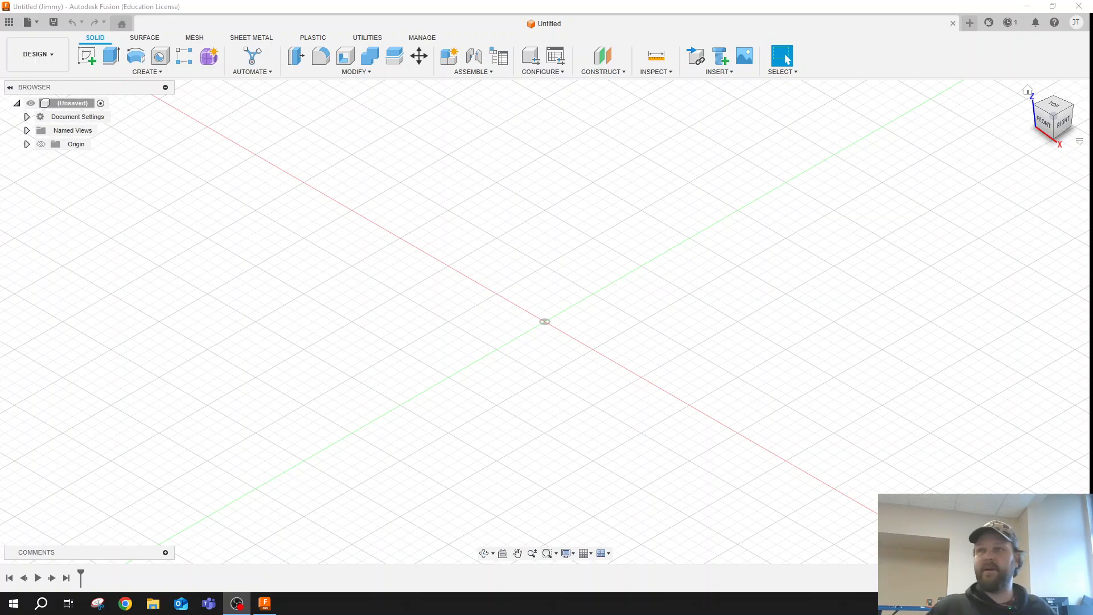
- Start a new sketch on the horizontal XY origin plane
left_click(101, 59)
left_click(86, 55)
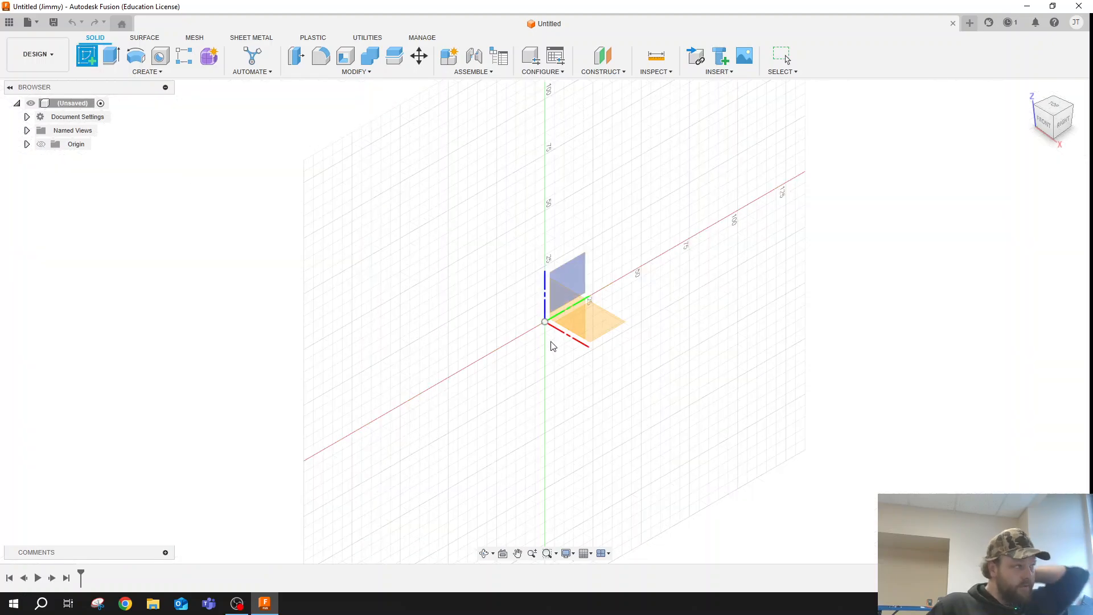
left_click(598, 320)
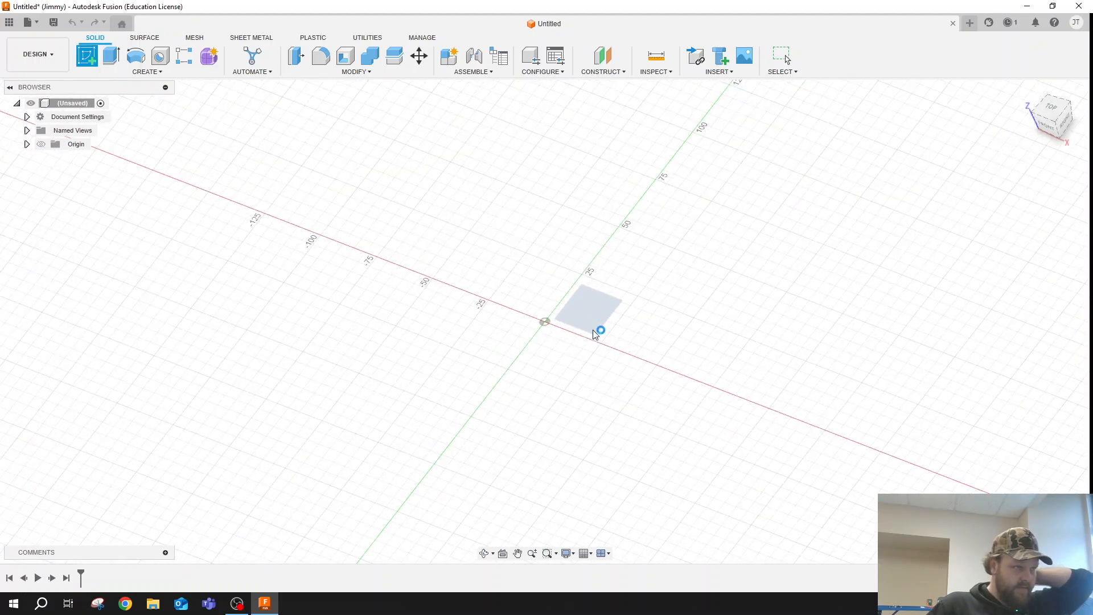
left_click(111, 56)
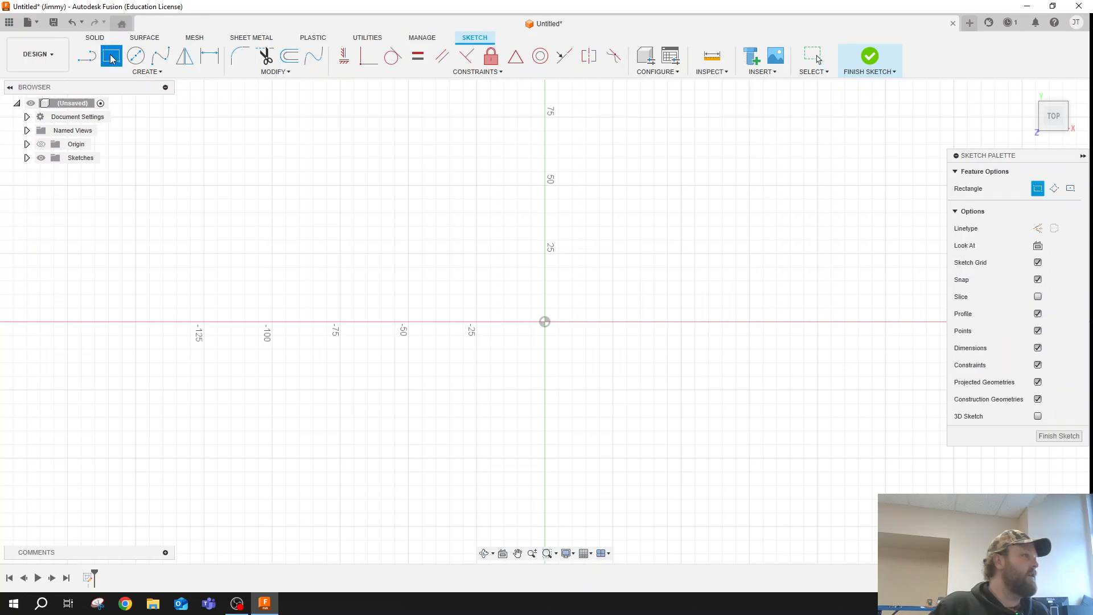
left_click(546, 322)
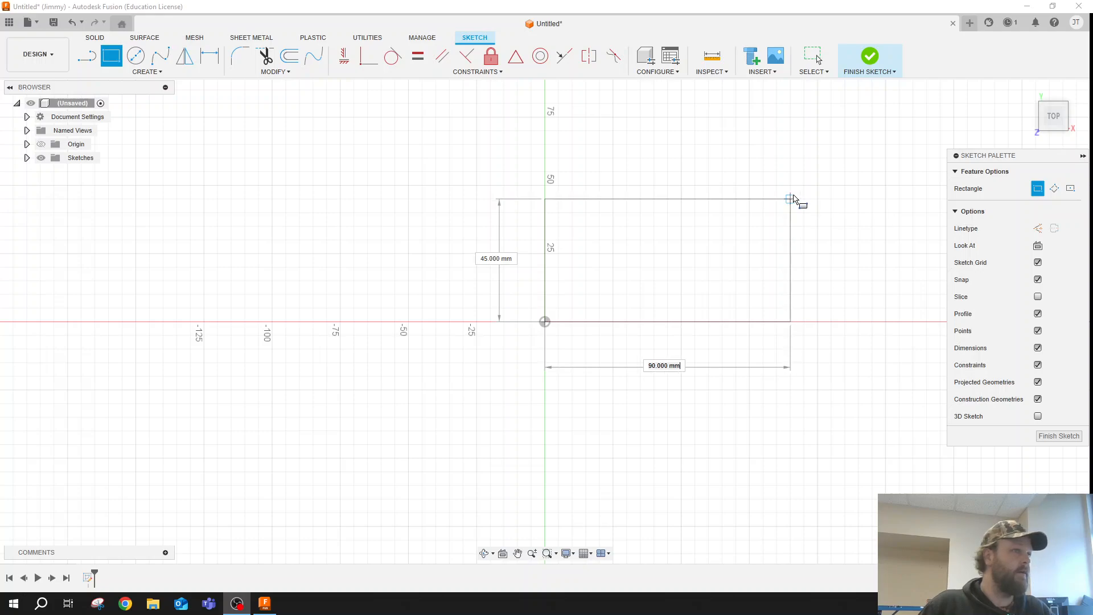
left_click(769, 210)
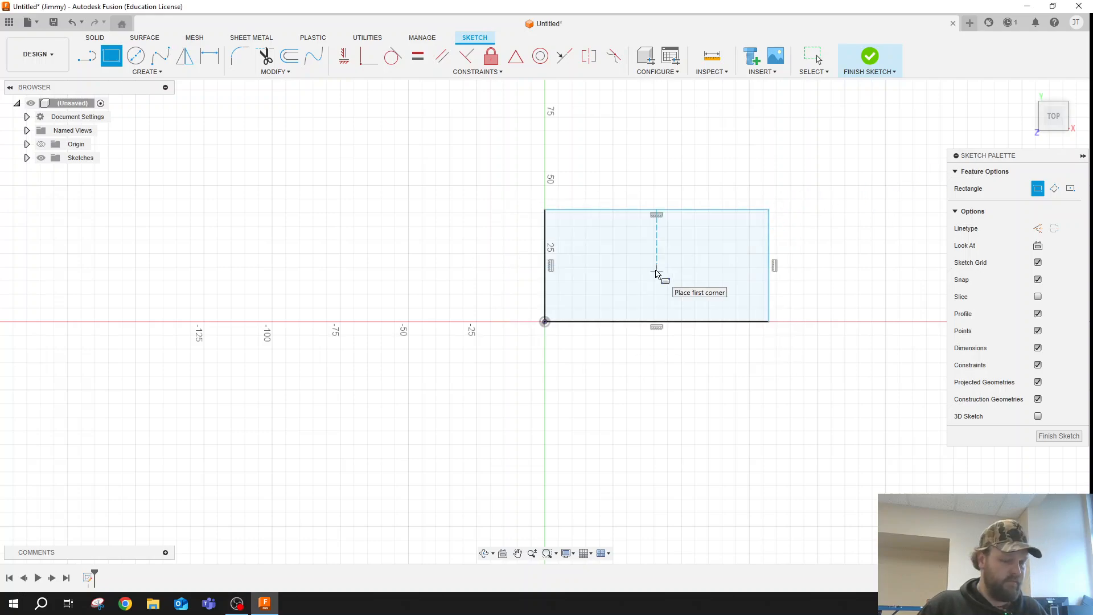
key("Escape")
key("ctrl+z")
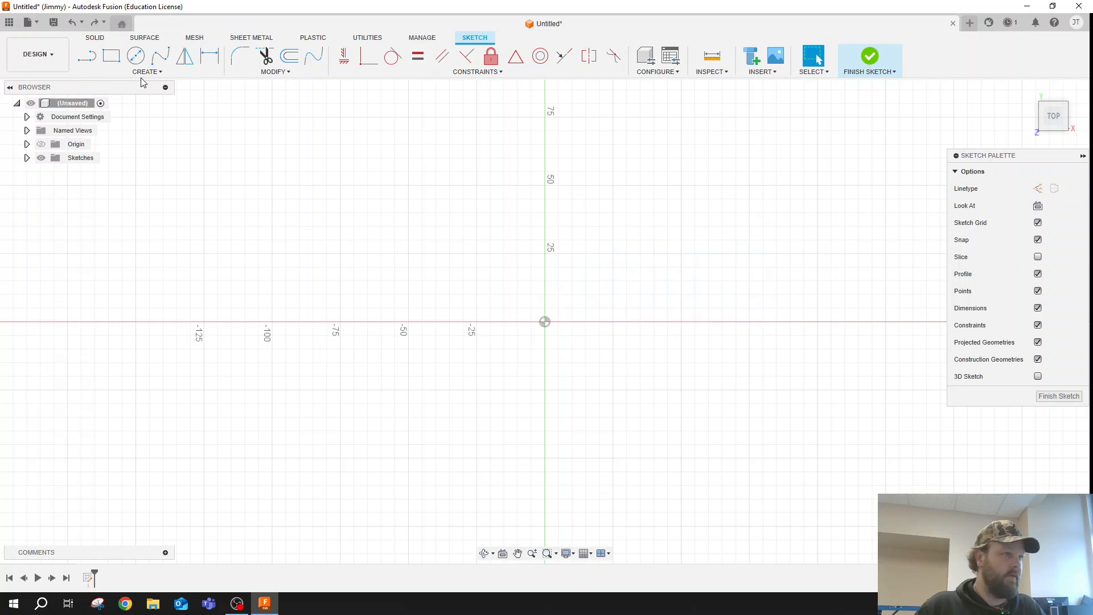
- Draw a two-point rectangle from the origin, 110 mm wide and 100 mm high
left_click(111, 55)
left_click(546, 322)
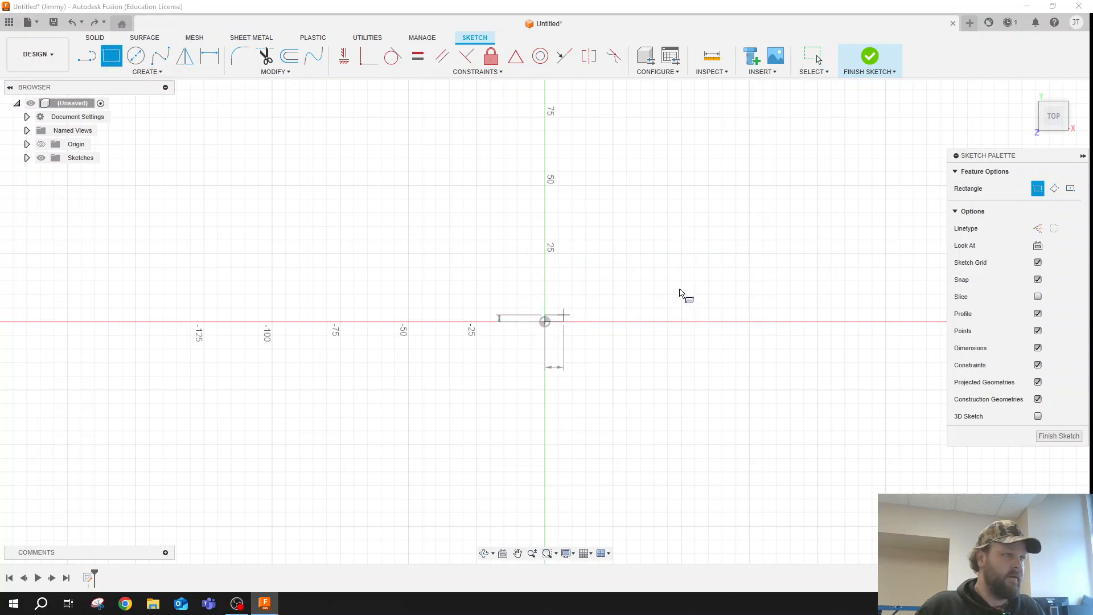
type("110")
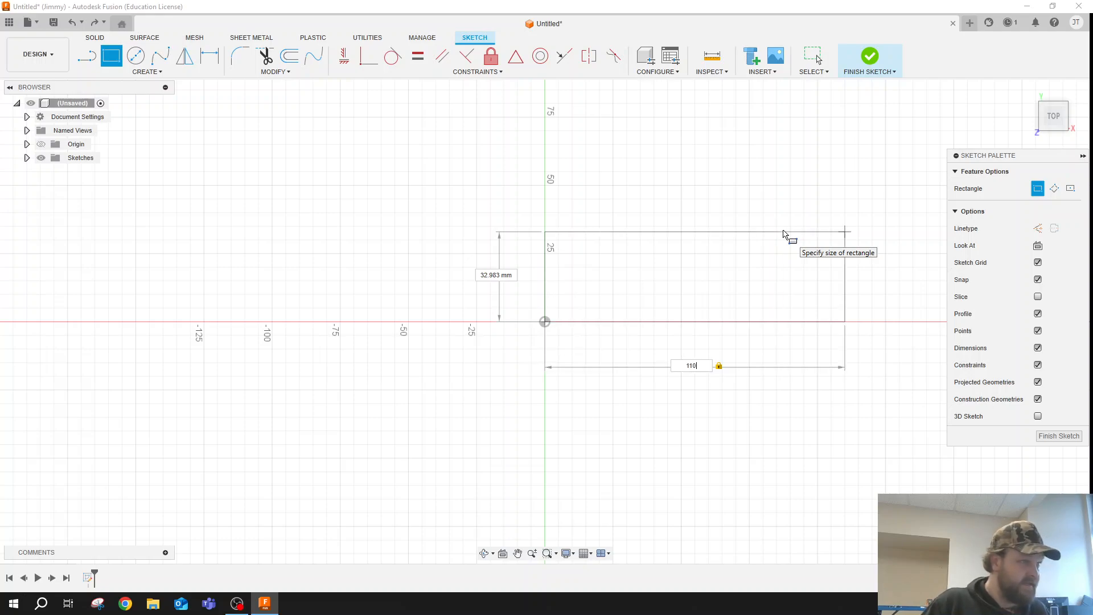
key("Tab")
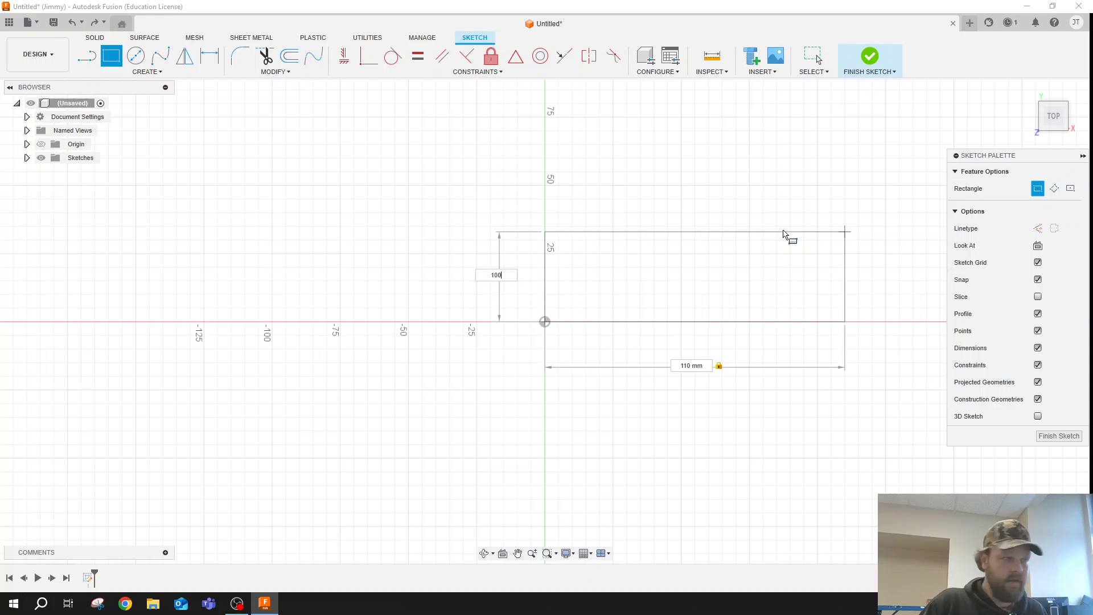
type("100")
key("Return")
key("Escape")
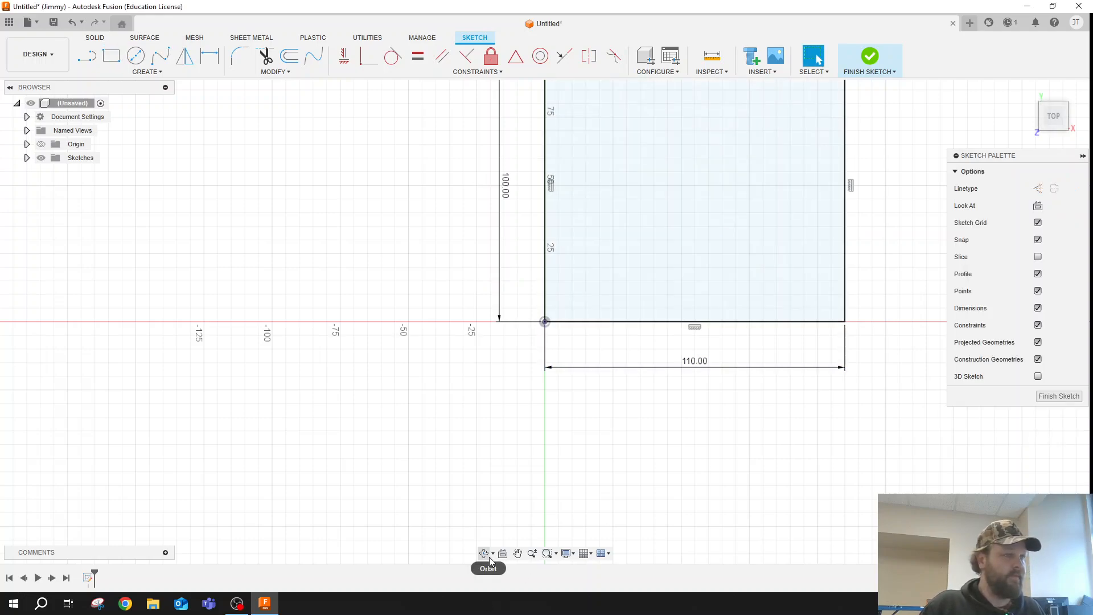
- Draw a 3 mm by 3 mm square extending outward from the rectangle's upper-right corner
mouse_move(538, 388)
left_mouse_down()
mouse_move(429, 444)
mouse_move(373, 493)
left_mouse_up()
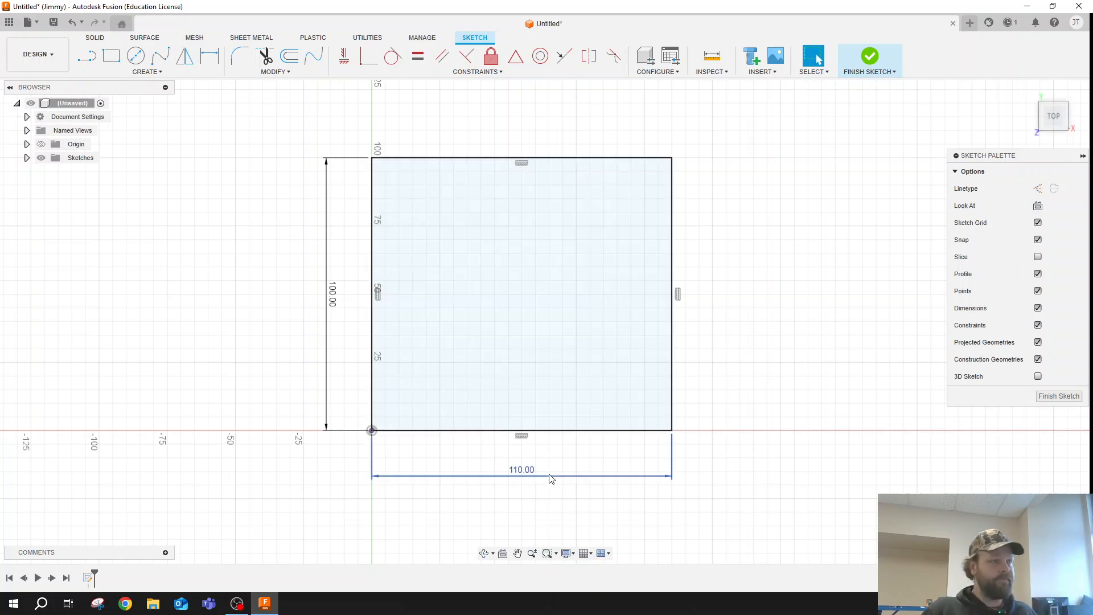
left_click(111, 56)
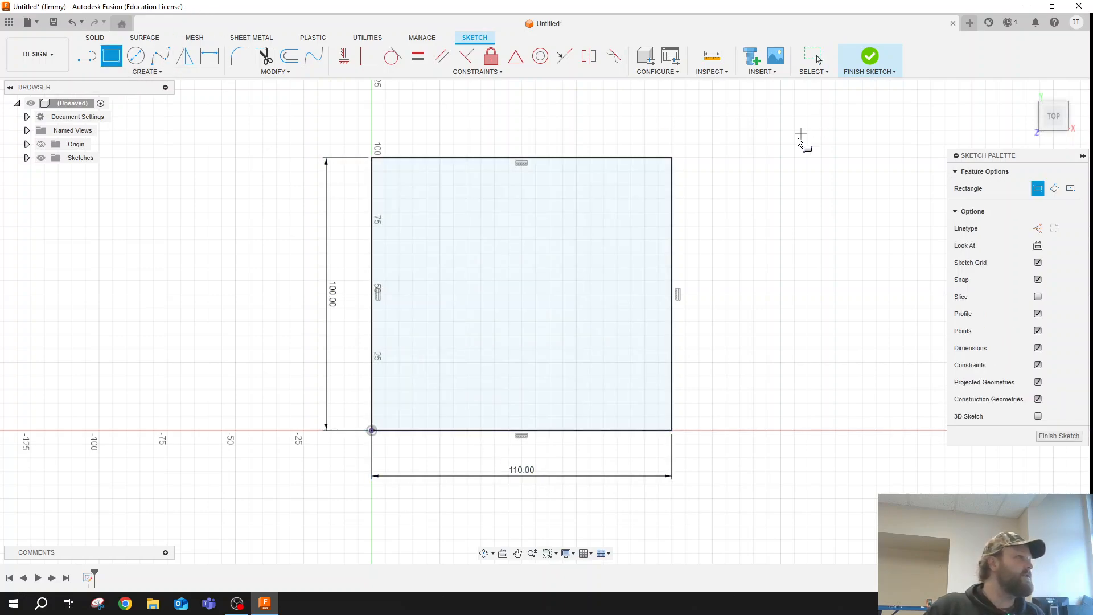
left_click(681, 152)
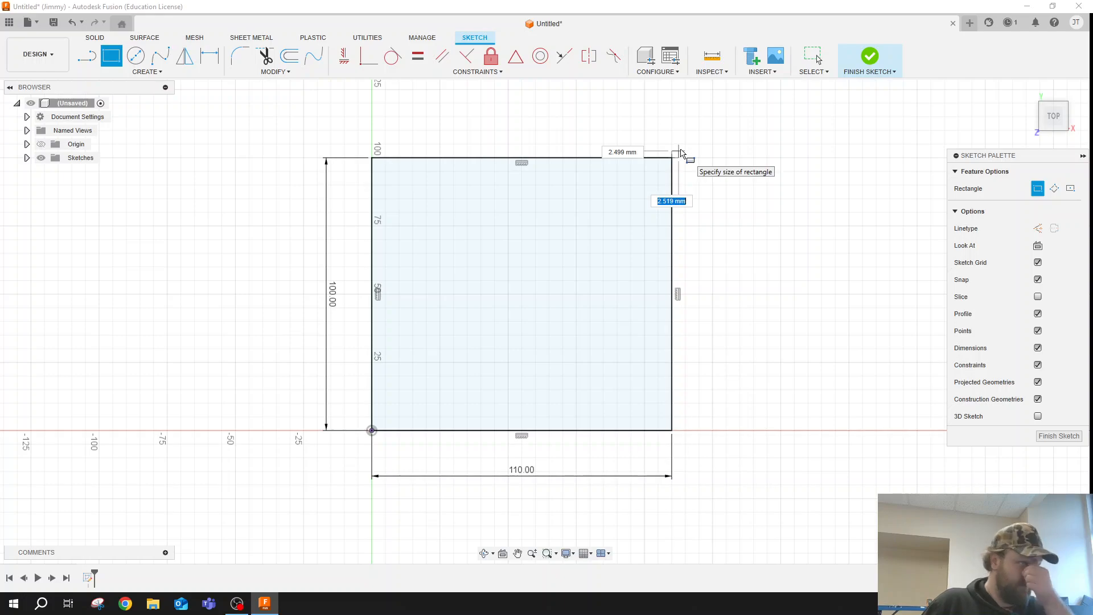
type("3")
key("Tab")
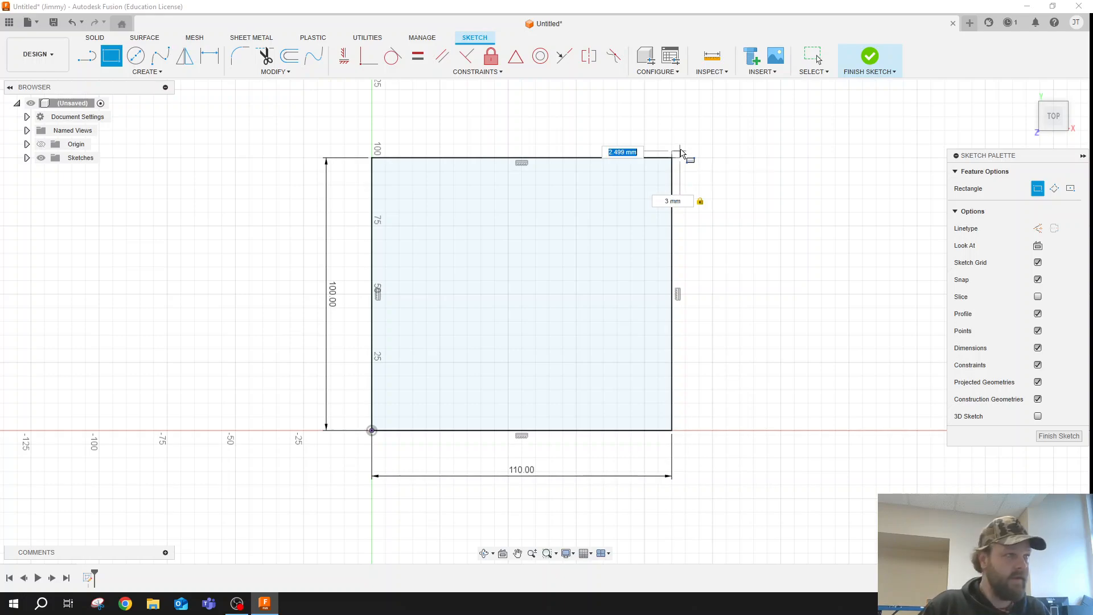
key("Return")
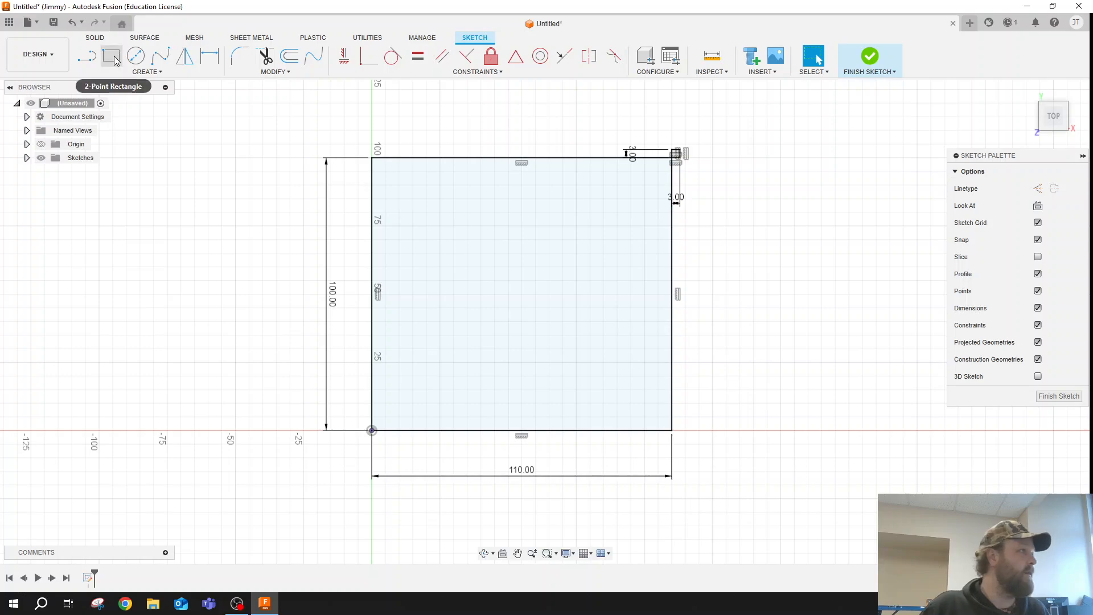
- Draw a 3 mm by 3 mm square extending outward from the rectangle's lower-left corner at the origin
left_click(372, 431)
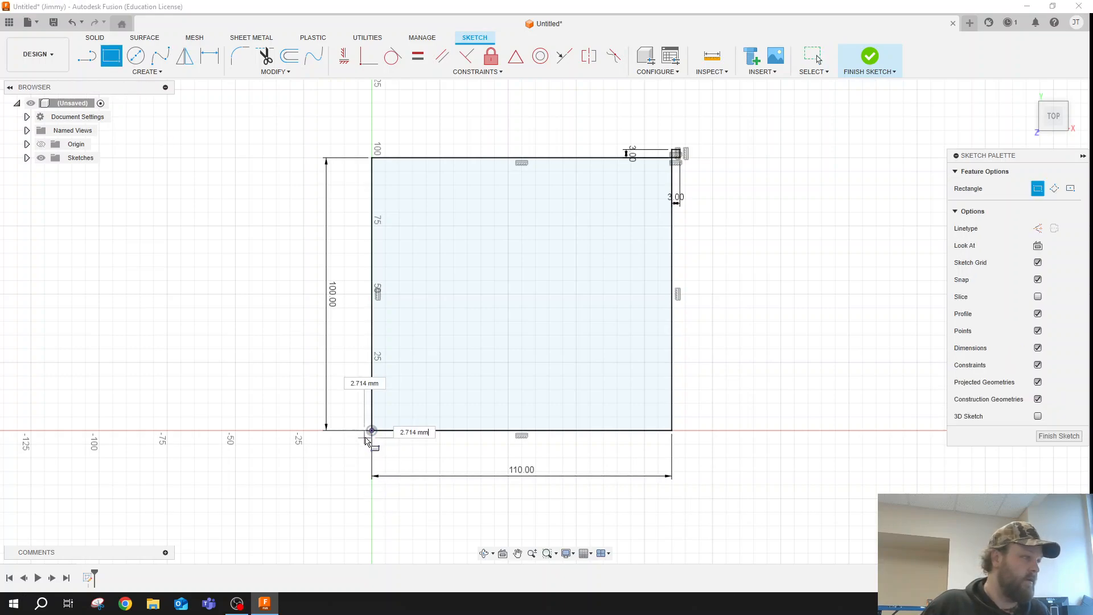
type("3")
key("Tab")
type("3")
key("Return")
key("Escape")
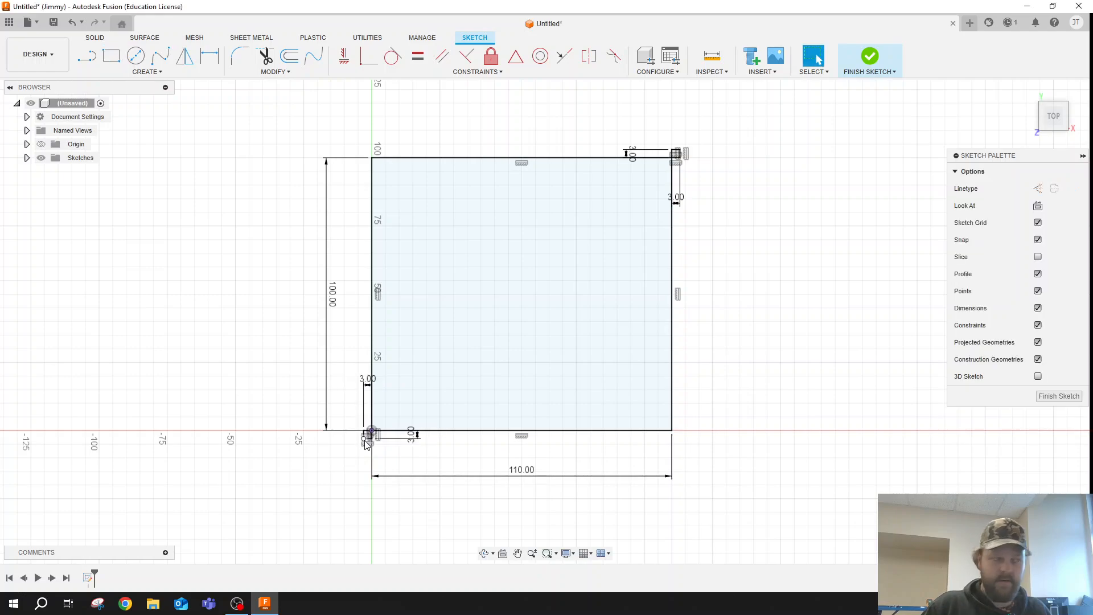
- Draw an outer rectangle around the first one, spanning the outermost corners of the two 3 mm squares
scroll(492, 320, "down", 2)
scroll(488, 322, "up", 2)
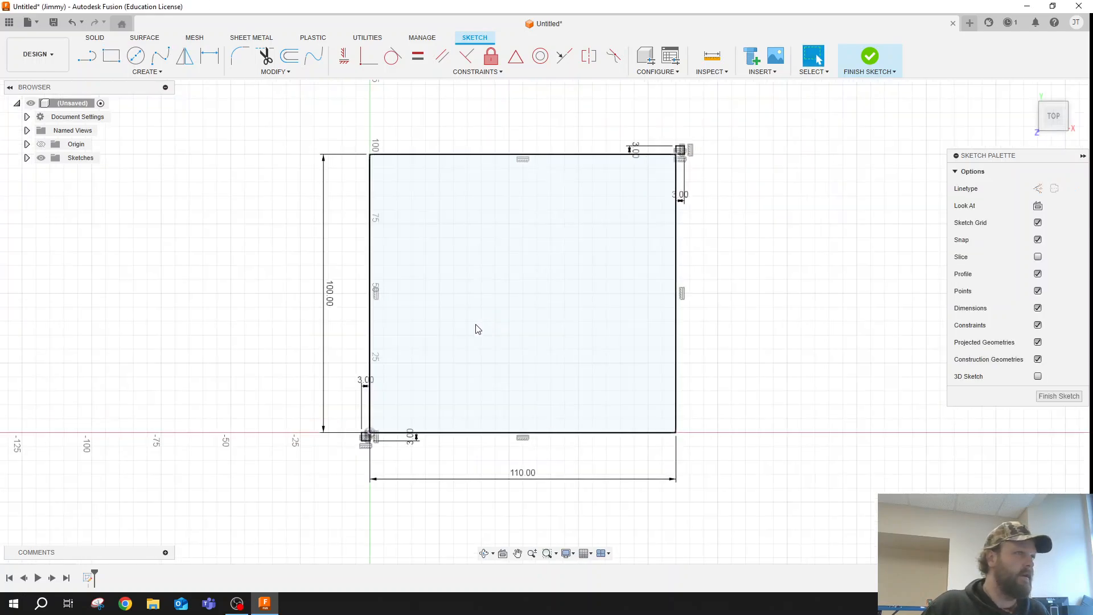
left_click(113, 63)
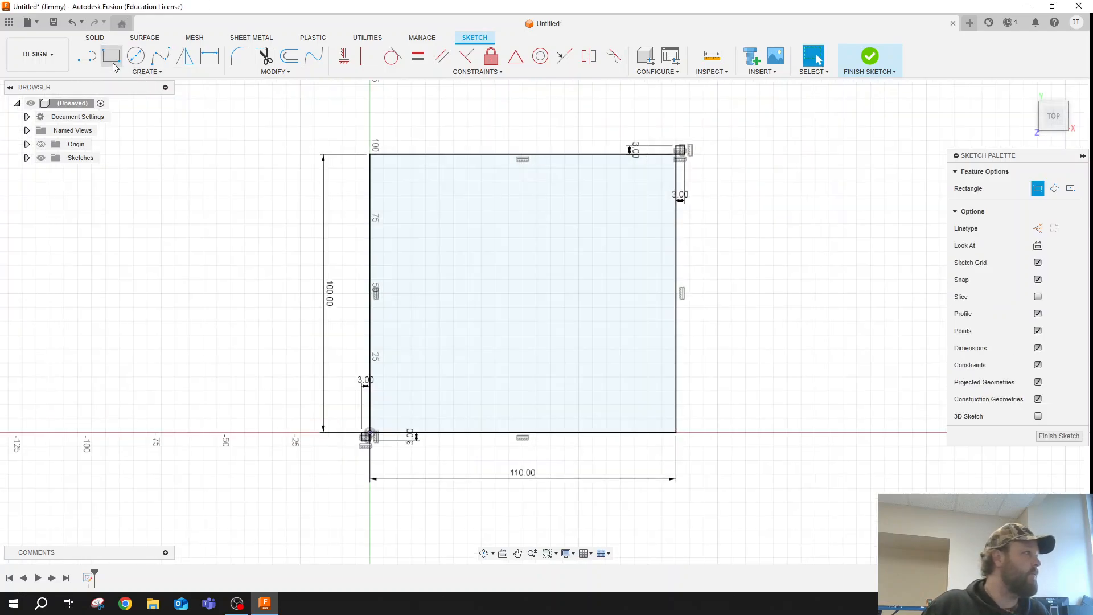
left_click(363, 441)
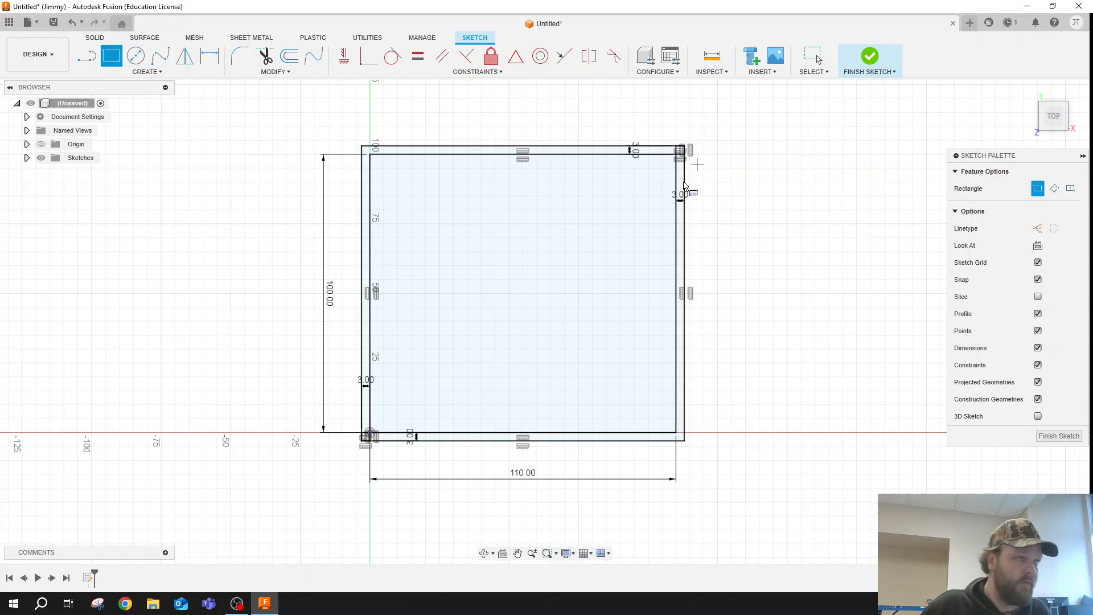
- Delete the lines of the 3 mm helper square at the lower-left corner, keeping the inner and outer rectangles
scroll(336, 494, "up", 5)
scroll(439, 399, "up", 3)
scroll(703, 354, "down", 5)
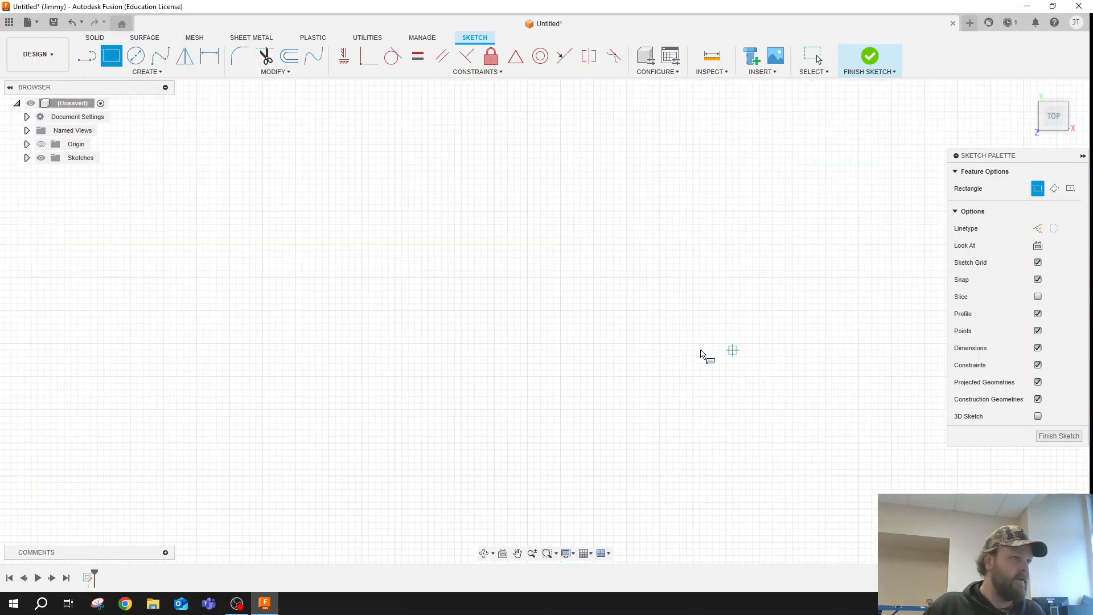
scroll(589, 223, "down", 4)
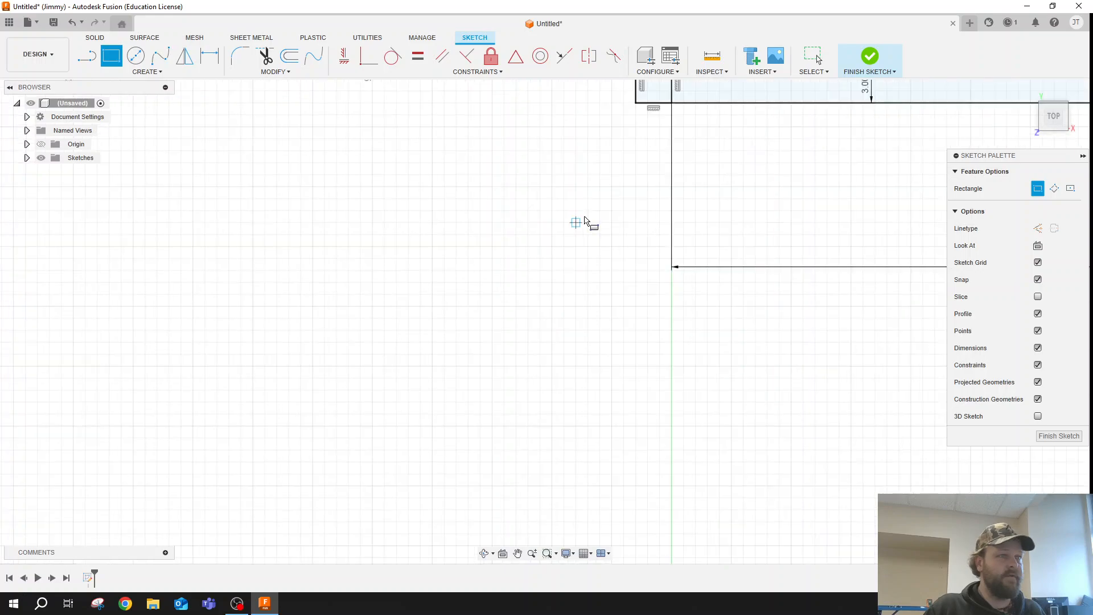
scroll(659, 87, "up", 3)
scroll(659, 86, "up", 1)
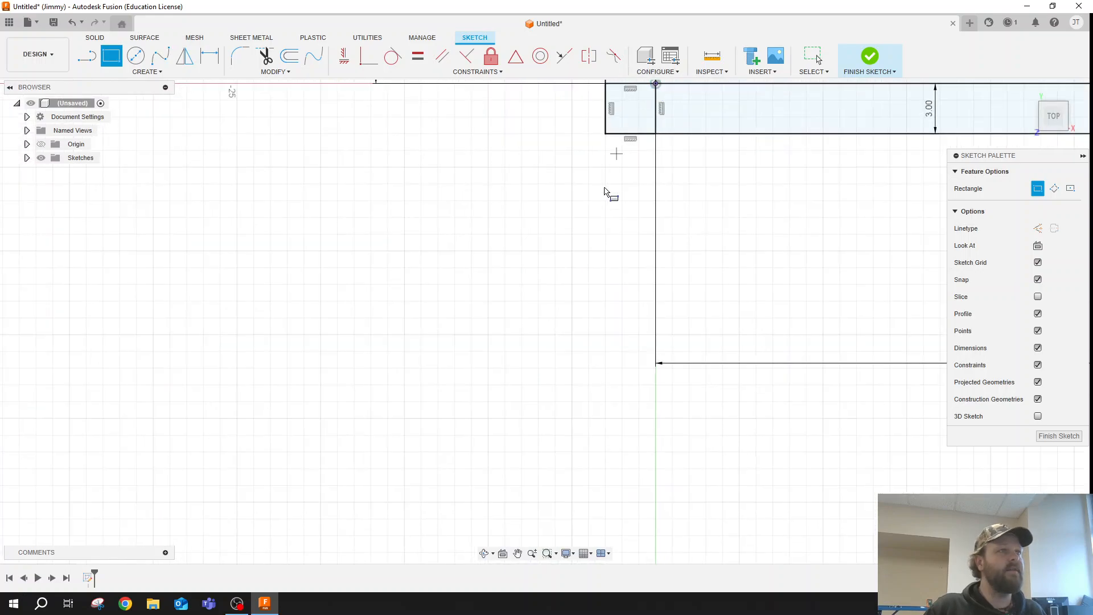
left_click(519, 554)
left_click_drag(569, 323, 566, 341)
middle_click_drag(566, 341, 568, 340)
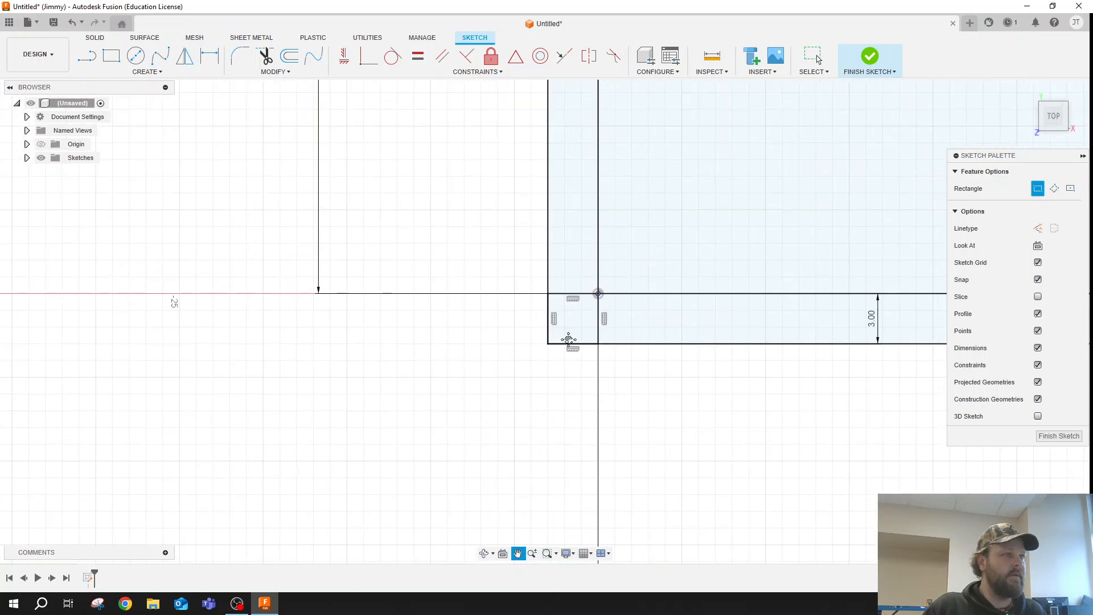
key("Escape")
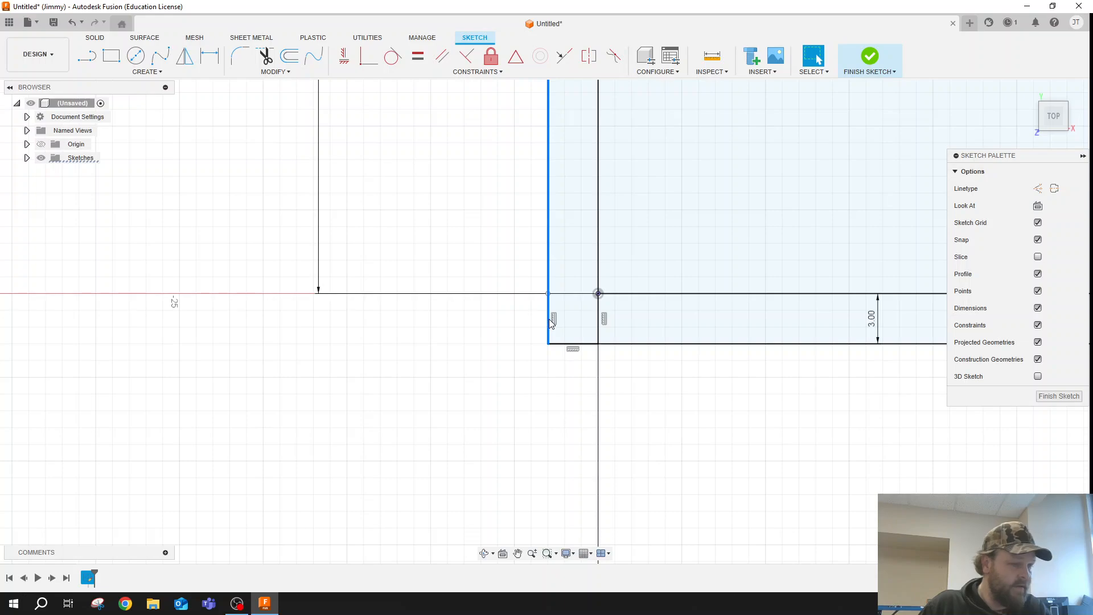
key("Escape")
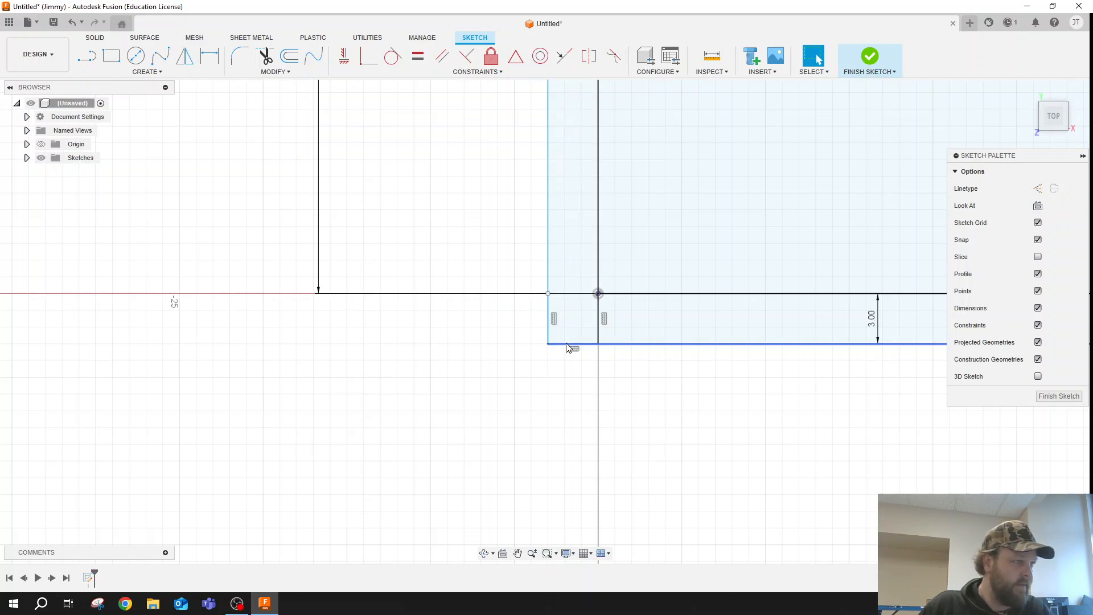
left_click(599, 327)
key("Delete")
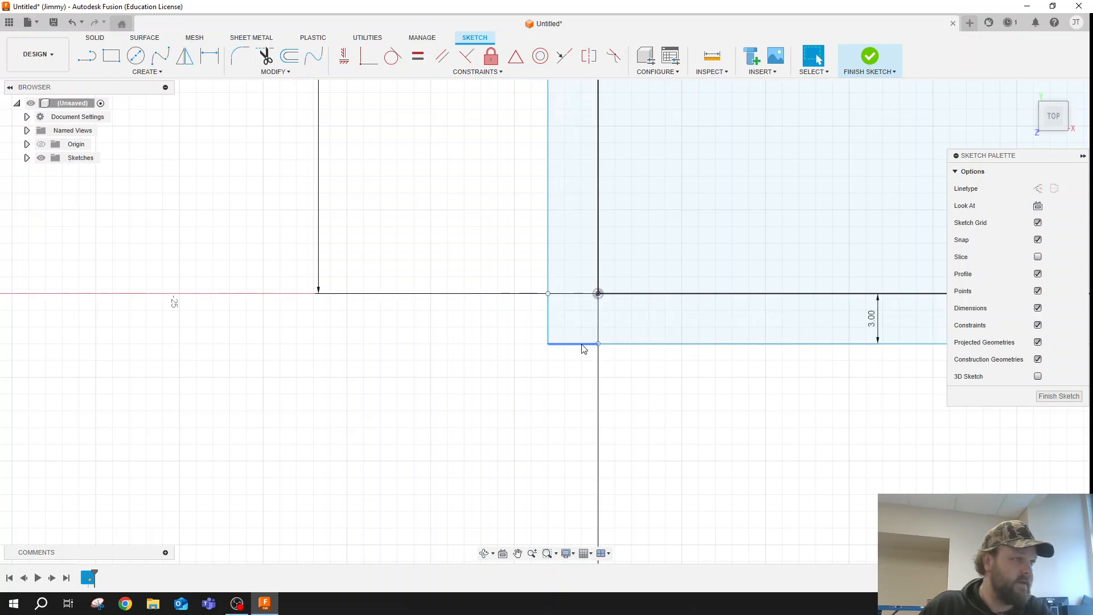
key("Delete")
left_click(549, 320)
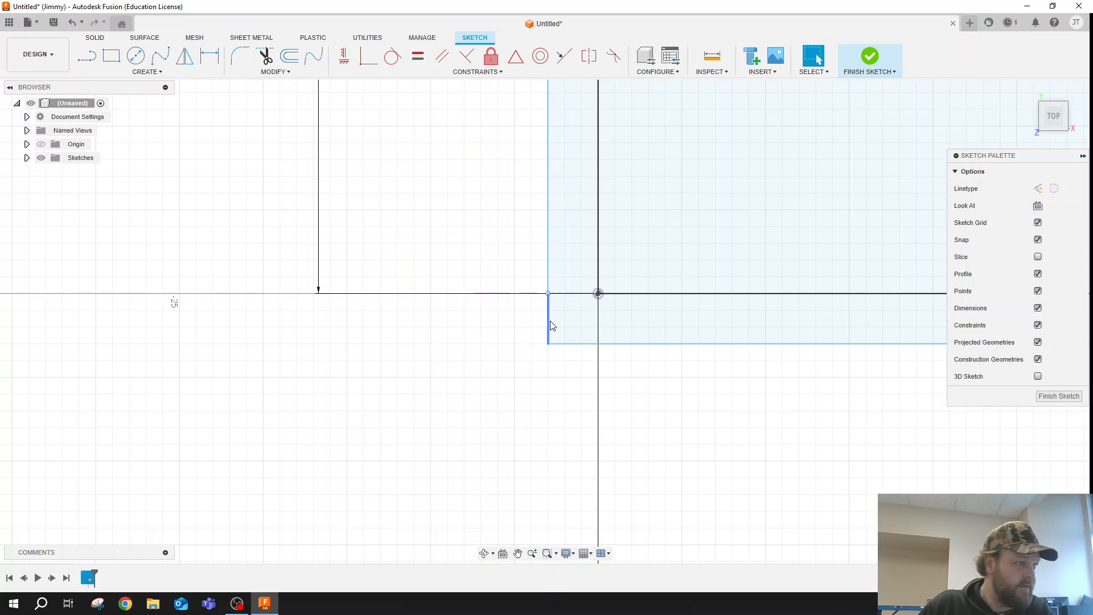
key("Delete")
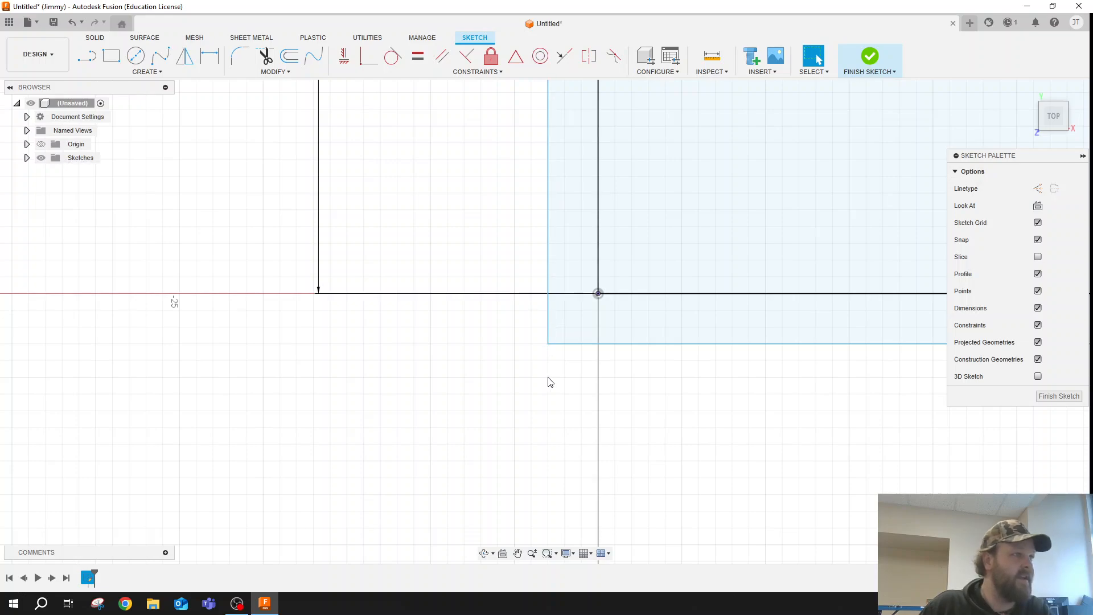
- Delete the lines of the 3 mm helper square at the upper-right corner, keeping the inner and outer rectangles
scroll(537, 391, "up", 3)
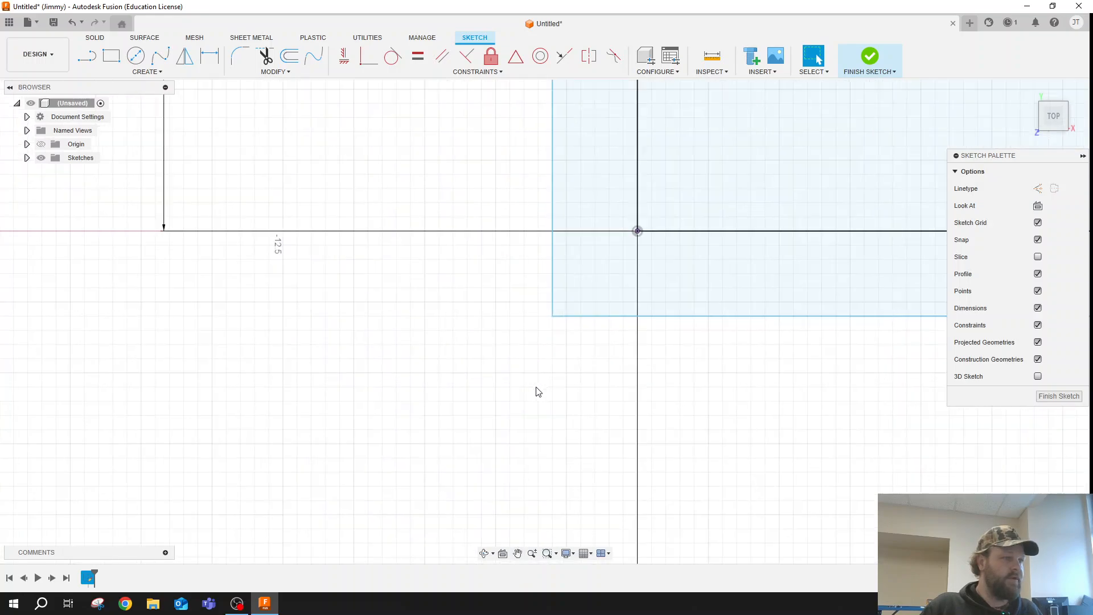
scroll(490, 394, "down", 3)
scroll(490, 394, "down", 6)
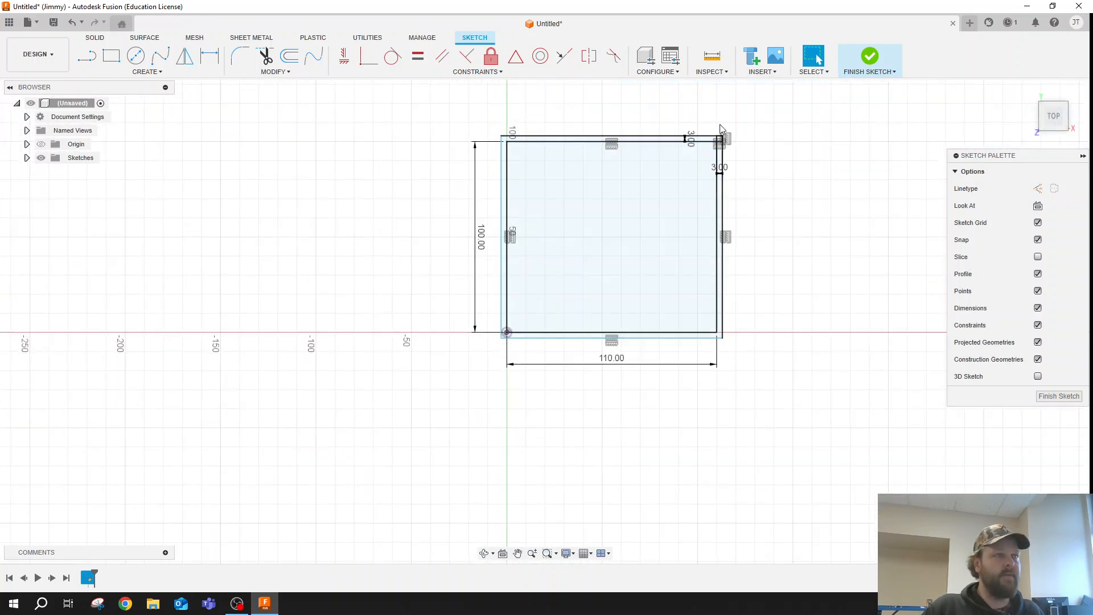
scroll(720, 143, "up", 8)
scroll(723, 166, "up", 6)
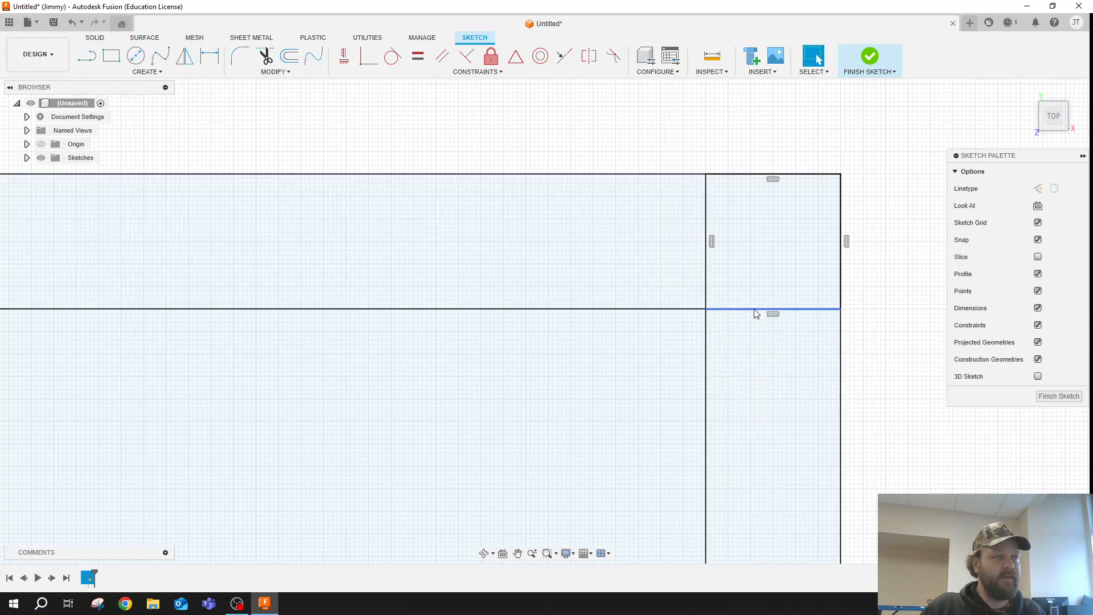
key("Delete")
left_click(706, 283)
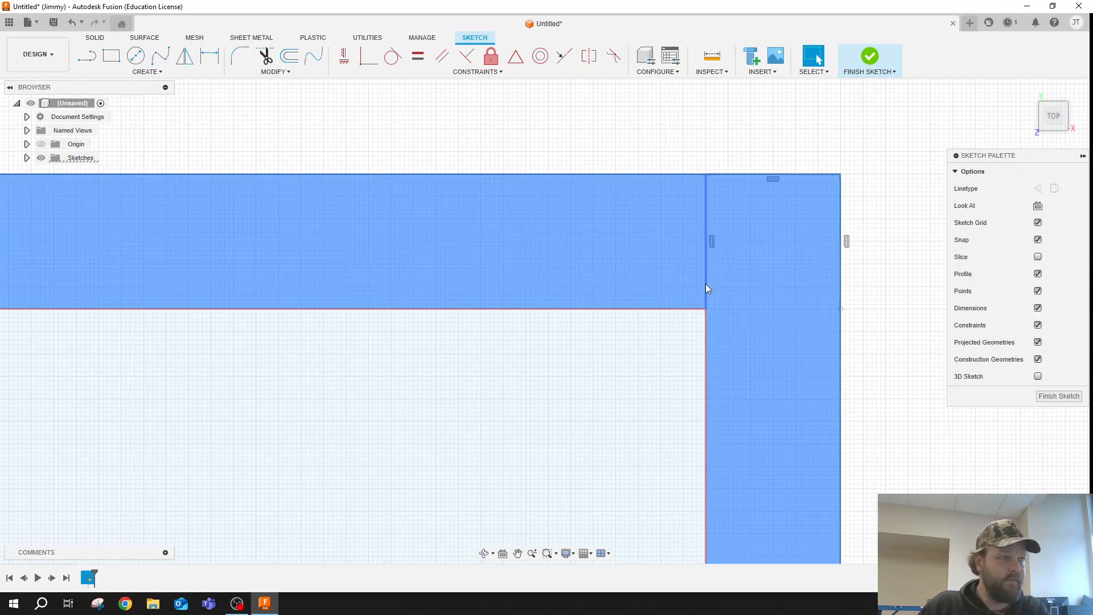
left_click(706, 285)
key("Delete")
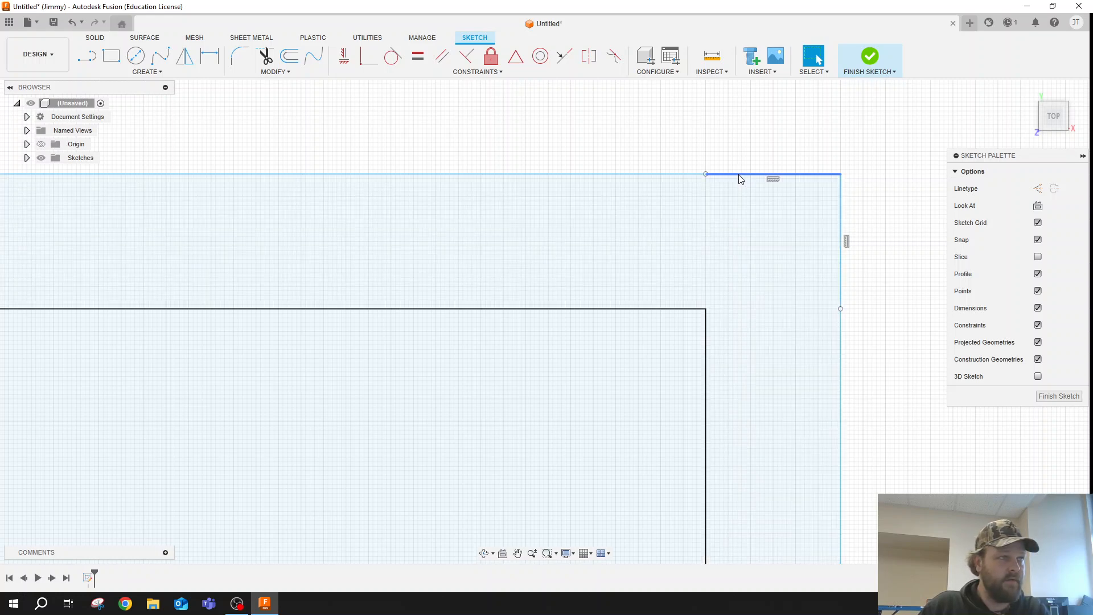
left_click(740, 175)
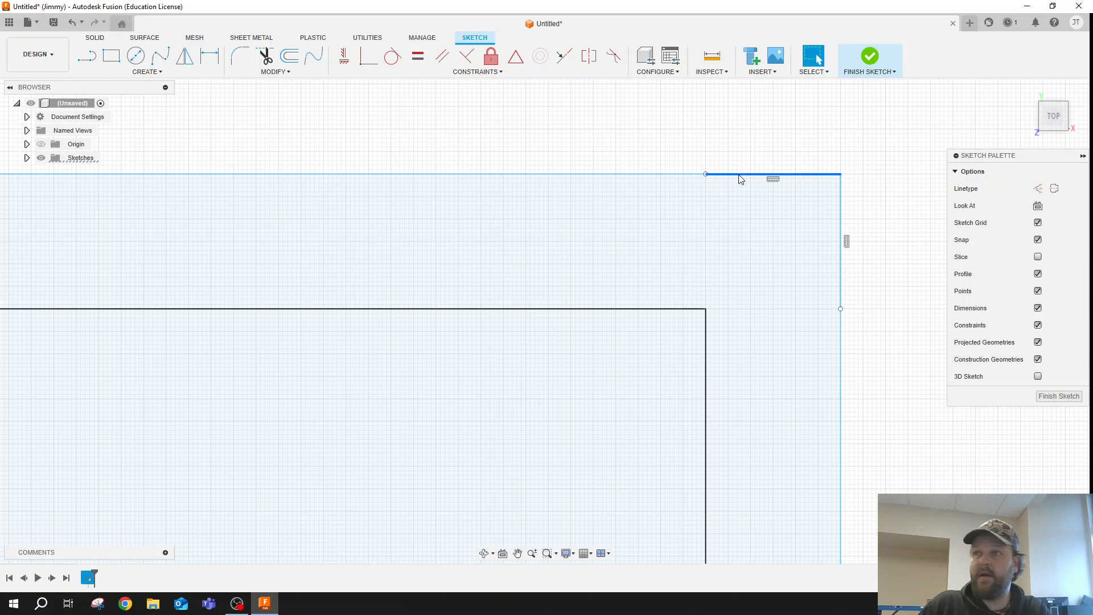
key("Escape")
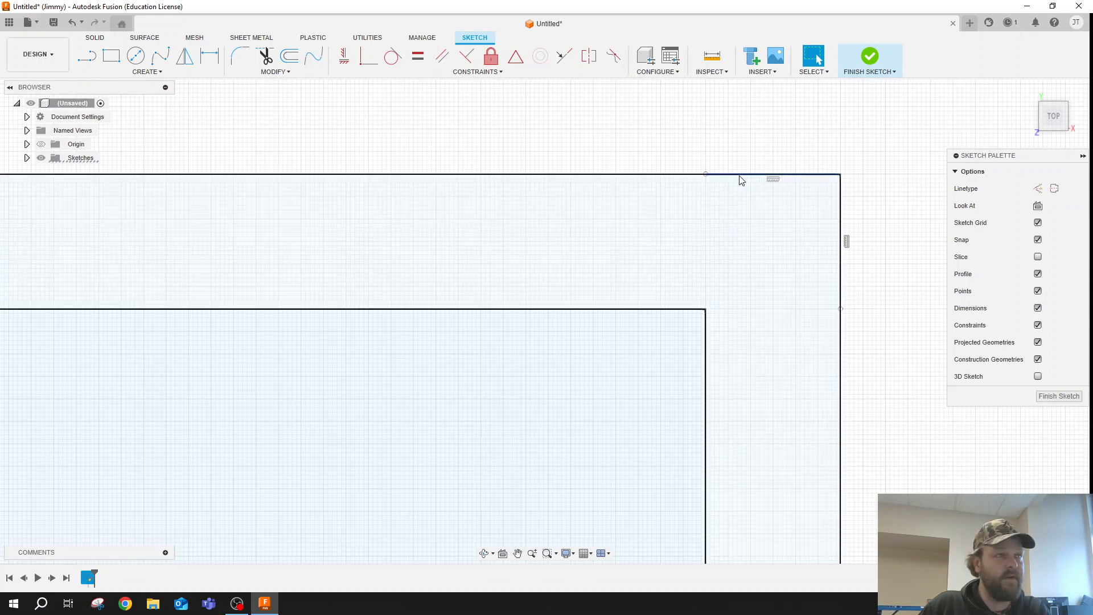
key("Delete")
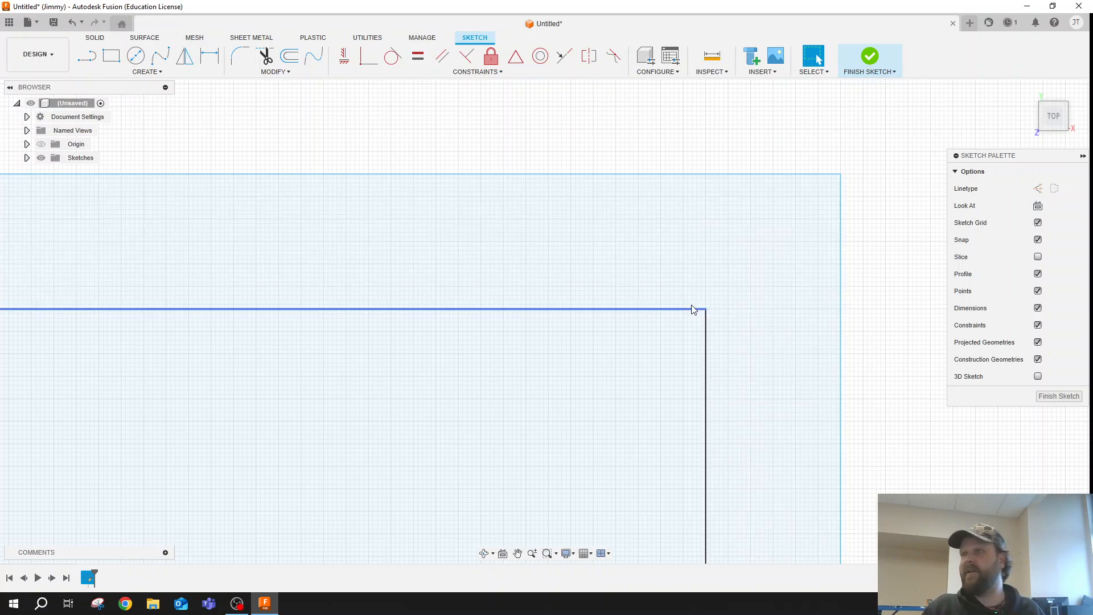
scroll(635, 290, "down", 3)
scroll(785, 208, "down", 5)
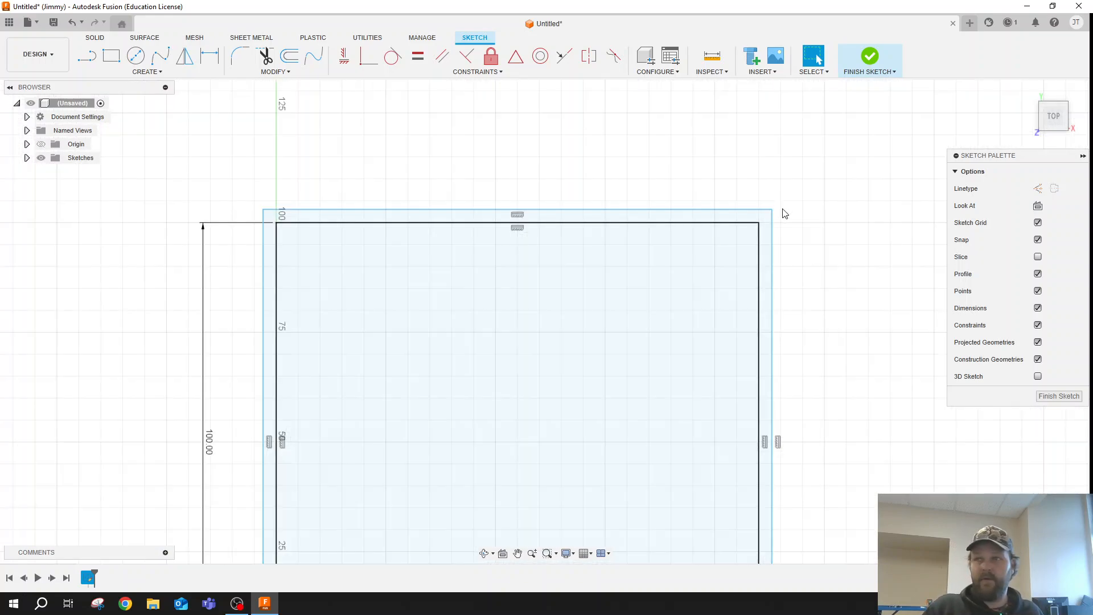
scroll(757, 273, "up", 1)
scroll(881, 151, "down", 2)
scroll(797, 205, "up", 2)
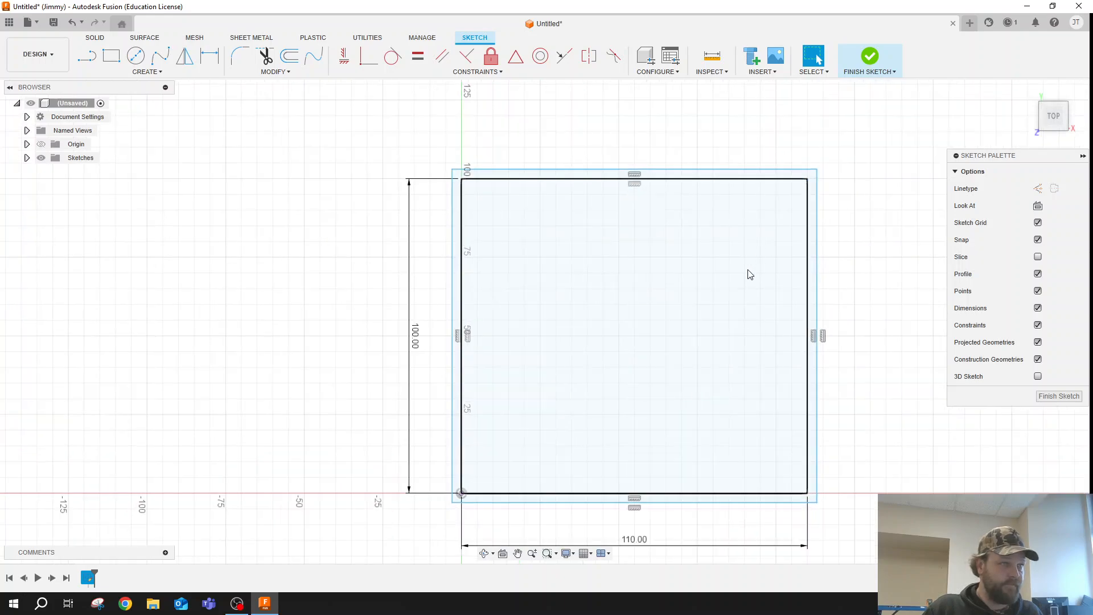
scroll(751, 271, "up", 1)
scroll(911, 131, "down", 2)
scroll(748, 335, "up", 2)
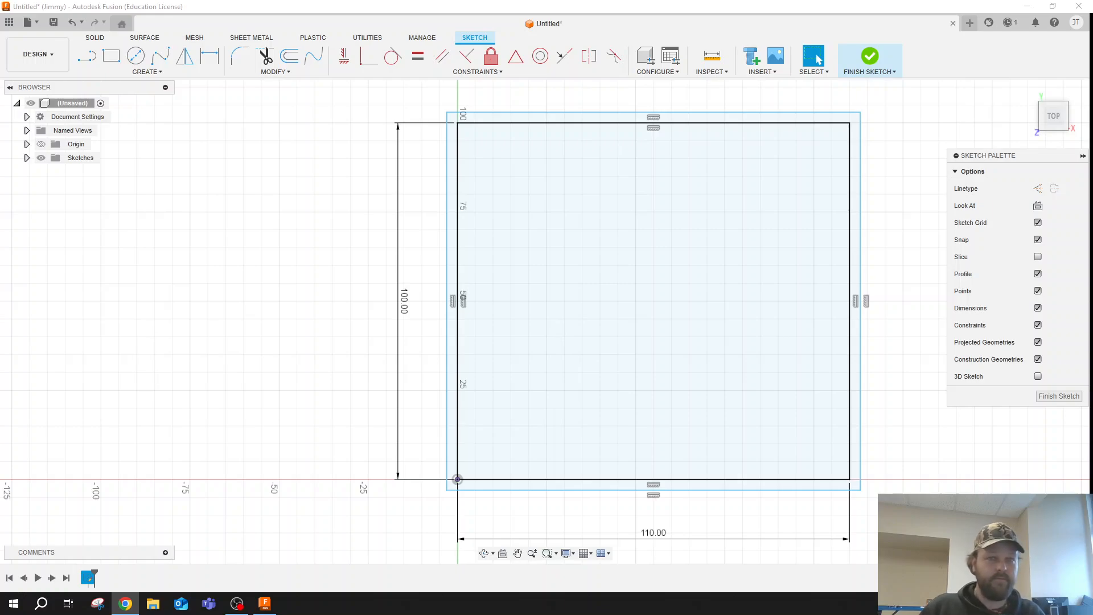
- Switch to Chrome, search Google for "mils to mm" and convert 150 thousandths of an inch to millimetres
left_click(125, 603)
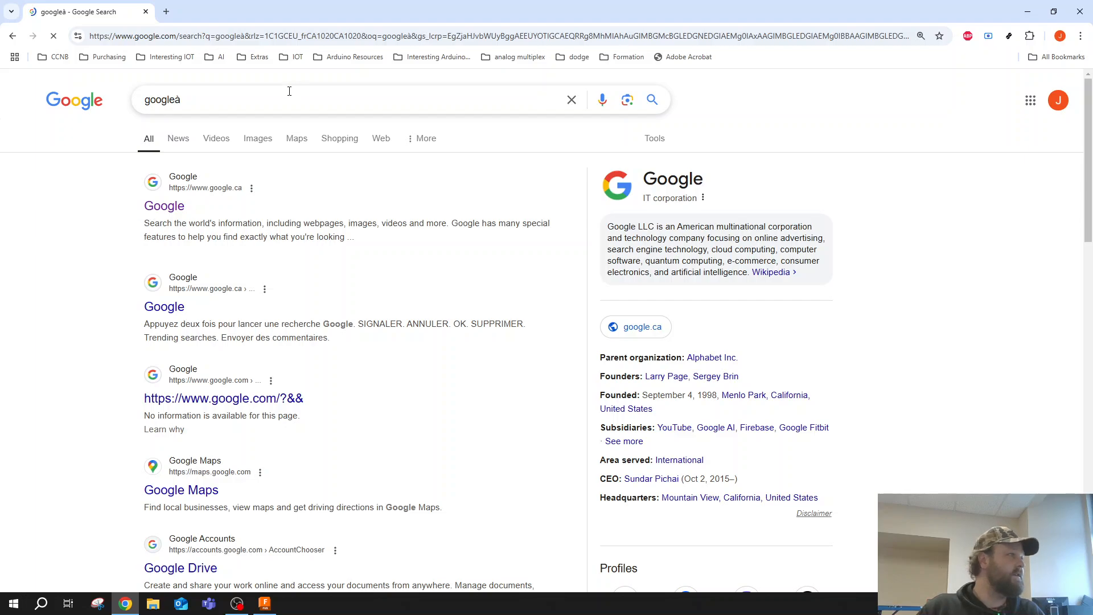
left_click(277, 100)
key("BackSpace")
key("BackSpace")
key("BackSpace")
key("BackSpace")
key("BackSpace")
key("BackSpace")
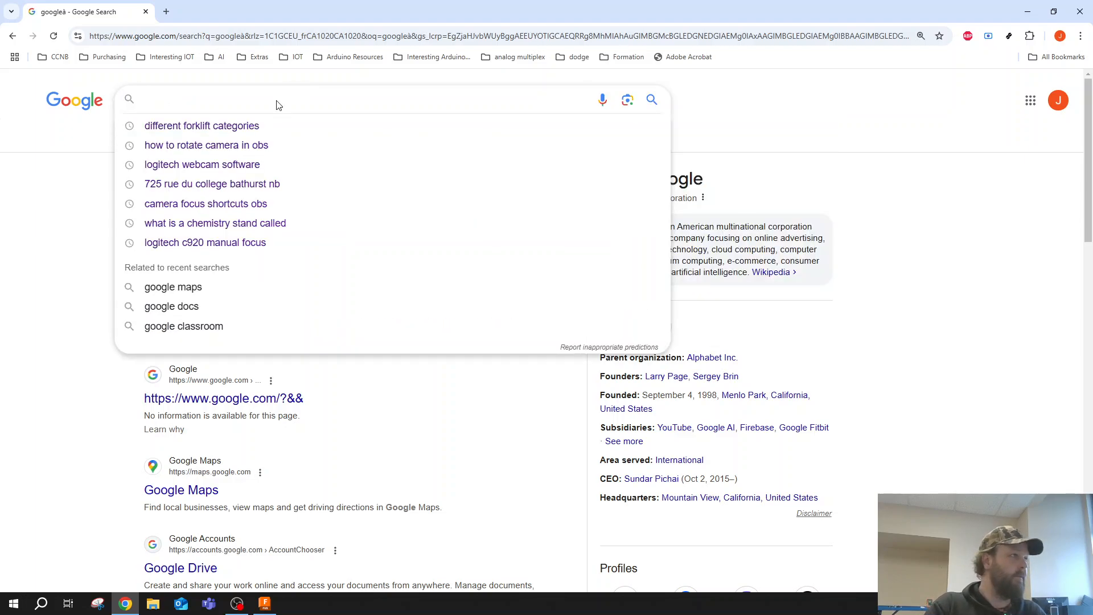
type("mils to mm")
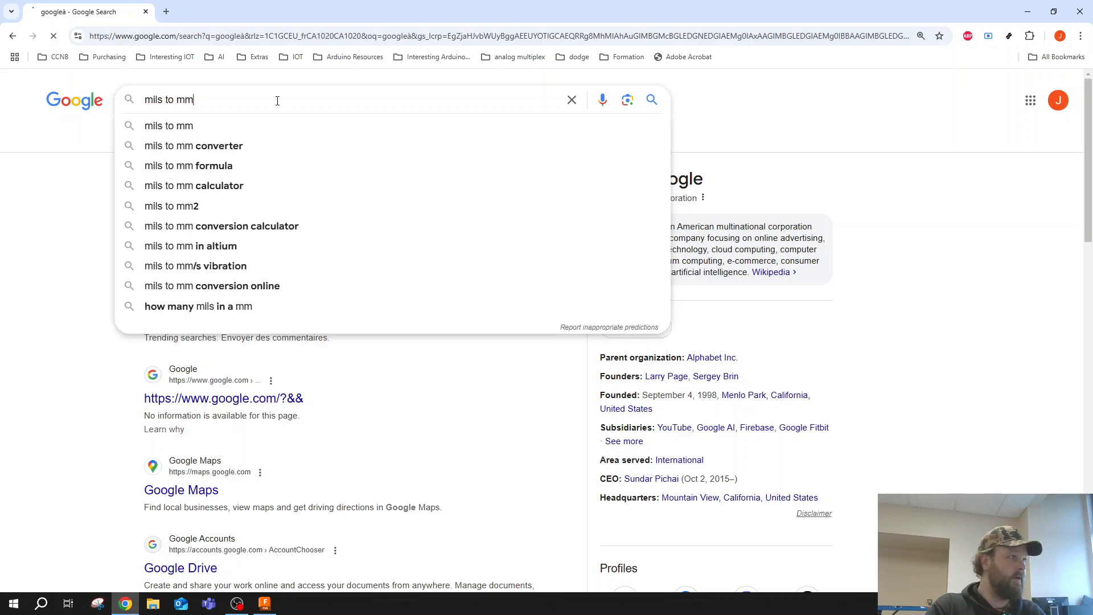
key("Return")
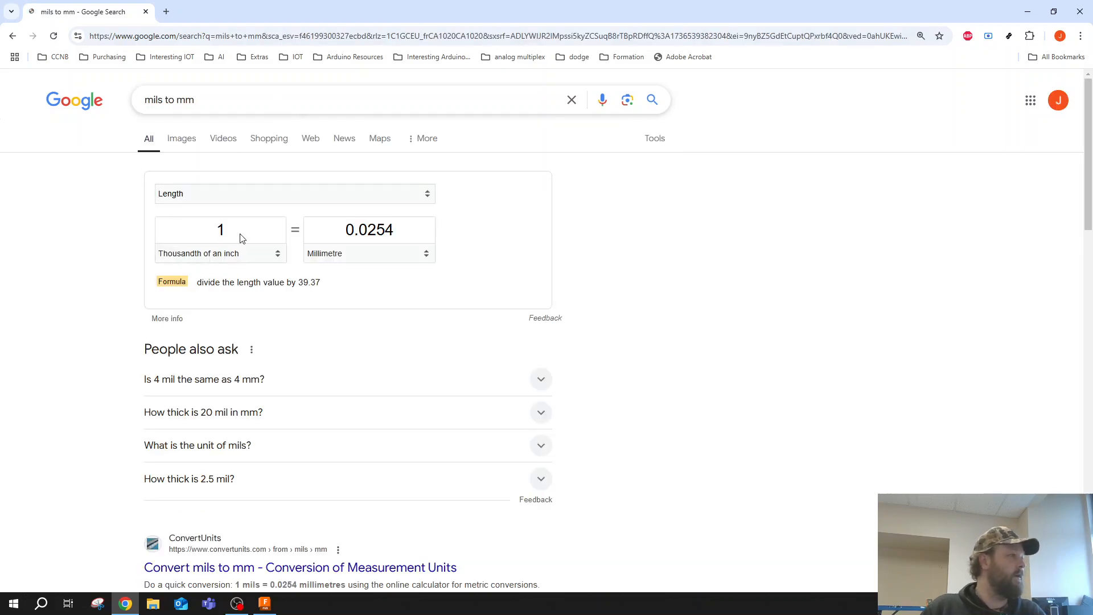
left_click(242, 238)
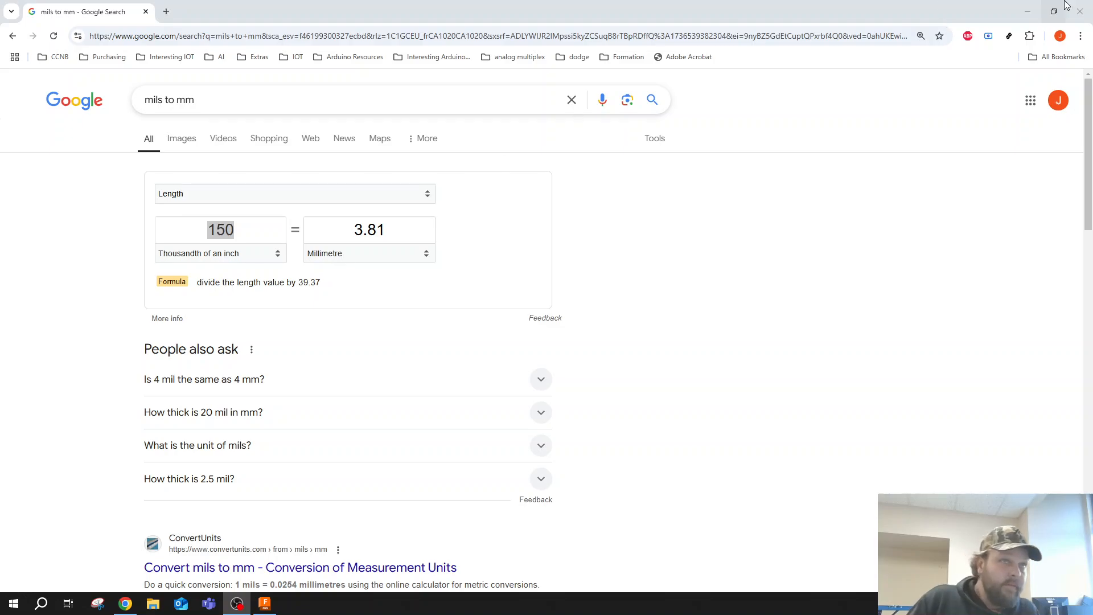
left_click(1080, 11)
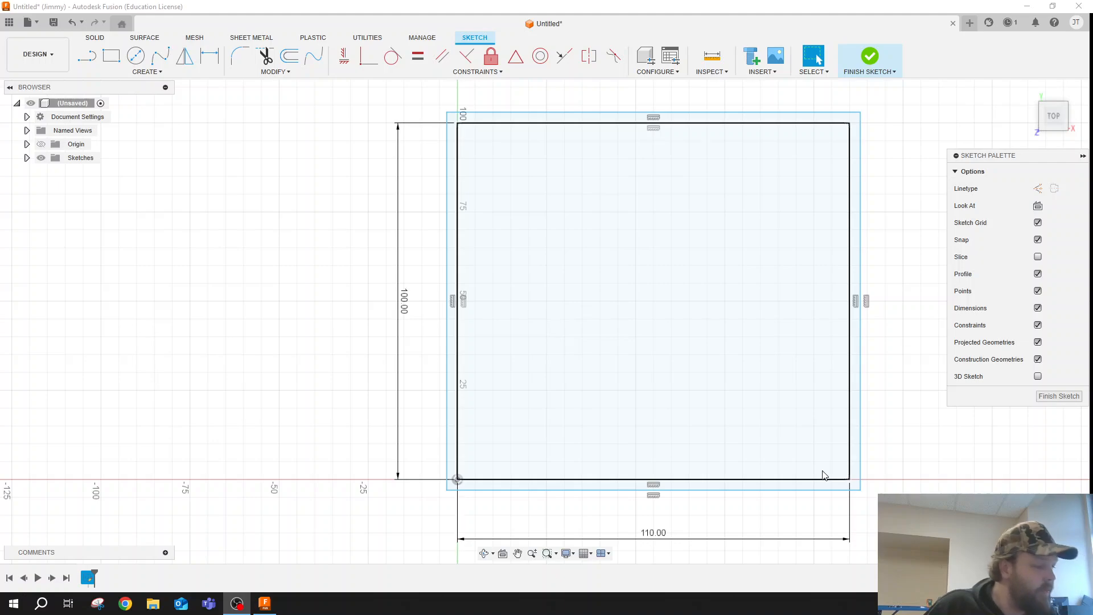
- Draw a helper rectangle 7.5 mm wide and 3.81 mm high from the origin into the 110 by 100 mm rectangle
left_click(111, 55)
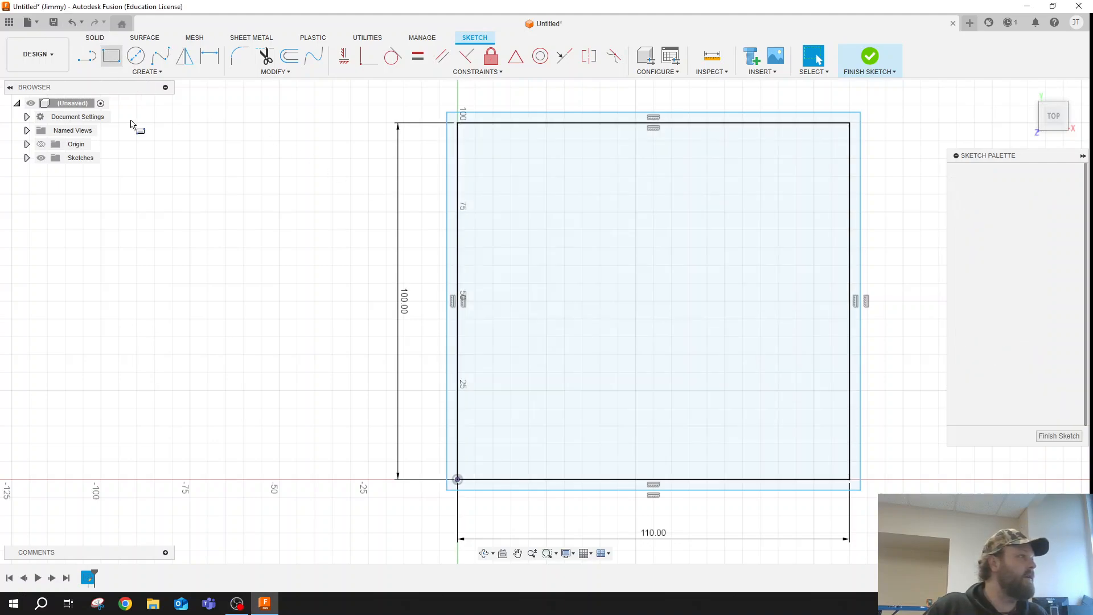
left_click(457, 480)
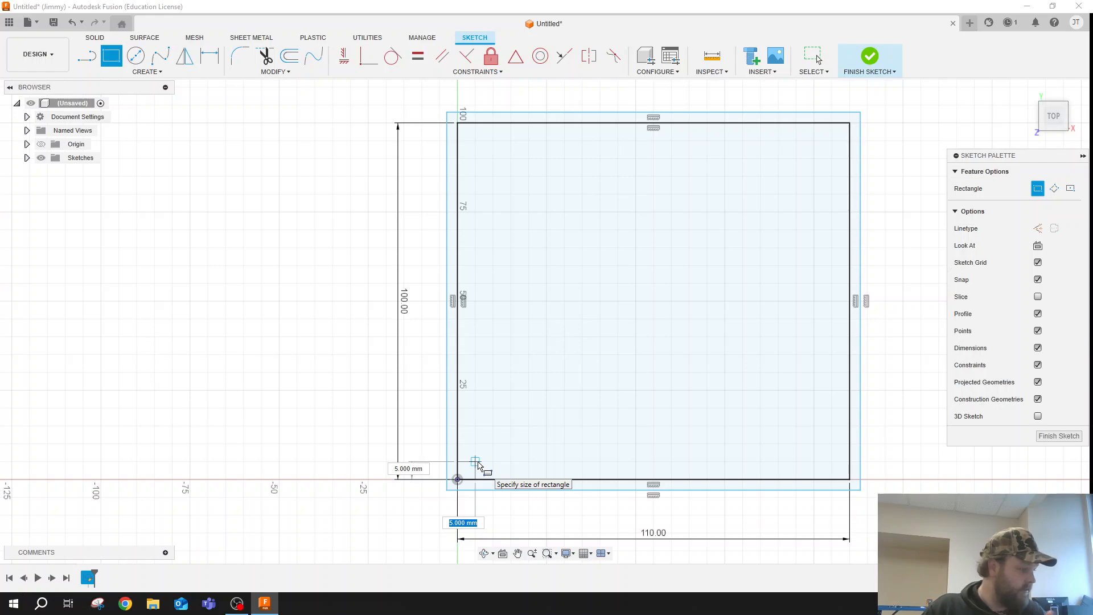
type("7.5")
key("Tab")
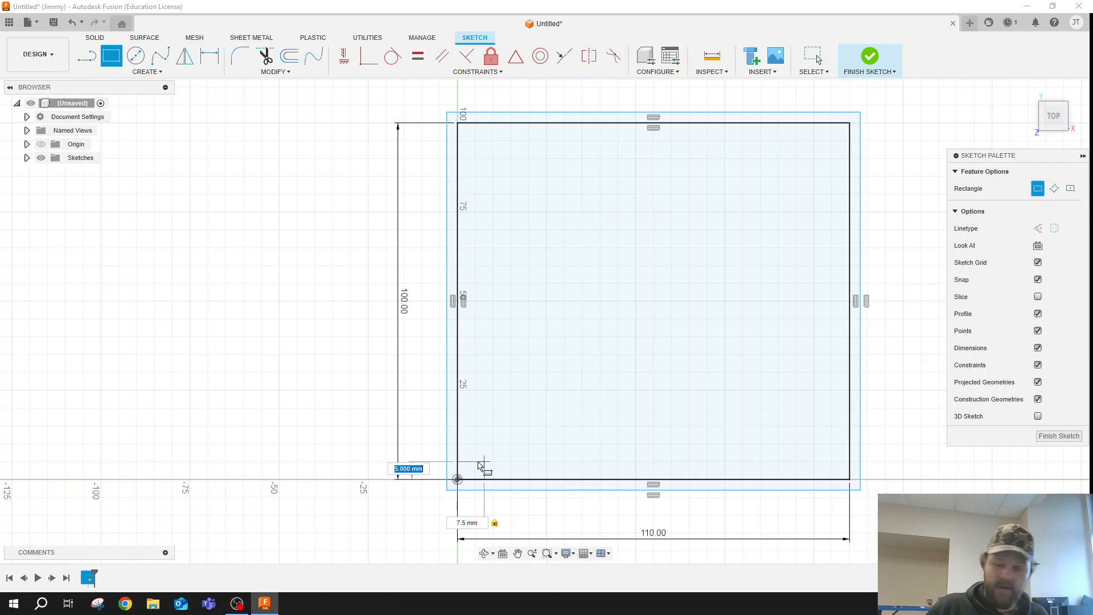
type("3.81")
key("Return")
key("Escape")
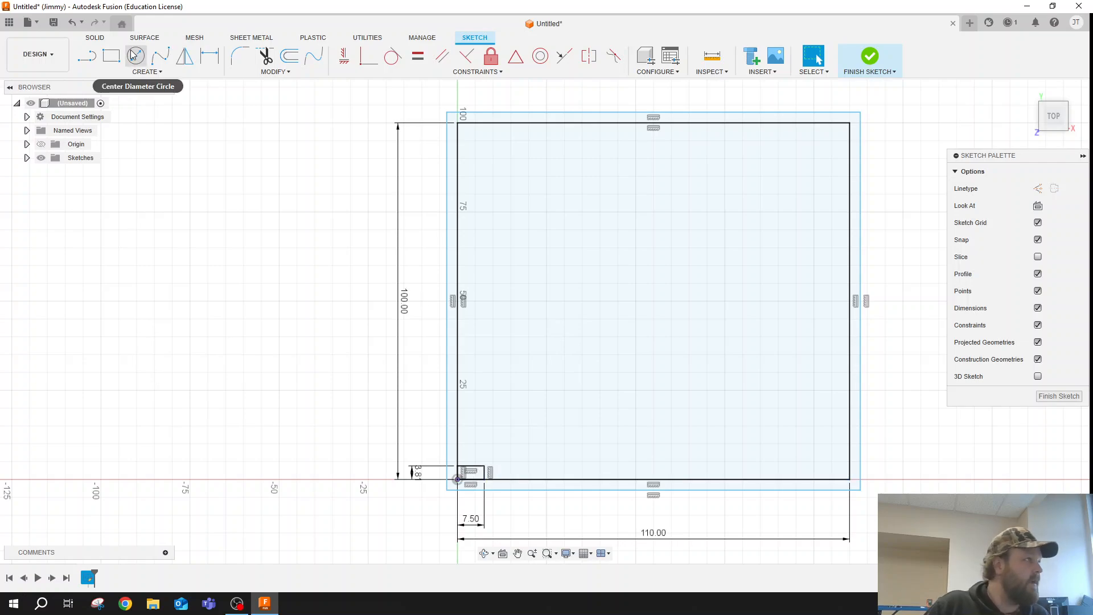
- Draw a 95 mm by 73.66 mm rectangle starting at the upper-right corner of the small helper rectangle
left_click(111, 55)
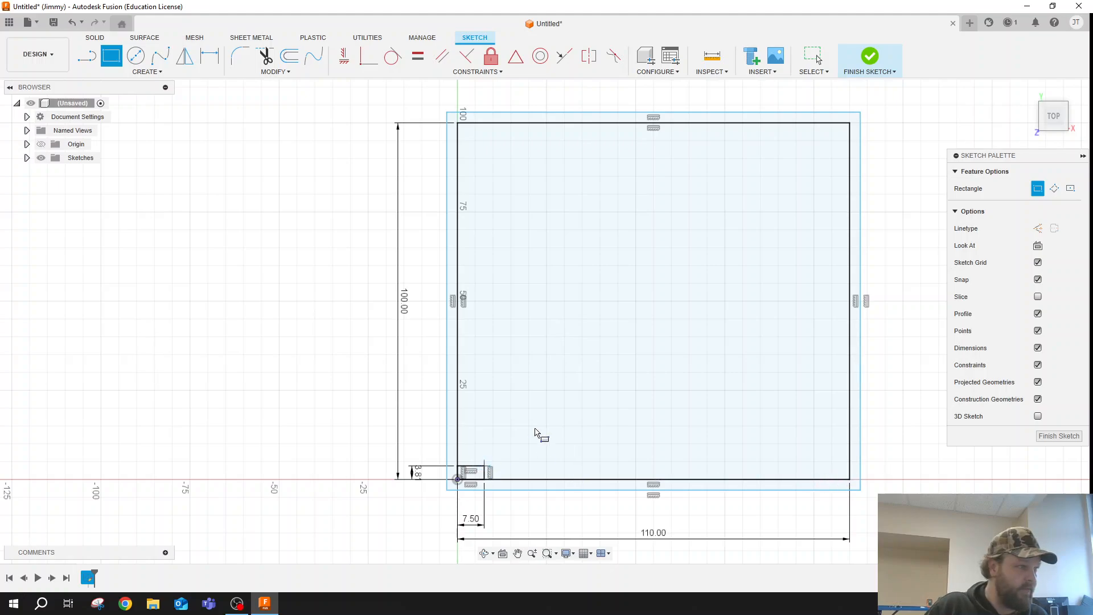
left_click(484, 466)
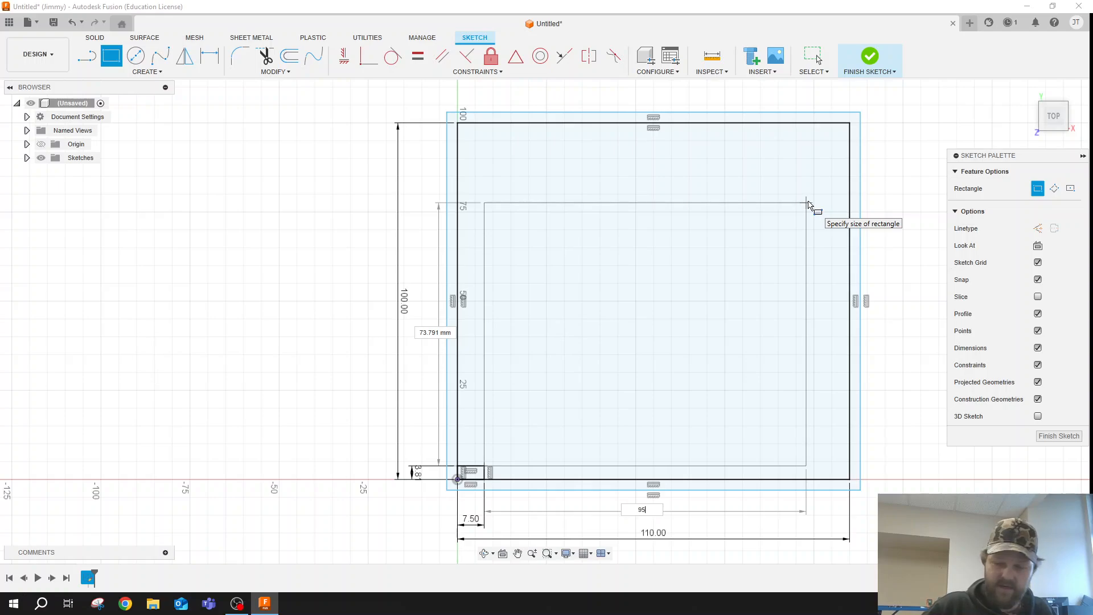
key("Tab")
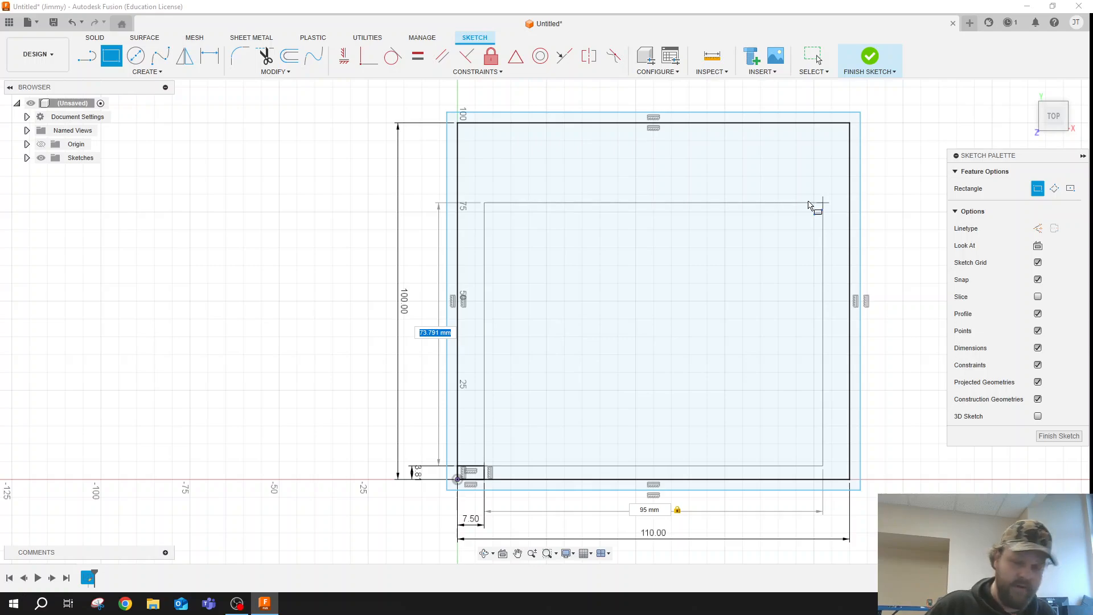
key("Return")
key("Escape")
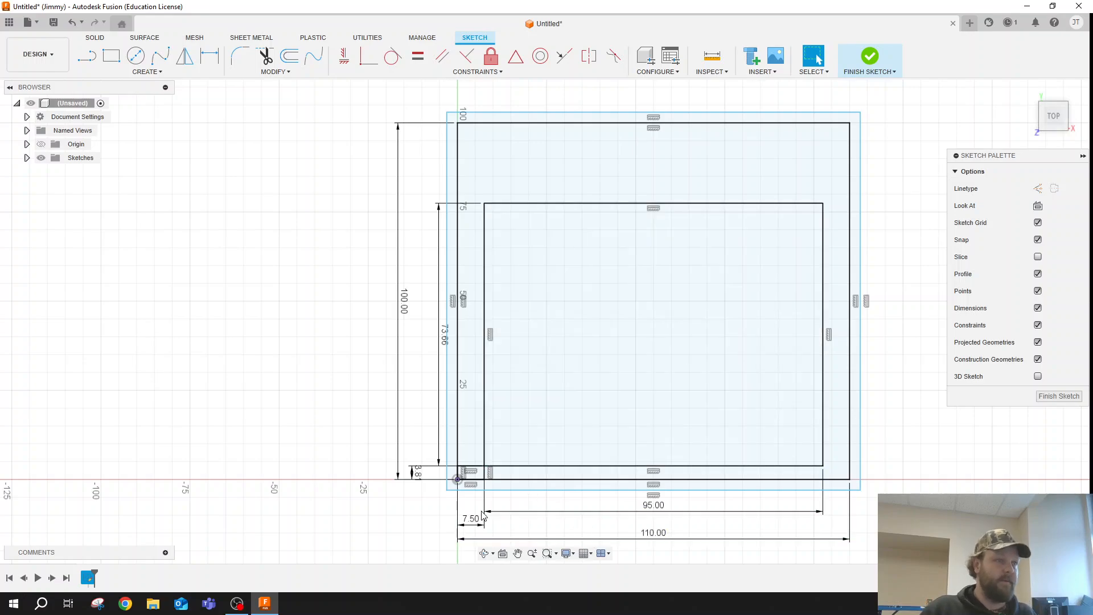
- Delete the four lines of the 7.5 by 3.81 mm helper rectangle at the origin
scroll(476, 484, "up", 10)
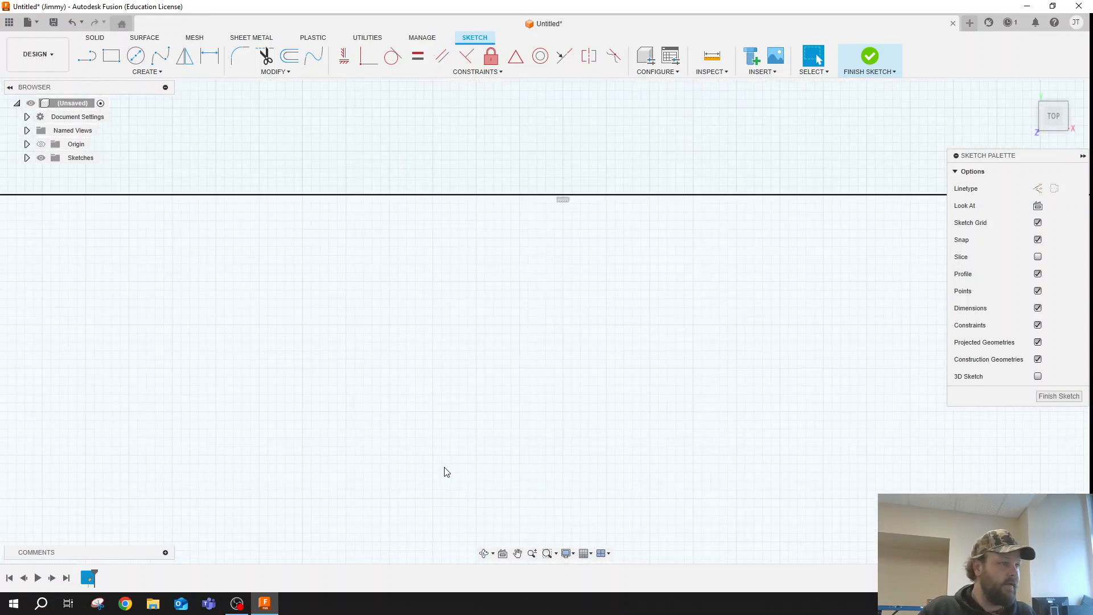
scroll(649, 302, "down", 8)
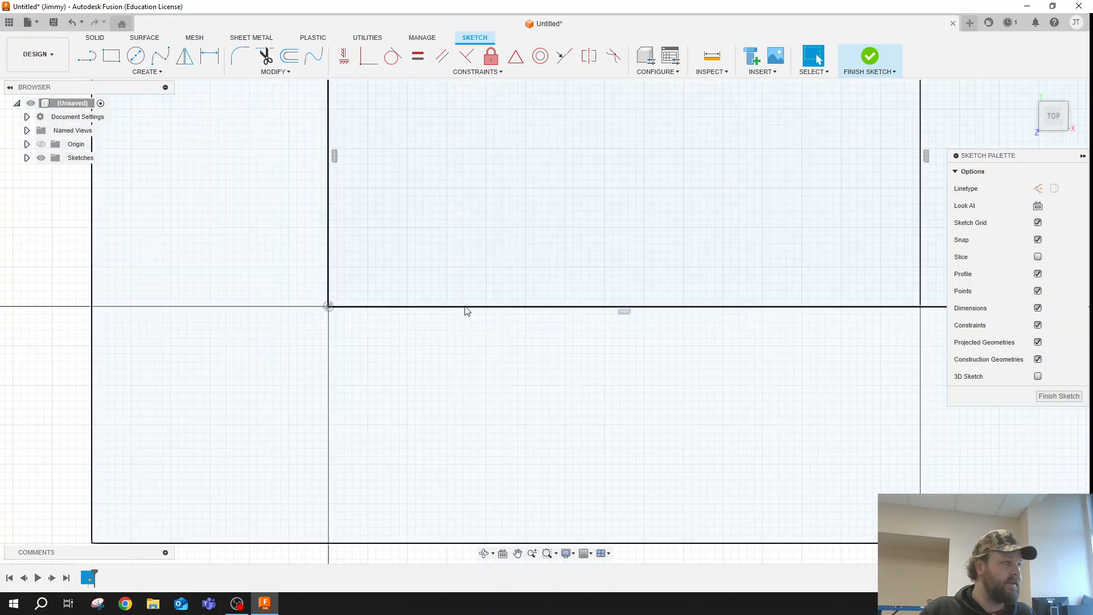
scroll(798, 150, "down", 2)
scroll(466, 383, "down", 2)
scroll(672, 154, "up", 3)
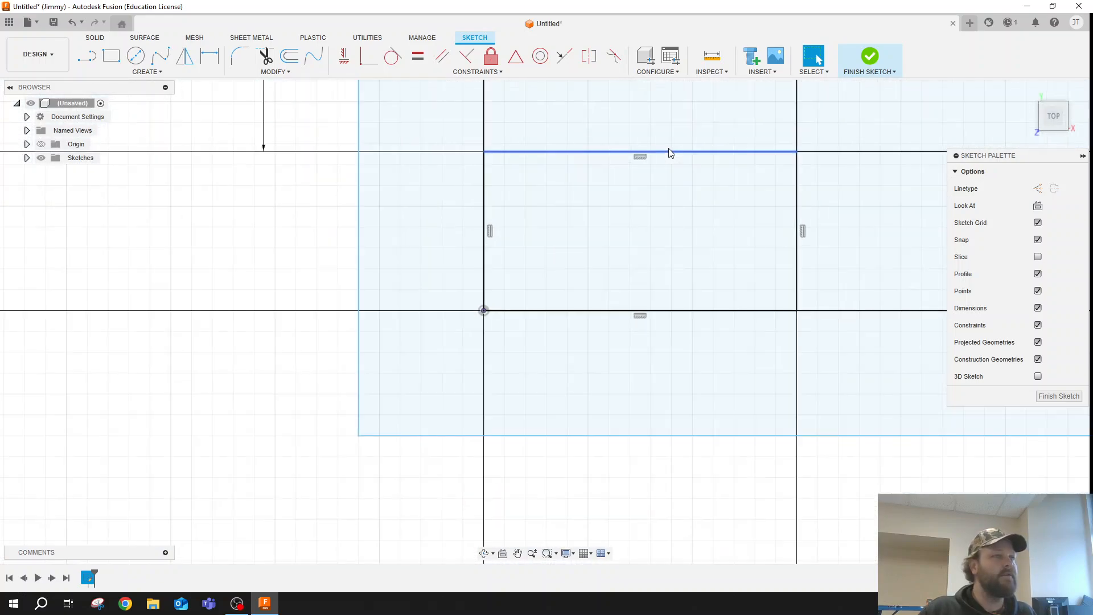
left_click(671, 152)
key("Delete")
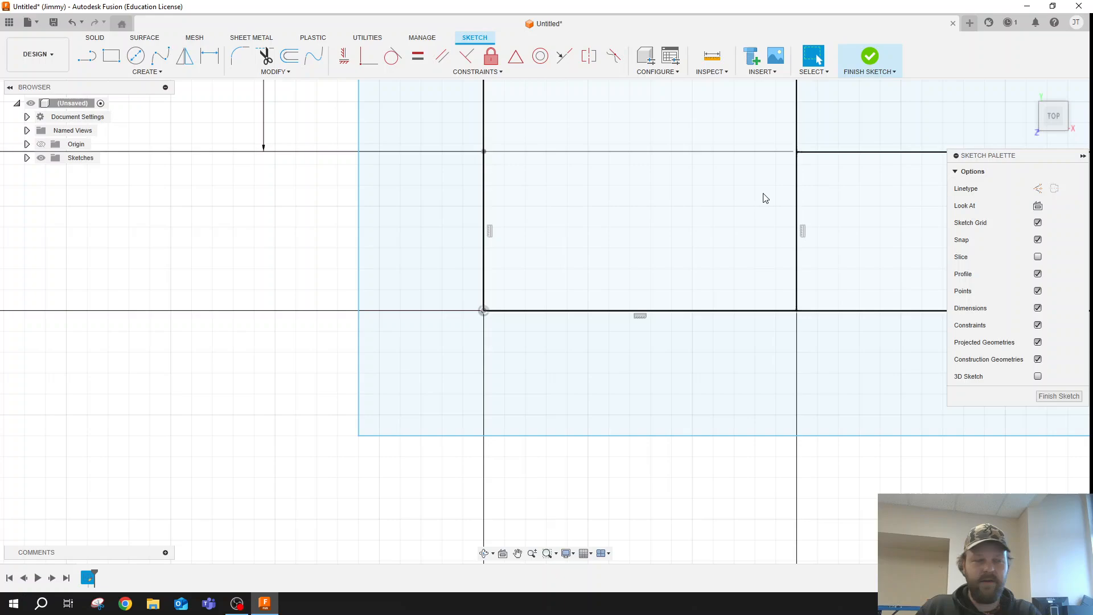
left_click(796, 218)
key("Delete")
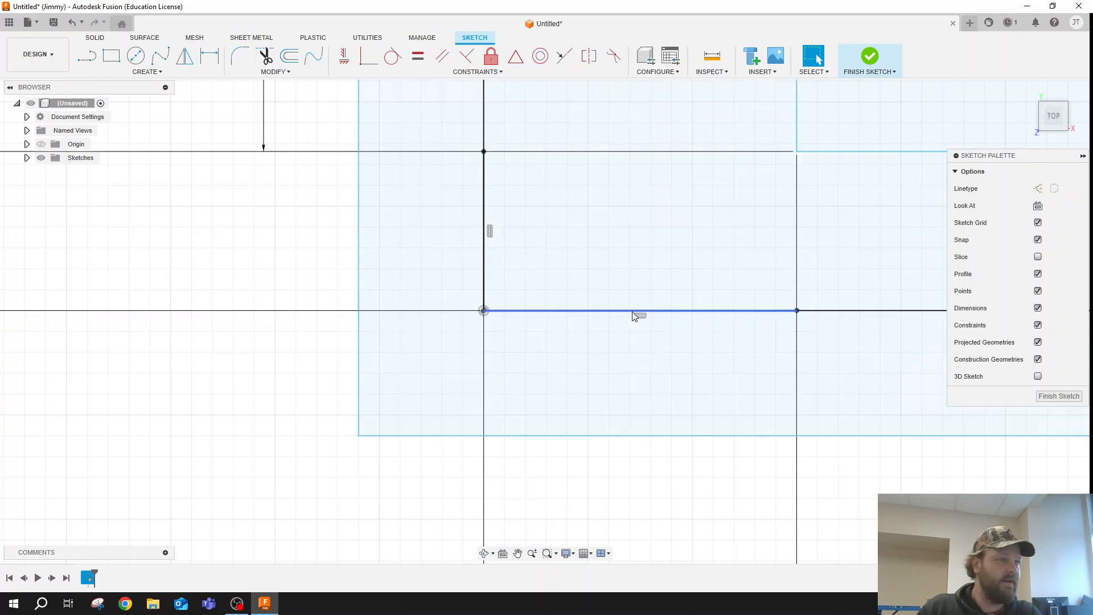
left_click(633, 312)
key("Delete")
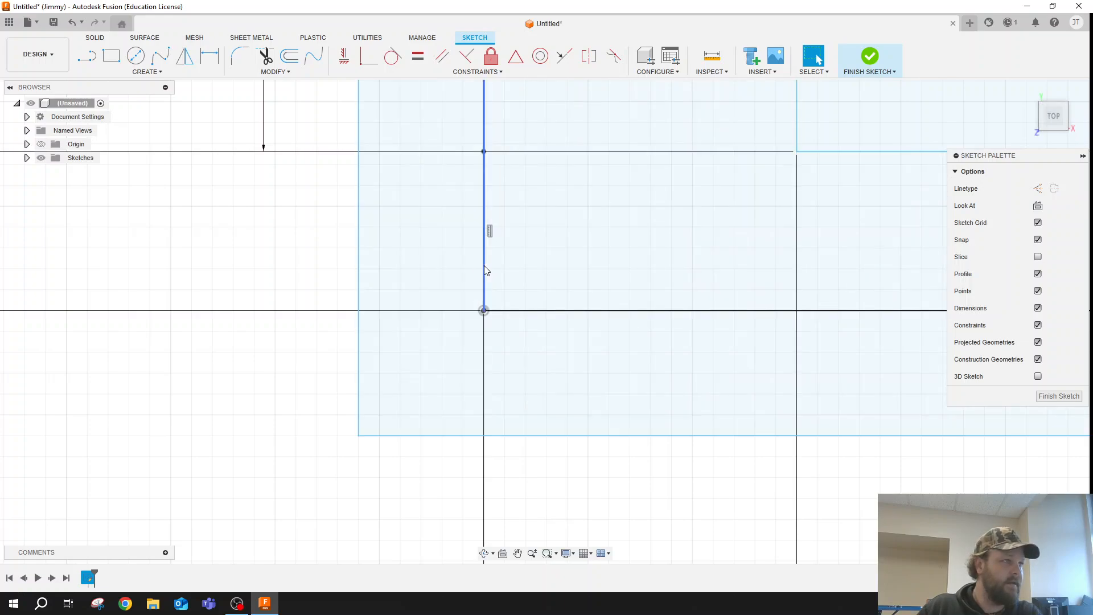
left_click(485, 269)
left_click(486, 269)
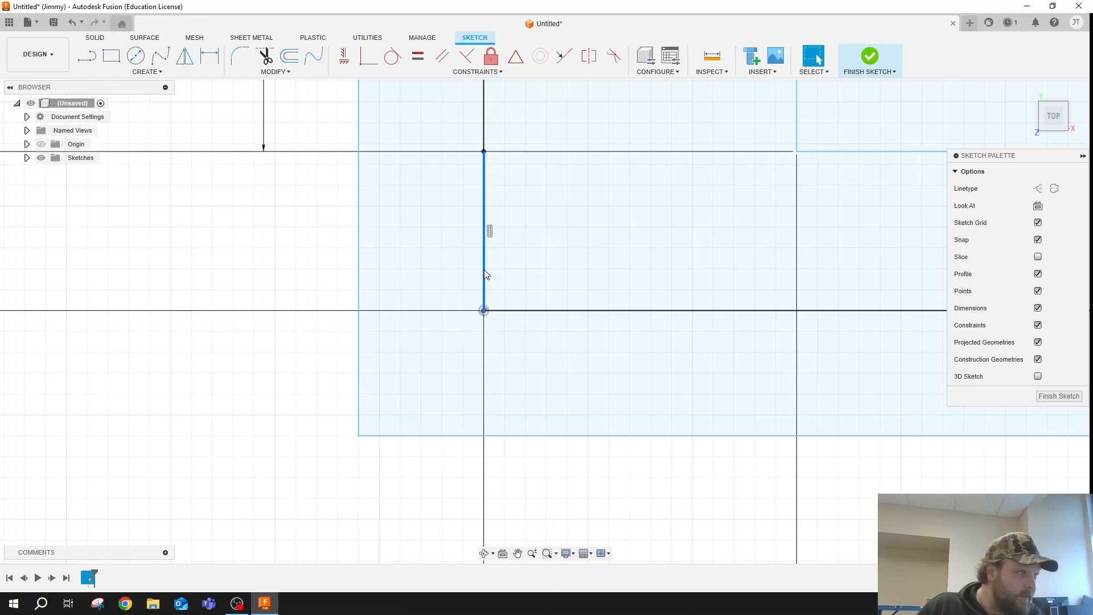
key("Delete")
scroll(493, 301, "down", 6)
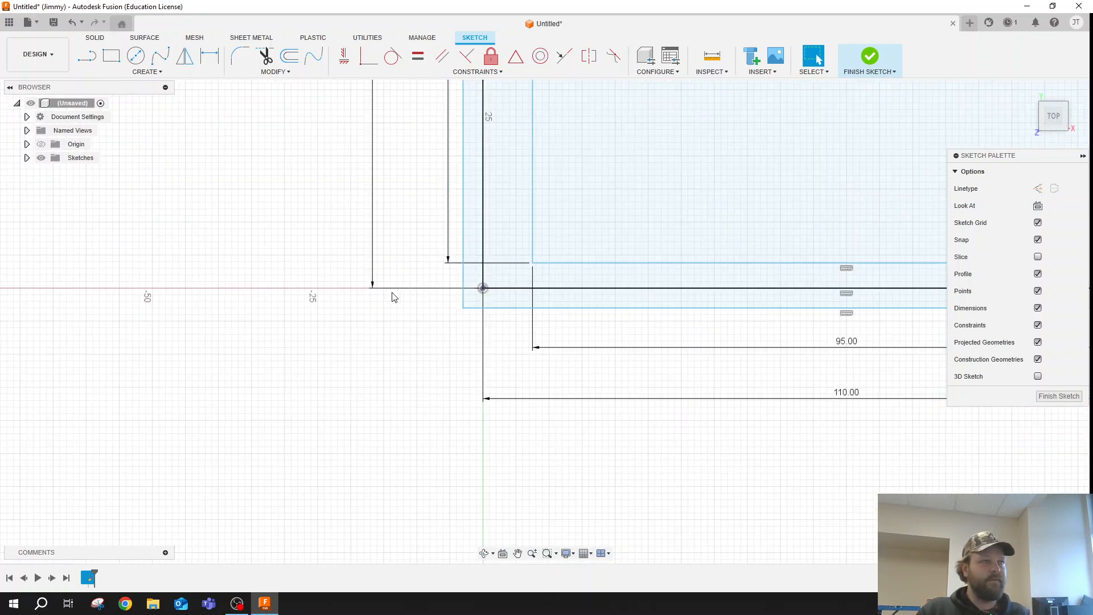
scroll(388, 285, "down", 6)
scroll(560, 132, "up", 4)
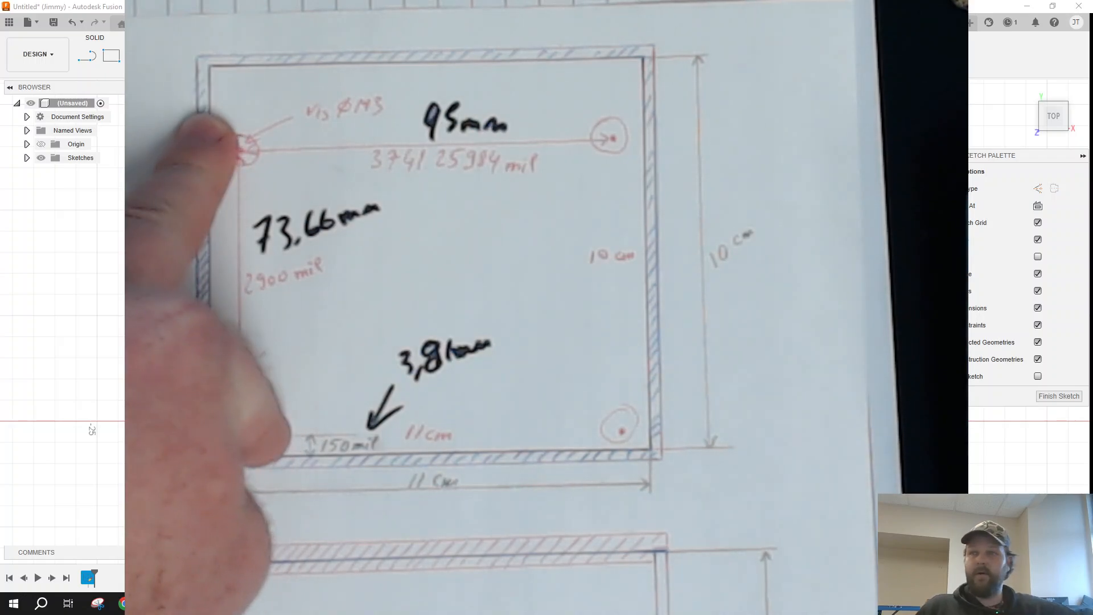
- Switch to Chrome, search Google for "what size hole for m3" and close the browser after reading the hole size
left_click(124, 604)
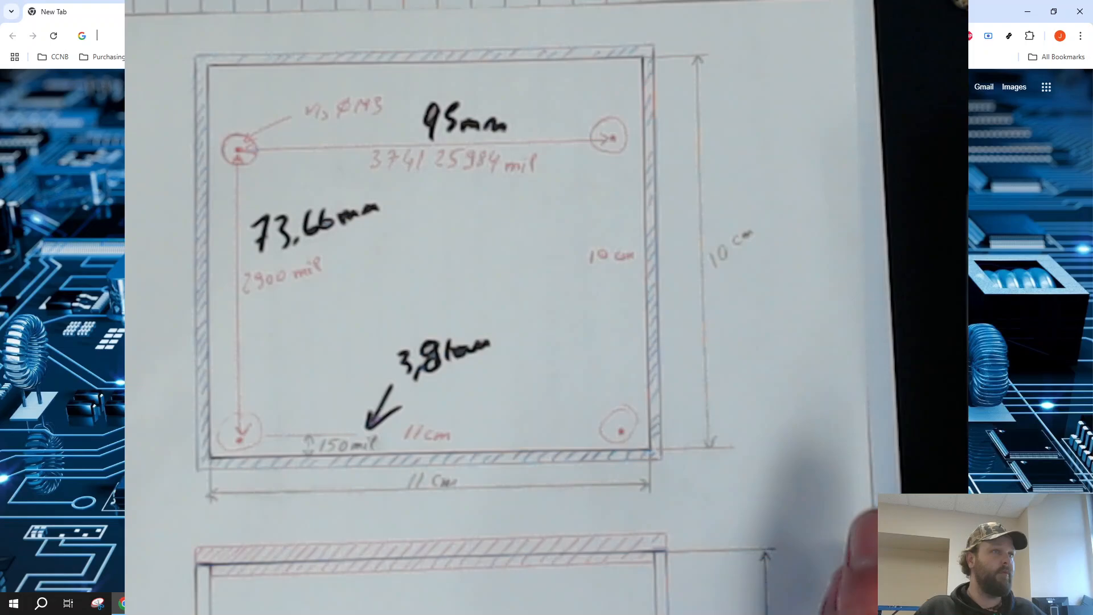
left_click(239, 36)
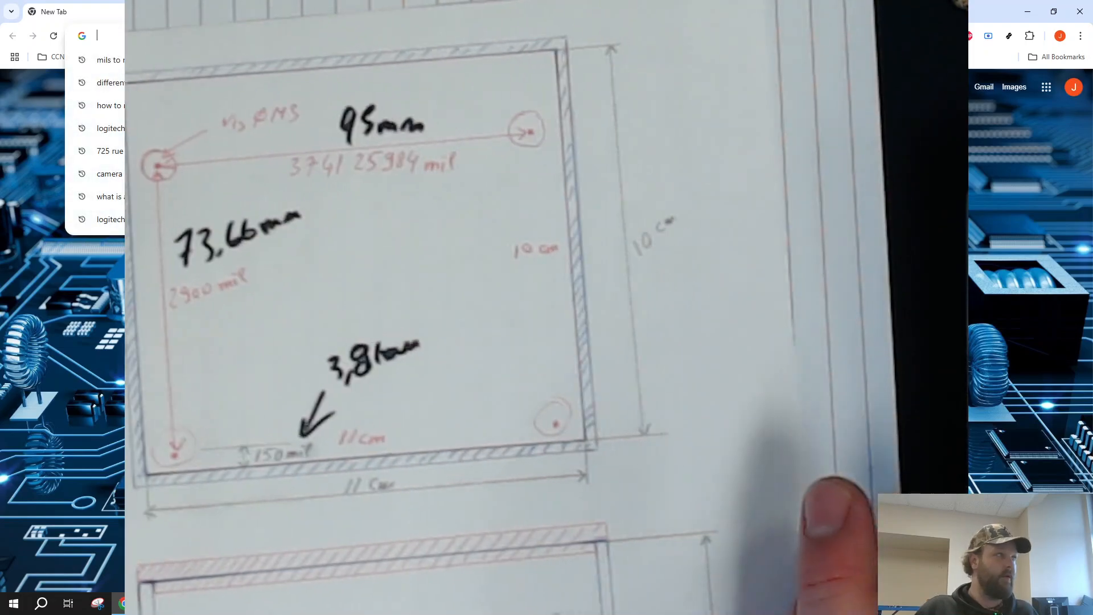
type("what sai")
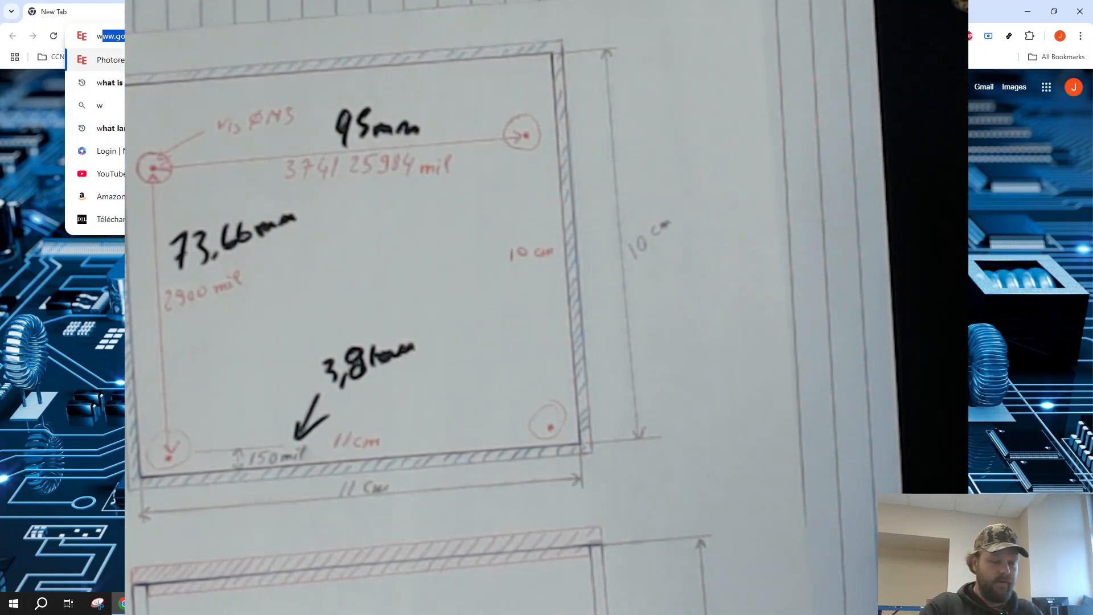
key("BackSpace")
key("BackSpace")
type("iz")
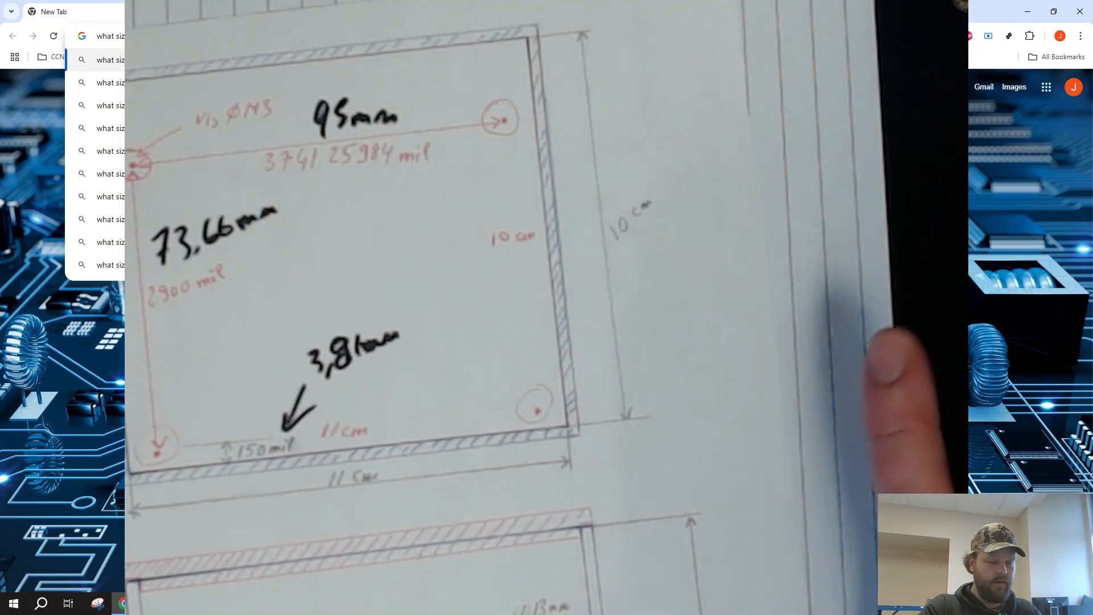
key("Return")
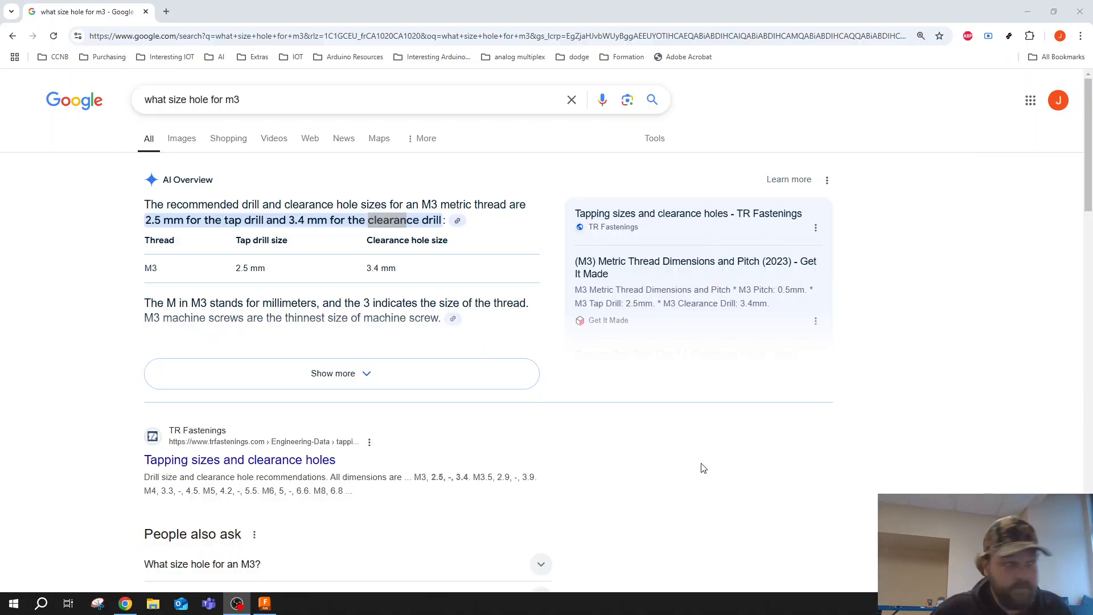
left_click(1081, 11)
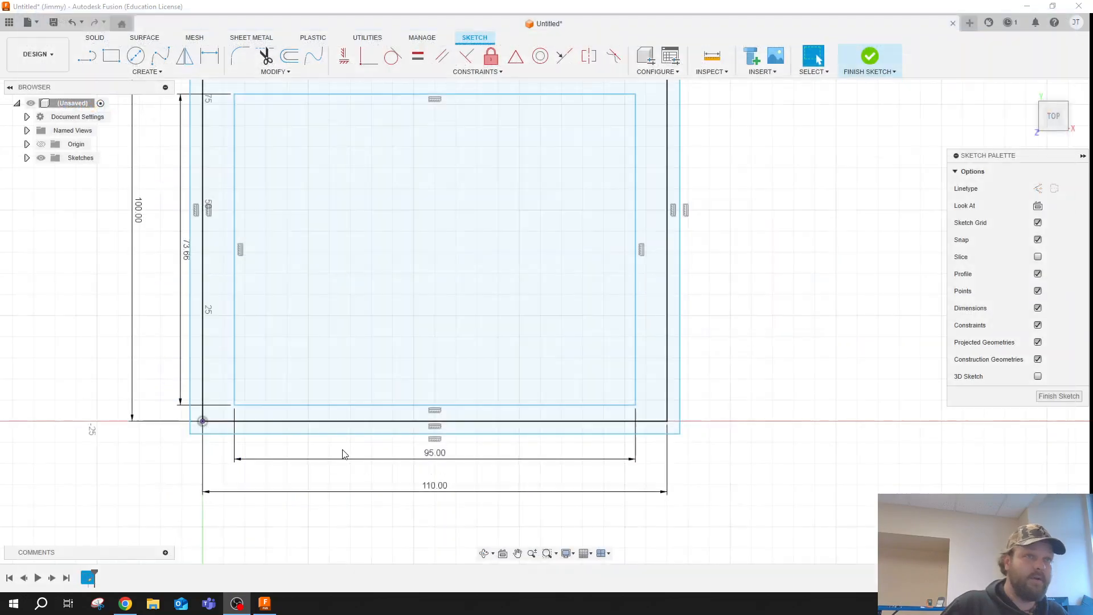
- Draw a 2.5 mm diameter circle centred on each of the two upper corners of the 95 by 73.66 mm rectangle
scroll(257, 324, "down", 2)
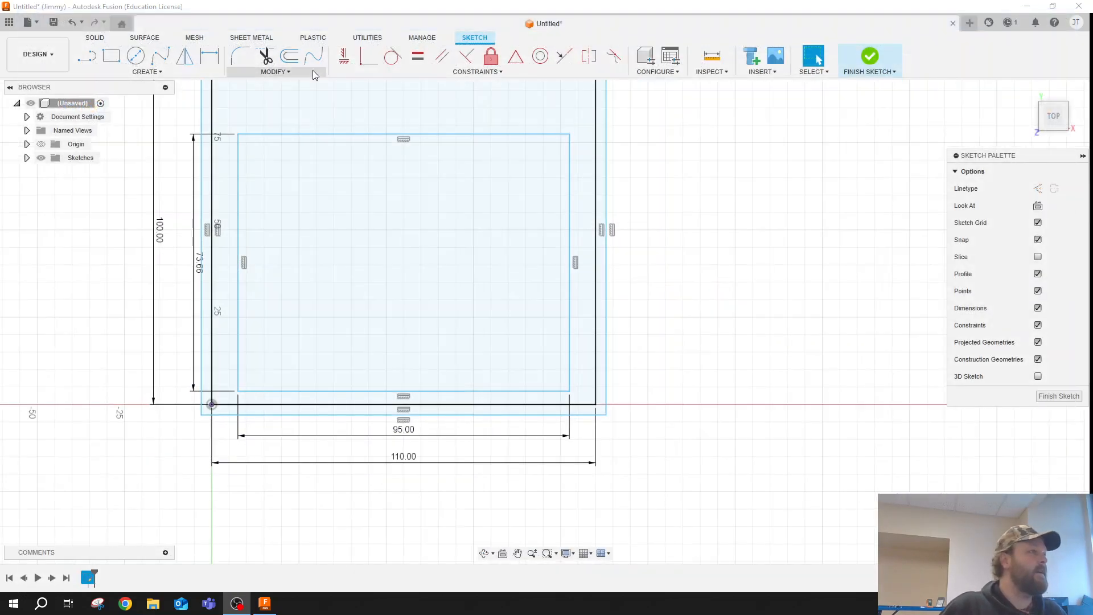
double_click(319, 134)
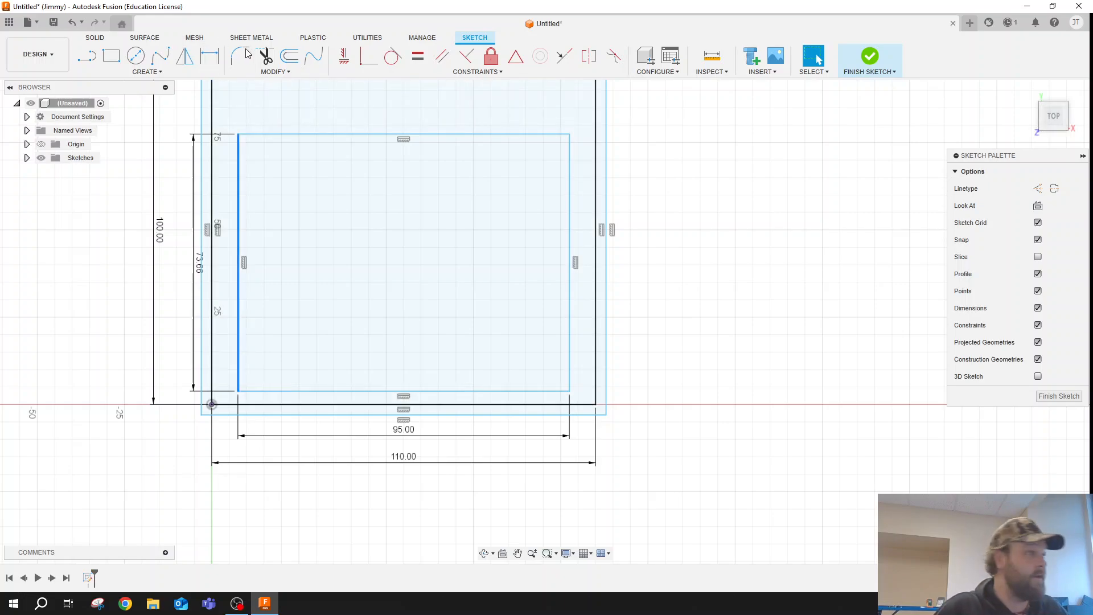
left_click(137, 56)
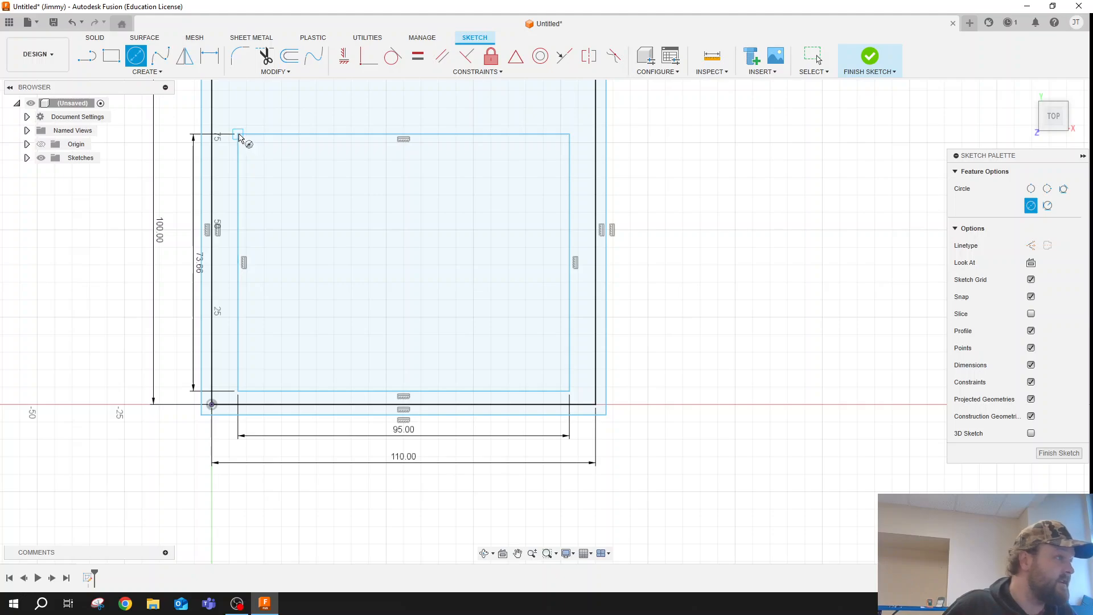
left_click(238, 135)
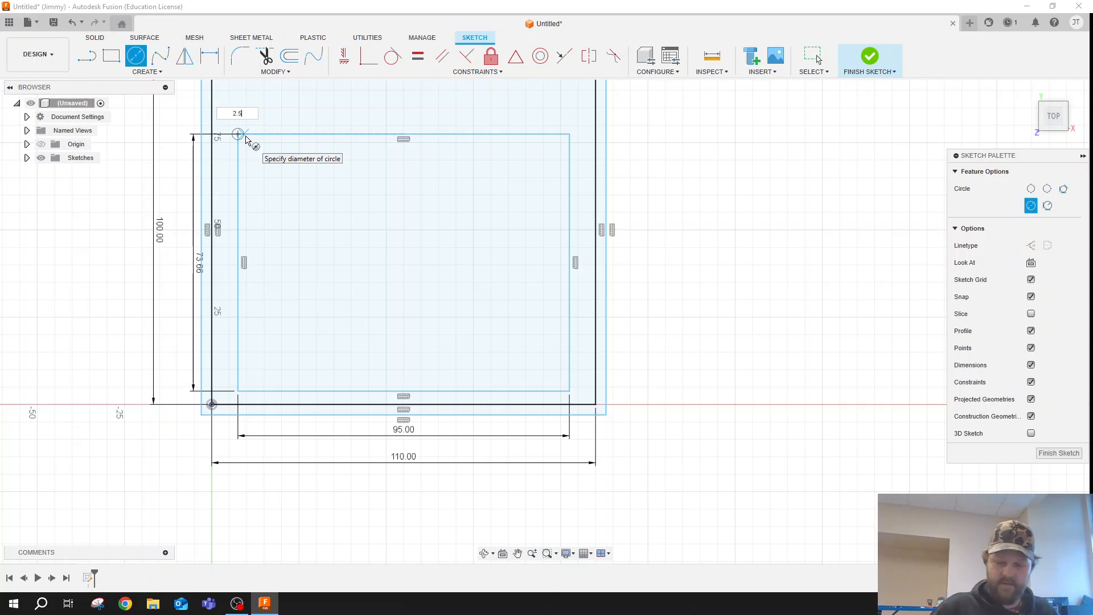
key("Return")
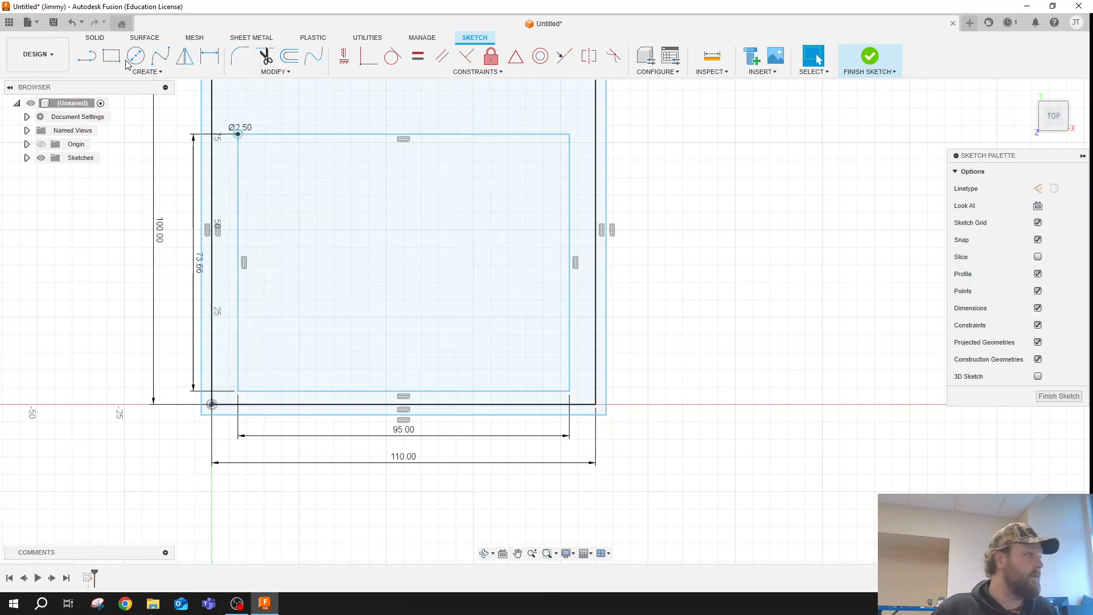
key("Escape")
key("c")
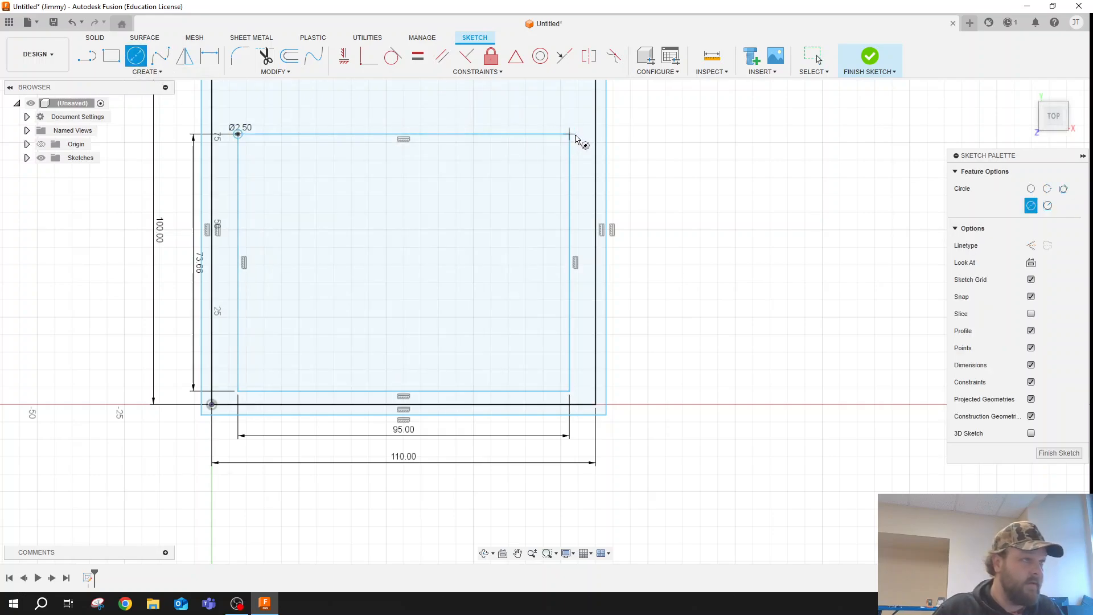
left_click(575, 138)
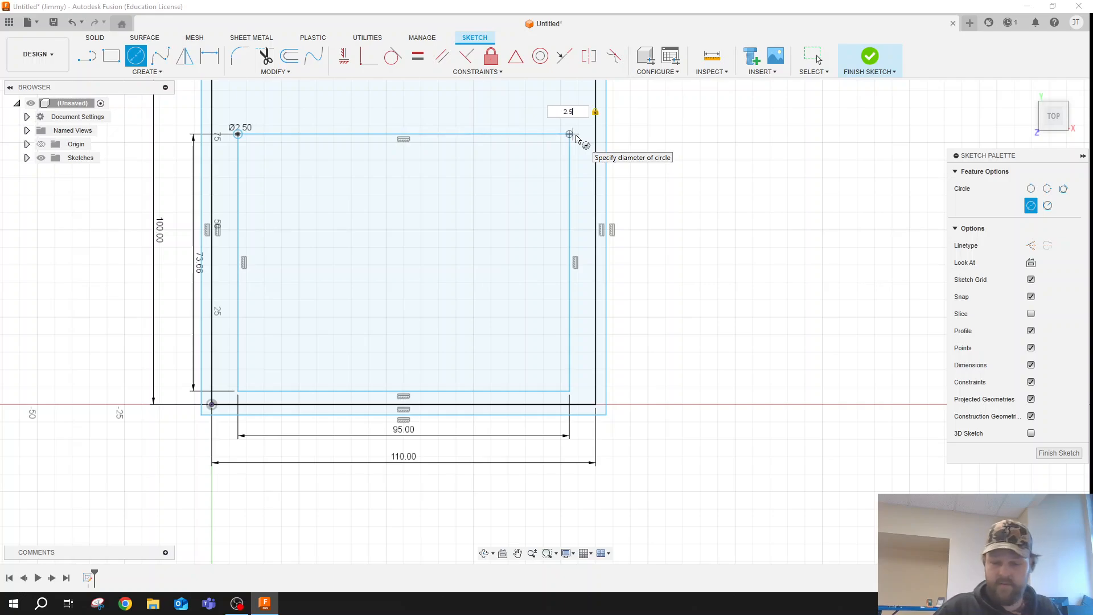
key("Return")
key("Escape")
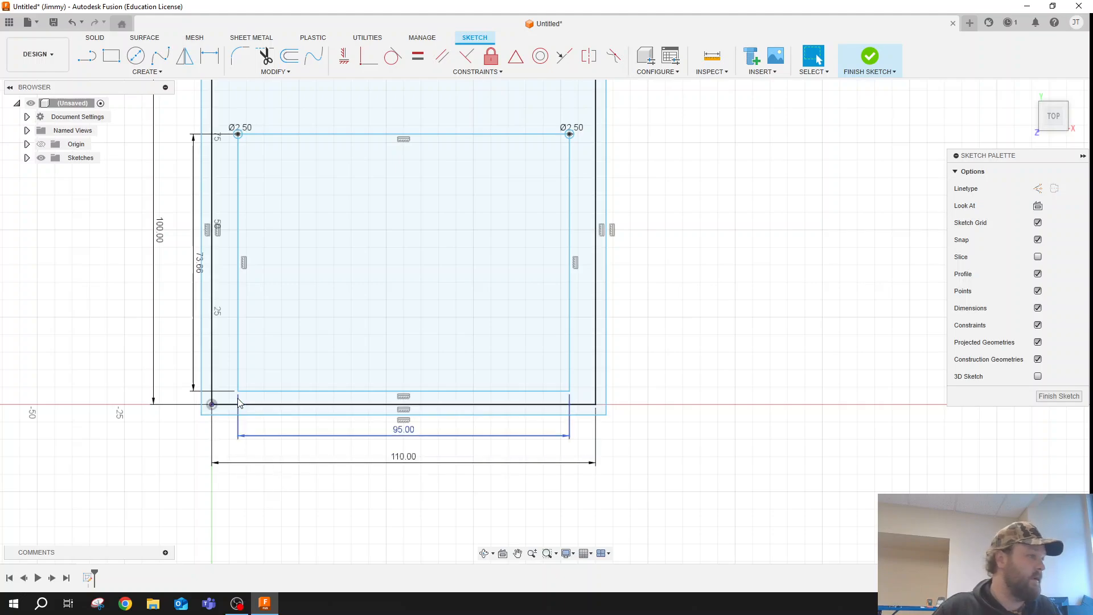
- Draw a 2.5 mm diameter circle centred on each of the two lower corners of the 95 by 73.66 mm rectangle
left_click(136, 55)
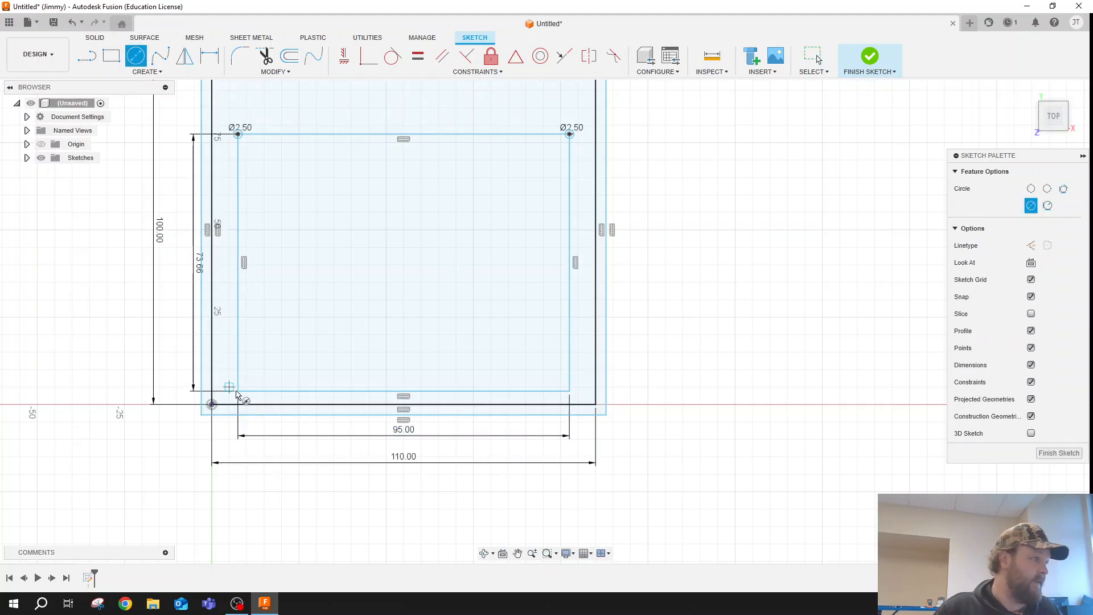
left_click(239, 392)
type("2")
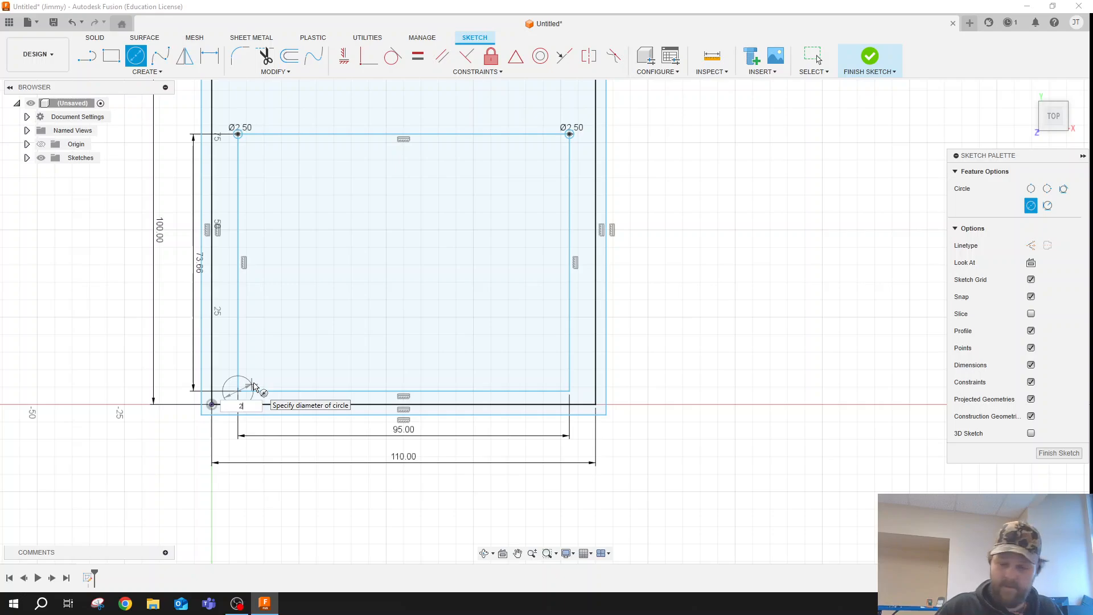
type(".5")
key("Return")
key("Escape")
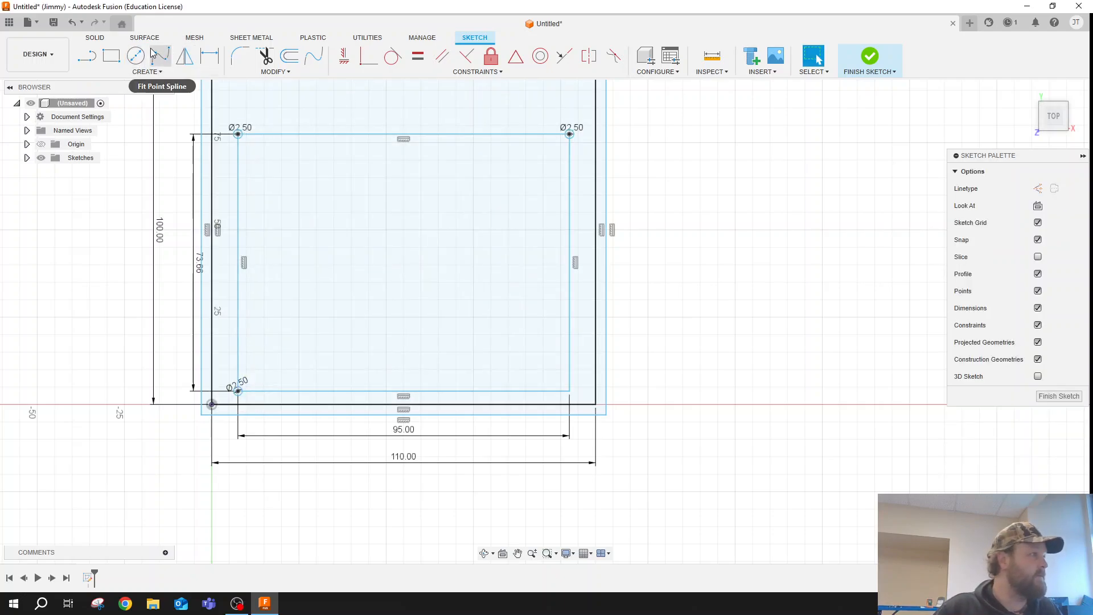
key("c")
left_click(571, 392)
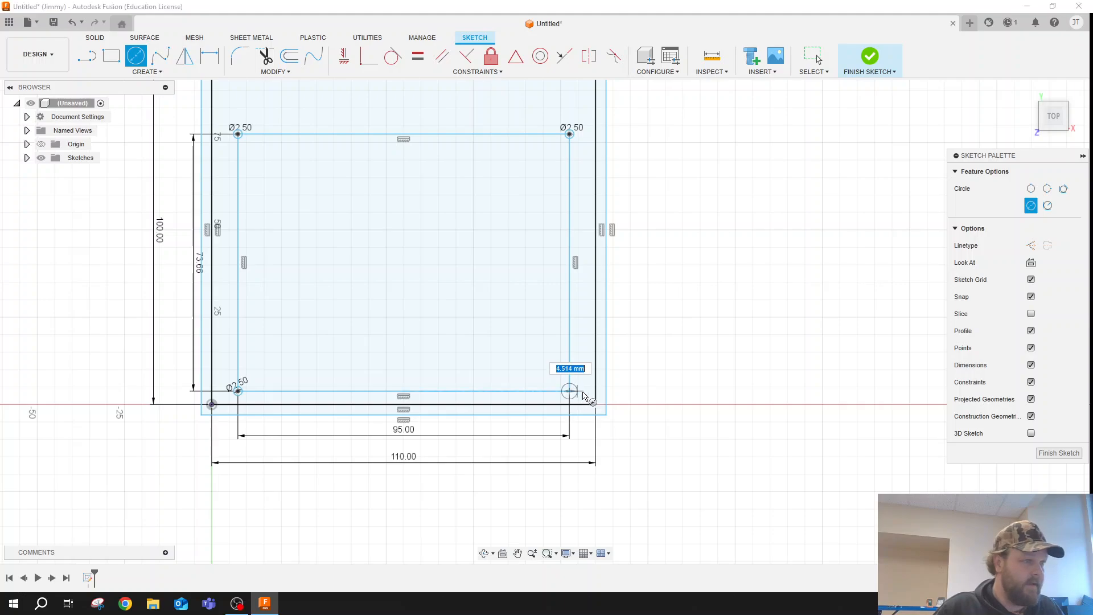
type("2.5")
key("Return")
key("Escape")
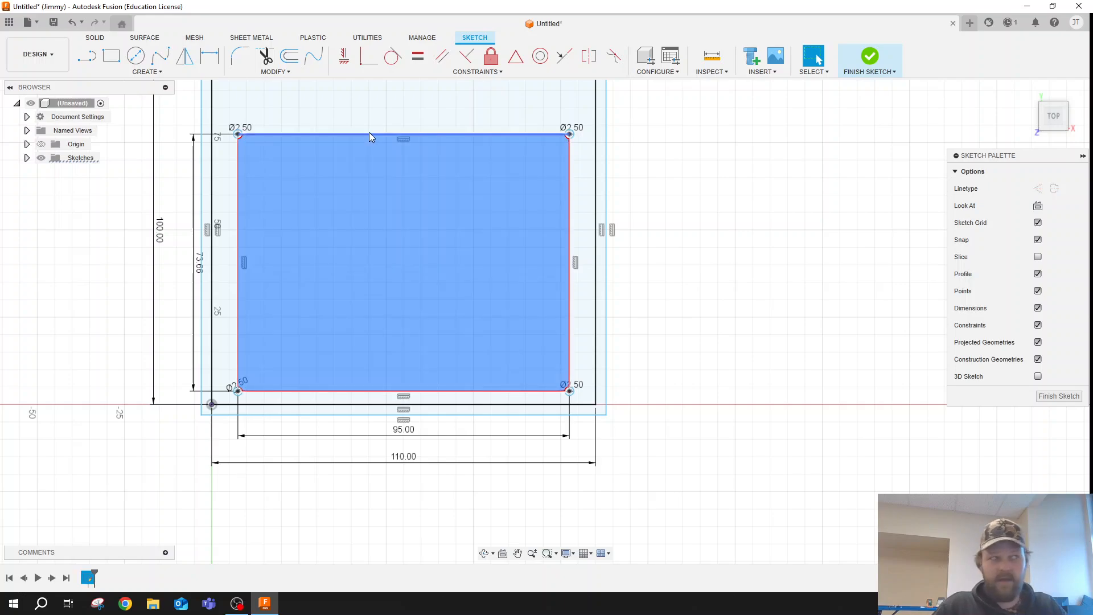
- Delete the four lines of the 95 by 73.66 mm rectangle, keeping the corner circles
left_click(369, 134)
key("Delete")
left_click(569, 210)
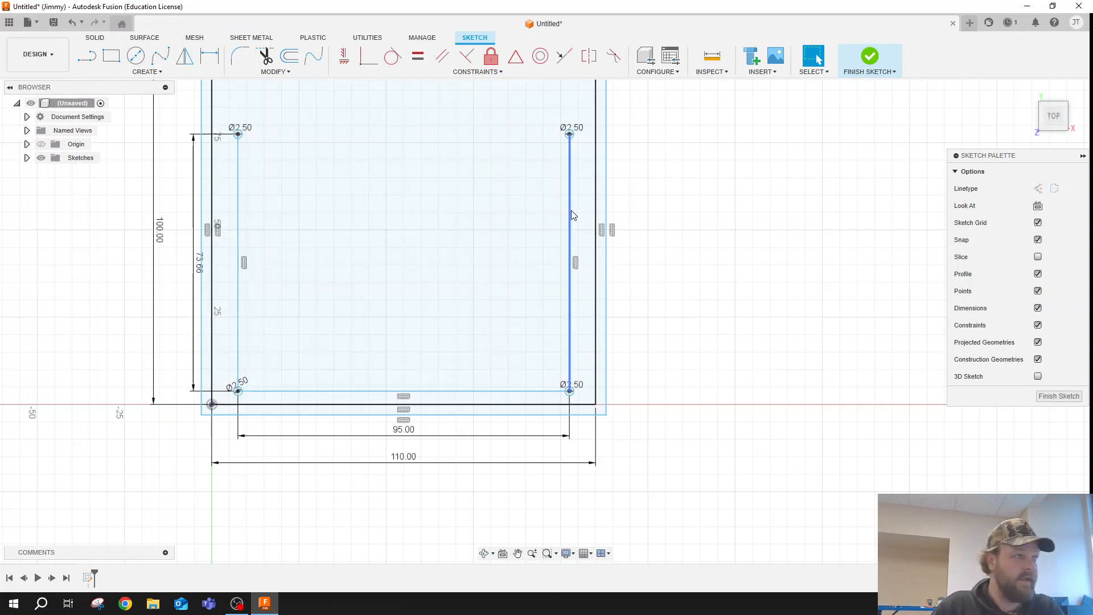
key("Delete")
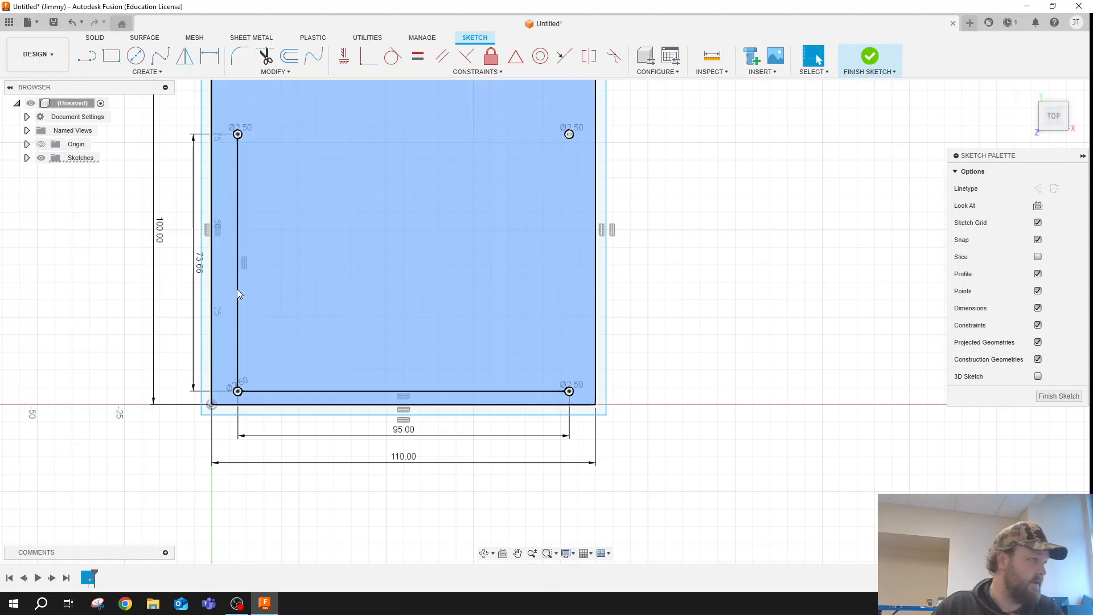
left_click(238, 300)
key("Delete")
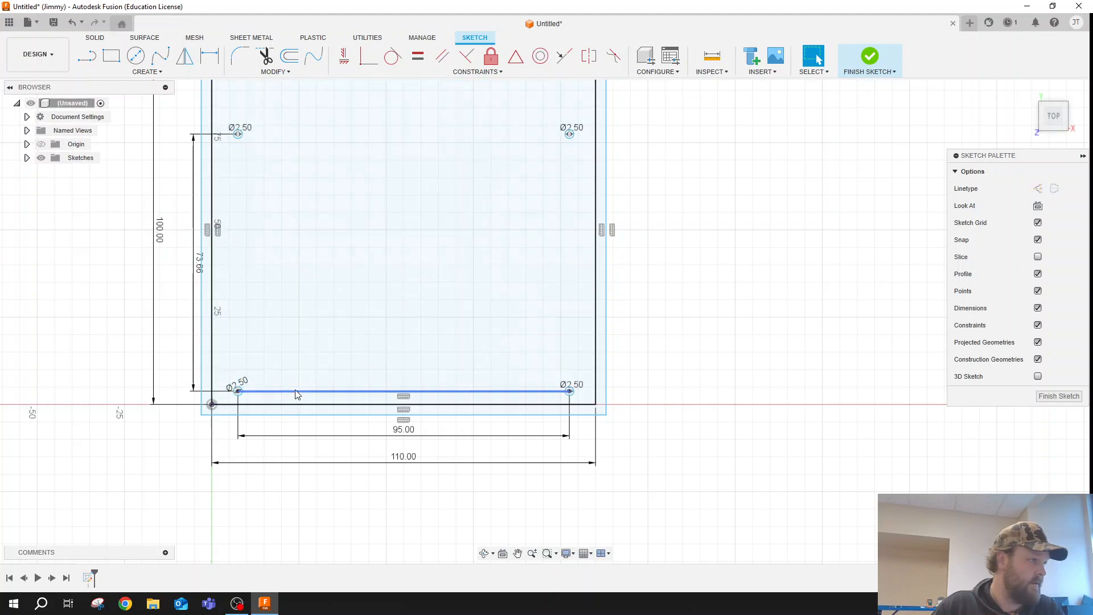
left_click(296, 391)
key("Delete")
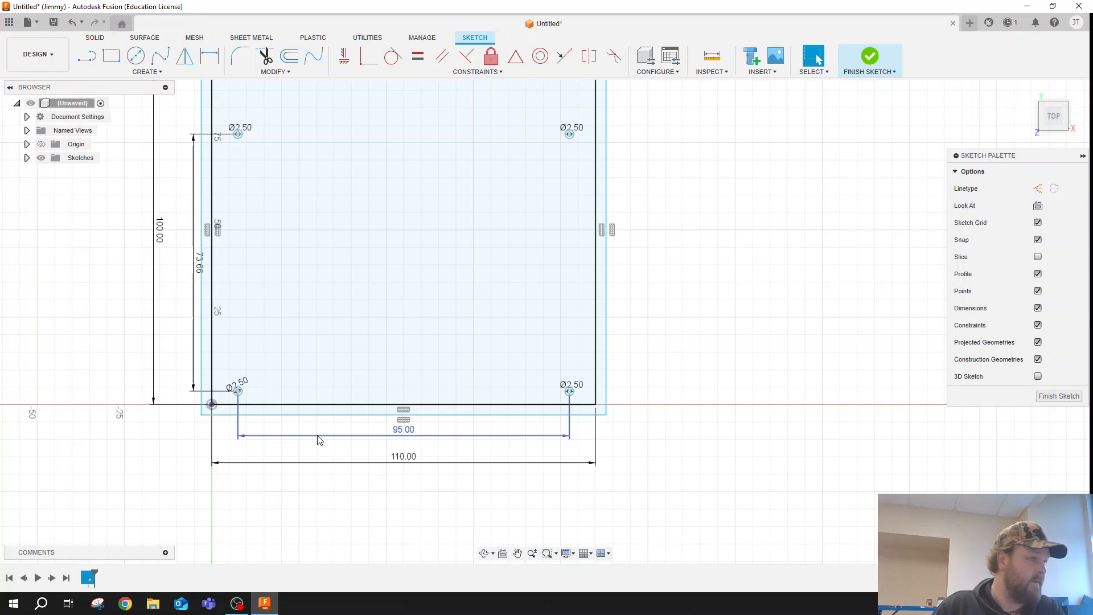
- Delete the leftover 95 mm and 73.66 mm dimensions between the screw holes
left_click(318, 436)
key("Delete")
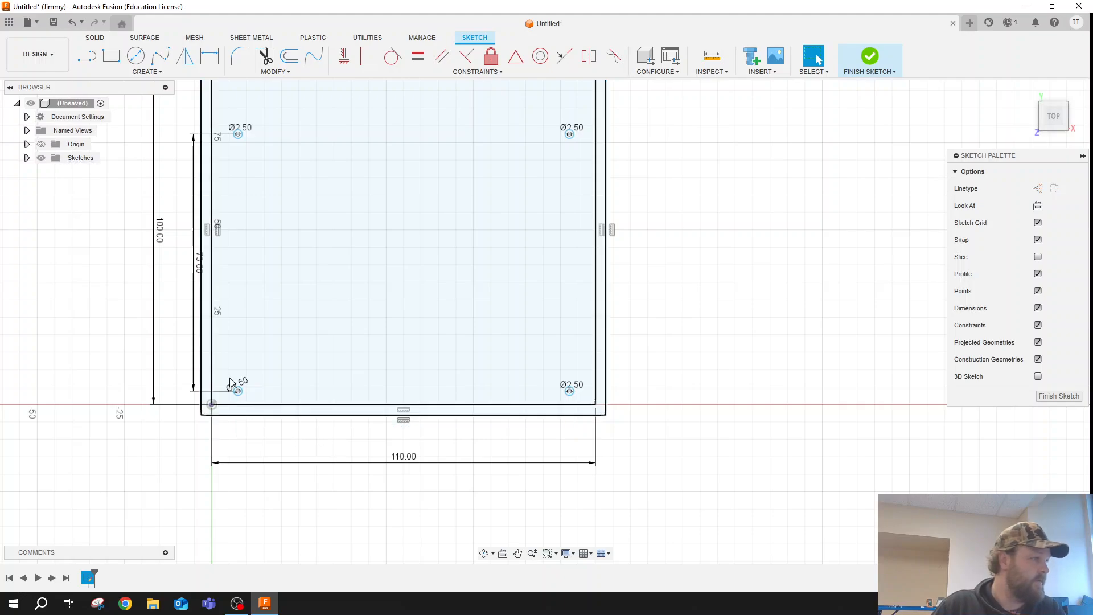
left_click(194, 342)
key("Delete")
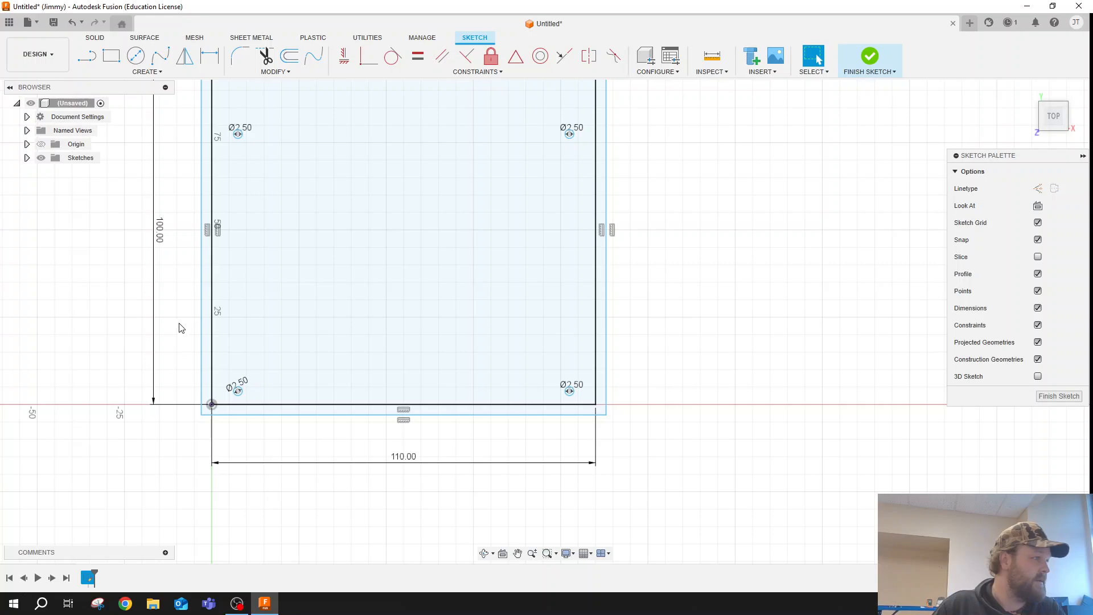
- Draw a 6.5 mm diameter circle concentric with the lower-right 2.5 mm screw hole
scroll(179, 325, "down", 3)
scroll(251, 245, "up", 4)
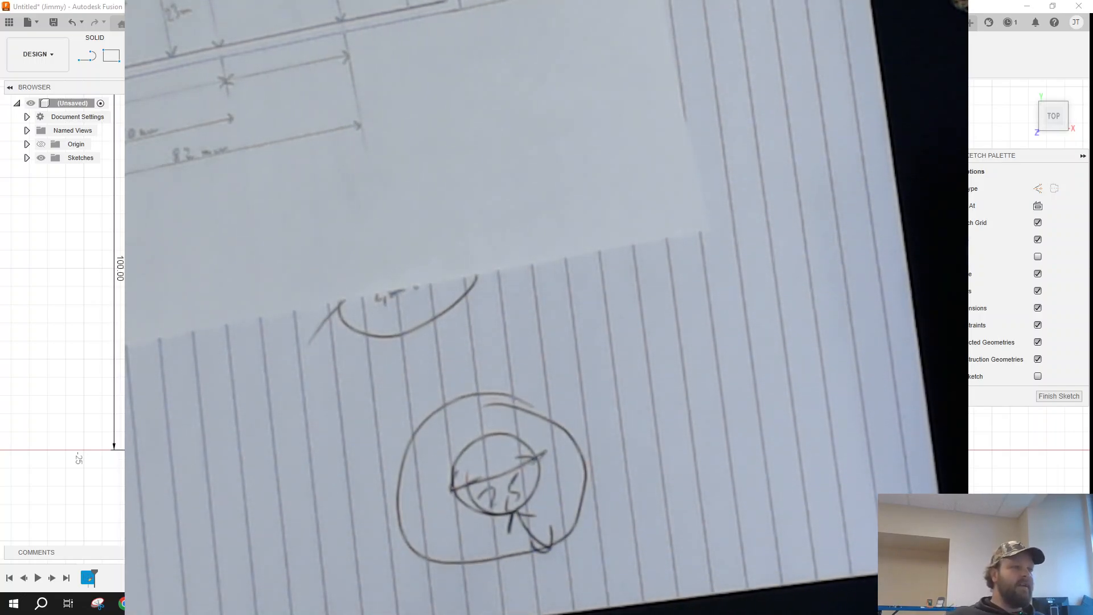
scroll(558, 353, "up", 4)
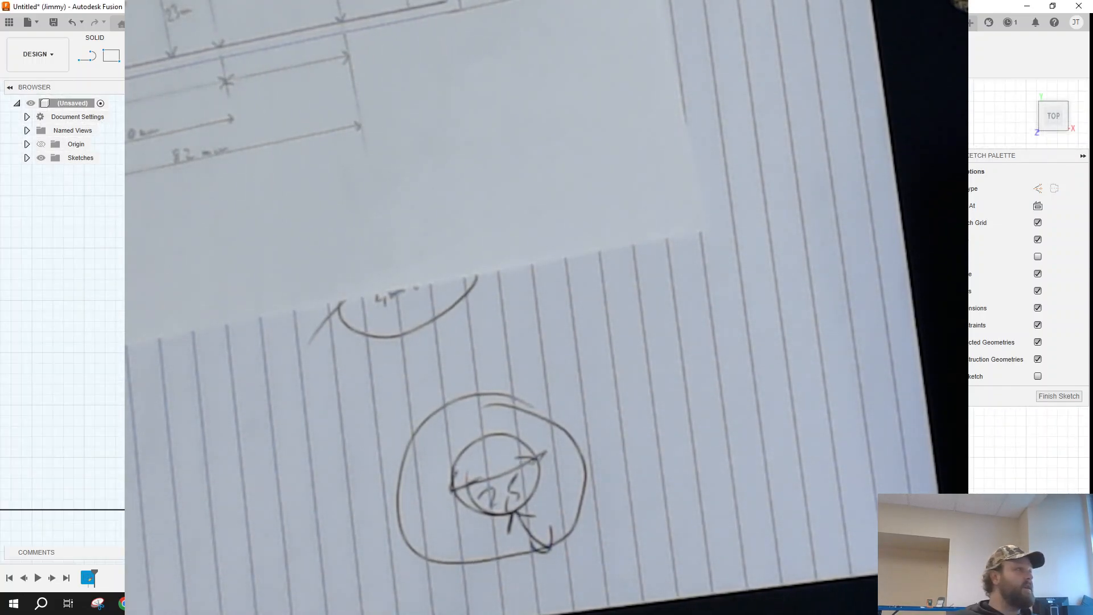
key("c")
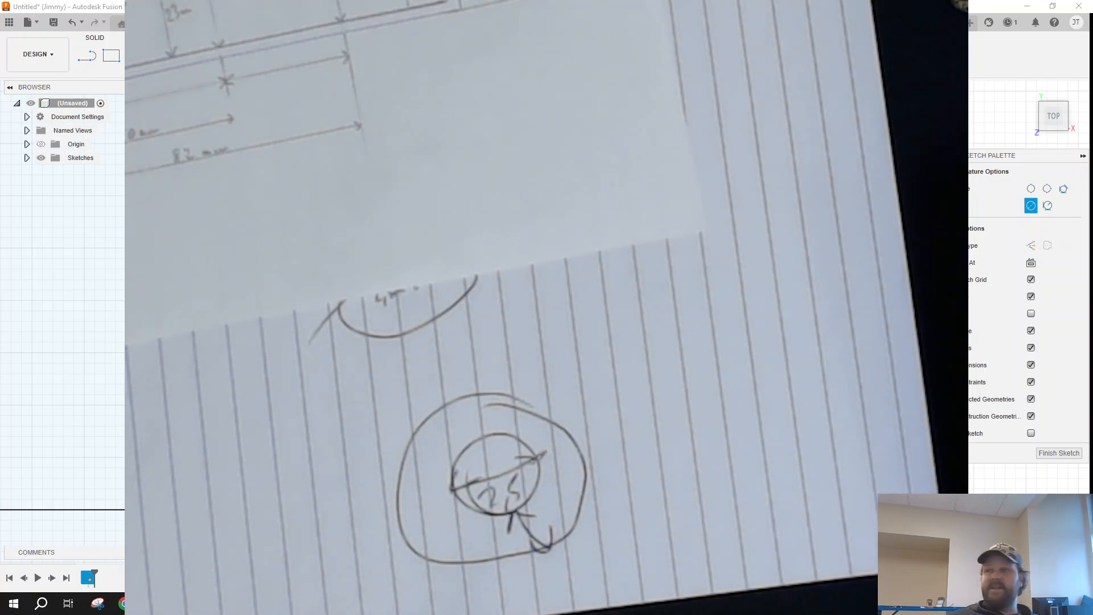
key("Escape")
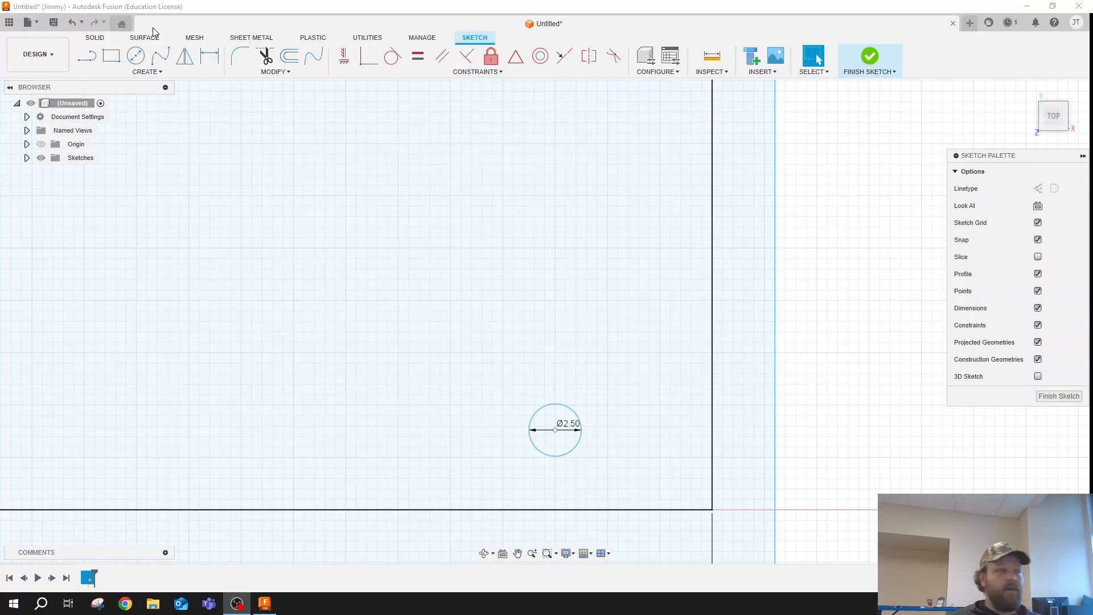
left_click(141, 59)
left_click(557, 431)
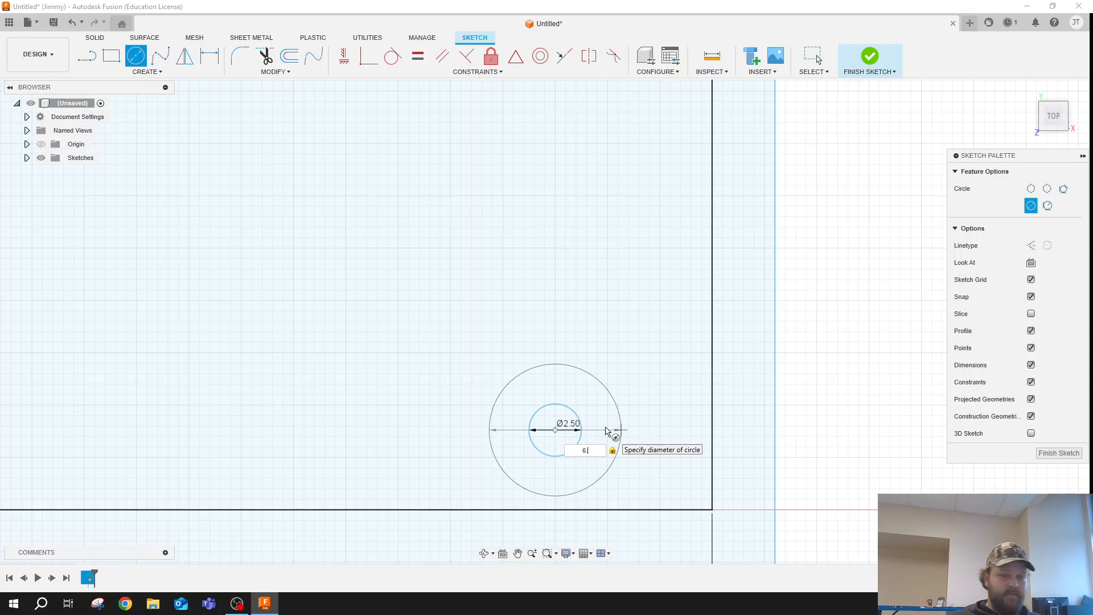
type("5")
key("Return")
key("Escape")
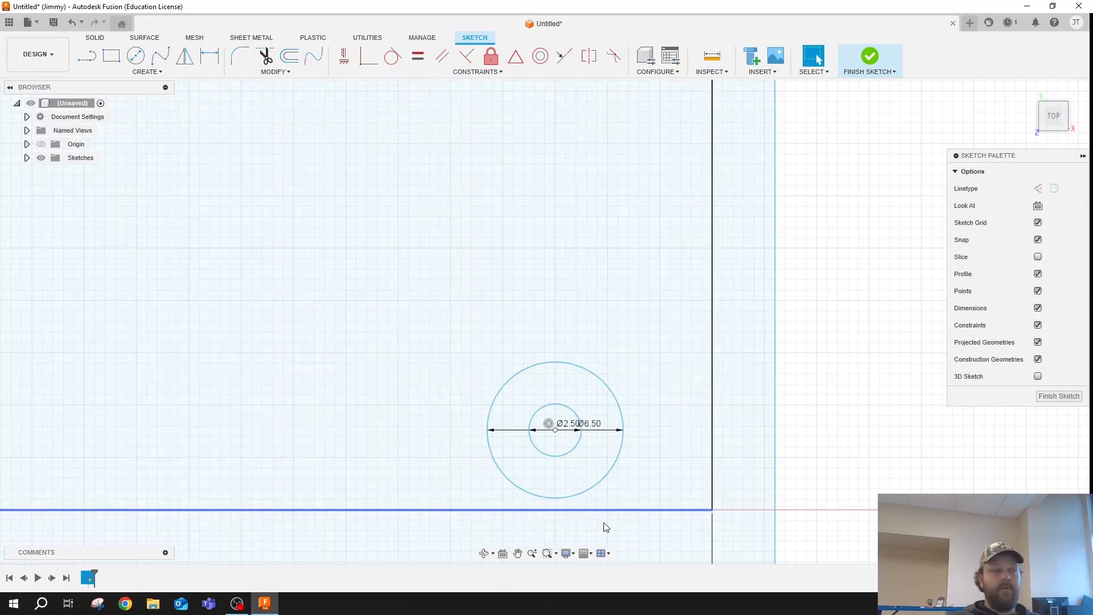
scroll(566, 371, "down", 2)
scroll(589, 388, "down", 2)
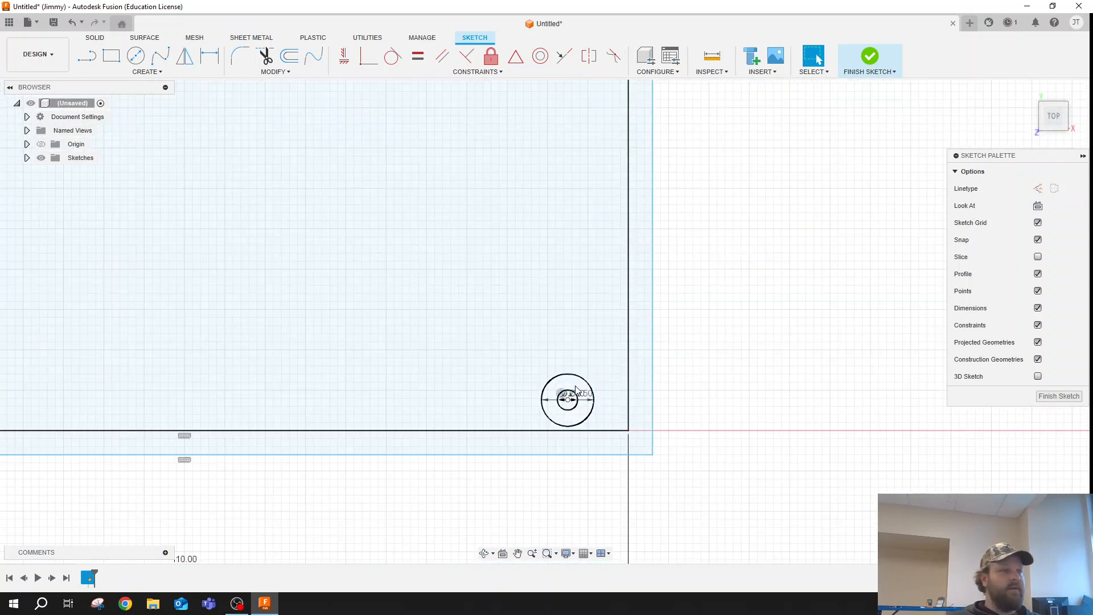
scroll(583, 409, "up", 3)
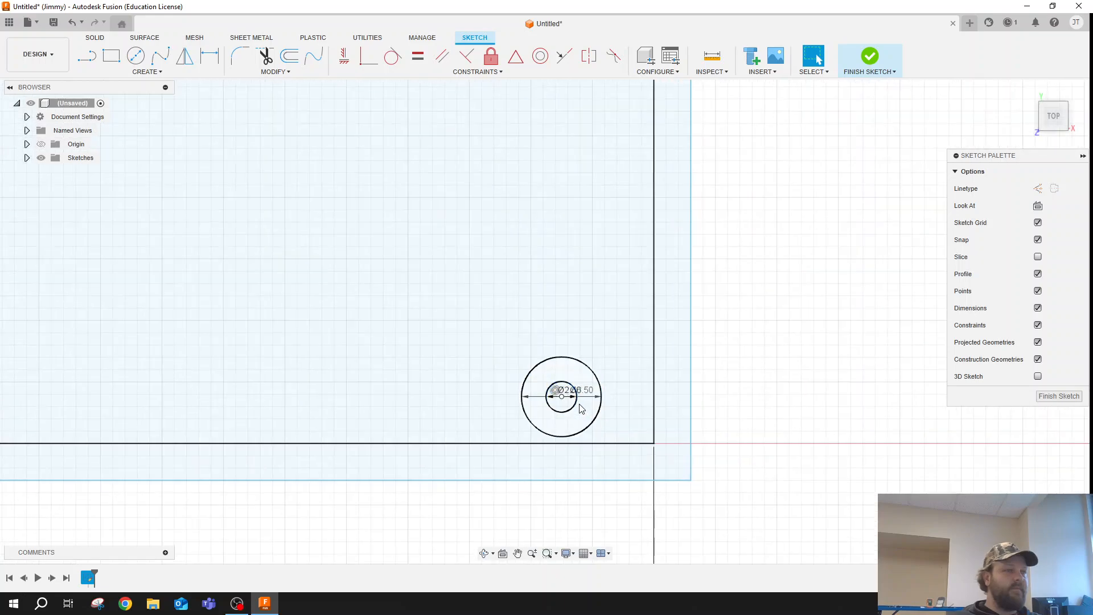
scroll(603, 412, "up", 5)
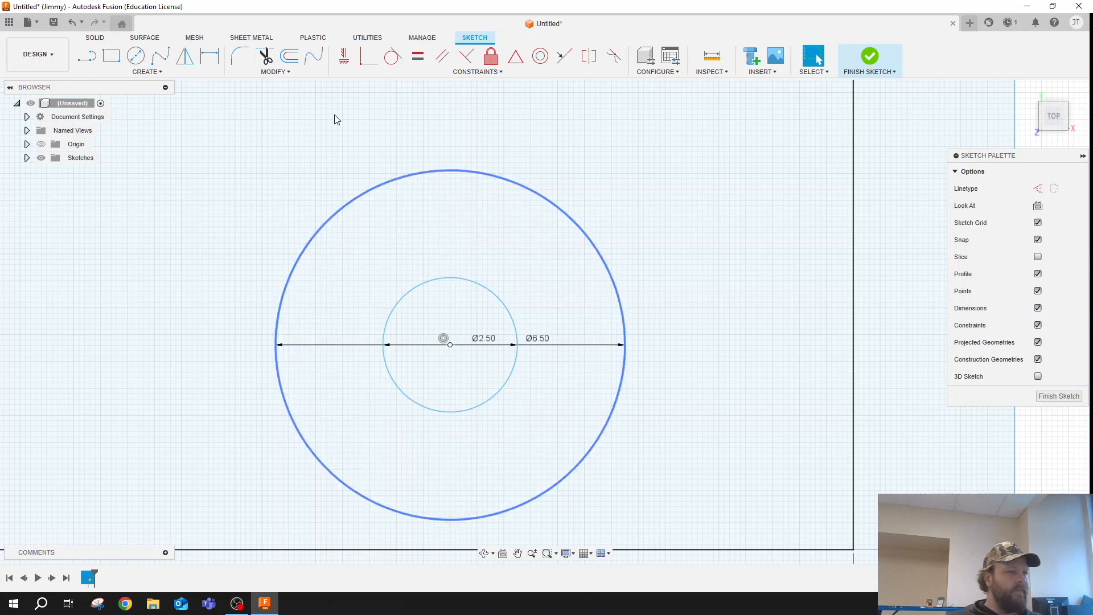
scroll(219, 183, "down", 1)
left_click(88, 57)
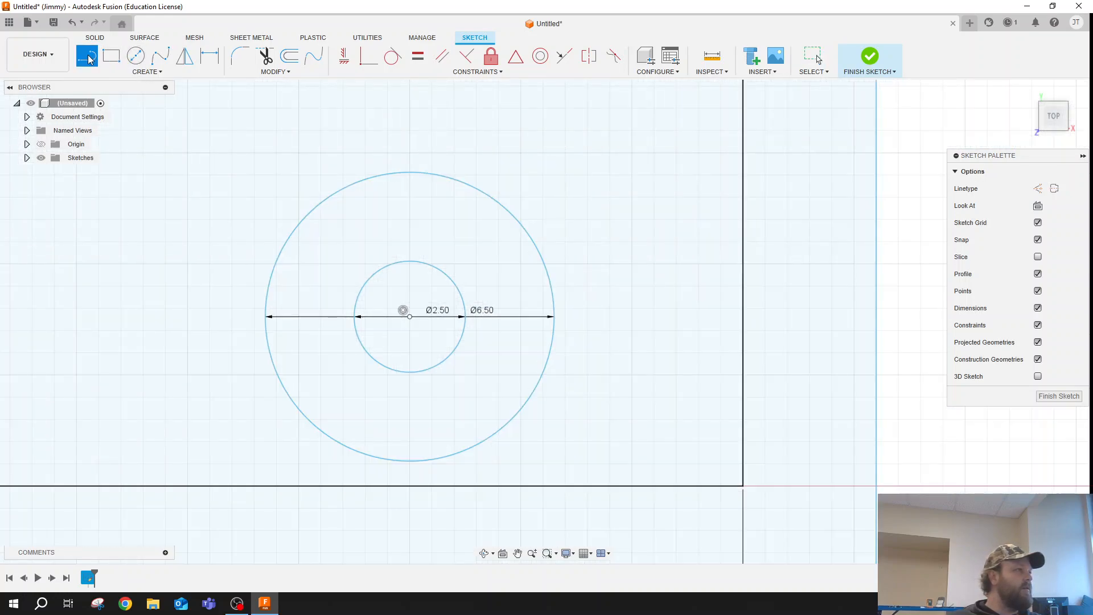
left_click(149, 71)
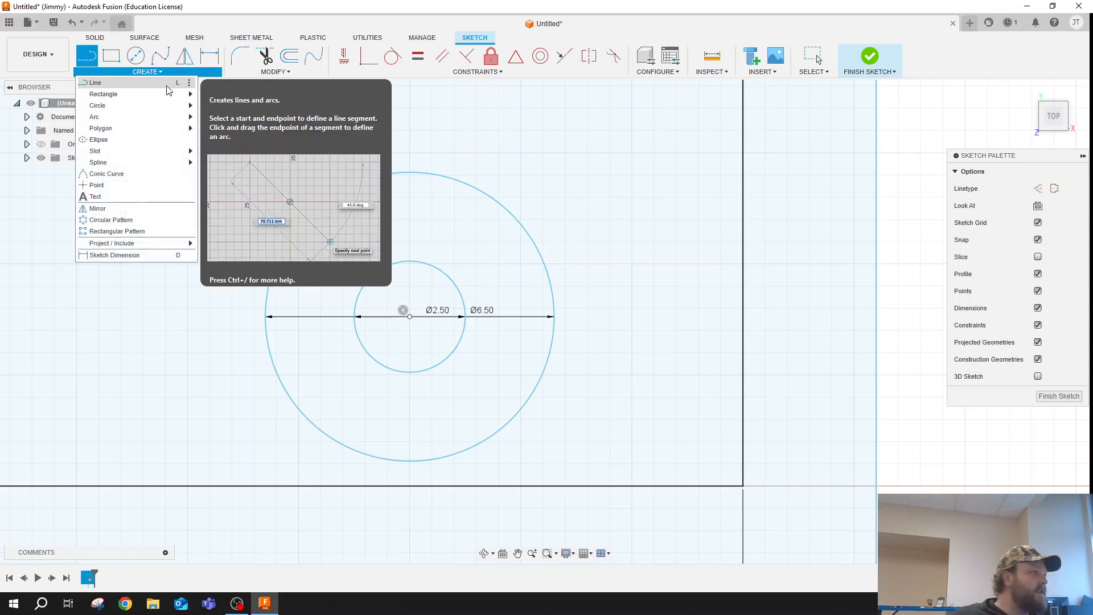
left_click(83, 59)
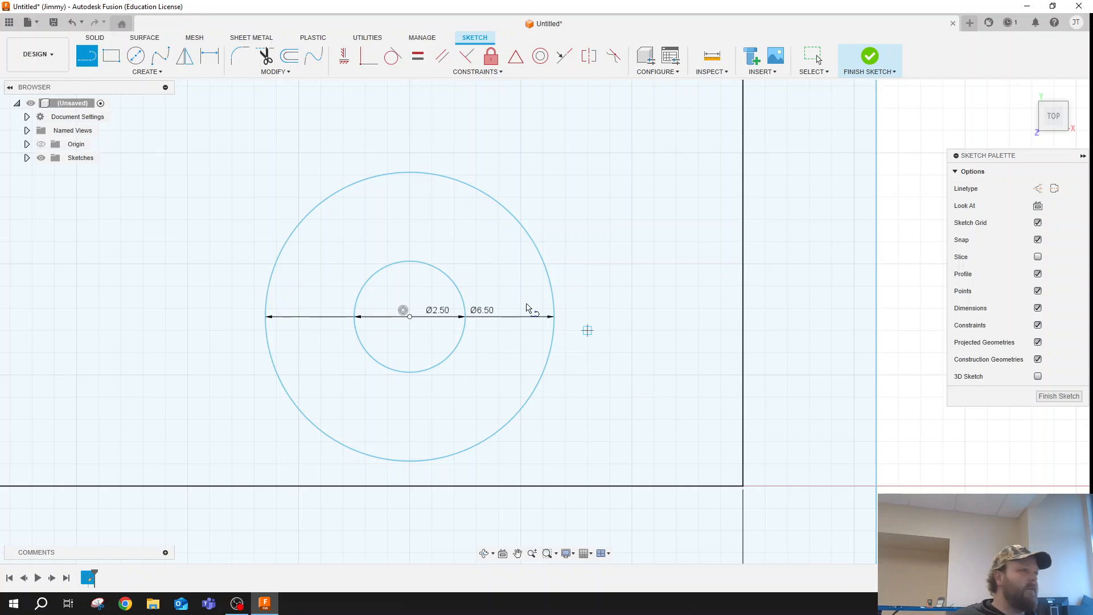
key("Escape")
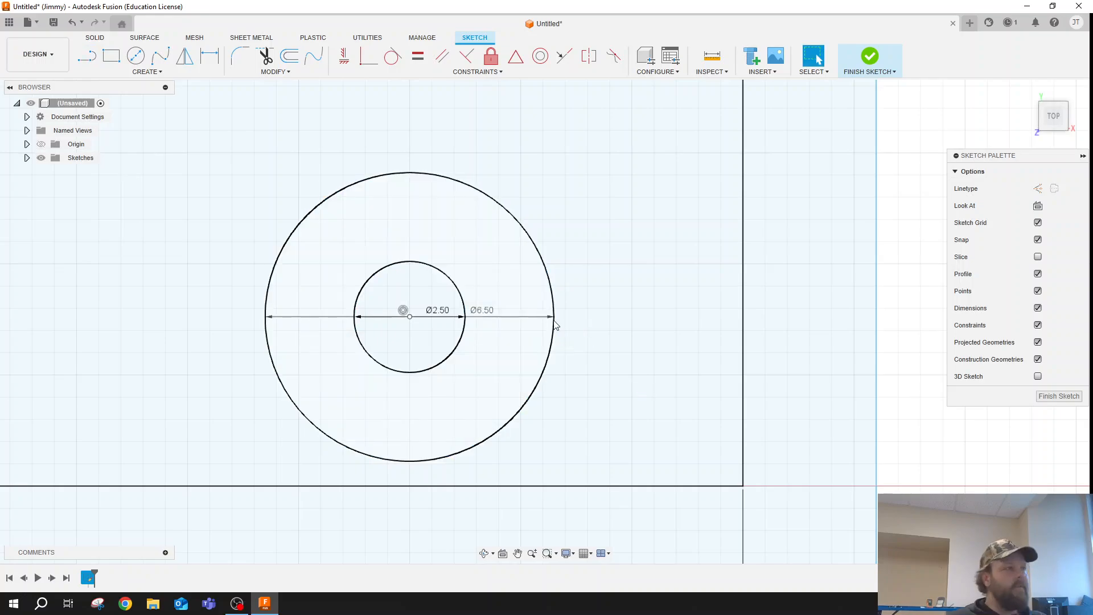
- Draw a 6.5 mm diameter circle concentric with the lower-left 2.5 mm screw hole
scroll(496, 285, "down", 6)
scroll(570, 237, "down", 7)
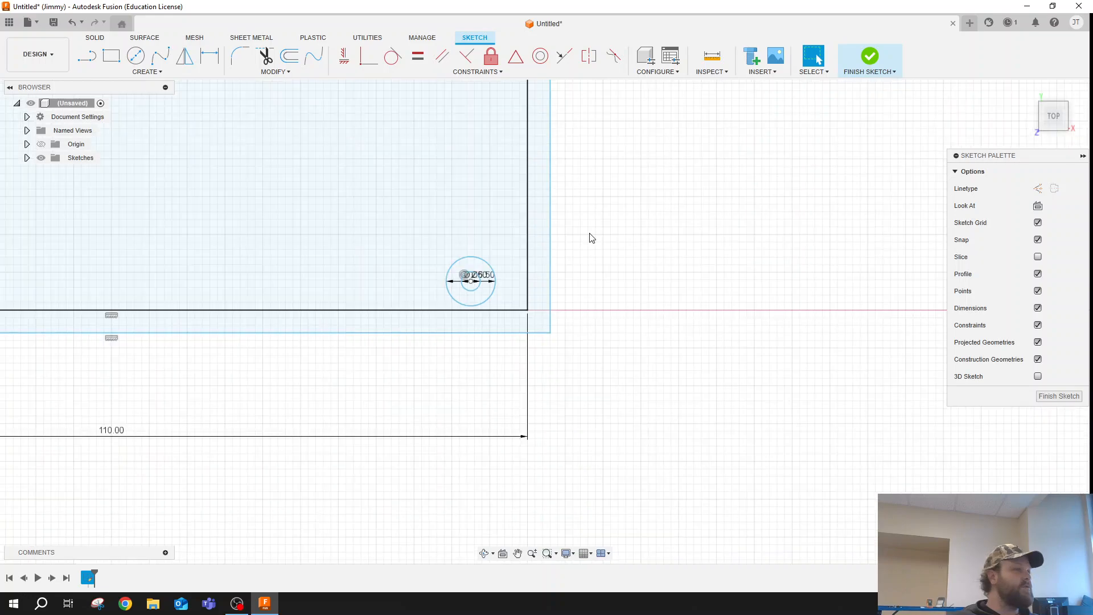
scroll(236, 162, "up", 3)
scroll(328, 312, "up", 3)
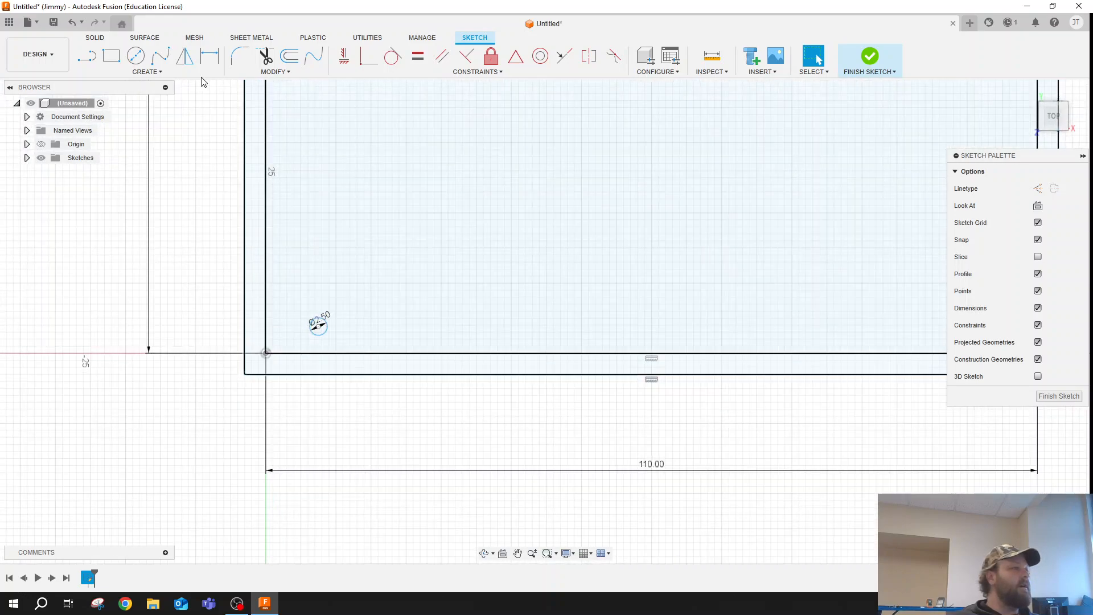
key("c")
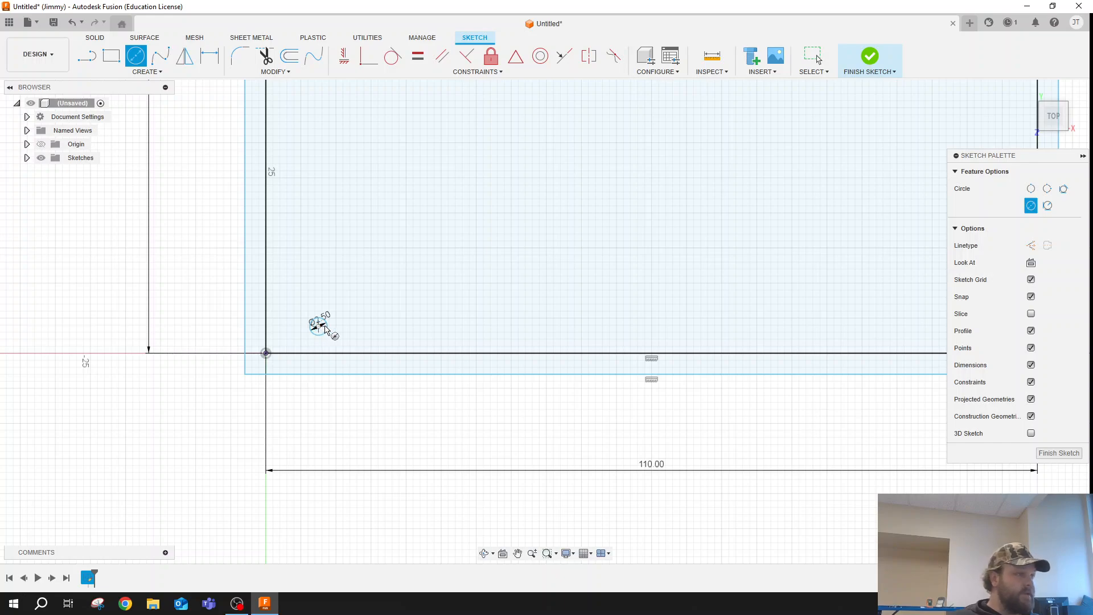
left_click(319, 326)
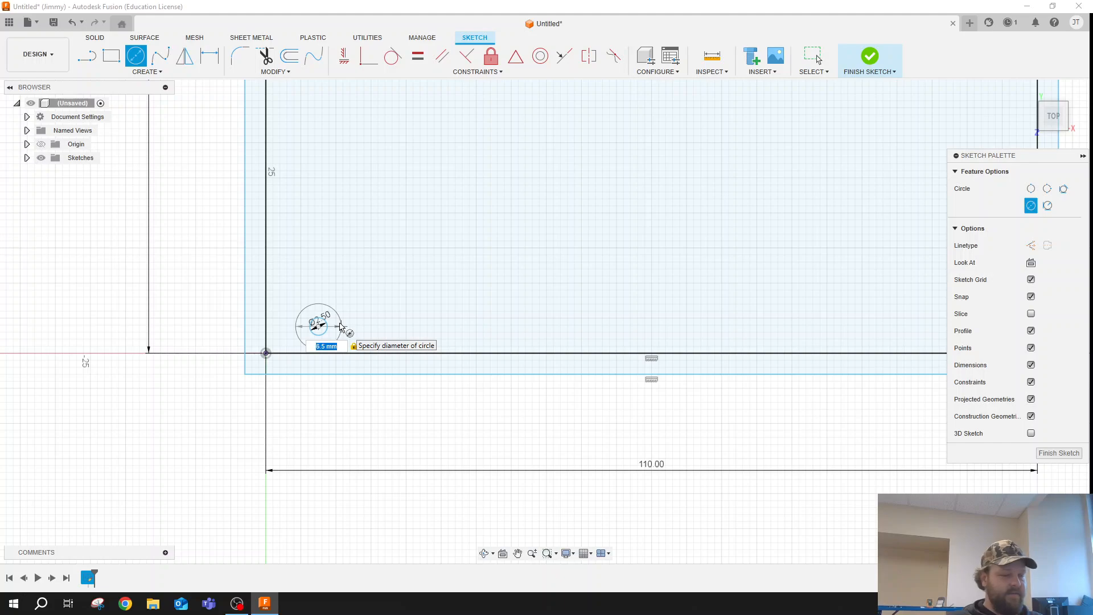
key("Return")
key("Escape")
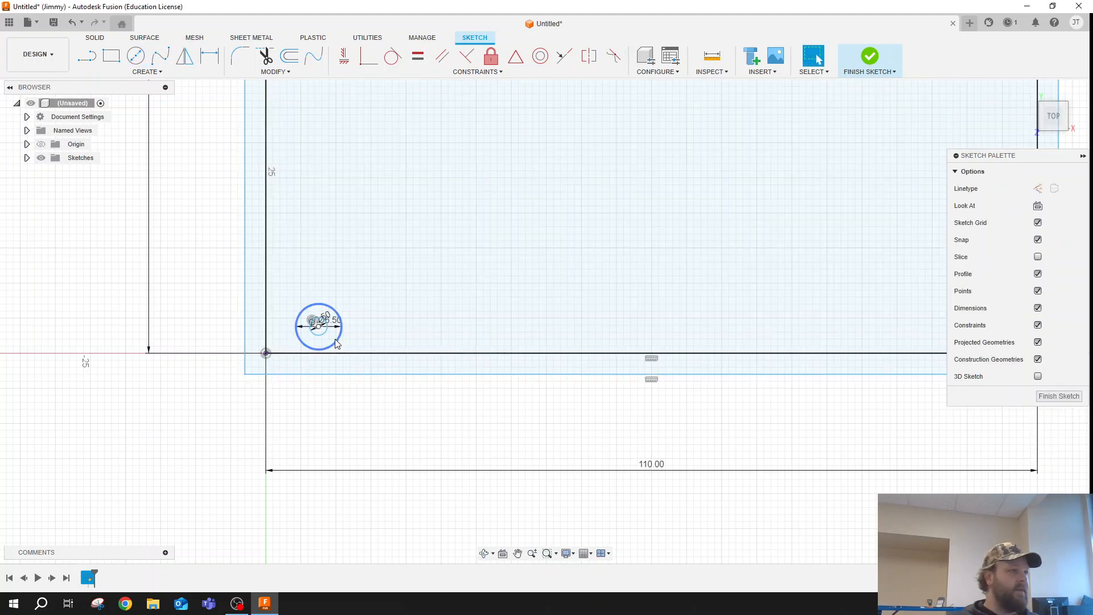
- Set the diameter of the lower-left screw post's outer circle to 8.5 mm
scroll(336, 343, "up", 10)
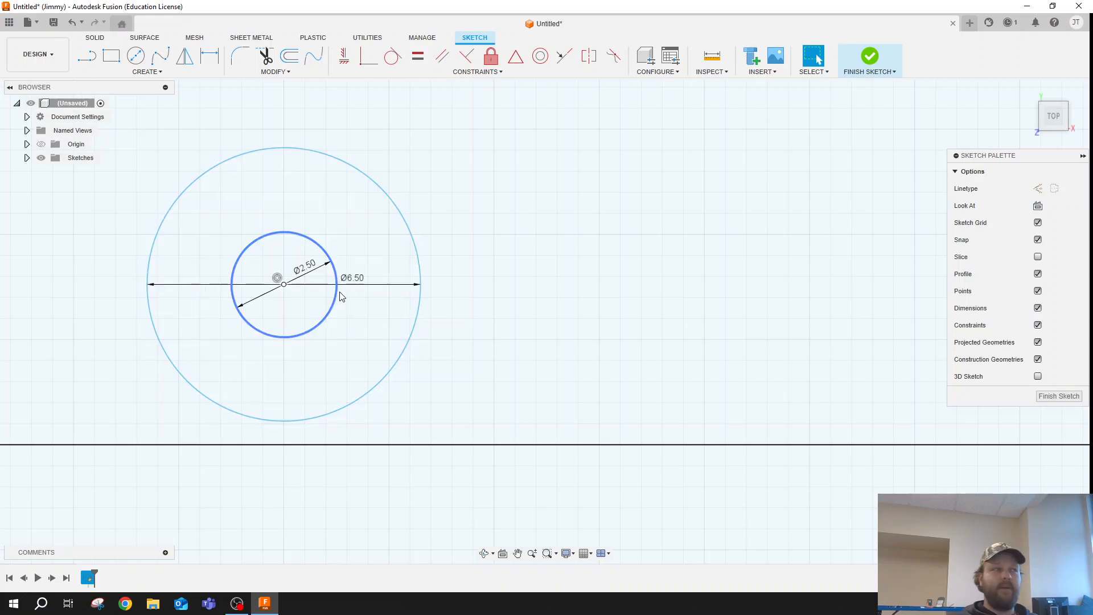
scroll(361, 296, "up", 2)
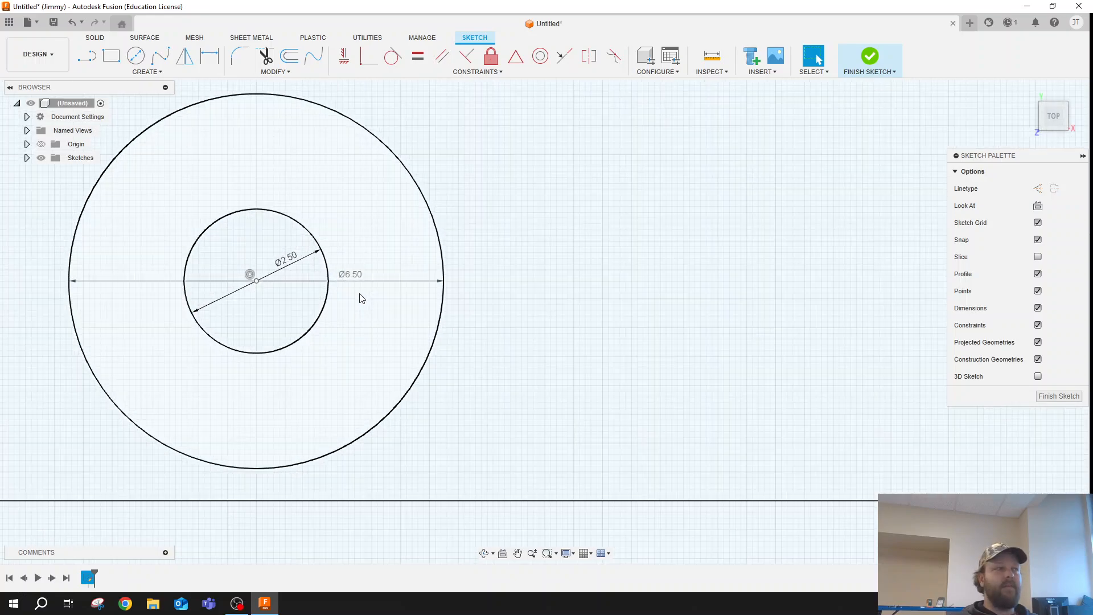
scroll(364, 294, "down", 3)
scroll(366, 294, "down", 2)
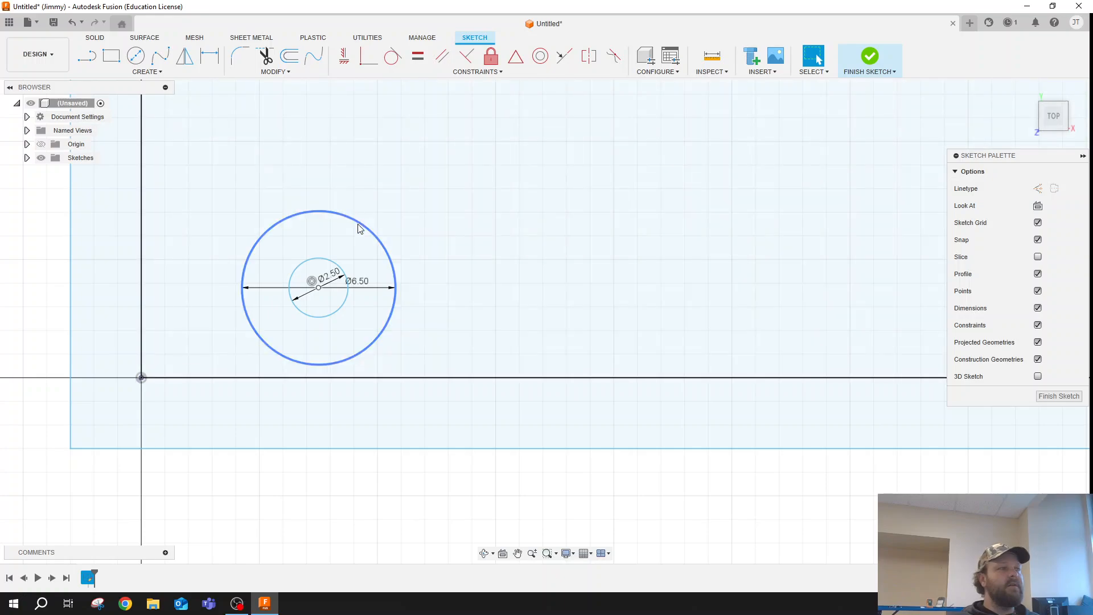
double_click(362, 280)
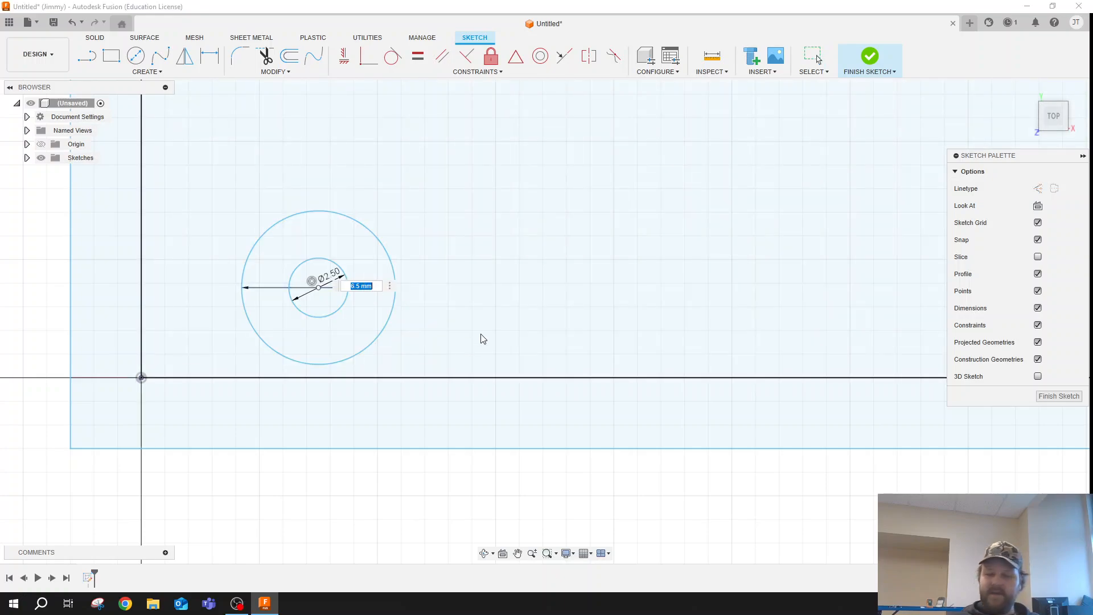
key("Return")
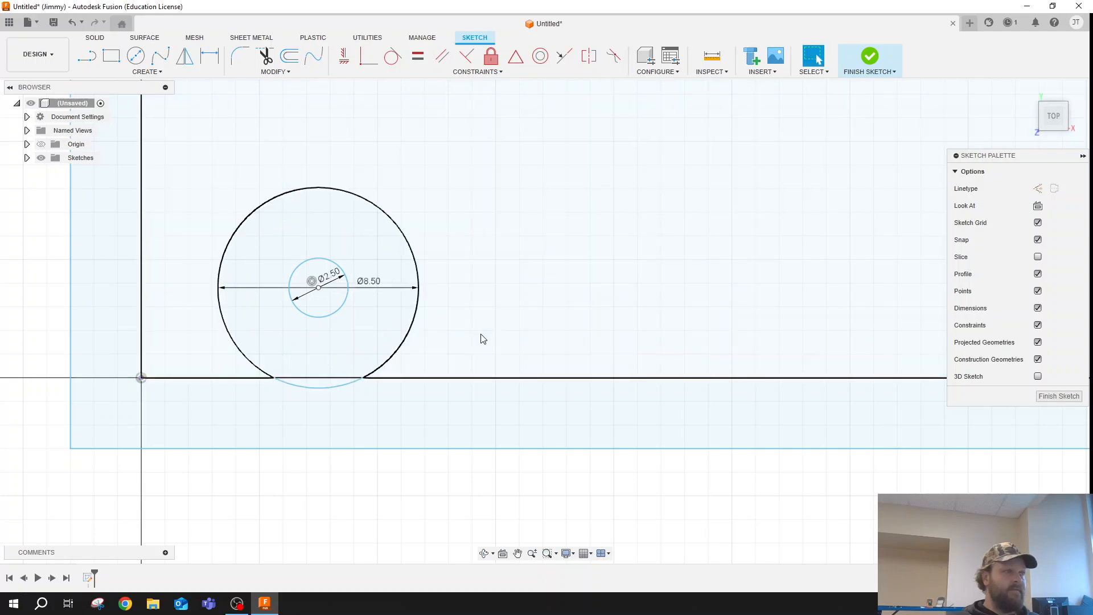
left_click(333, 387)
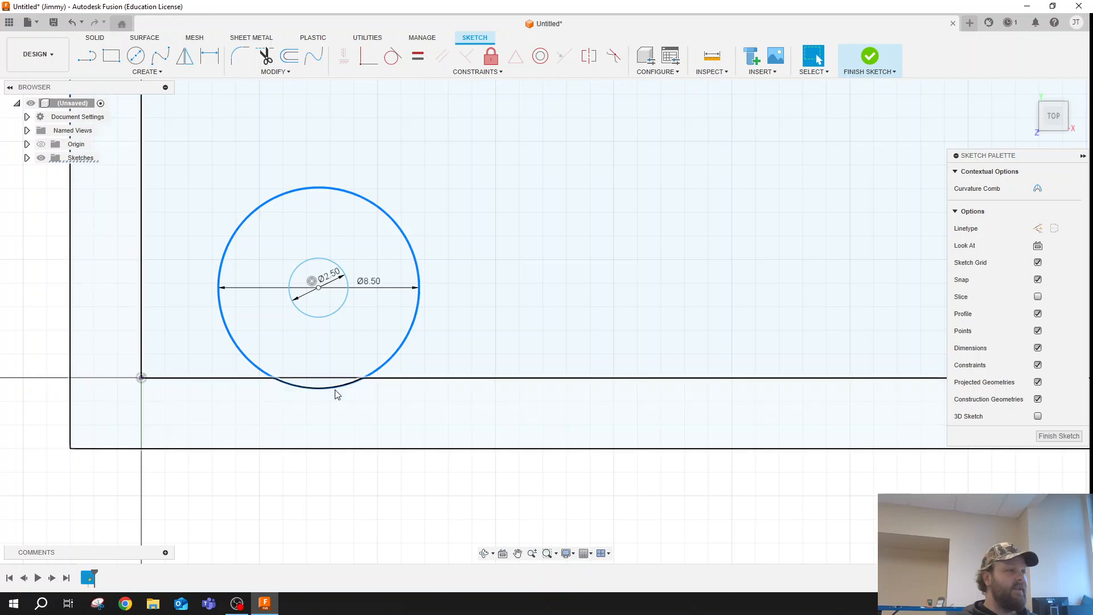
left_click(505, 554)
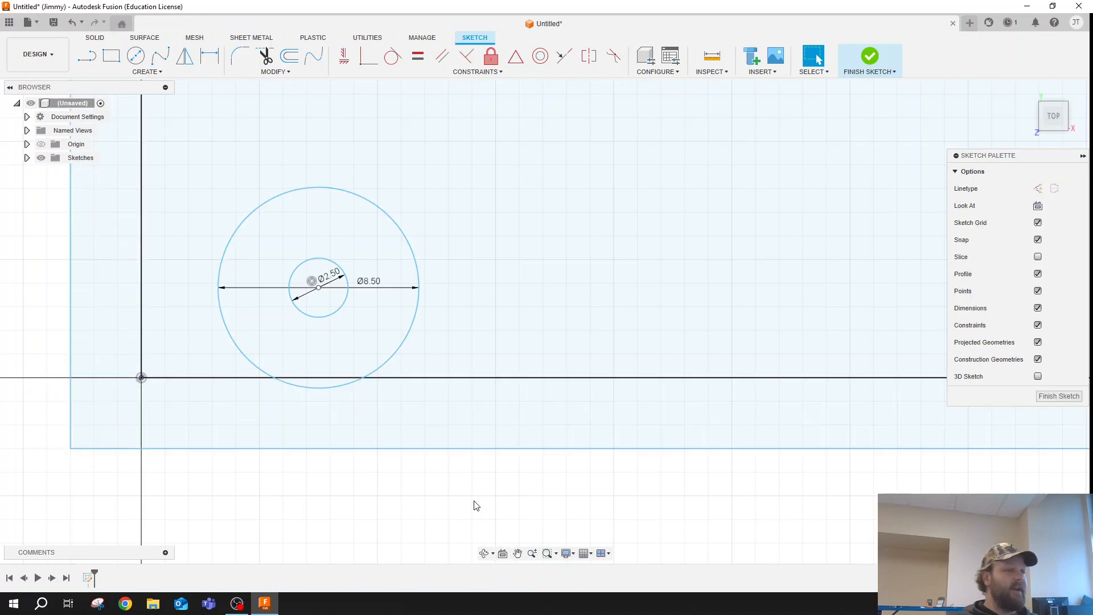
- Set the diameter of the lower-right screw post's outer circle to 8.5 mm
scroll(344, 451, "down", 10)
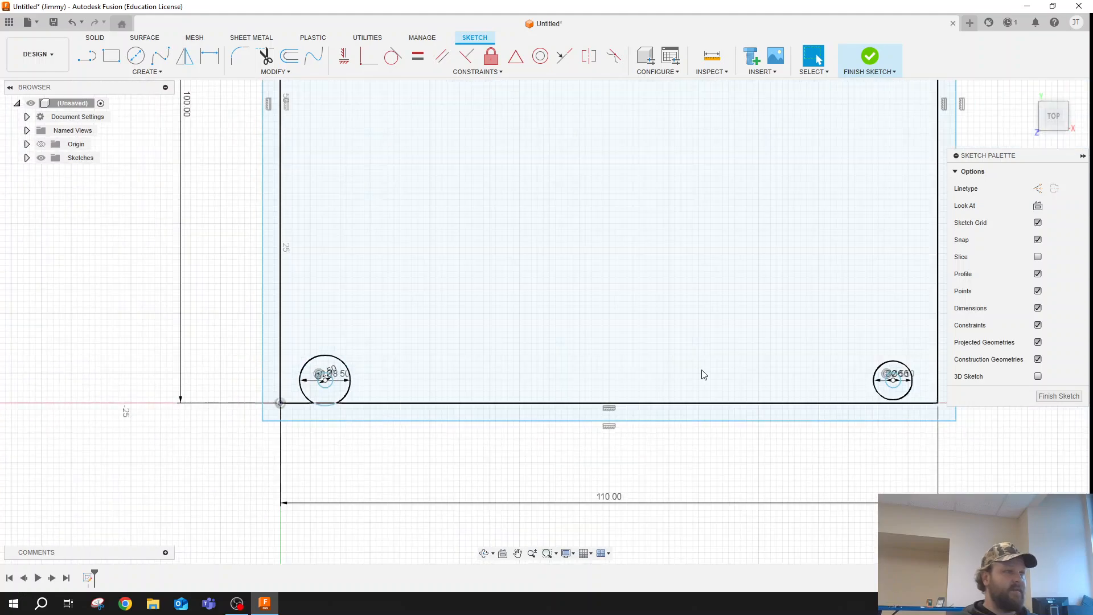
scroll(786, 384, "up", 10)
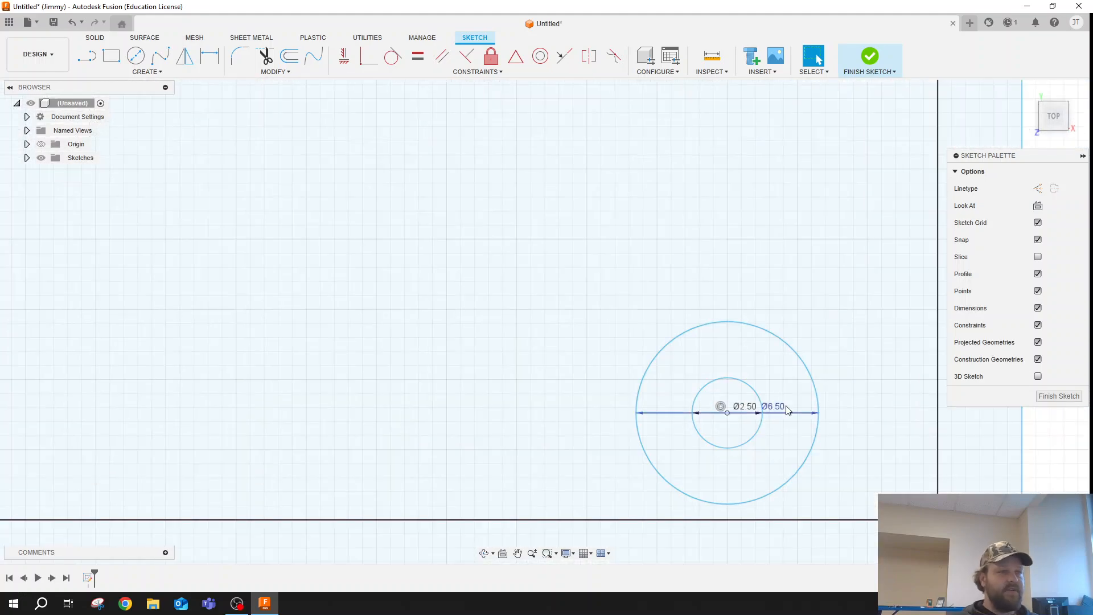
left_click(778, 408)
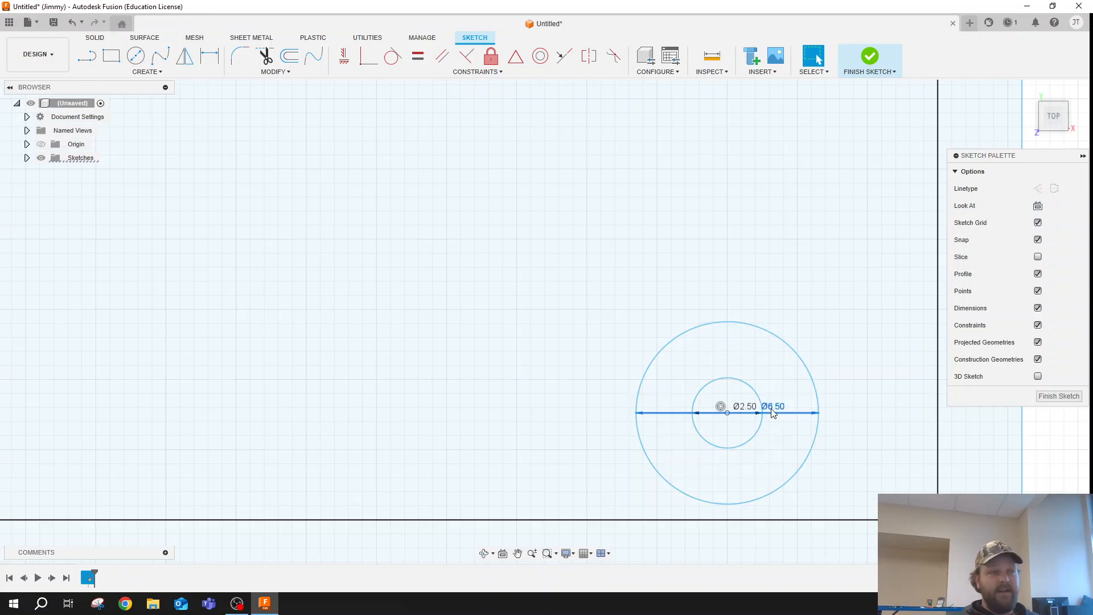
double_click(772, 408)
type("8")
key("Return")
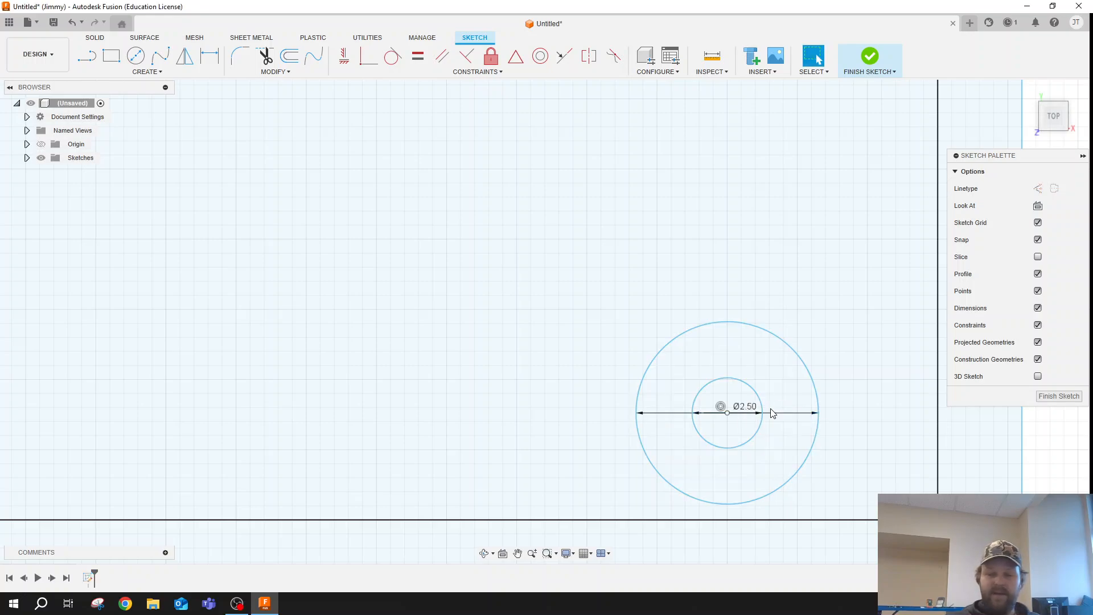
- Draw an 8.5 mm diameter circle concentric with the upper-right 2.5 mm screw hole
scroll(677, 256, "down", 5)
scroll(565, 455, "down", 3)
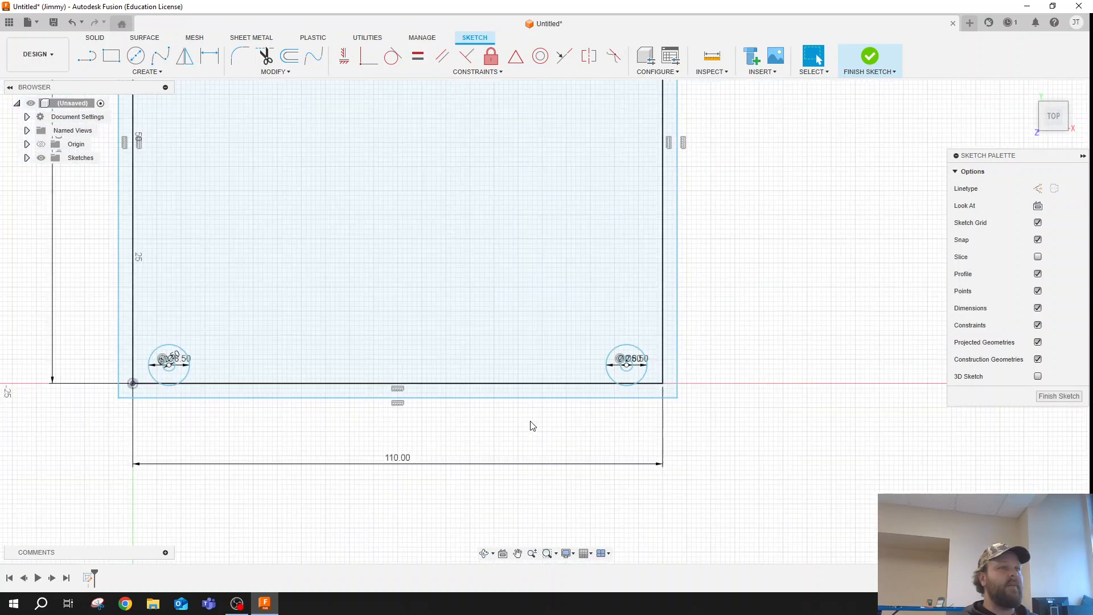
scroll(476, 220, "down", 3)
scroll(490, 252, "up", 6)
scroll(491, 252, "up", 5)
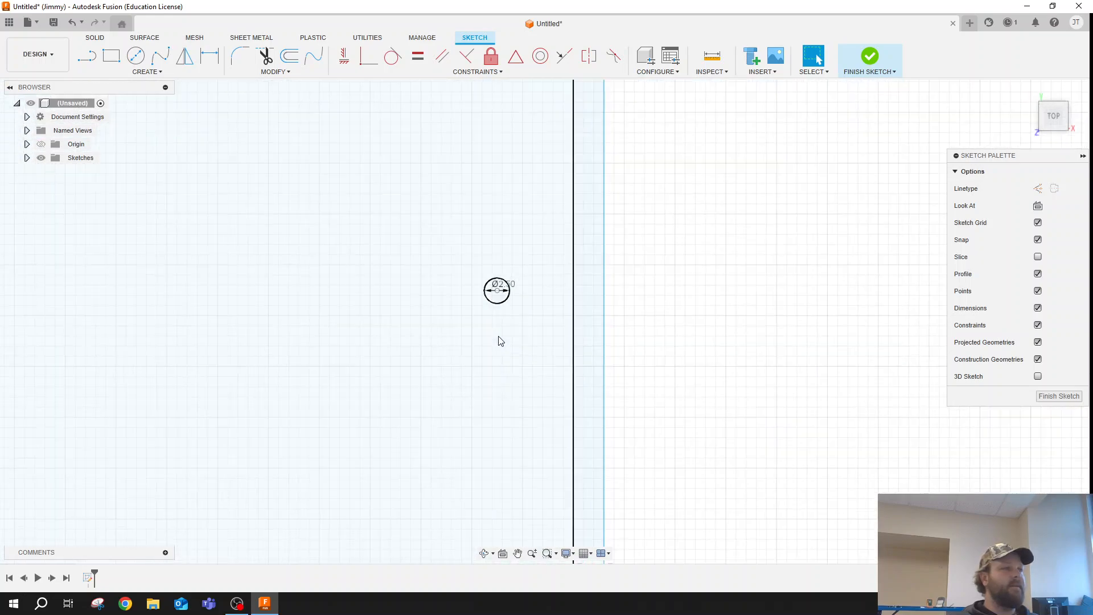
left_click(136, 56)
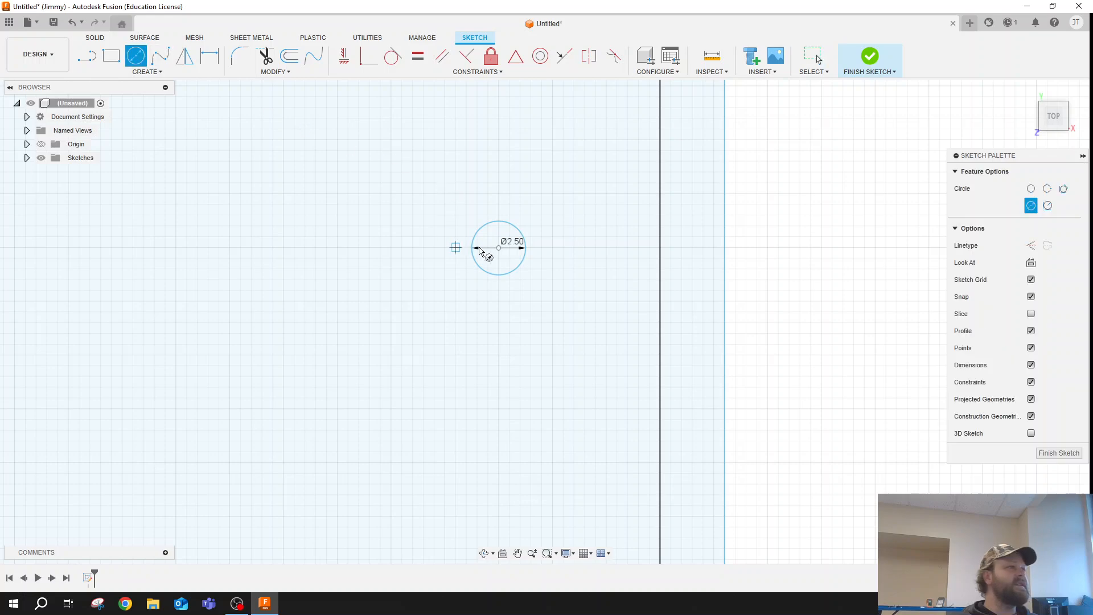
left_click(499, 248)
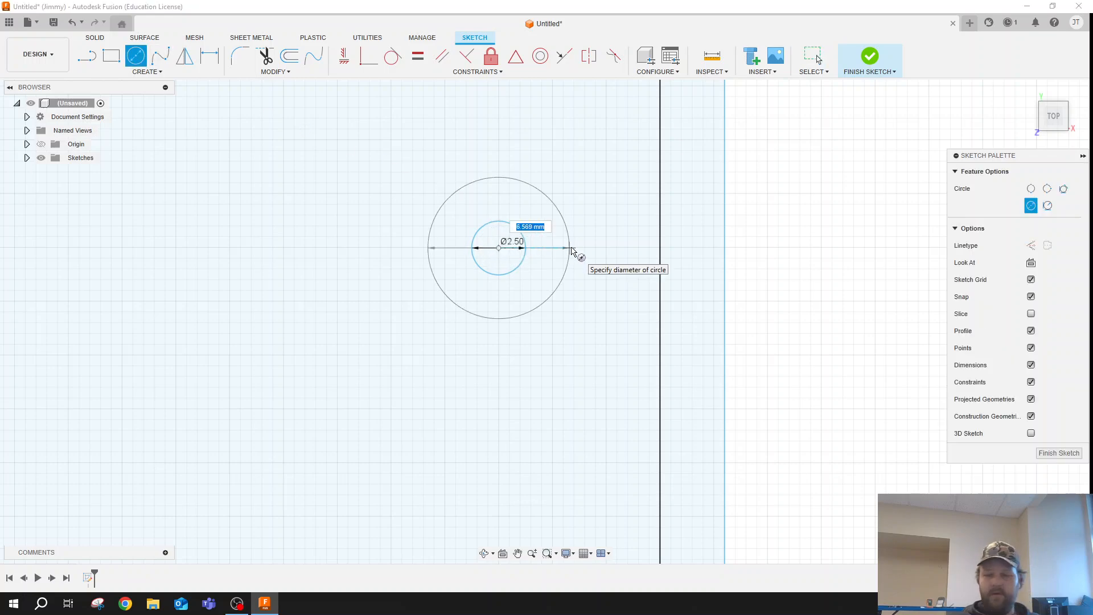
type("8.5")
key("Return")
key("Escape")
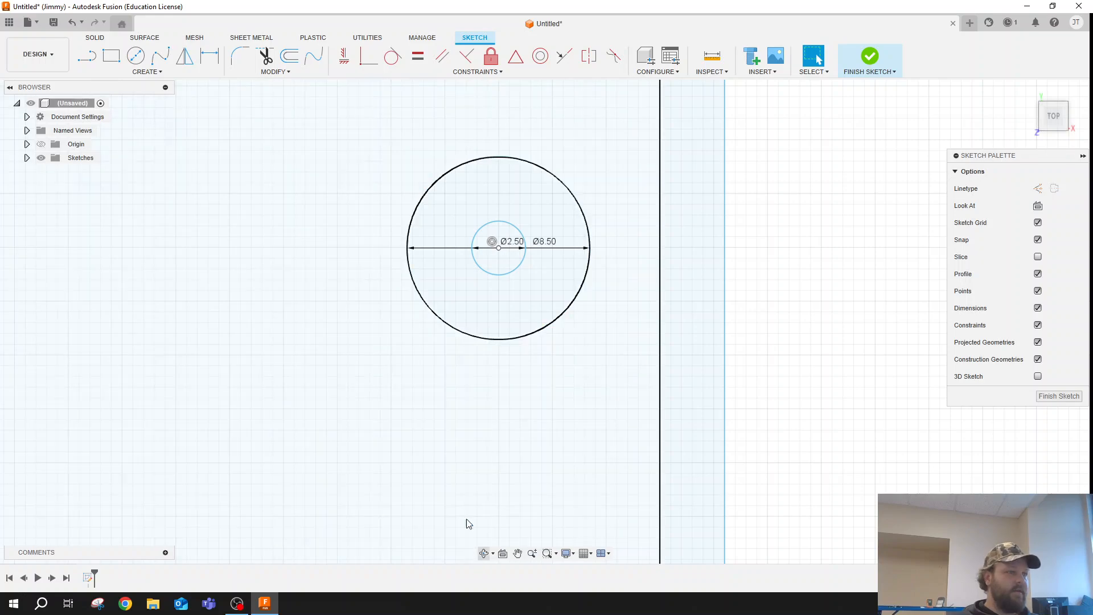
- Draw an 8.5 mm diameter circle concentric with the upper-left 2.5 mm screw hole
left_click(518, 553)
mouse_move(58, 230)
left_mouse_down()
mouse_move(318, 295)
mouse_move(837, 262)
left_mouse_up()
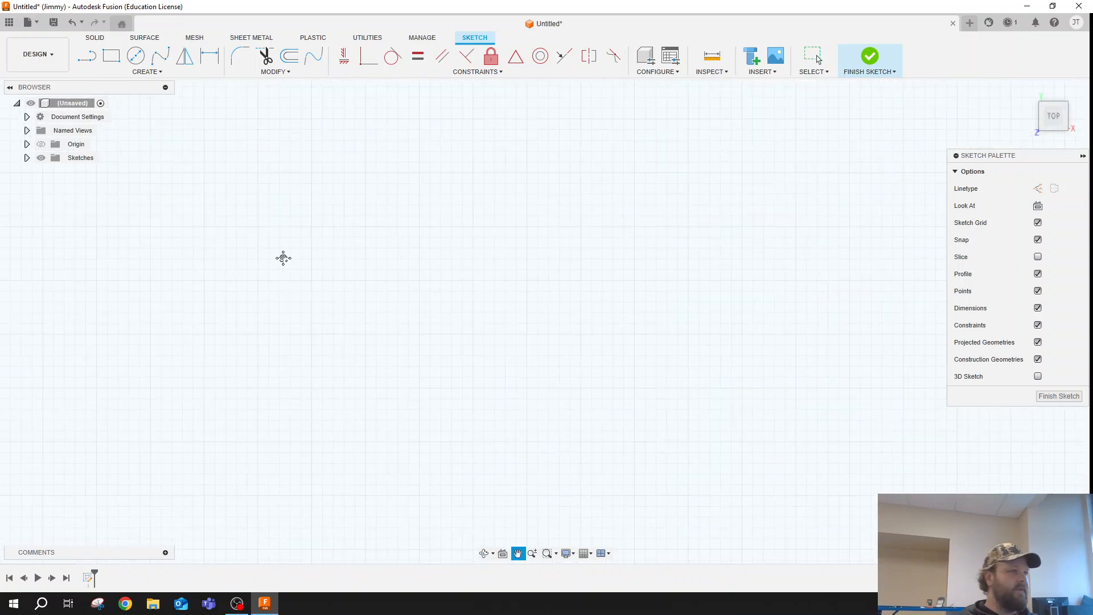
mouse_move(234, 292)
left_mouse_down()
mouse_move(842, 387)
mouse_move(1000, 387)
left_mouse_up()
left_click_drag(475, 332, 459, 223)
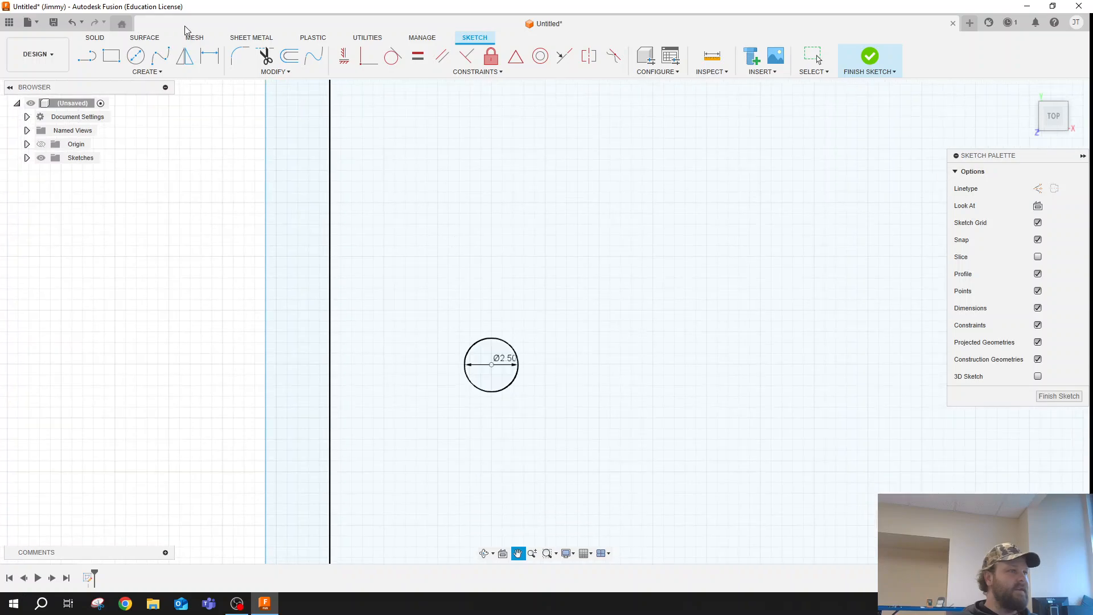
left_click(145, 55)
left_click(495, 366)
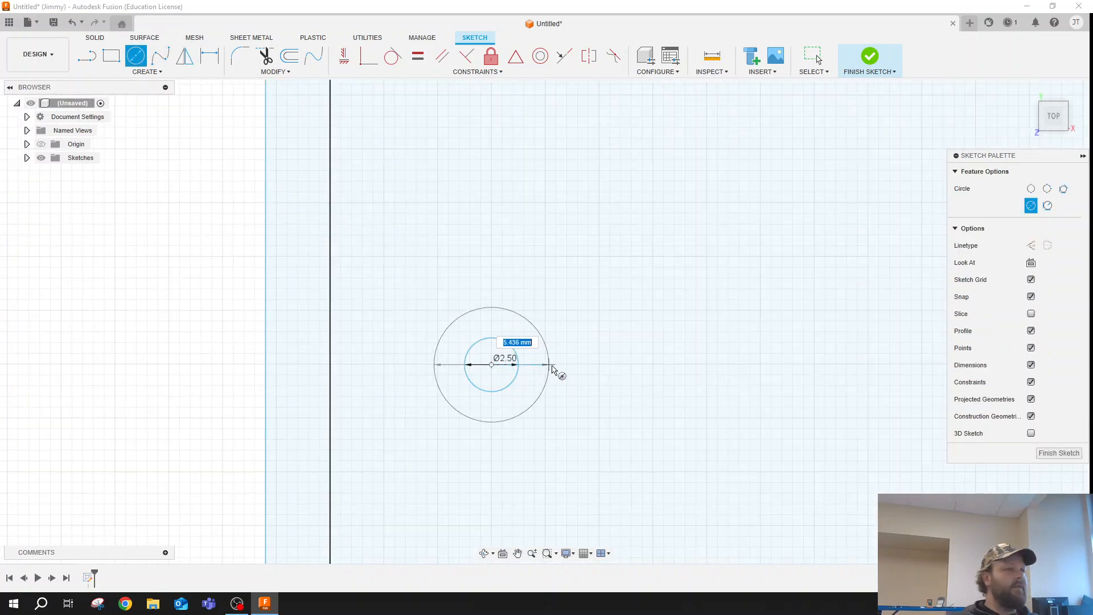
type("8.5")
key("Return")
key("Escape")
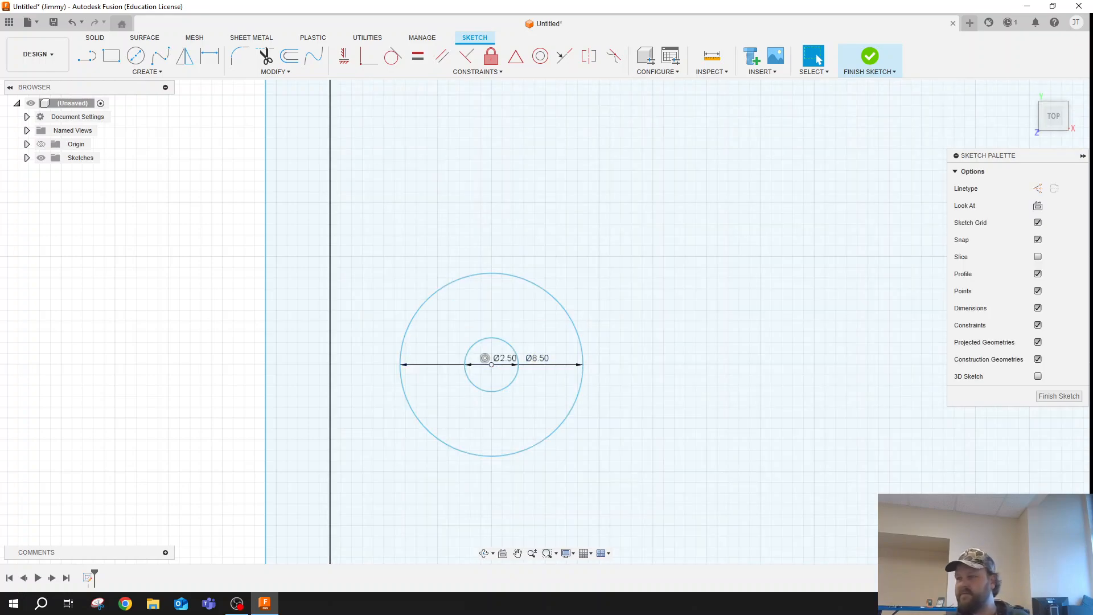
- Start an Extrude with the inner floor profile plus the rings and center holes of the two upper screw posts
scroll(571, 368, "down", 10)
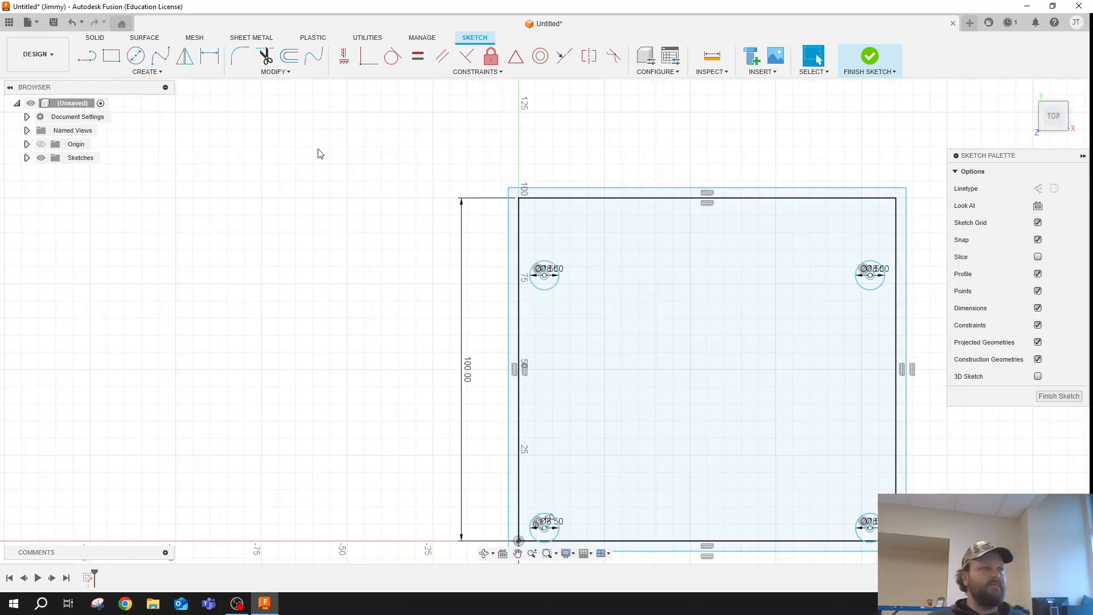
scroll(572, 243, "up", 3)
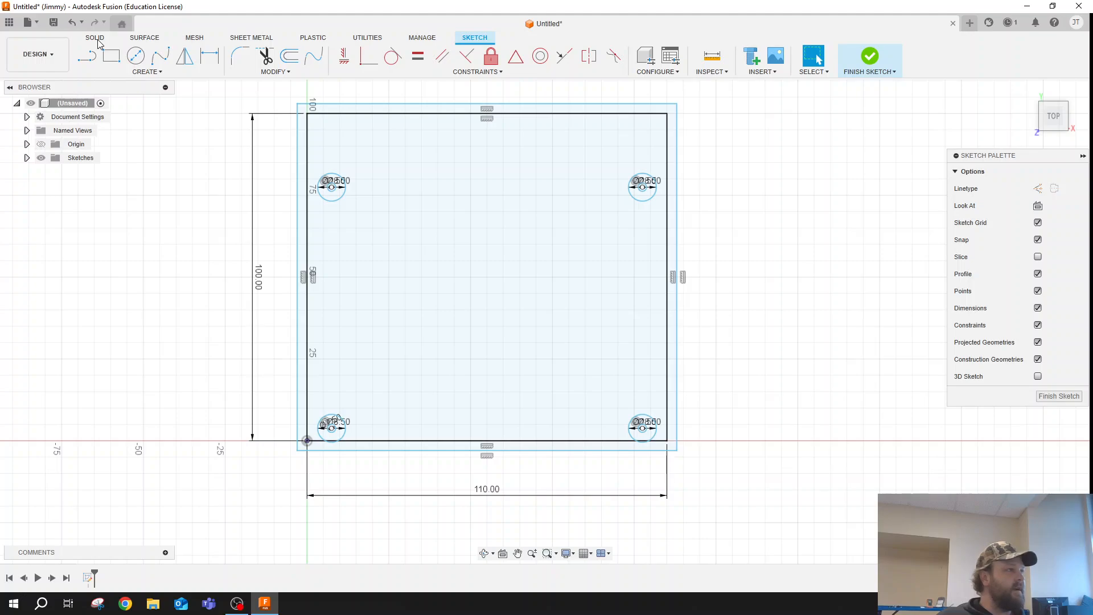
left_click(96, 37)
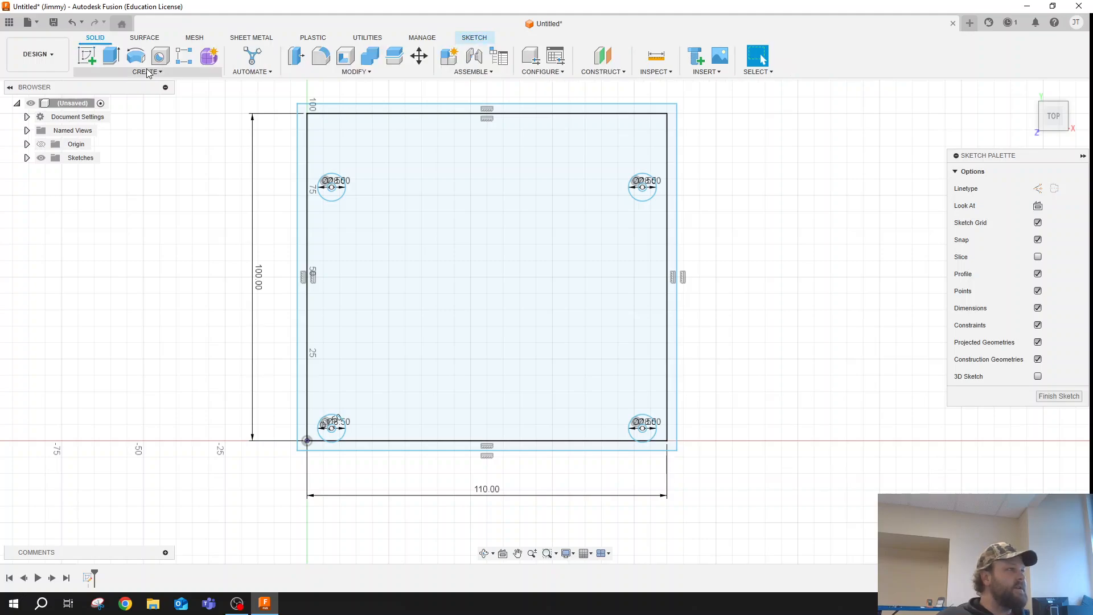
left_click(111, 55)
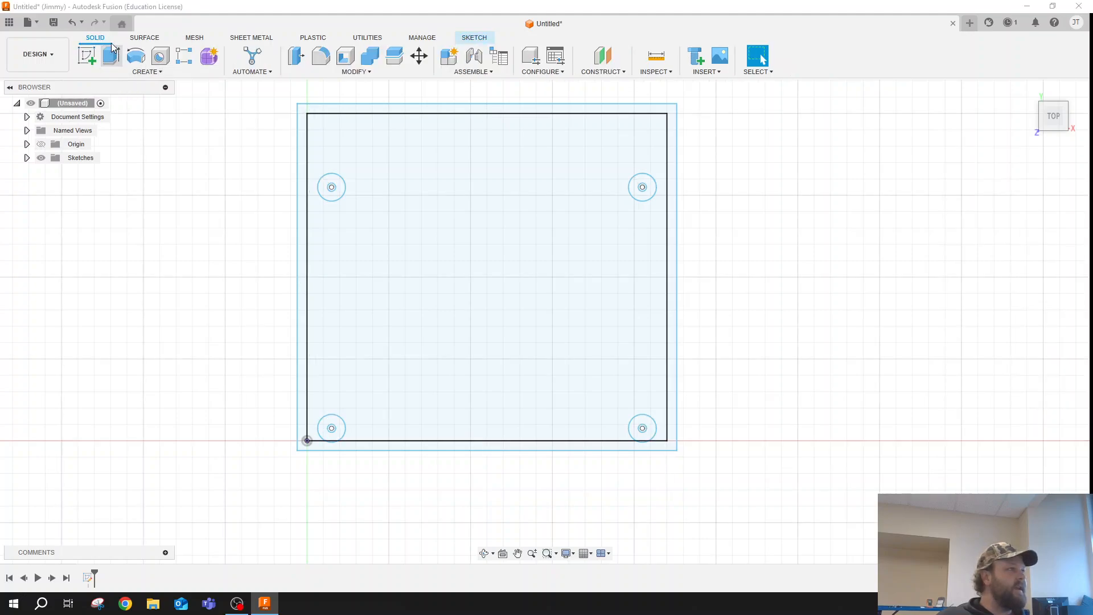
left_click(457, 169)
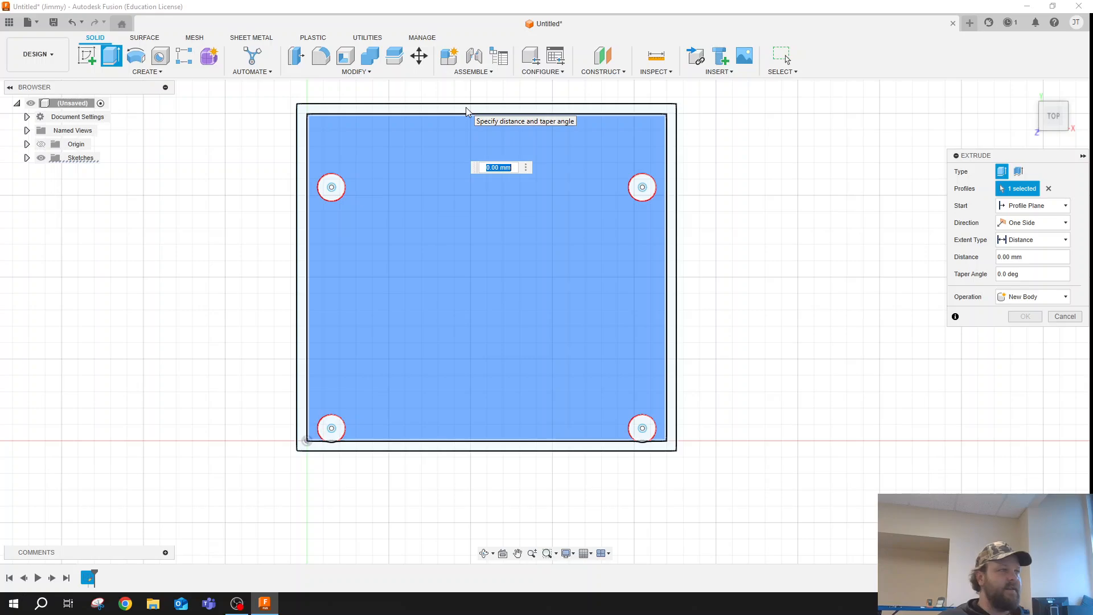
left_click(333, 186)
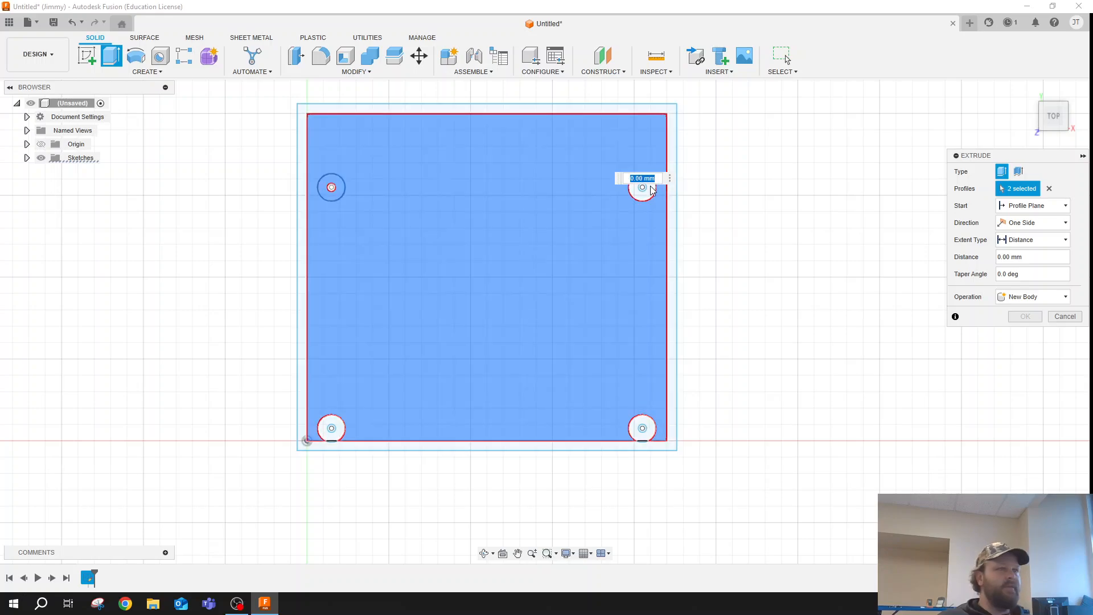
left_click(652, 187)
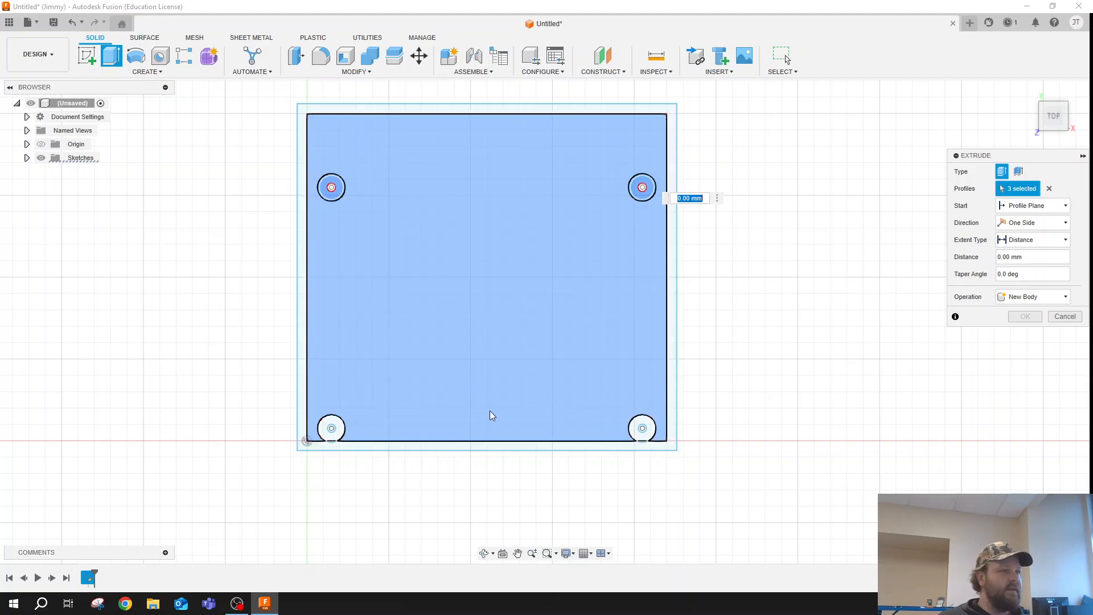
scroll(332, 202, "up", 3)
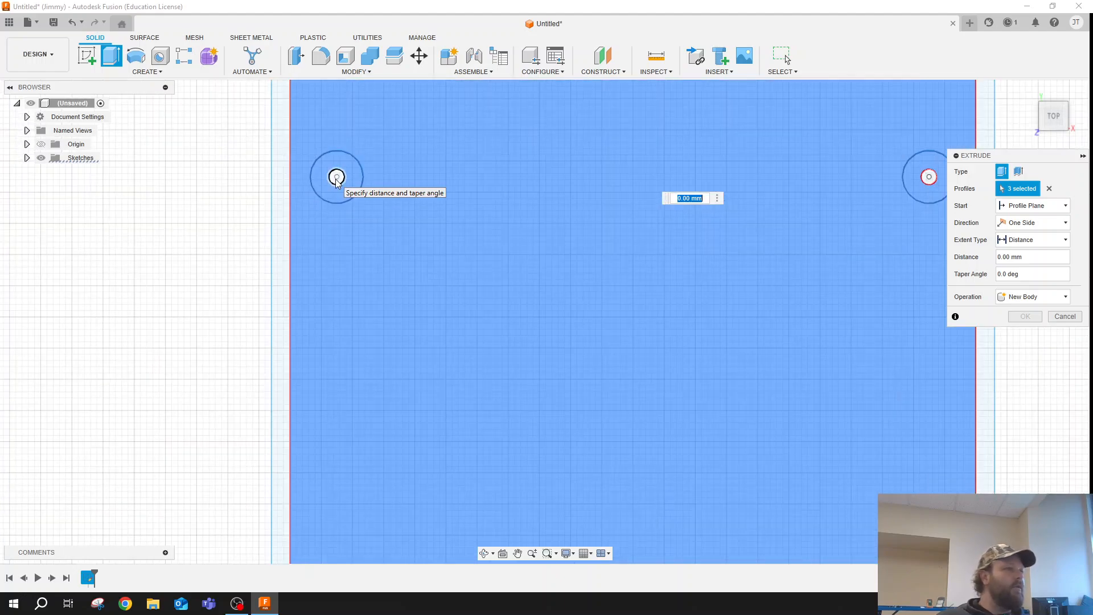
left_click(336, 178)
scroll(729, 212, "down", 3)
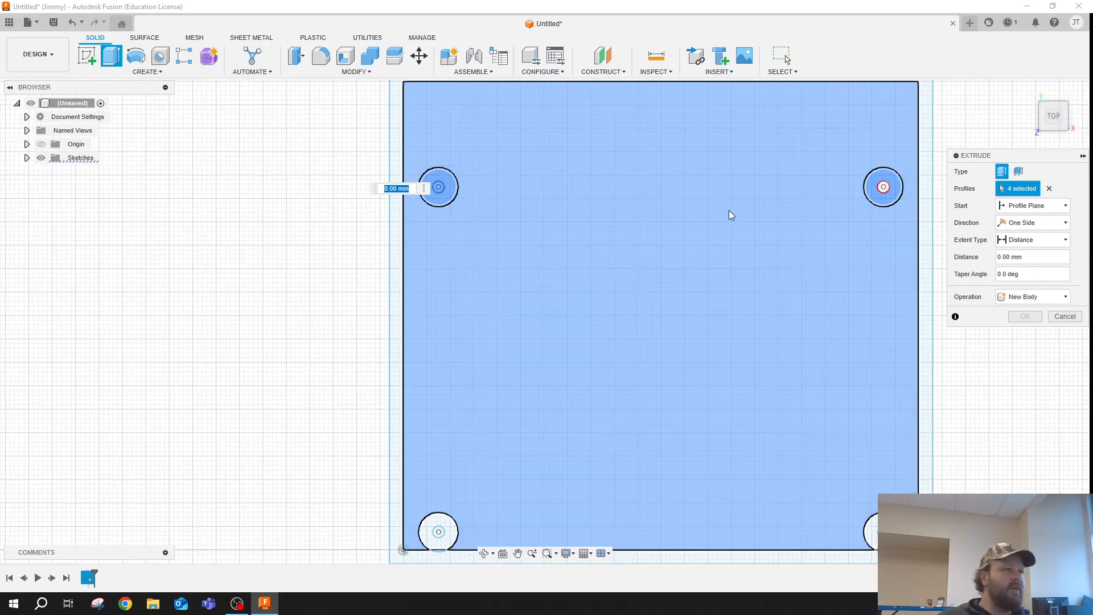
scroll(729, 213, "up", 3)
left_click(885, 182)
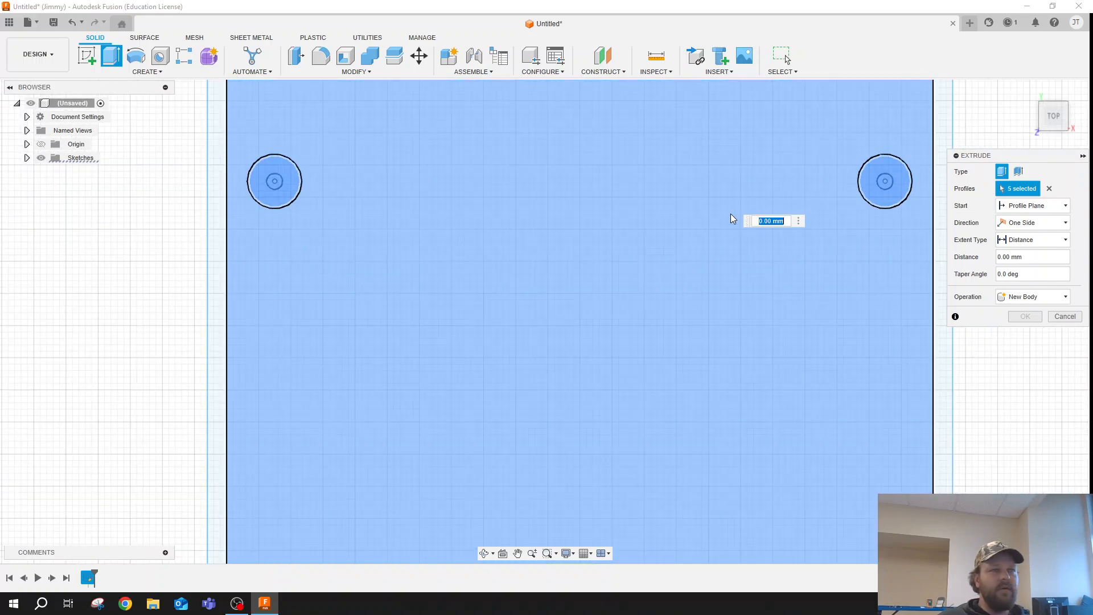
- Add the ring and hole profiles of the two lower screw posts and the outer wall profile to the extrusion
scroll(723, 204, "down", 3)
scroll(823, 397, "up", 2)
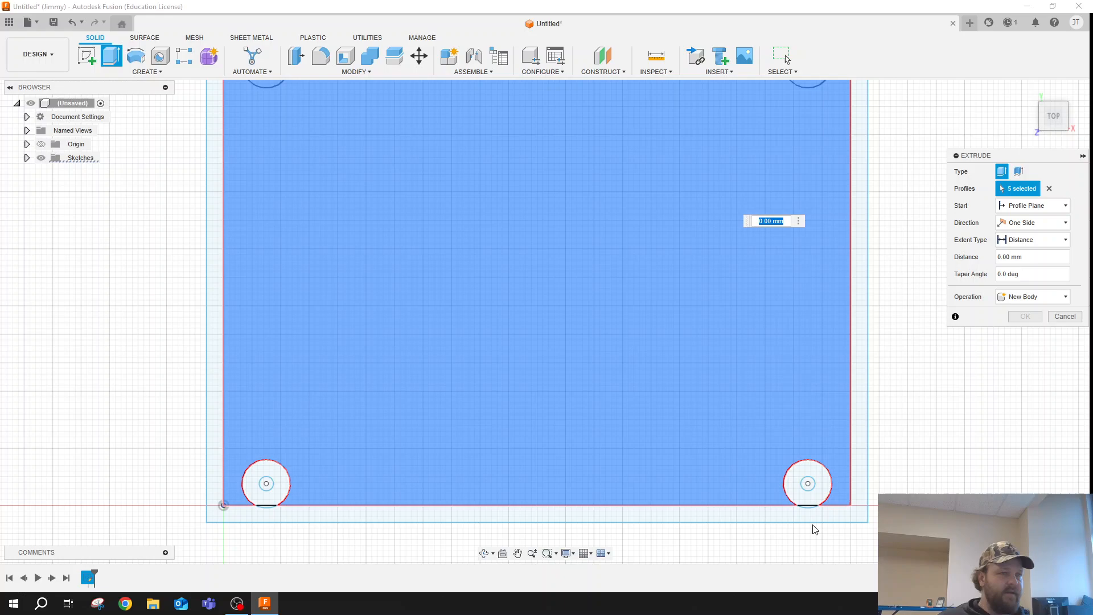
left_click(809, 486)
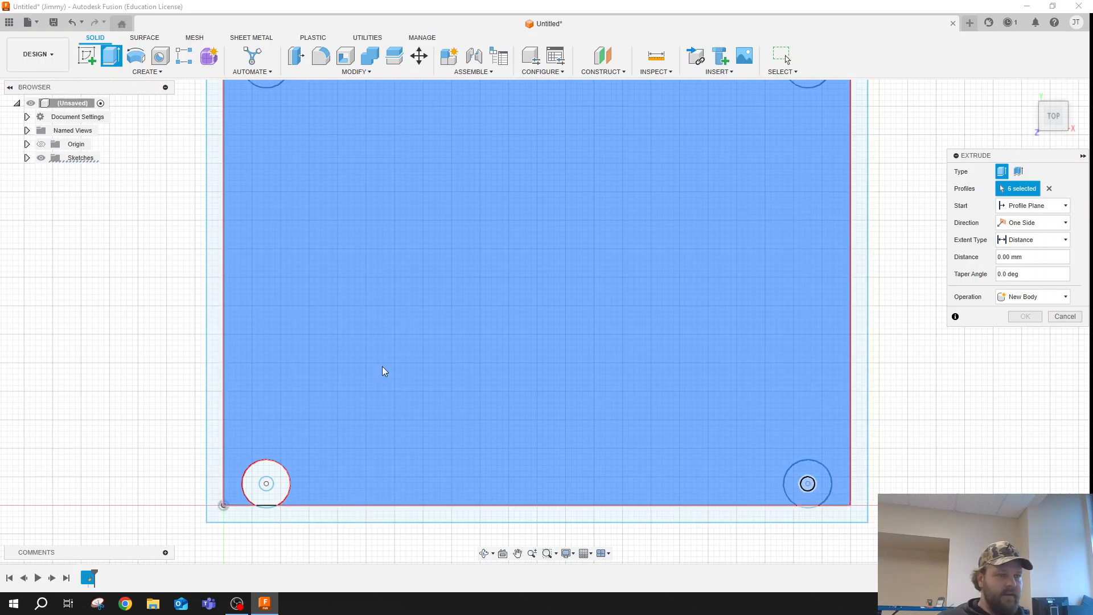
scroll(382, 371, "down", 2)
left_click(288, 474)
left_click(283, 472)
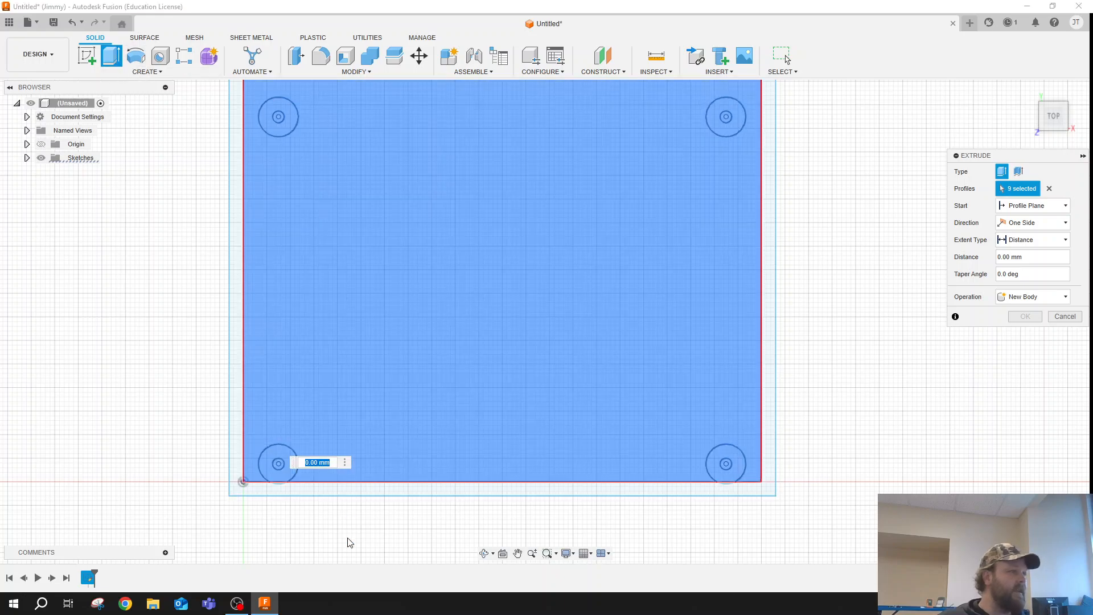
left_click(273, 489)
- Add the two small sliver profiles where the lower post circles overlap the wall to the extrusion
scroll(274, 490, "up", 4)
scroll(274, 489, "up", 4)
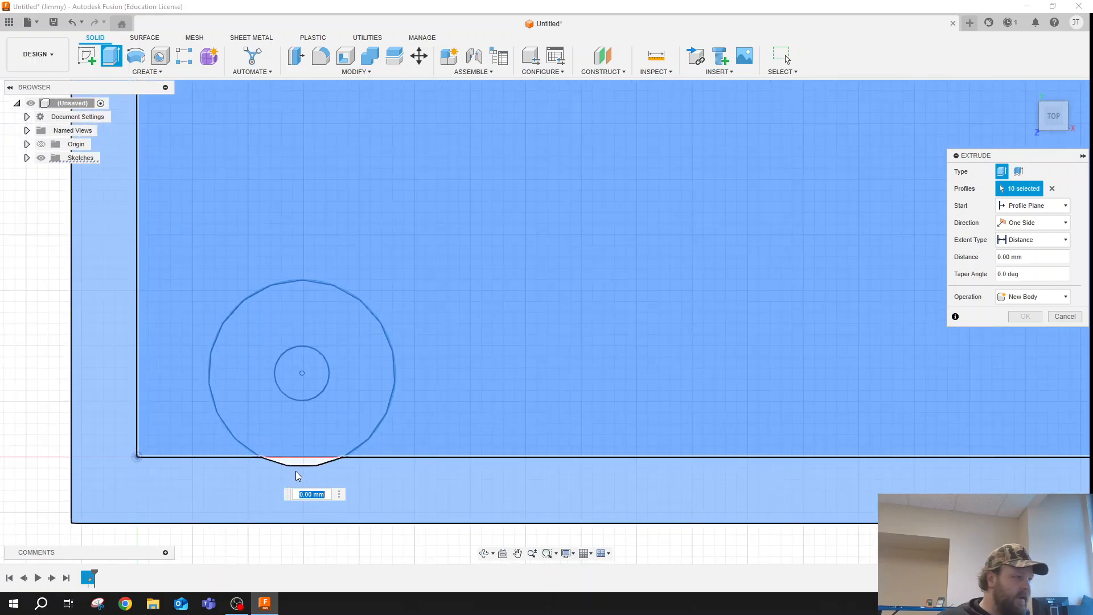
left_click(301, 460)
scroll(316, 441, "down", 5)
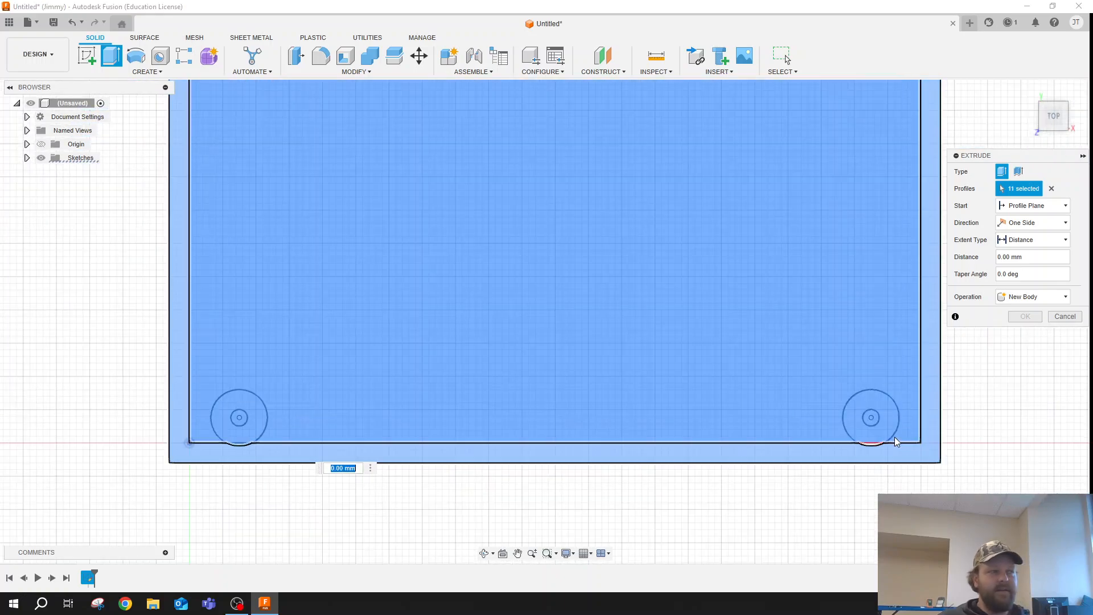
scroll(891, 442, "up", 3)
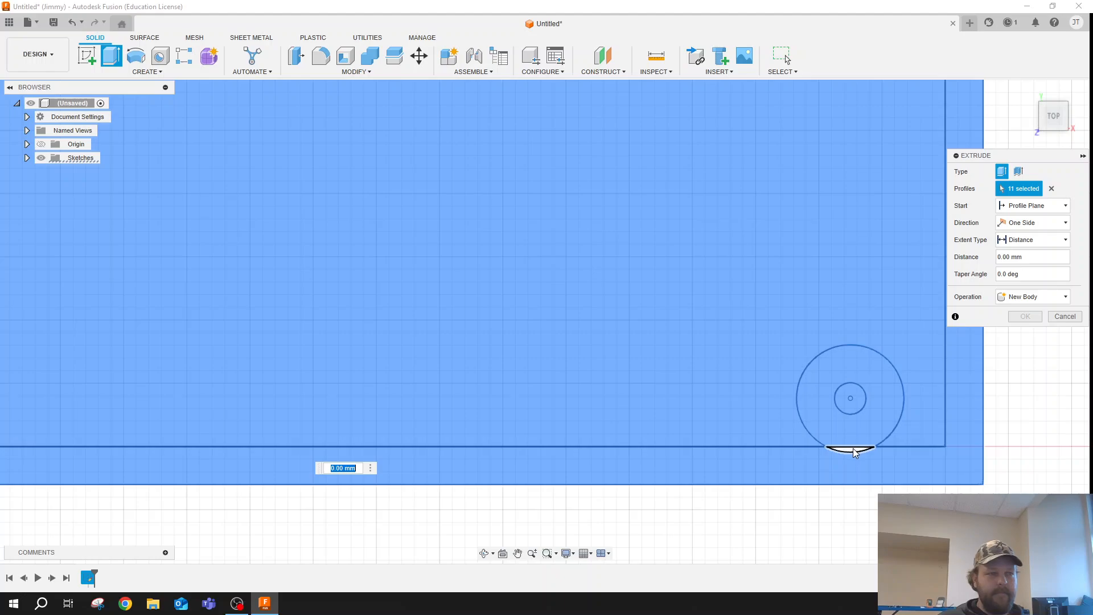
left_click(854, 453)
- Extrude all the selected profiles 3 mm as a new body to form a solid base plate
scroll(749, 395, "down", 5)
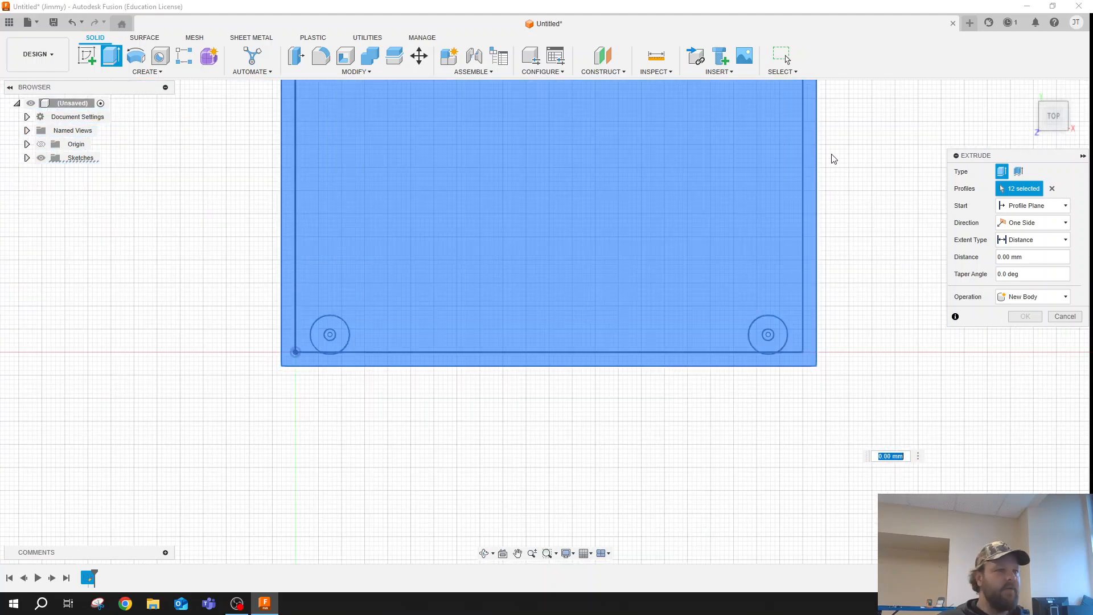
scroll(820, 153, "down", 4)
scroll(595, 279, "up", 2)
scroll(441, 384, "down", 3)
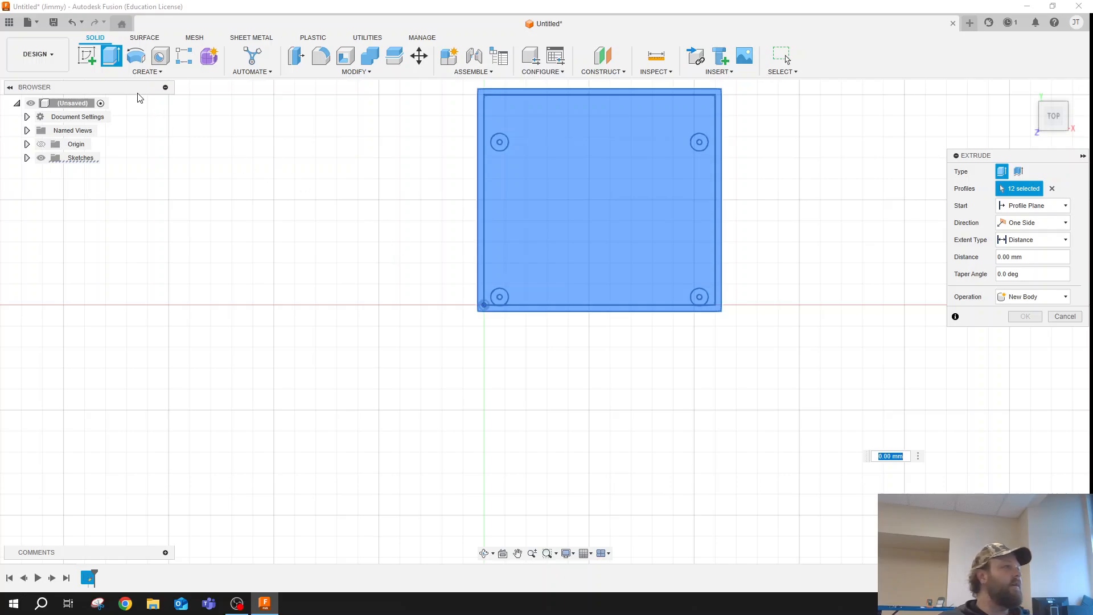
left_click_drag(1000, 155, 912, 148)
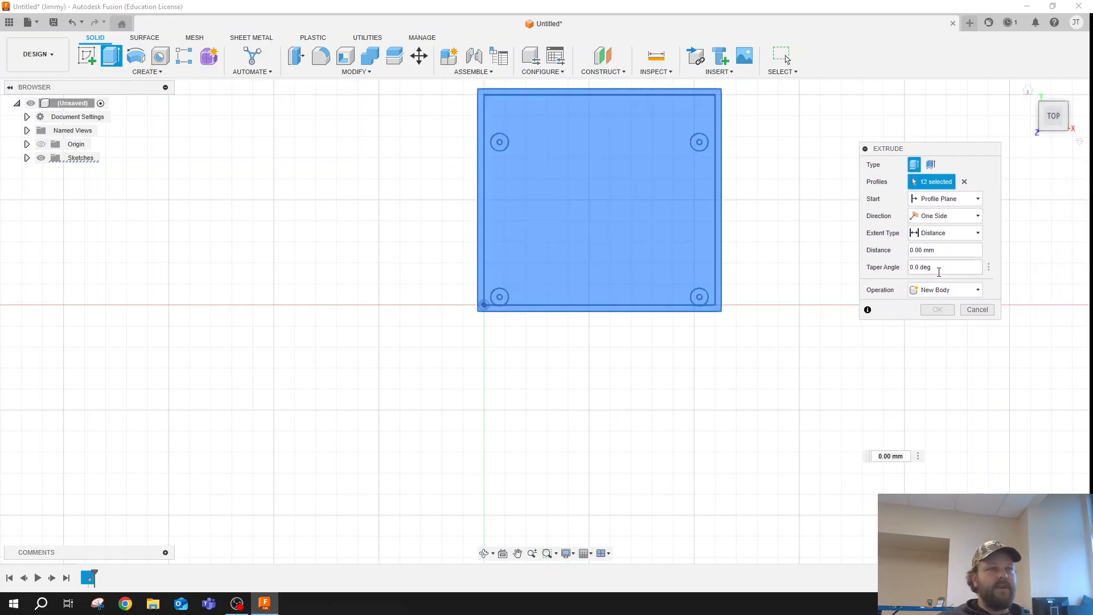
left_click_drag(923, 251, 909, 251)
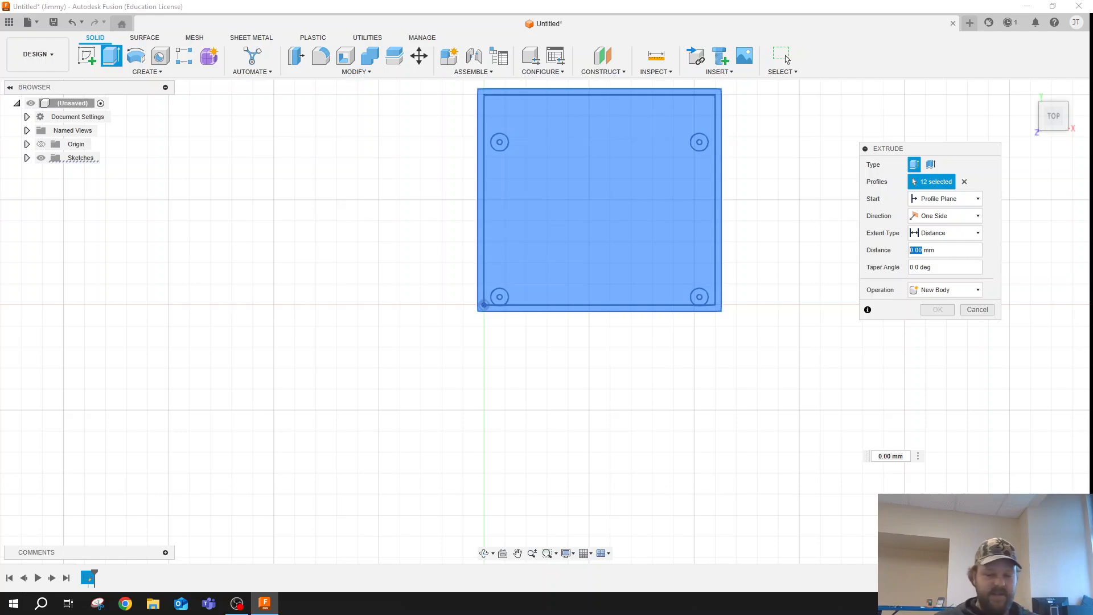
type("3")
key("Return")
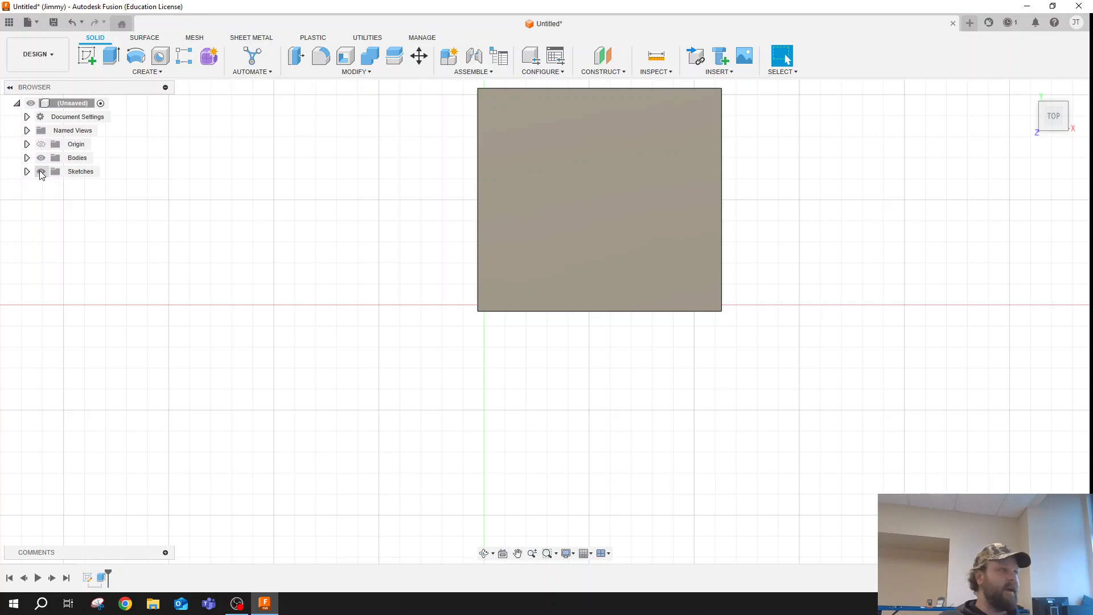
- Make Sketch1 visible again over the extruded base plate
left_click(26, 171)
left_click(51, 185)
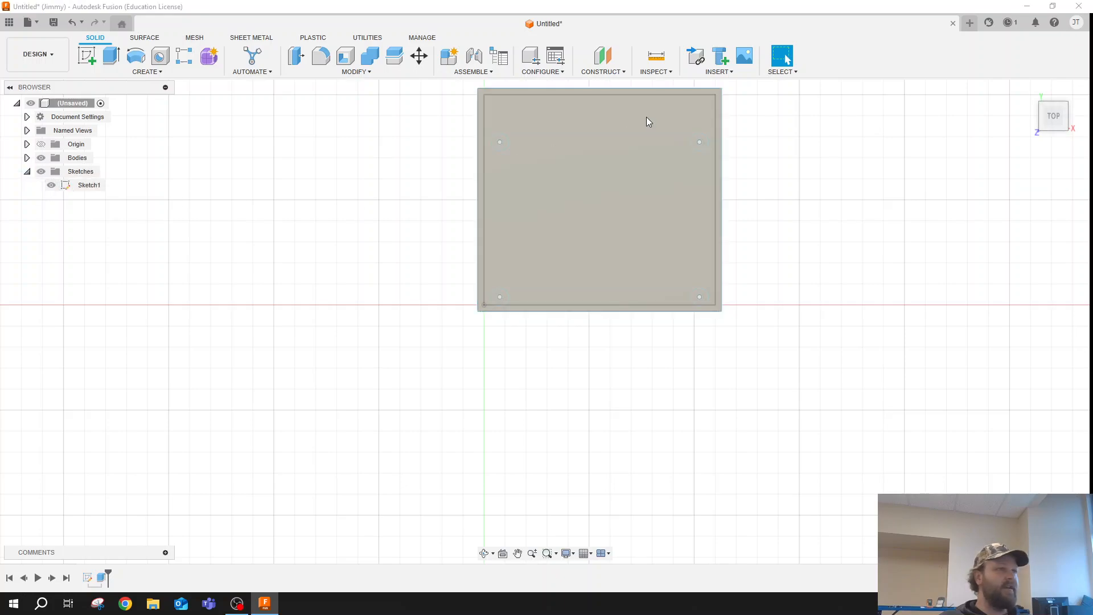
scroll(553, 143, "up", 3)
scroll(535, 160, "down", 3)
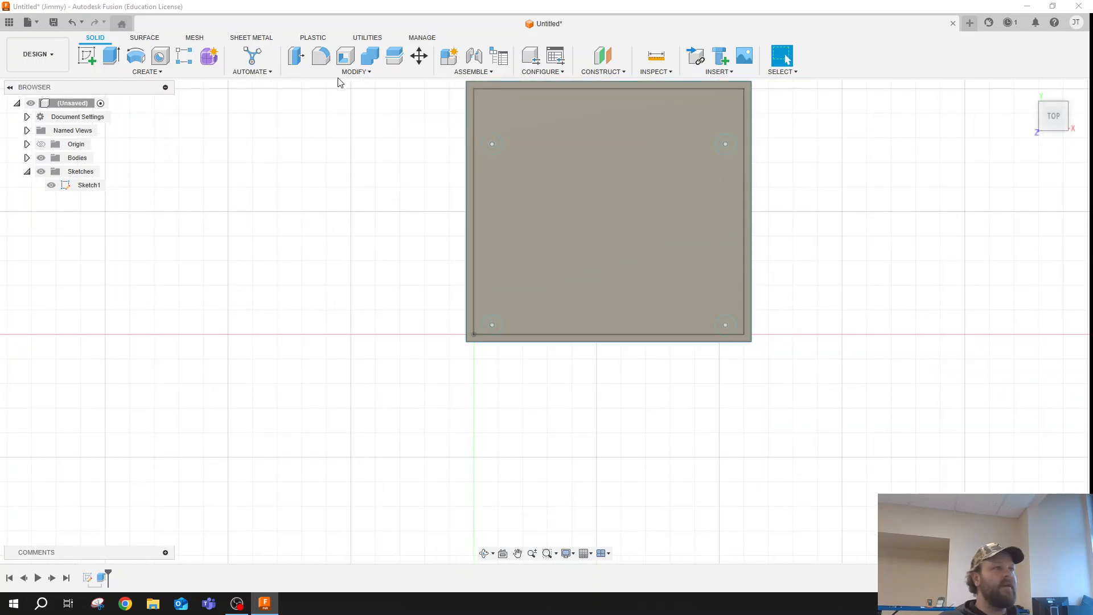
left_click(114, 57)
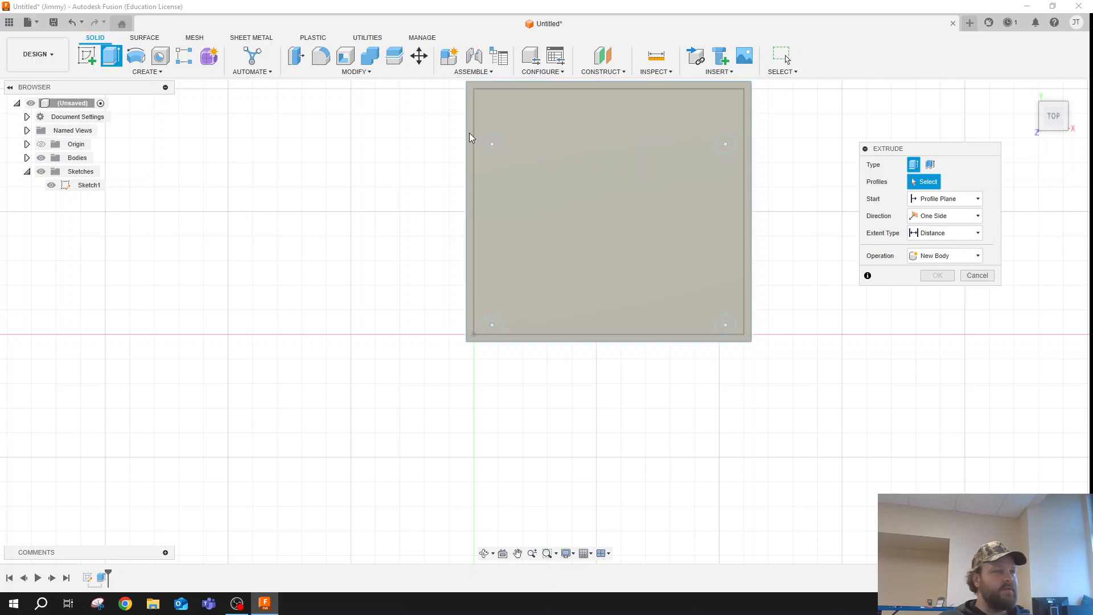
left_click(470, 146)
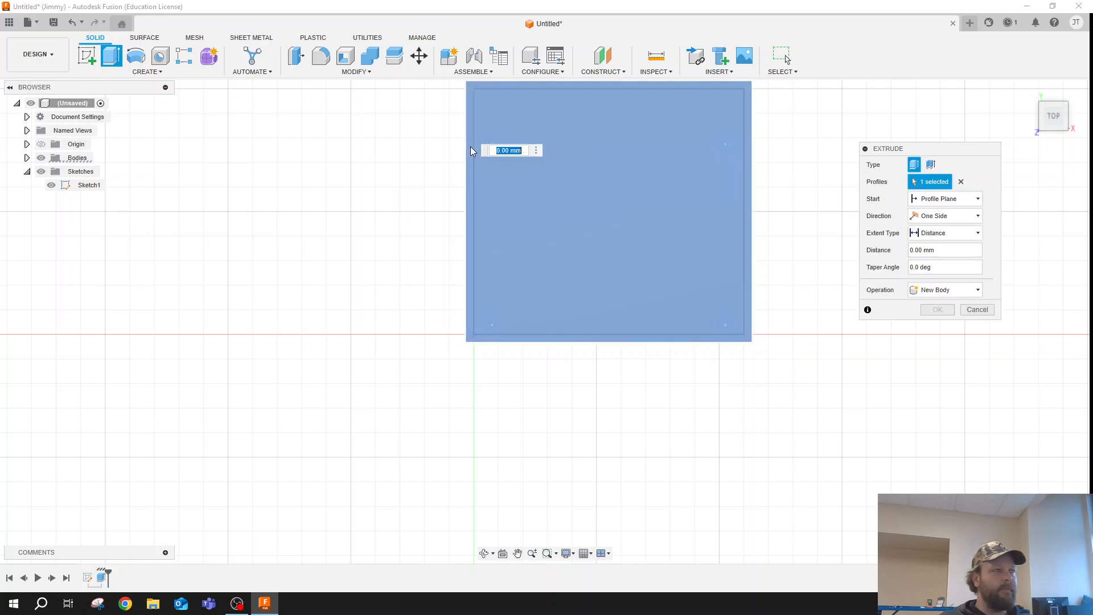
key("Escape")
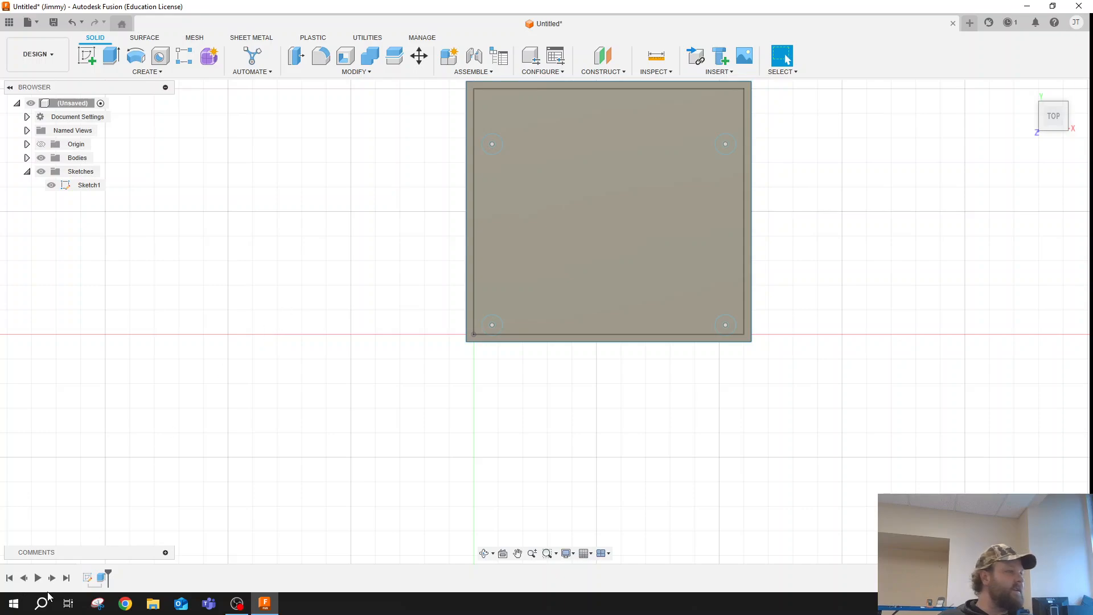
- Delete the base plate's extrude feature from the design history
left_click(101, 579)
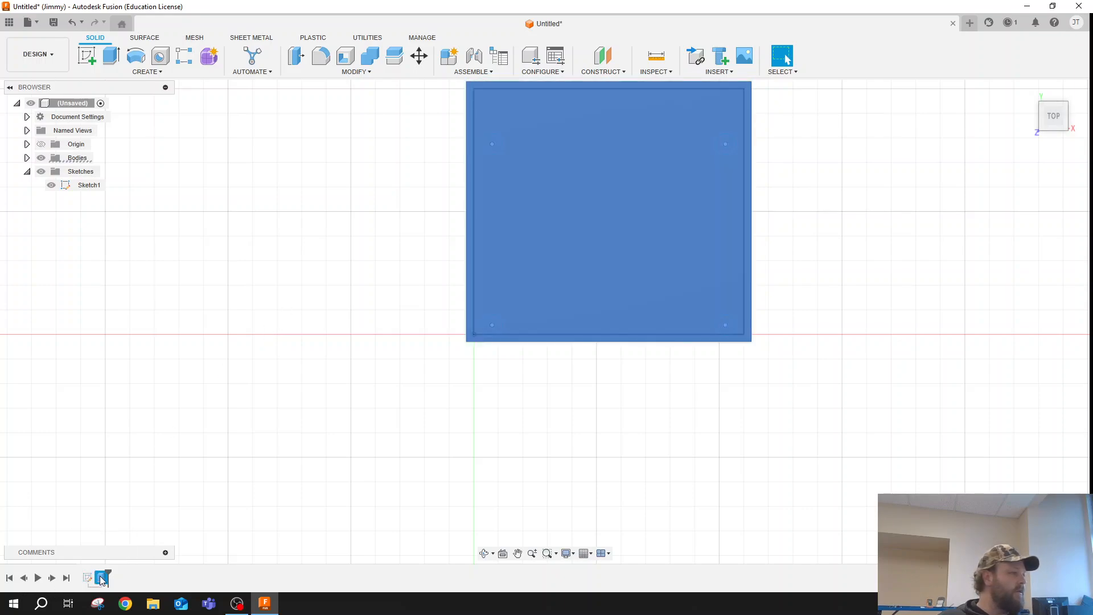
right_click(101, 578)
left_click(130, 534)
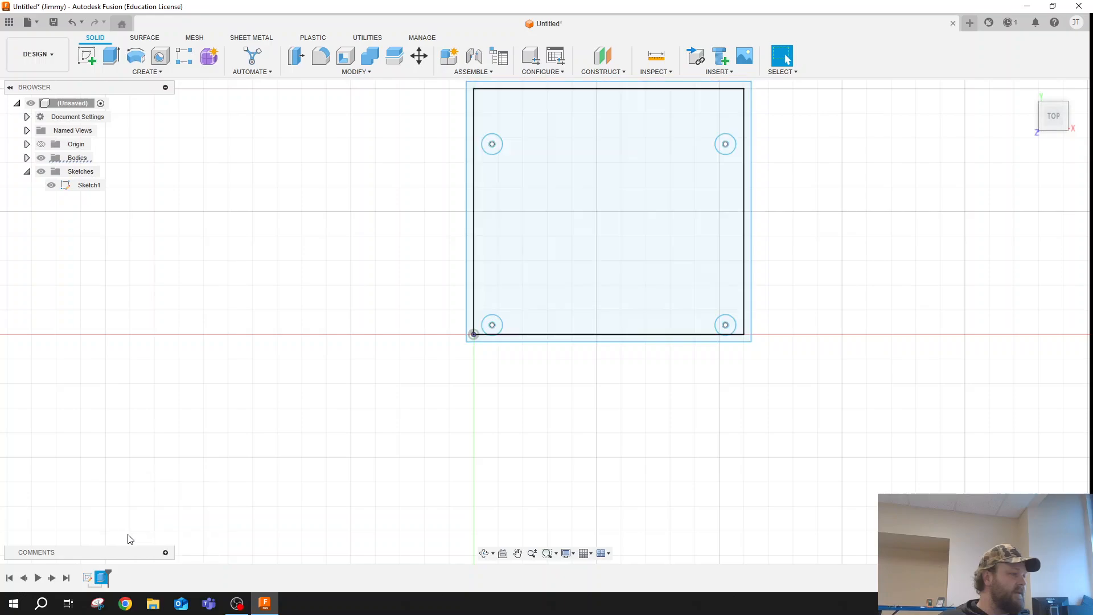
- Extrude the 3 mm wide wall profile between the two rectangles 70 mm as a new body
left_click(112, 55)
left_click(473, 133)
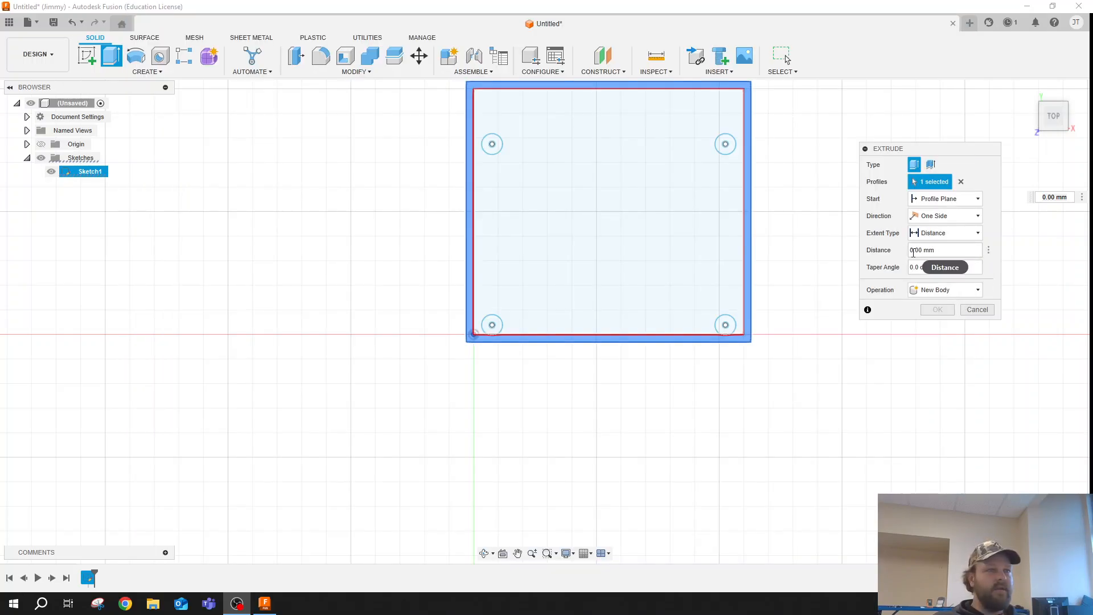
double_click(919, 250)
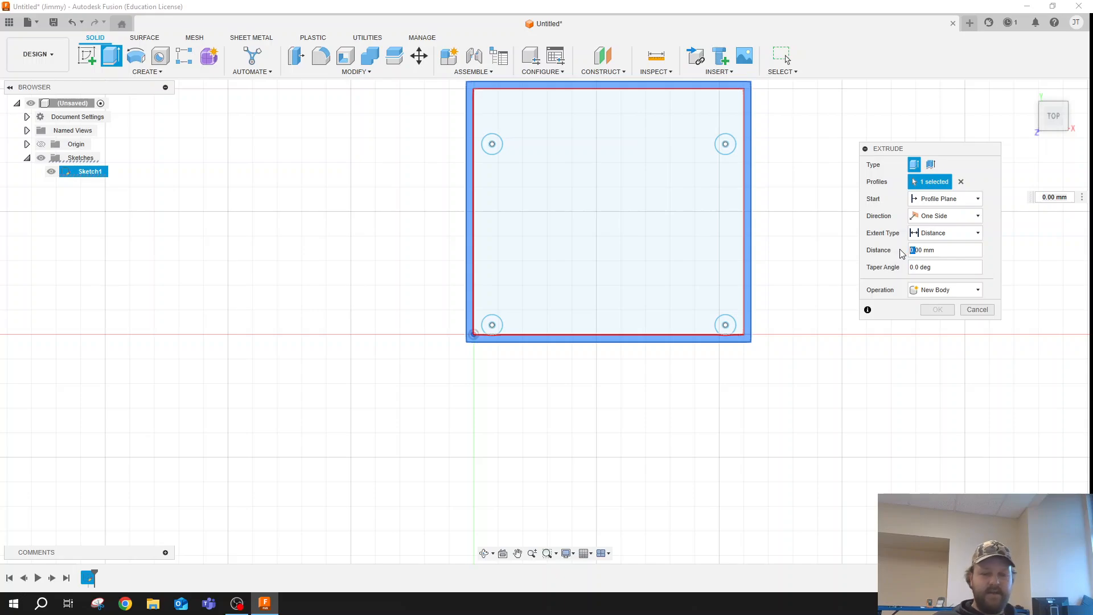
type("73")
key("Return")
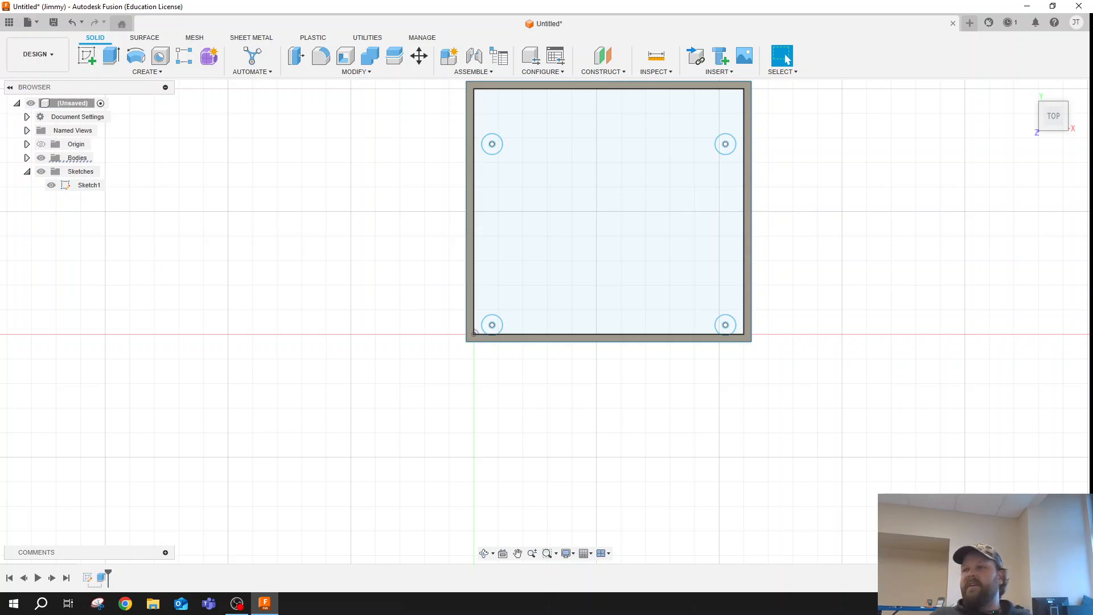
- Extrude the four ring profiles between the post holes and their outer circles 18 mm as new bodies
left_click(498, 146)
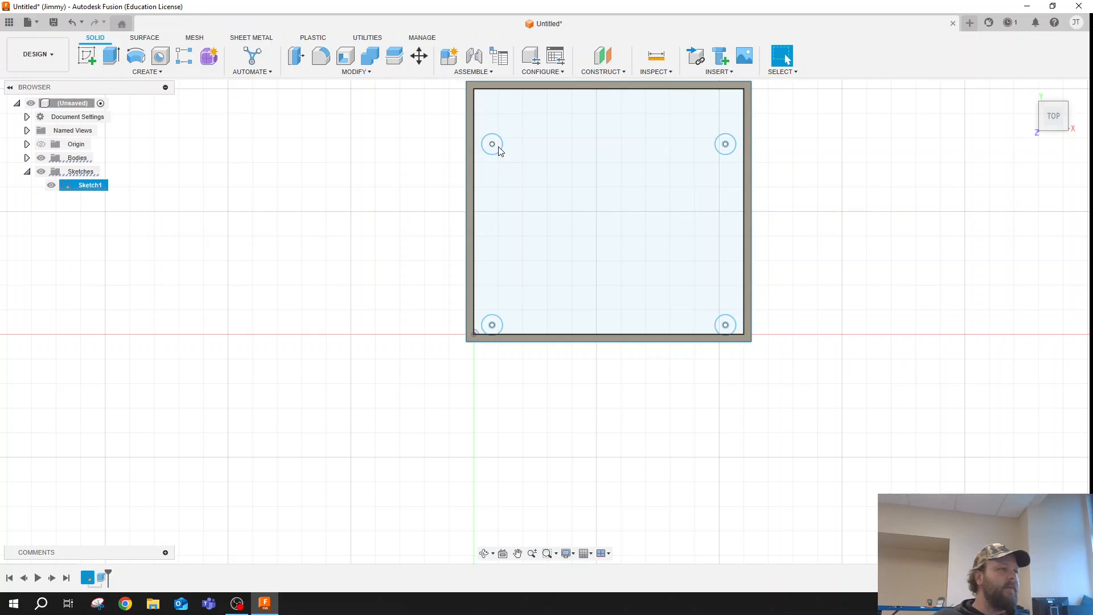
scroll(504, 147, "up", 1)
scroll(971, 120, "down", 2)
scroll(881, 108, "up", 2)
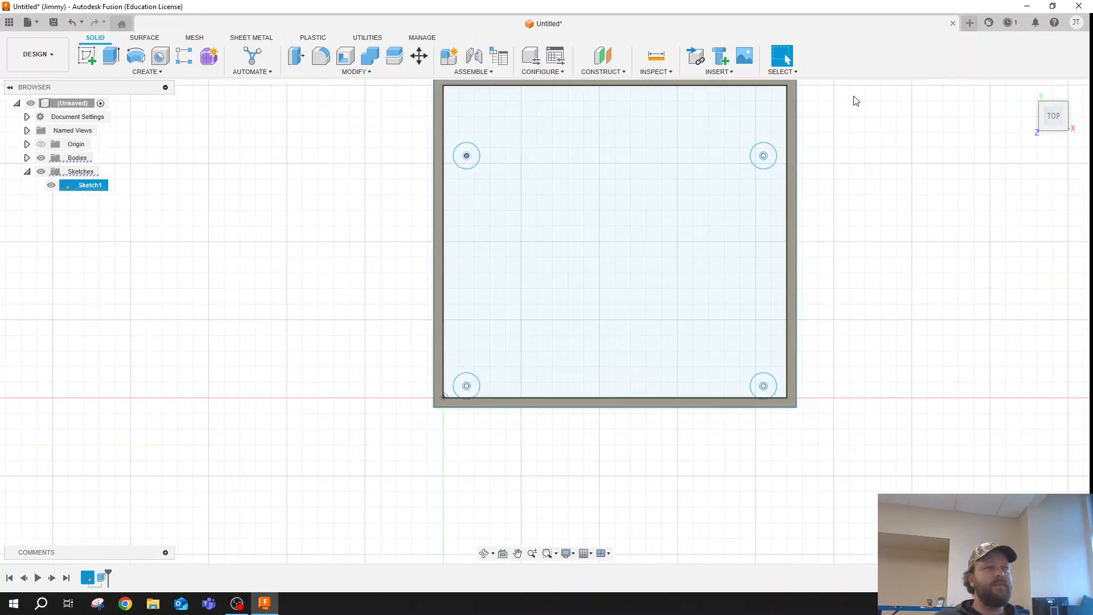
scroll(746, 163, "up", 1)
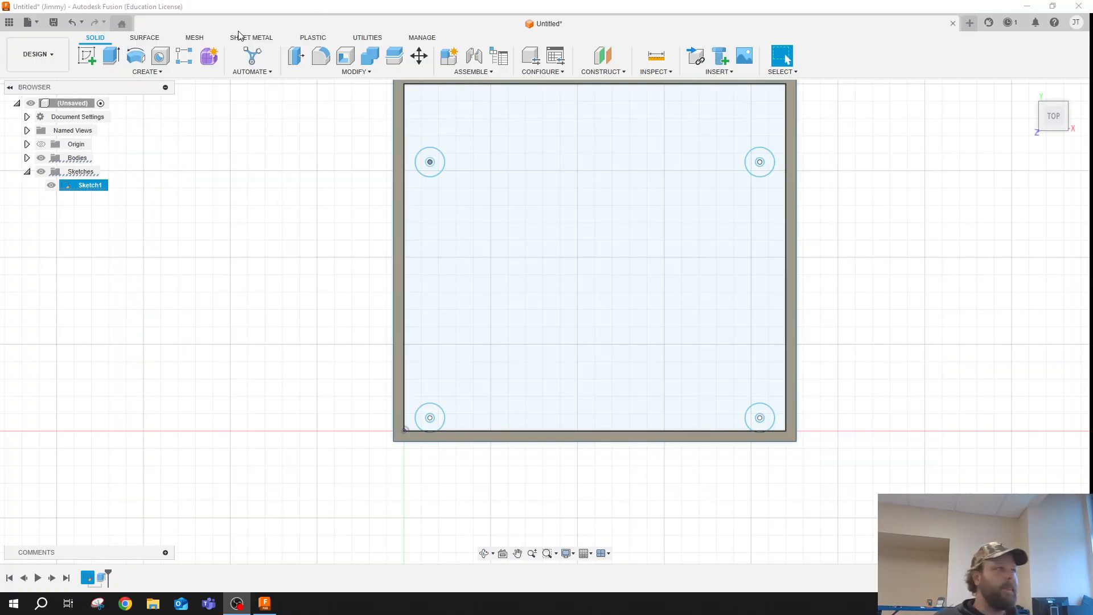
left_click(111, 56)
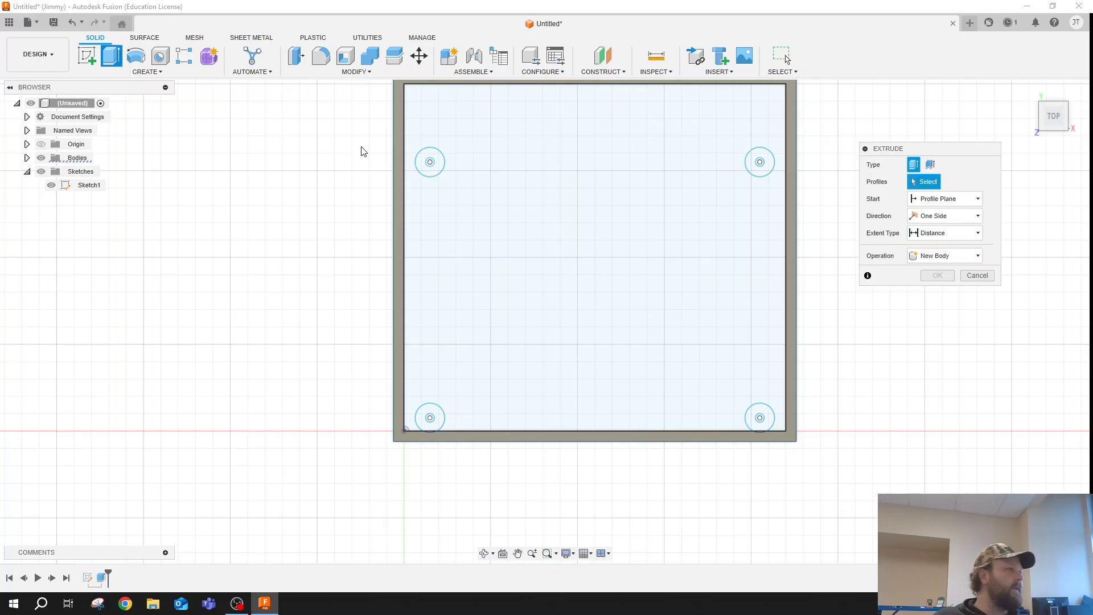
left_click(437, 162)
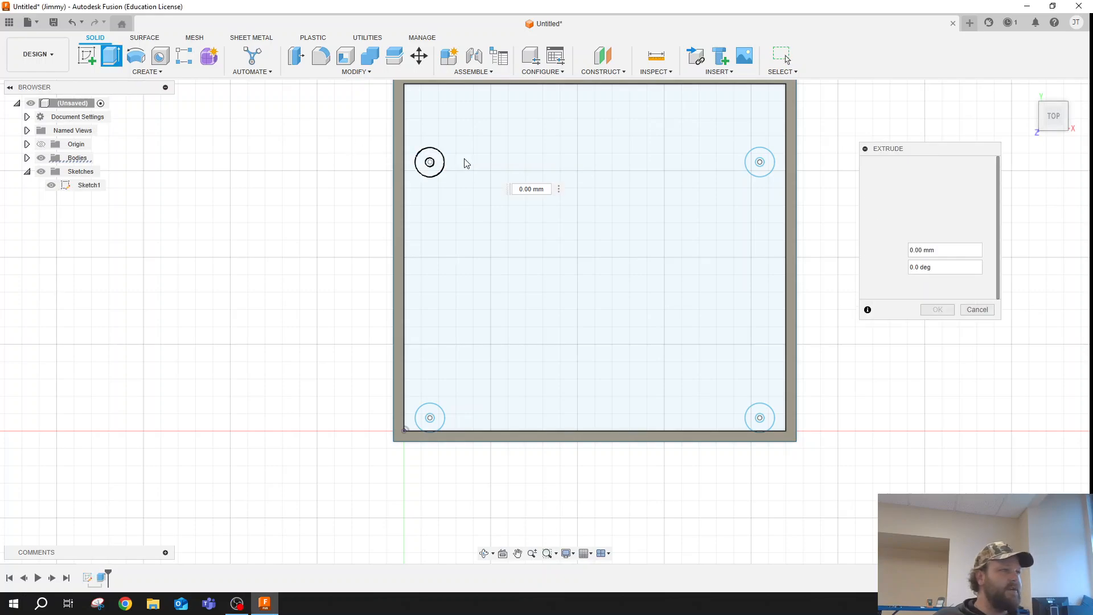
left_click(761, 162)
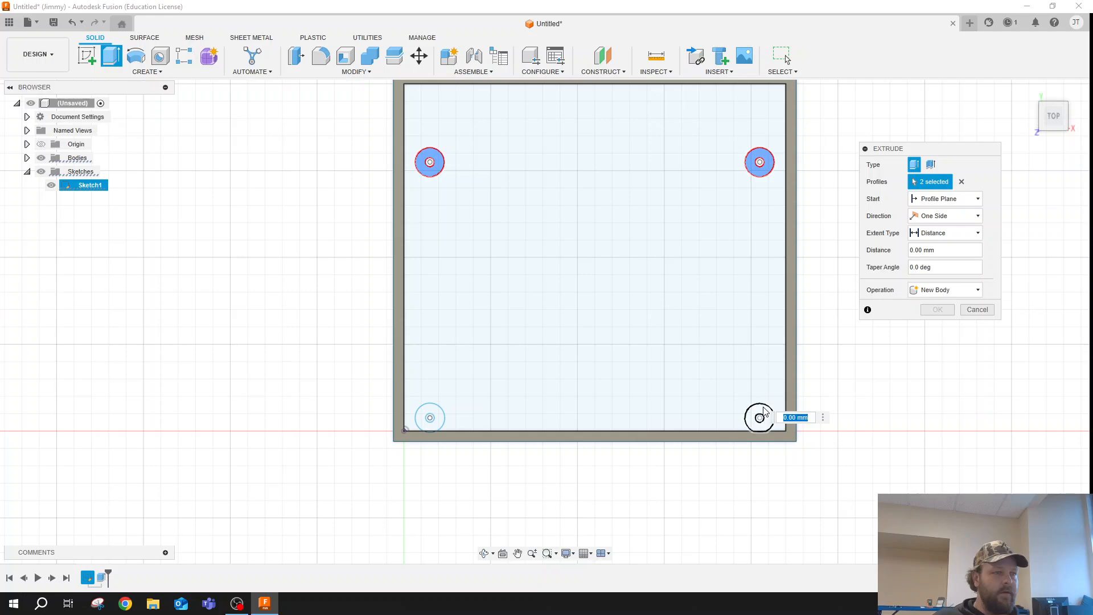
left_click(763, 412)
left_click(438, 417)
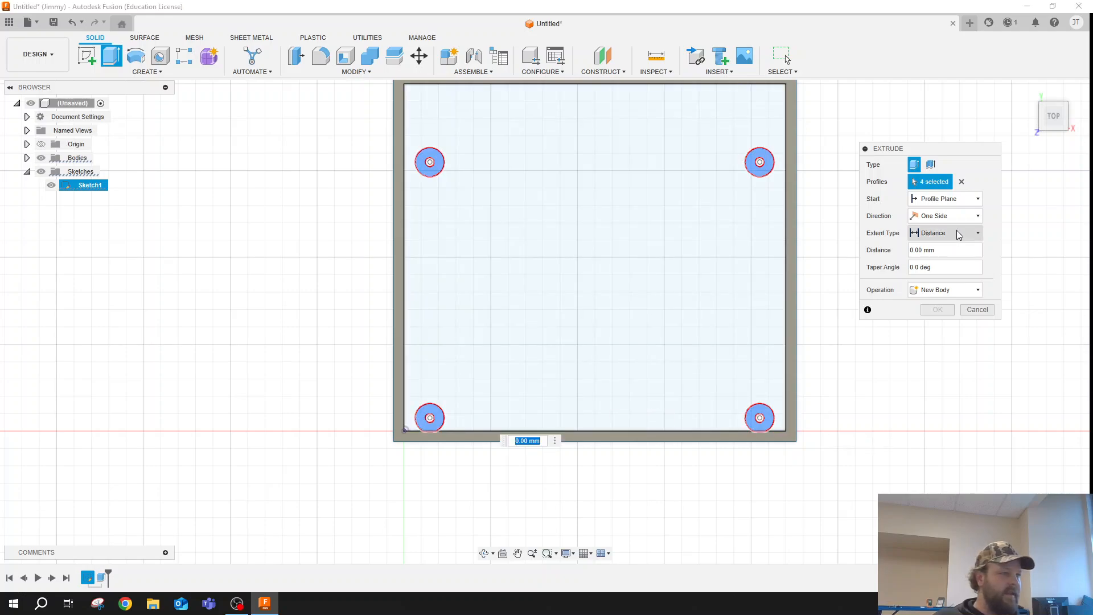
left_click(914, 250)
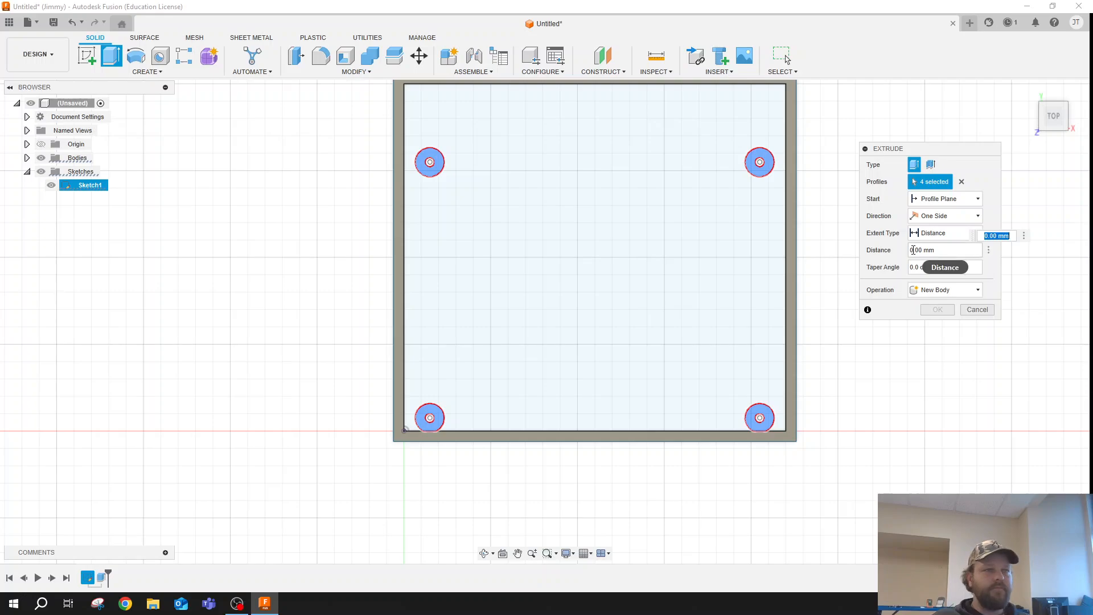
type("10")
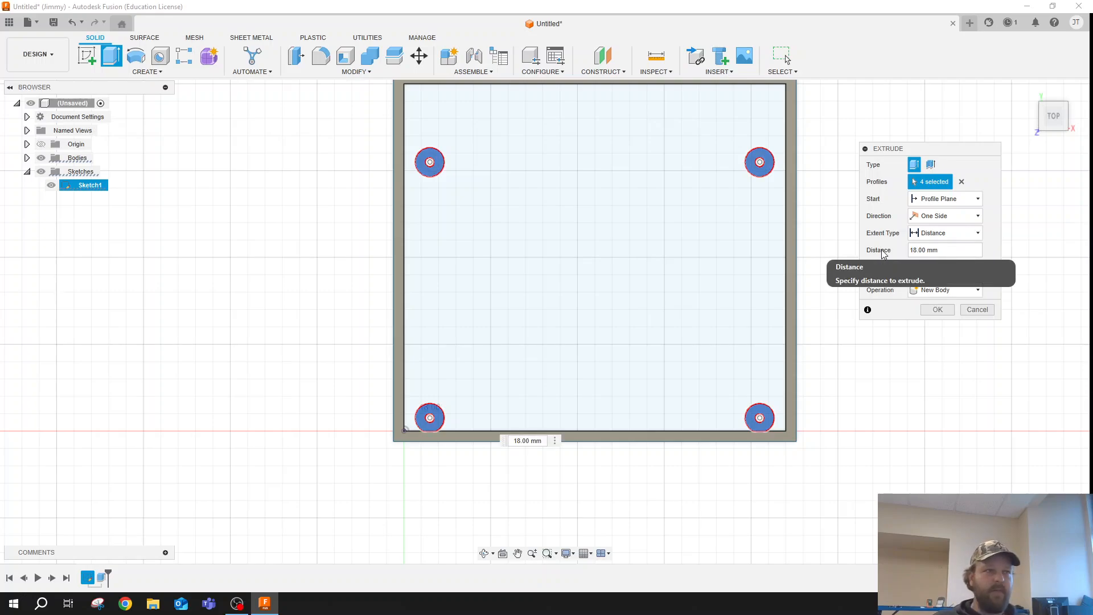
key("Return")
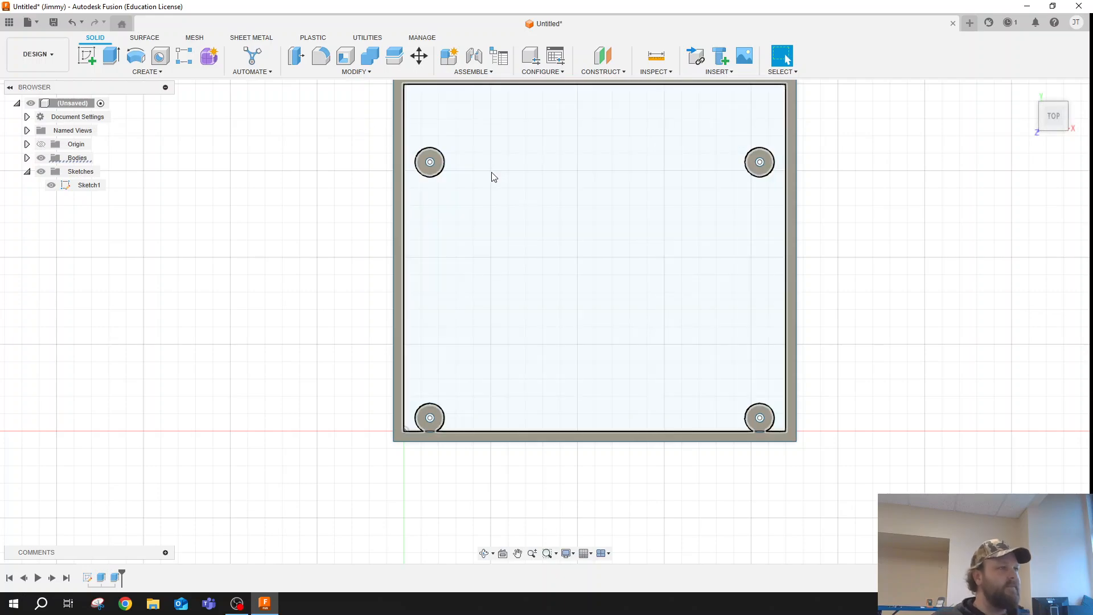
- Extrude the four inner hole circles of the screw posts to close the bottoms of the holes
scroll(433, 170, "up", 3)
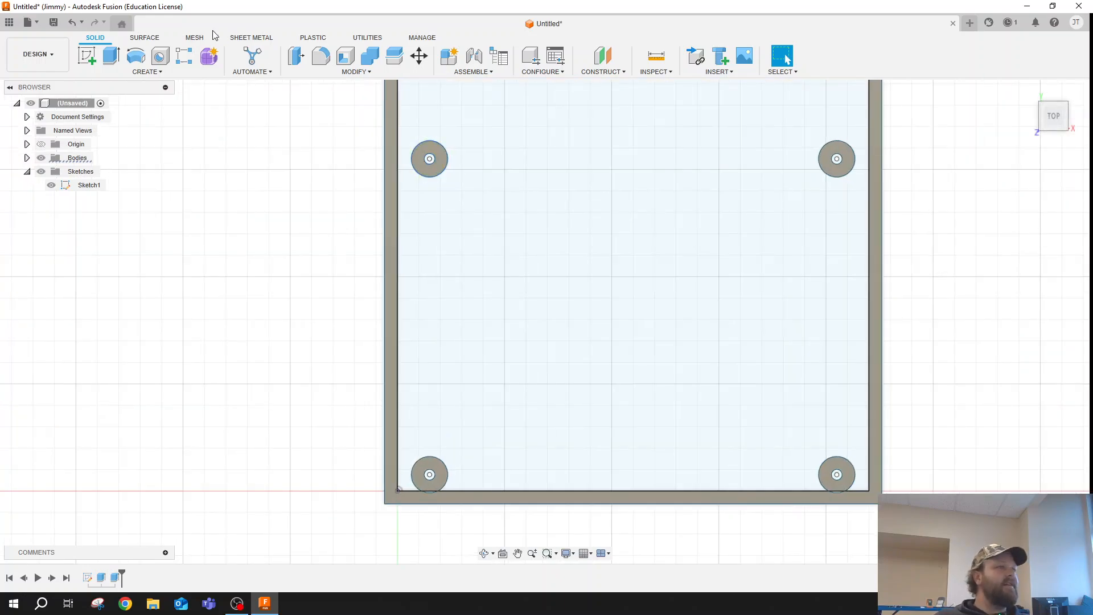
left_click(123, 58)
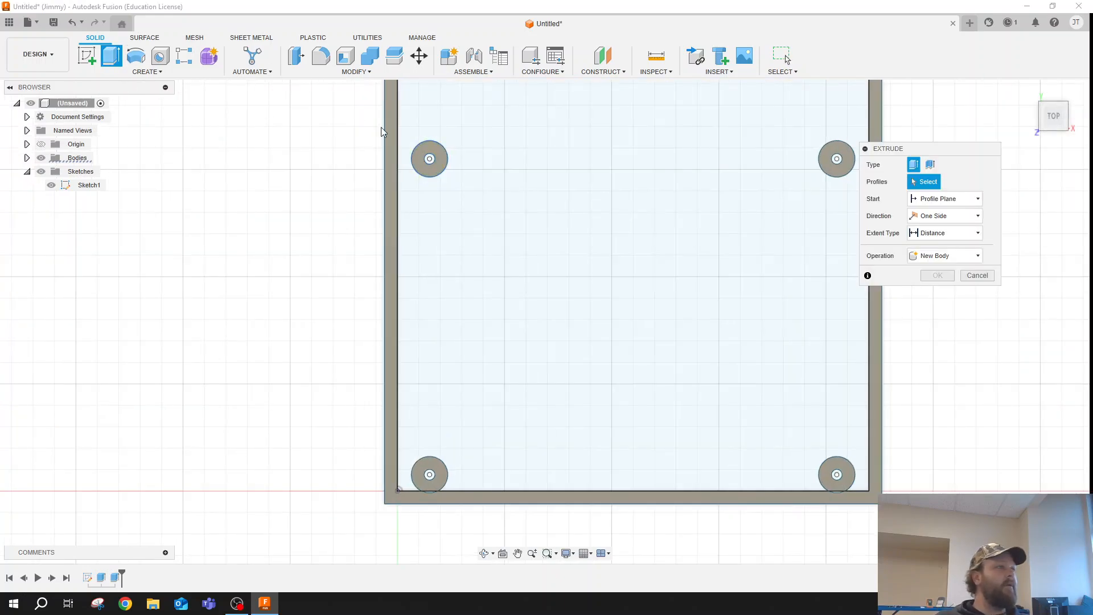
left_click(837, 160)
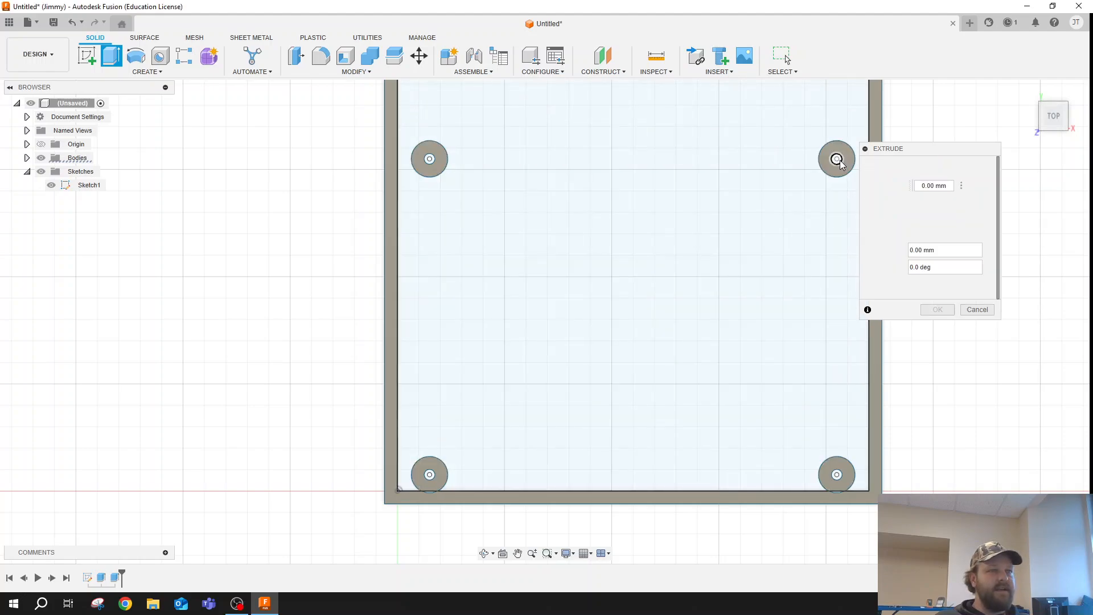
left_click(431, 161)
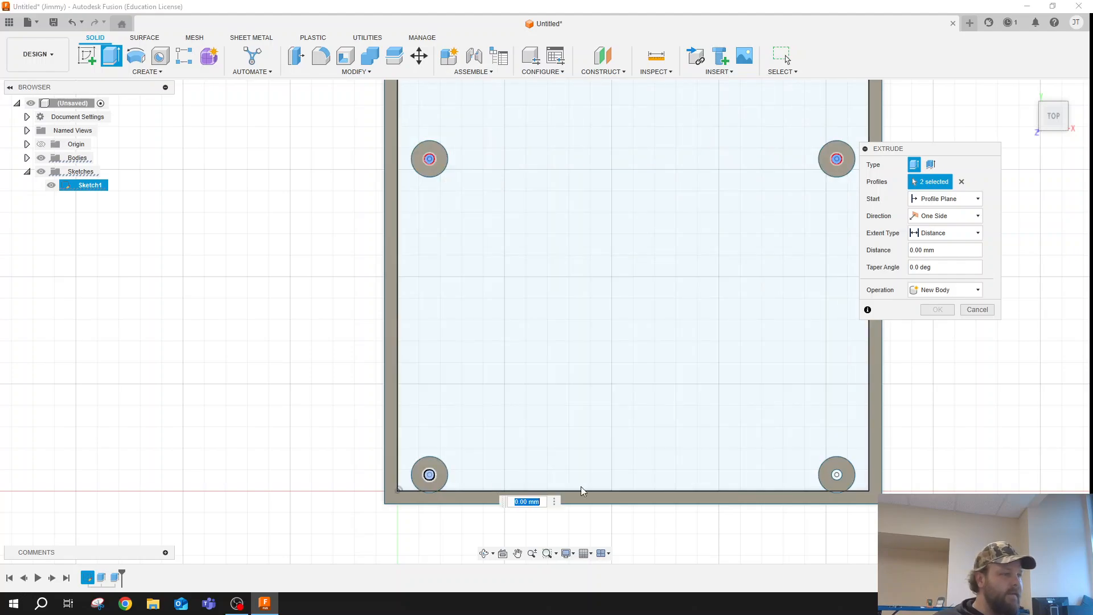
left_click(837, 474)
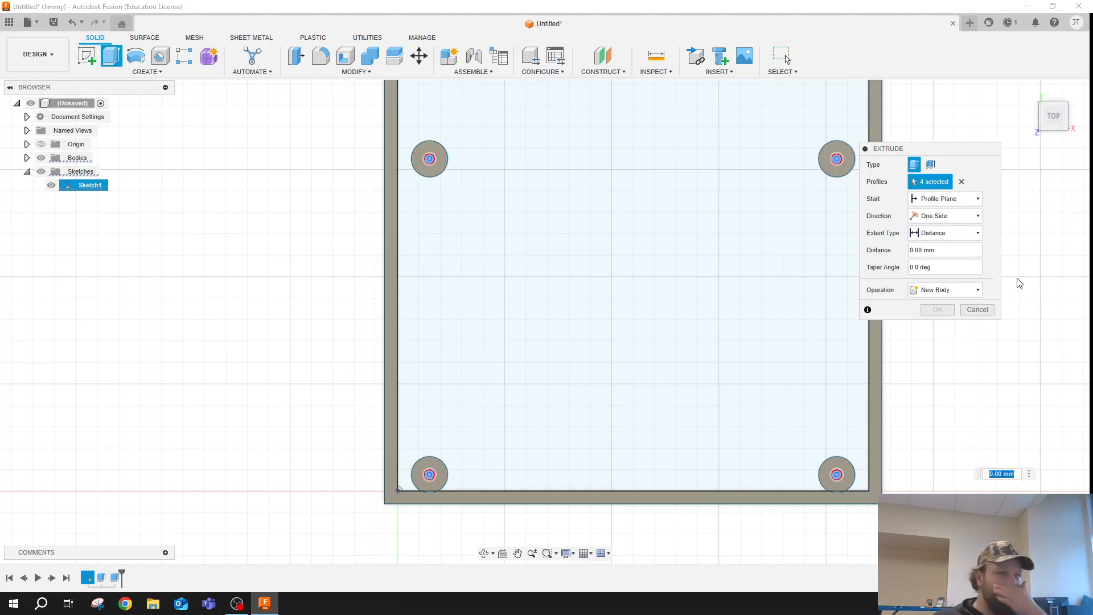
key("Return")
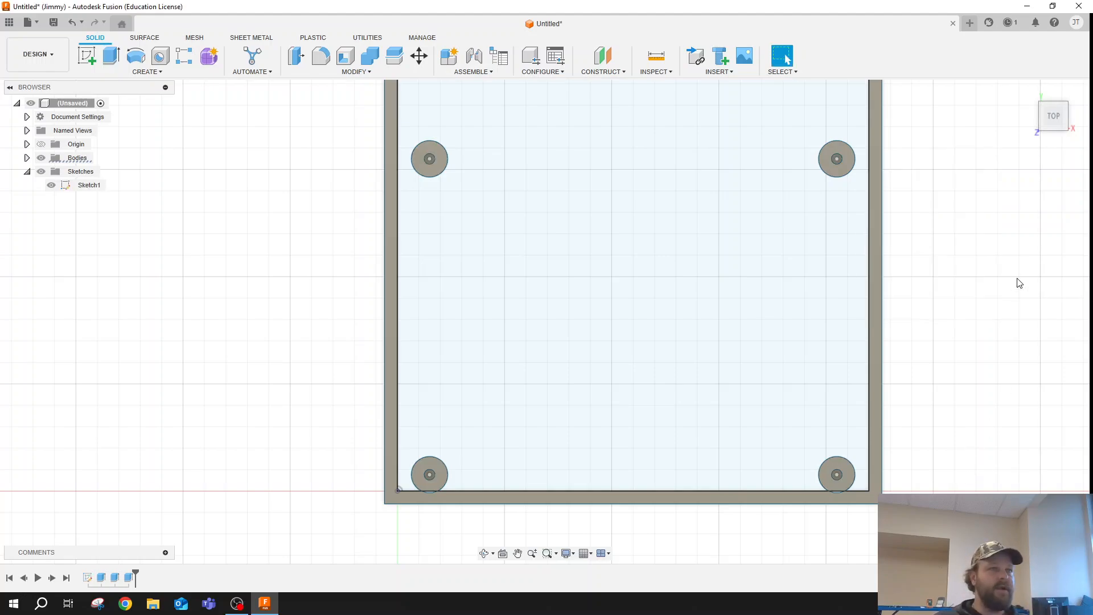
- Extrude the large inner floor profile around the posts 3 mm, joining it to the existing bodies
left_click(111, 55)
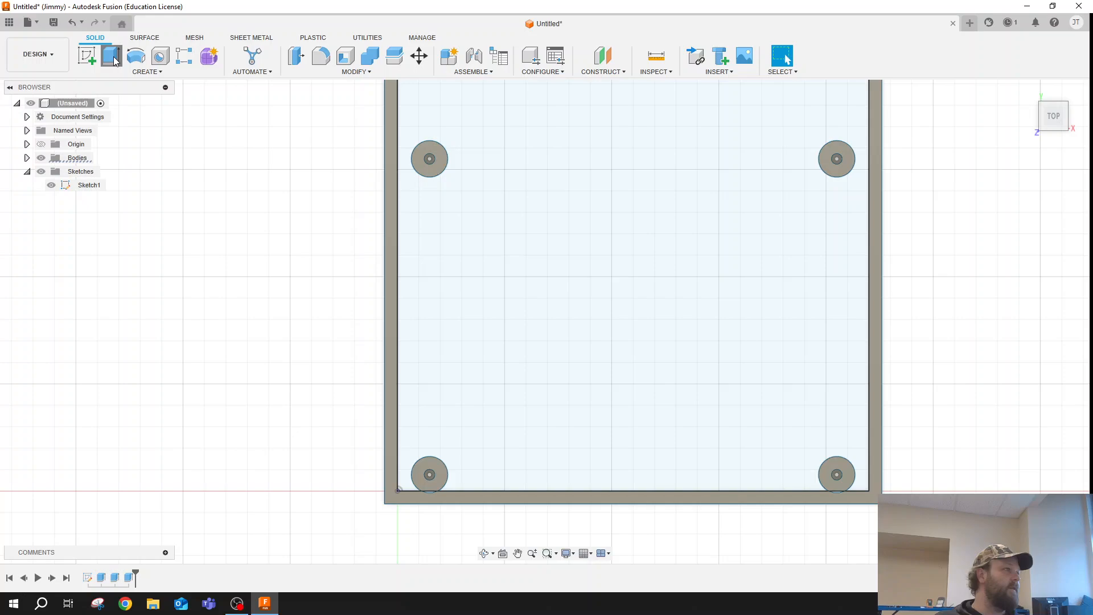
left_click(639, 222)
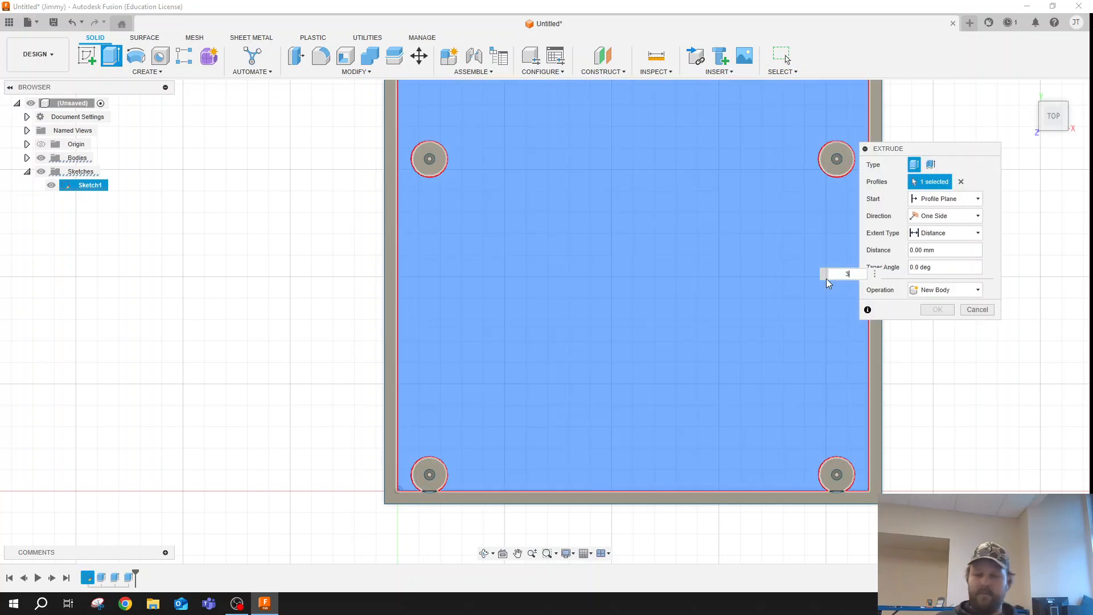
type("3")
key("Return")
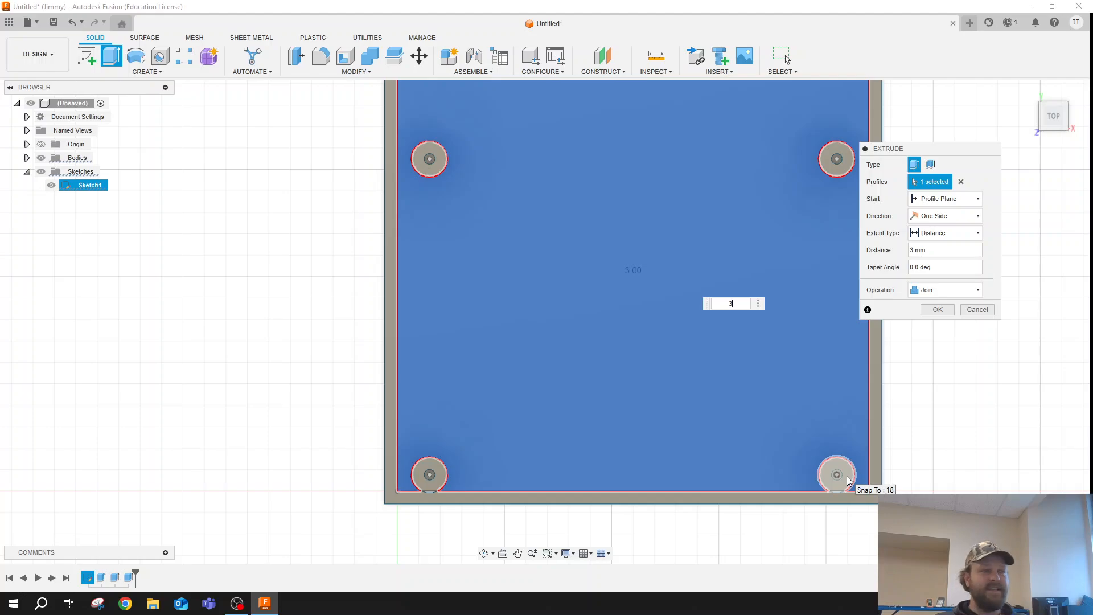
left_click(937, 309)
- Edit the wall extrusion and add the sliver profile where the front-left post circle overlaps the front wall
scroll(833, 490, "up", 10)
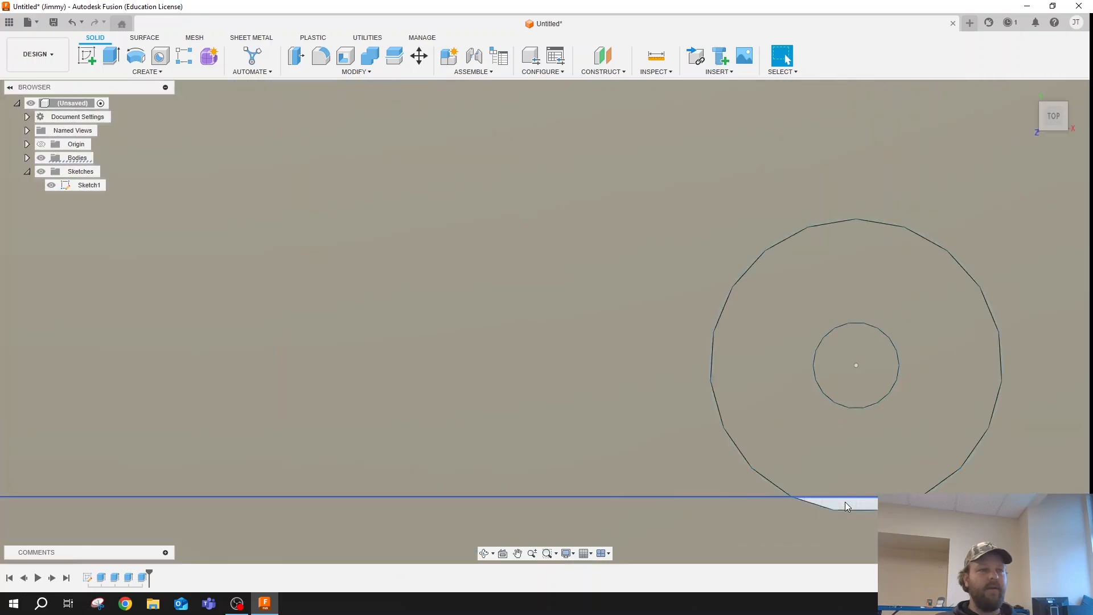
scroll(847, 506, "down", 8)
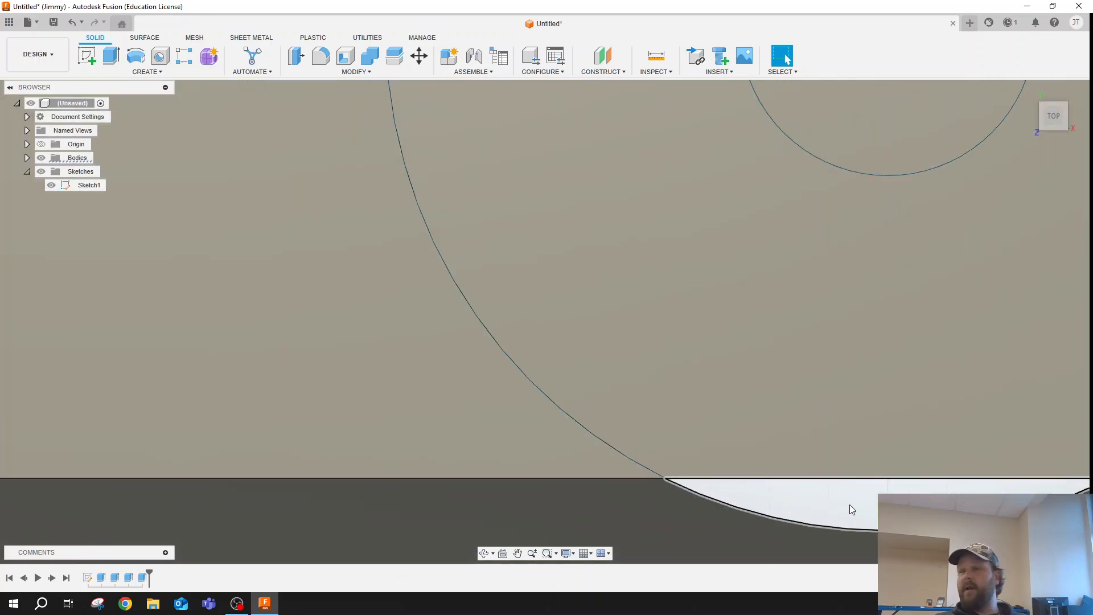
scroll(593, 498, "down", 6)
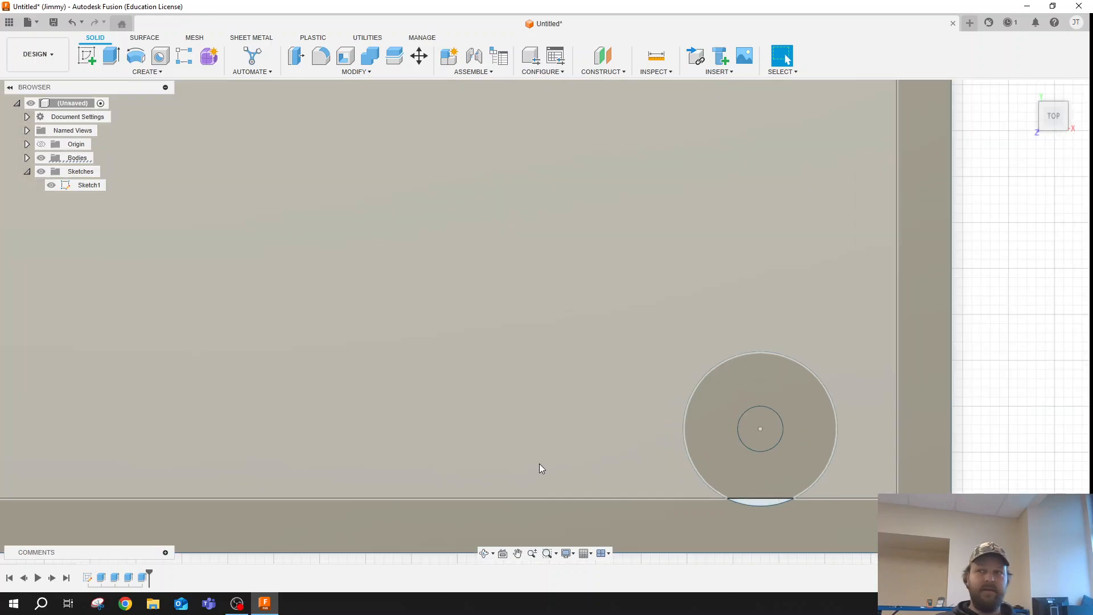
scroll(444, 459, "down", 3)
scroll(660, 486, "up", 8)
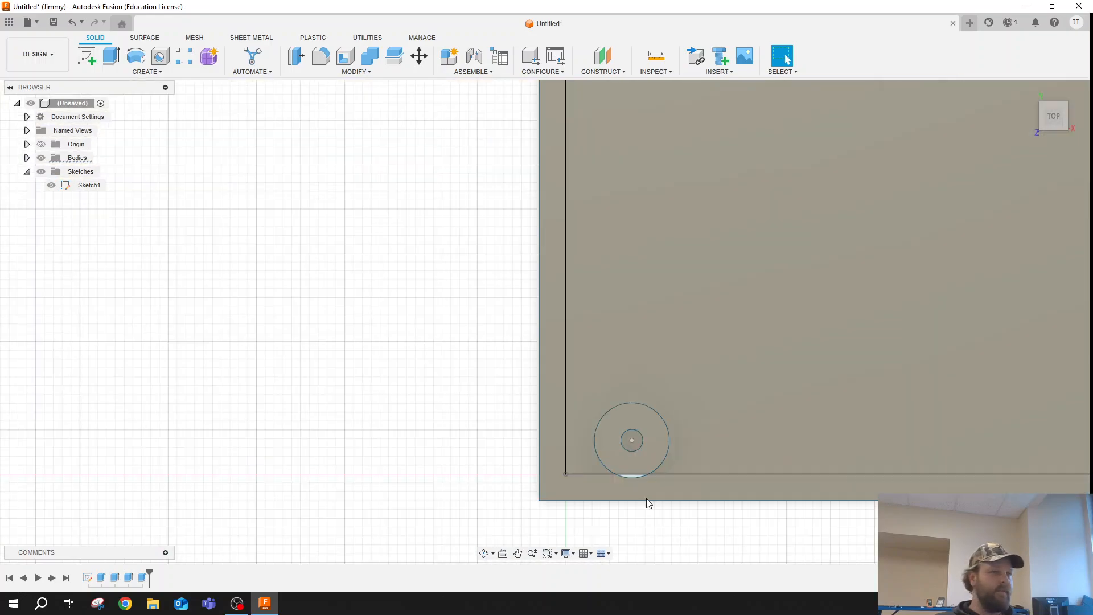
left_click(552, 448)
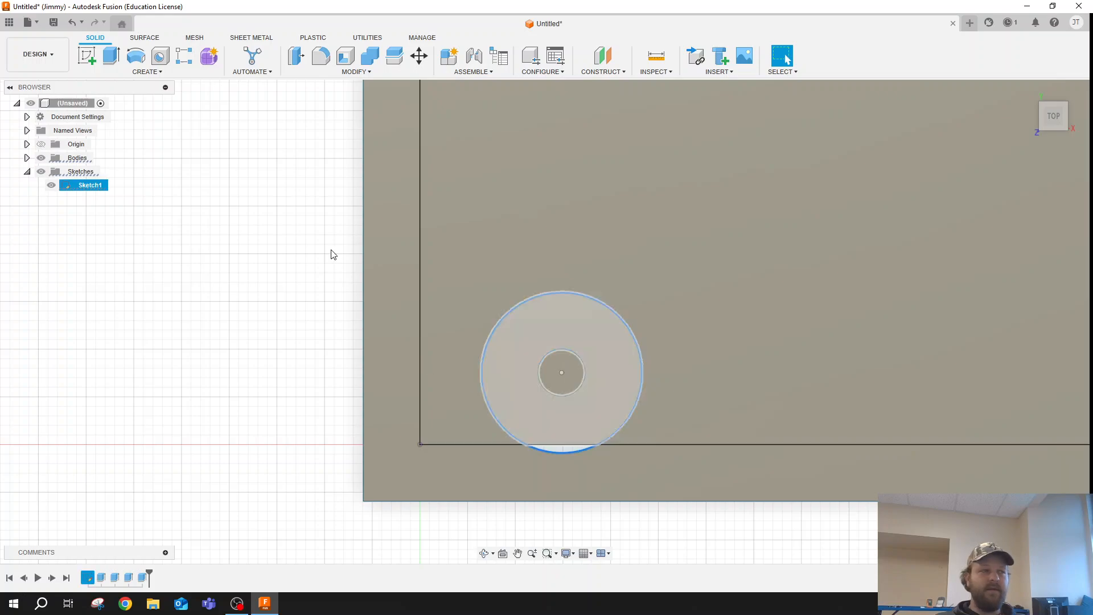
left_click(103, 578)
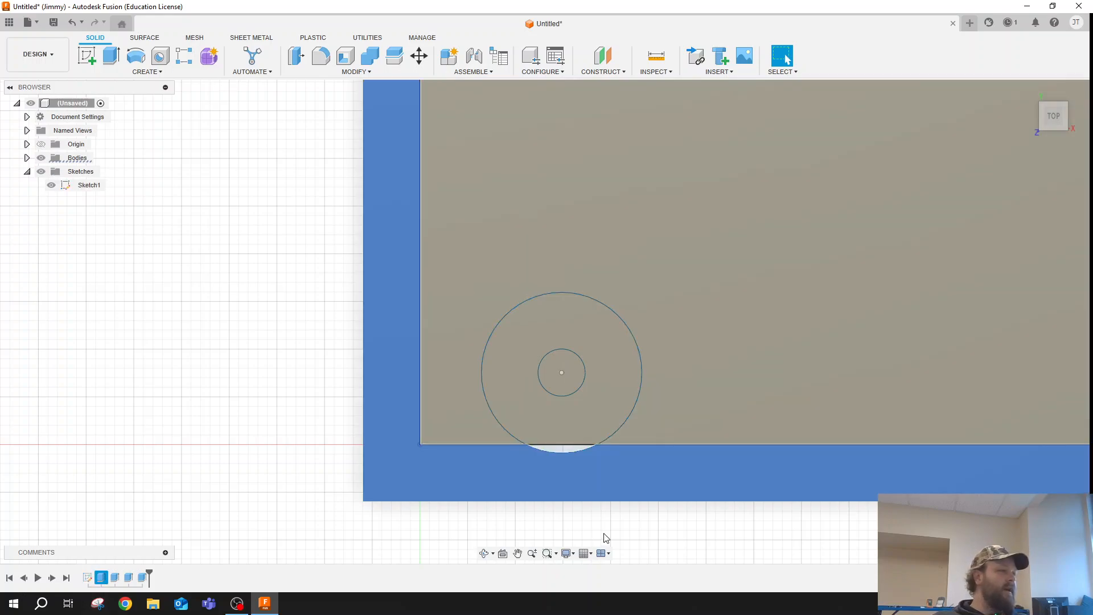
right_click(110, 579)
left_click(145, 459)
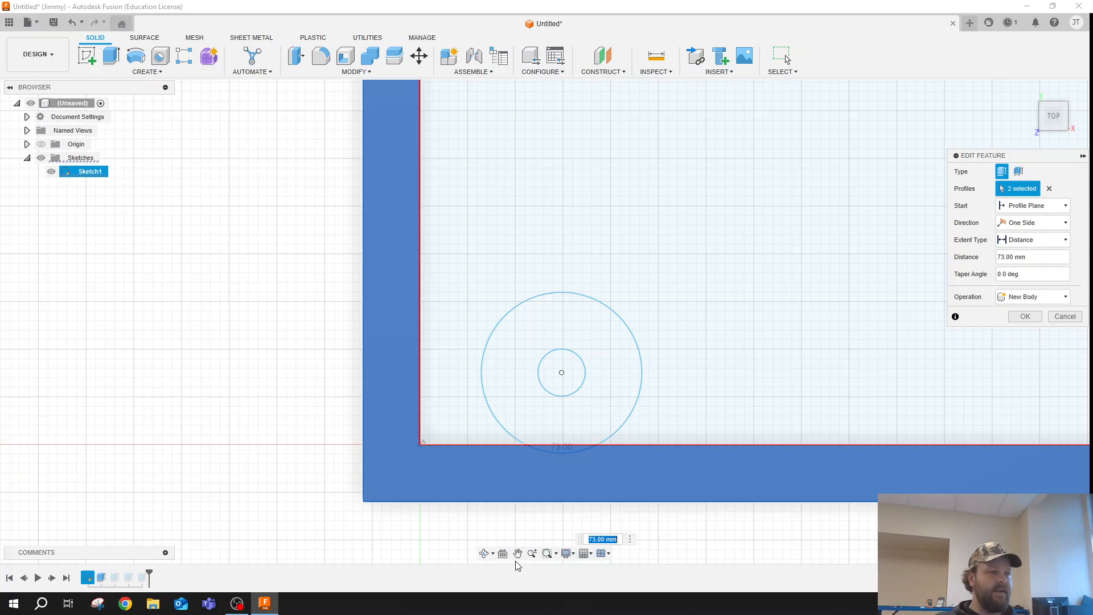
- Add the sliver profile at the front-right post to the wall extrusion and apply the edit
left_click(518, 554)
left_click_drag(837, 439, 165, 381)
left_click_drag(1017, 410, 336, 419)
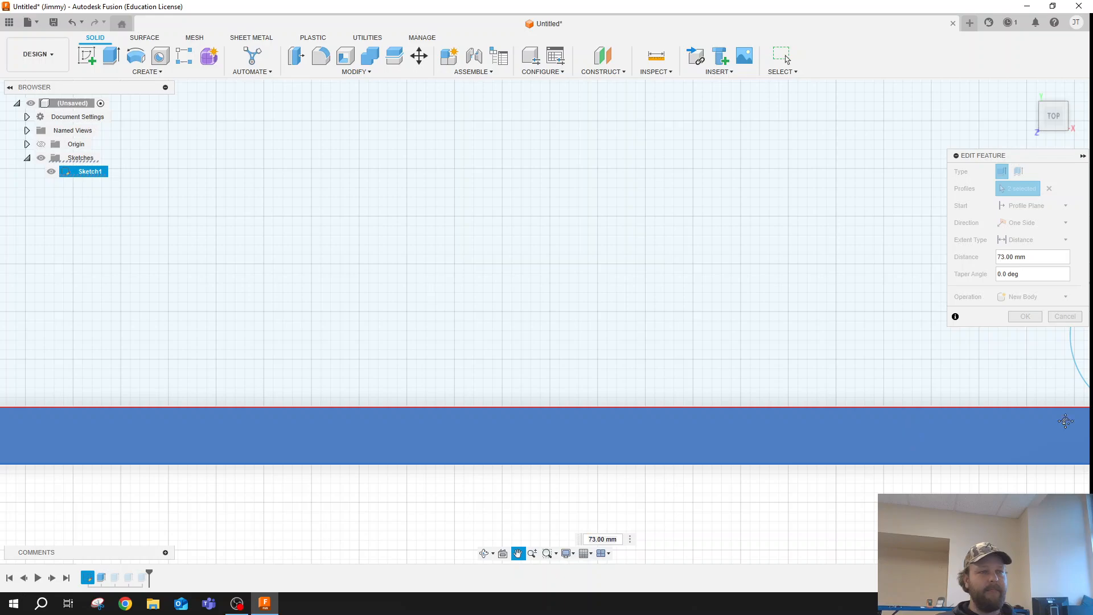
left_click_drag(1065, 420, 461, 421)
key("Escape")
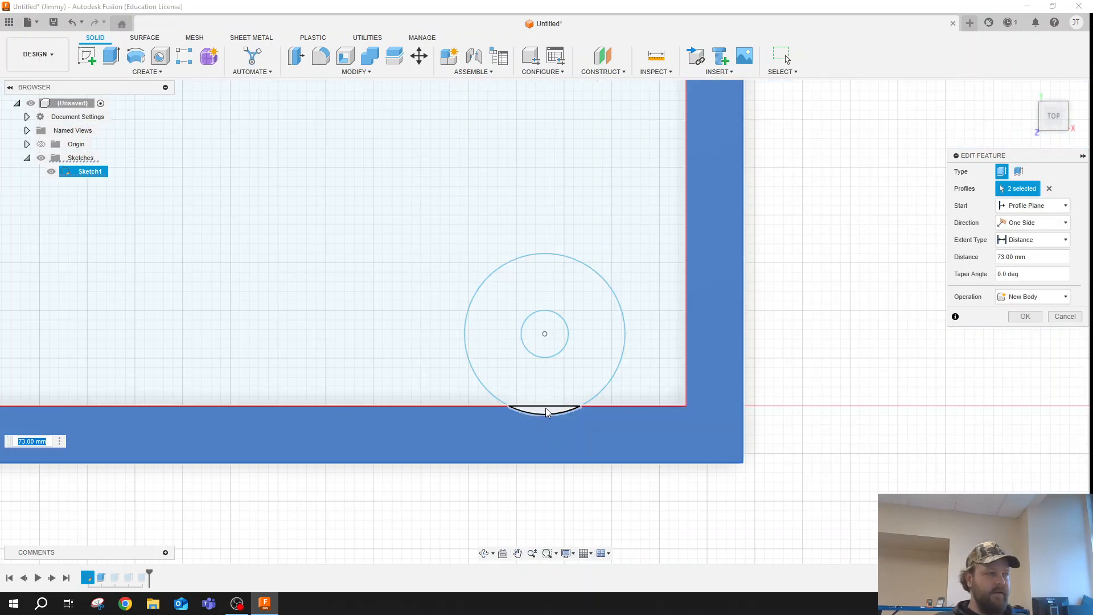
left_click(546, 410)
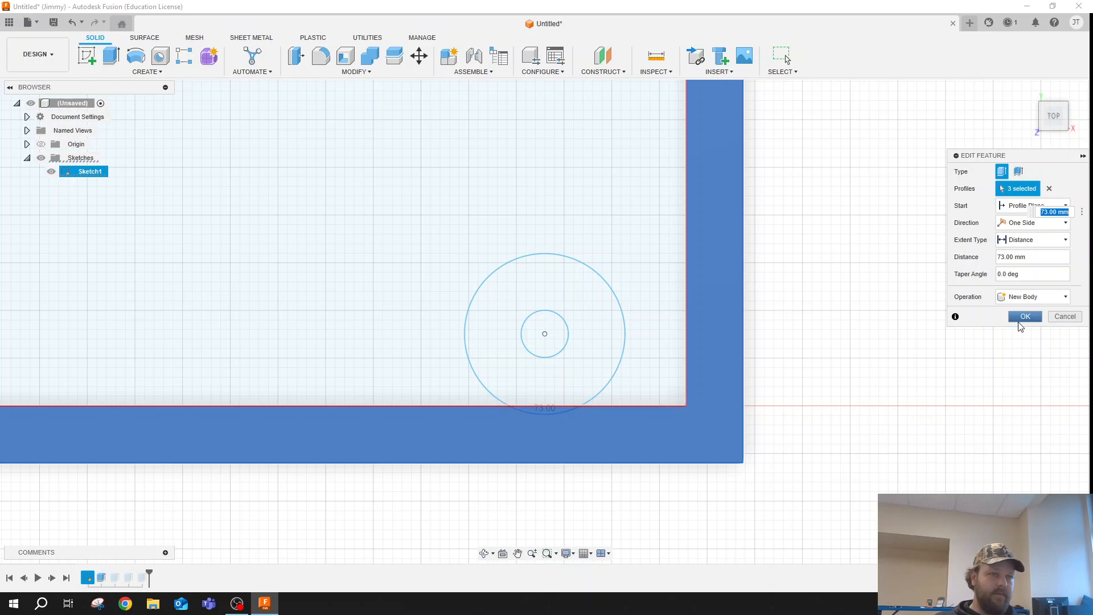
left_click(1023, 318)
- Start a new sketch on the outer front face of the box
scroll(789, 272, "down", 8)
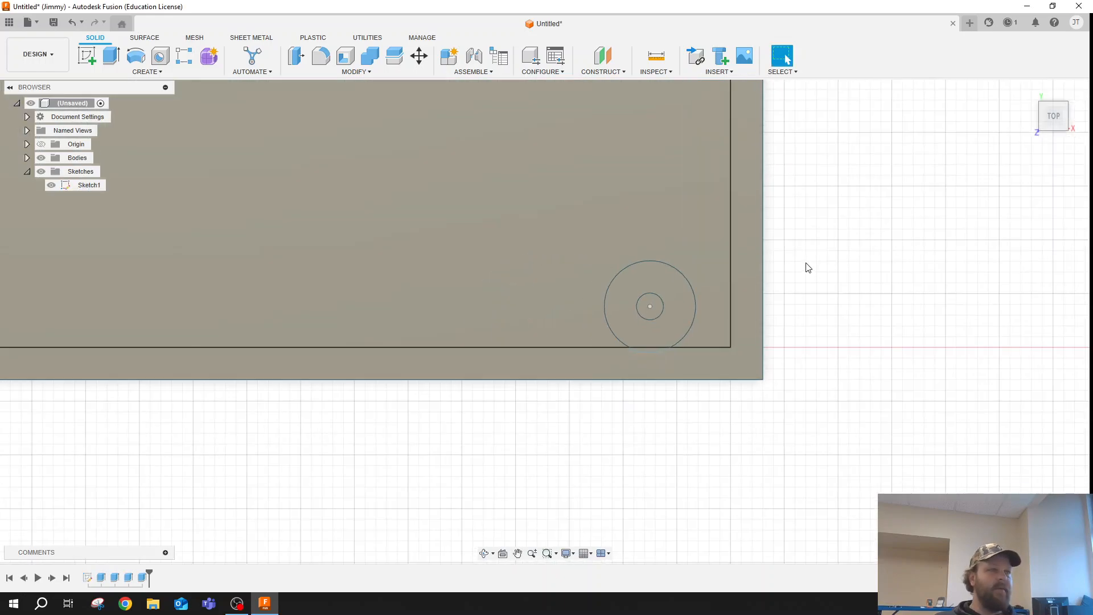
scroll(814, 109, "down", 2)
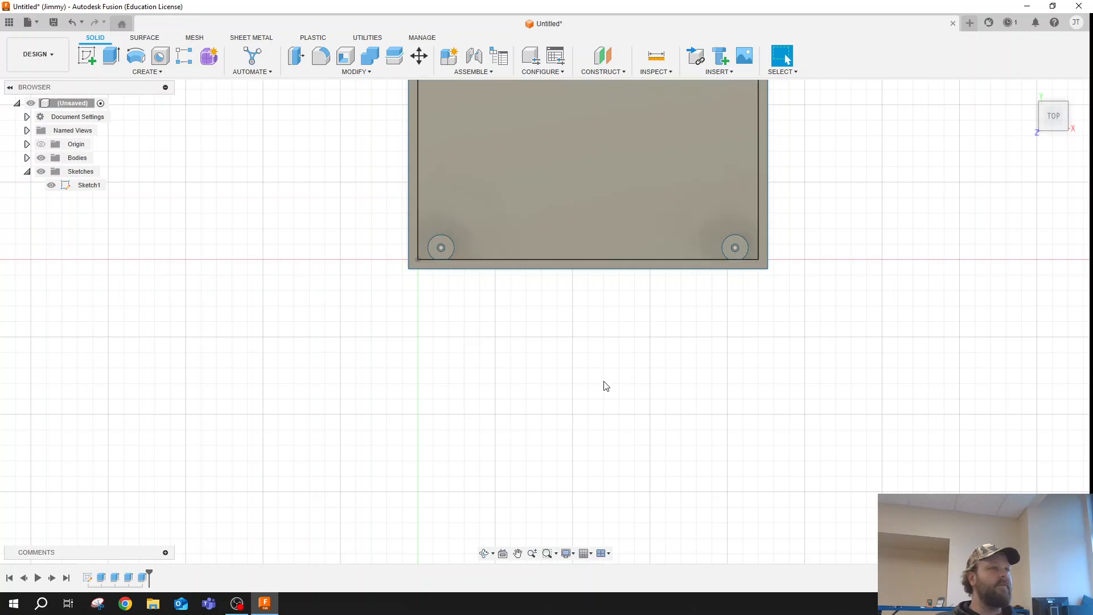
left_click(484, 553)
left_click_drag(522, 432, 527, 460)
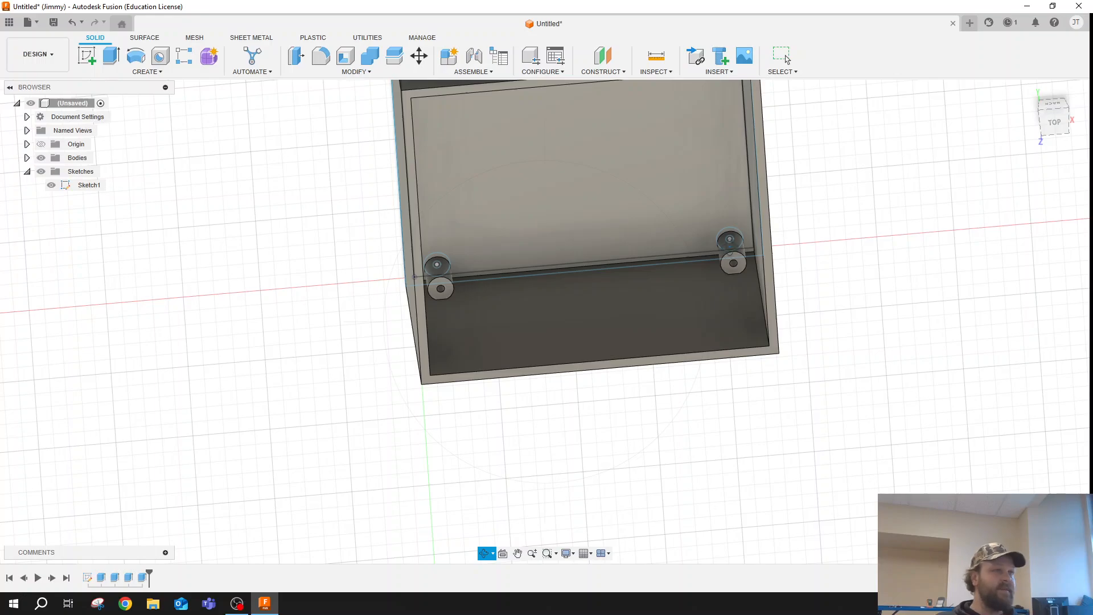
left_click_drag(777, 248, 773, 228)
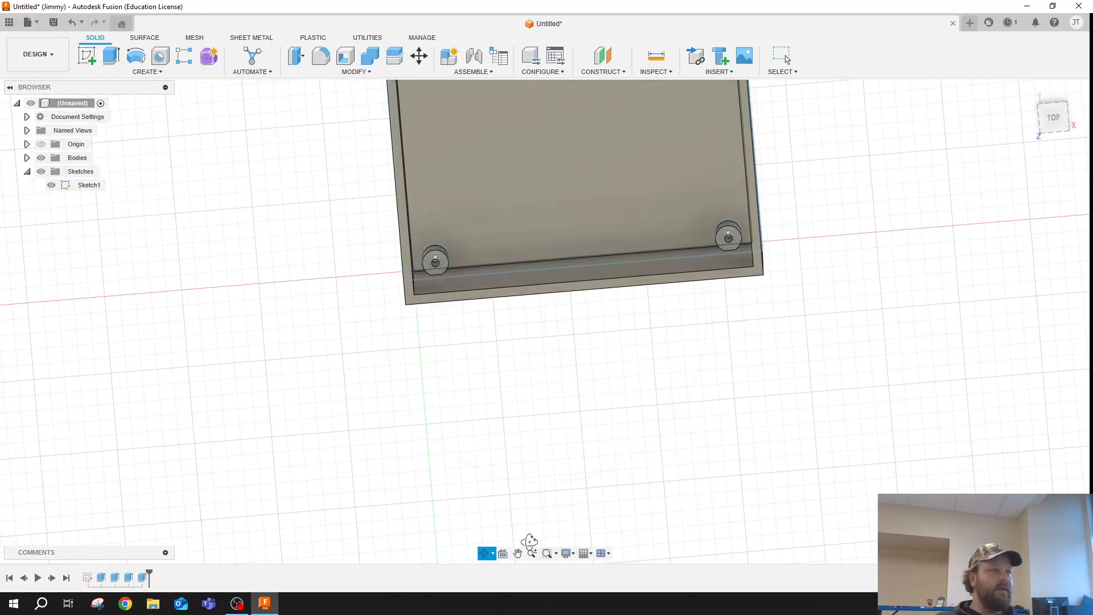
left_click(517, 553)
left_click_drag(583, 350, 519, 440)
left_click(484, 553)
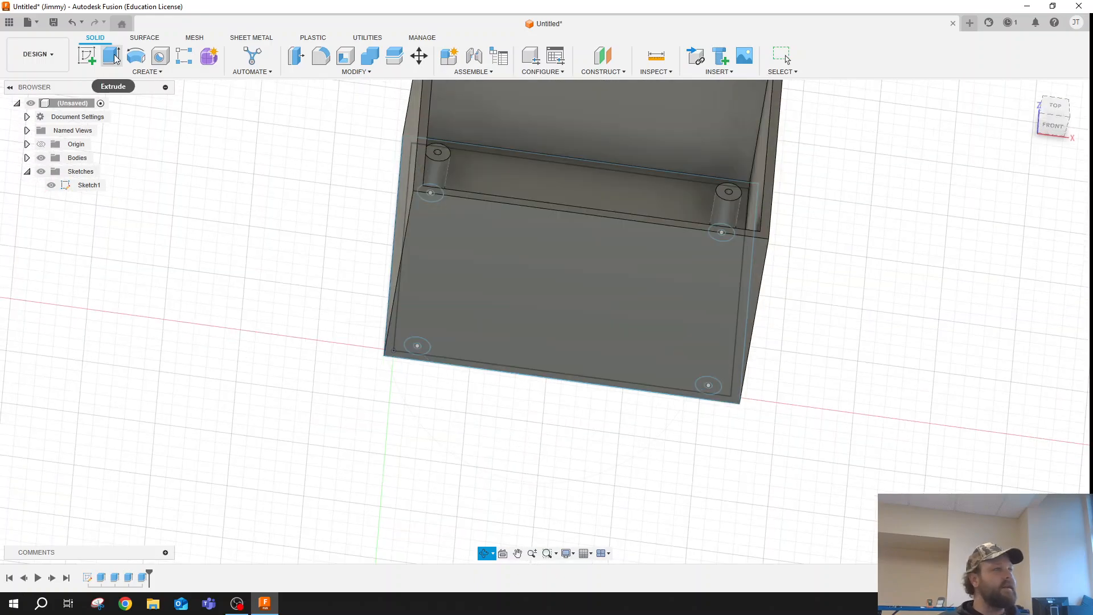
left_click(87, 55)
left_click(619, 290)
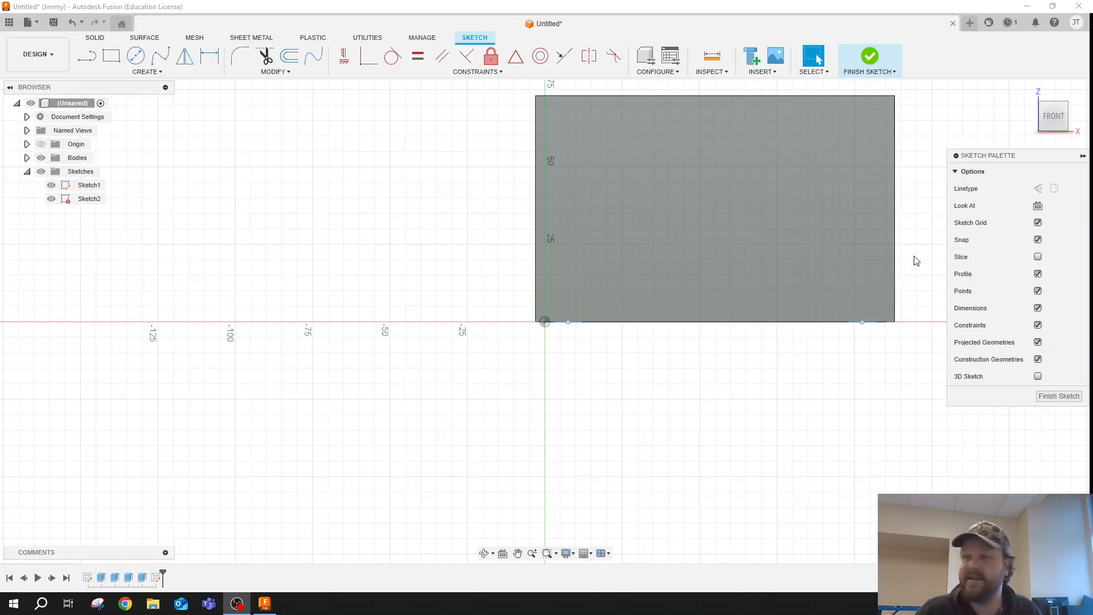
- Draw a 21 mm wide by 35 mm high rectangle from the front face's lower-left corner
left_click(111, 56)
left_click(545, 322)
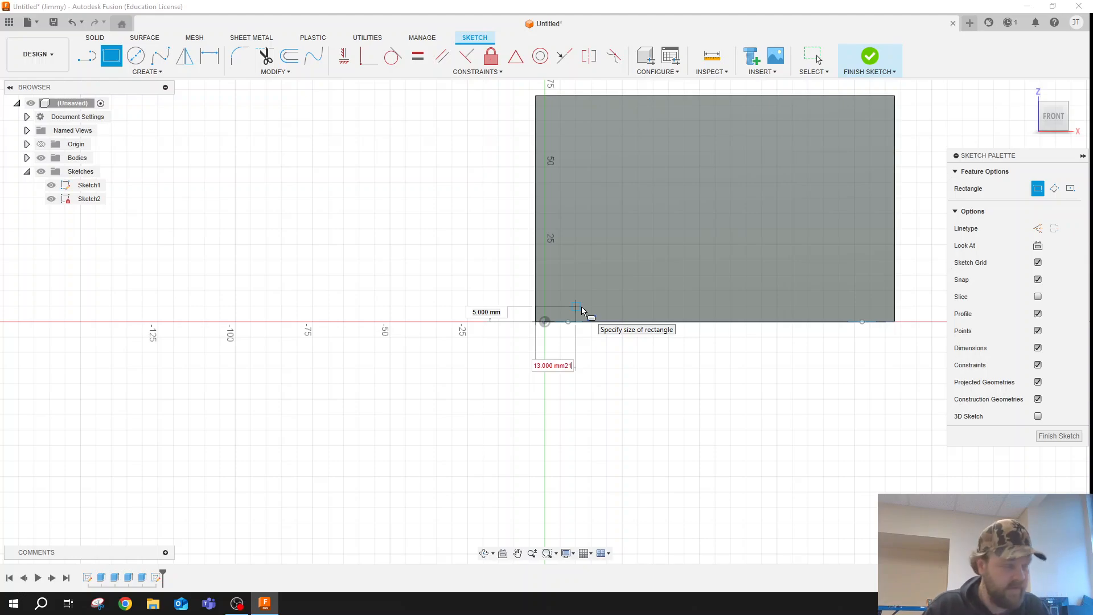
key("BackSpace")
key("BackSpace")
key("BackSpace")
key("BackSpace")
key("BackSpace")
key("BackSpace")
key("BackSpace")
key("BackSpace")
key("BackSpace")
key("BackSpace")
key("BackSpace")
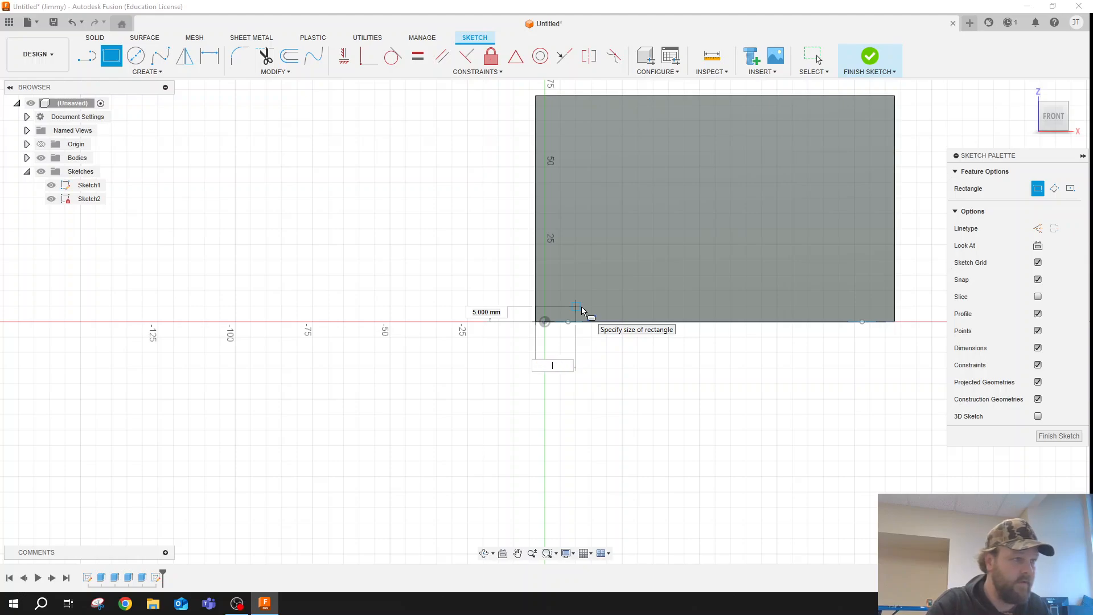
type("21")
key("Tab")
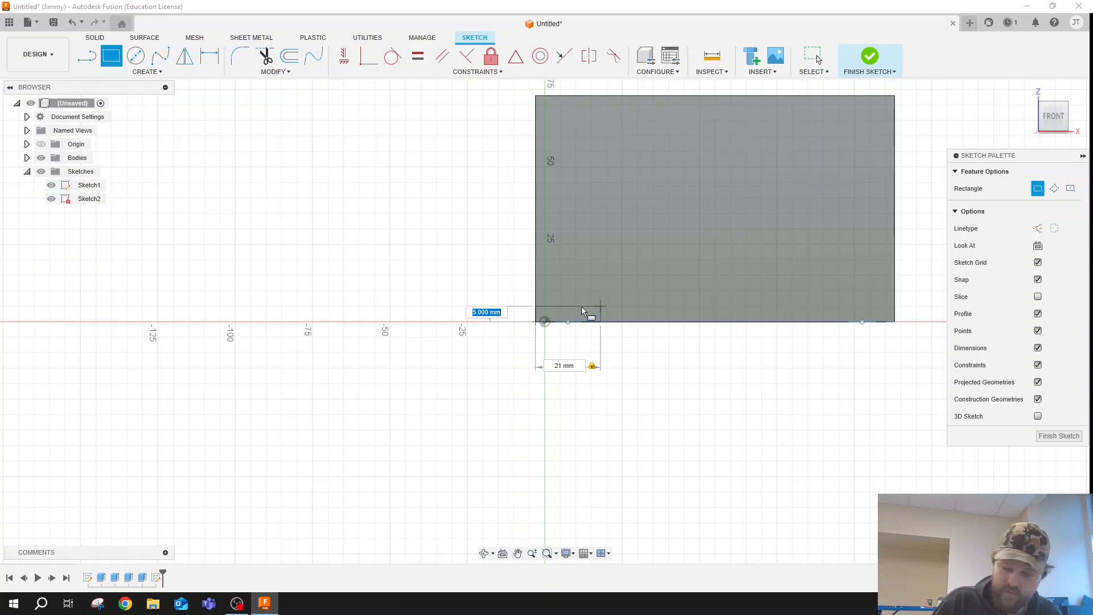
type("35")
key("Return")
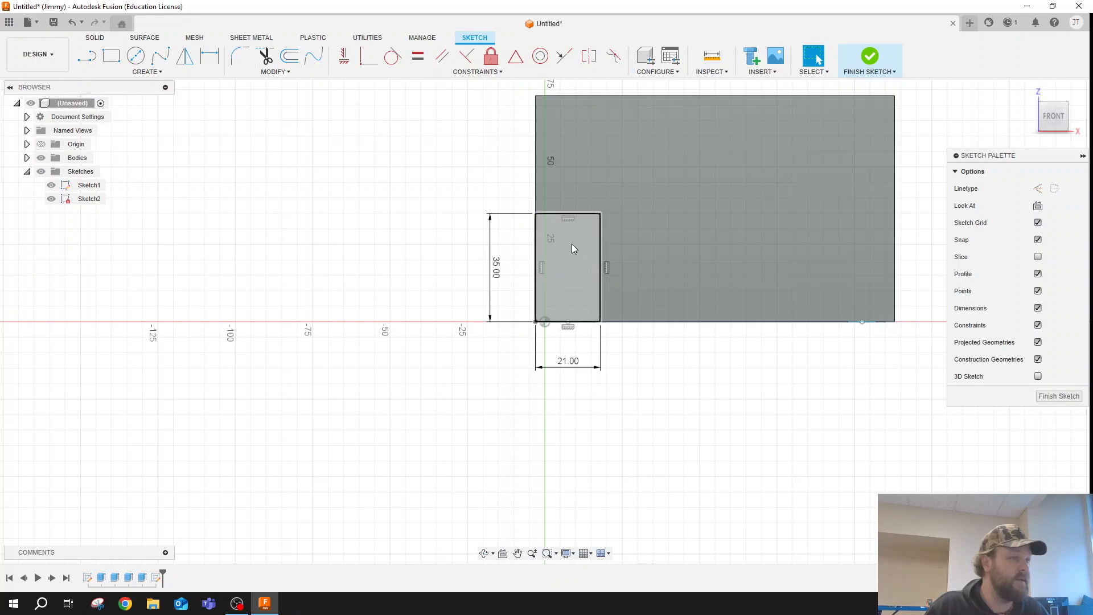
- Draw a second rectangle from the same lower-left corner, 53 mm wide and 23 mm high
left_click(117, 59)
left_click(536, 321)
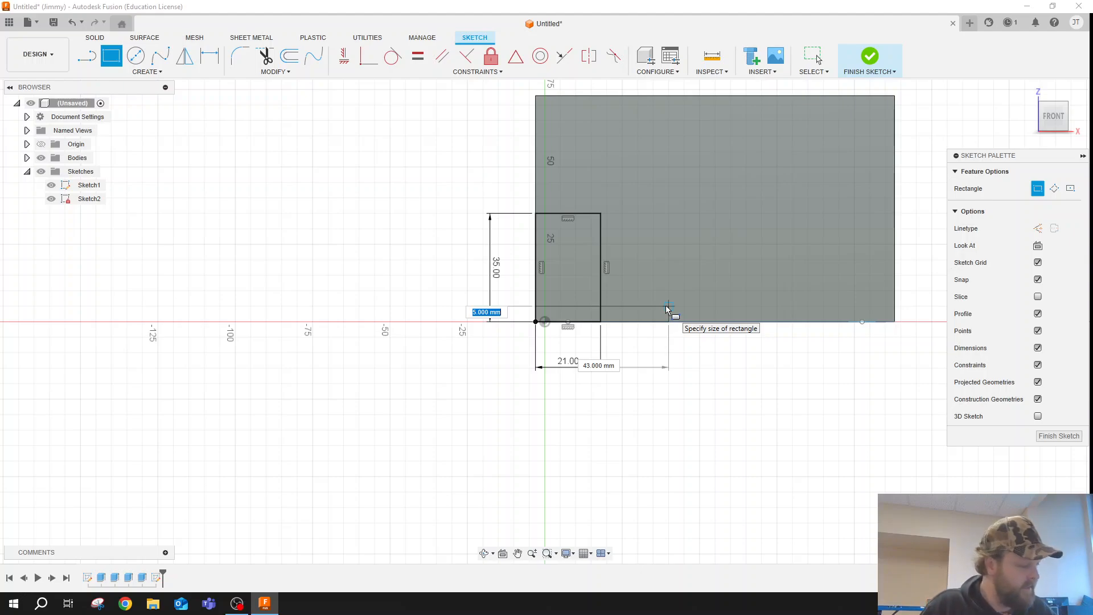
key("Tab")
type("53")
key("Tab")
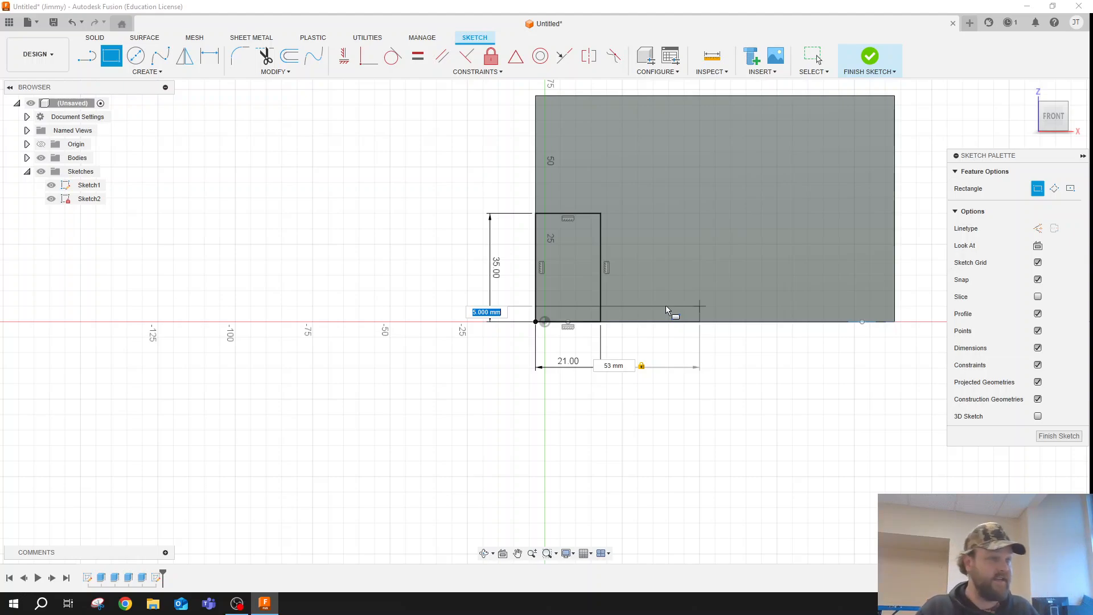
type("23")
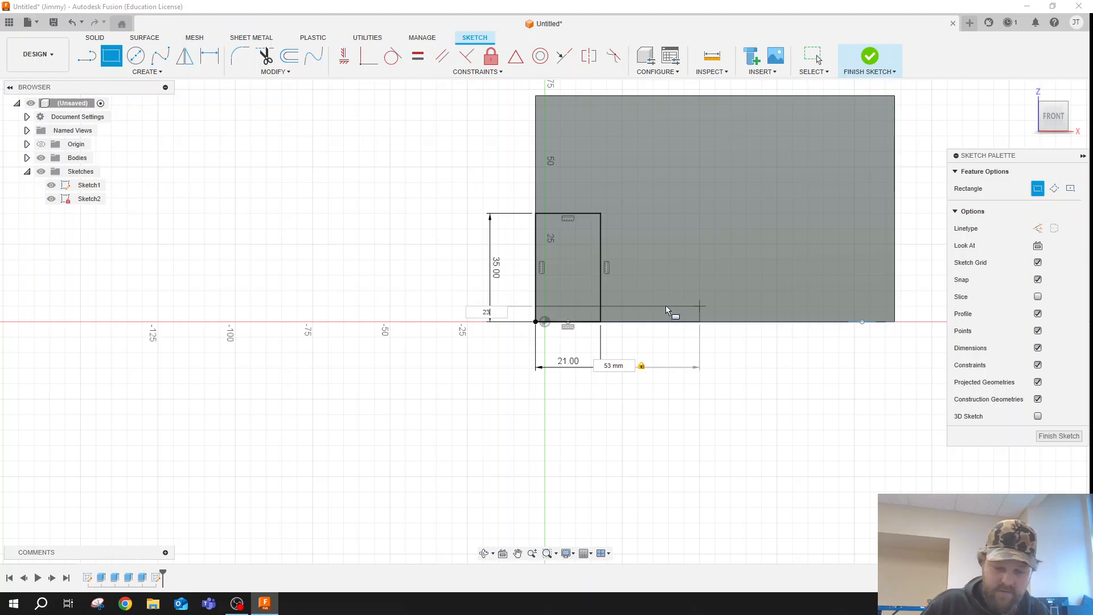
key("Return")
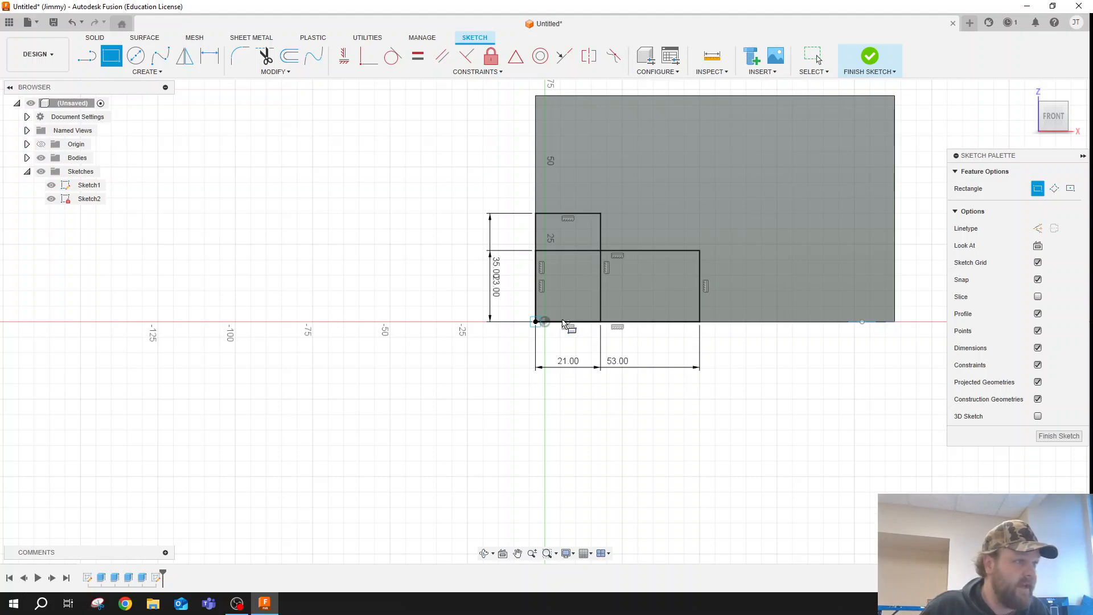
- Draw a third rectangle from the same corner, 53 mm wide and 35 mm high
left_click(535, 322)
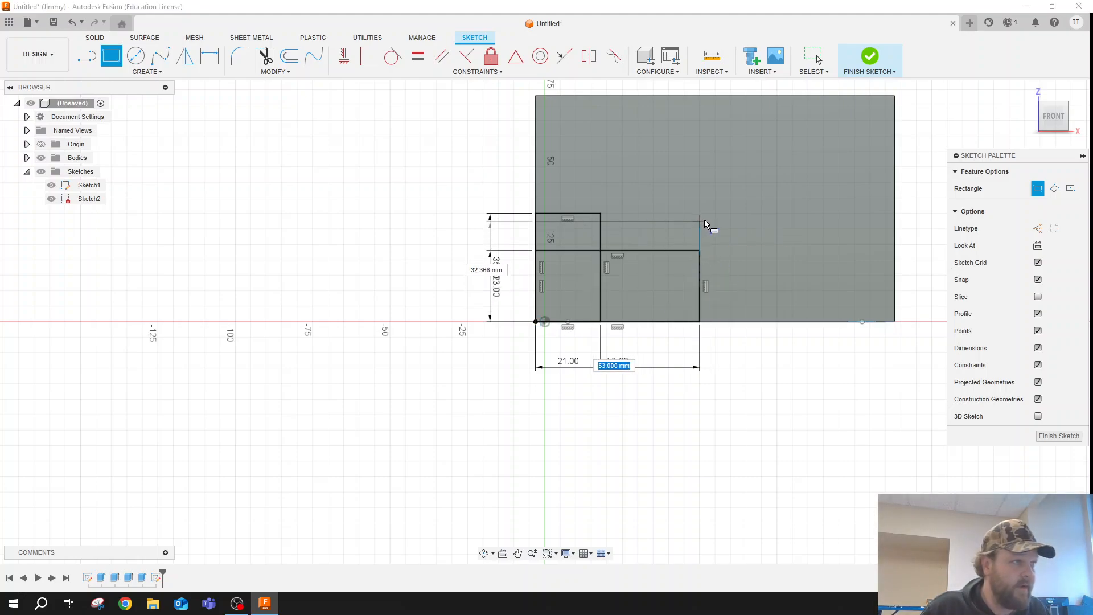
key("Tab")
type("35")
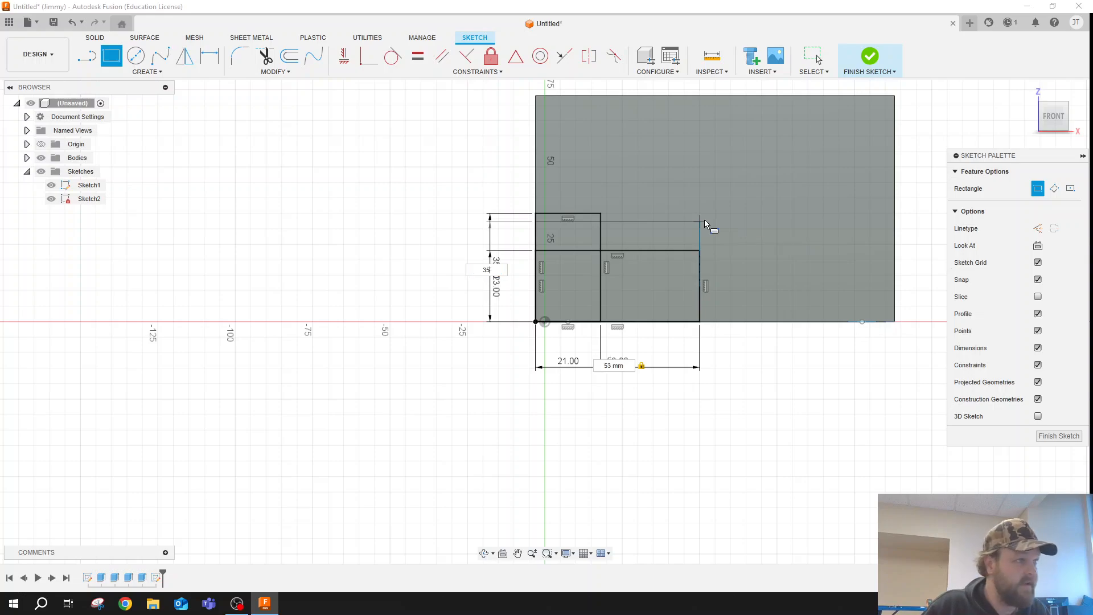
key("Return")
key("Escape")
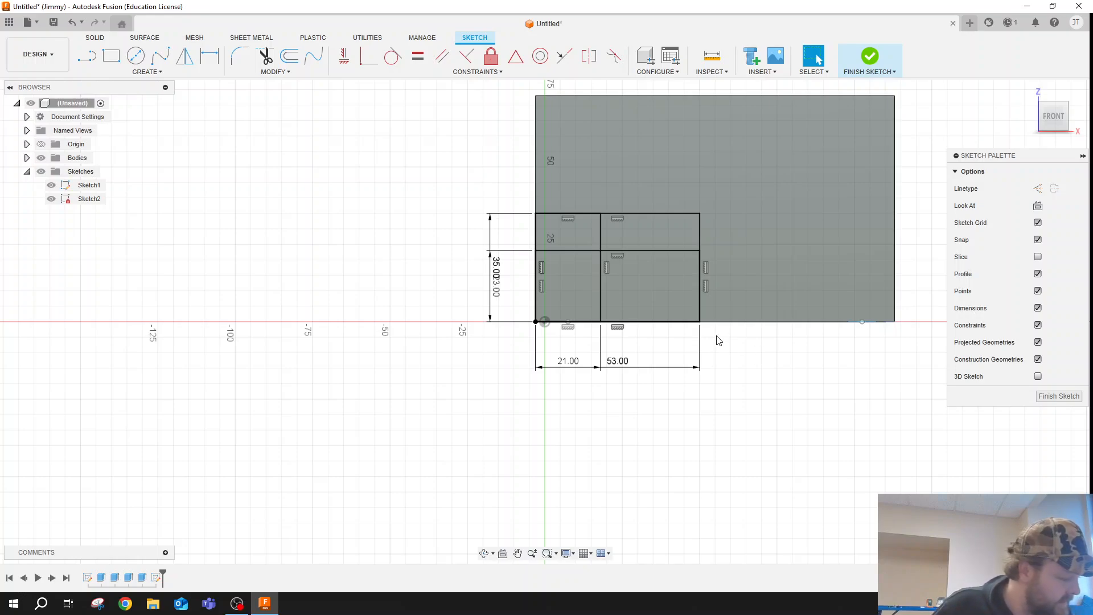
- Set the height of the 23 mm high rectangle to 36 mm
left_click(696, 254)
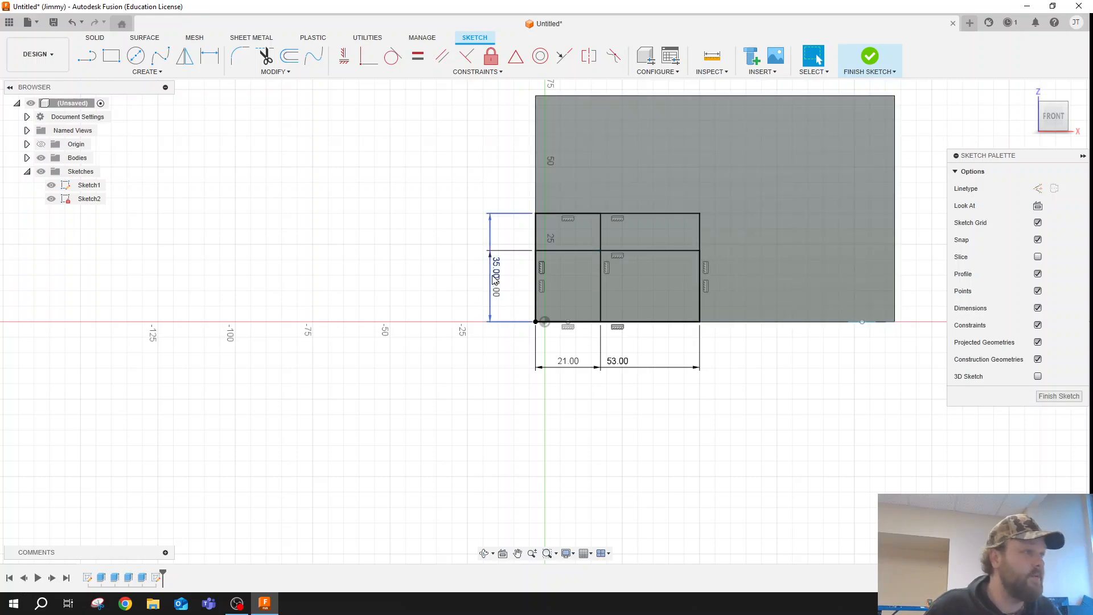
left_click(496, 288)
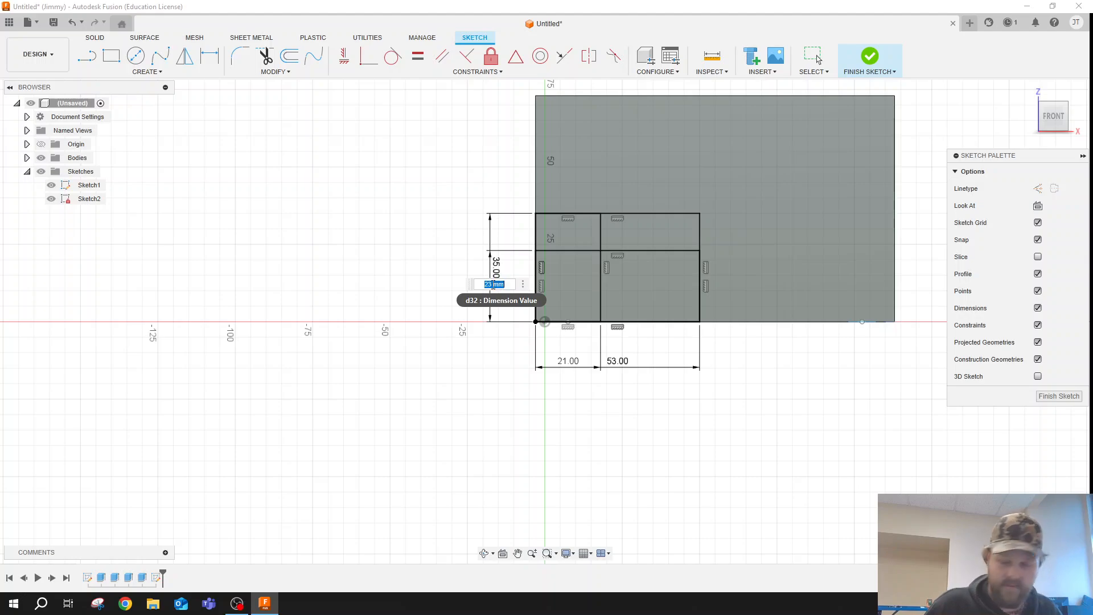
type("35")
key("Return")
- Set the height of the third rectangle, the other one 53 mm wide, to 38 mm
double_click(499, 269)
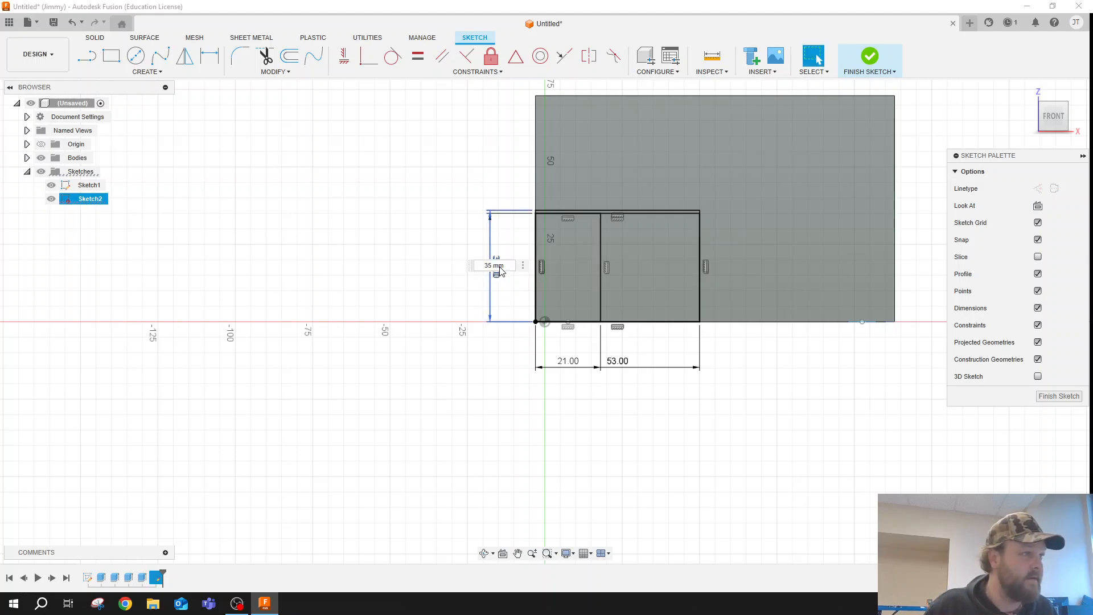
type("38")
key("Return")
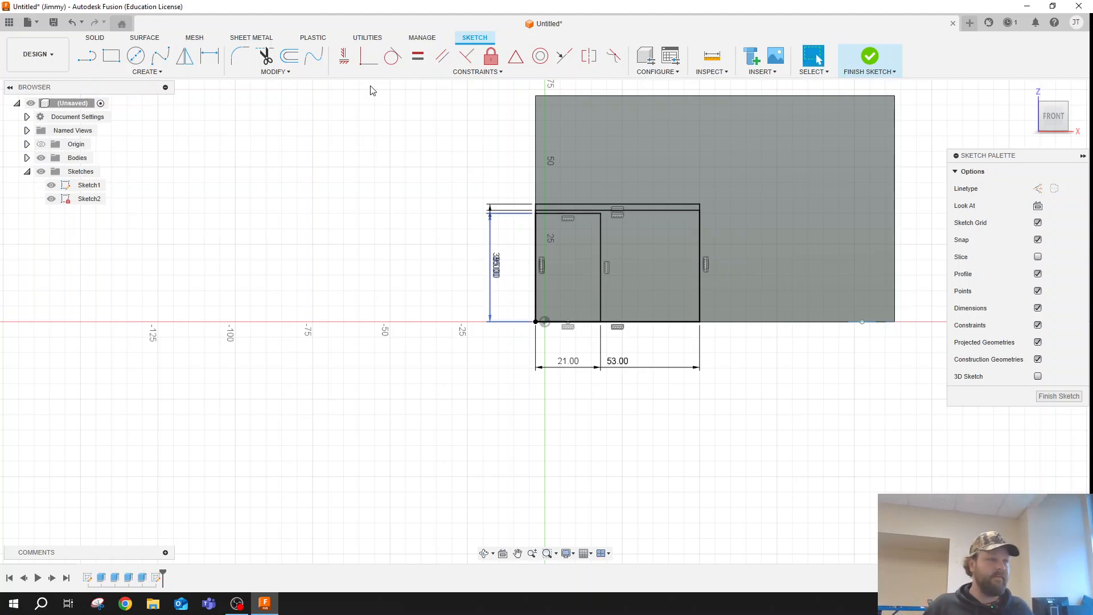
- Set the height of the shorter 53 mm wide rectangle to 26 mm, leaving the 21 mm wide rectangle at 35 mm
scroll(496, 262, "up", 3)
scroll(495, 262, "up", 1)
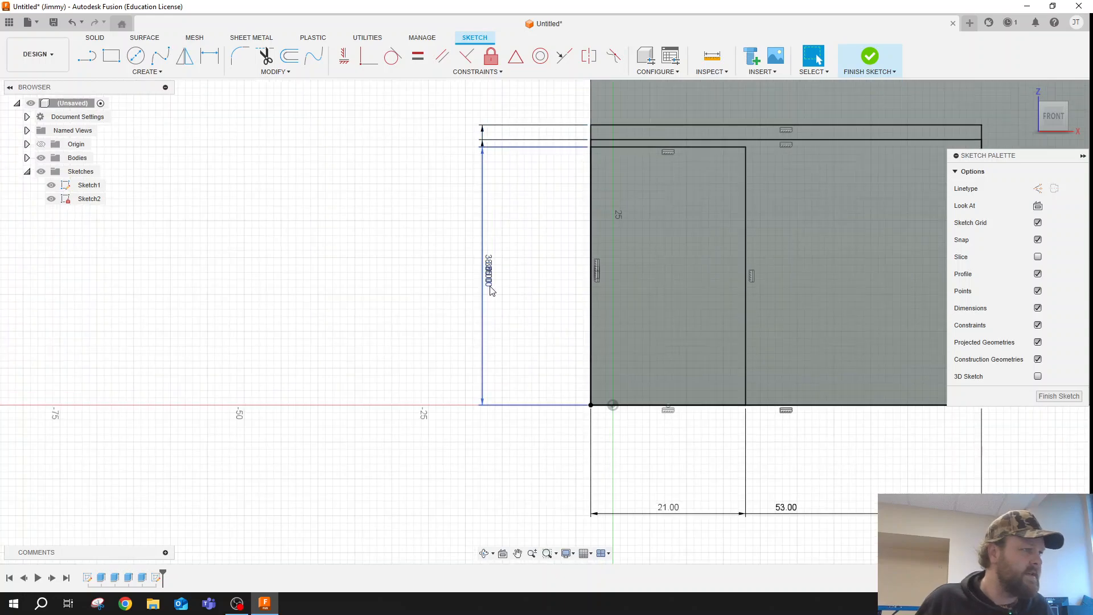
double_click(490, 270)
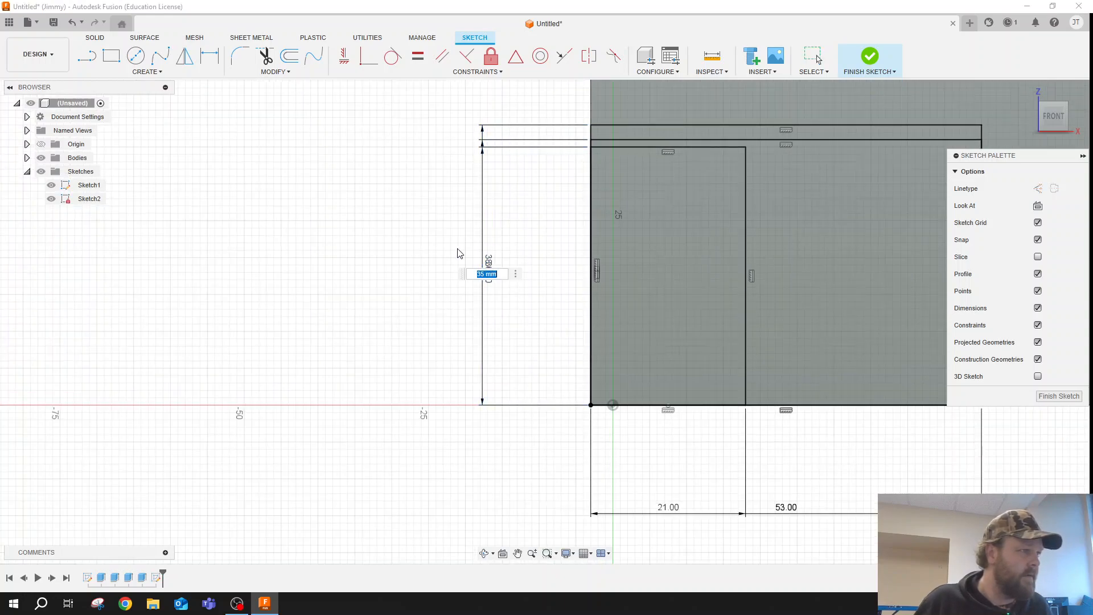
scroll(490, 265, "up", 3)
scroll(490, 266, "up", 2)
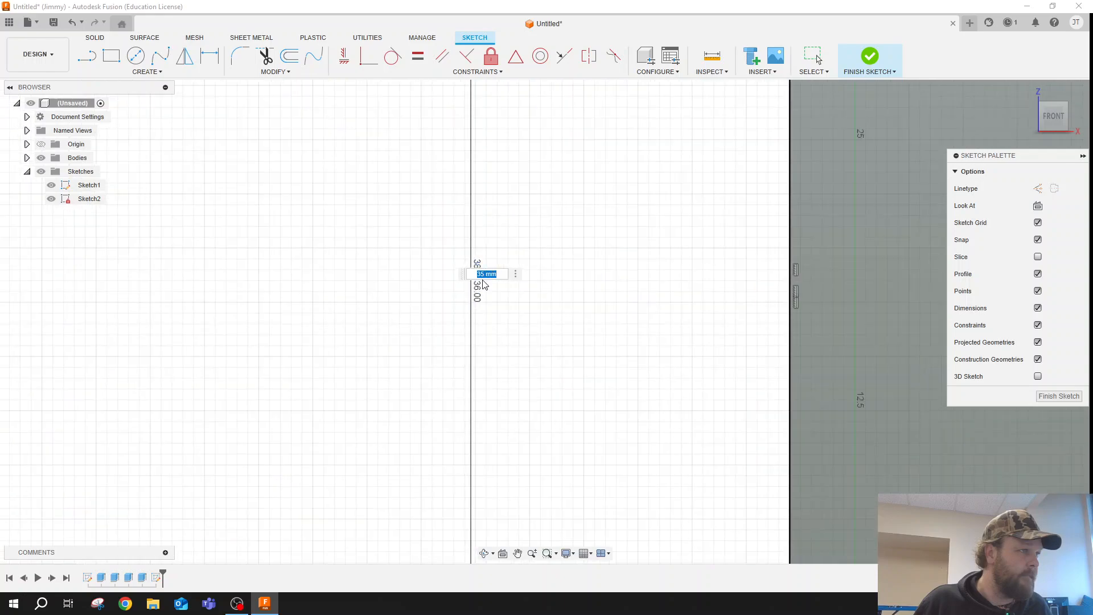
key("Escape")
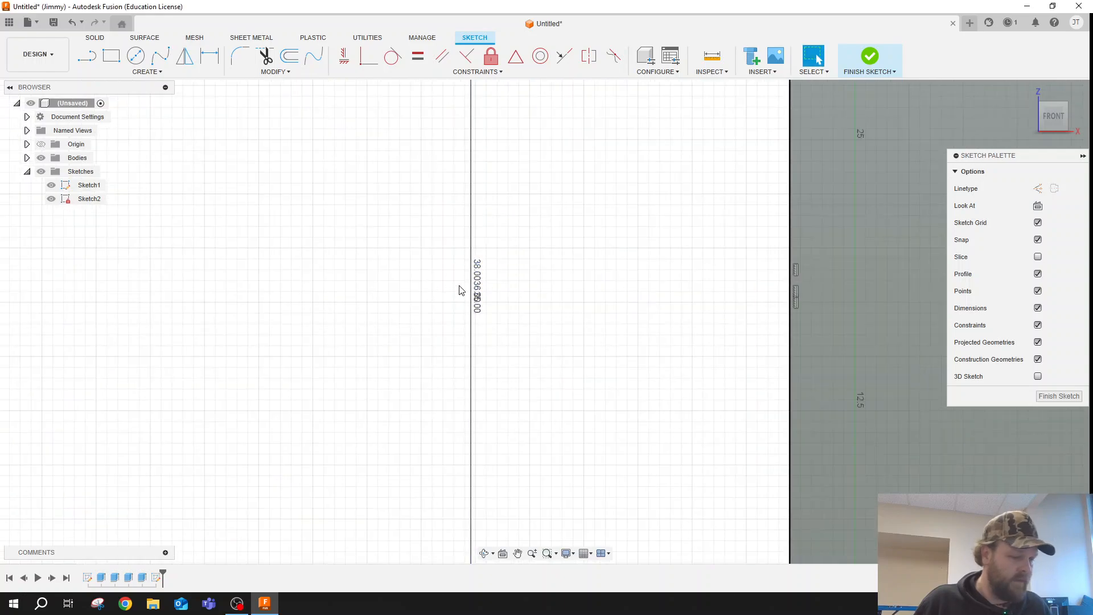
double_click(481, 311)
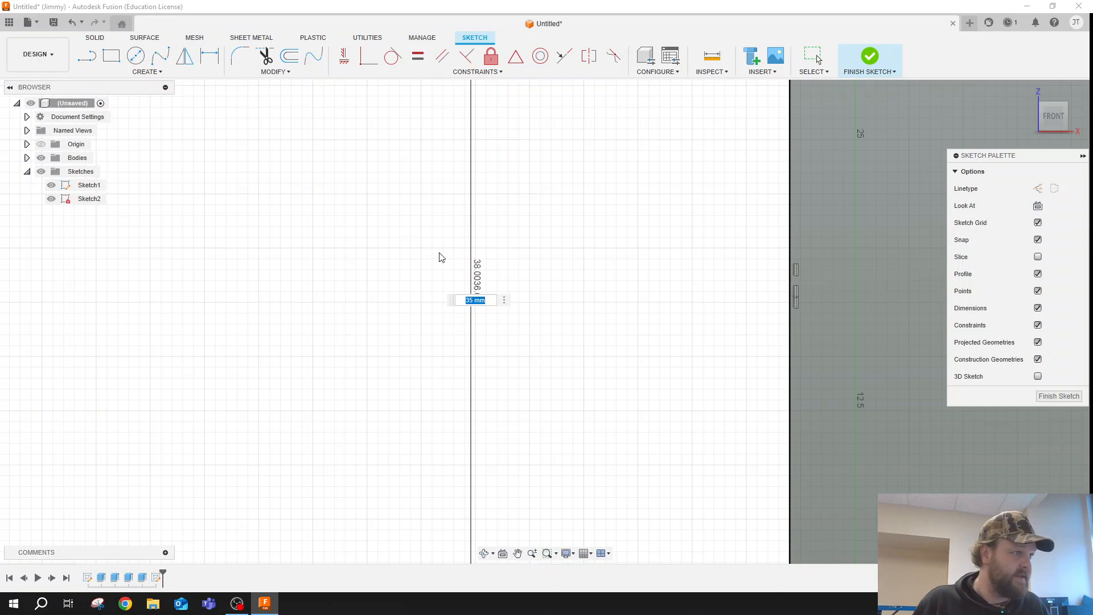
key("Return")
double_click(478, 294)
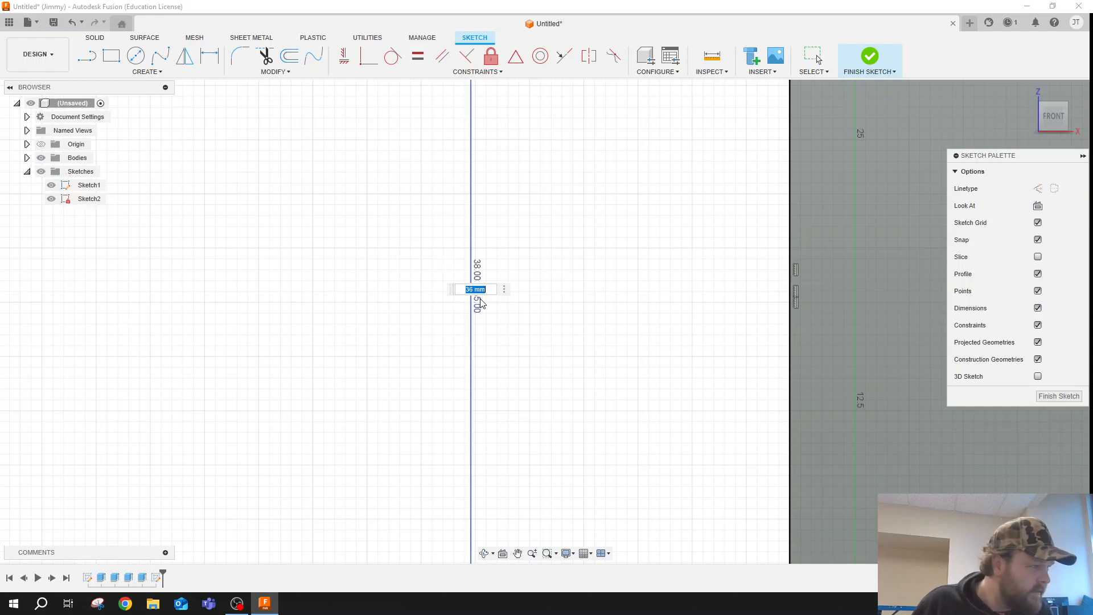
type("26")
key("Return")
- Draw a rectangle 85 mm wide and 31 mm high from the face's lower-left corner
scroll(425, 249, "down", 5)
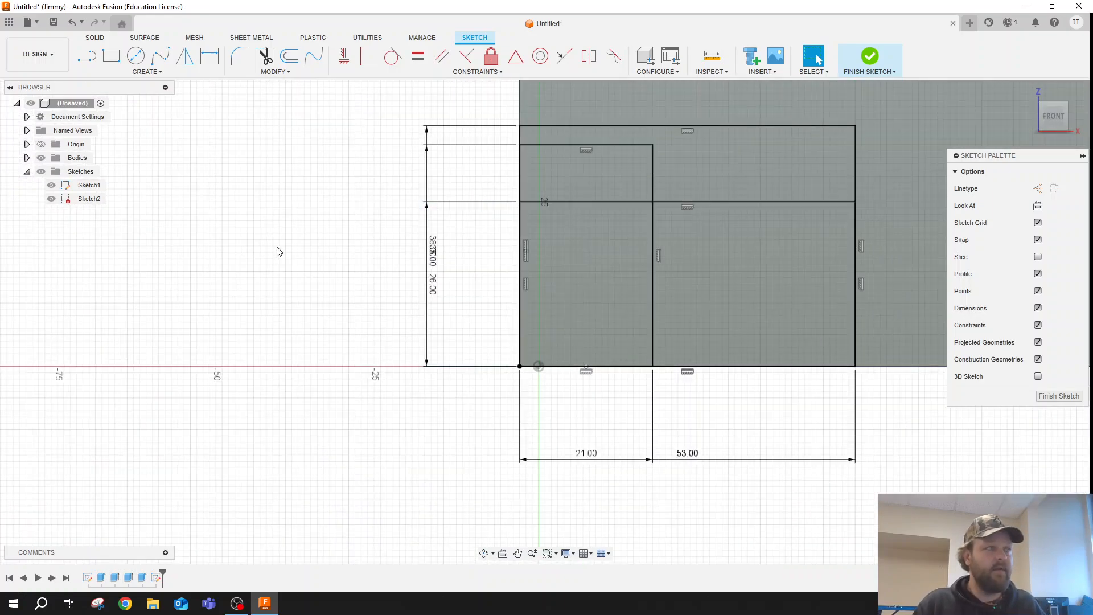
scroll(319, 234, "down", 2)
scroll(455, 211, "up", 1)
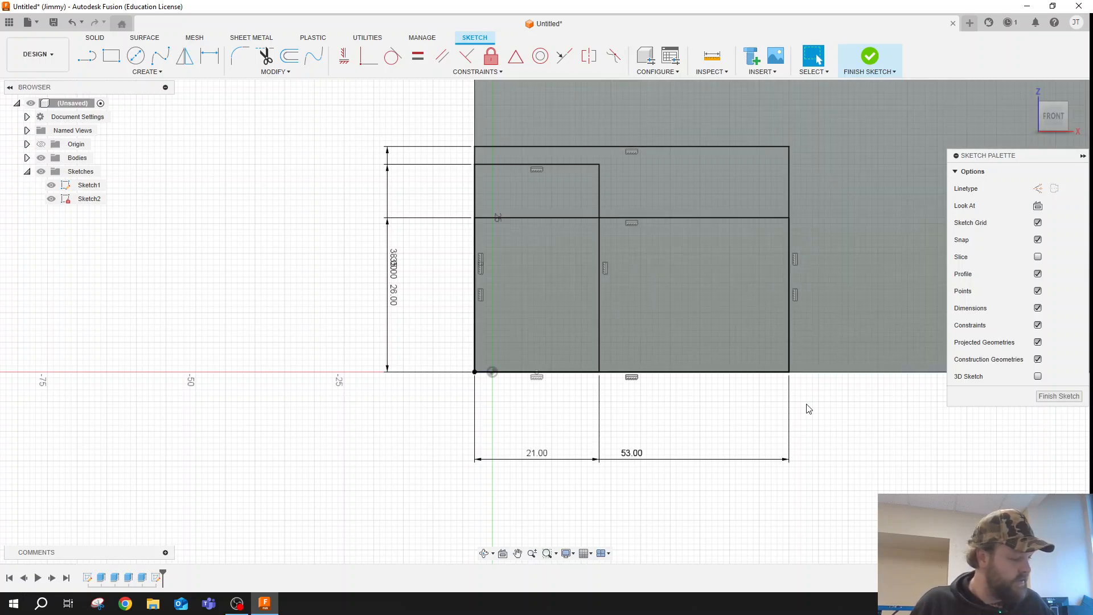
left_click(518, 553)
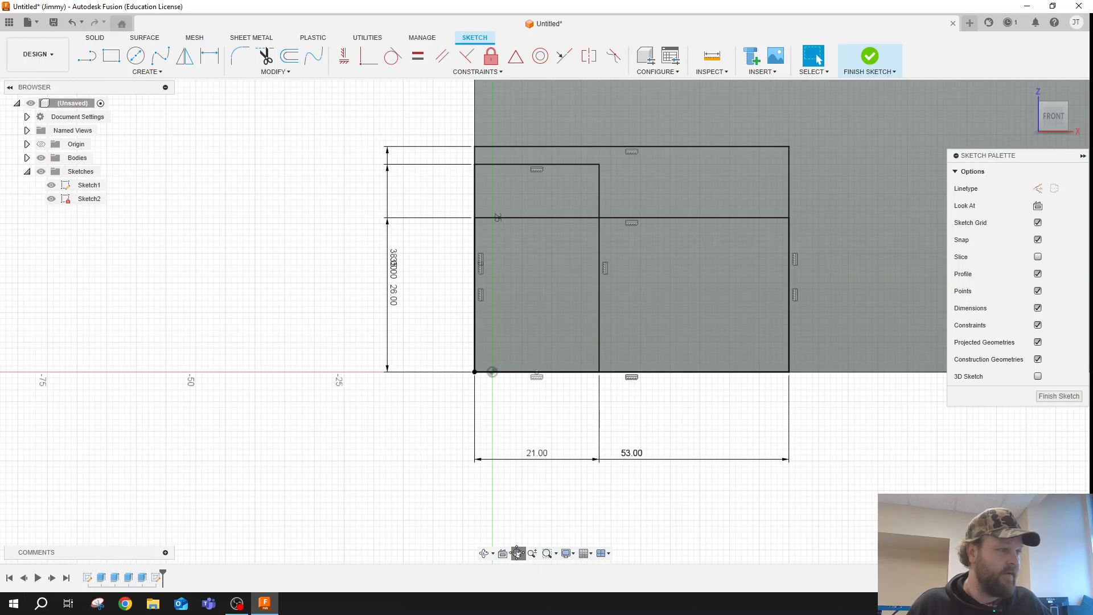
left_click_drag(685, 512, 468, 515)
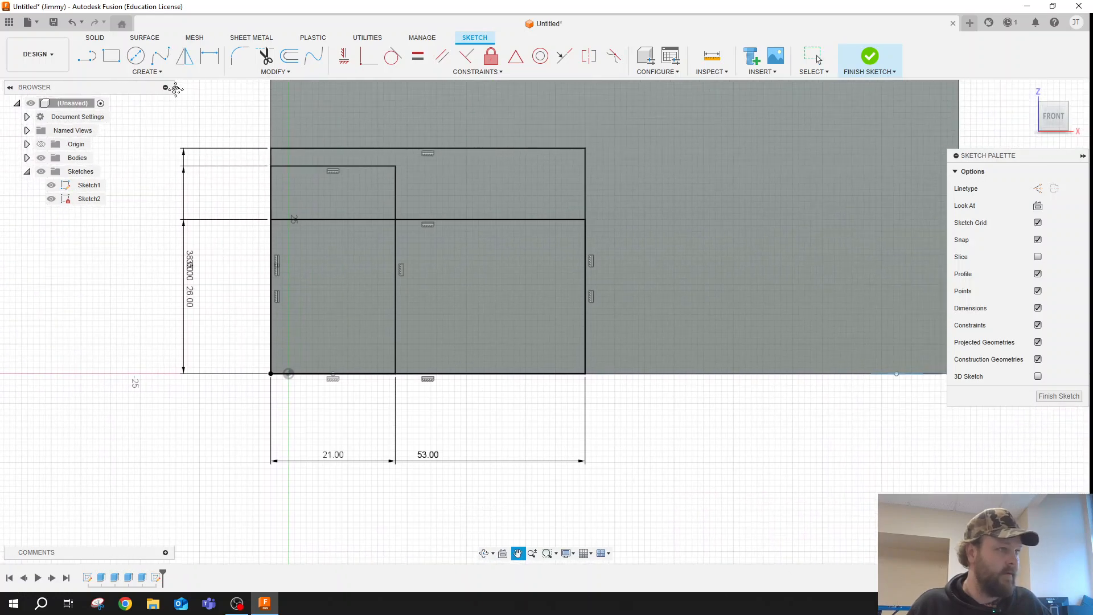
left_click(111, 55)
left_click(272, 374)
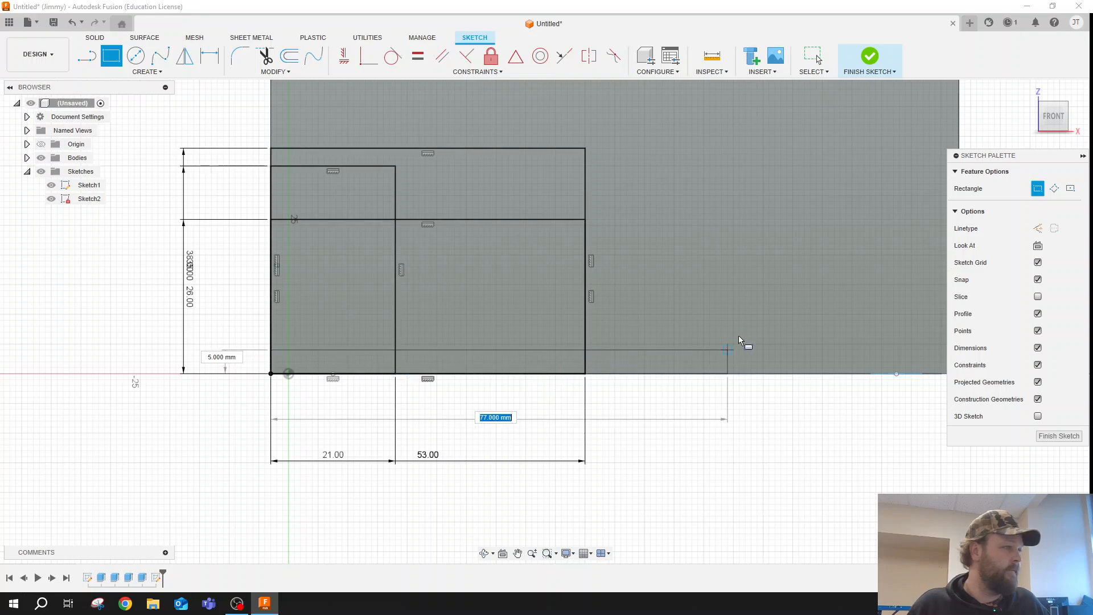
type("3")
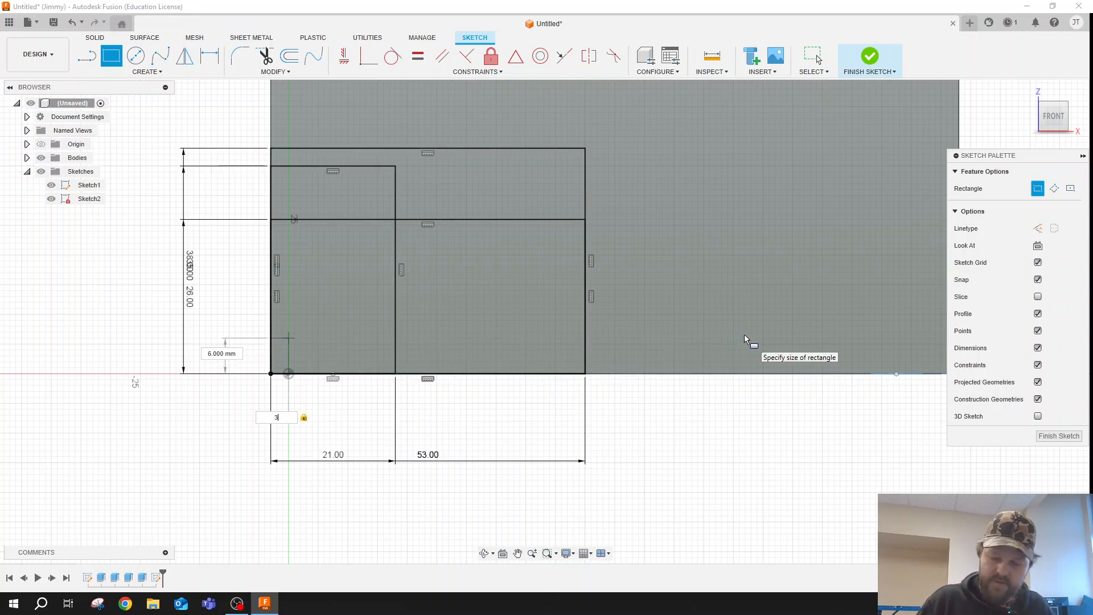
type("85")
key("Tab")
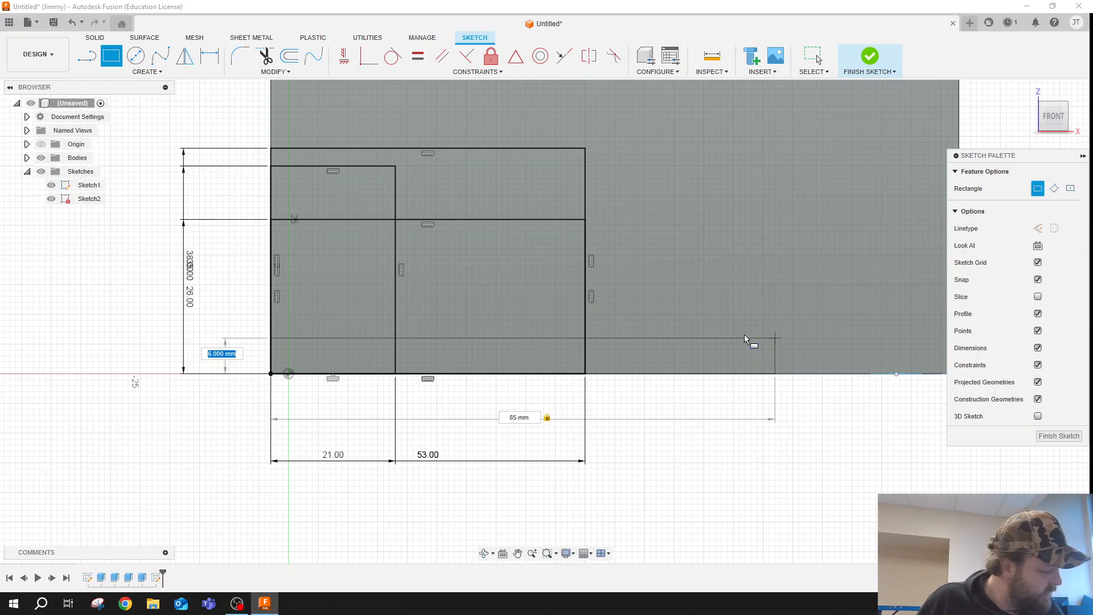
type("31")
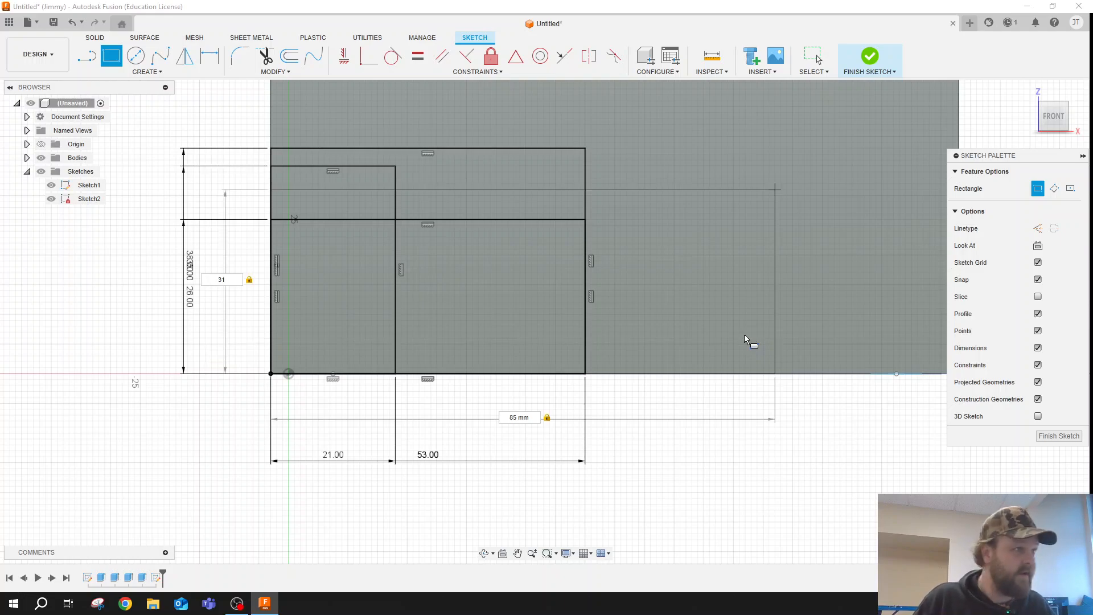
key("Return")
key("Escape")
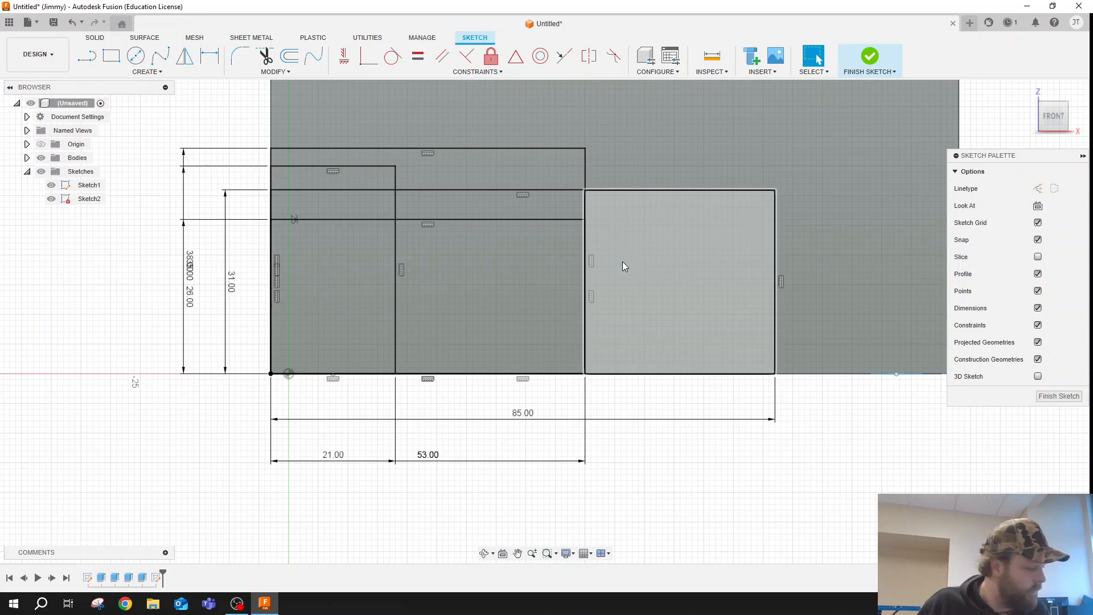
- Draw an 11 mm diameter circle centred on the upper-right corner of the 21 by 35 mm rectangle
left_click(134, 59)
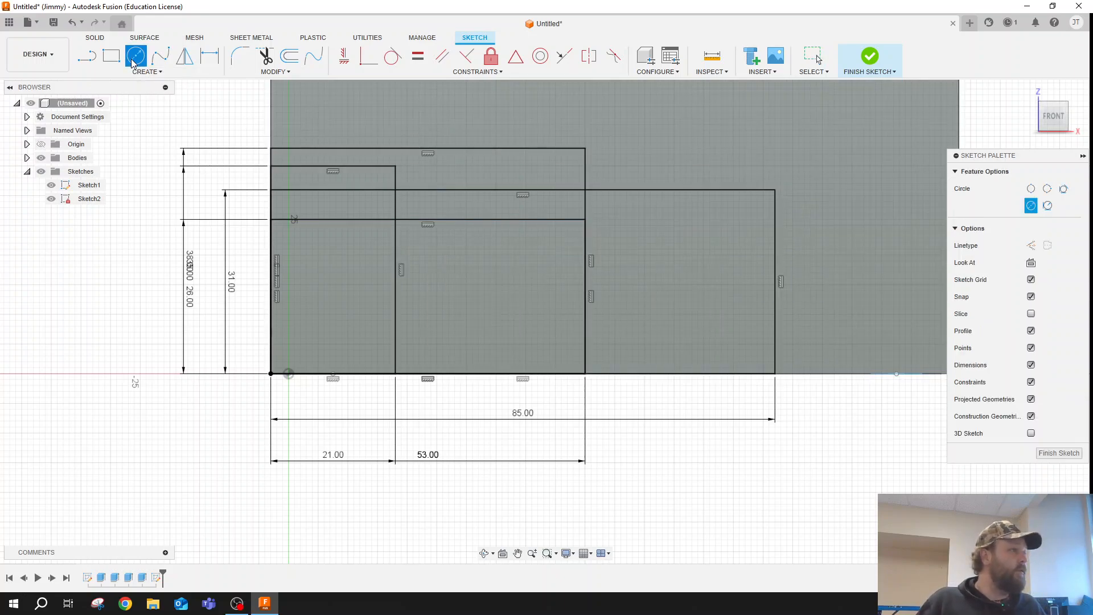
left_click(395, 167)
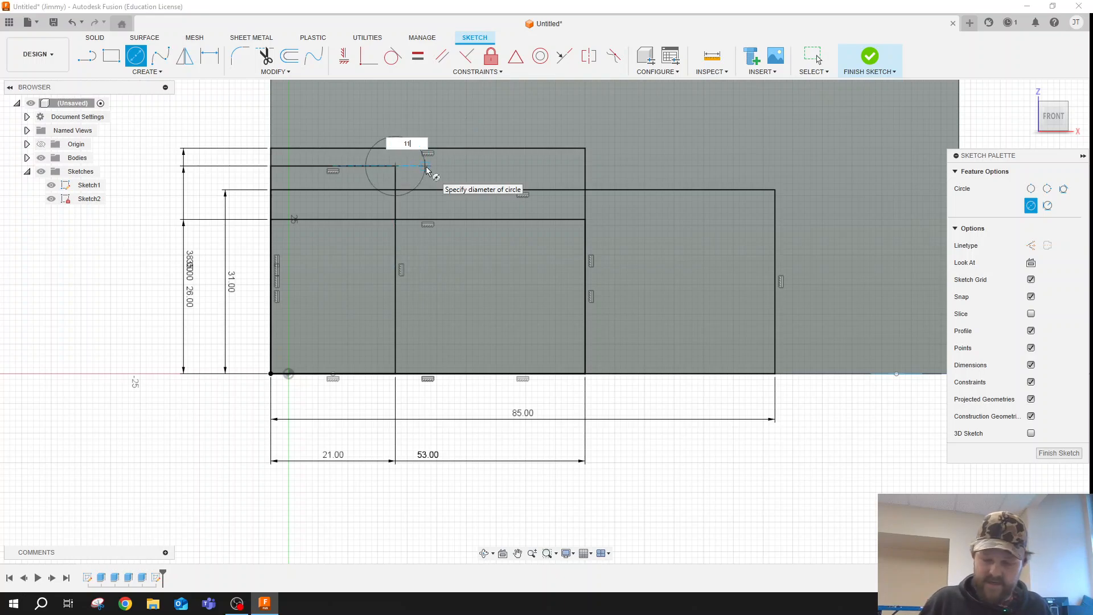
key("Return")
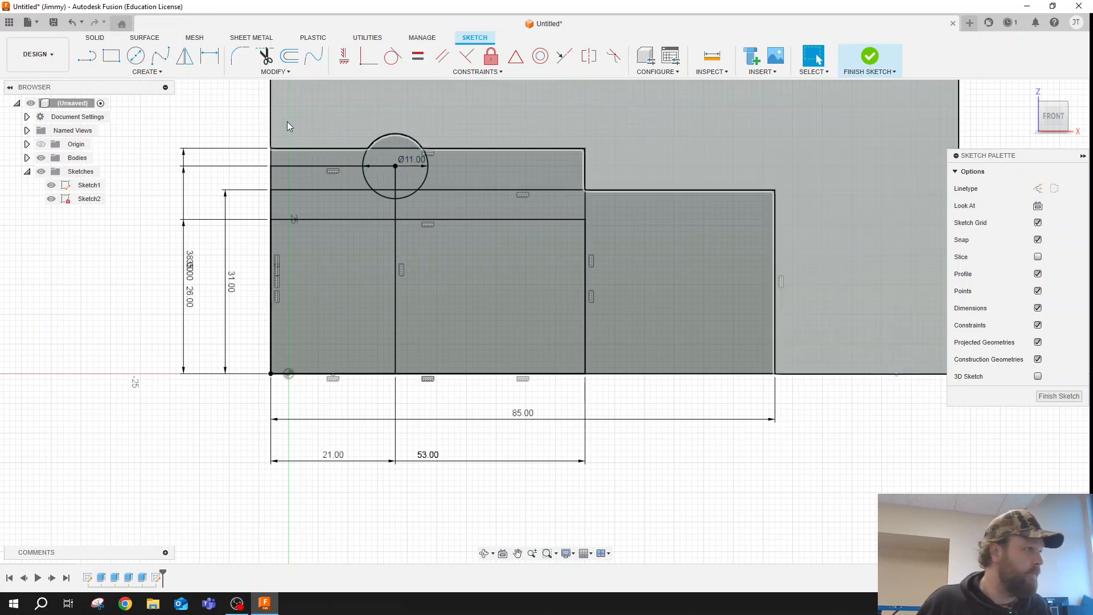
- Draw an 8 mm diameter circle centred on the upper-right corner of the 53 by 38 mm rectangle
left_click(132, 58)
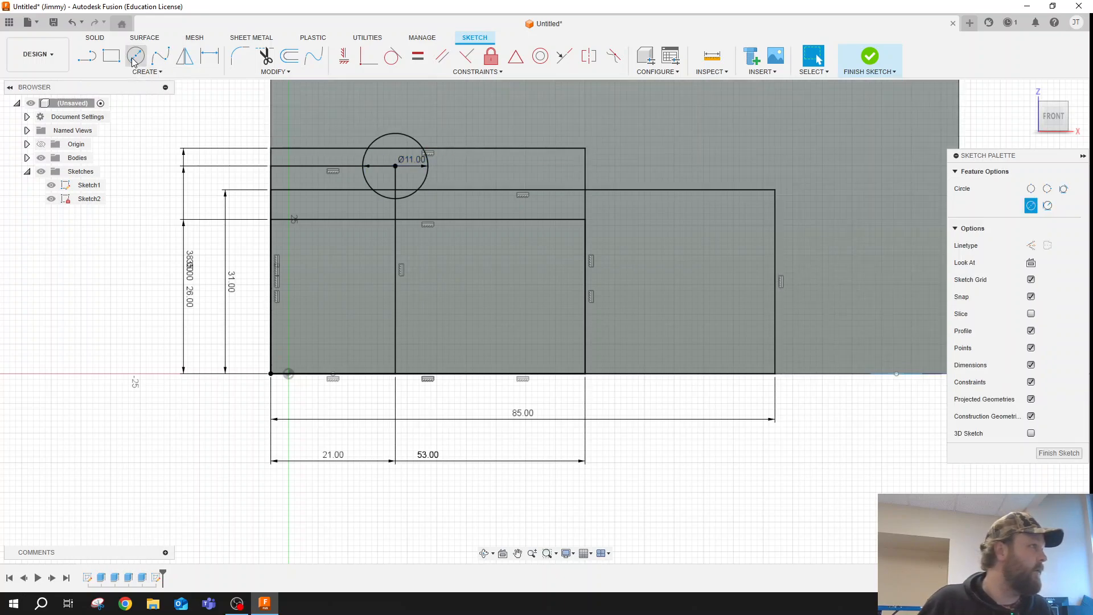
left_click(585, 148)
type("8")
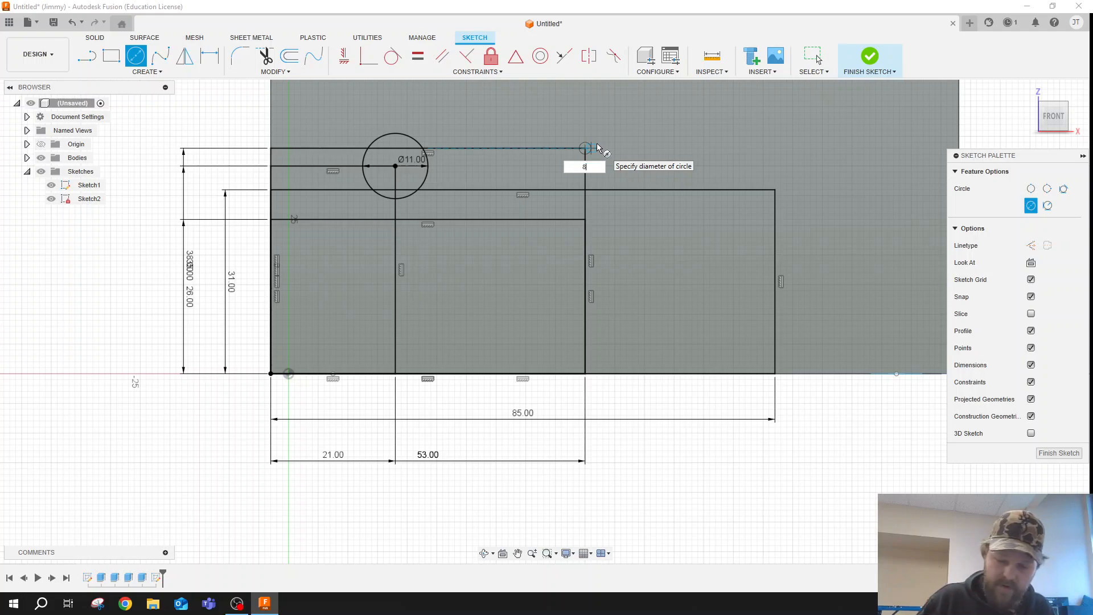
key("Return")
- Draw a 7 mm diameter circle centred on the upper-right corner of the 53 by 26 mm rectangle
left_click(135, 56)
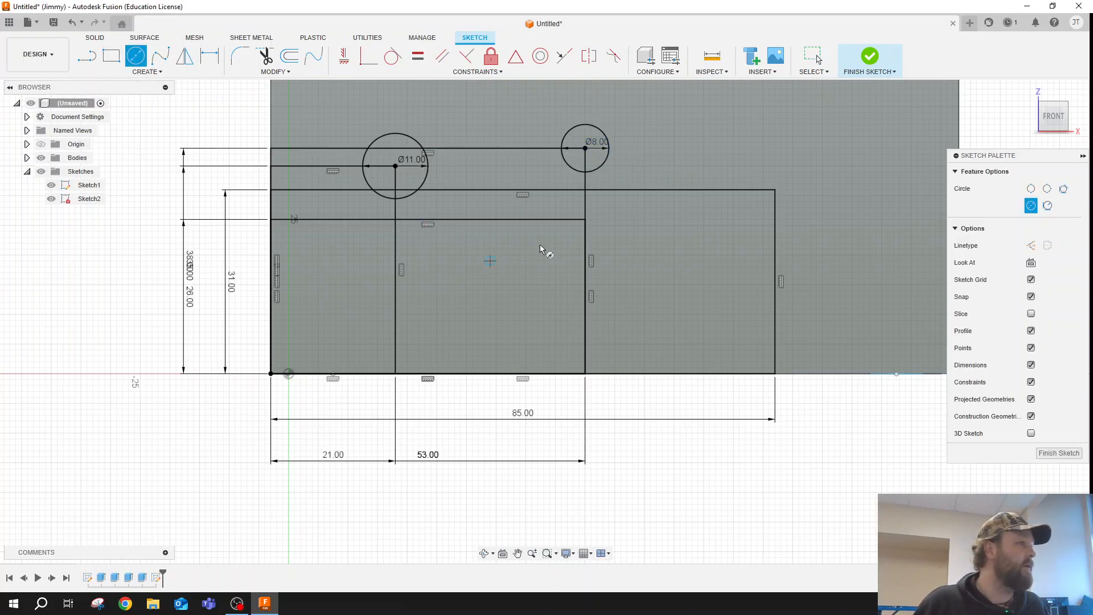
left_click(585, 220)
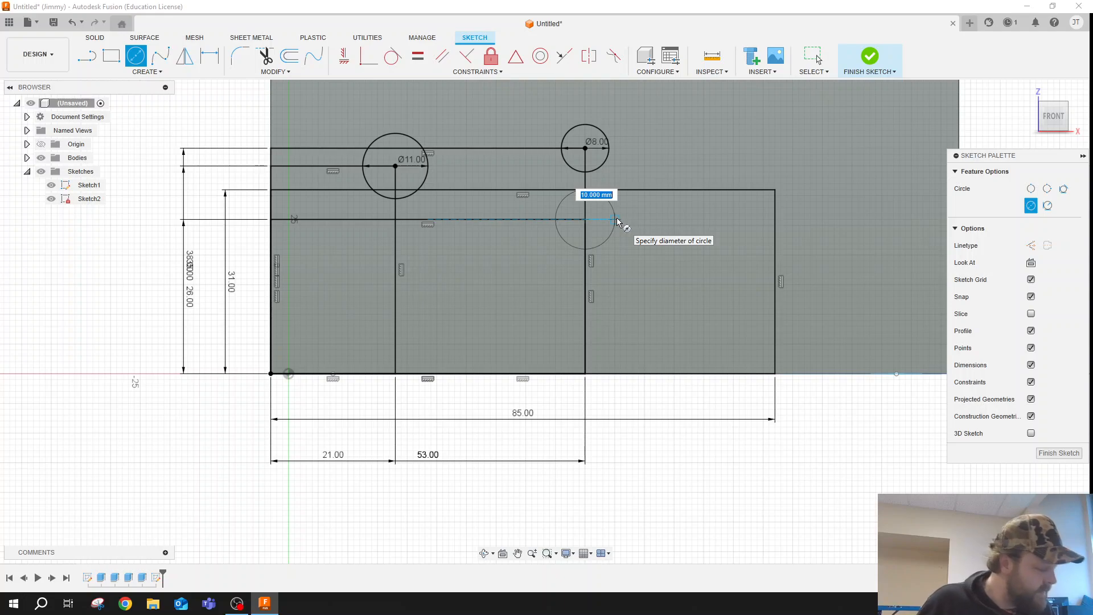
type("7")
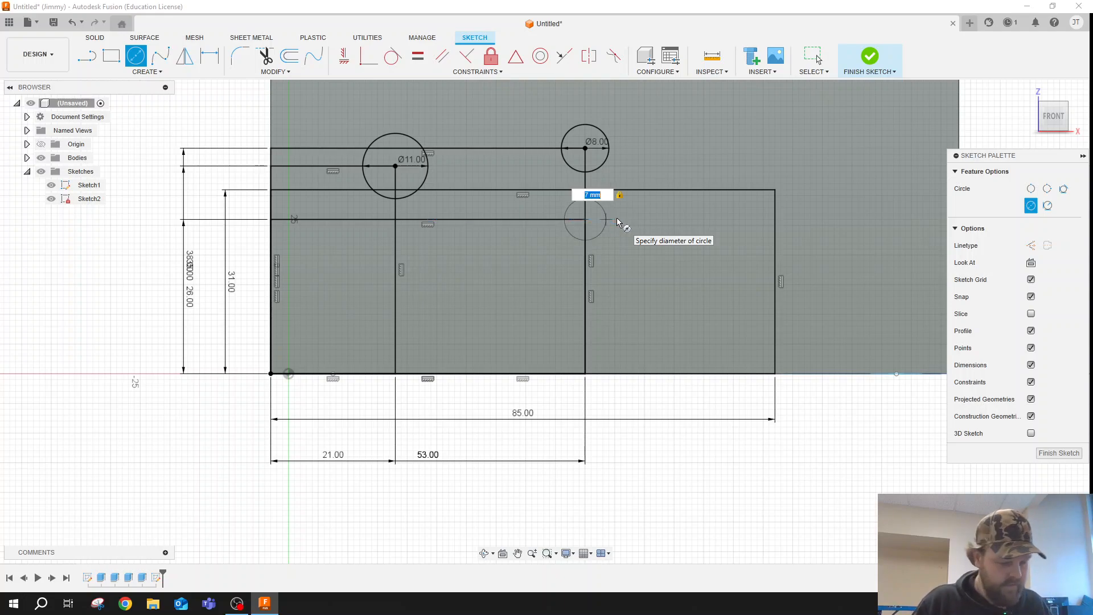
key("Return")
- Draw a 13 mm diameter circle centred on the upper-right corner of the 85 by 31 mm rectangle
left_click(142, 63)
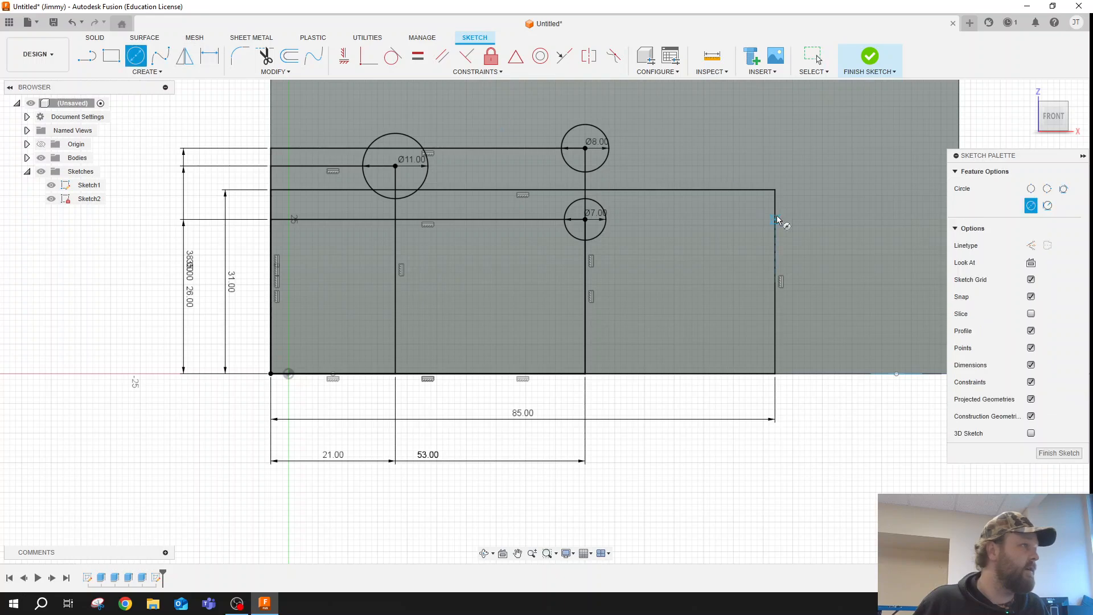
left_click(775, 190)
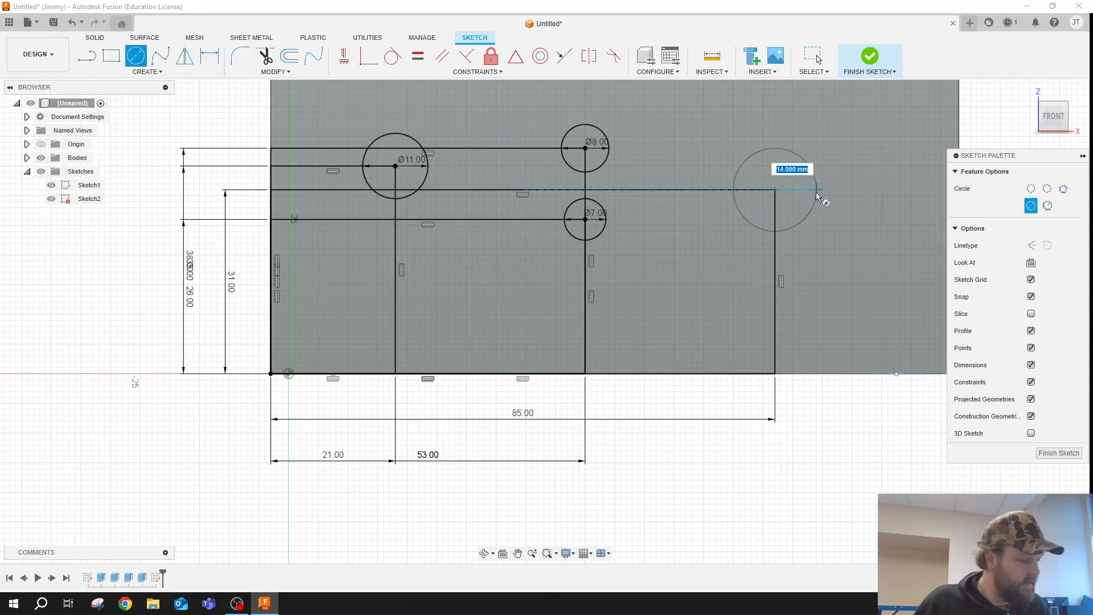
type("13")
key("Return")
key("Escape")
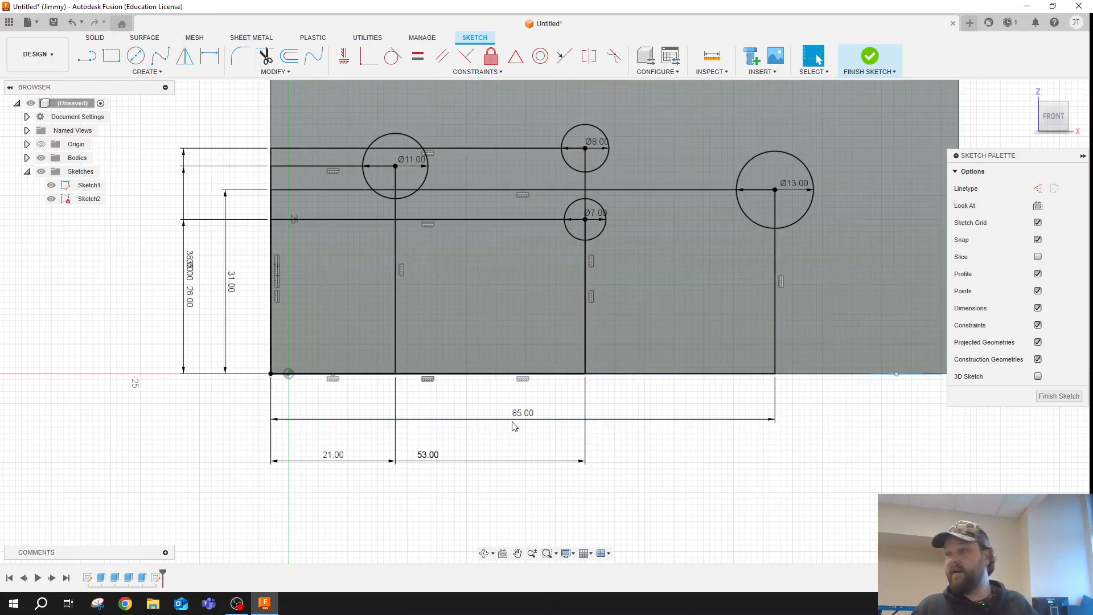
- Delete all the lines of the locating rectangles, keeping only the four circles in the front face sketch
left_click(776, 284)
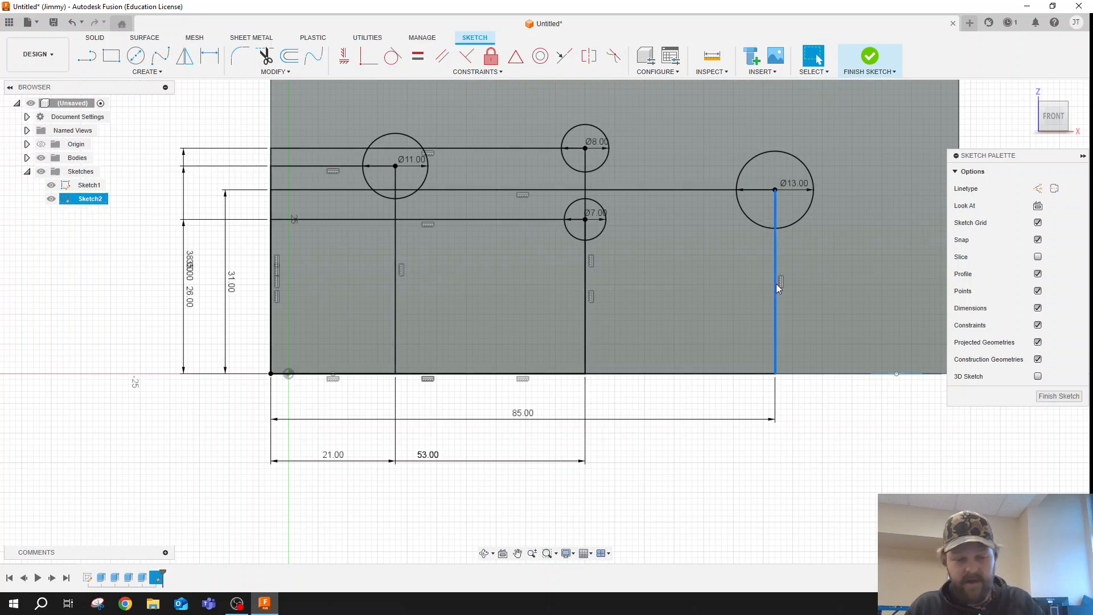
key("Delete")
left_click(703, 189)
key("Delete")
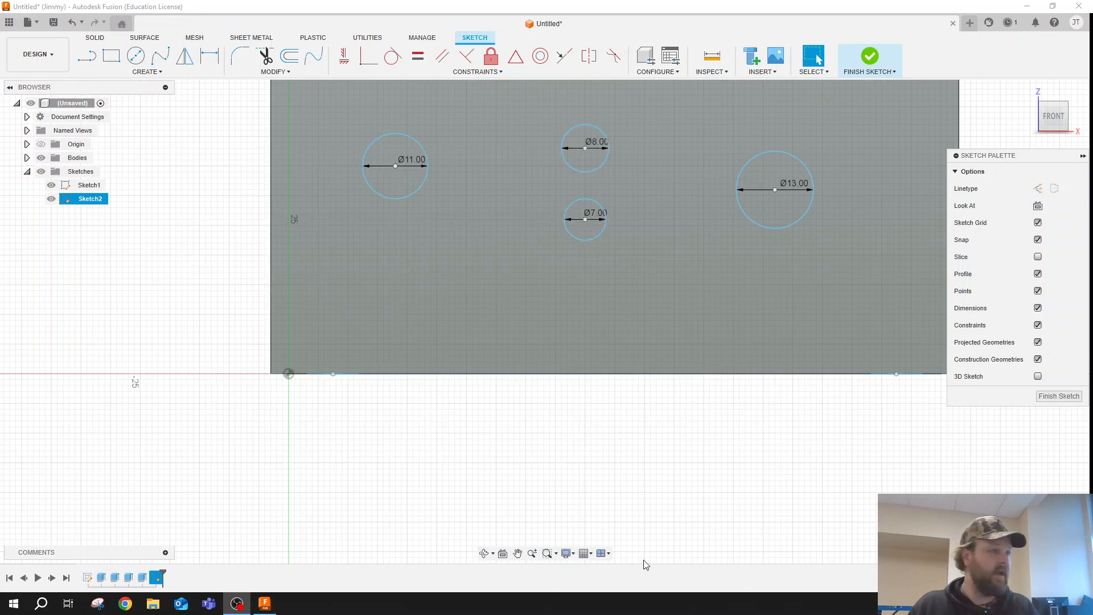
- Extrude the four circles on the front face by -3 mm as a cut through the wall
left_click(518, 553)
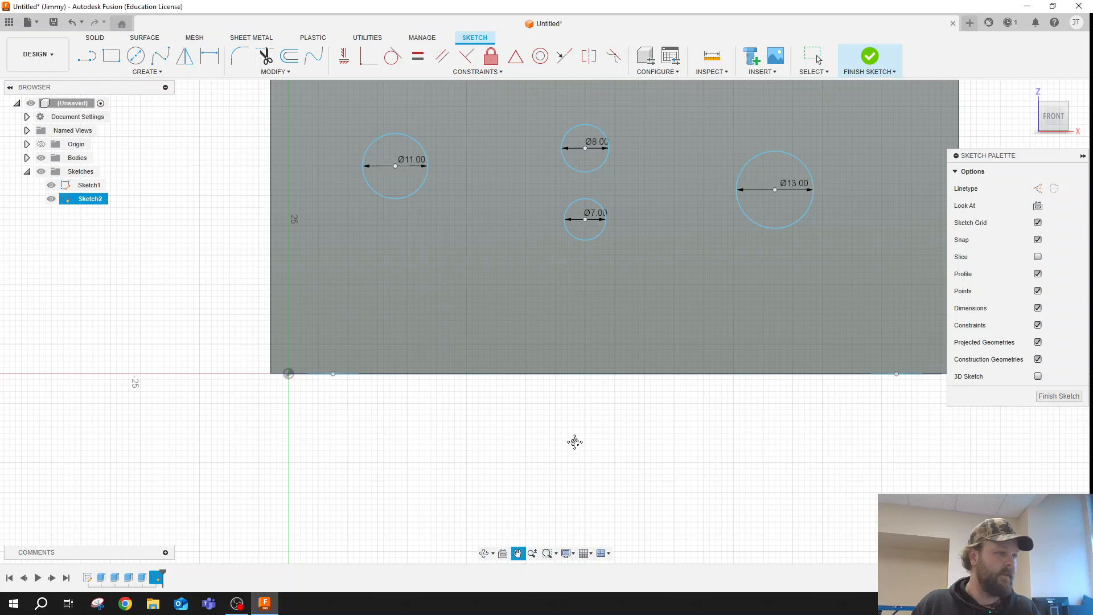
mouse_move(526, 449)
left_mouse_down()
mouse_move(474, 520)
mouse_move(422, 537)
mouse_move(476, 546)
mouse_move(461, 576)
left_mouse_up()
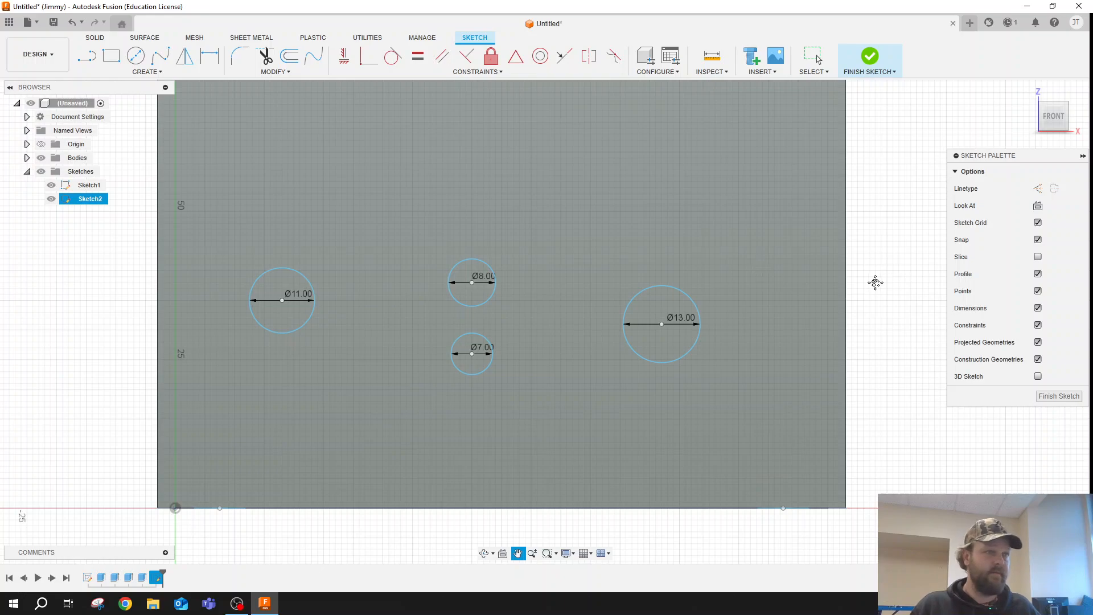
scroll(859, 288, "up", 1)
scroll(835, 281, "down", 2)
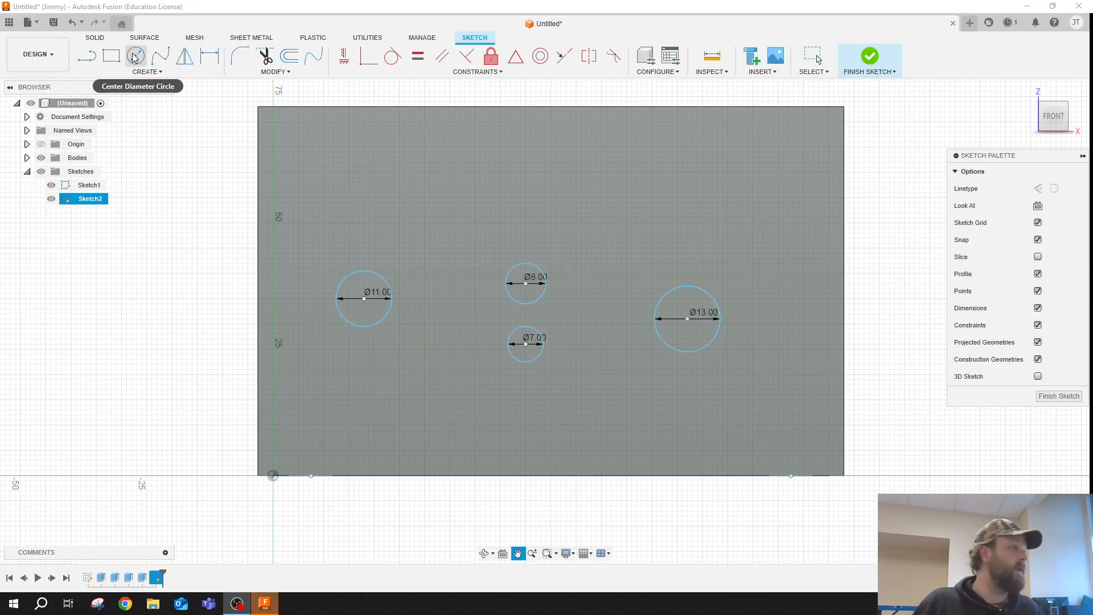
key("e")
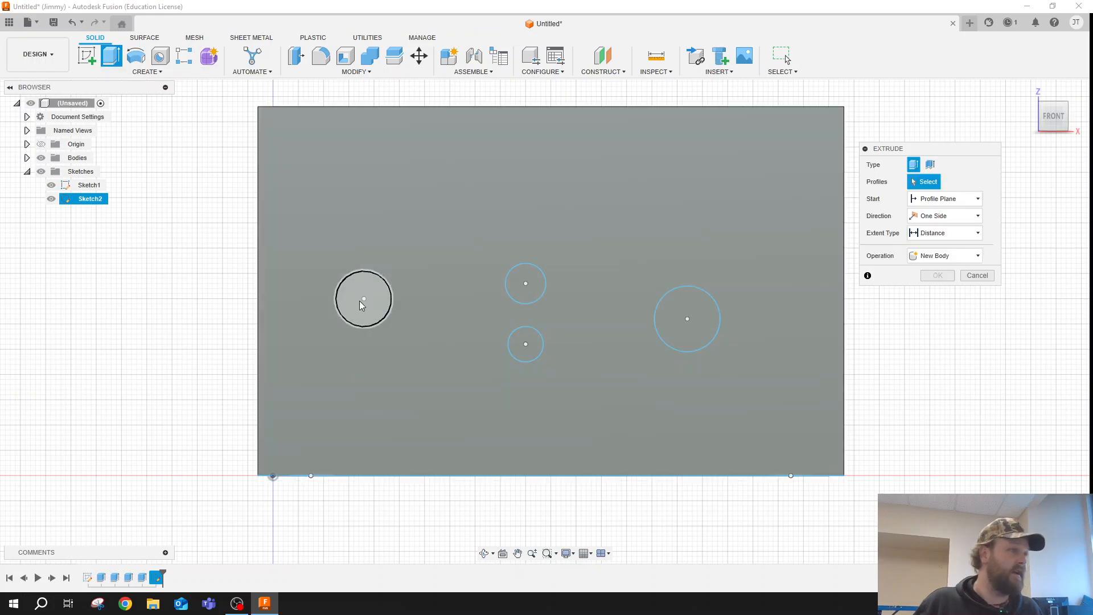
left_click(363, 297)
left_click(522, 287)
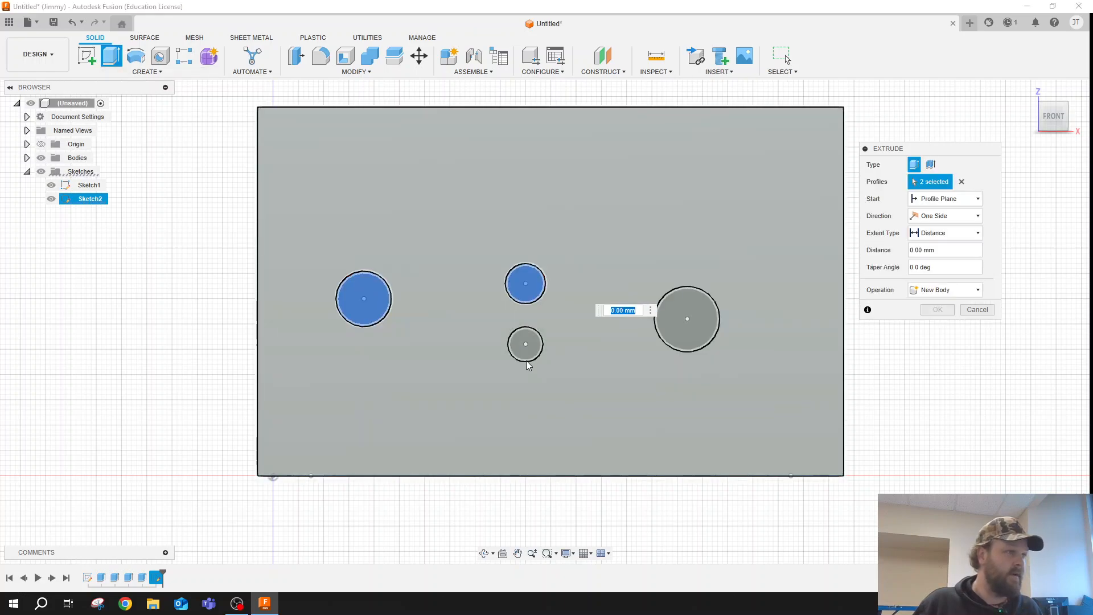
left_click(524, 345)
left_click(677, 320)
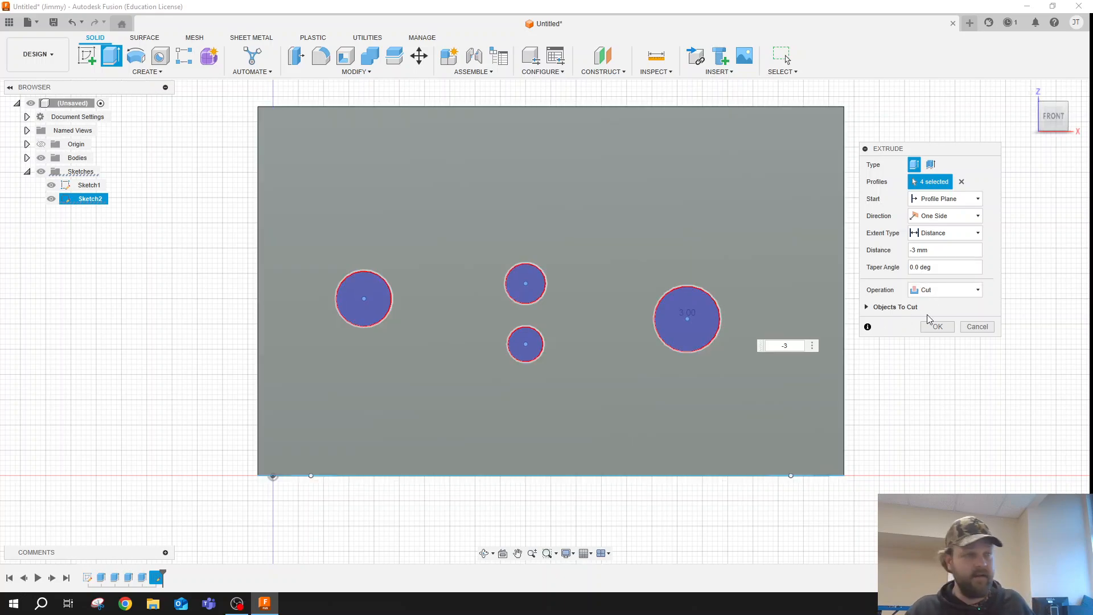
left_click(939, 329)
- Start a new sketch on the outer back face of the box
left_click(485, 554)
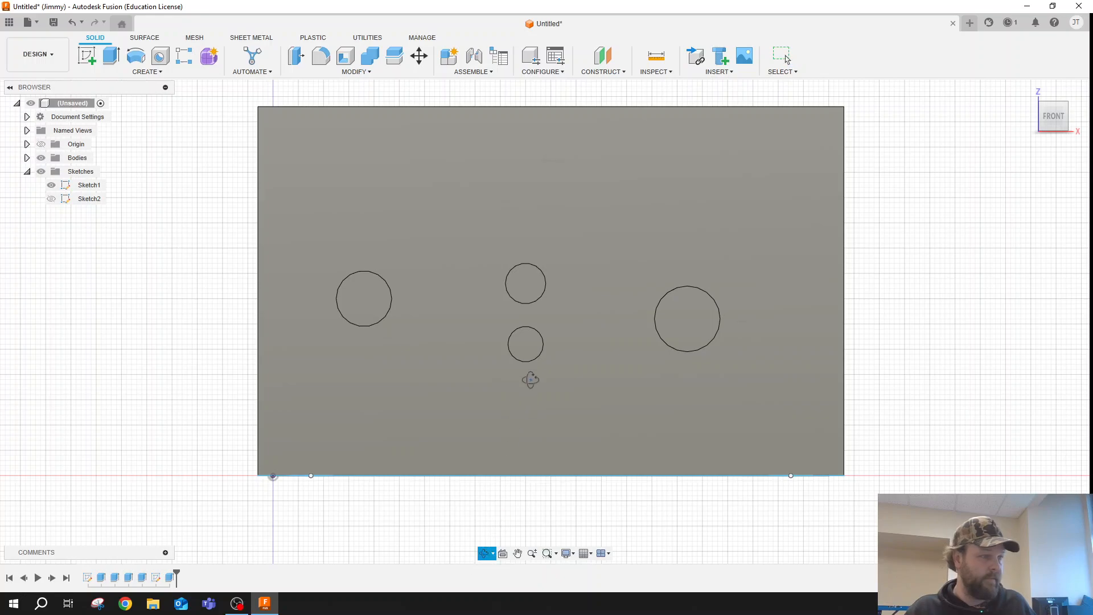
left_click_drag(530, 378, 537, 421)
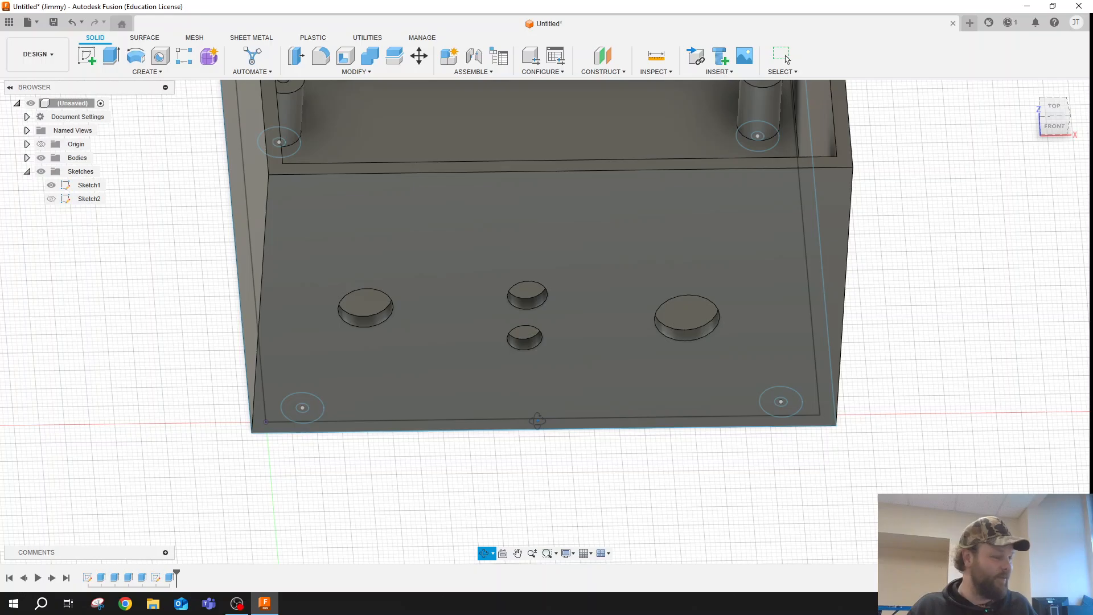
left_click_drag(537, 421, 497, 541)
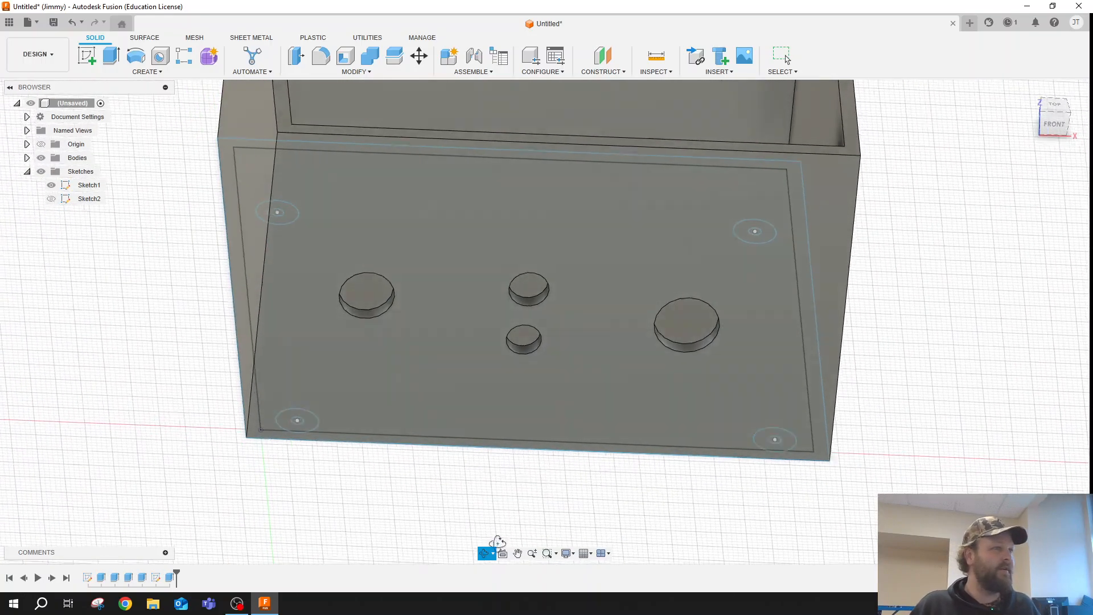
scroll(864, 235, "down", 3)
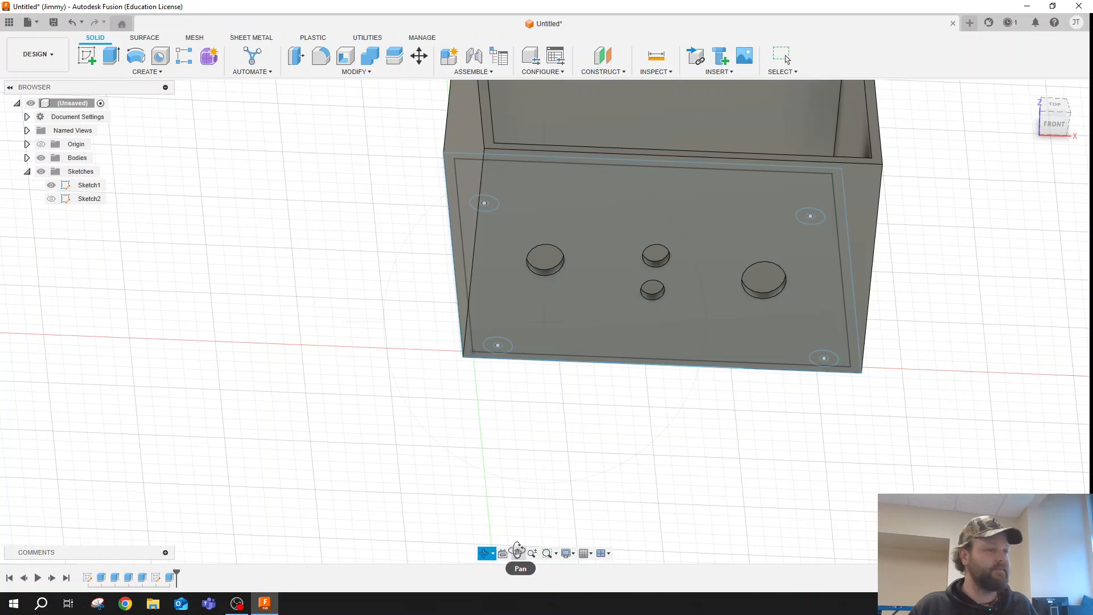
left_click_drag(498, 382, 699, 411)
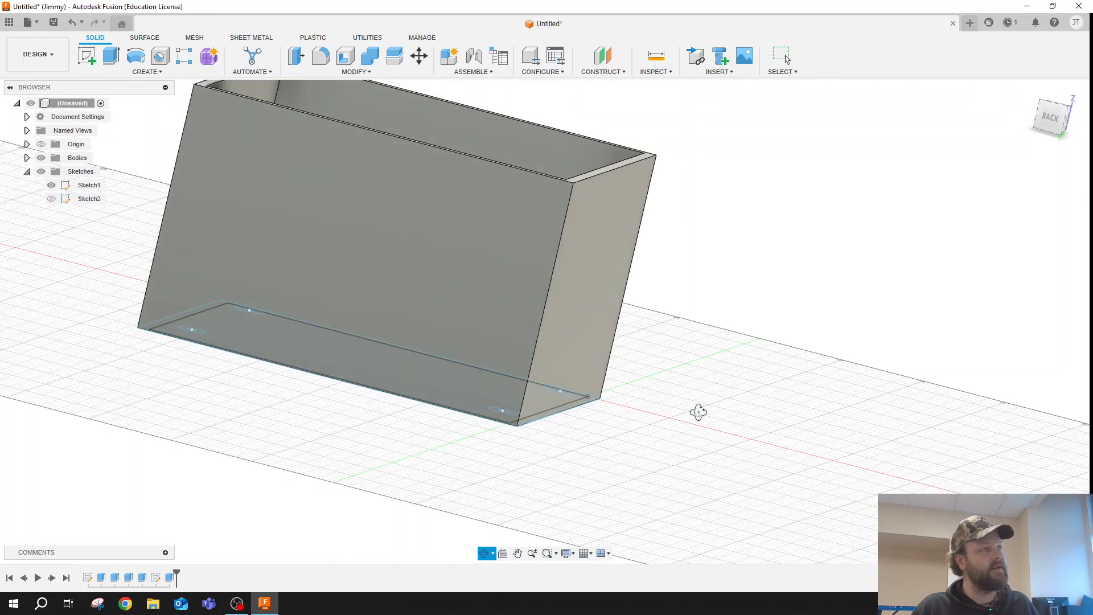
left_click(86, 55)
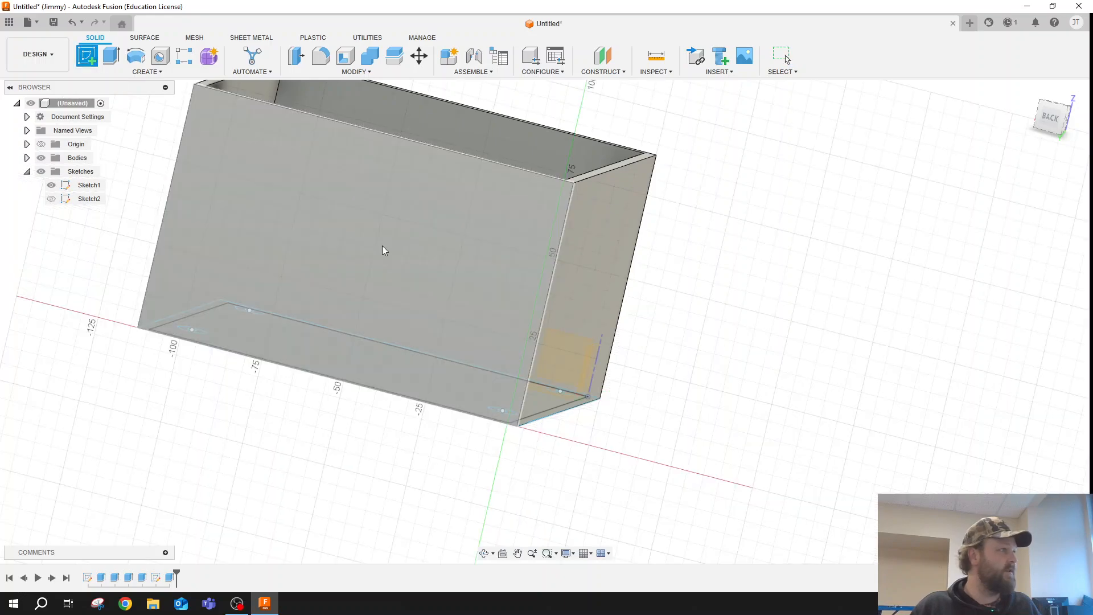
left_click(500, 312)
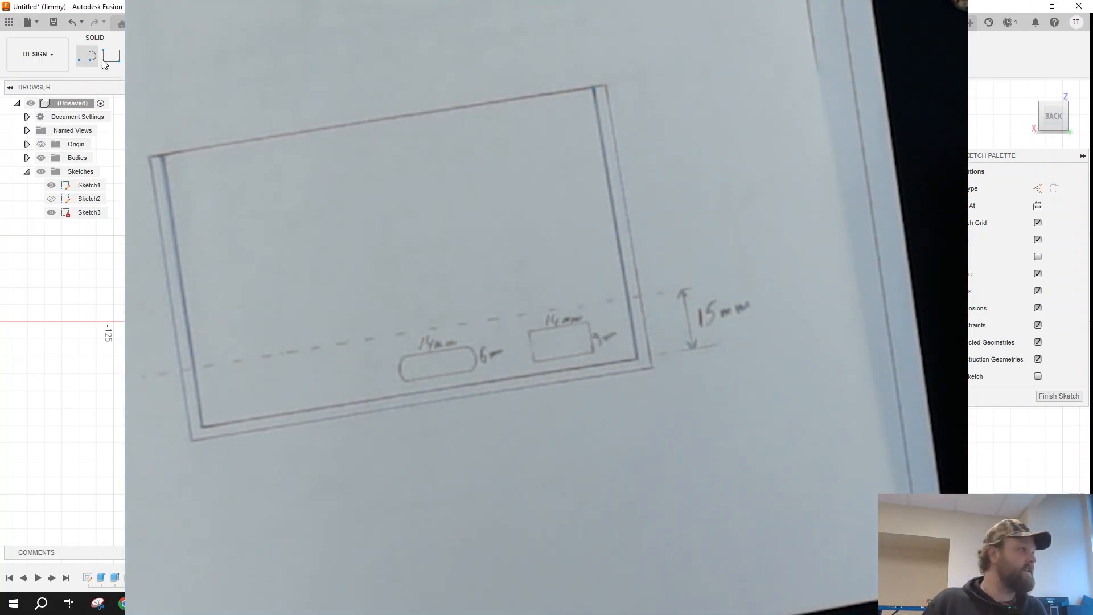
- Draw an 18 mm high rectangle up from the bottom edge of the back face
left_click(109, 57)
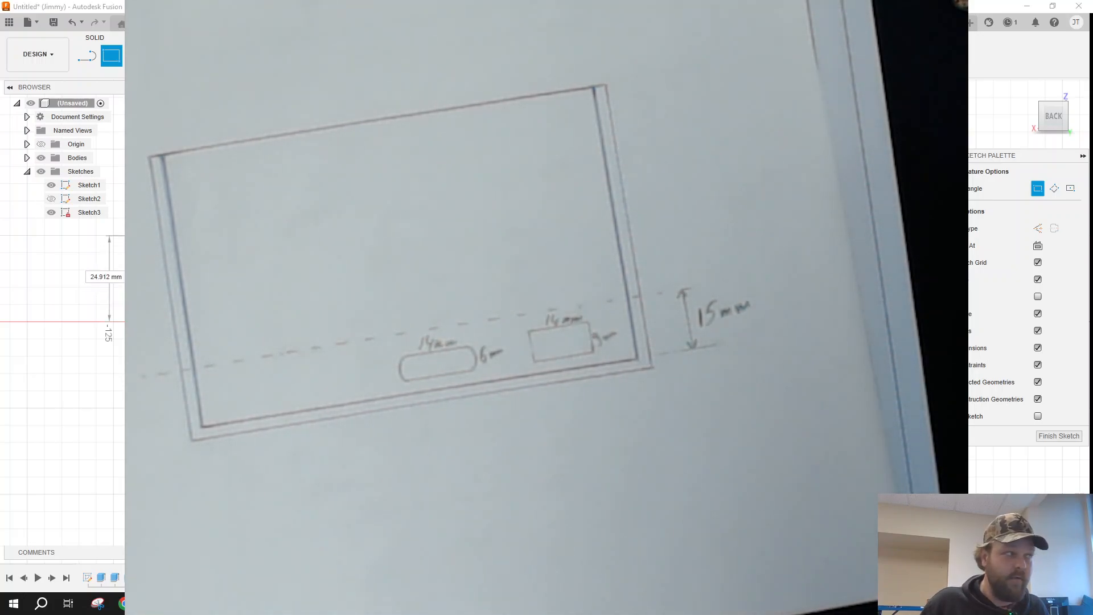
key("Tab")
type("18")
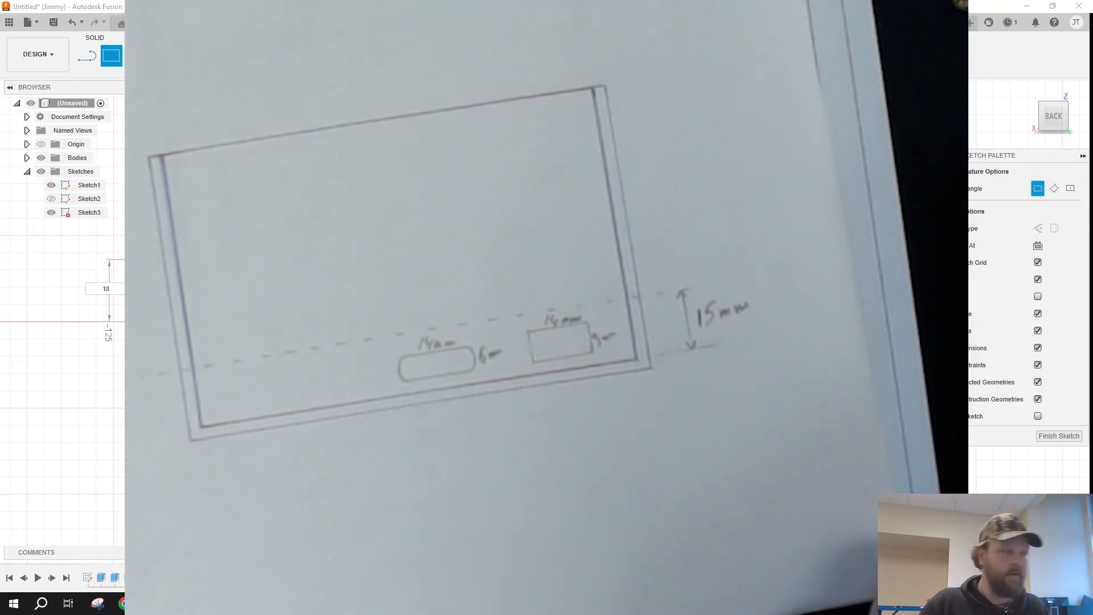
key("Return")
key("Escape")
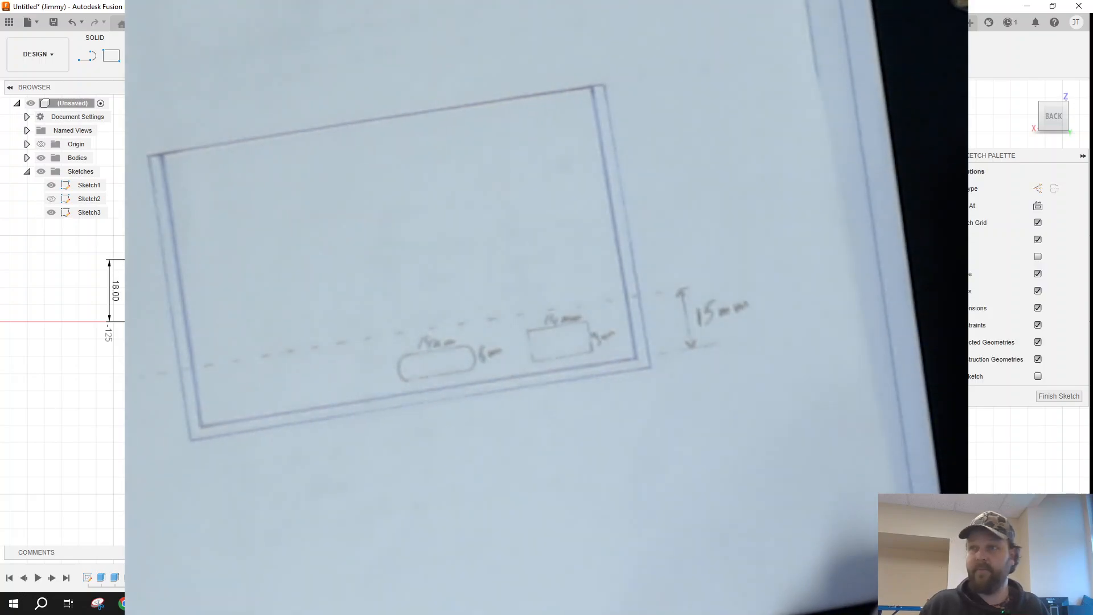
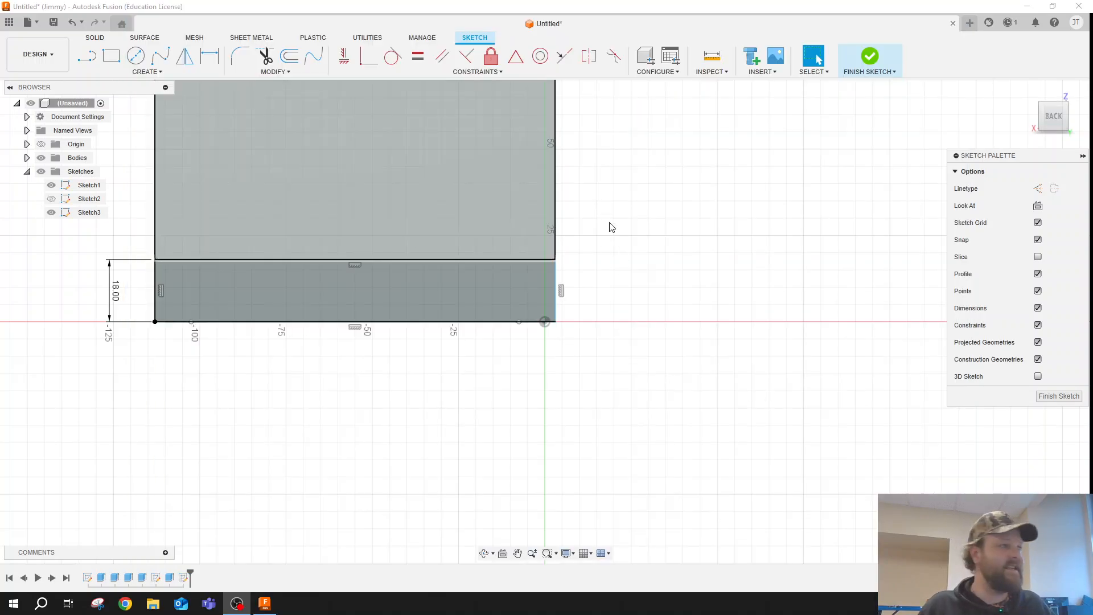
- Draw a 58 by 9 mm locating rectangle from the back face's lower corner to the centre of the 18 mm high rectangle
left_click(487, 552)
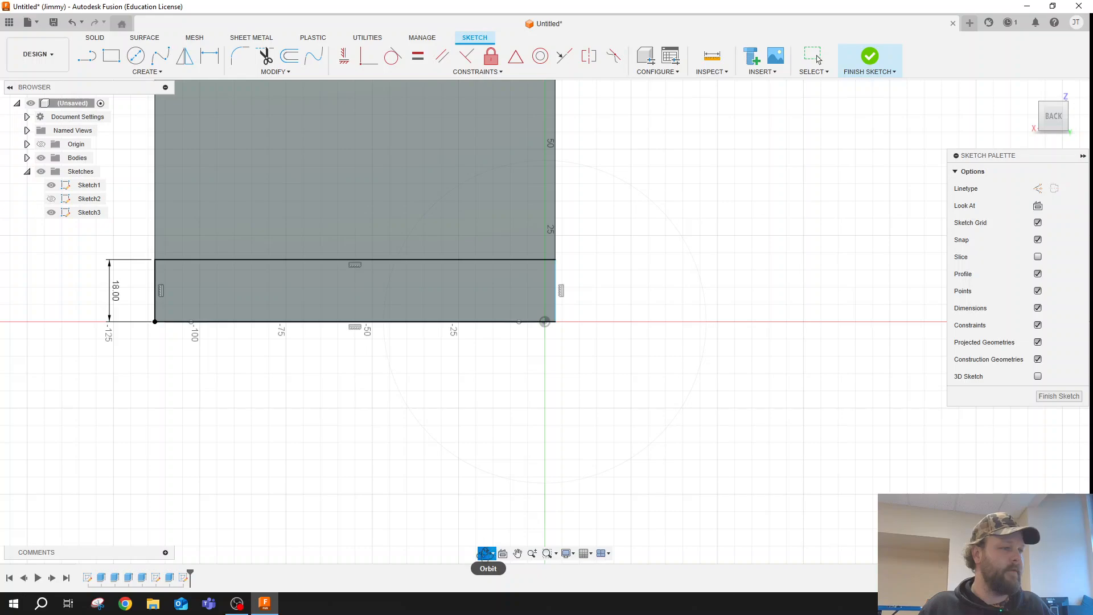
key("Escape")
left_click(518, 554)
left_click_drag(650, 360, 653, 452)
key("Escape")
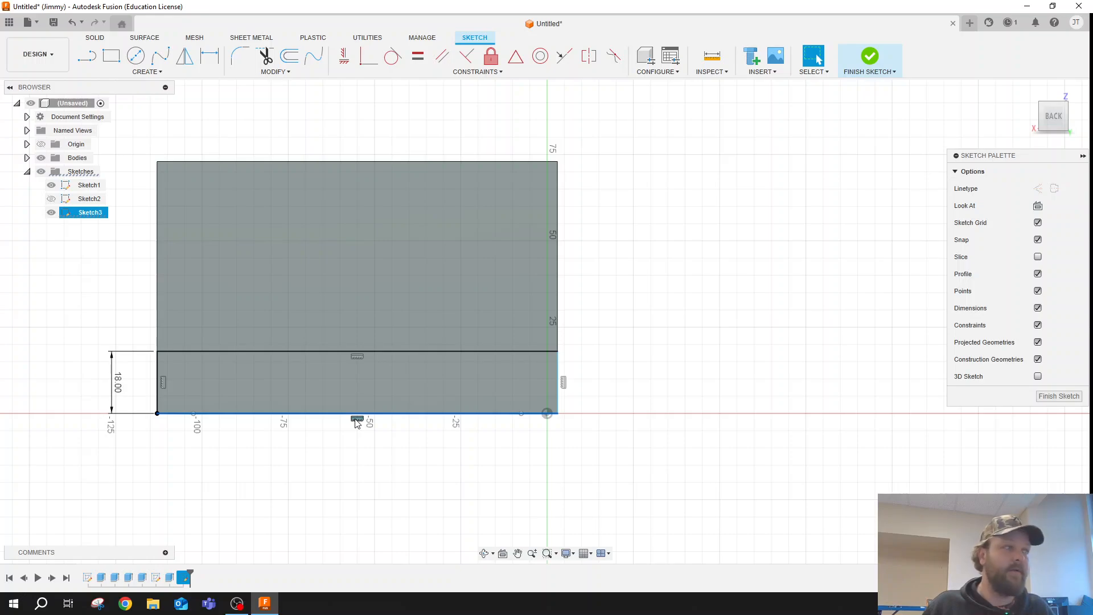
left_click(111, 56)
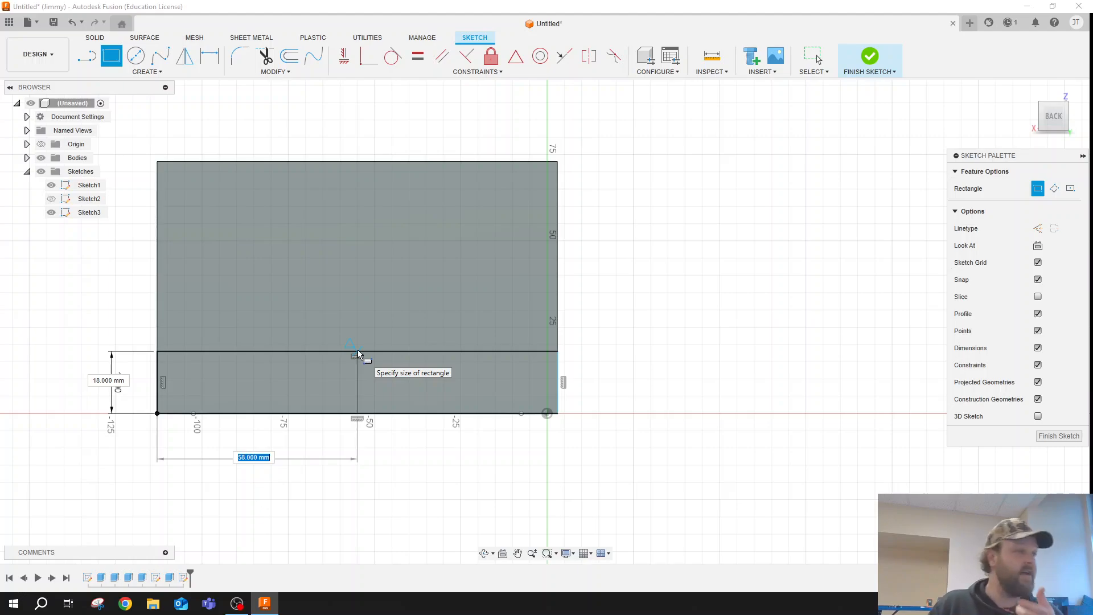
left_click(358, 387)
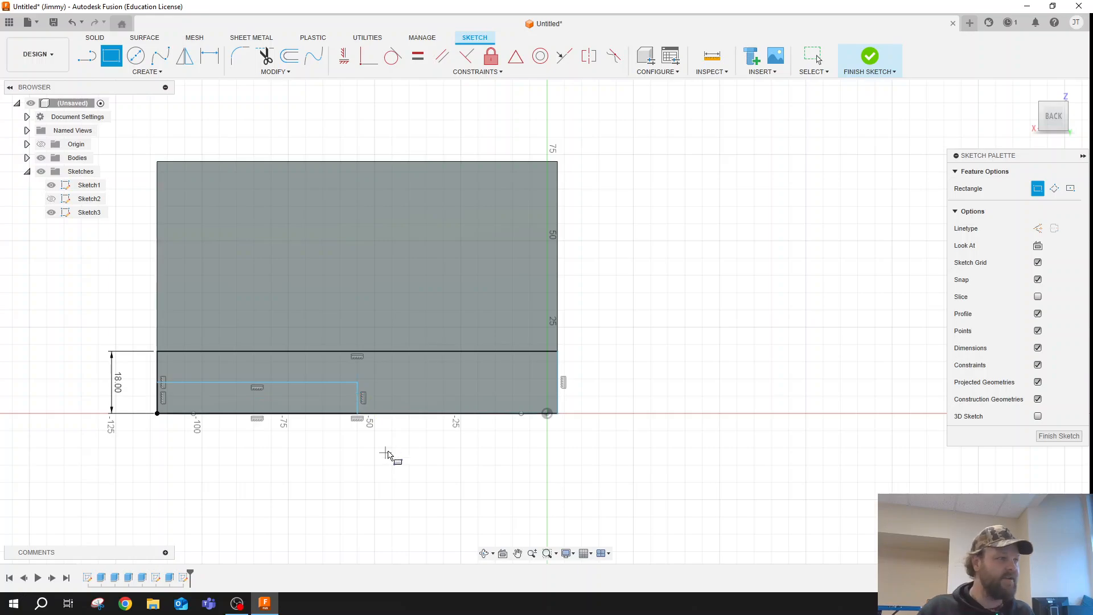
scroll(370, 421, "up", 3)
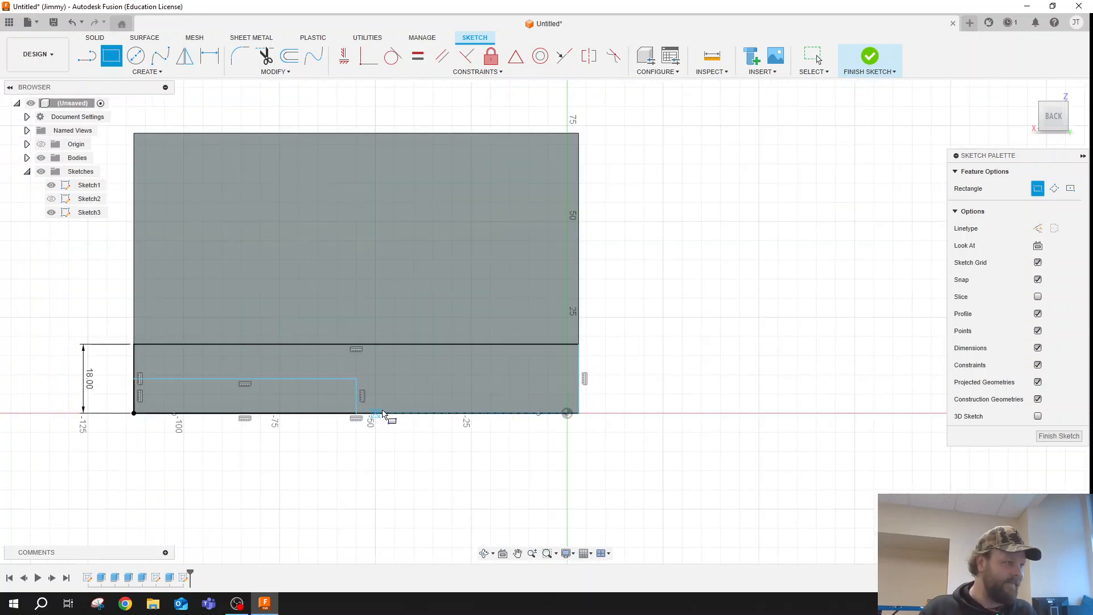
key("Escape")
- Delete the bottom and both side lines of the 18 mm high rectangle, keeping its top line
left_click(408, 413)
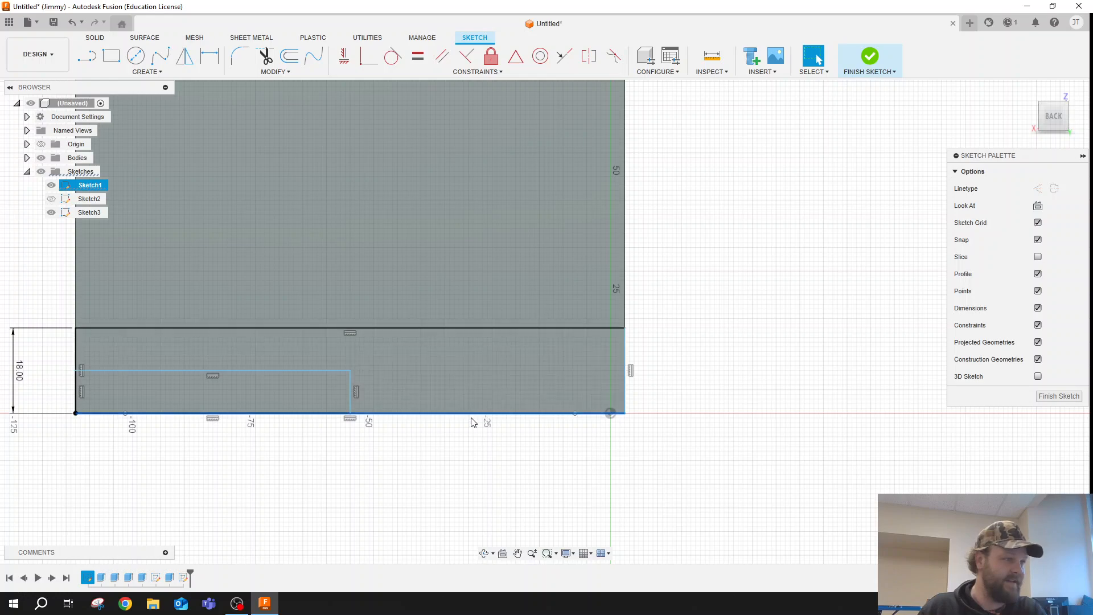
left_click(624, 373)
key("Delete")
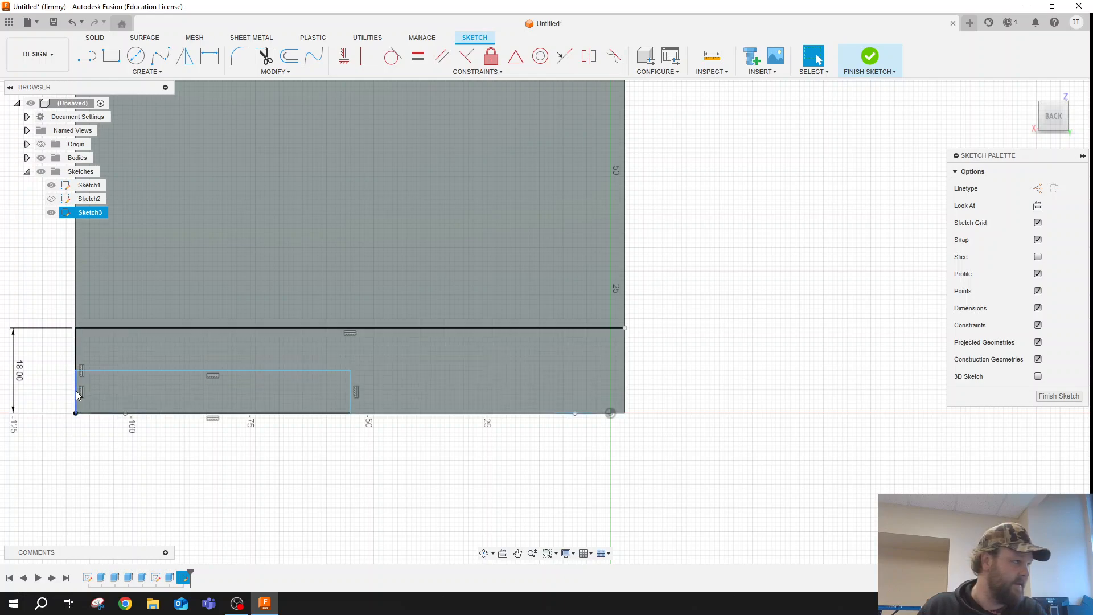
left_click(76, 362)
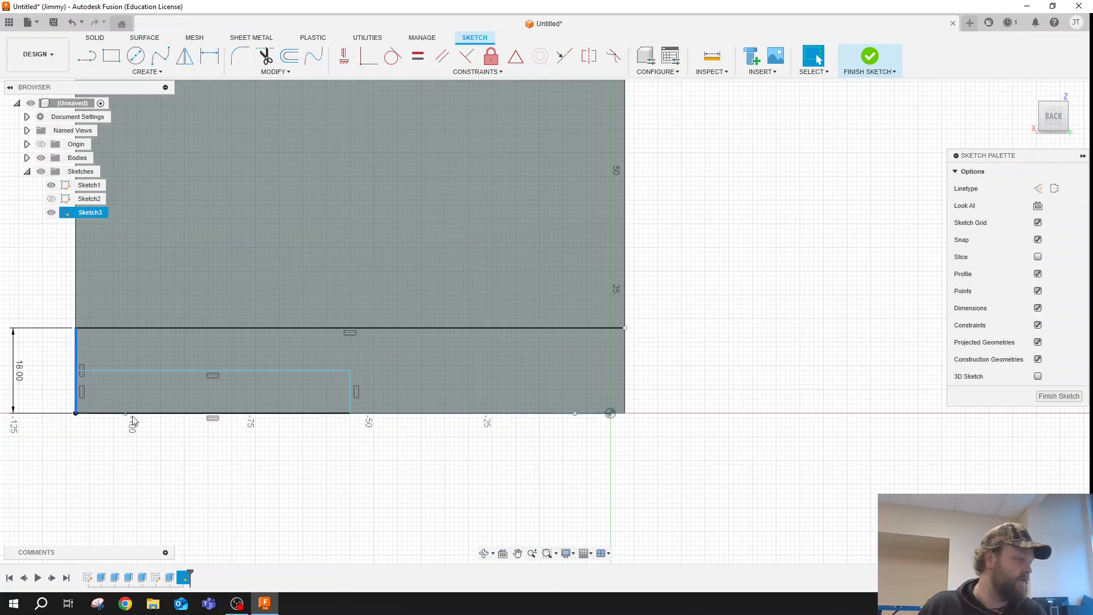
key("Delete")
key("ctrl+z")
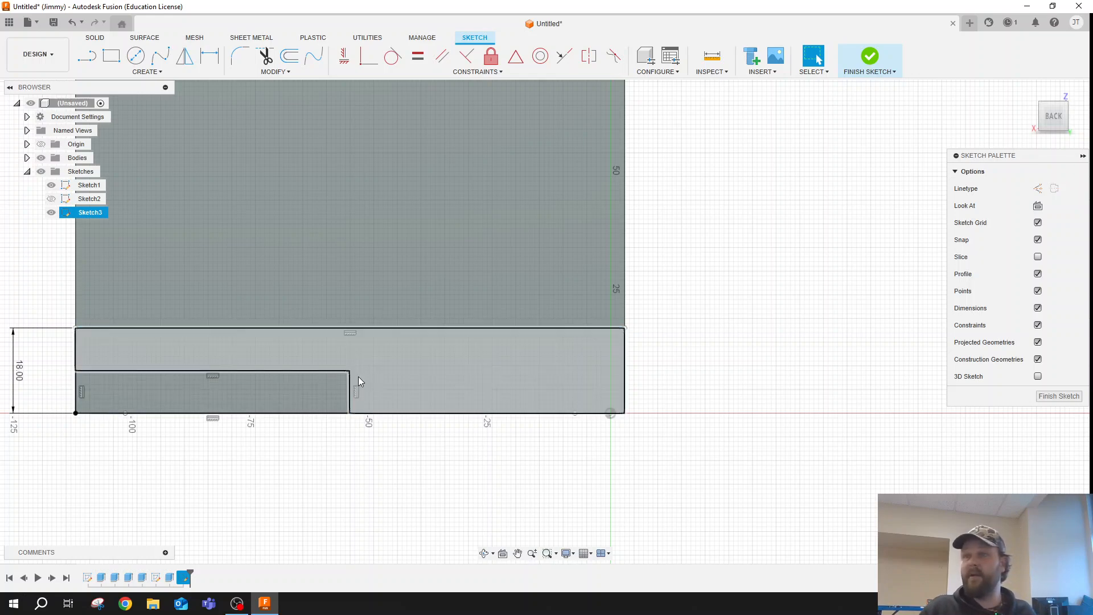
left_click(334, 417)
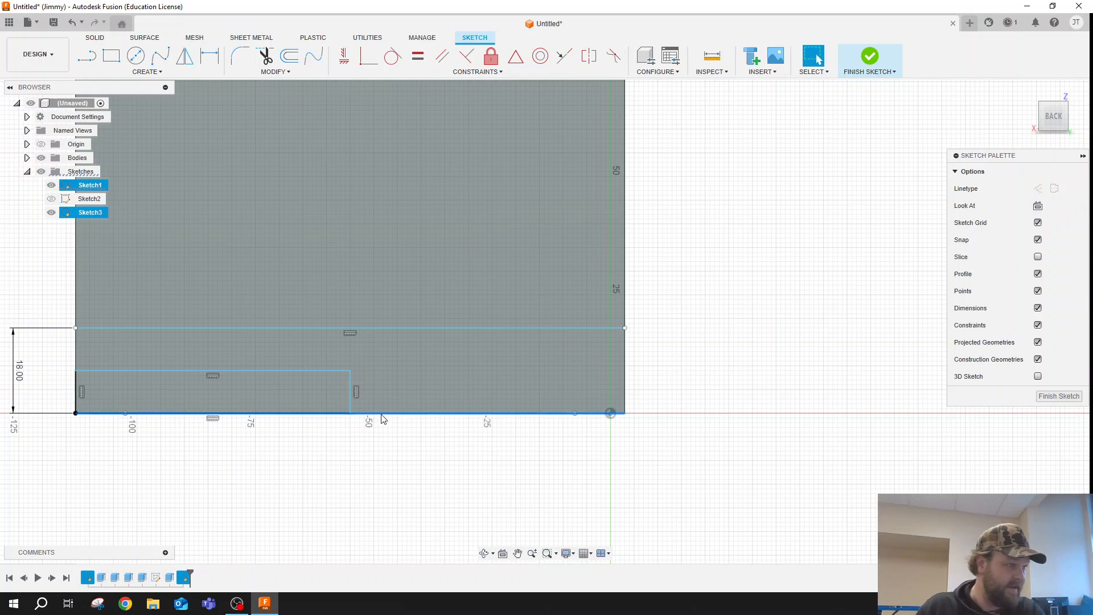
left_click(305, 457)
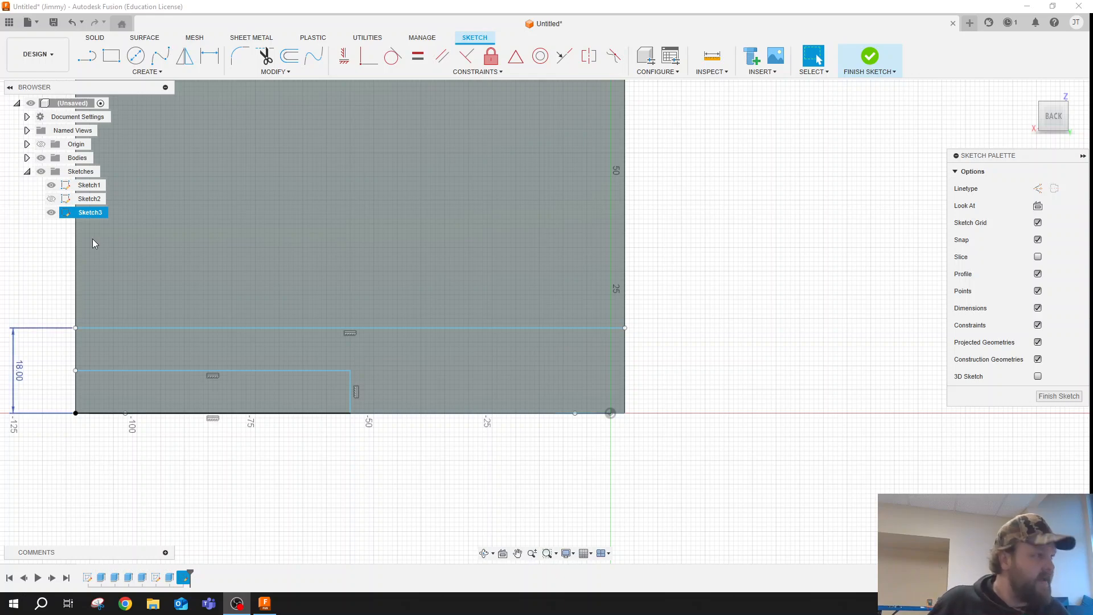
- Draw a 6 mm diameter circle centred on the inner upper corner of the locating rectangle
left_click(136, 56)
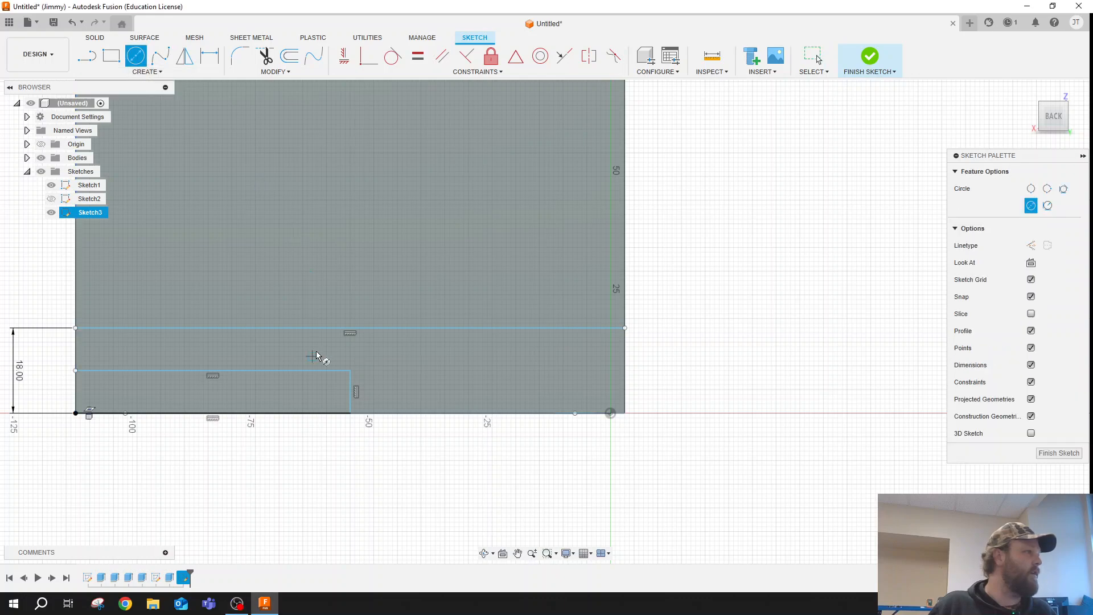
left_click(350, 371)
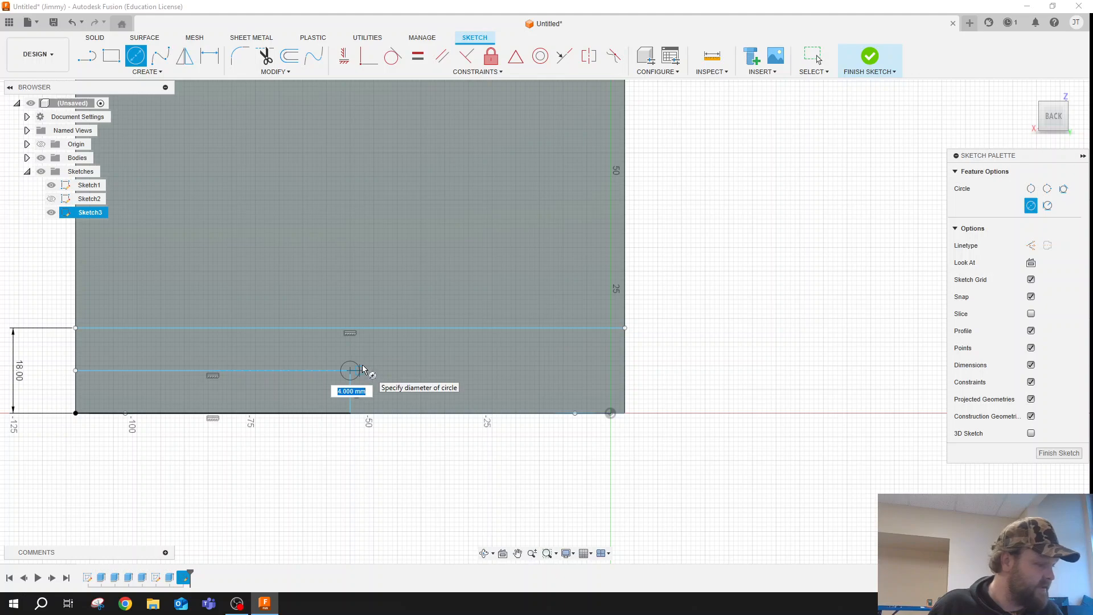
type("6")
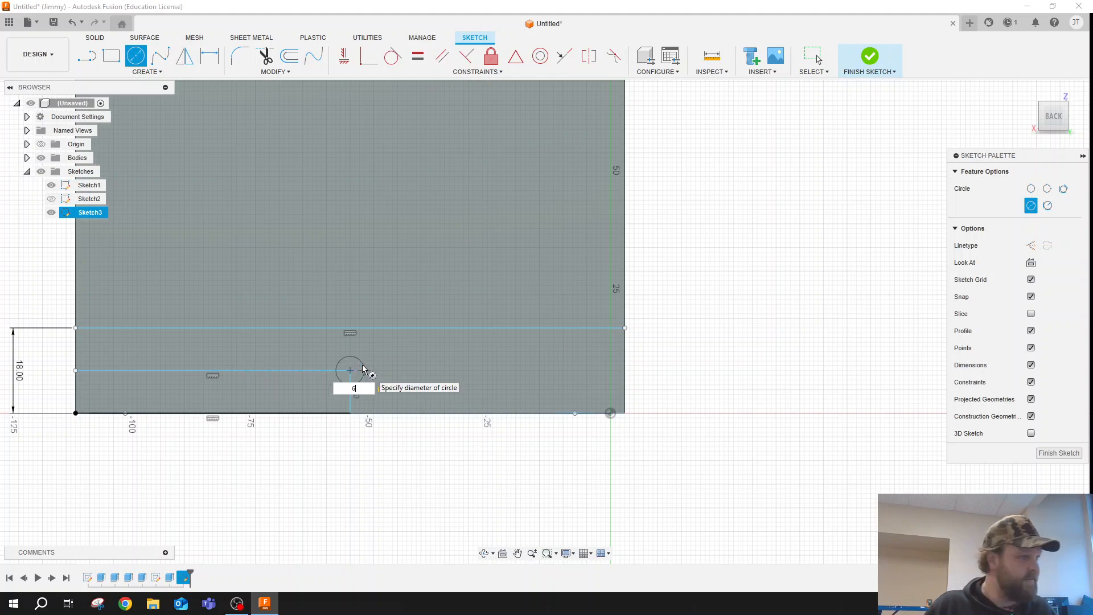
key("Return")
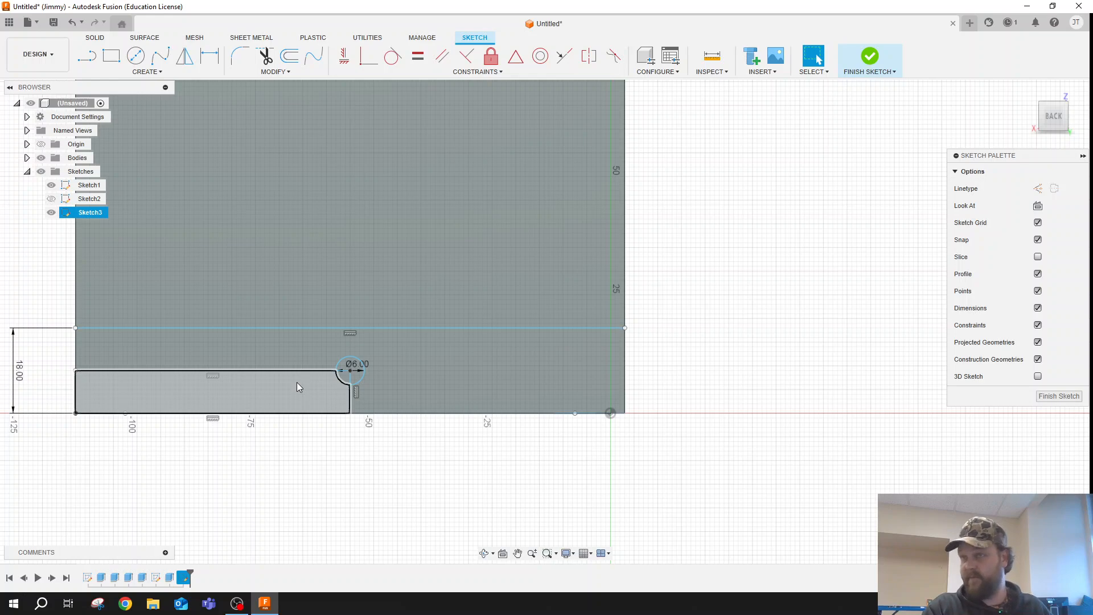
- Draw a second 6 mm diameter circle level with the first, with its centre about 8 mm away
left_click(136, 55)
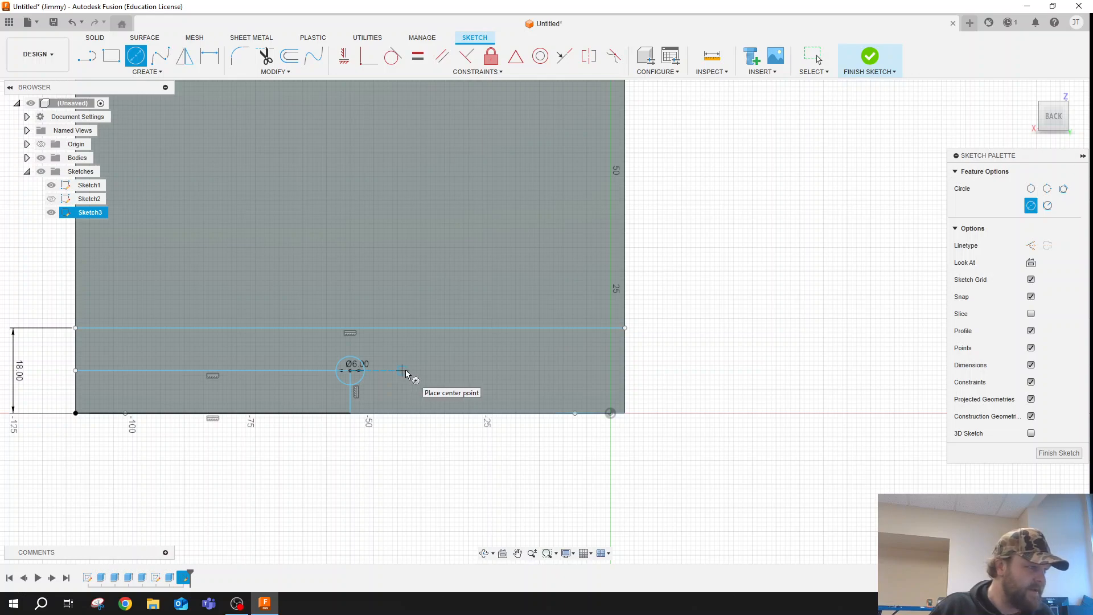
left_click(404, 372)
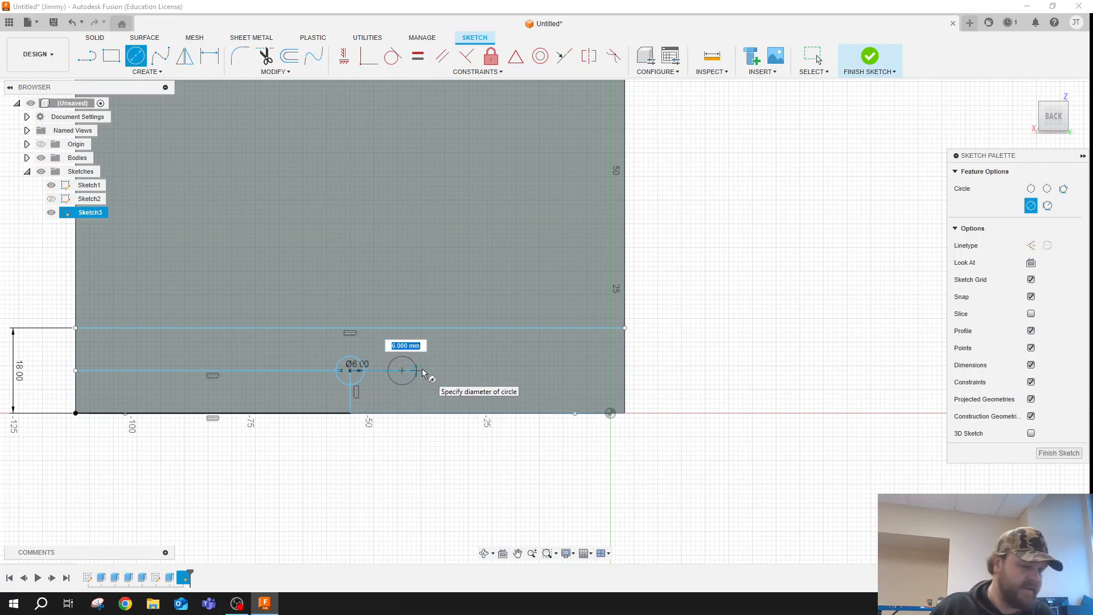
key("Escape")
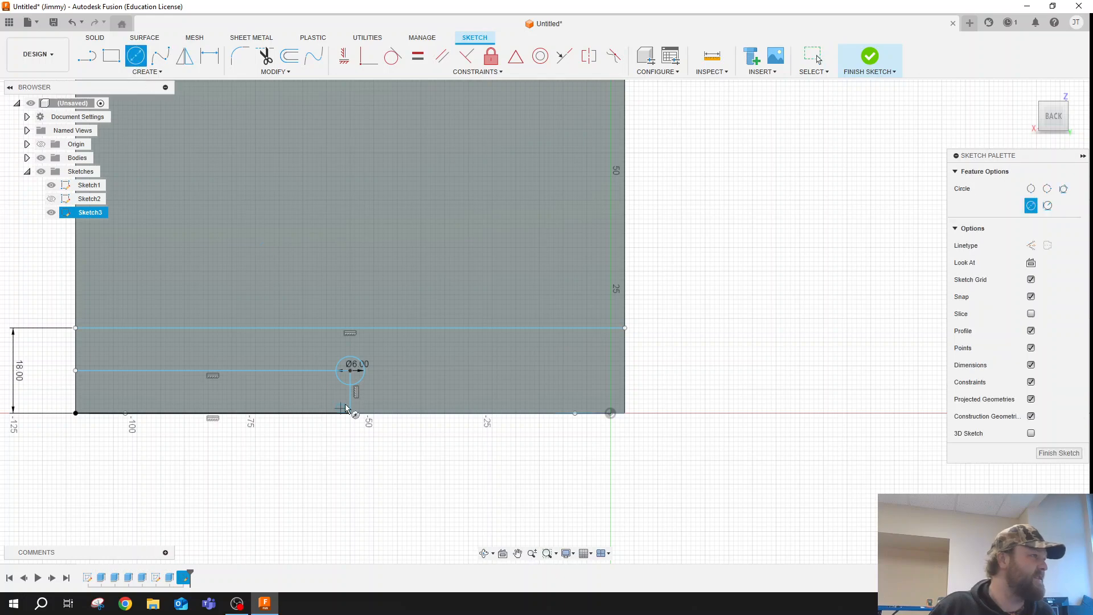
left_click(388, 371)
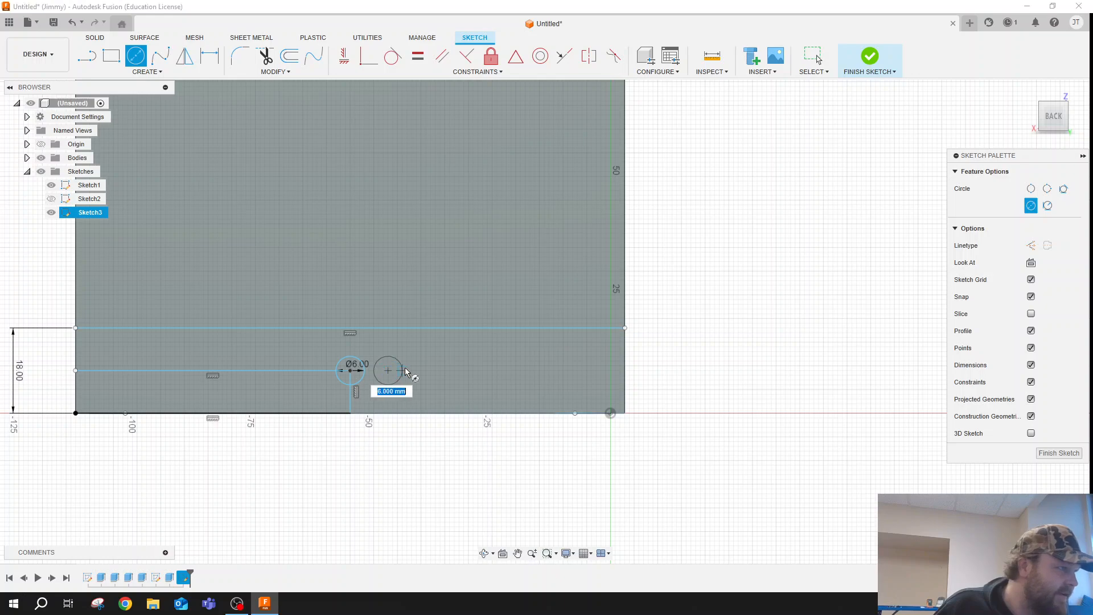
left_click(406, 371)
key("Escape")
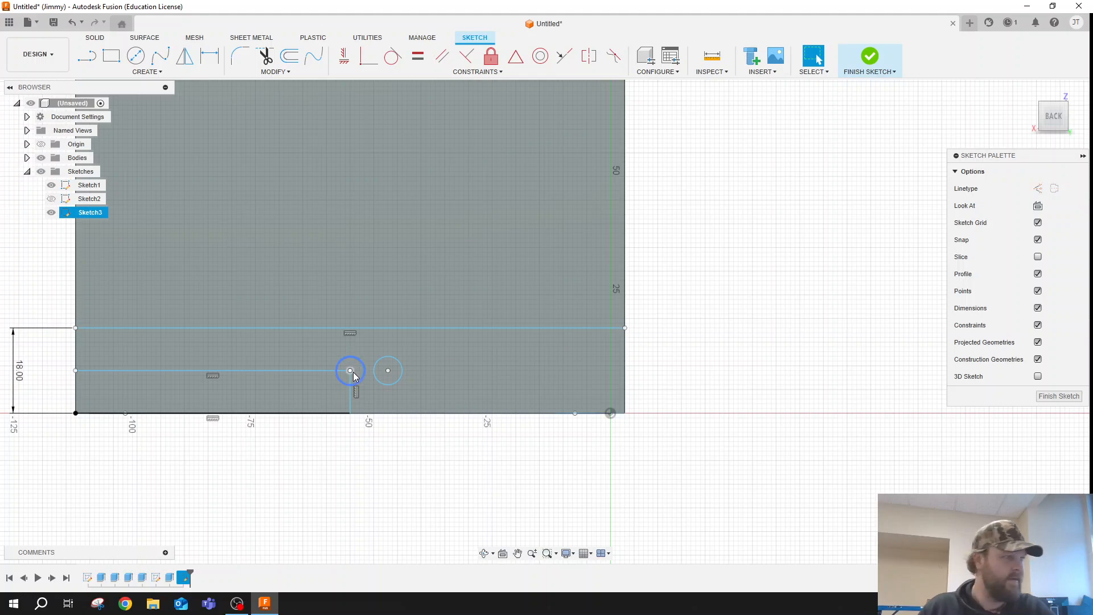
- Try to draw a rectangle joining the two 6 mm circles, then undo it
scroll(359, 375, "up", 2)
scroll(360, 373, "up", 5)
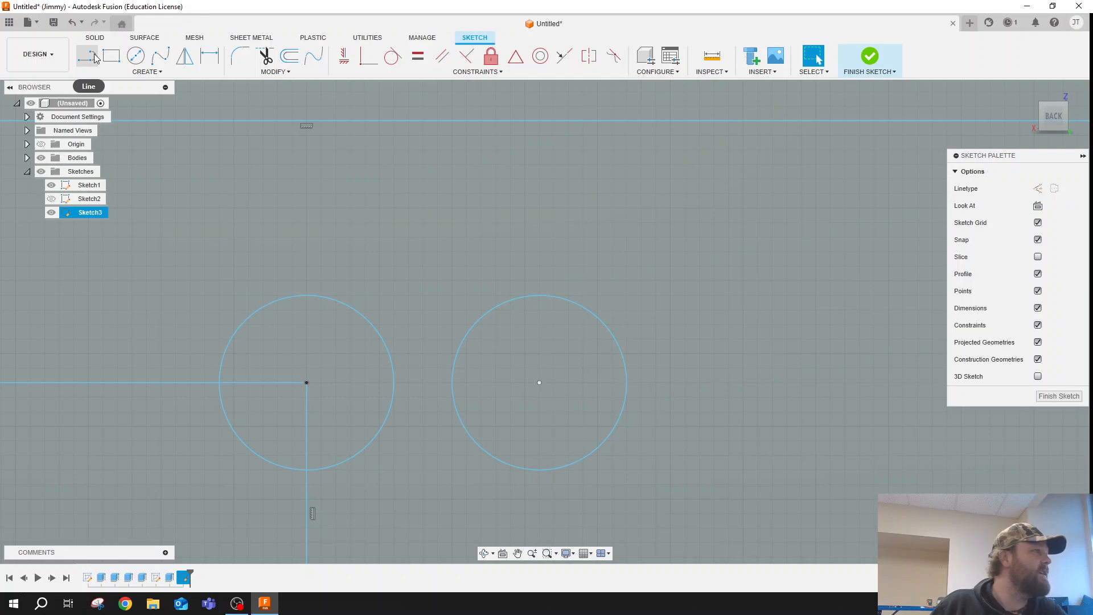
left_click(111, 55)
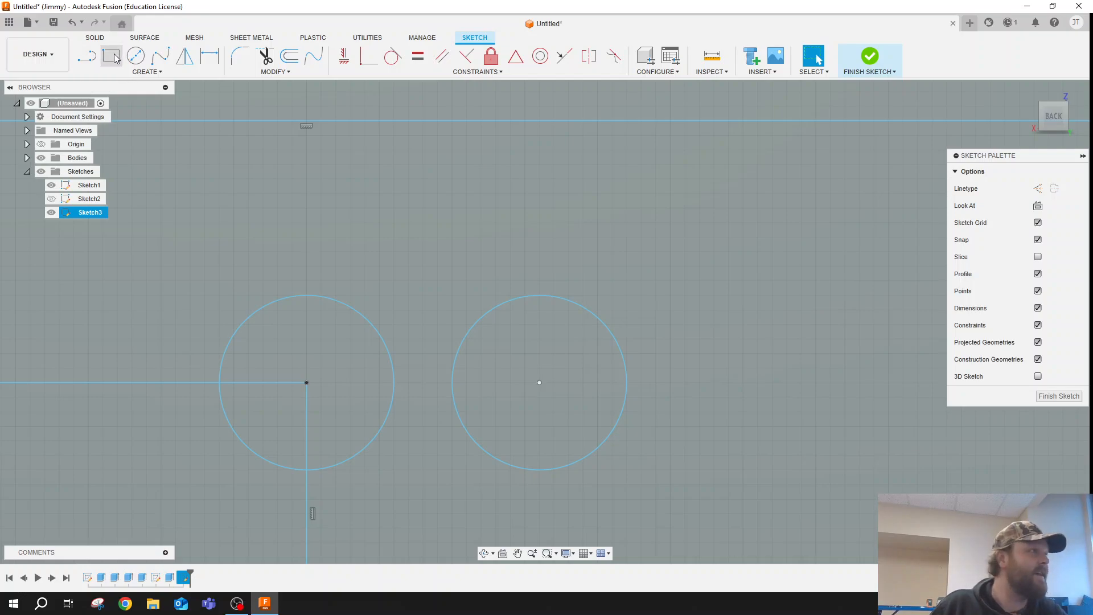
left_click(307, 296)
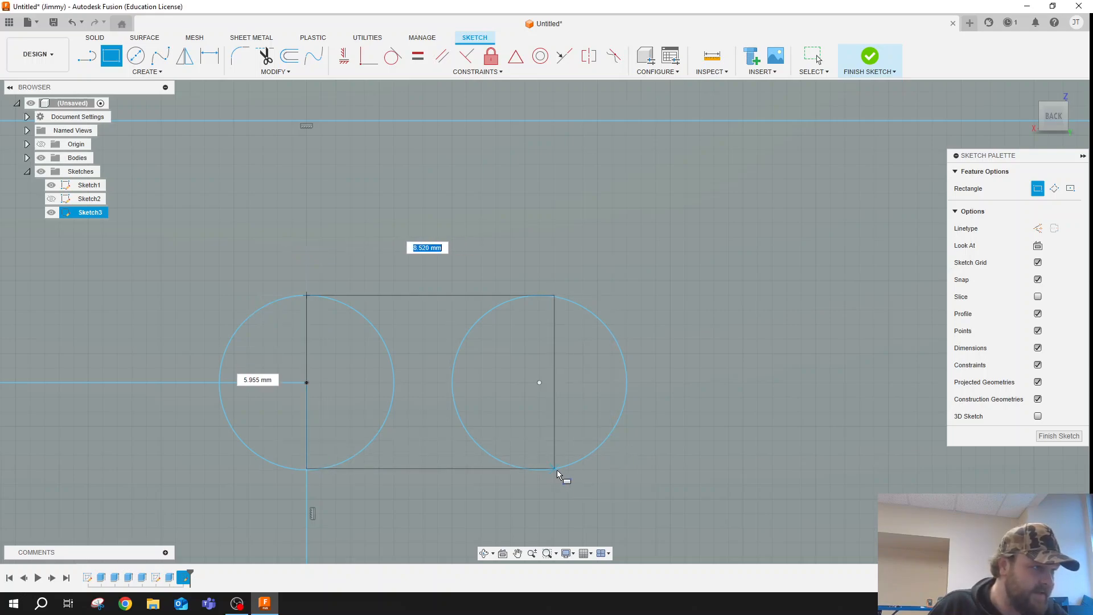
left_click(557, 469)
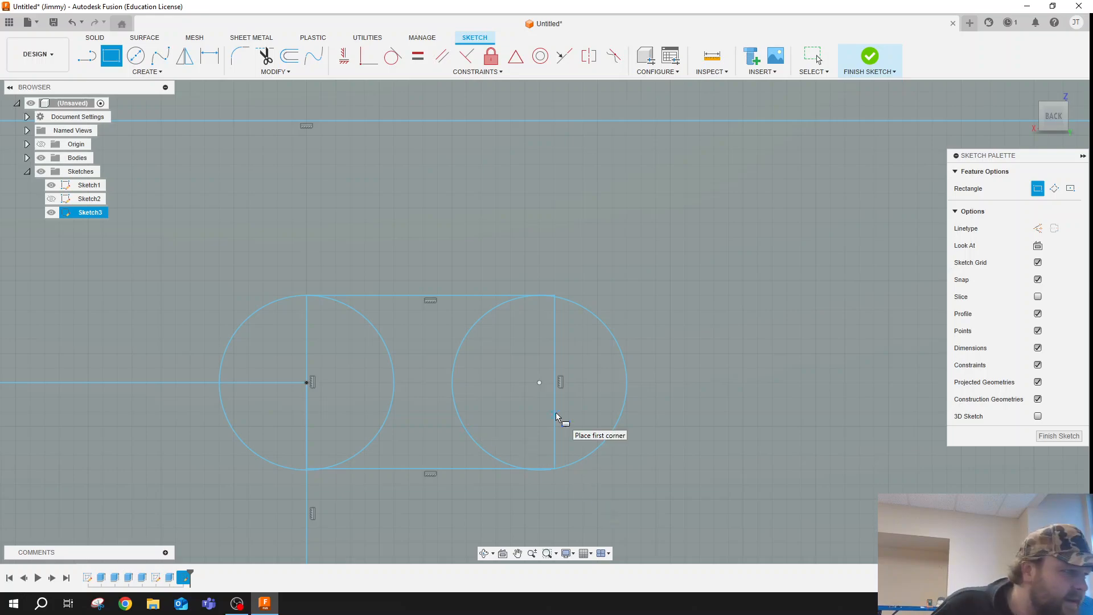
key("Escape")
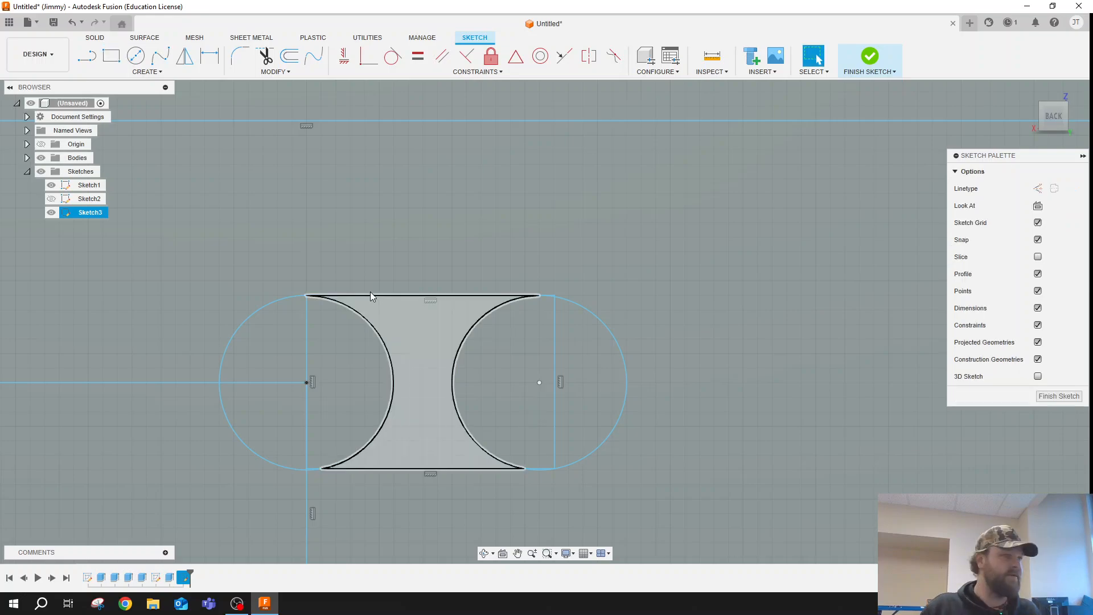
key("ctrl+z")
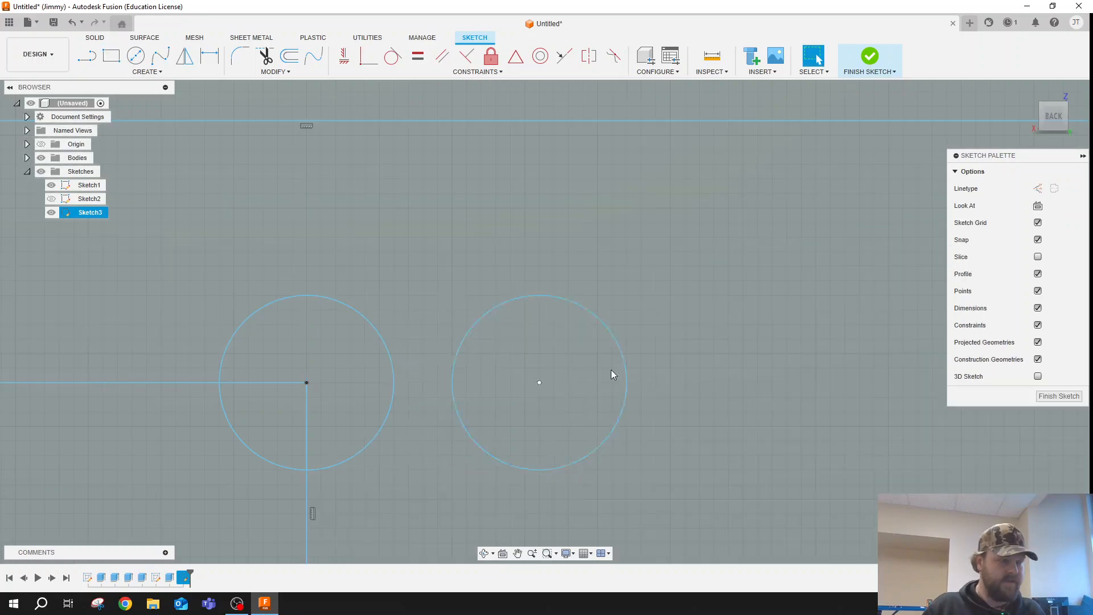
- Draw an 8 mm wide rectangle from the first circle's top point to the second circle's bottom point, forming a slot outline
key("r")
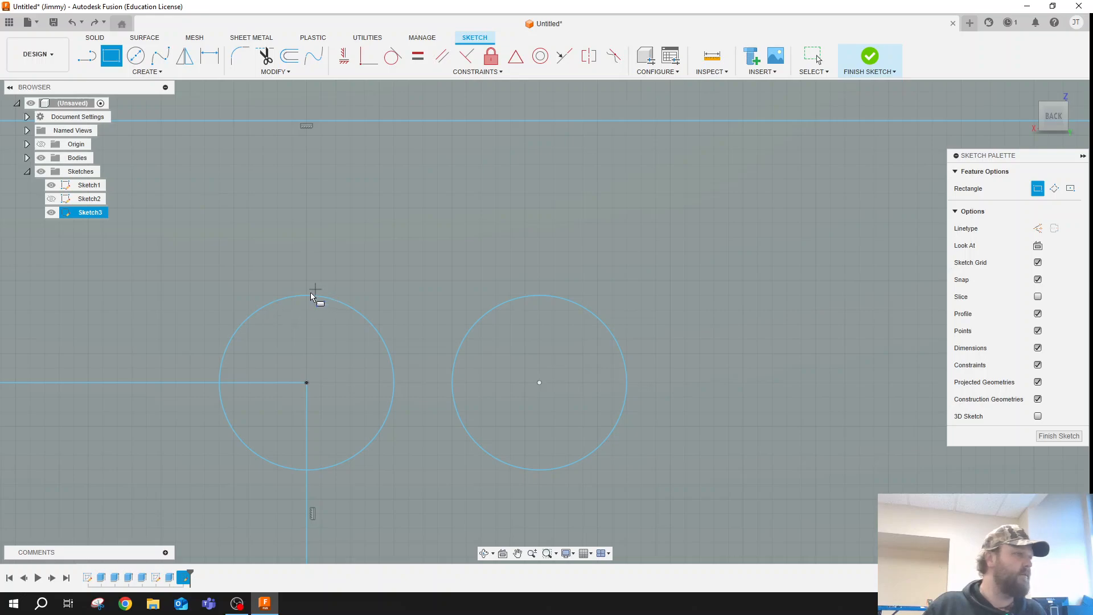
left_click(307, 308)
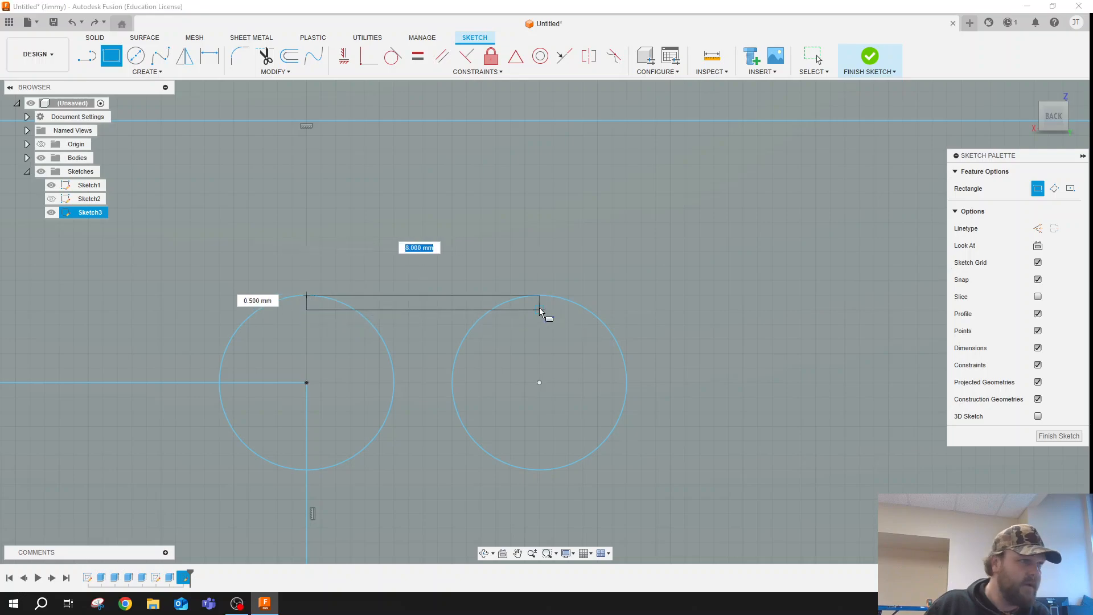
left_click(541, 468)
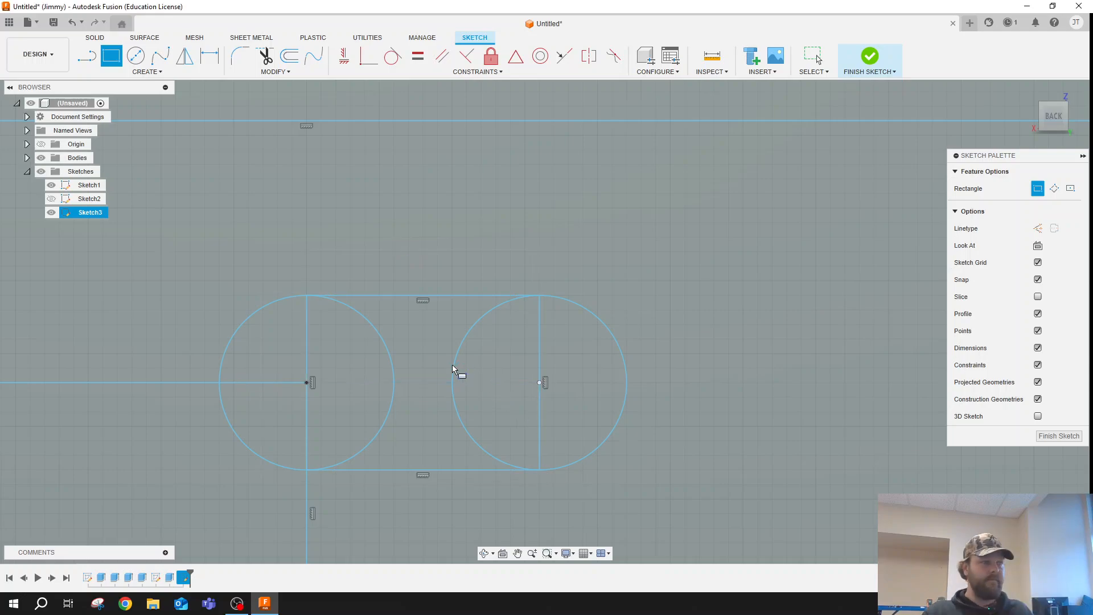
key("Escape")
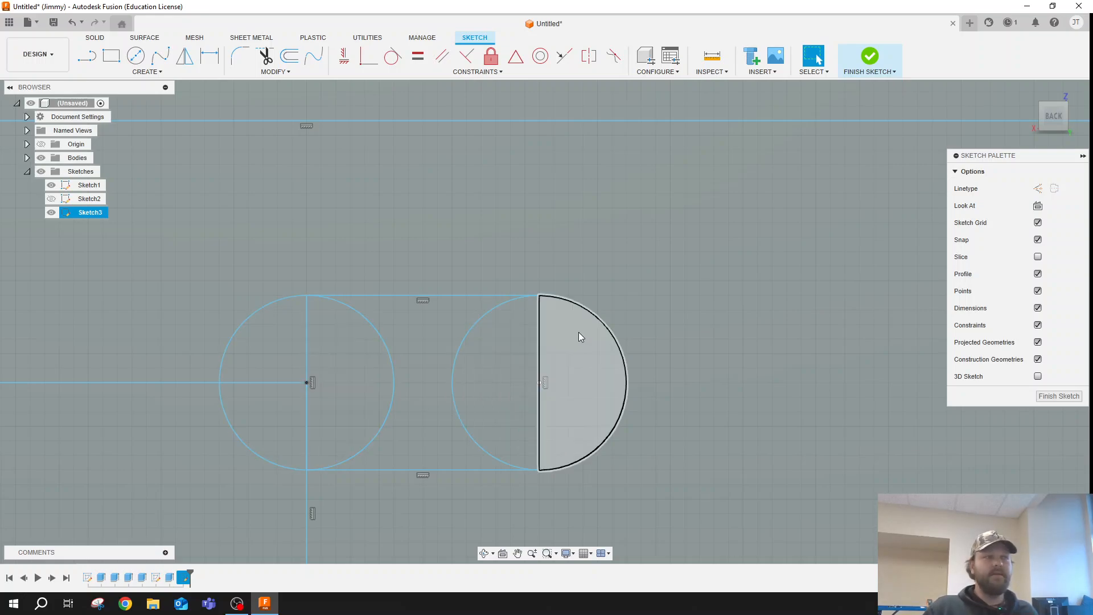
- Delete the locating rectangle's horizontal top line and the vertical line below the first circle's centre
scroll(445, 385, "up", 2)
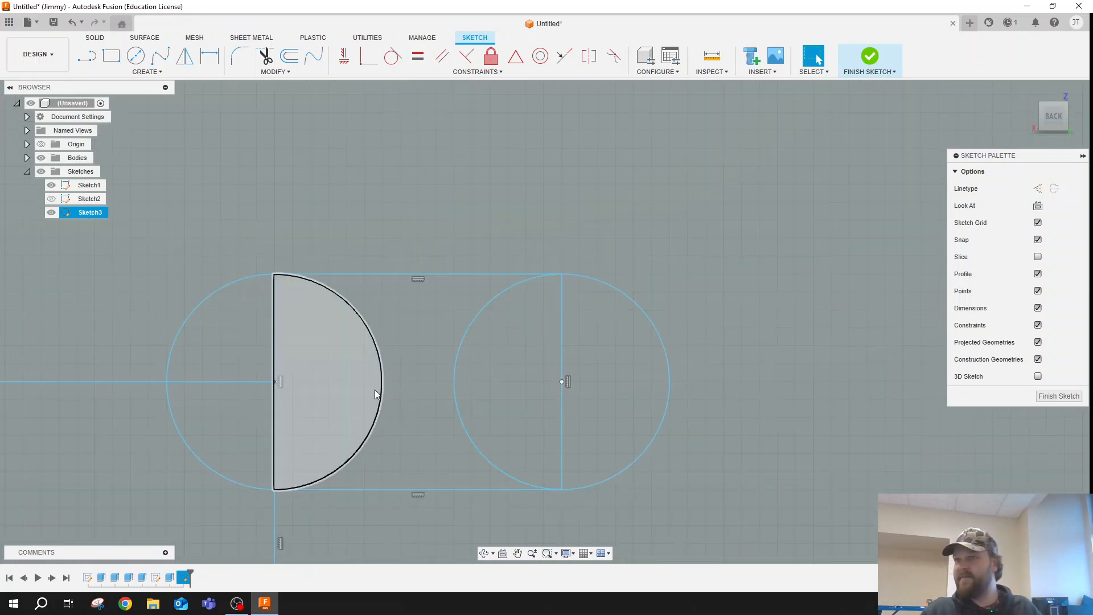
scroll(433, 383, "down", 5)
scroll(431, 382, "down", 8)
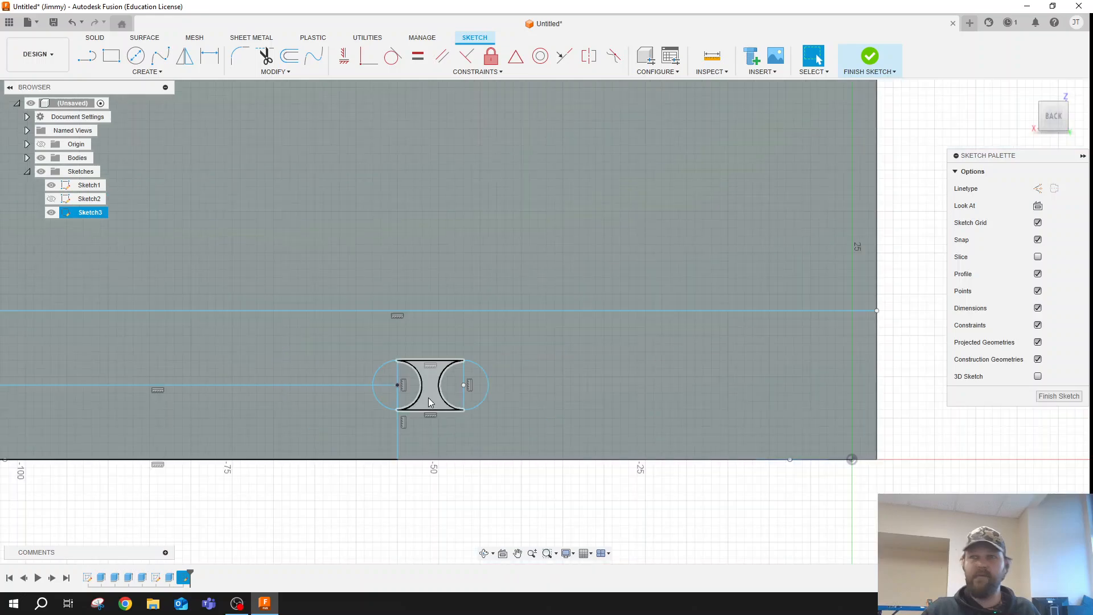
scroll(408, 398, "up", 1)
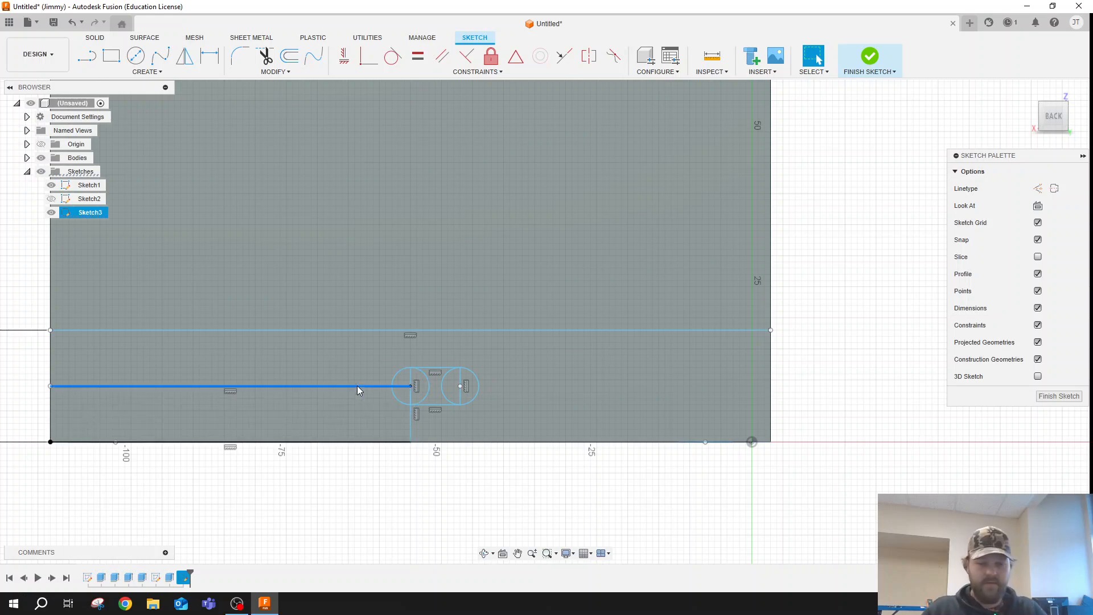
left_click(411, 426)
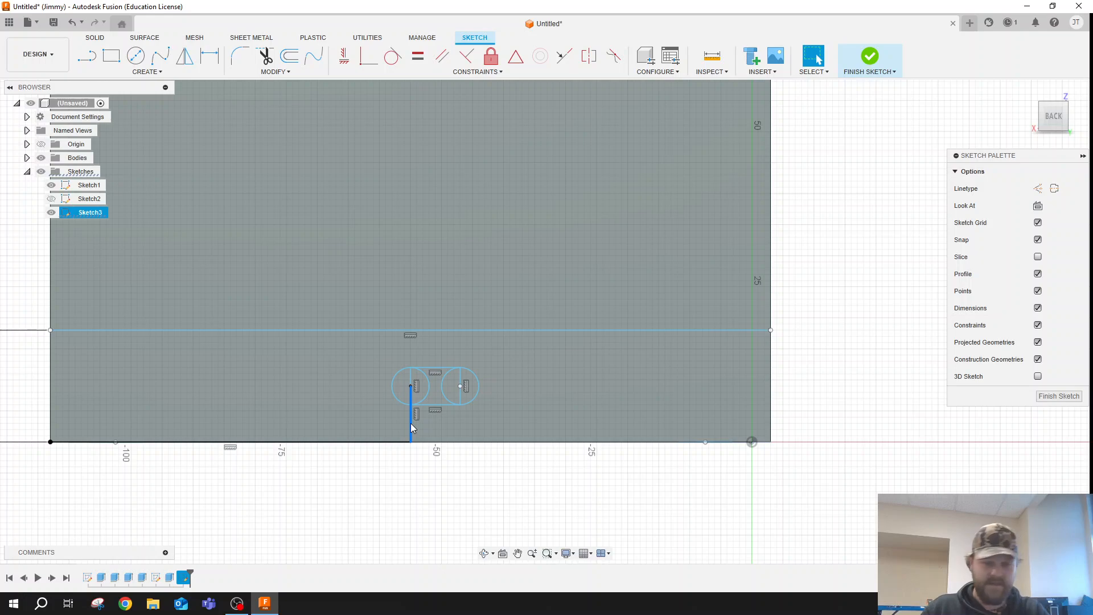
key("Delete")
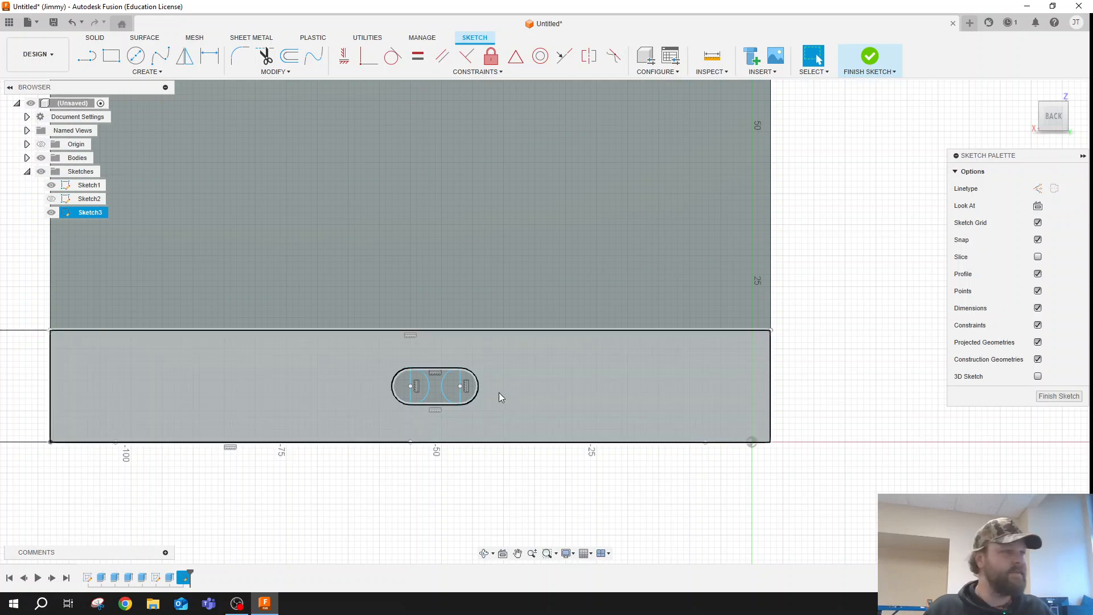
- Draw a 15 by 4.5 mm locating rectangle outward and downward from the midpoint of the slot outline's right-hand arc
left_click(113, 57)
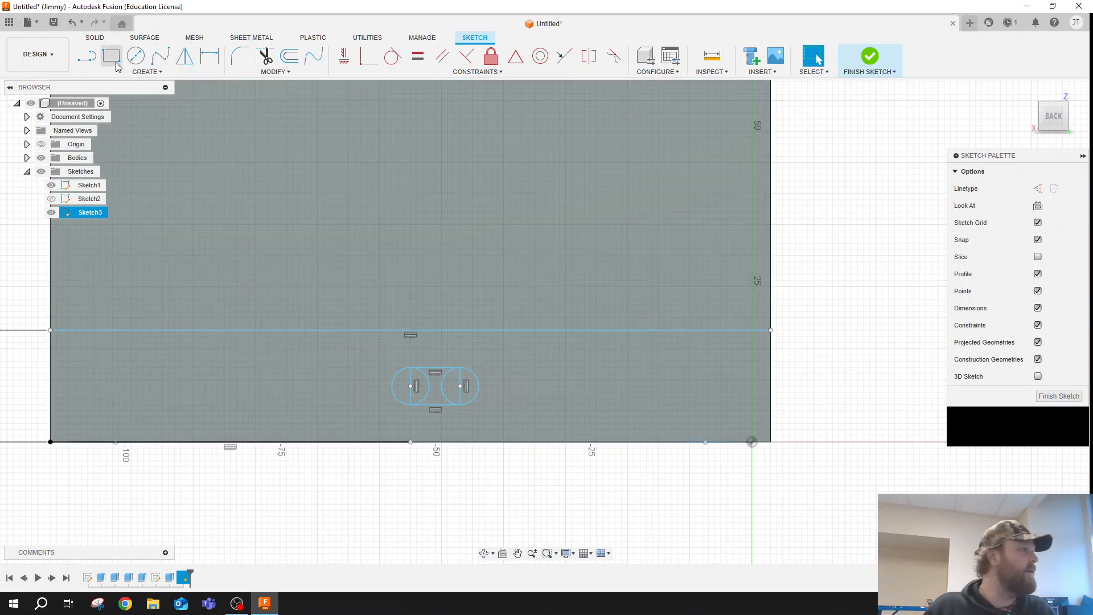
left_click(478, 387)
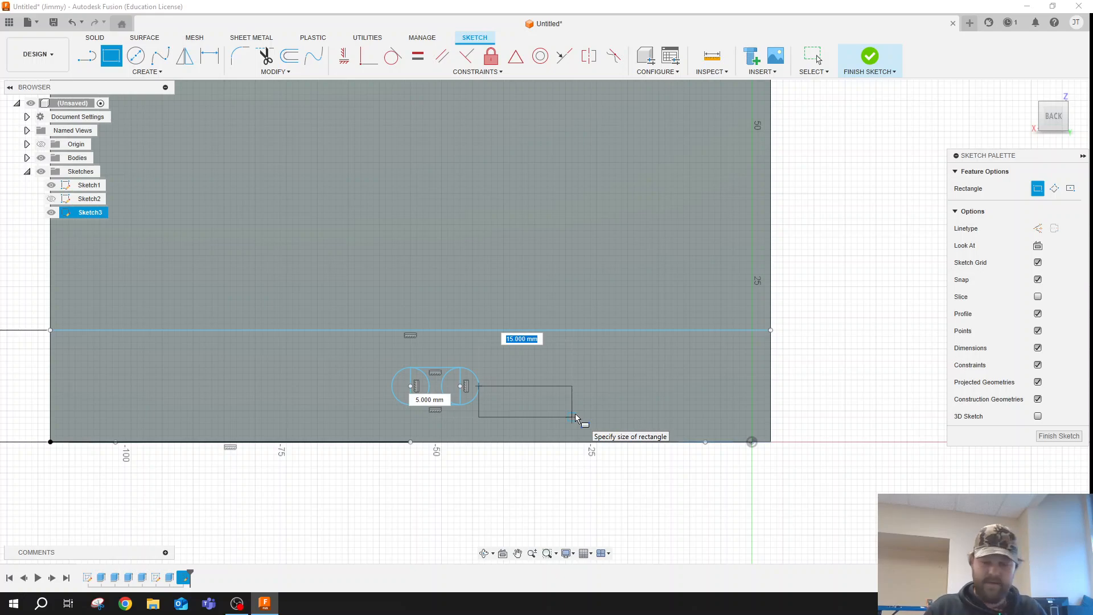
type("15")
key("Tab")
type("4.5")
key("Return")
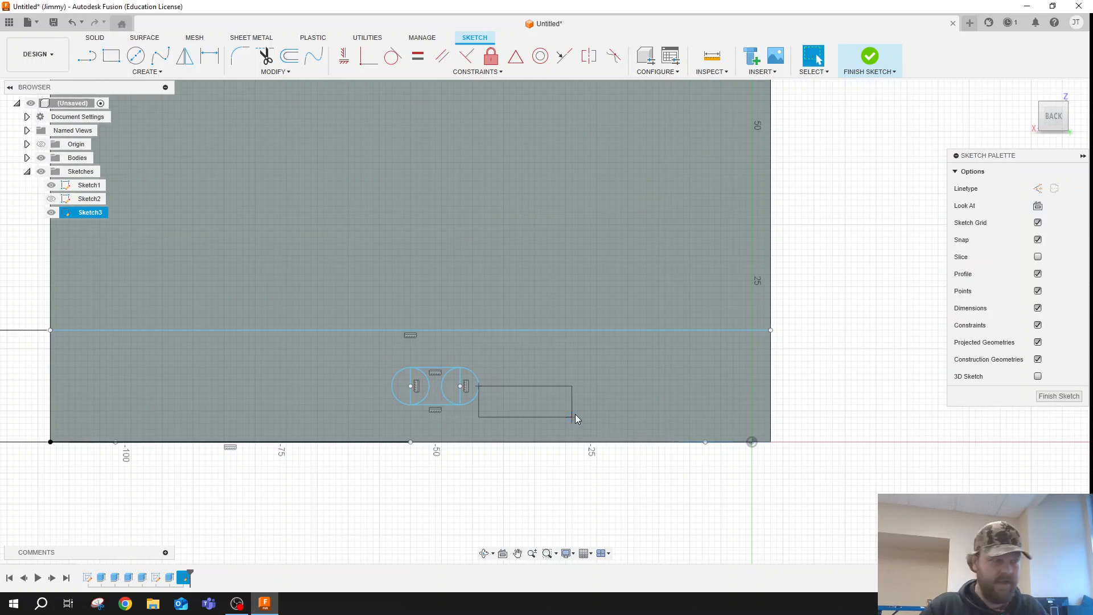
key("Escape")
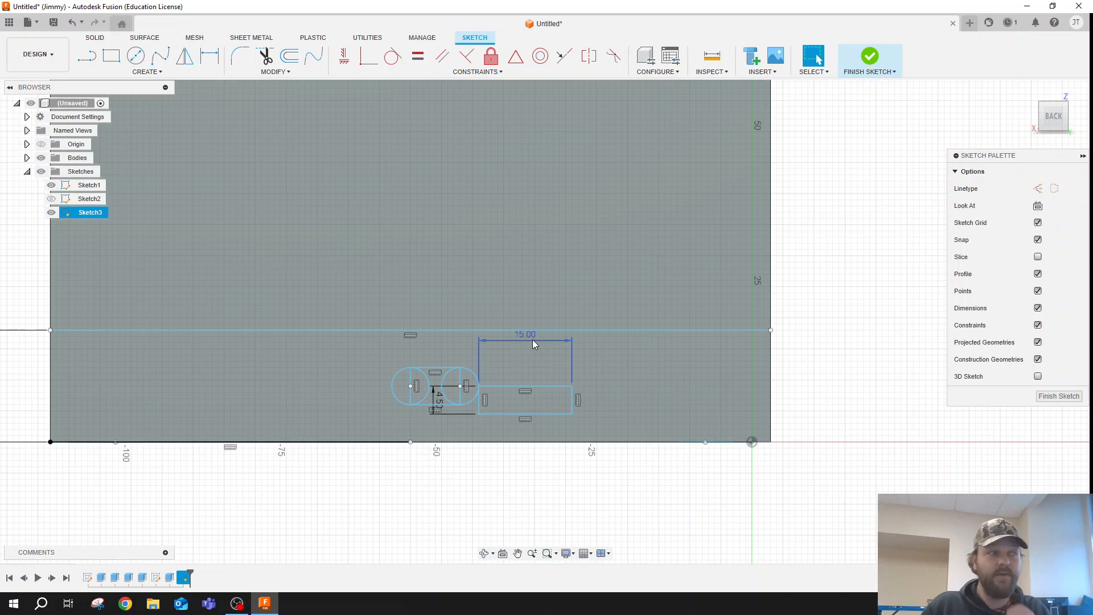
- Delete the locating rectangle's 15 mm width dimension and its far vertical line
left_click(531, 339)
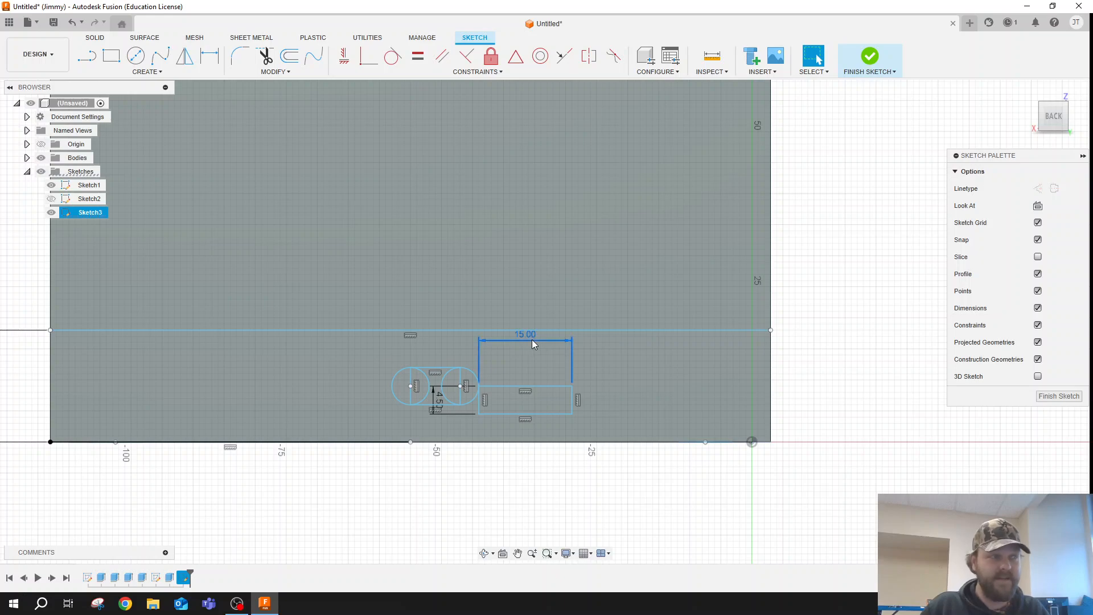
key("Delete")
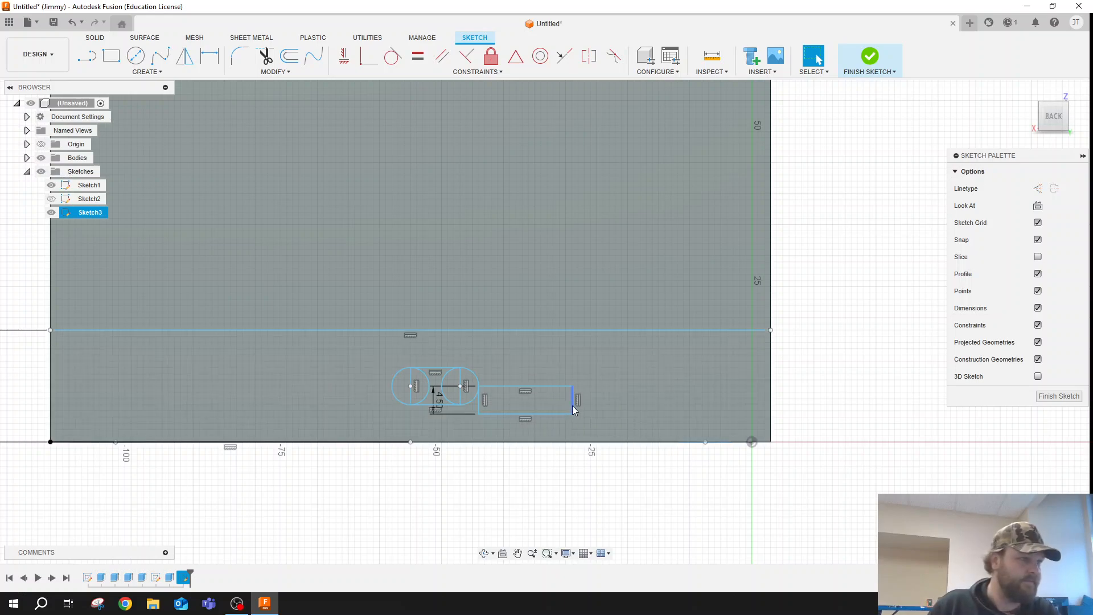
left_click(572, 407)
key("Delete")
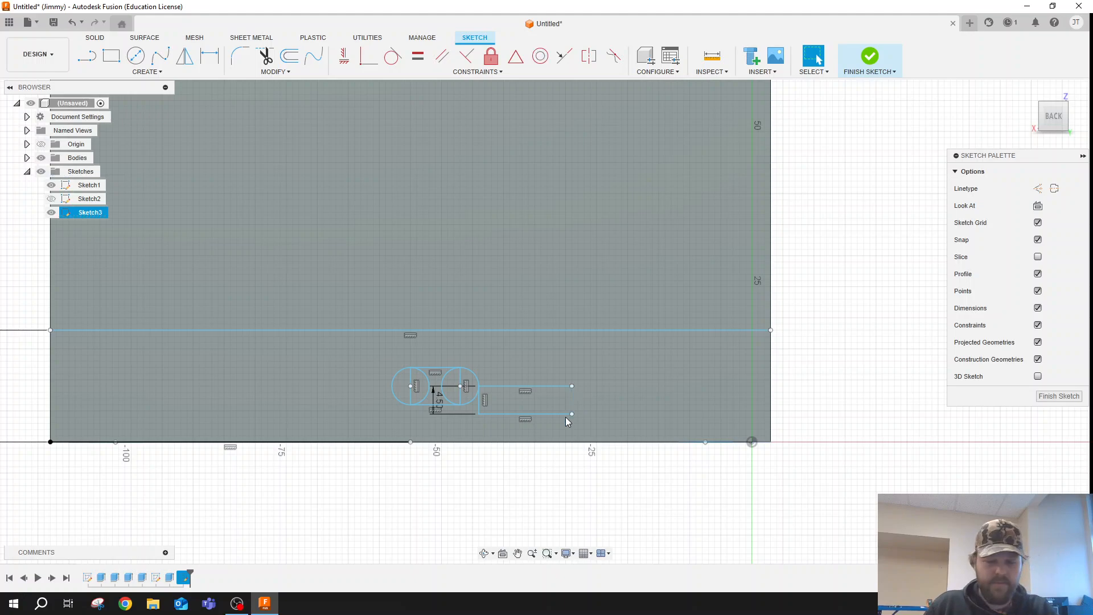
- Try deleting the locating rectangle's lower horizontal line and the vertical line beside the slot, then undo both deletions
left_click(561, 418)
key("Delete")
left_click(480, 407)
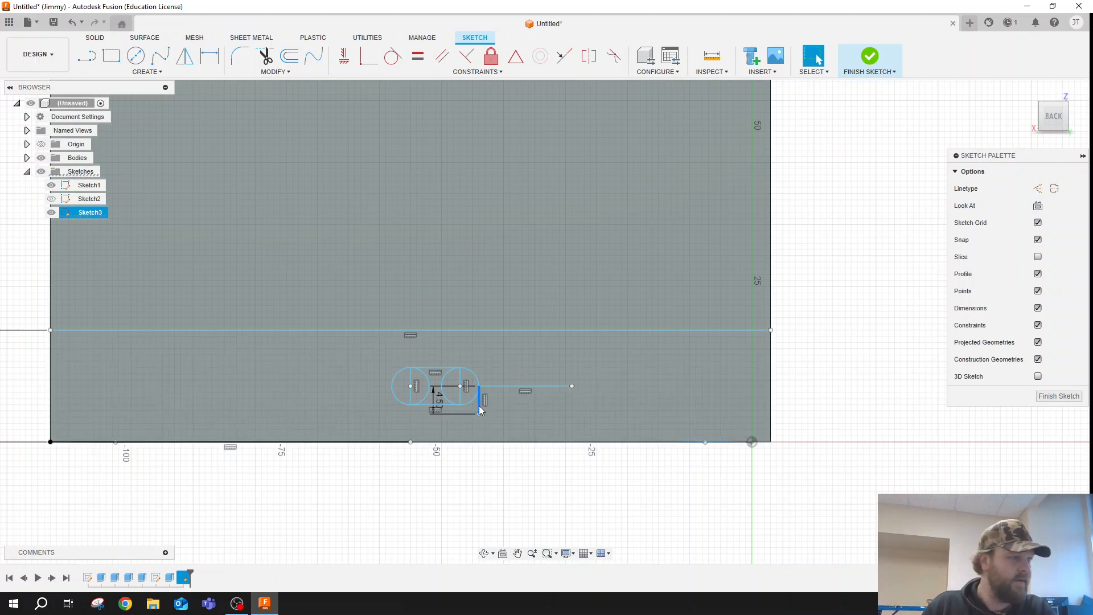
key("Delete")
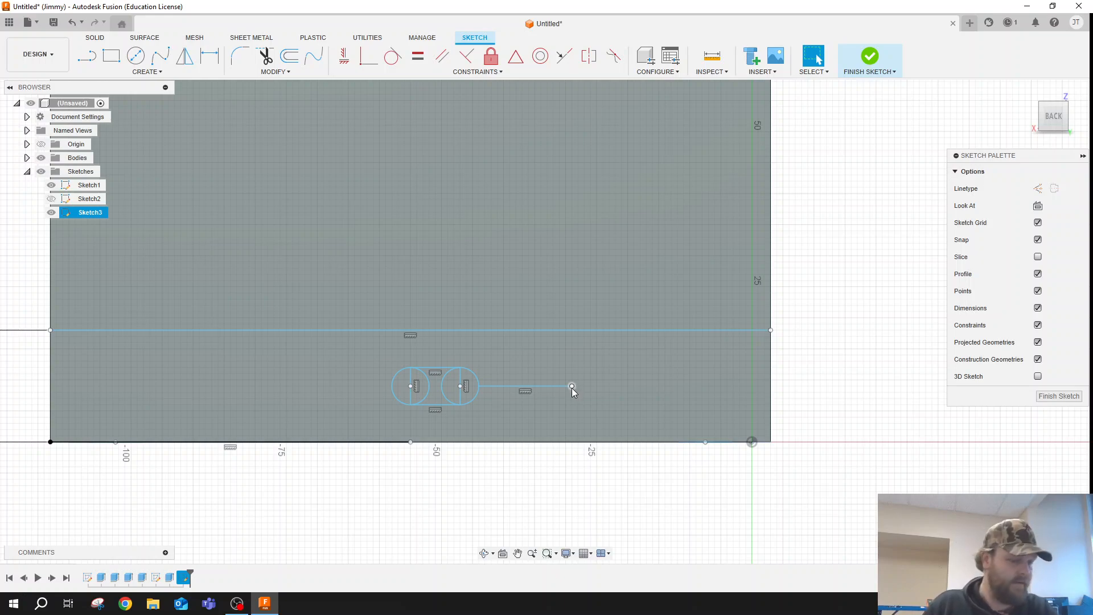
key("ctrl+z")
key("ctrl+z")
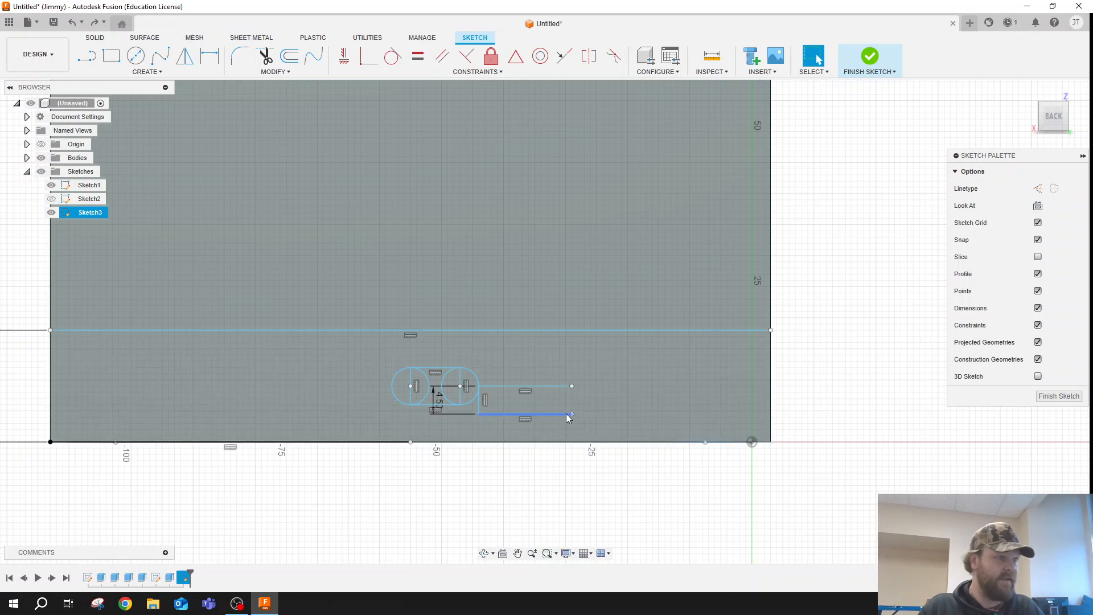
- Delete the locating rectangle's upper horizontal line and the vertical line beside the slot, keeping only the lower line
left_click(563, 388)
key("Delete")
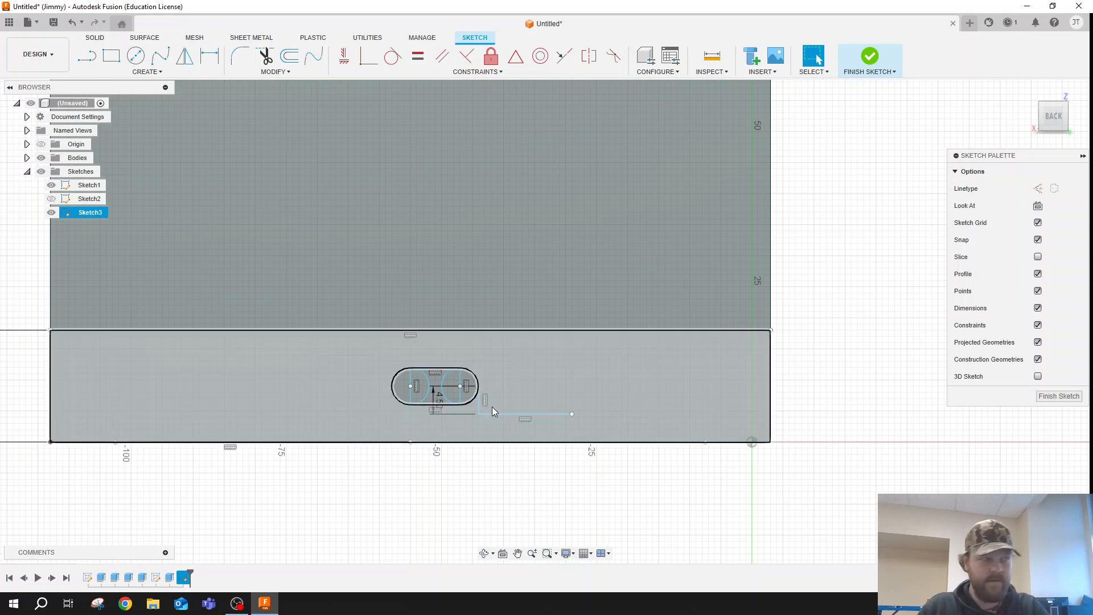
left_click(478, 407)
key("Delete")
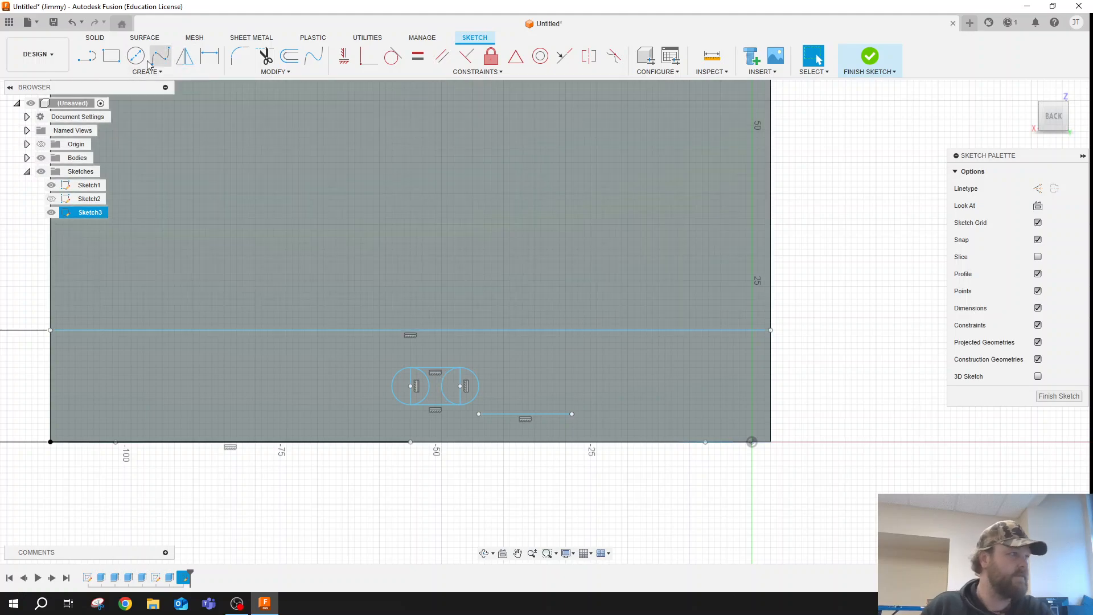
- Draw a 14 by 9 mm rectangle outward and upward from the locating line's far end, and delete the locating line
left_click(111, 56)
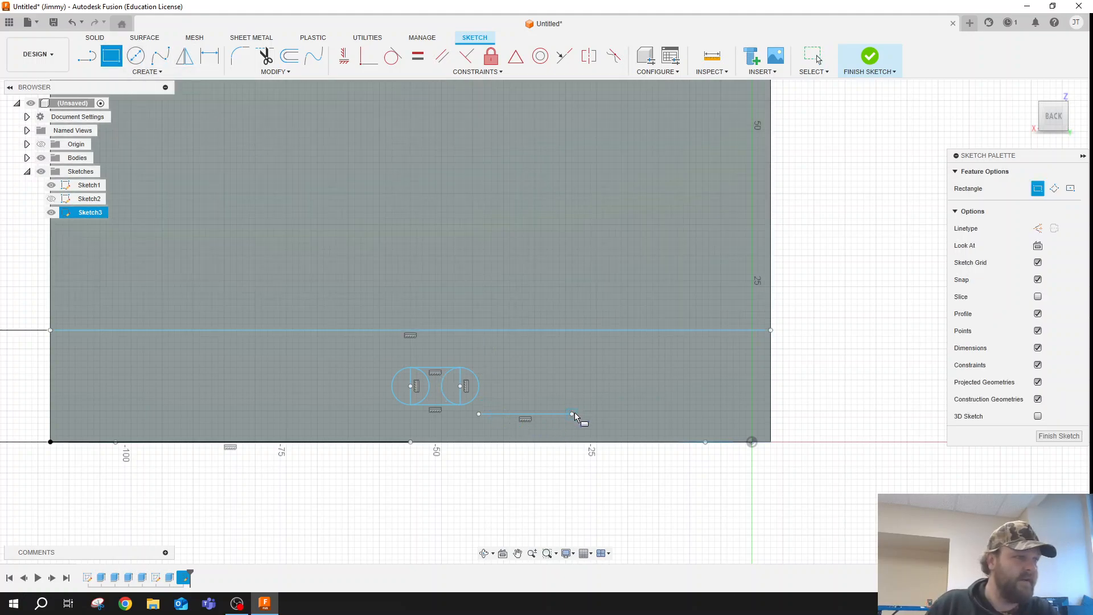
left_click(572, 414)
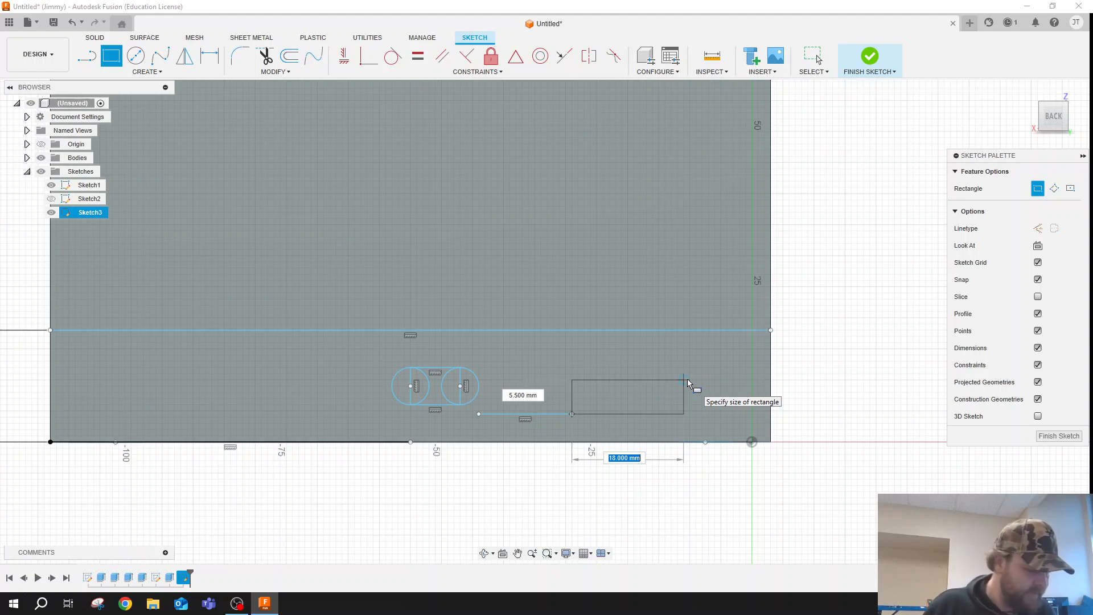
type("14")
key("Tab")
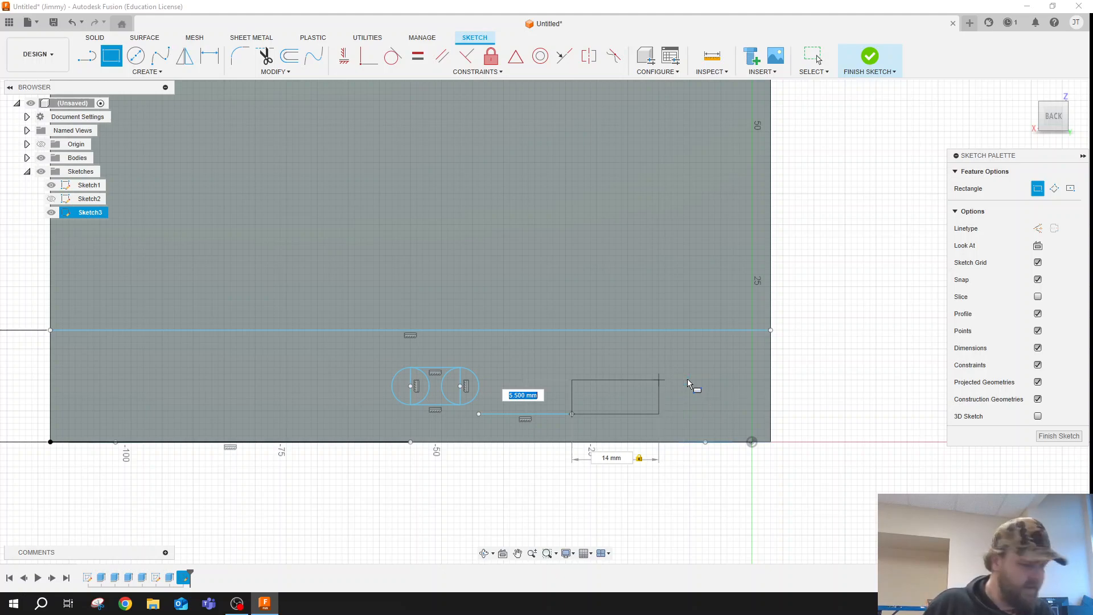
type("9")
key("Tab")
key("Return")
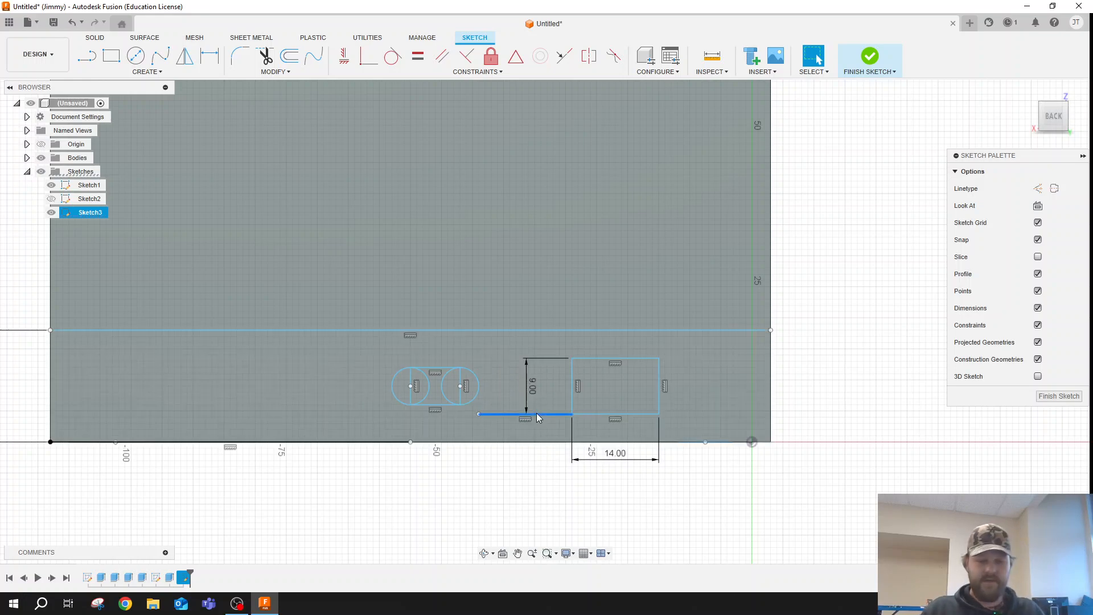
key("Delete")
- Extrude all slot profiles and the 14 by 9 mm rectangle by -3 mm as a cut through the back wall
scroll(415, 352, "up", 3)
scroll(416, 370, "down", 2)
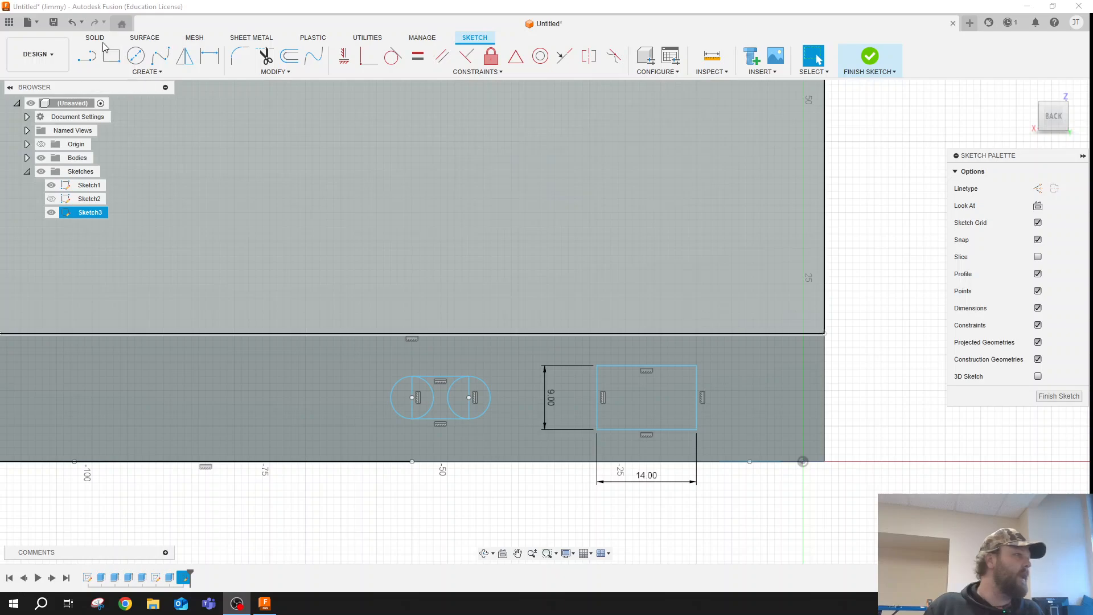
left_click(102, 40)
left_click(110, 55)
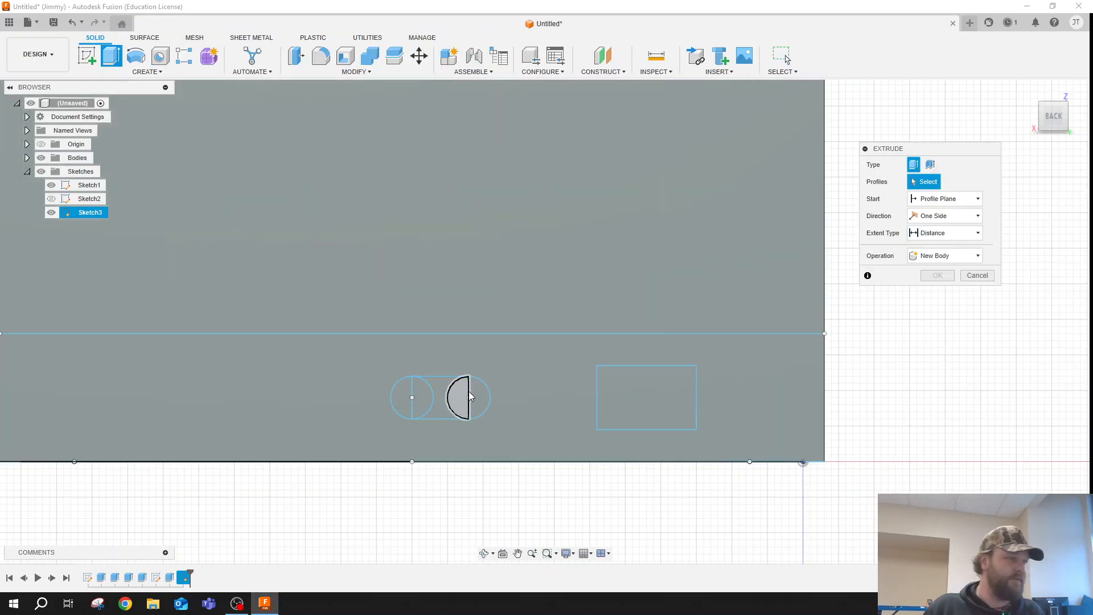
left_click(477, 395)
left_click(458, 397)
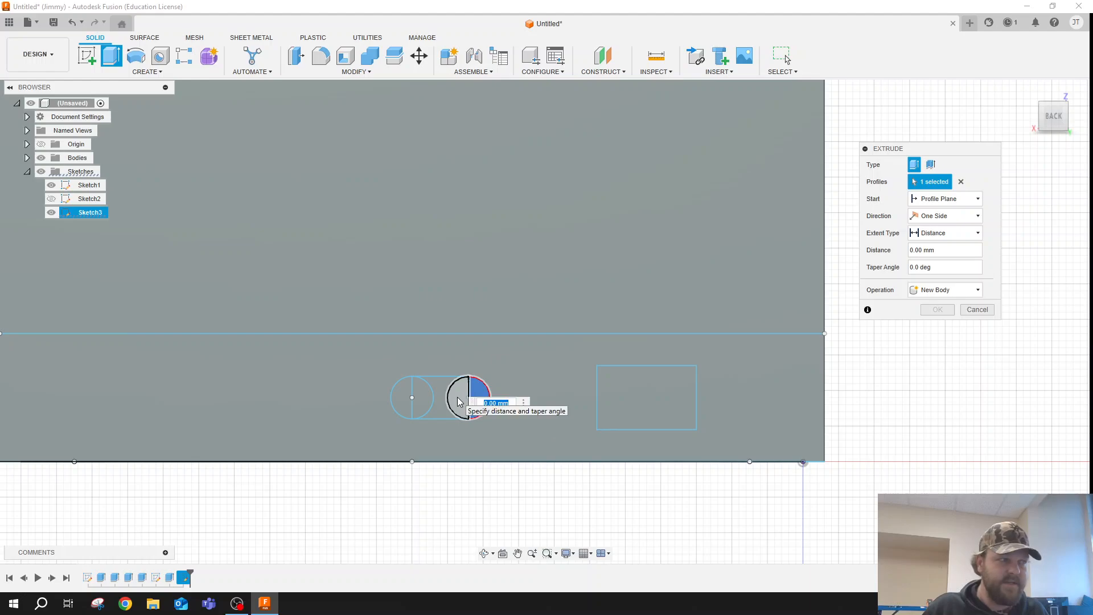
left_click(443, 401)
left_click(423, 398)
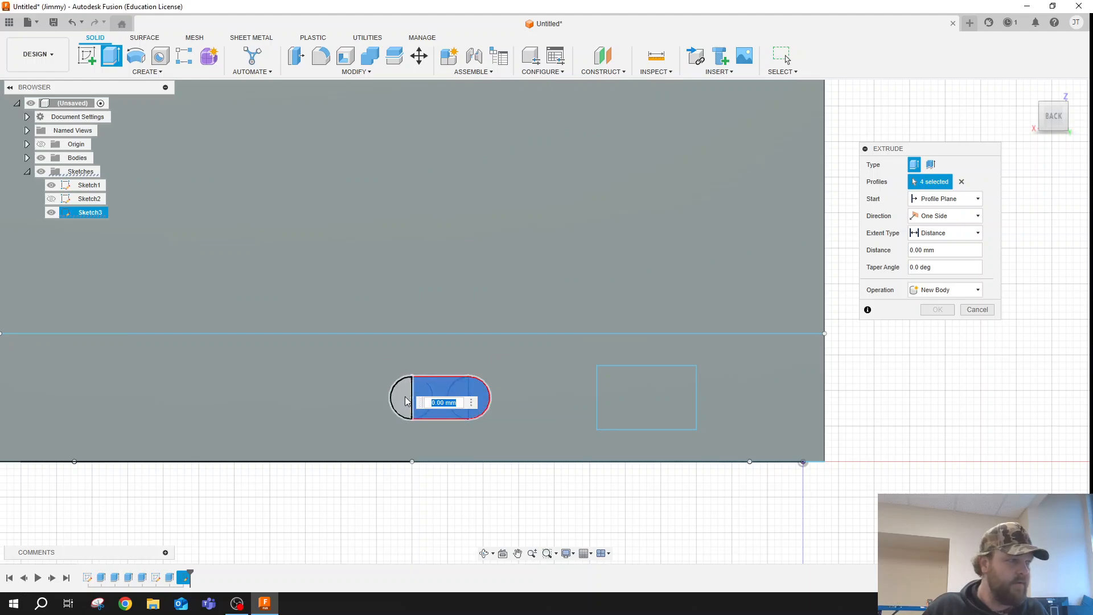
left_click(400, 397)
left_click(669, 407)
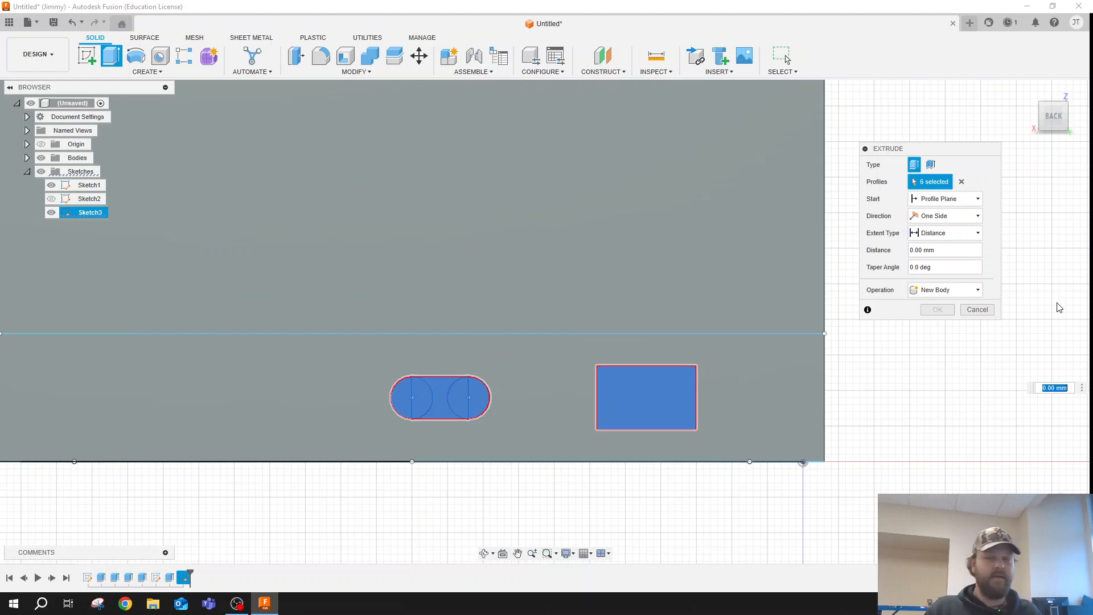
type("-3")
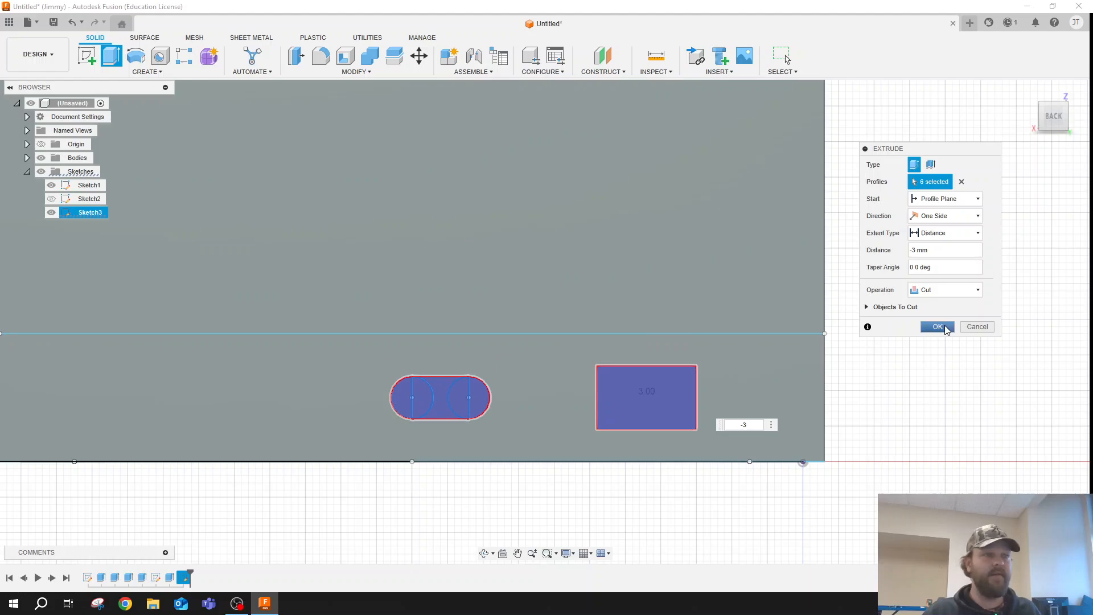
left_click(940, 326)
- Examine the back openings from outside, and inspect the screw posts and front holes from above
left_click(484, 553)
left_click_drag(566, 415, 587, 402)
left_click_drag(521, 503, 524, 477)
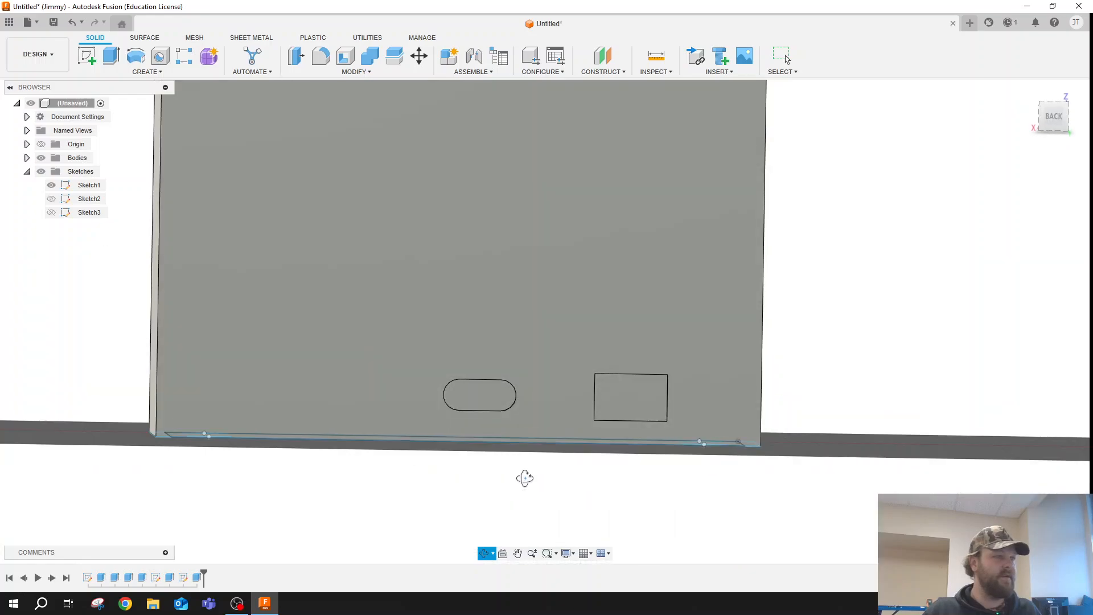
scroll(604, 407, "down", 3)
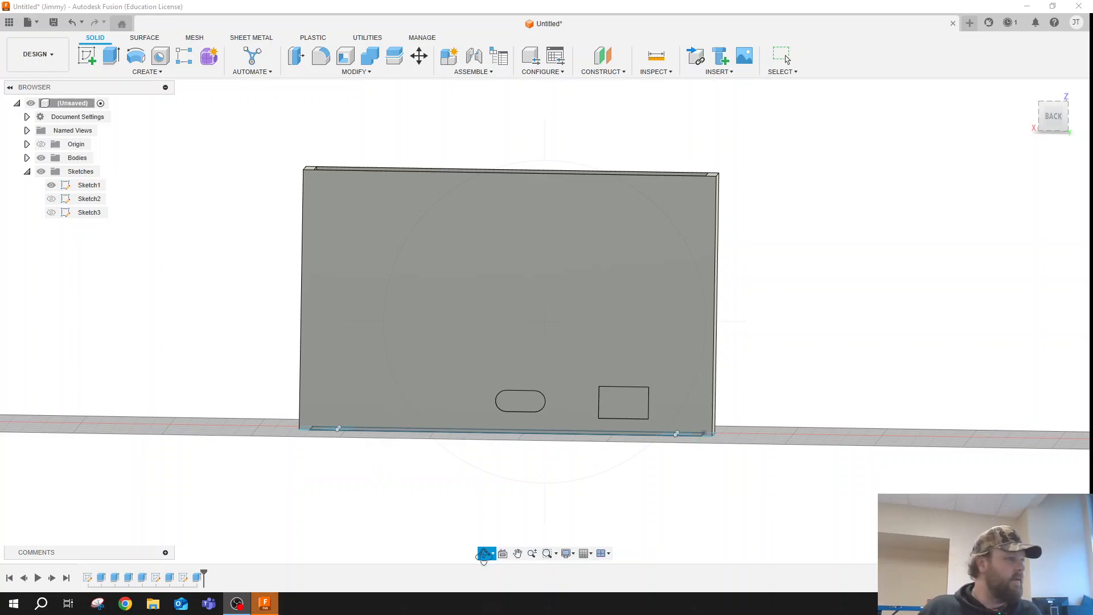
left_click(480, 514)
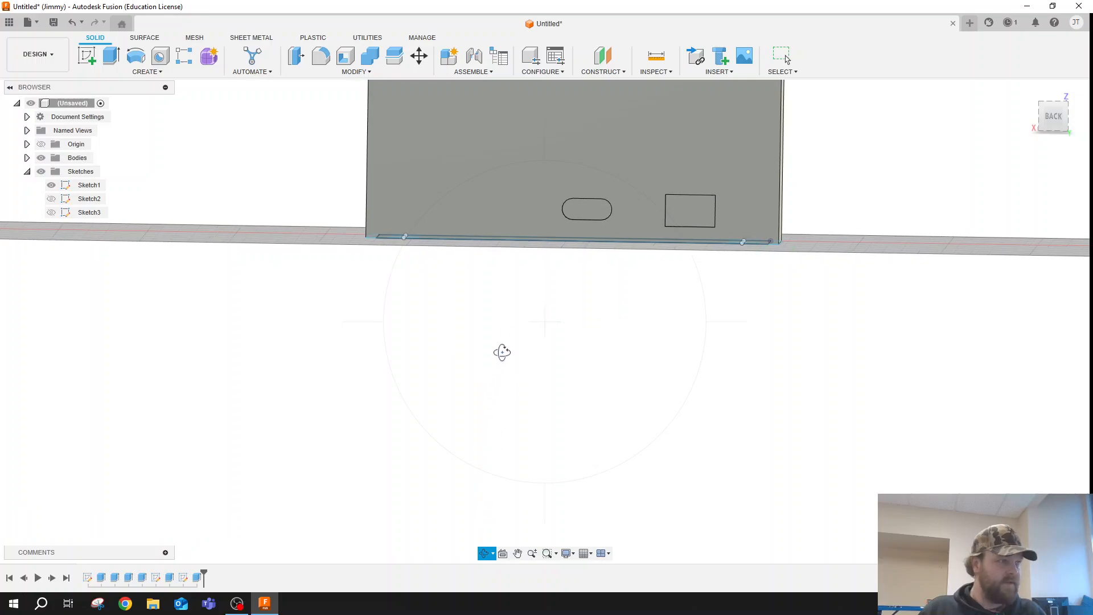
key("Escape")
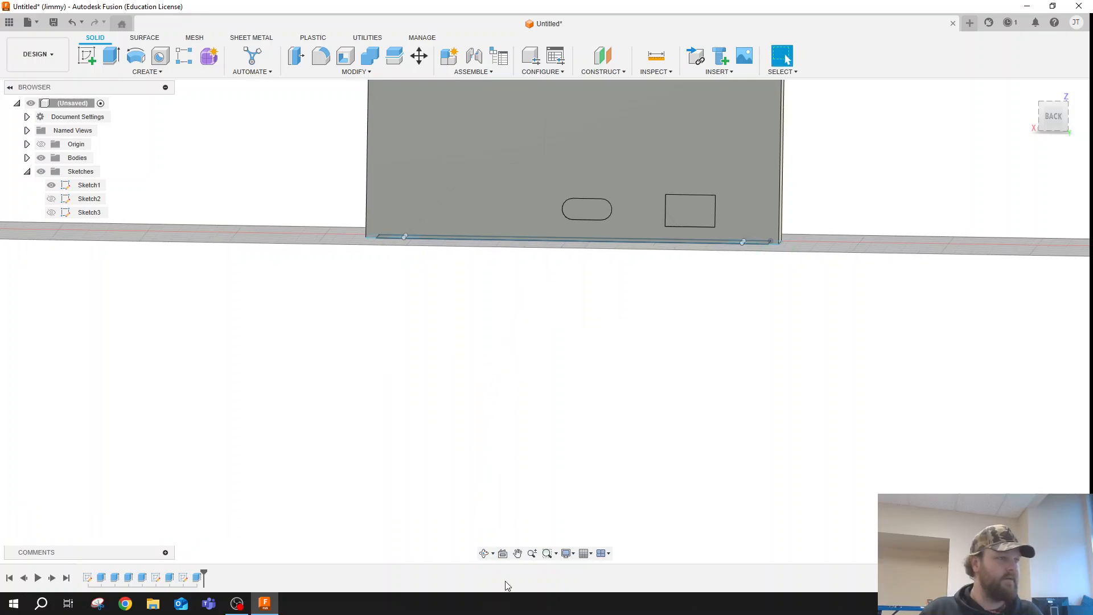
left_click(517, 554)
left_click_drag(550, 289, 474, 482)
key("Escape")
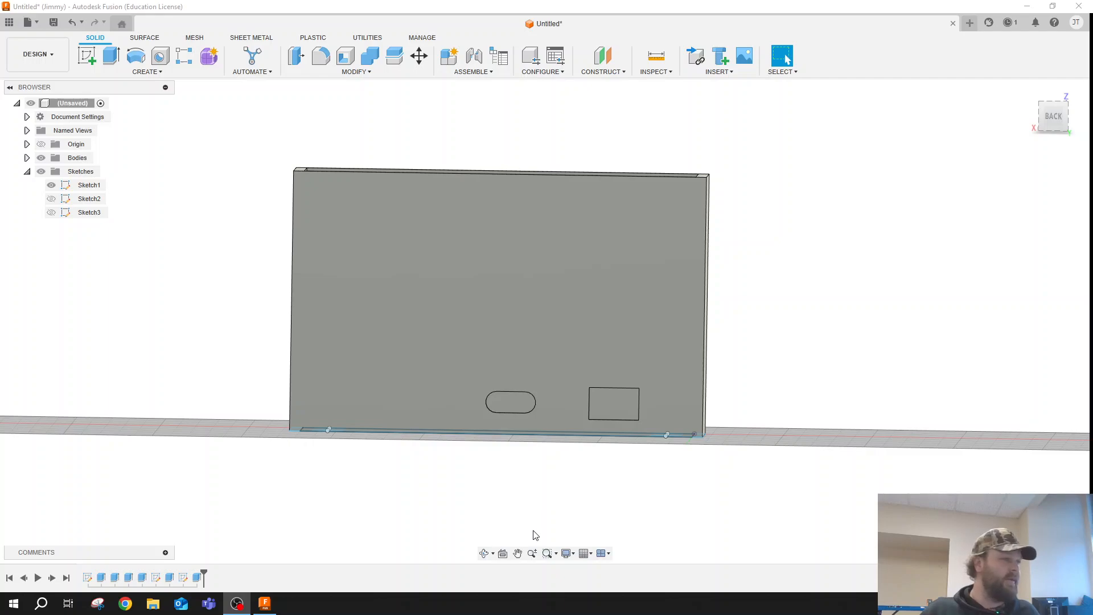
left_click(518, 554)
left_click_drag(546, 461, 546, 491)
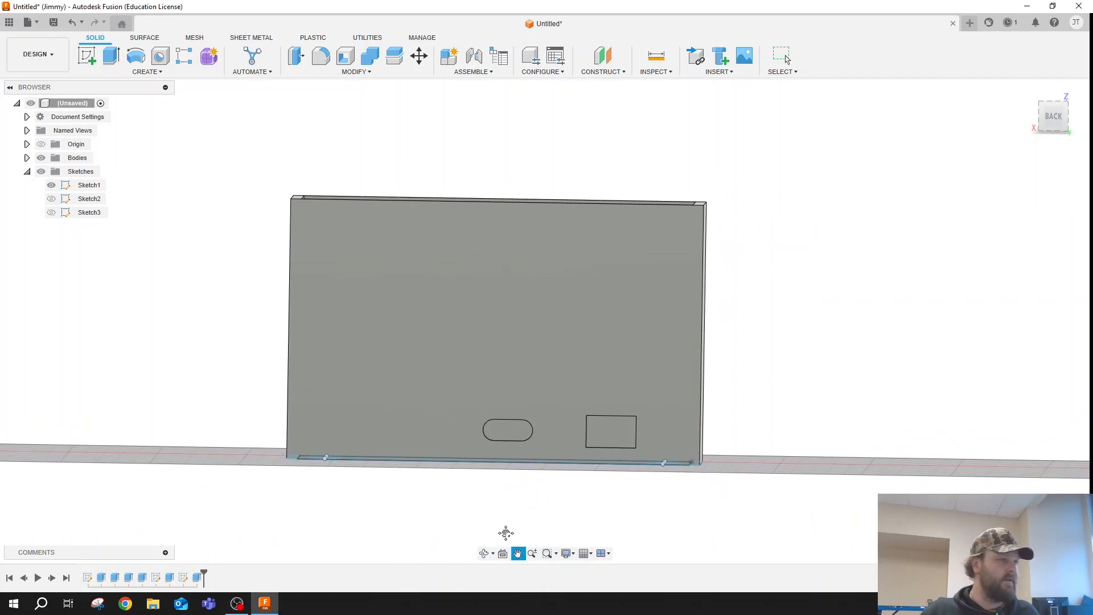
left_click(484, 554)
left_click_drag(507, 341, 506, 556)
left_click(518, 553)
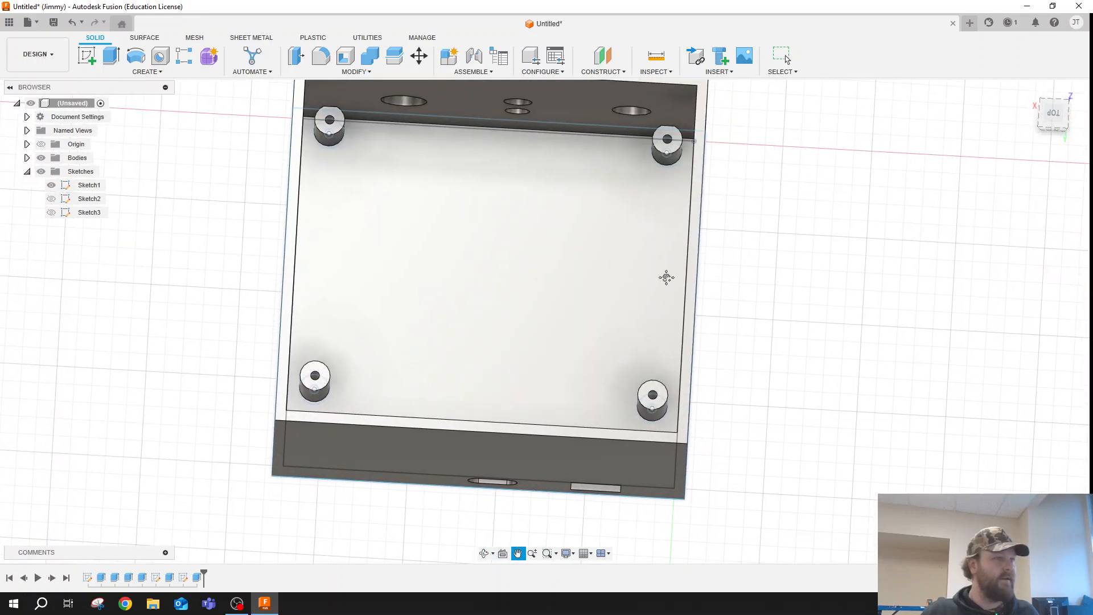
left_click_drag(666, 279, 659, 342)
scroll(661, 336, "down", 1)
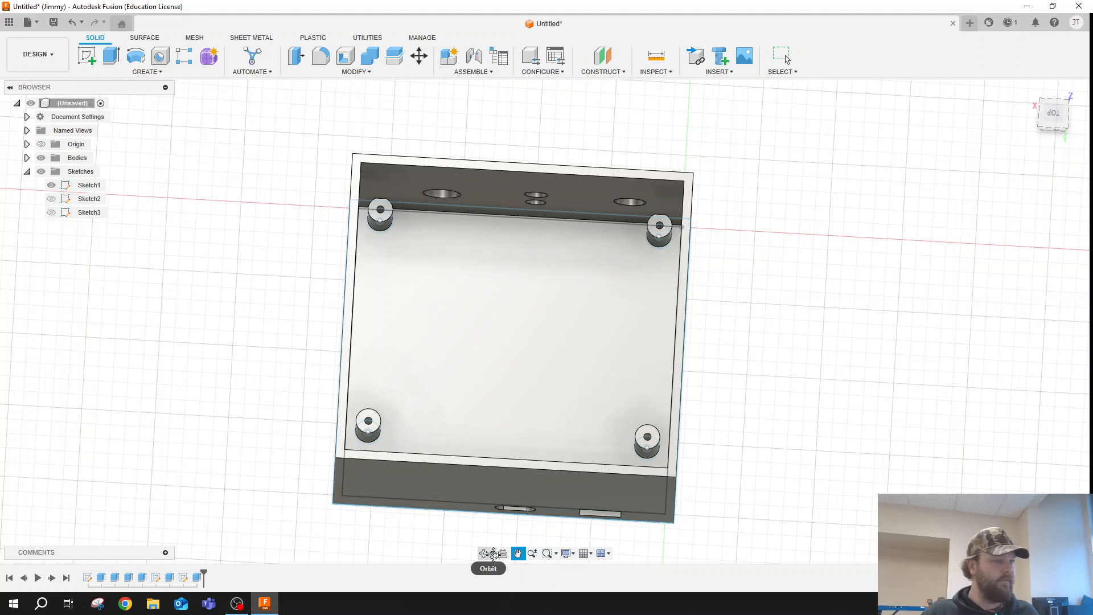
left_click(492, 553)
left_click(485, 554)
mouse_move(501, 378)
left_mouse_down()
mouse_move(499, 389)
mouse_move(501, 372)
left_mouse_up()
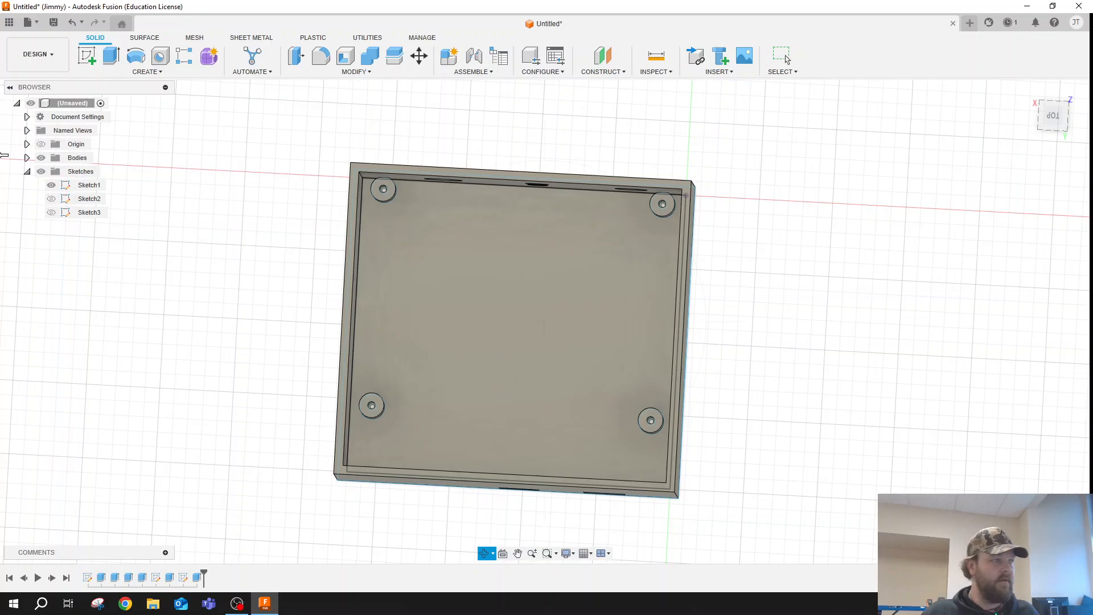
- Hide the bodies and keep the base sketch with its wall outlines and post circles displayed
left_click(52, 186)
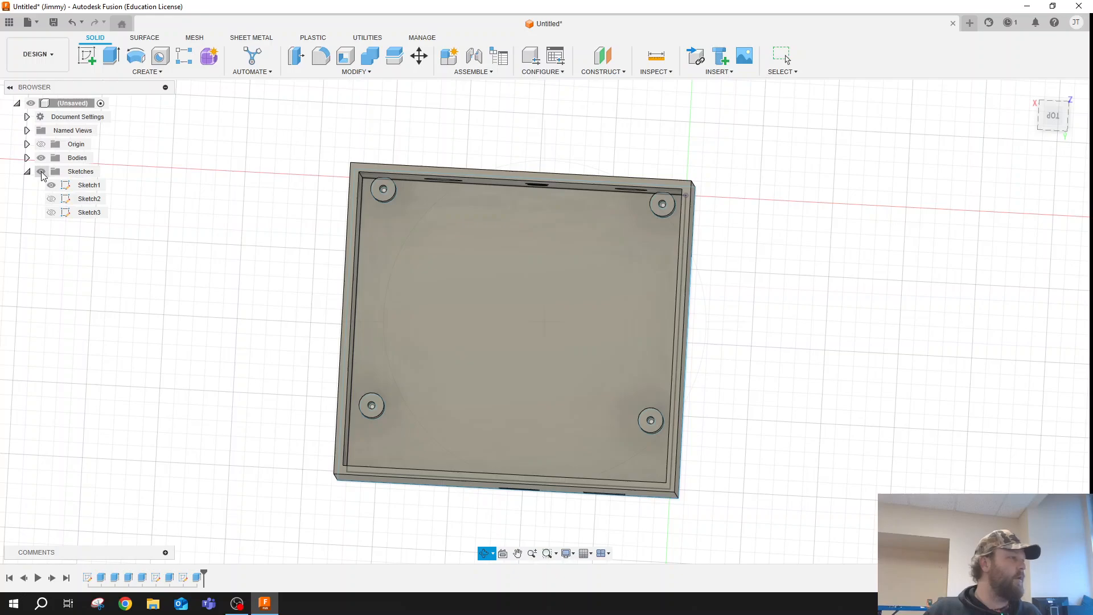
left_click(41, 158)
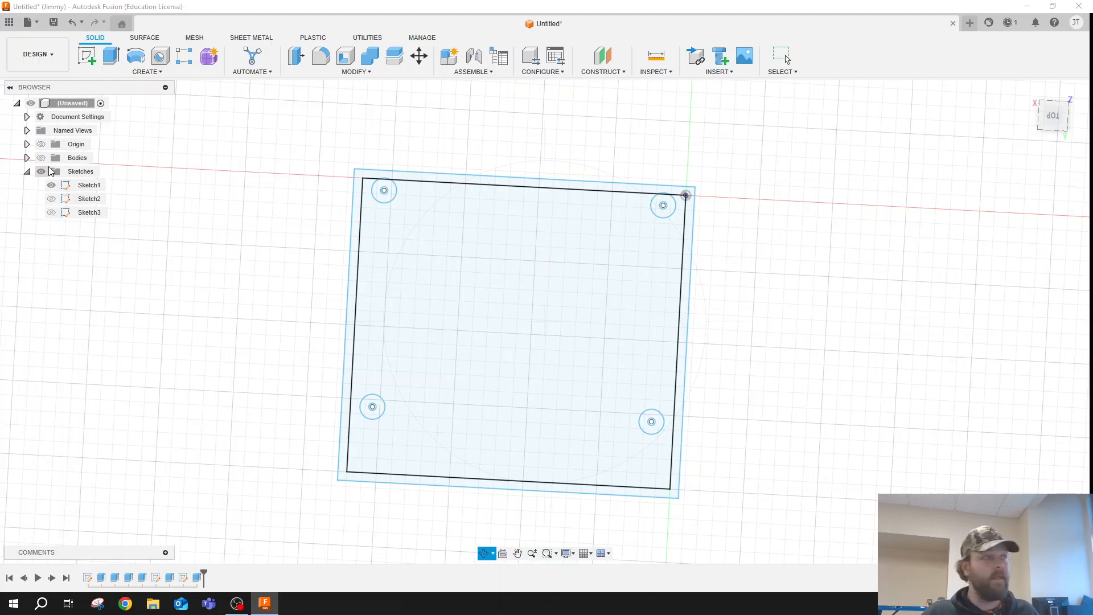
left_click(41, 158)
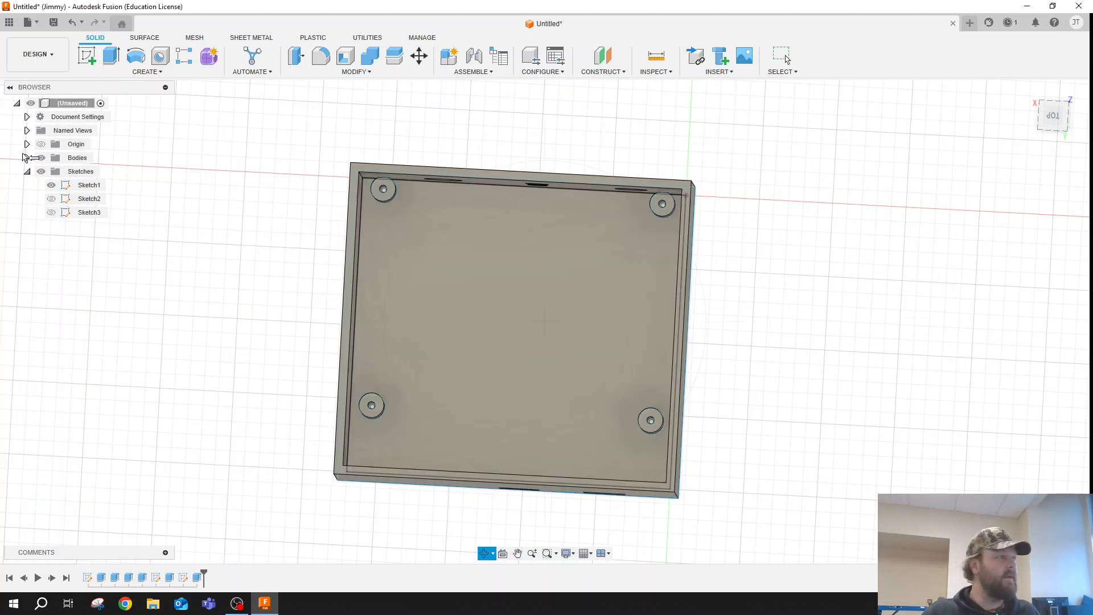
key("Escape")
left_click(27, 157)
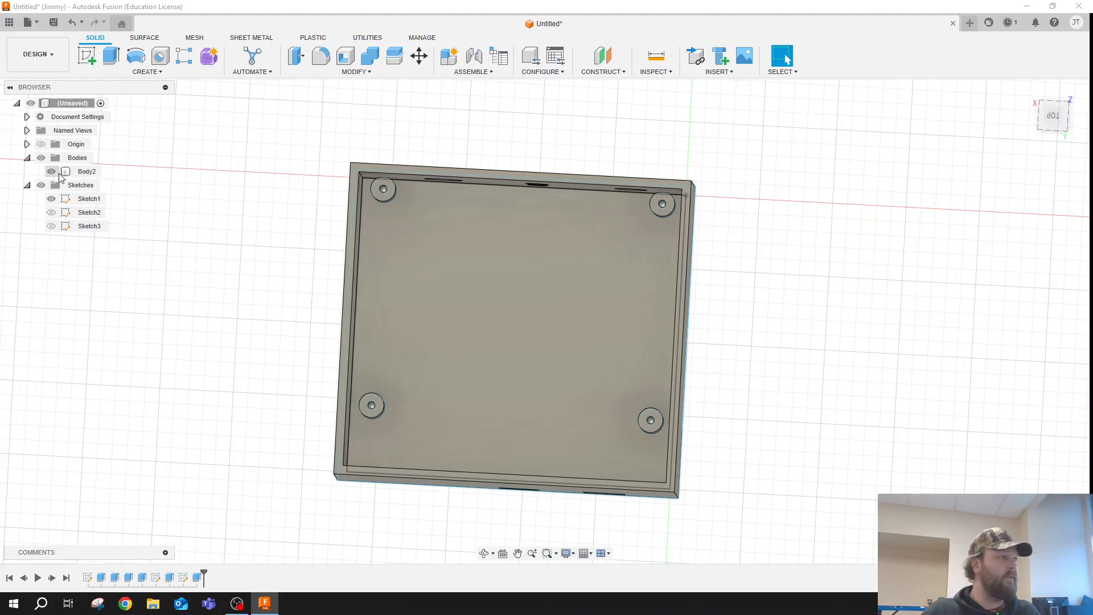
left_click(27, 158)
left_click(41, 158)
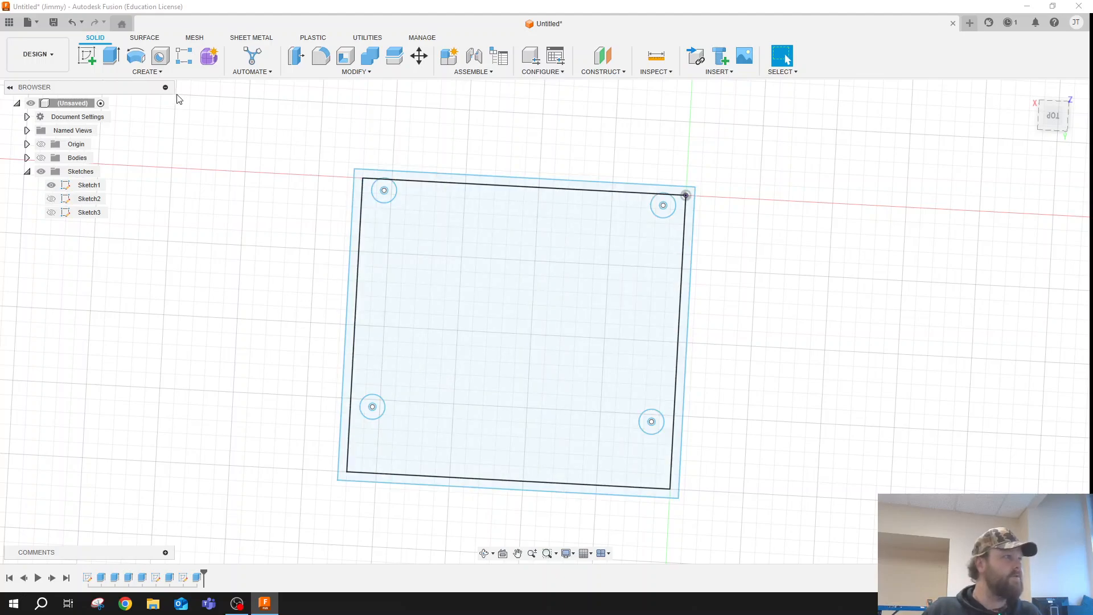
left_click(108, 57)
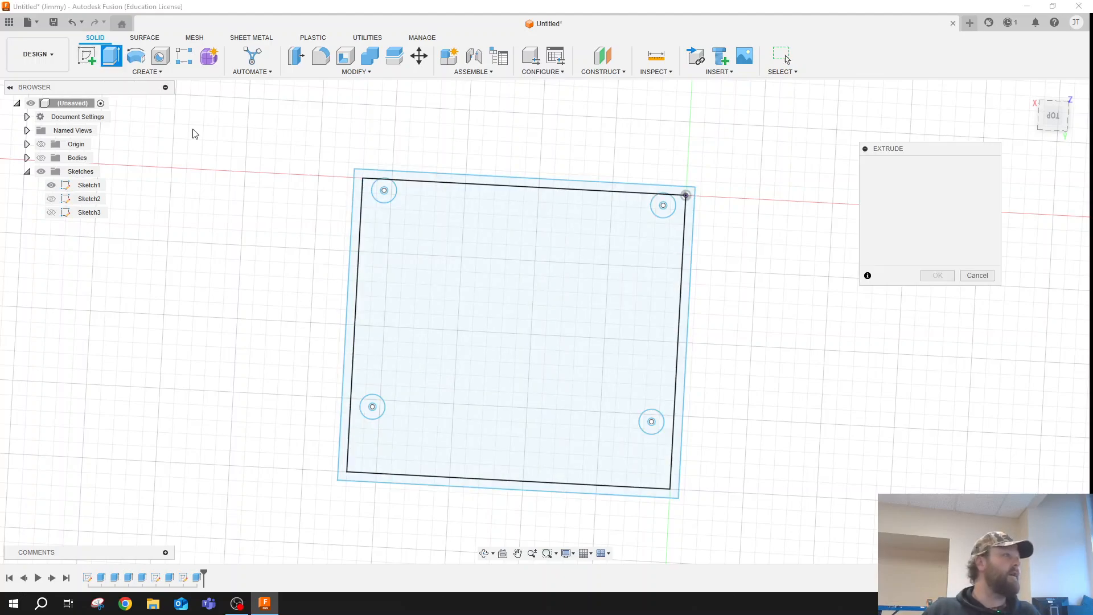
left_click(354, 291)
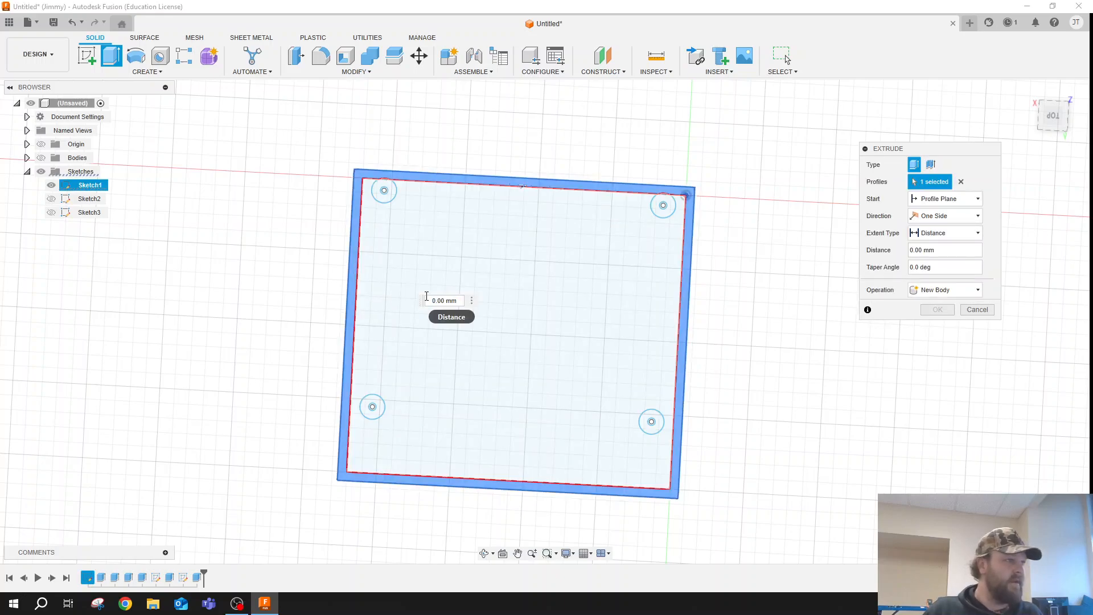
key("Escape")
left_click(397, 227)
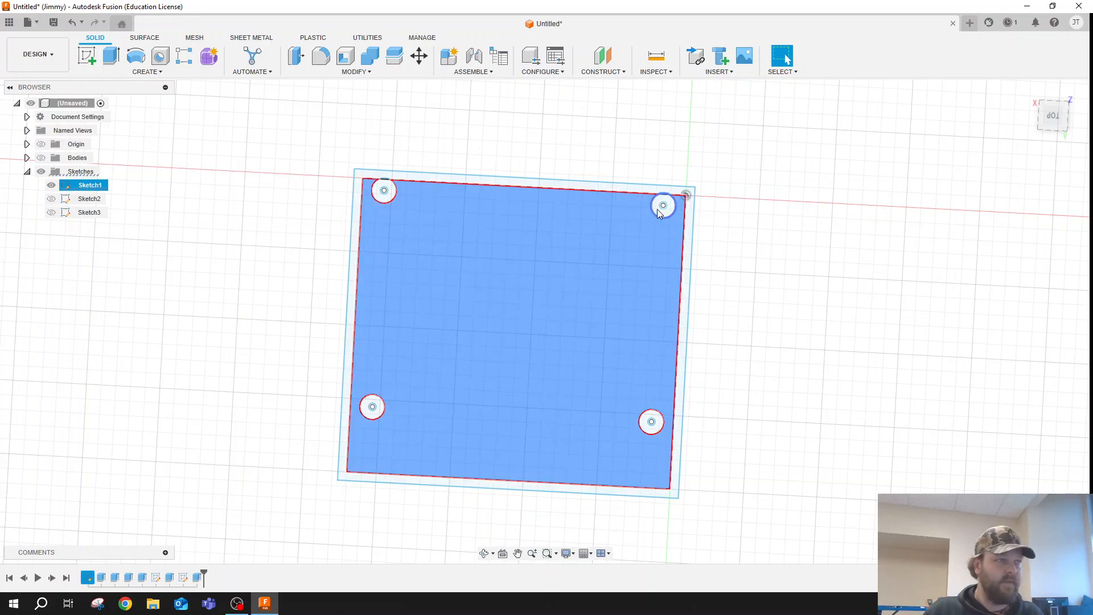
left_click(664, 206)
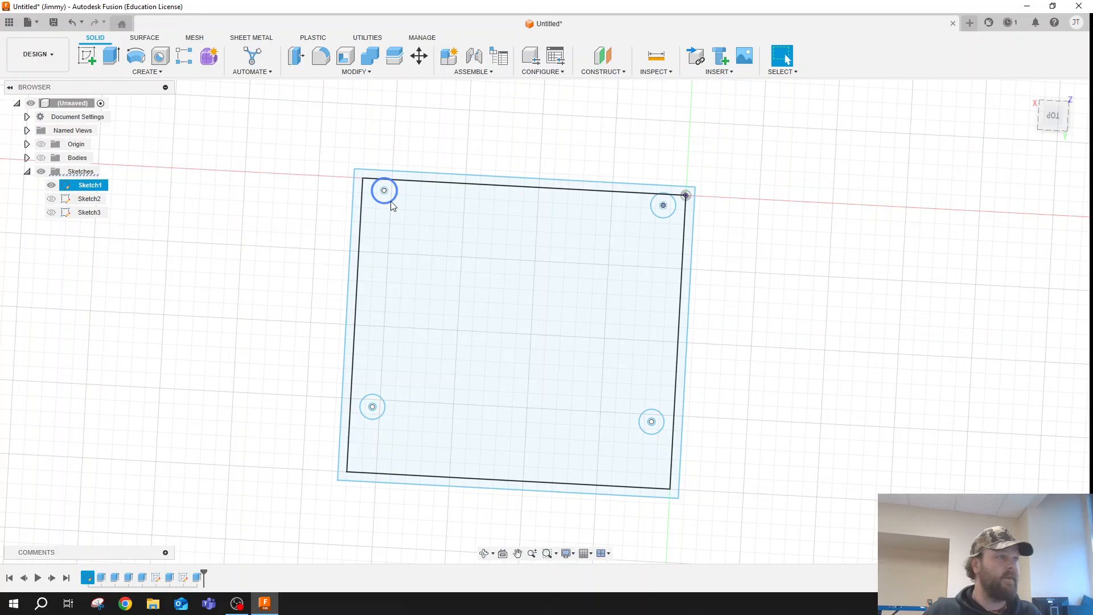
scroll(391, 201, "up", 4)
scroll(389, 200, "up", 1)
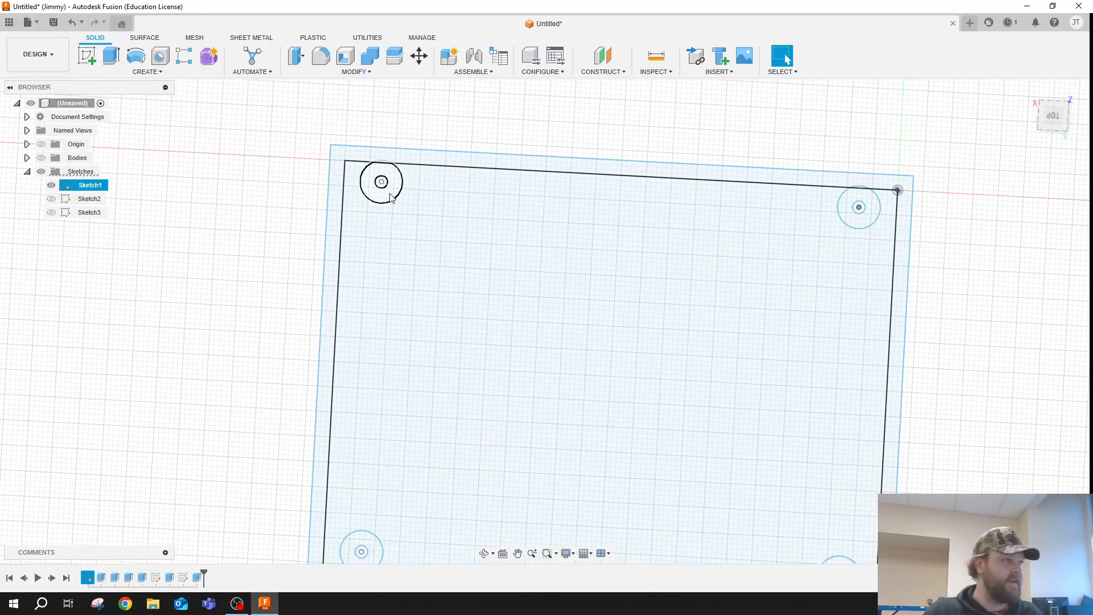
left_click(390, 193)
left_click(382, 182)
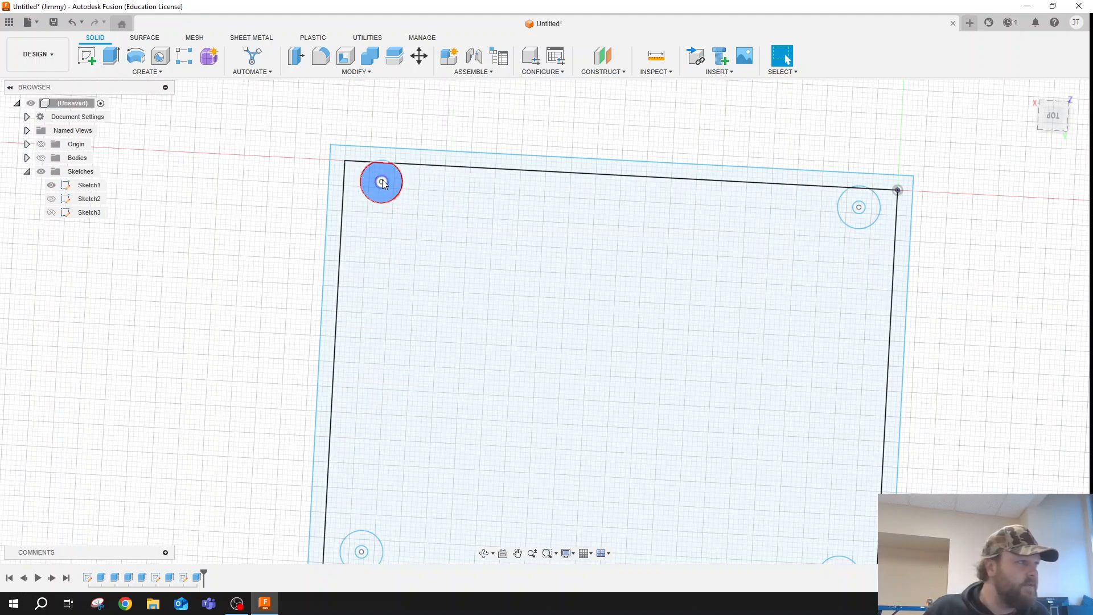
left_click(380, 183)
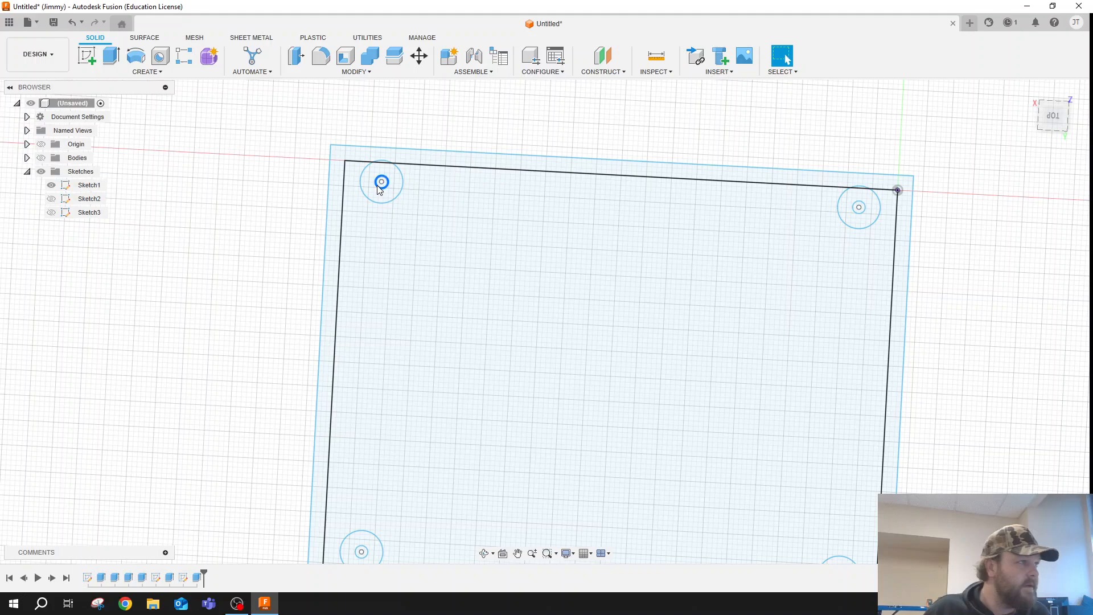
- Extrude the whole inner floor area, including all four posts' outer rings and screw-hole circles, 6 mm as a new body
left_click(111, 56)
left_click(380, 185)
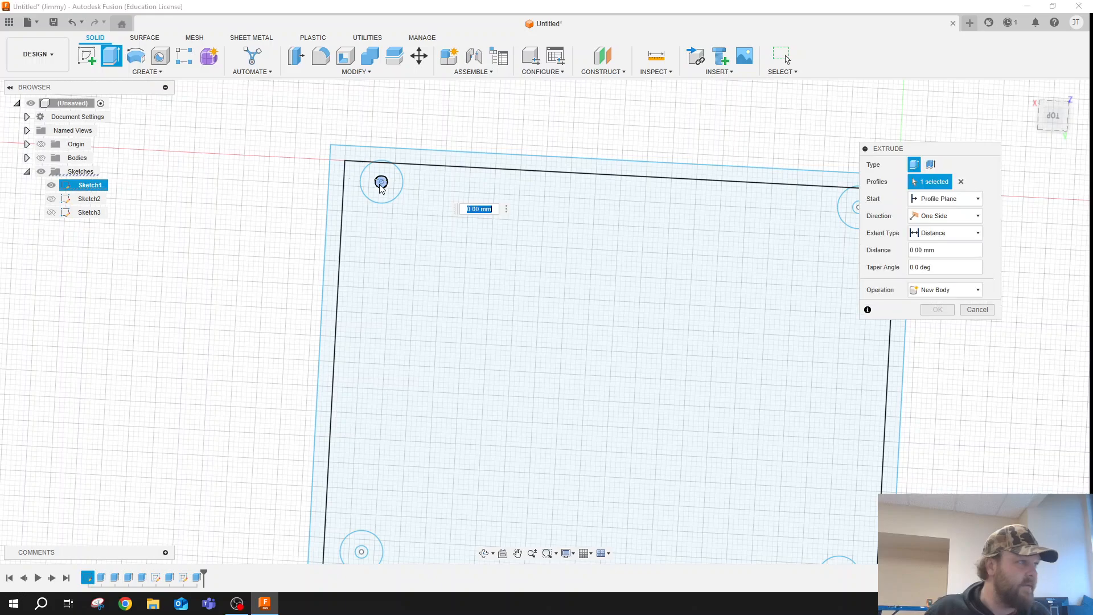
left_click(372, 194)
left_click(403, 228)
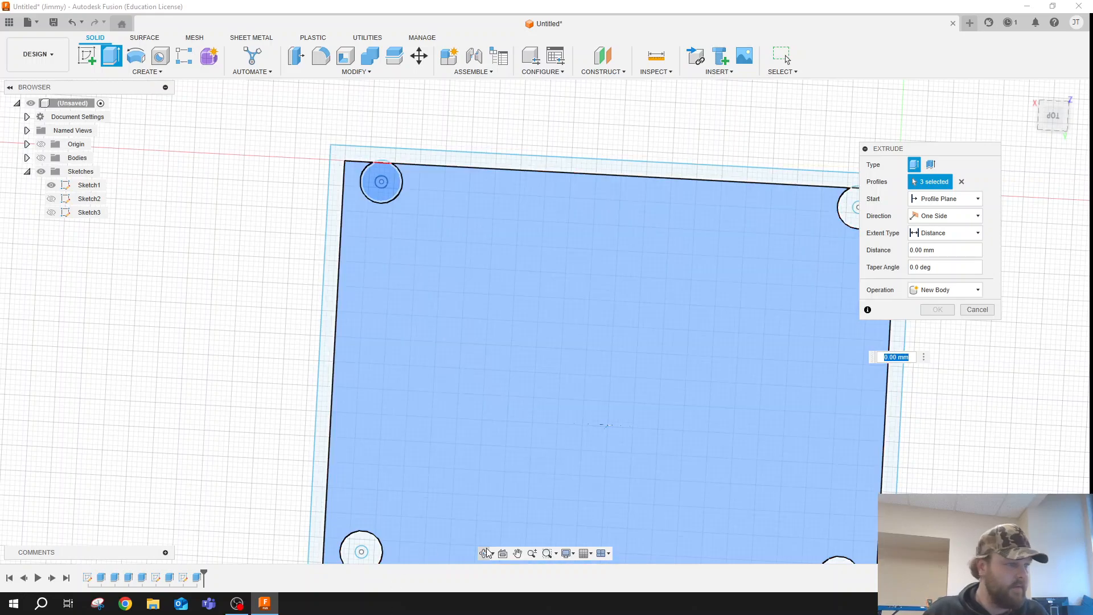
left_click(518, 553)
left_click_drag(532, 503, 476, 464)
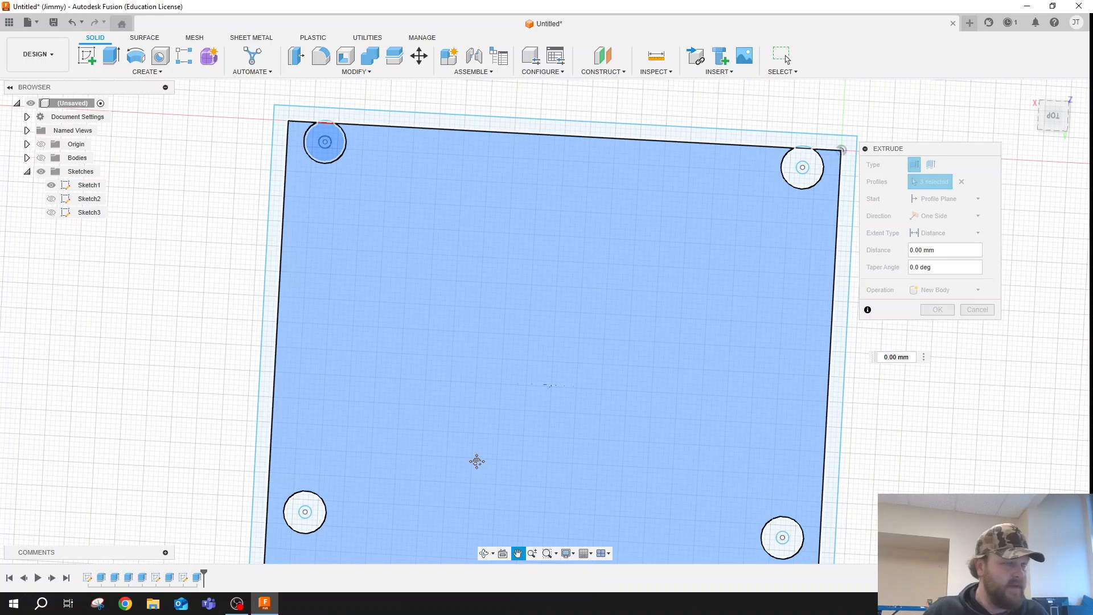
key("Escape")
left_click(802, 170)
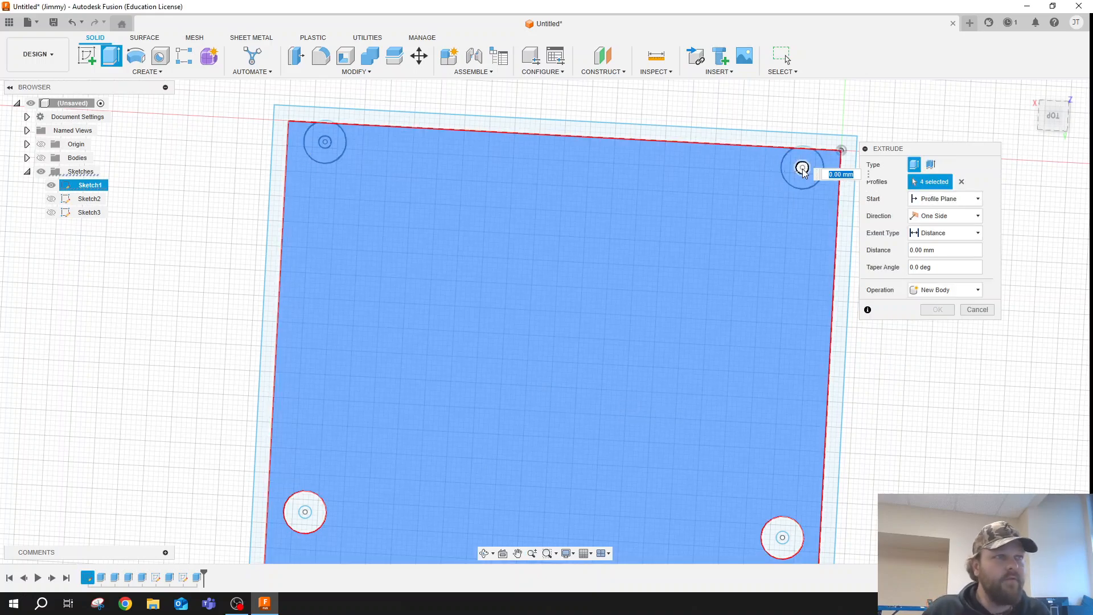
left_click(803, 169)
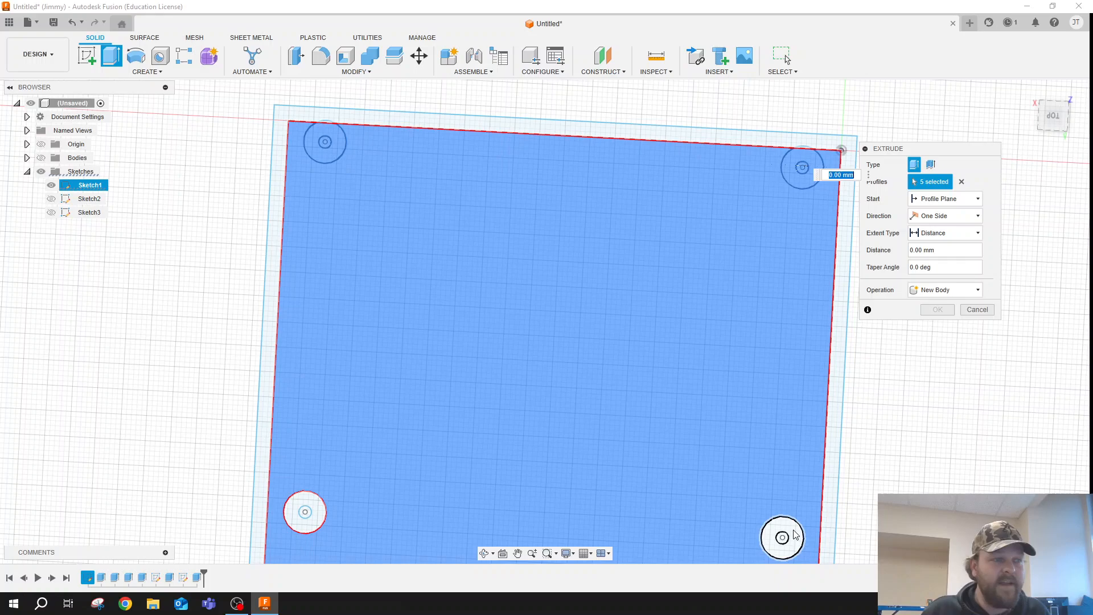
left_click(792, 533)
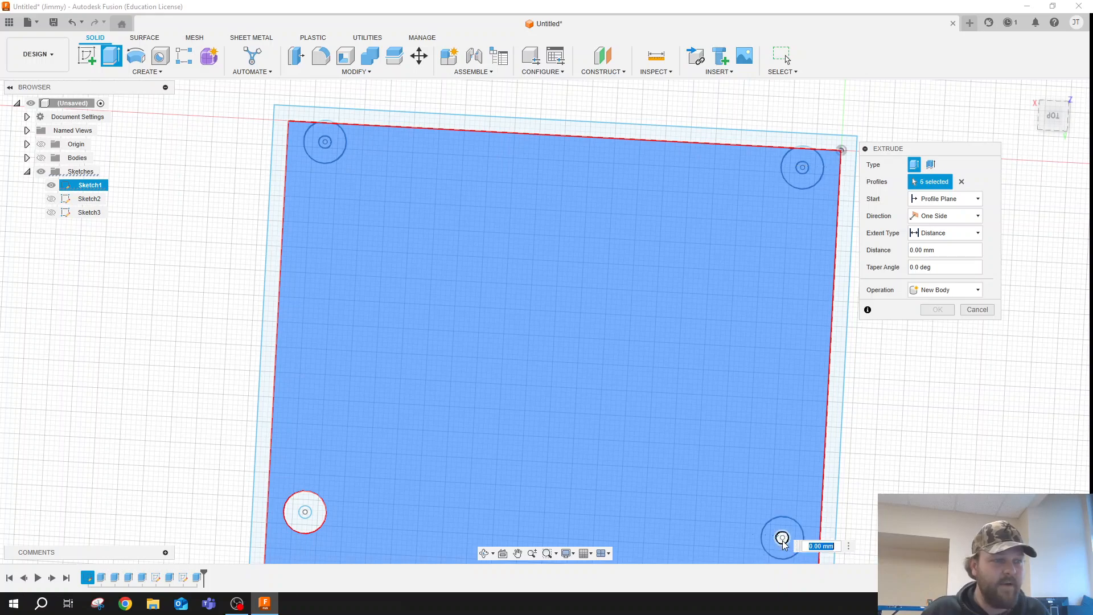
left_click(781, 537)
left_click(266, 508)
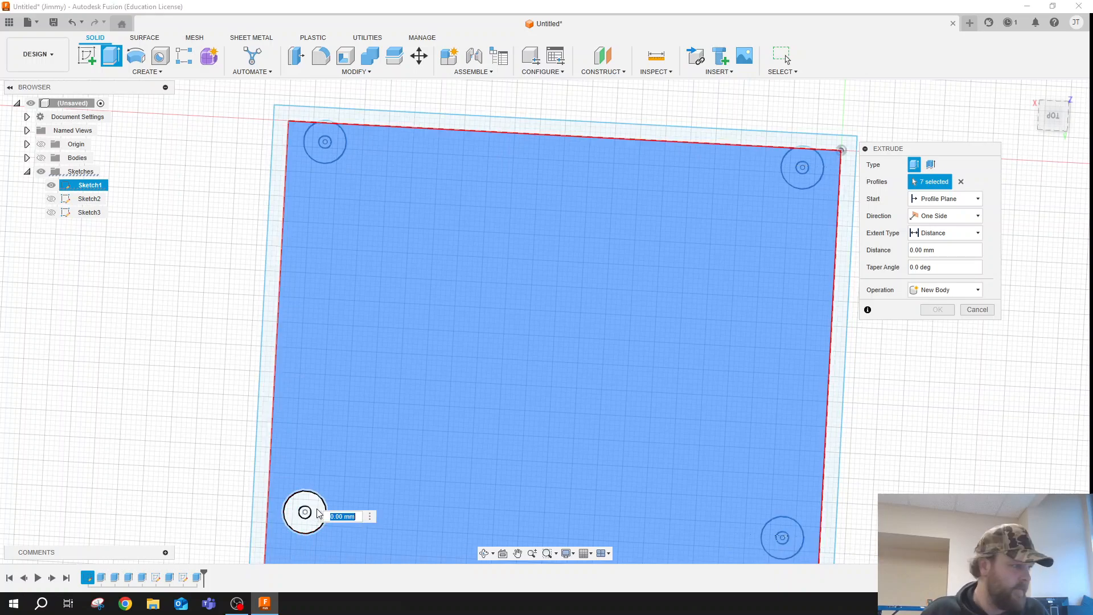
left_click(302, 516)
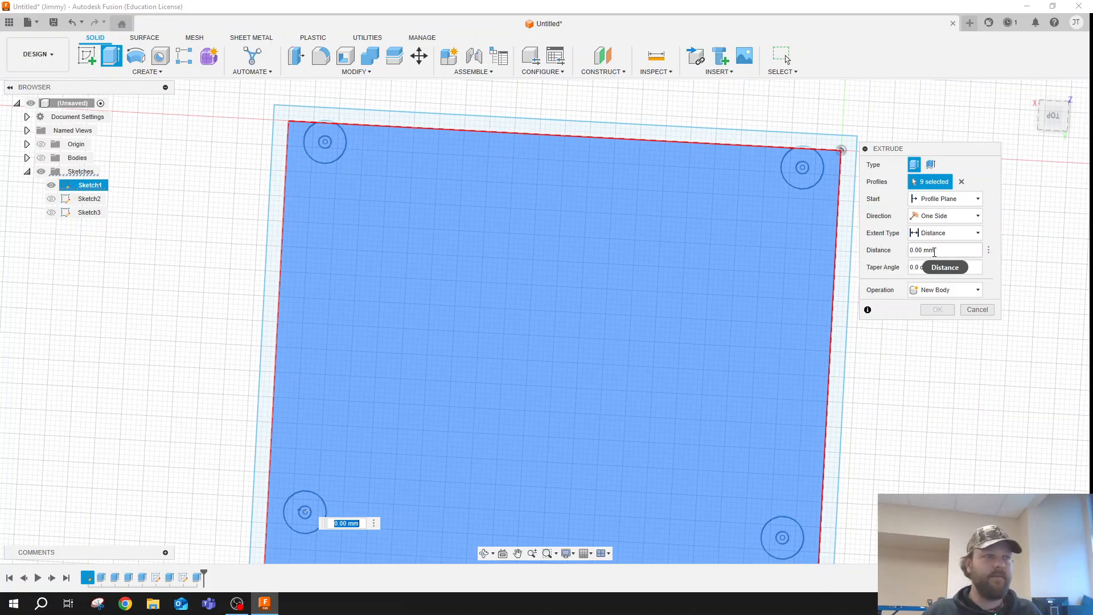
left_click(918, 251)
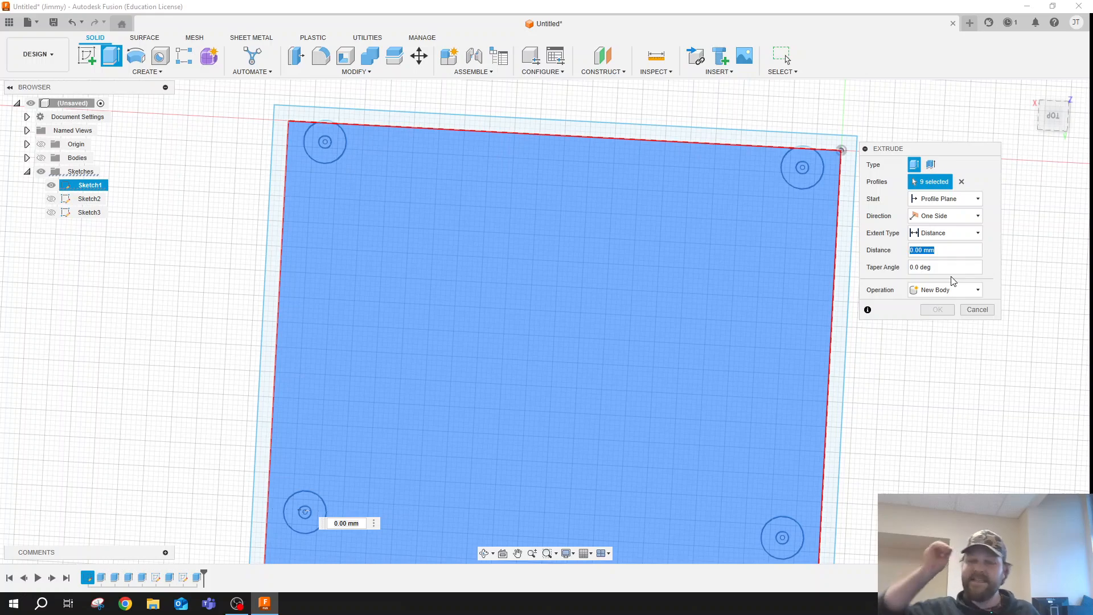
type("66")
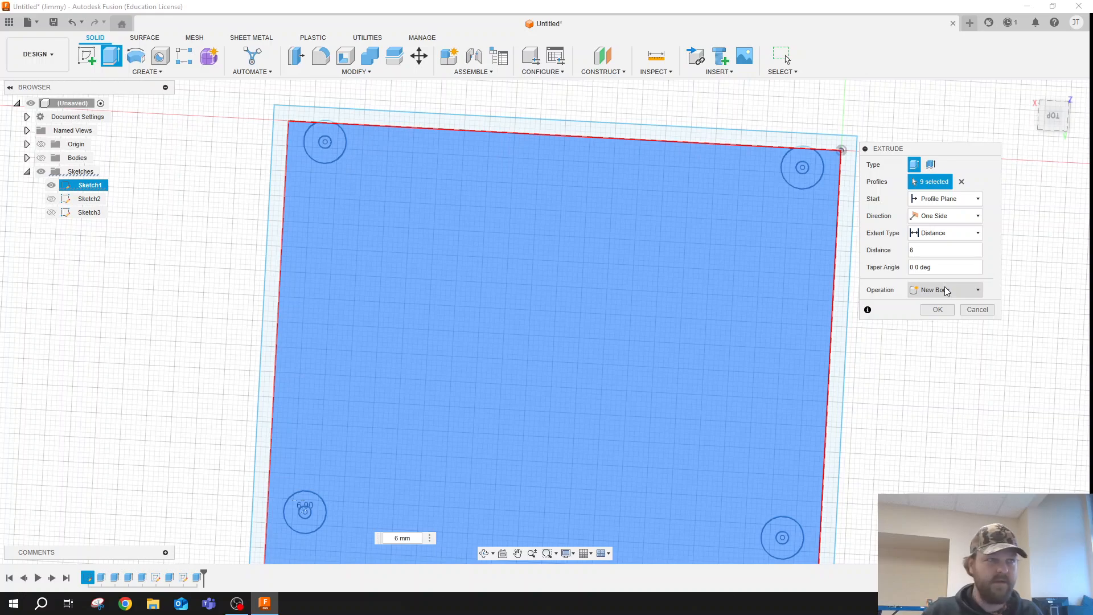
key("Return")
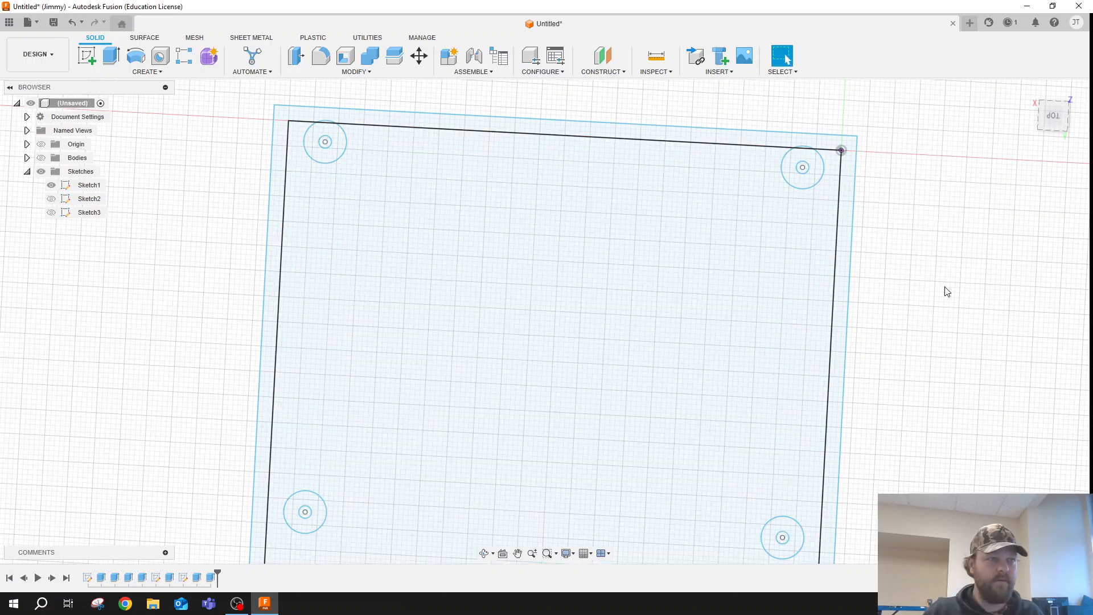
- Show the bodies again and hide the box body, keeping only the new lid plate displayed
left_click(42, 158)
left_click(27, 158)
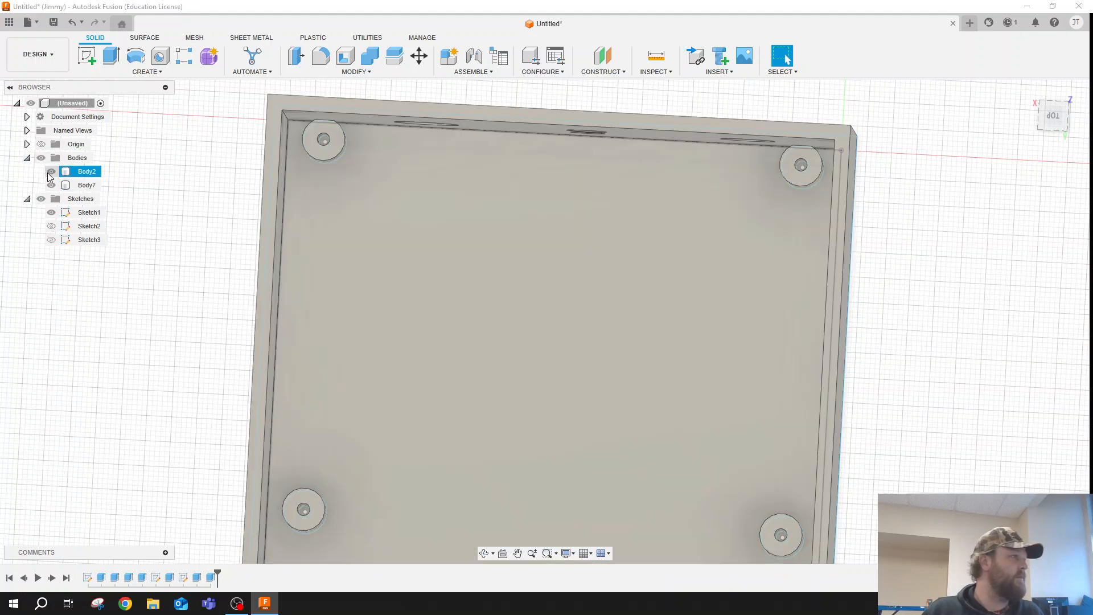
left_click(51, 172)
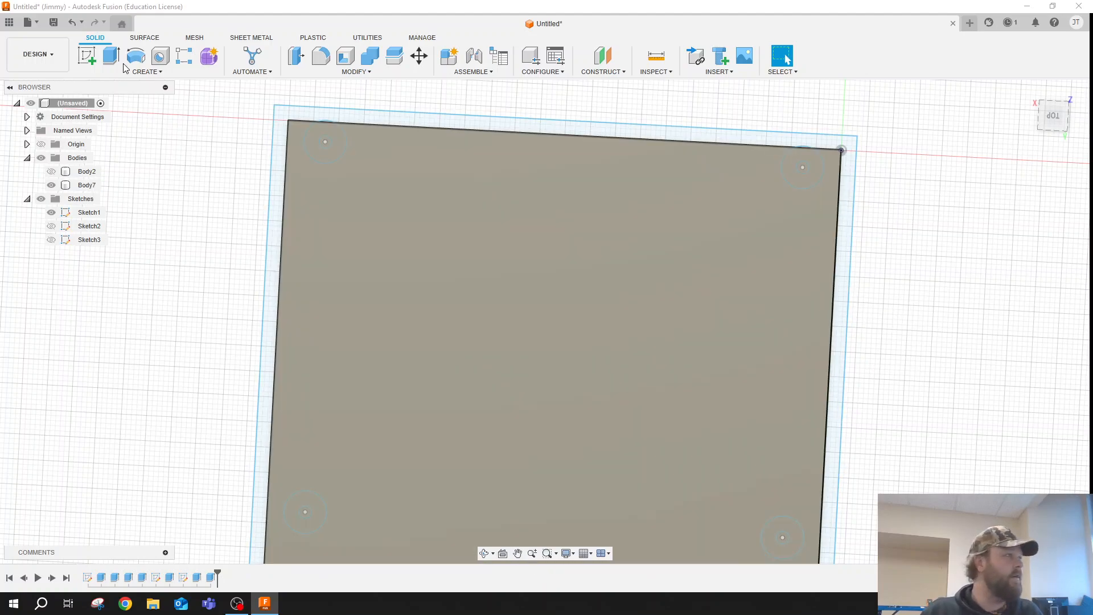
- Extrude the outer wall ring and the two small post-arc slivers along it 3 mm, joined to the lid plate
left_click(111, 56)
left_click(352, 124)
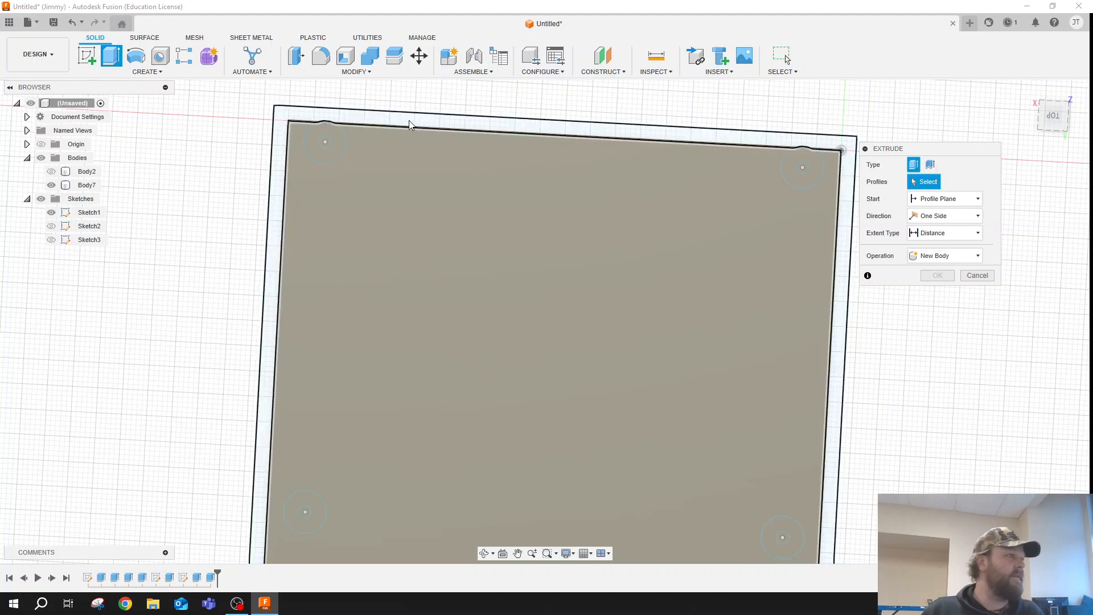
scroll(326, 123, "up", 5)
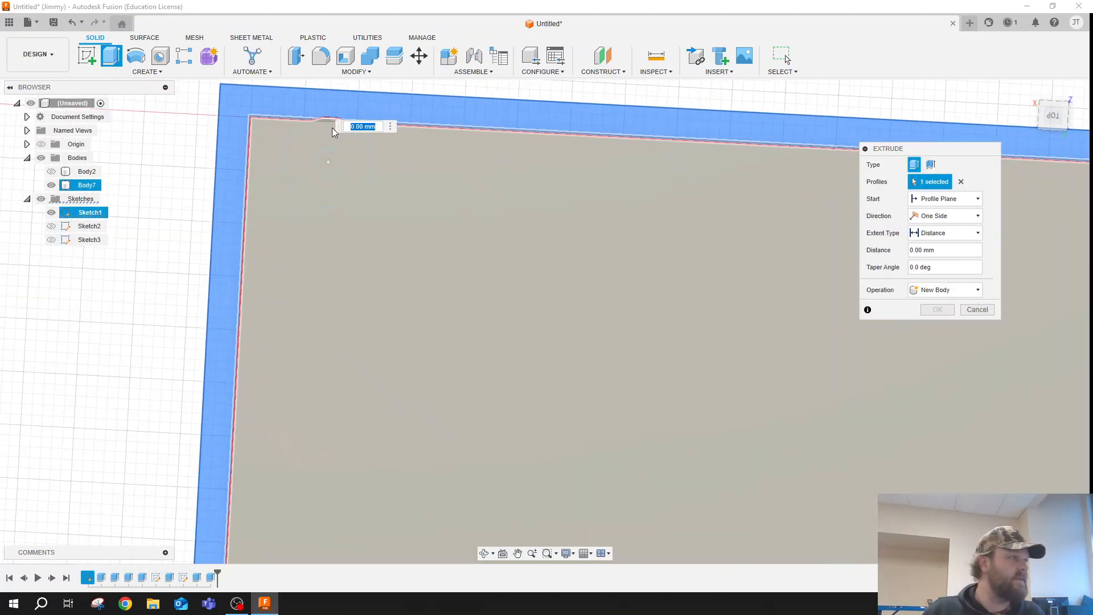
left_click(329, 116)
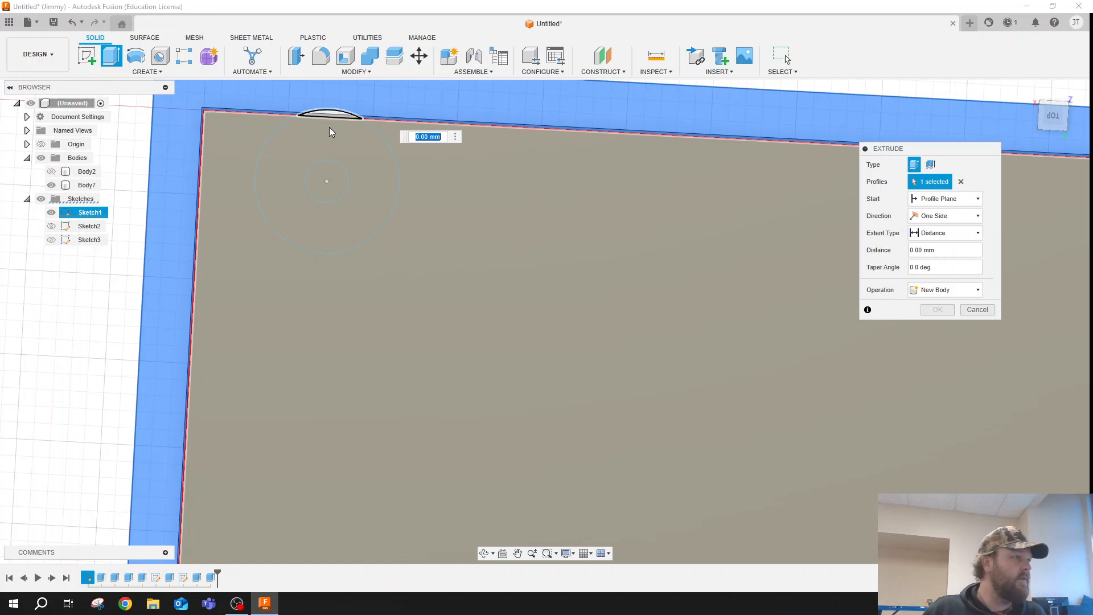
scroll(329, 129, "down", 2)
scroll(445, 125, "down", 4)
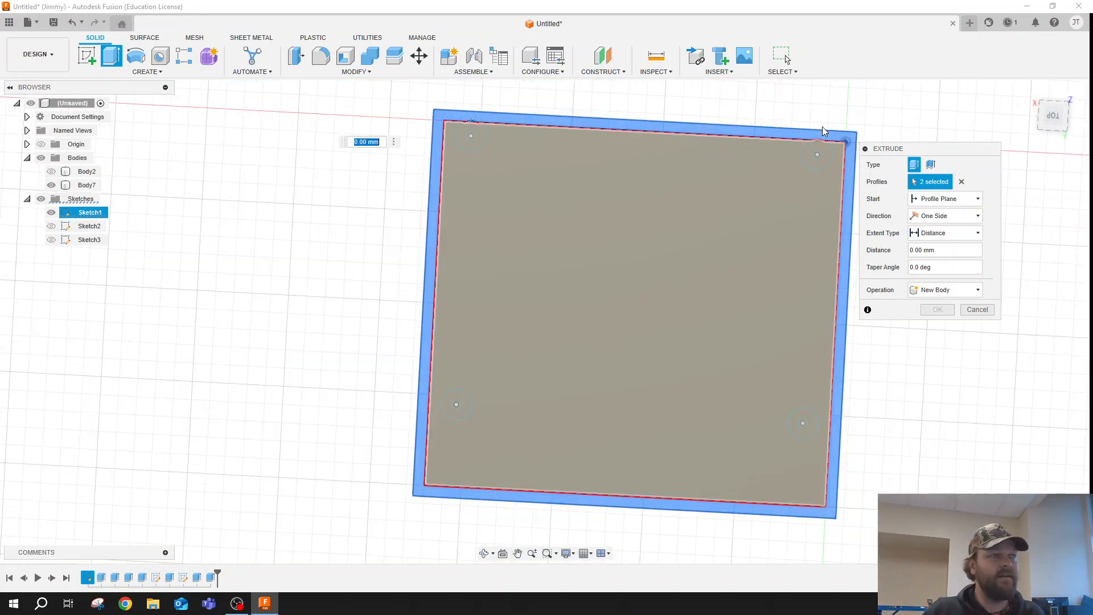
scroll(822, 127, "up", 5)
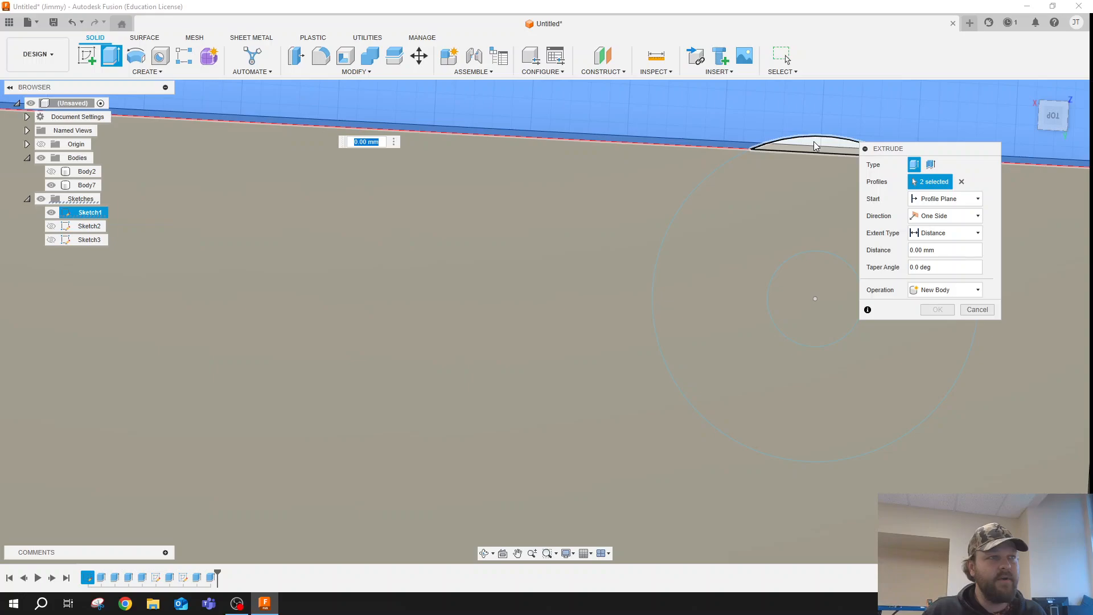
left_click(816, 146)
scroll(804, 186, "down", 6)
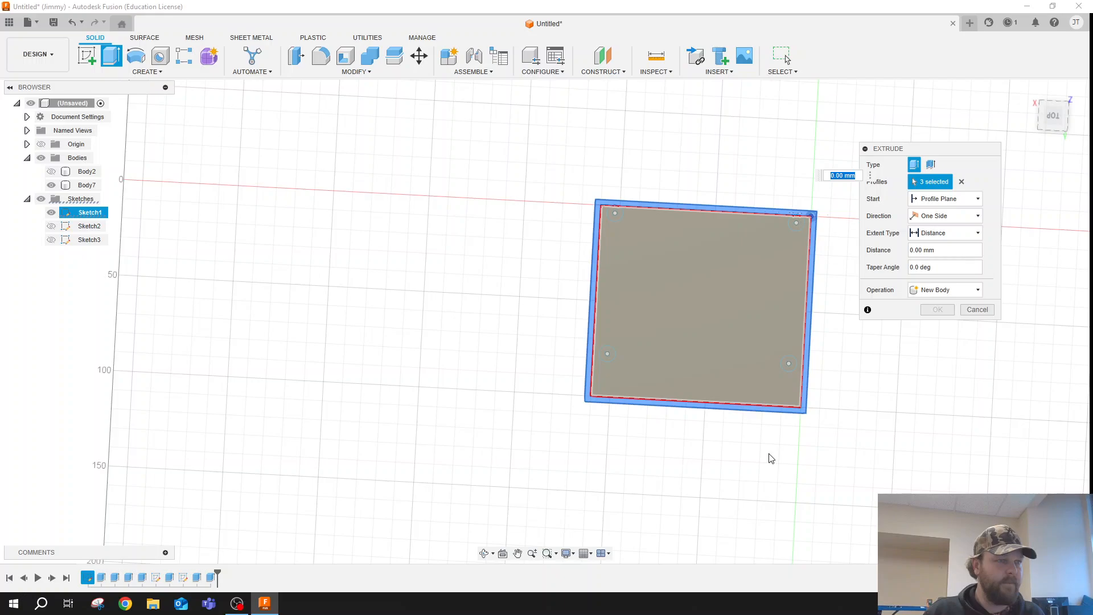
scroll(756, 148, "up", 4)
scroll(709, 122, "down", 3)
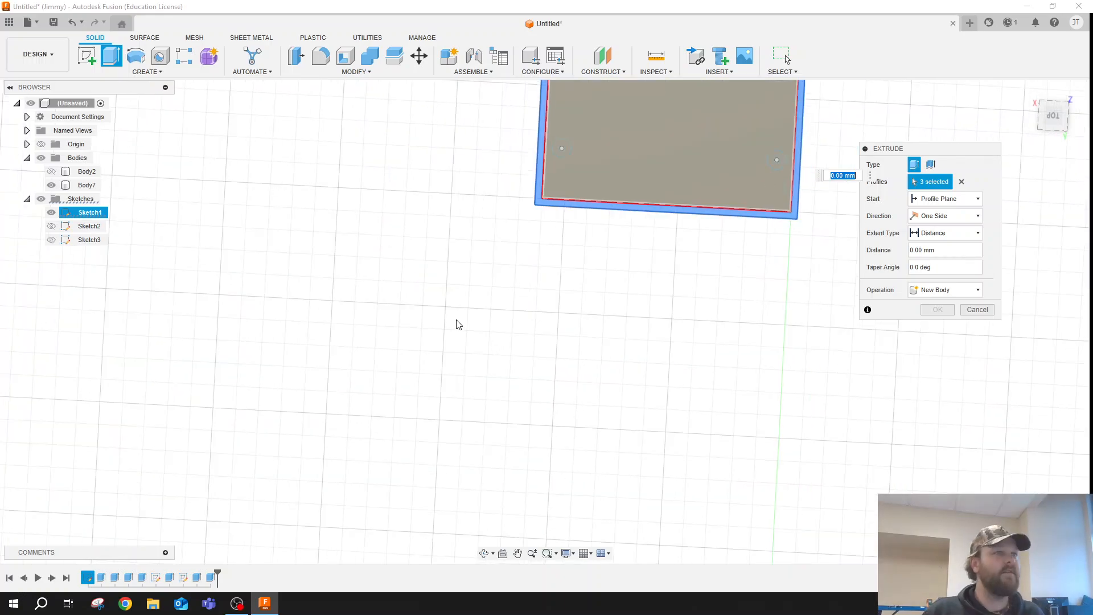
scroll(459, 325, "down", 3)
scroll(572, 185, "up", 4)
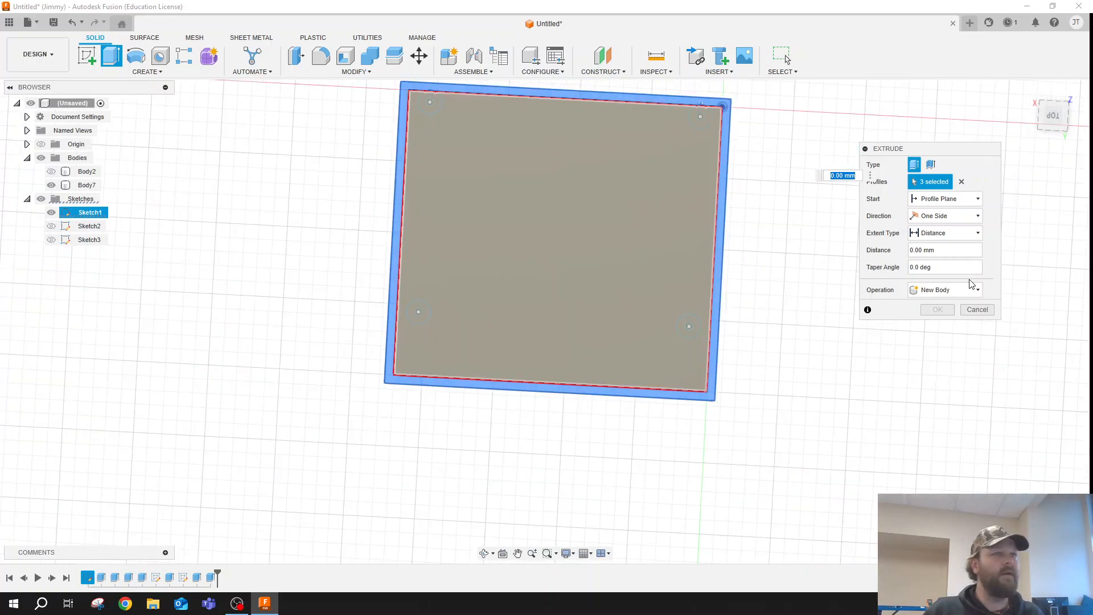
left_click(921, 250)
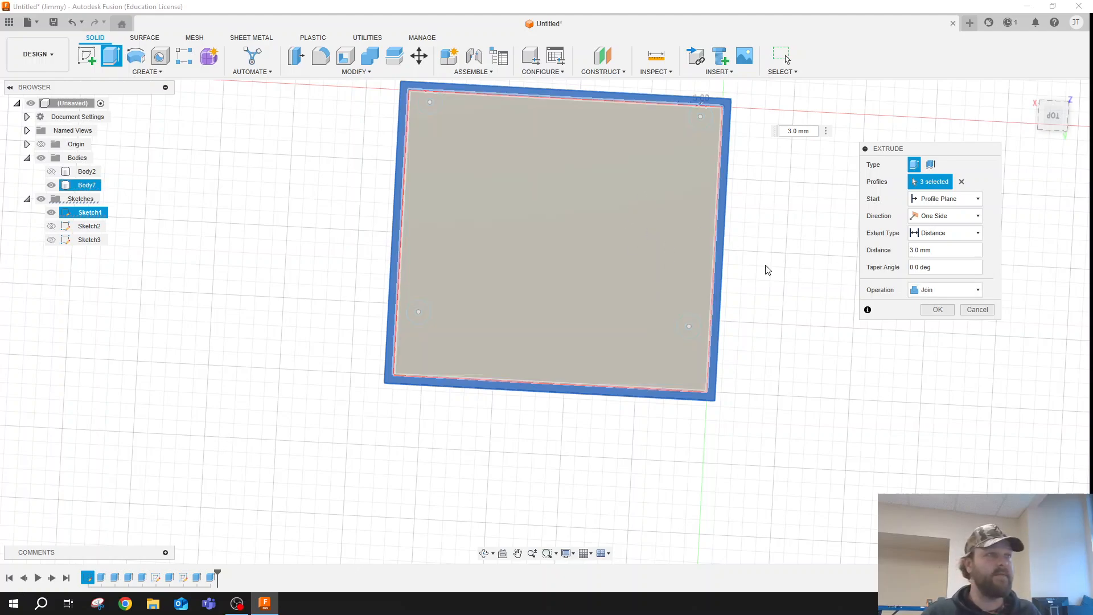
left_click(937, 309)
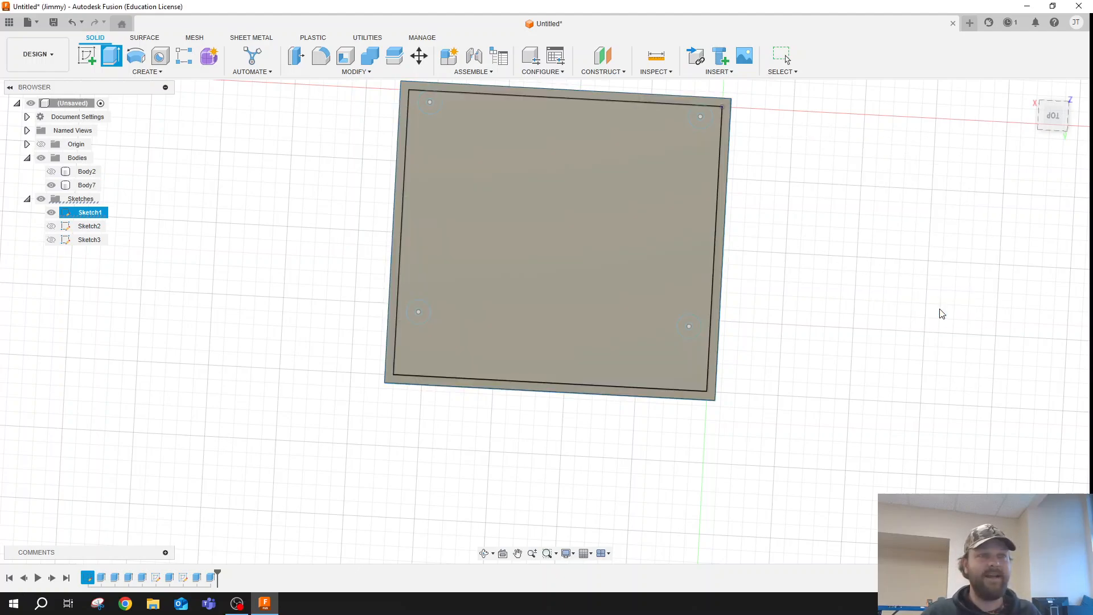
- Start a chamfer on all four upper edges of the lid's raised inner plate
left_click(484, 560)
left_click_drag(522, 439, 517, 371)
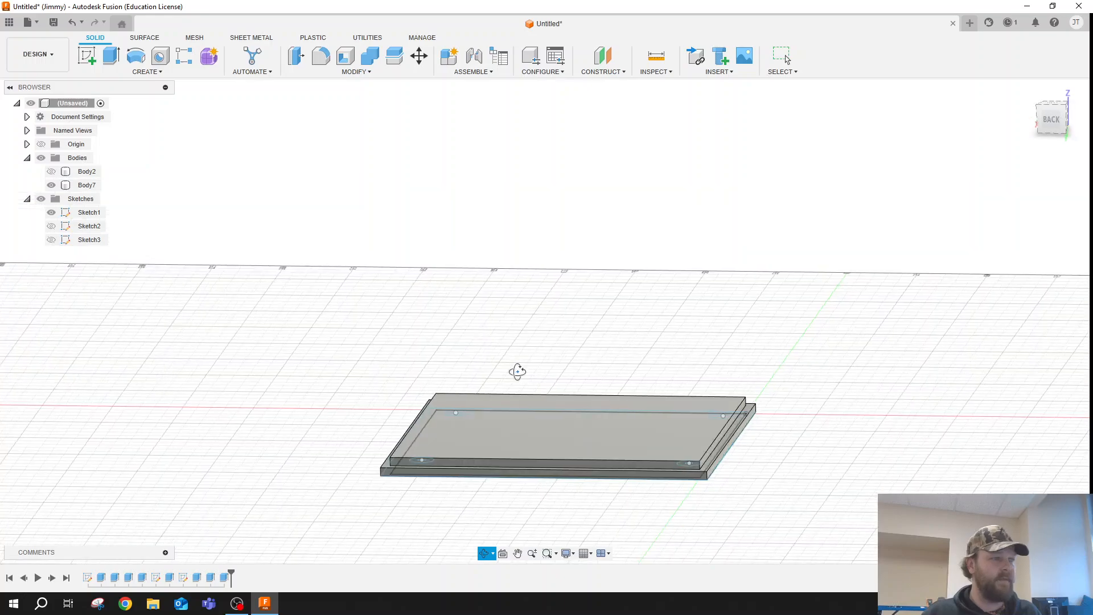
key("Escape")
scroll(702, 472, "up", 5)
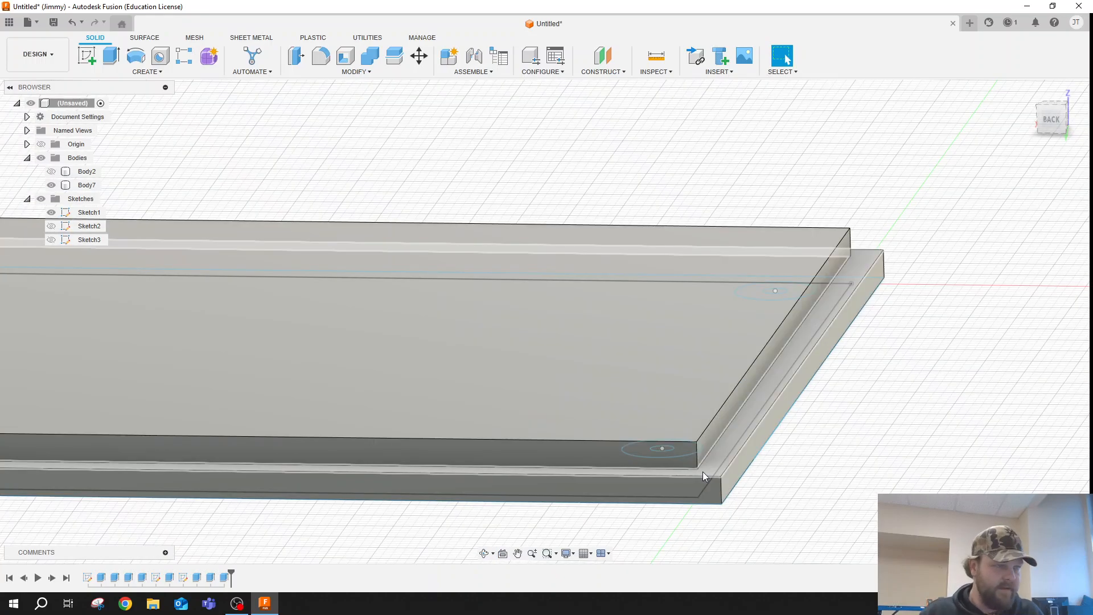
scroll(687, 456, "up", 3)
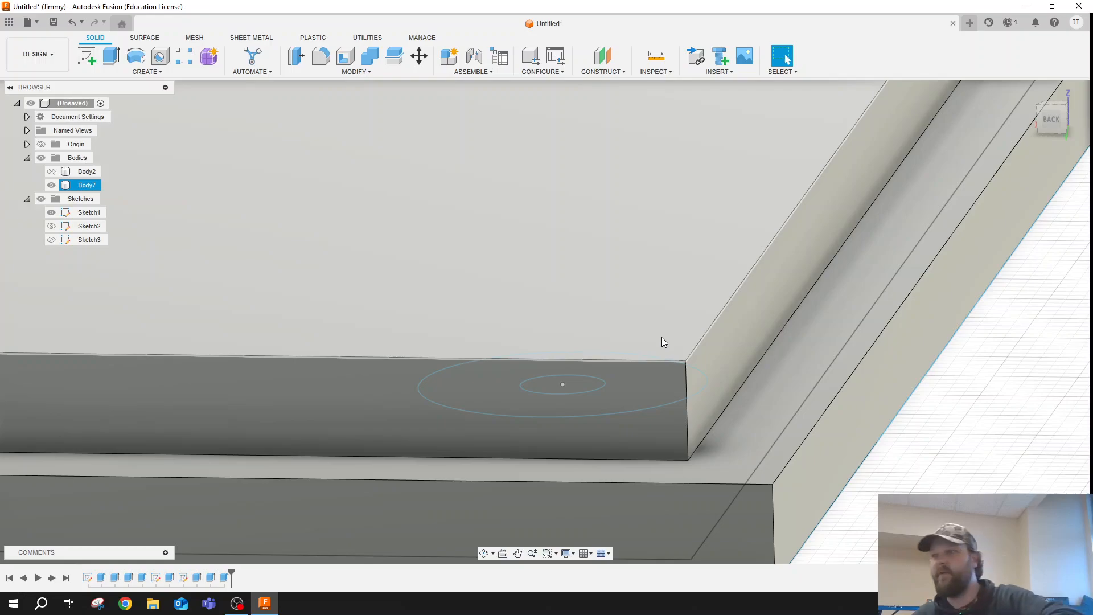
scroll(660, 337, "up", 1)
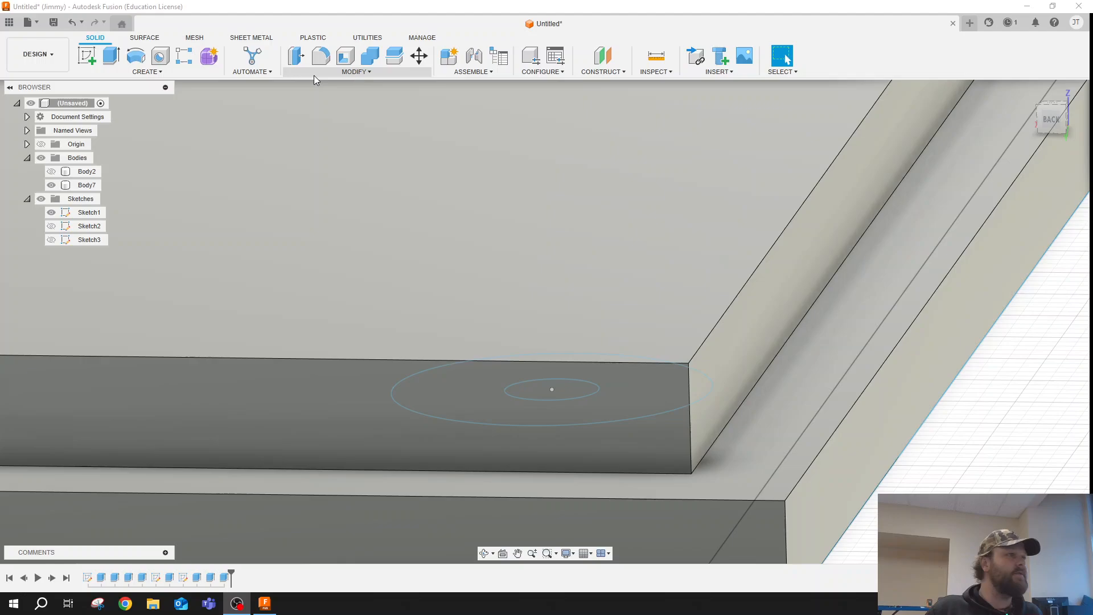
left_click(316, 79)
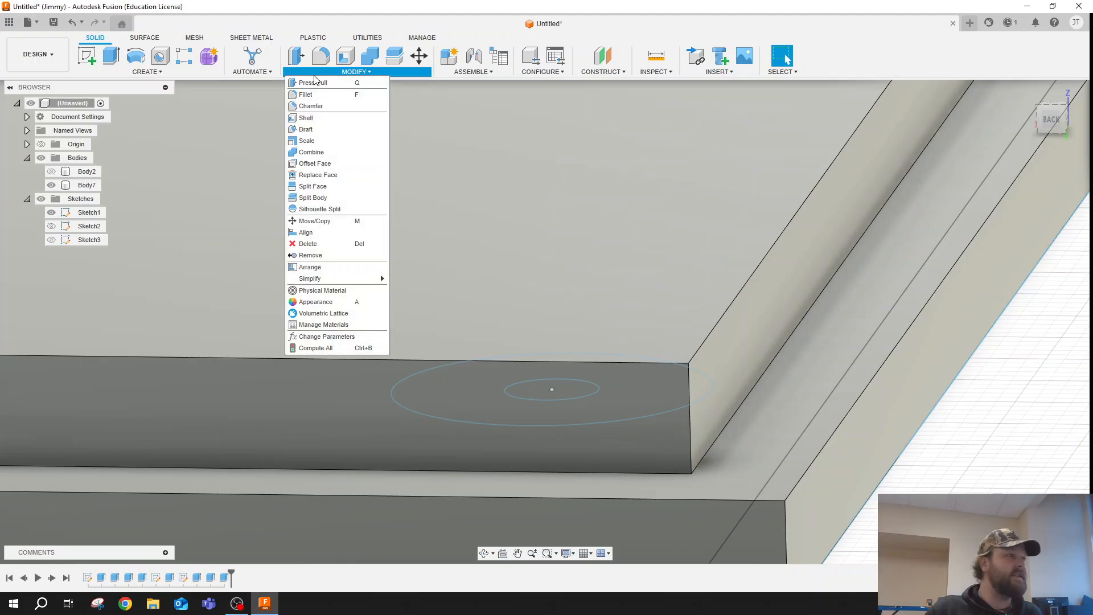
left_click(313, 108)
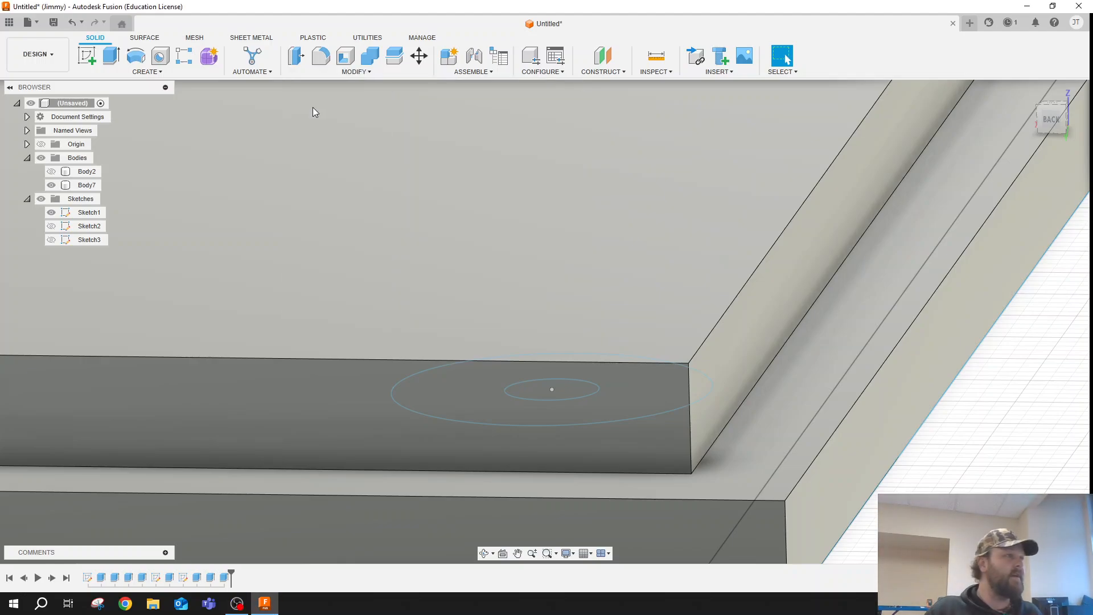
left_click(711, 334)
left_click(634, 363)
scroll(688, 267, "down", 5)
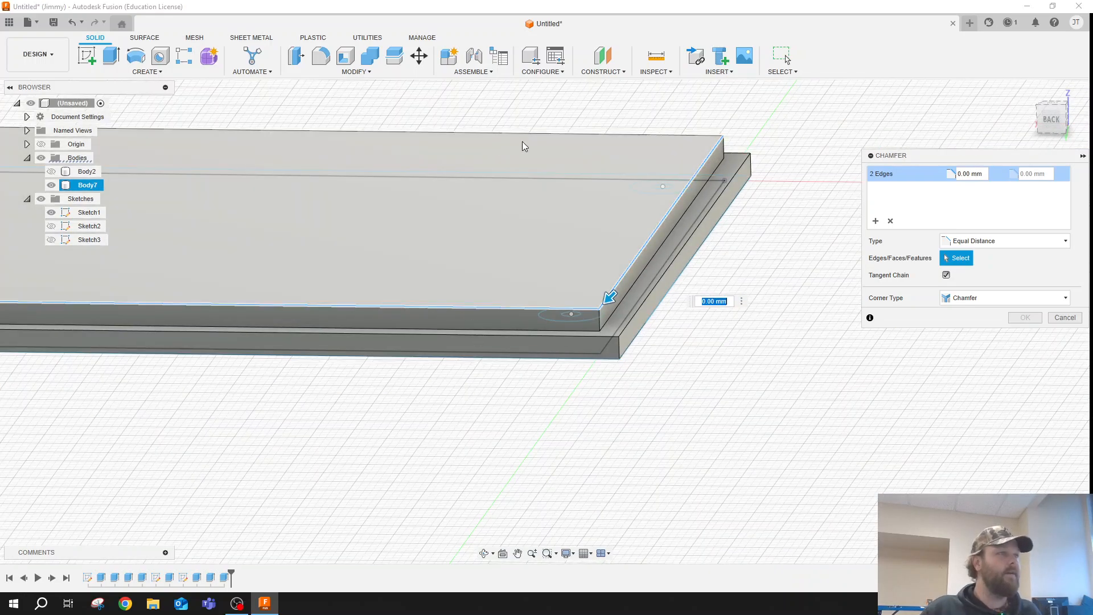
left_click(525, 135)
scroll(496, 152, "down", 4)
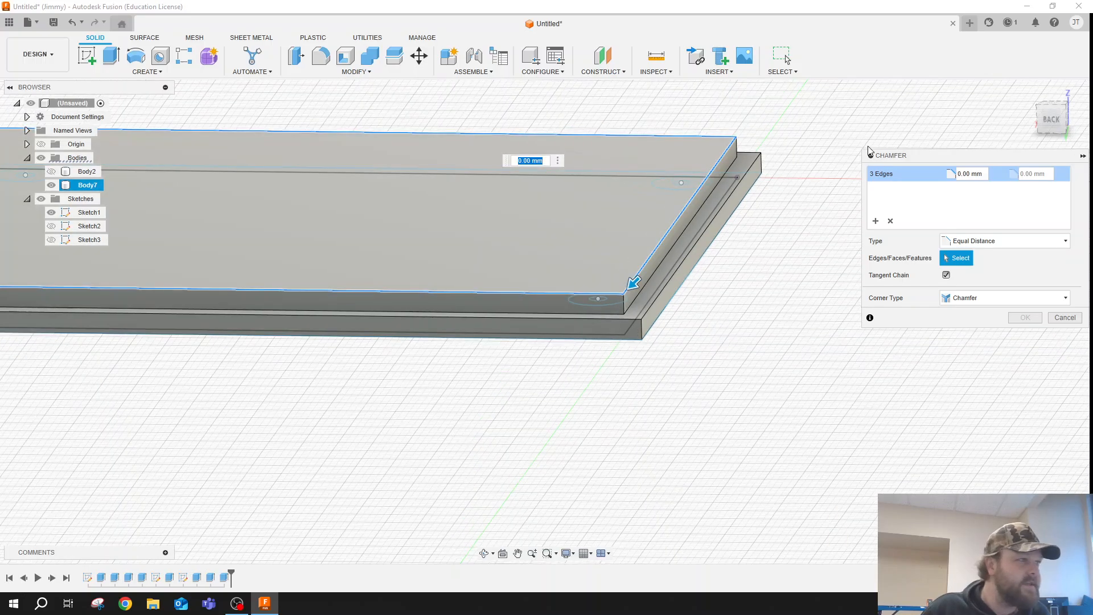
scroll(459, 172, "up", 5)
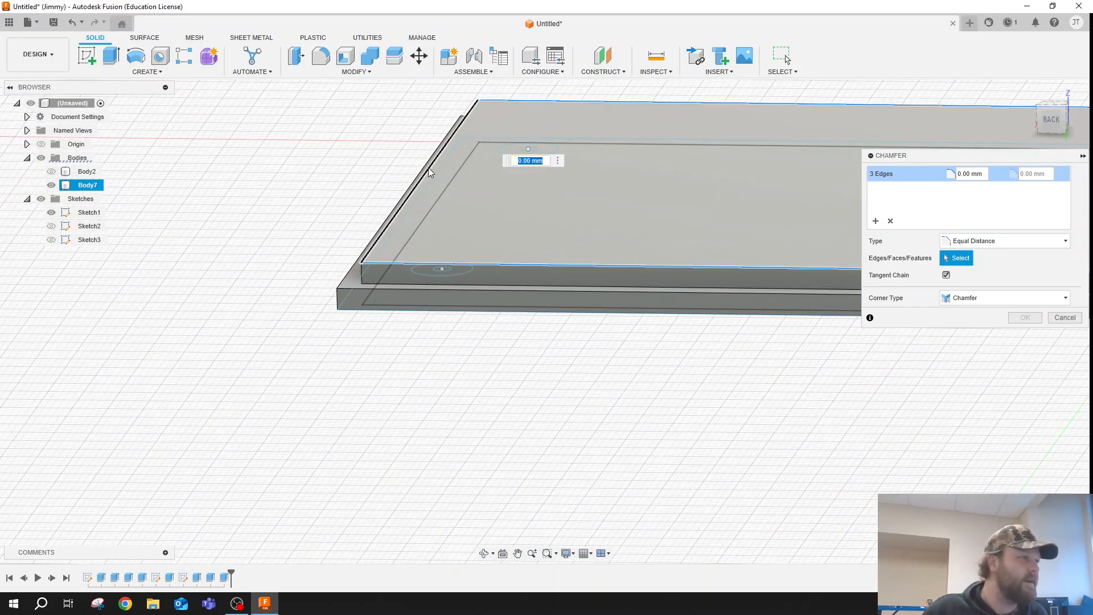
left_click(427, 167)
scroll(350, 220, "down", 2)
scroll(521, 212, "down", 3)
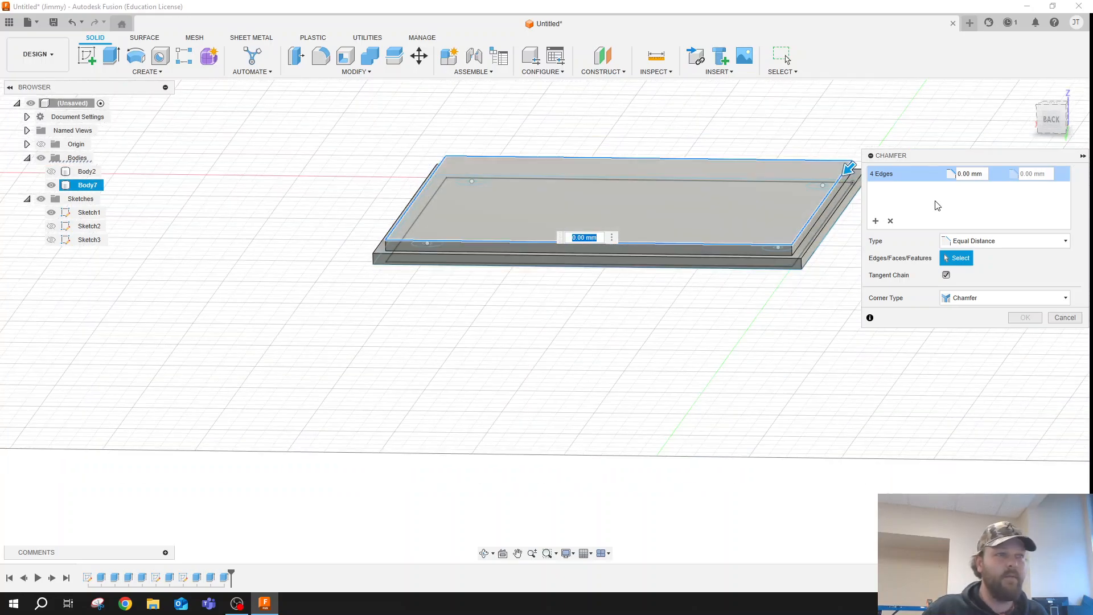
scroll(780, 240, "up", 2)
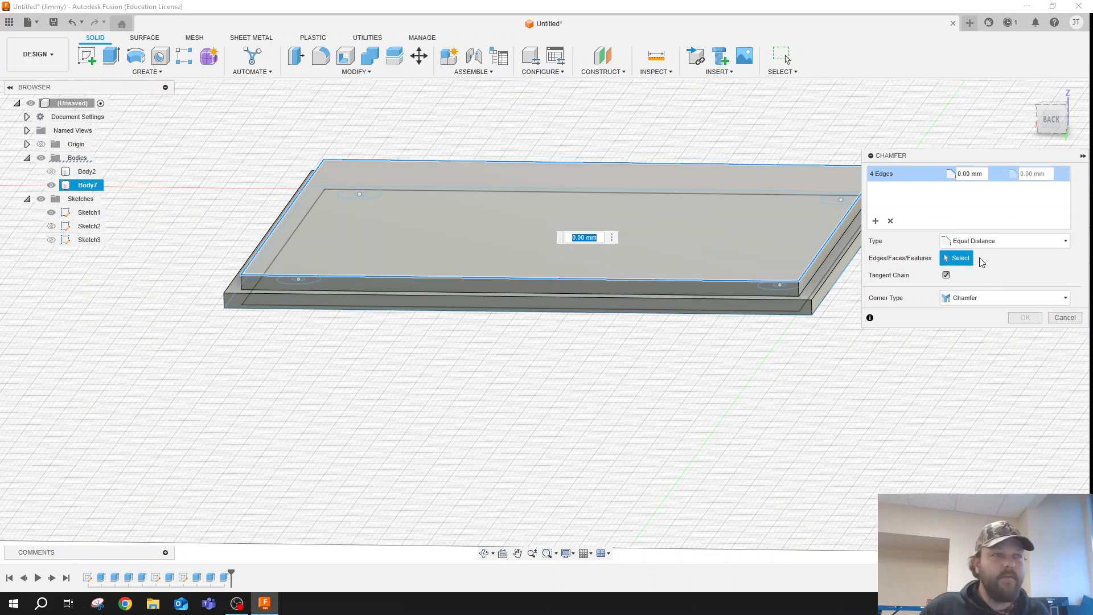
- Make the lid edge chamfer a Two Distance type with 0.2 mm and 1.5 mm distances and apply it
left_click(986, 240)
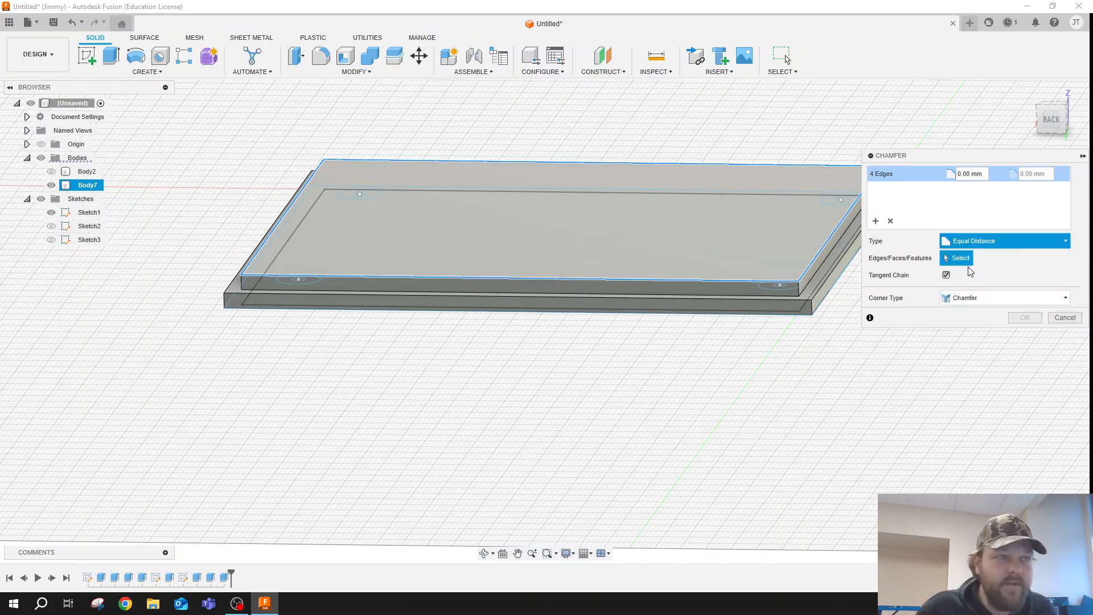
left_click(970, 267)
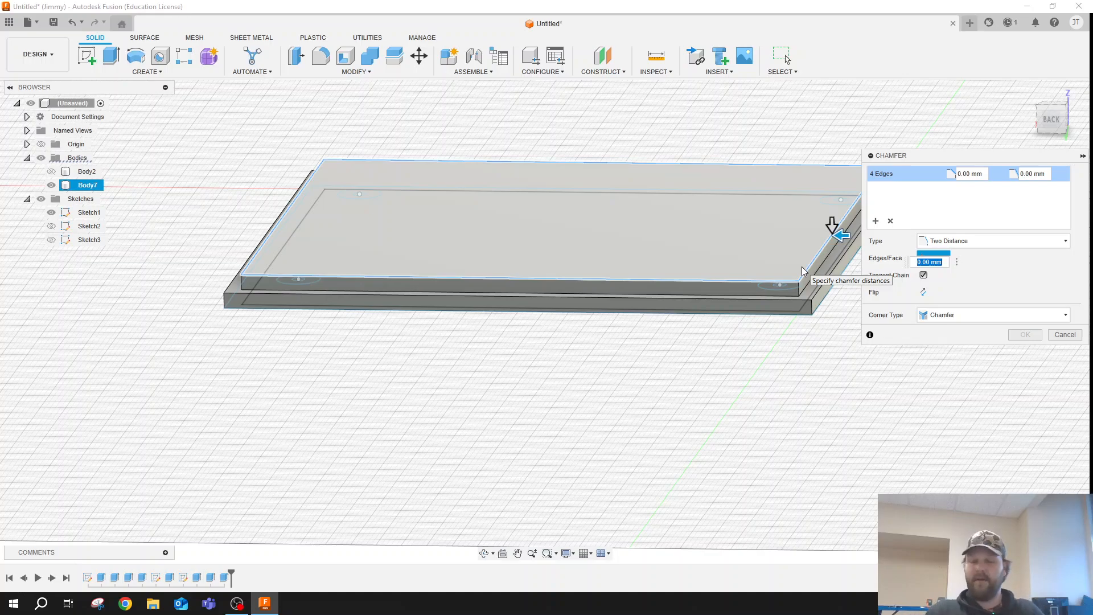
key("Return")
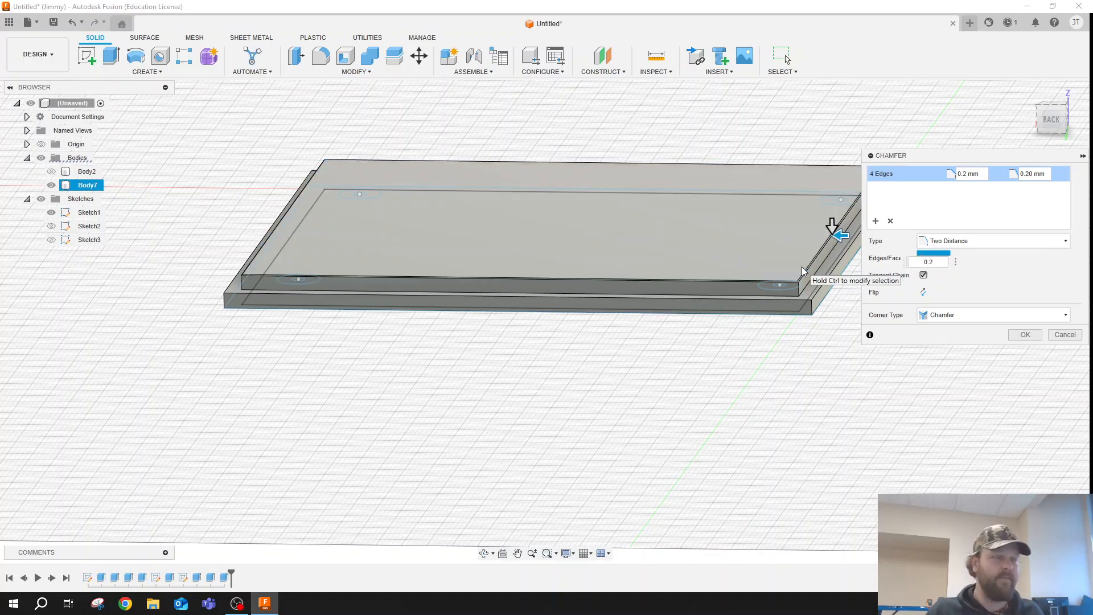
key("Tab")
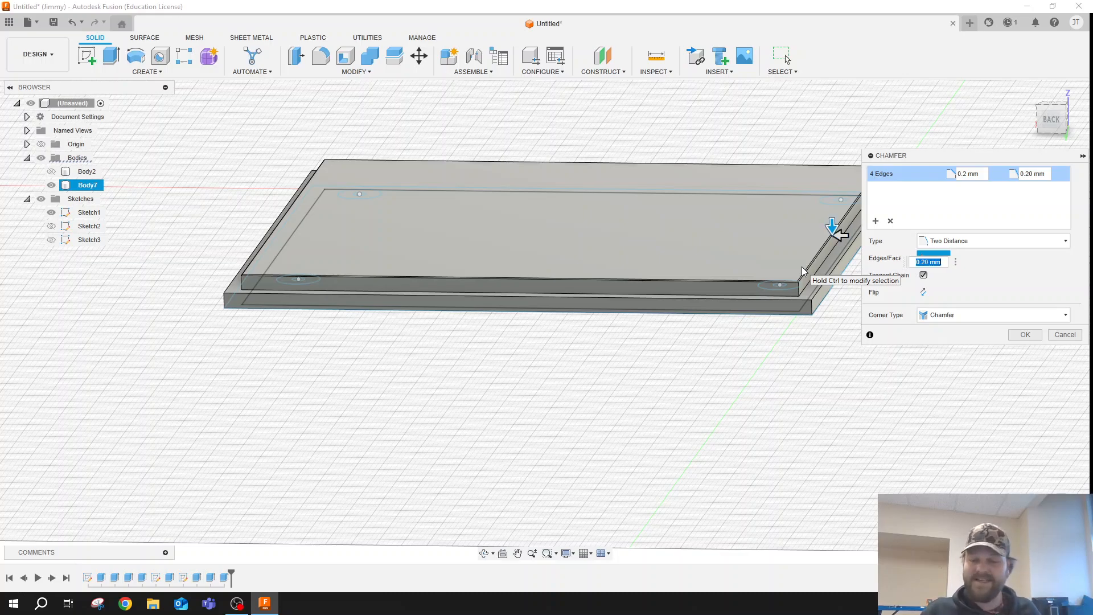
type("3")
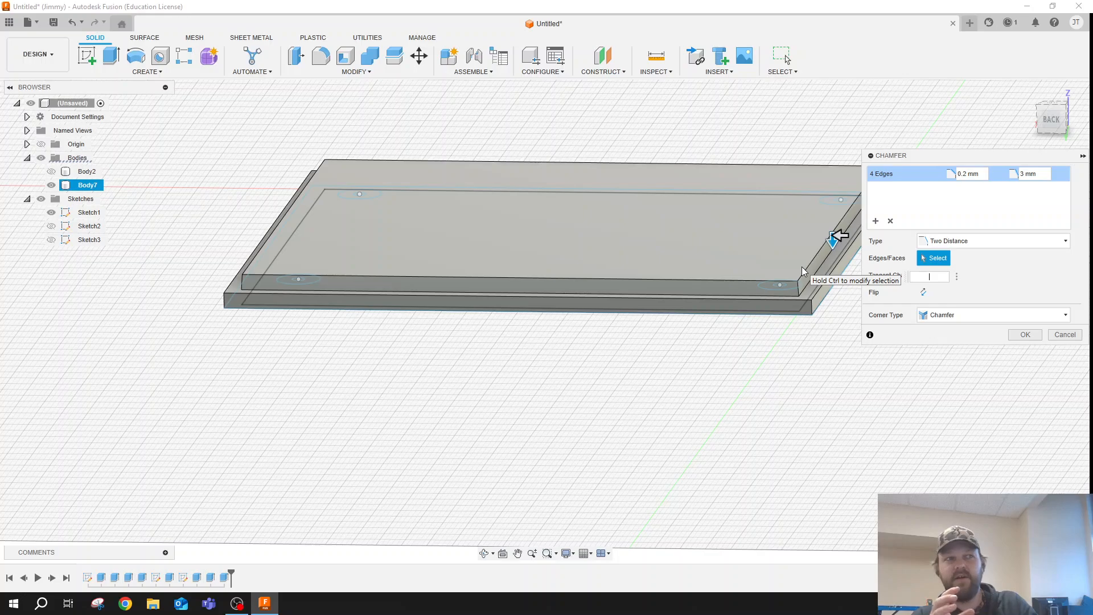
type("2")
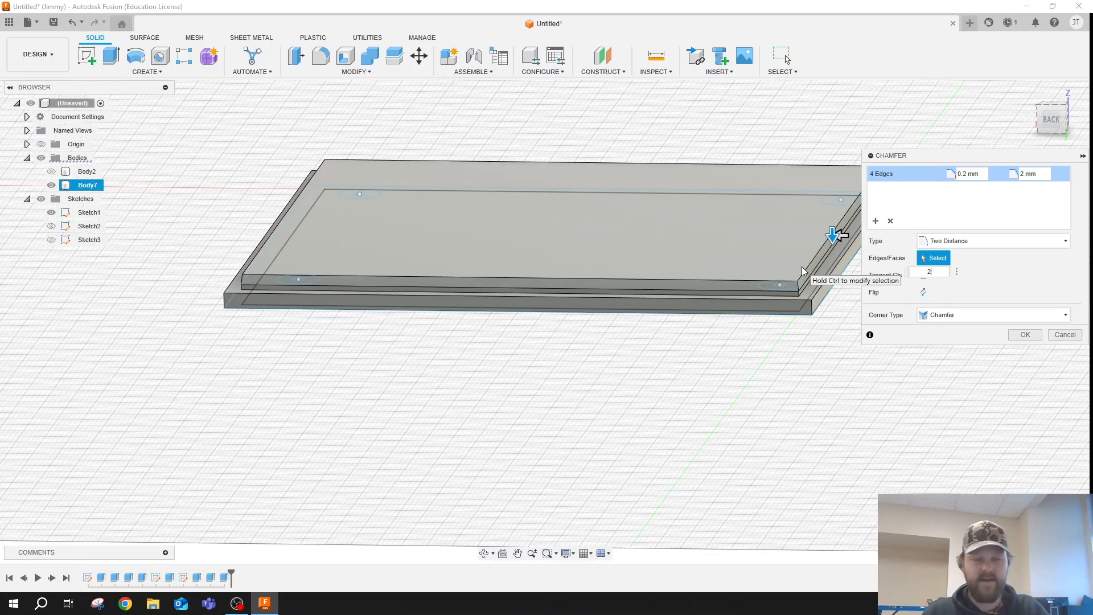
key("BackSpace")
type("1.5")
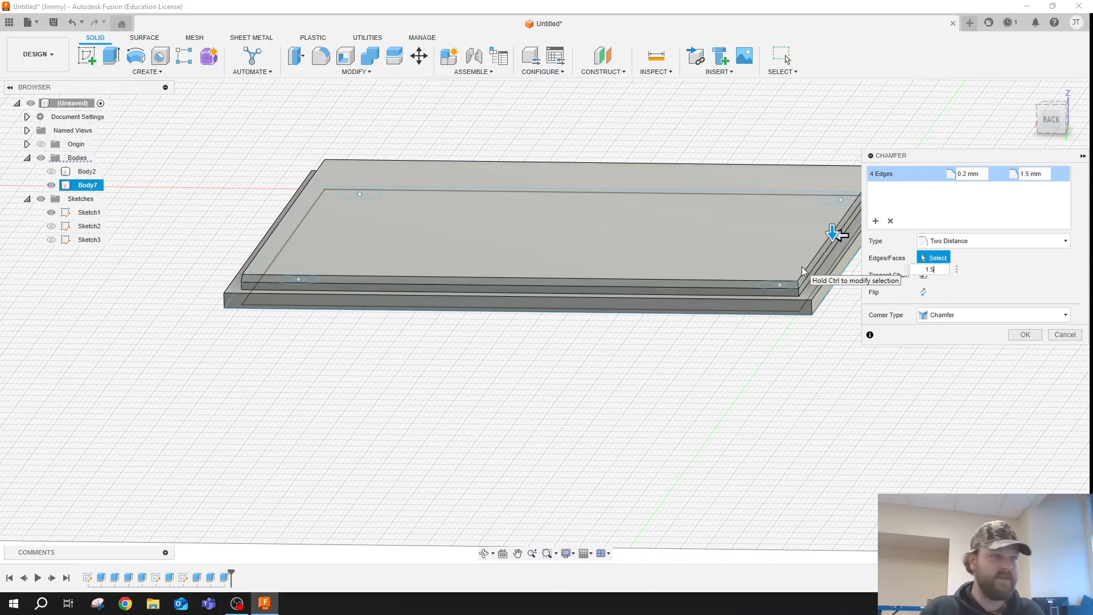
key("Return")
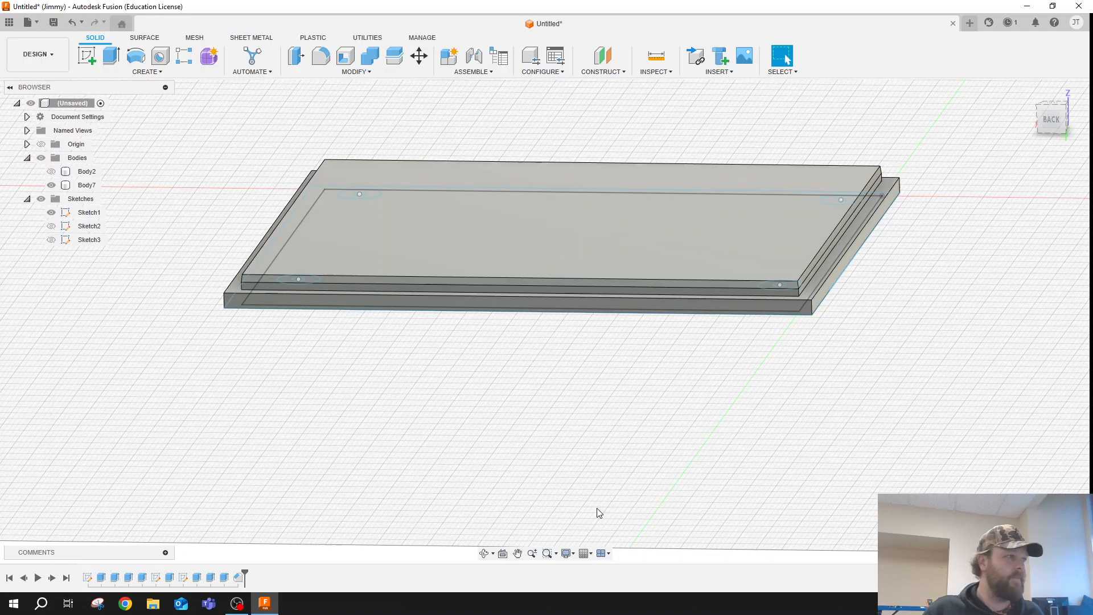
- Examine the chamfered lid from above, checking its stepped rim and flat raised face
left_click(484, 553)
left_click_drag(766, 394, 772, 444)
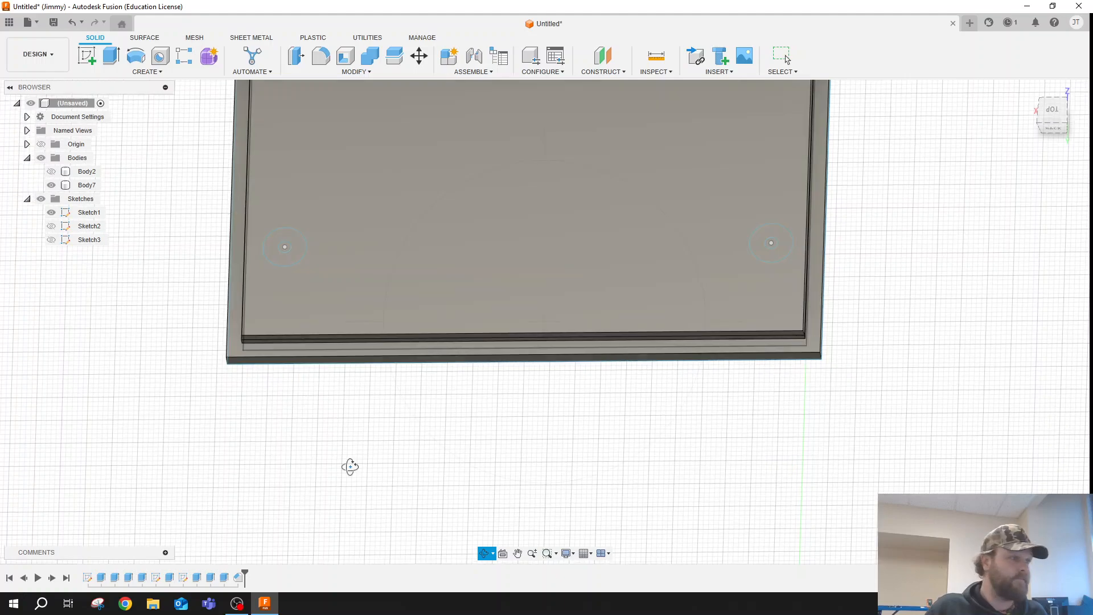
left_click(518, 553)
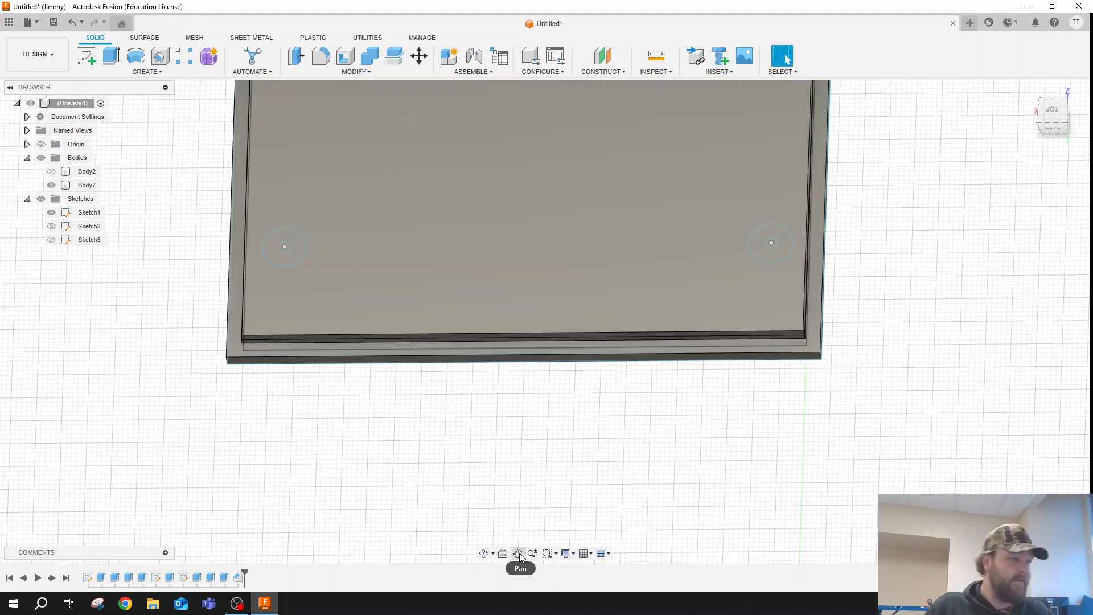
left_click_drag(564, 444, 542, 564)
mouse_move(686, 300)
left_mouse_down()
mouse_move(676, 344)
mouse_move(689, 301)
left_mouse_up()
key("Escape")
left_click(603, 361)
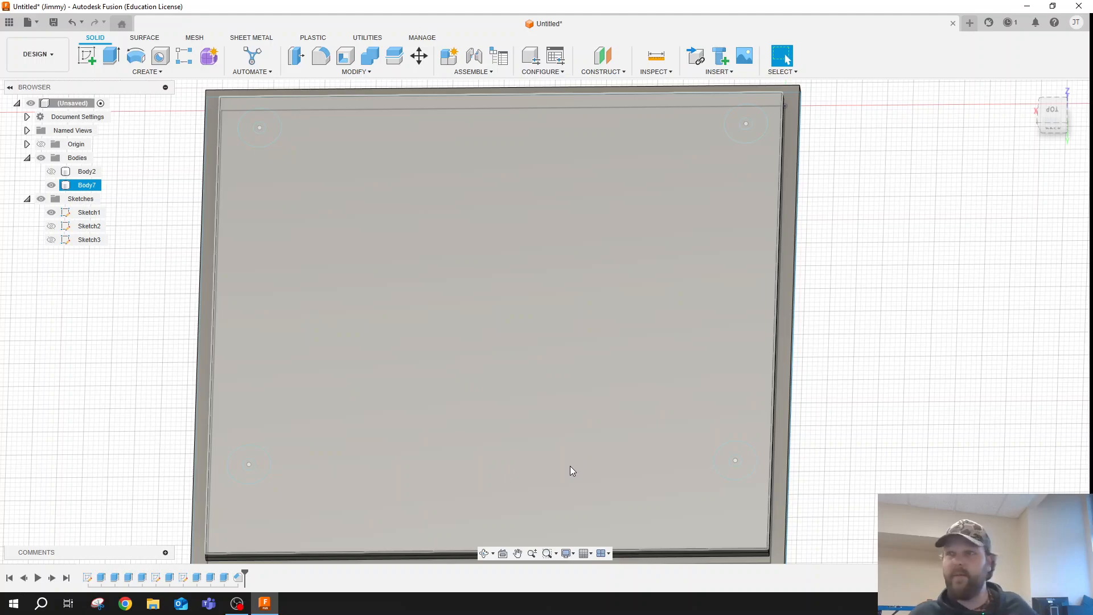
key("Escape")
left_click(332, 346)
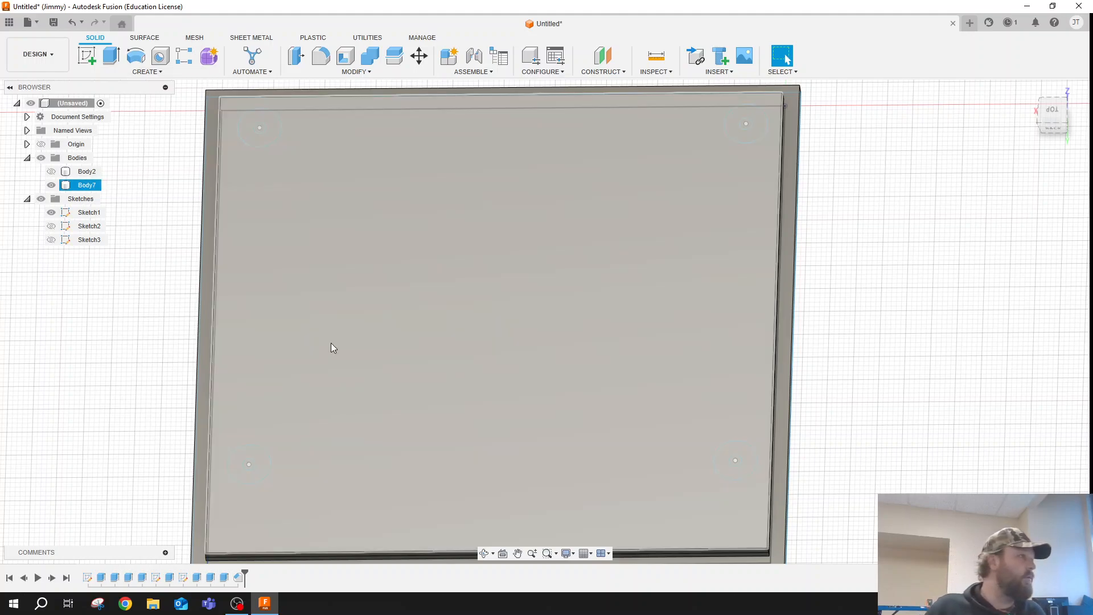
scroll(349, 339, "down", 3)
key("Escape")
- Hide the lid body, keeping the base sketch displayed, and start a new sketch on the horizontal origin plane
left_click(51, 212)
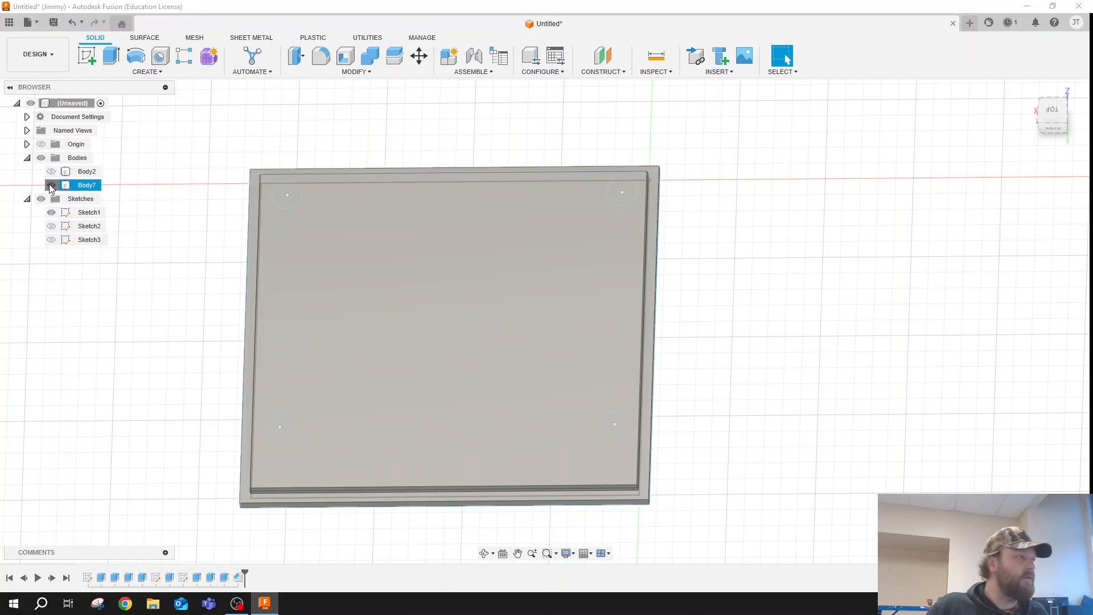
left_click(50, 185)
scroll(464, 342, "down", 1)
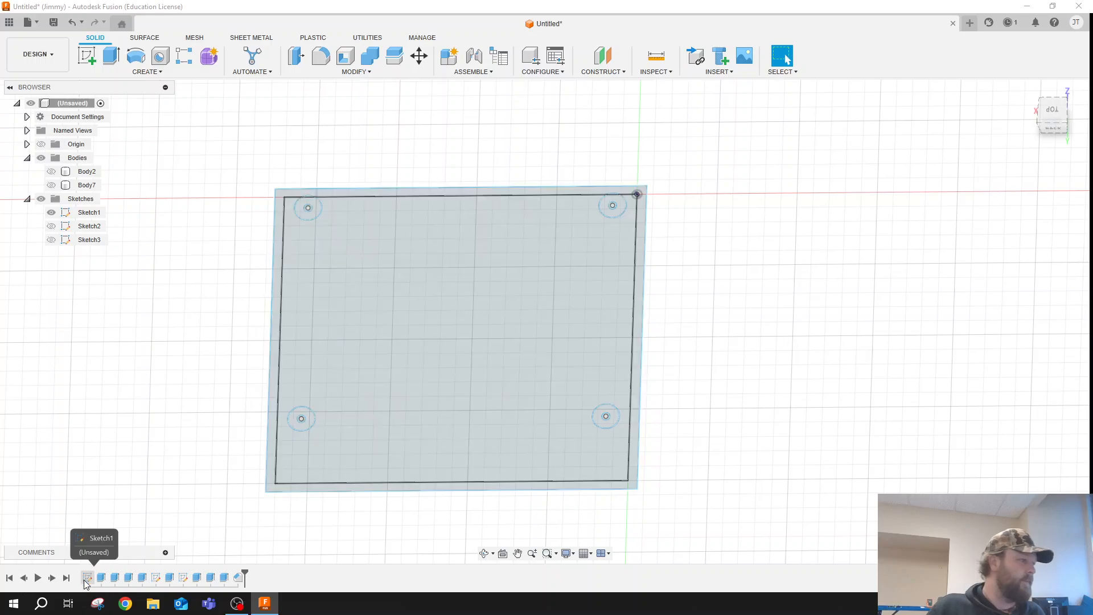
left_click(88, 55)
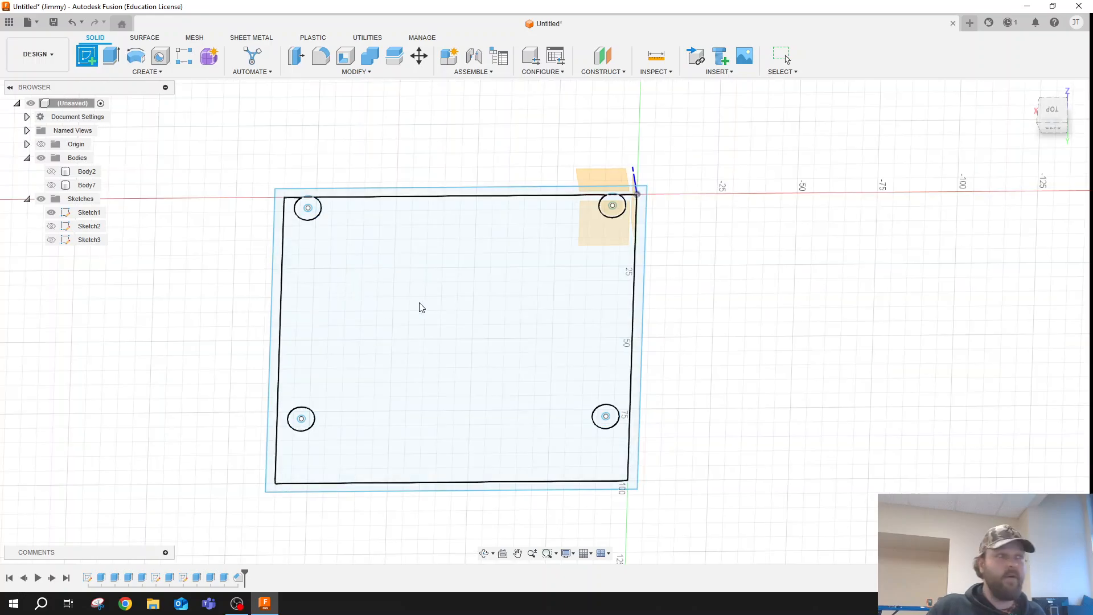
left_click(566, 320)
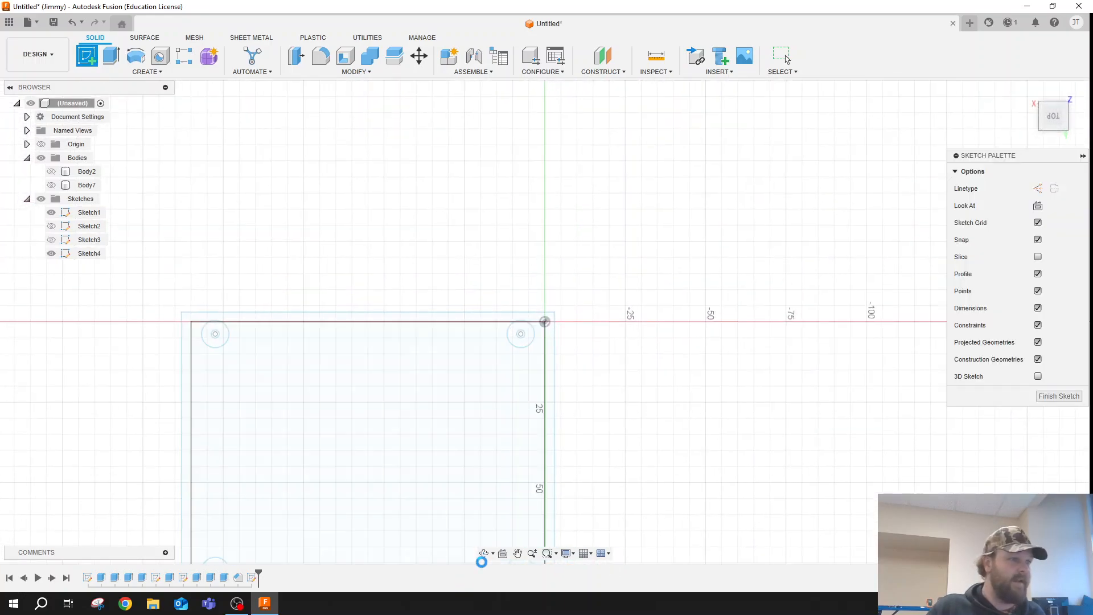
left_click(518, 553)
left_click_drag(605, 480, 695, 317)
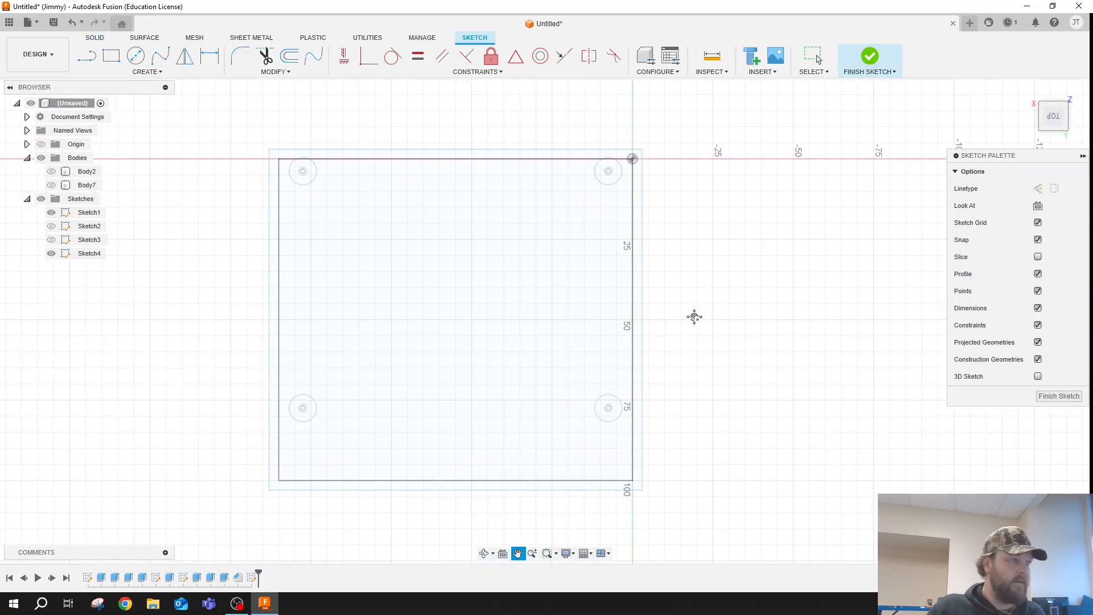
left_click(111, 55)
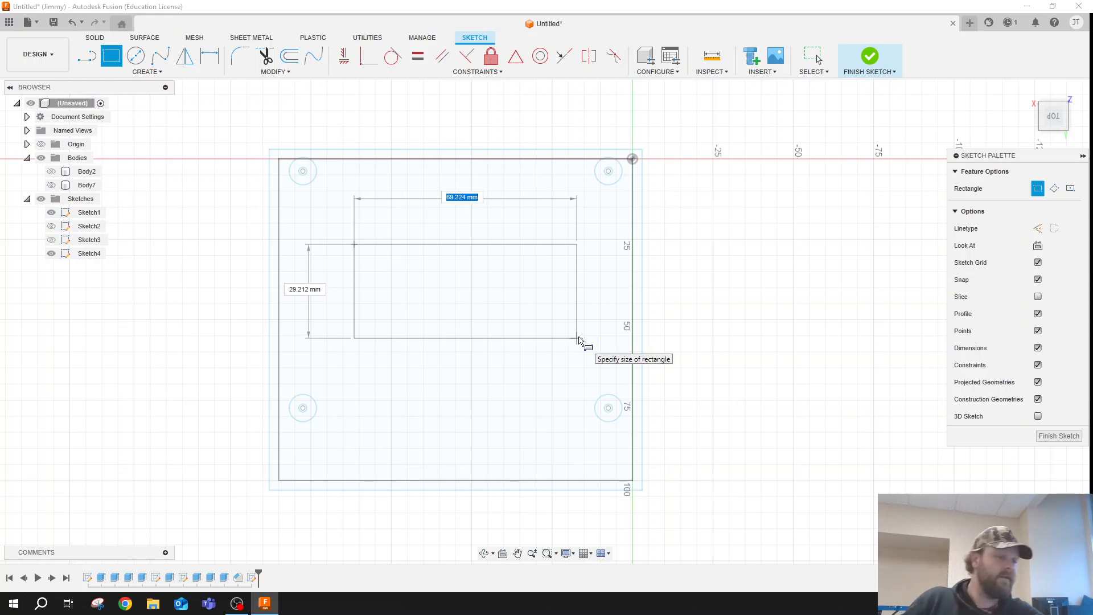
key("Escape")
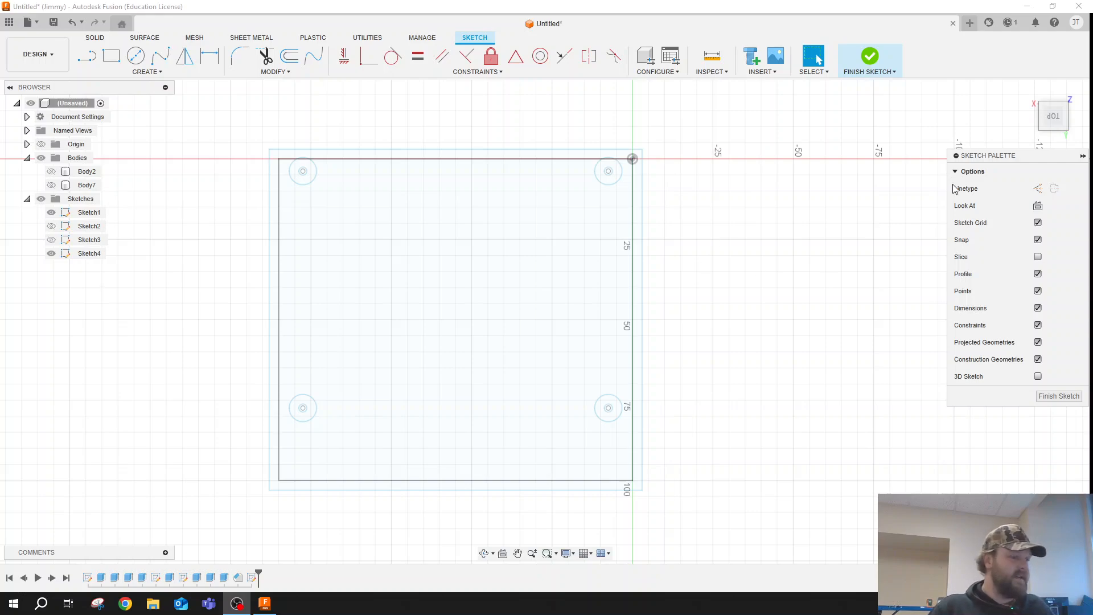
right_click(275, 221)
left_click(277, 222)
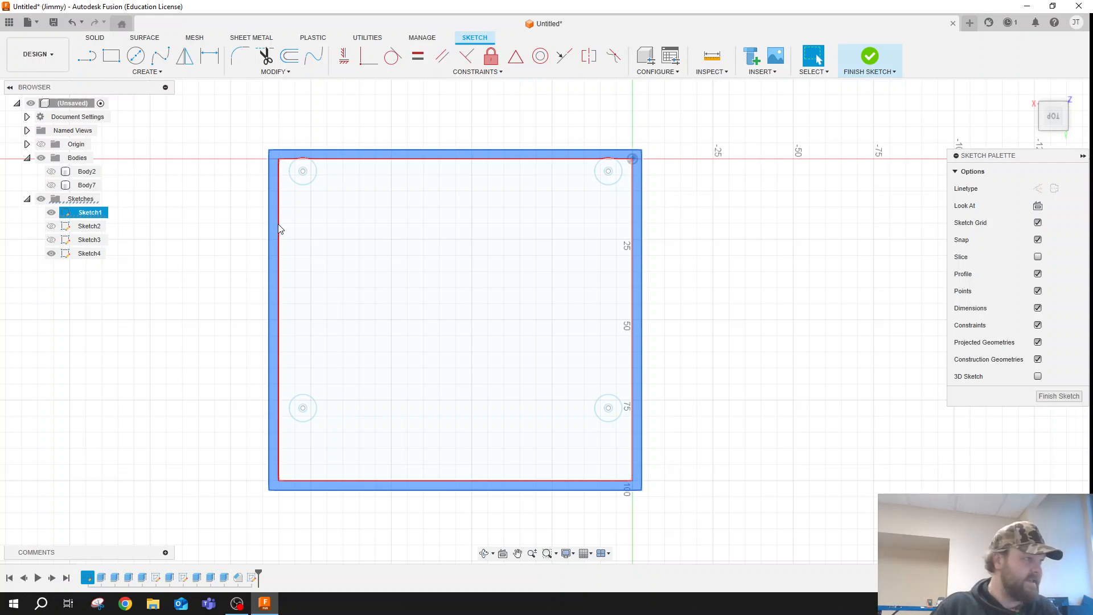
key("Escape")
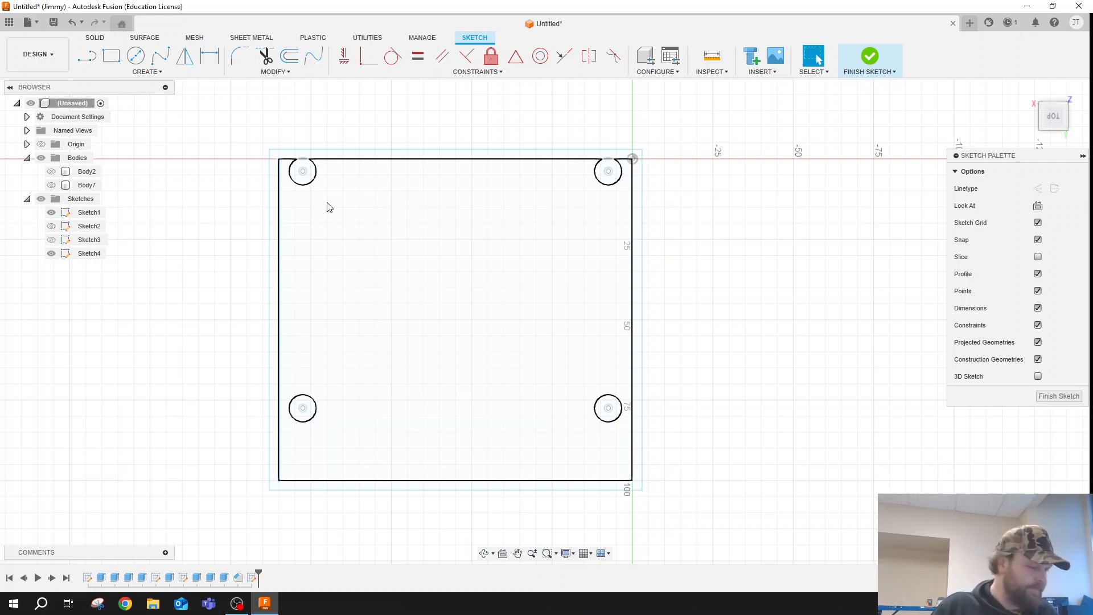
- Sketch a 19 by 36.5 mm locating rectangle from the lower-left corner of the base outline
key("r")
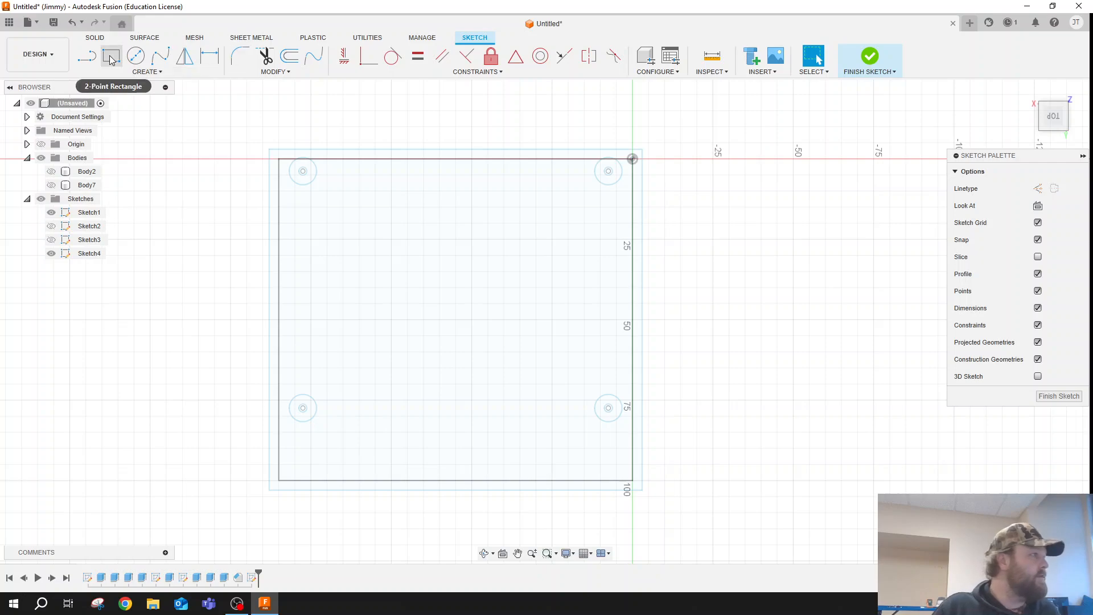
left_click(279, 480)
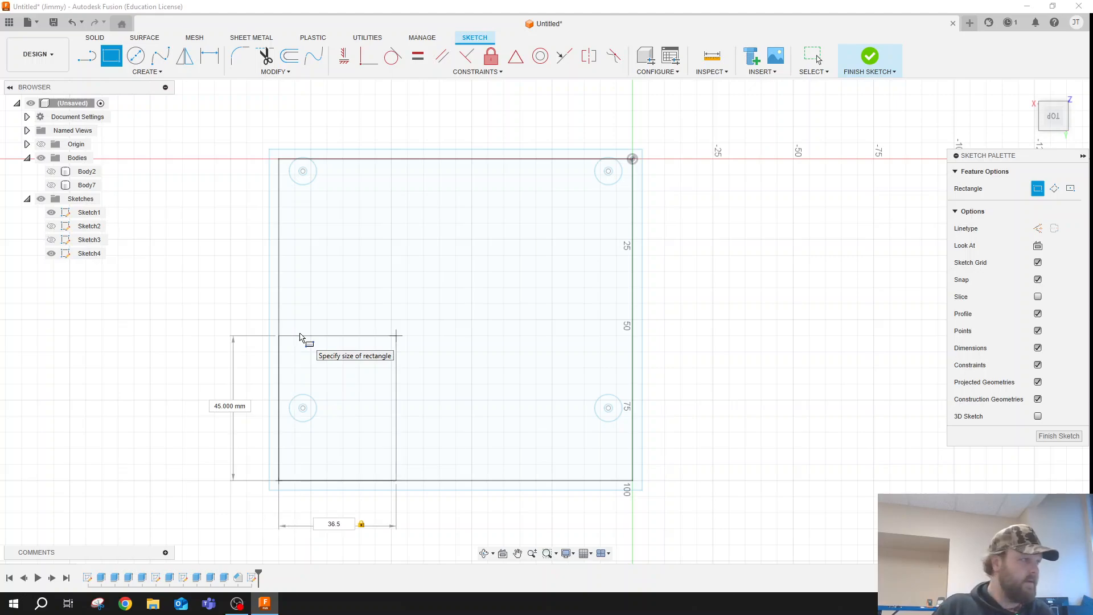
key("Tab")
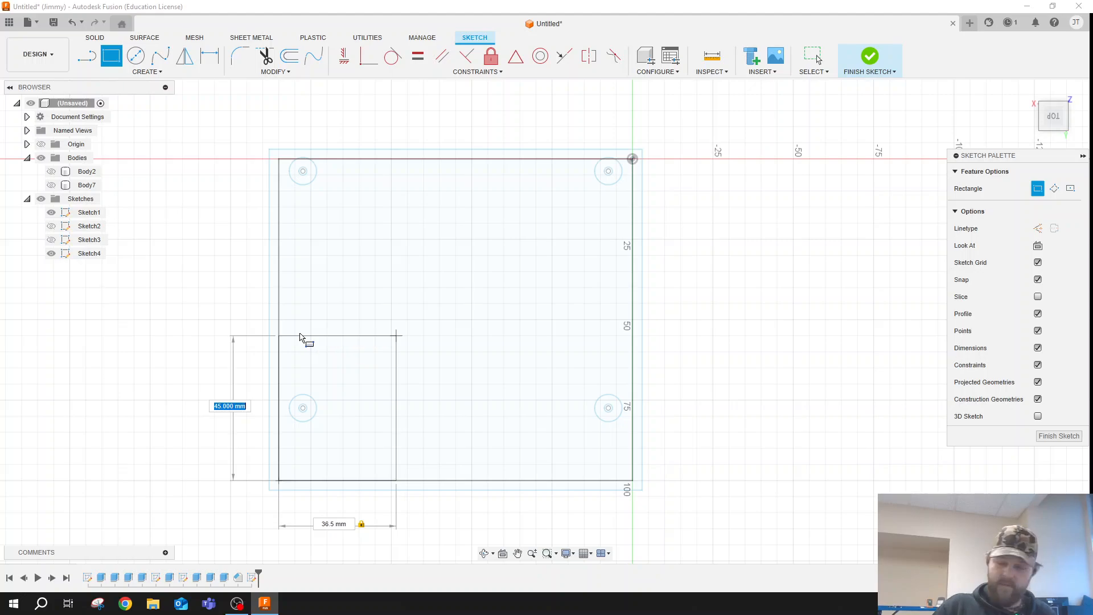
key("Tab")
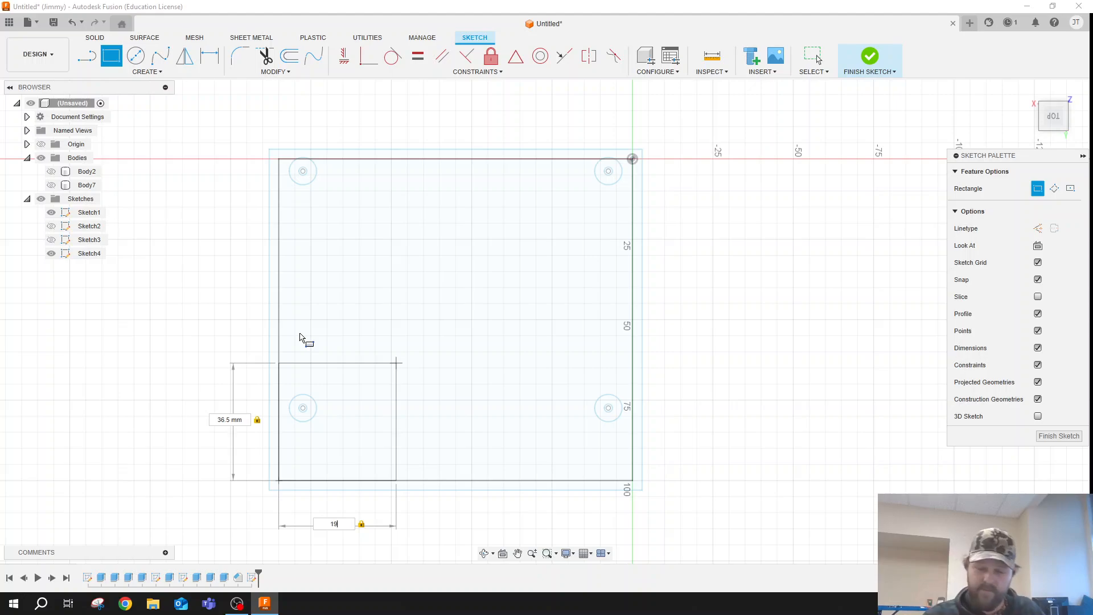
key("Return")
key("Escape")
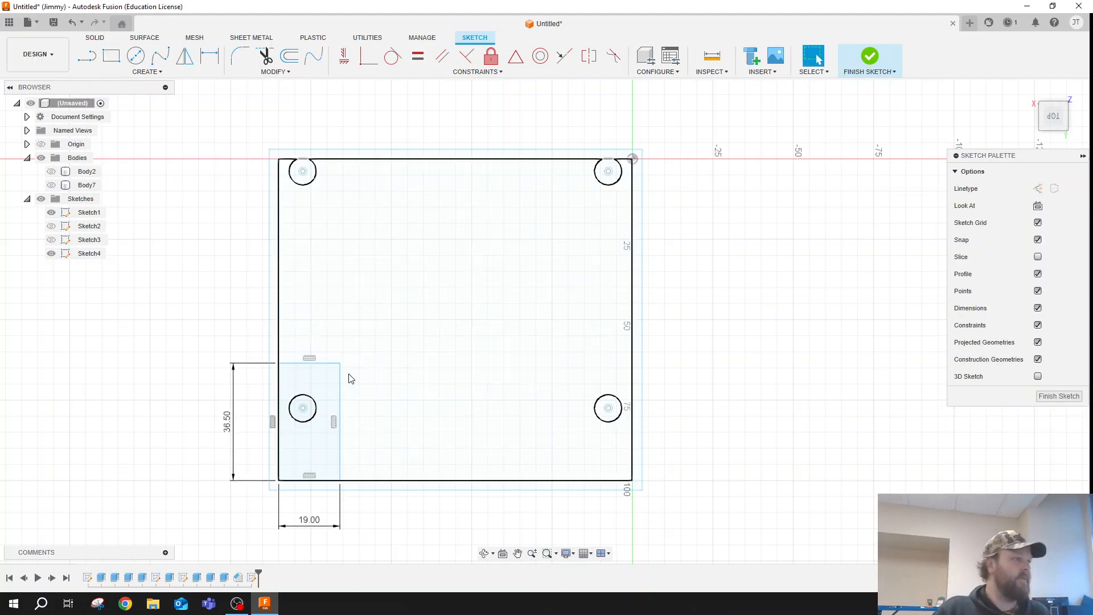
- Sketch a 72 by 27 mm window rectangle starting from the locating rectangle's inner corner
key("r")
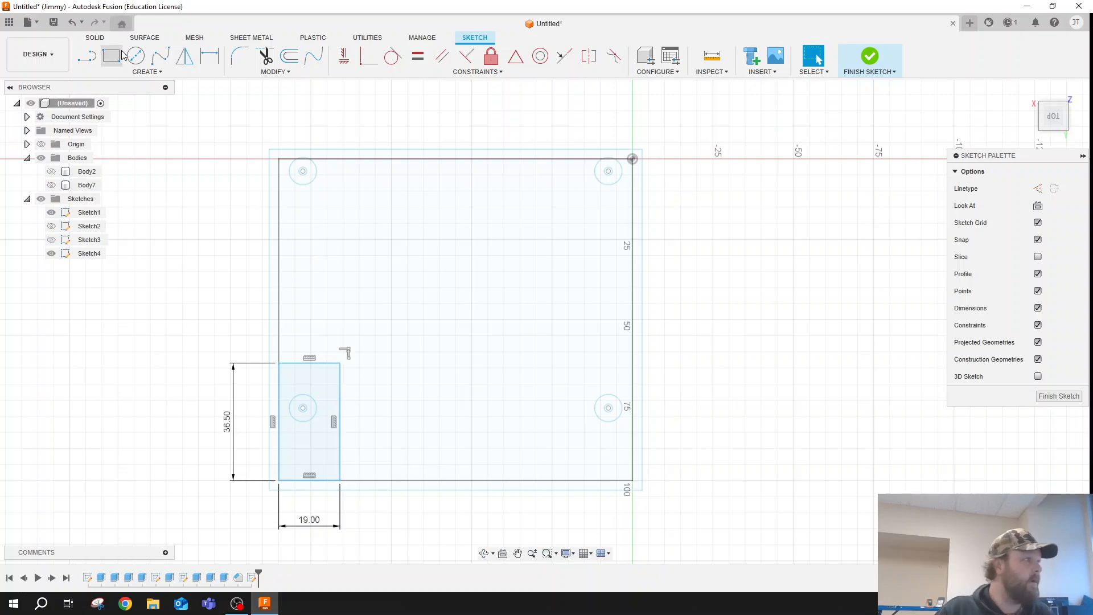
left_click(340, 364)
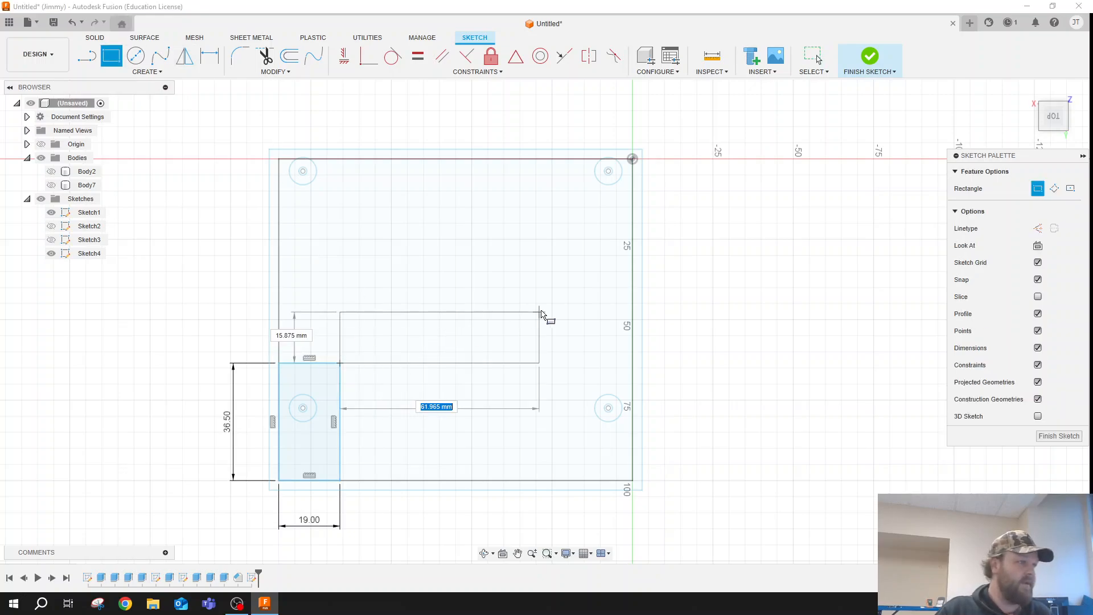
type("7")
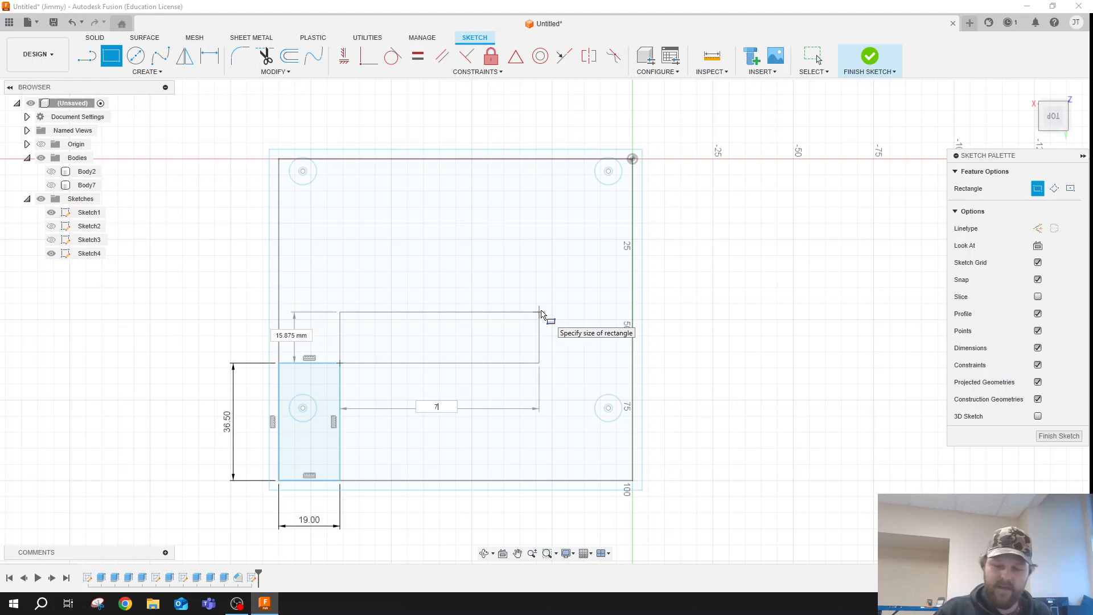
type("2")
key("Tab")
type("27")
key("Return")
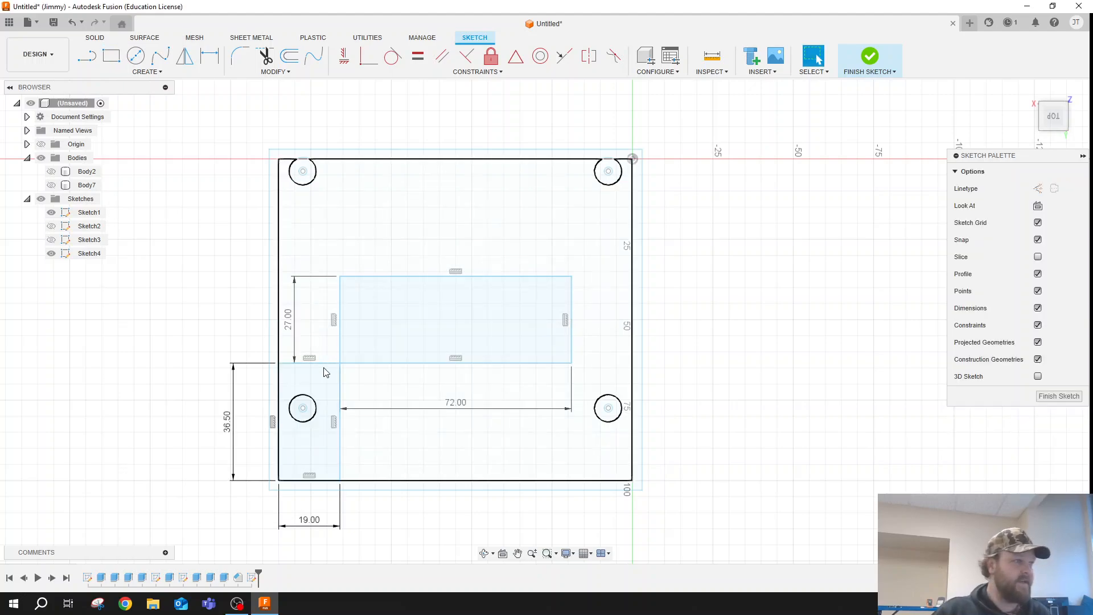
- Delete the locating rectangle's two inner lines and show the lid body again
left_click(340, 450)
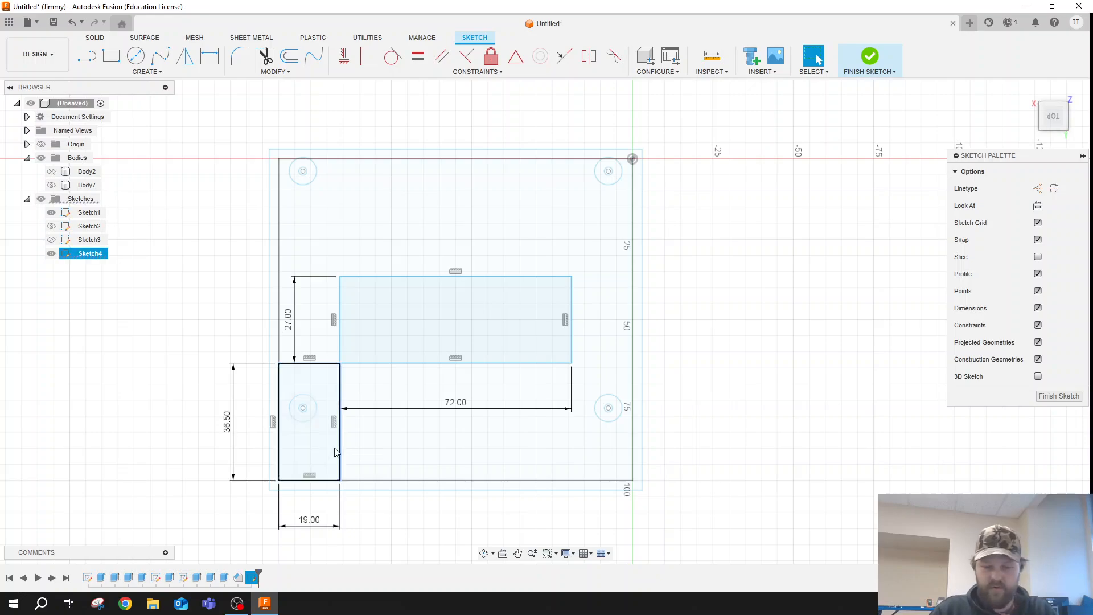
key("Delete")
left_click(317, 363)
key("Delete")
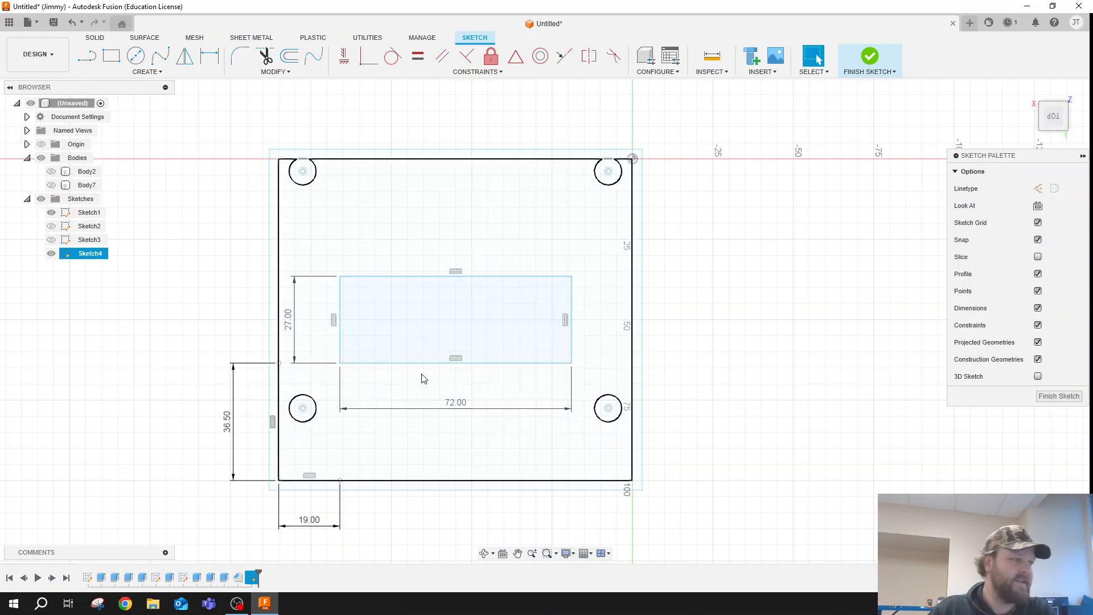
left_click(51, 185)
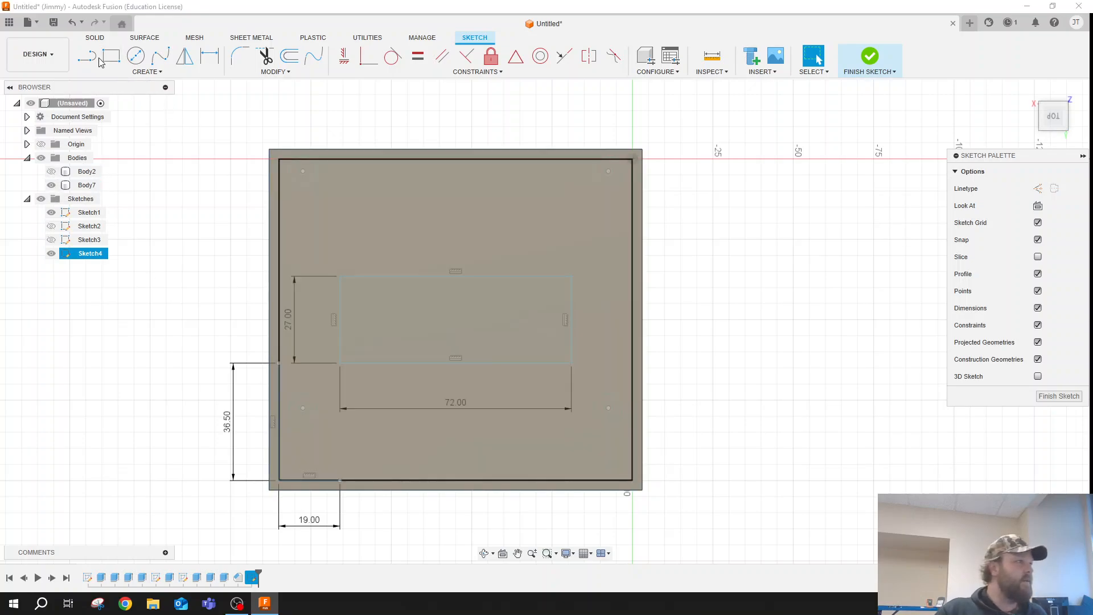
left_click(106, 41)
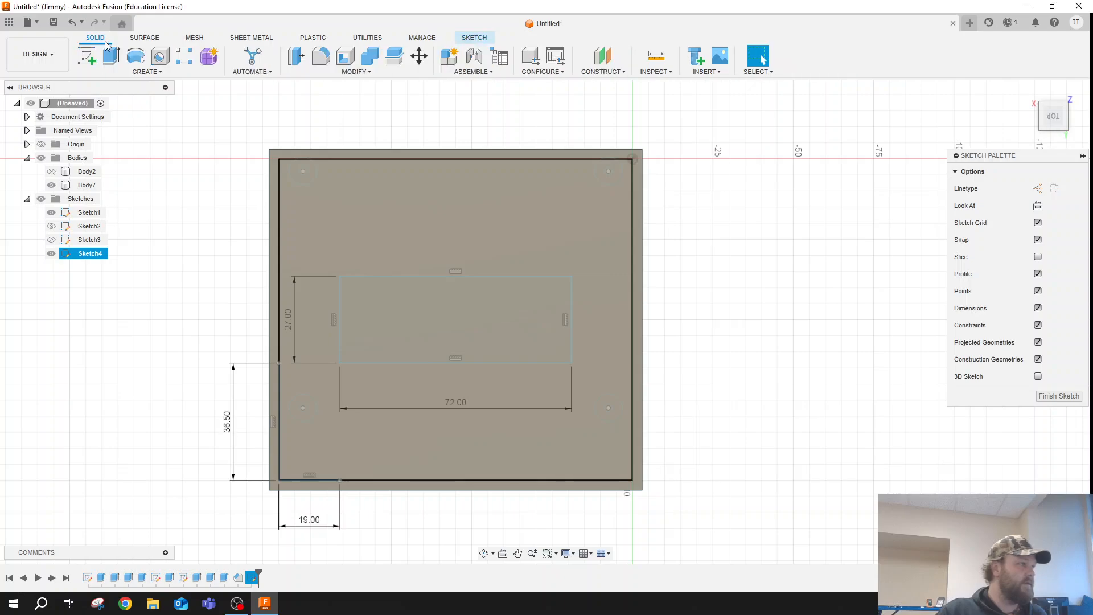
left_click(111, 56)
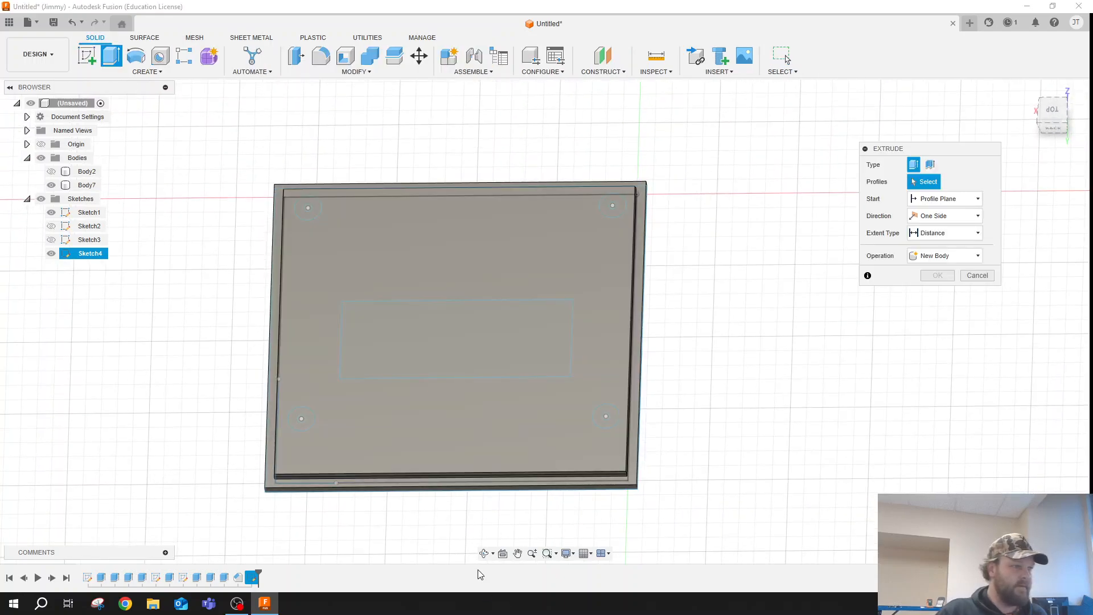
left_click(484, 553)
left_click_drag(485, 496, 483, 413)
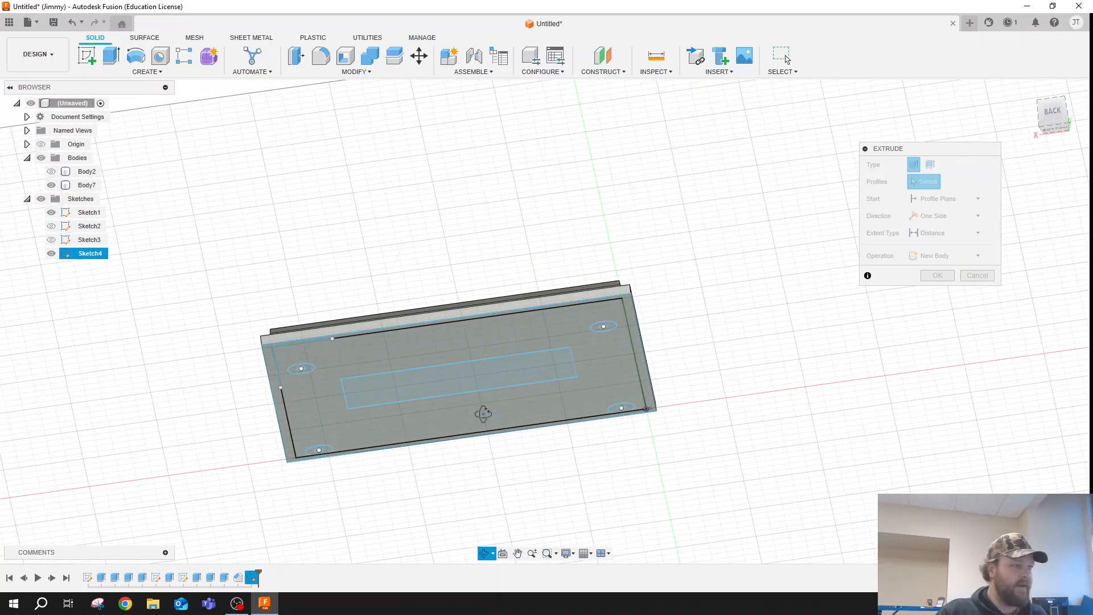
key("Escape")
left_click(470, 379)
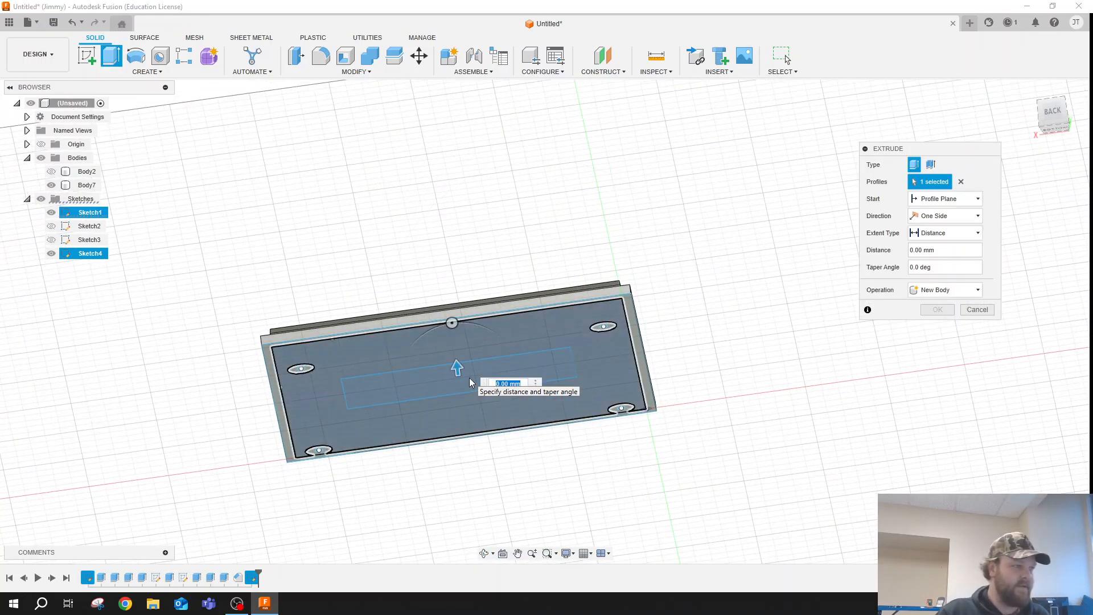
key("Escape")
- Extrude the 72 by 27 mm rectangle 6 mm as a cut to open a window through the lid
double_click(471, 381)
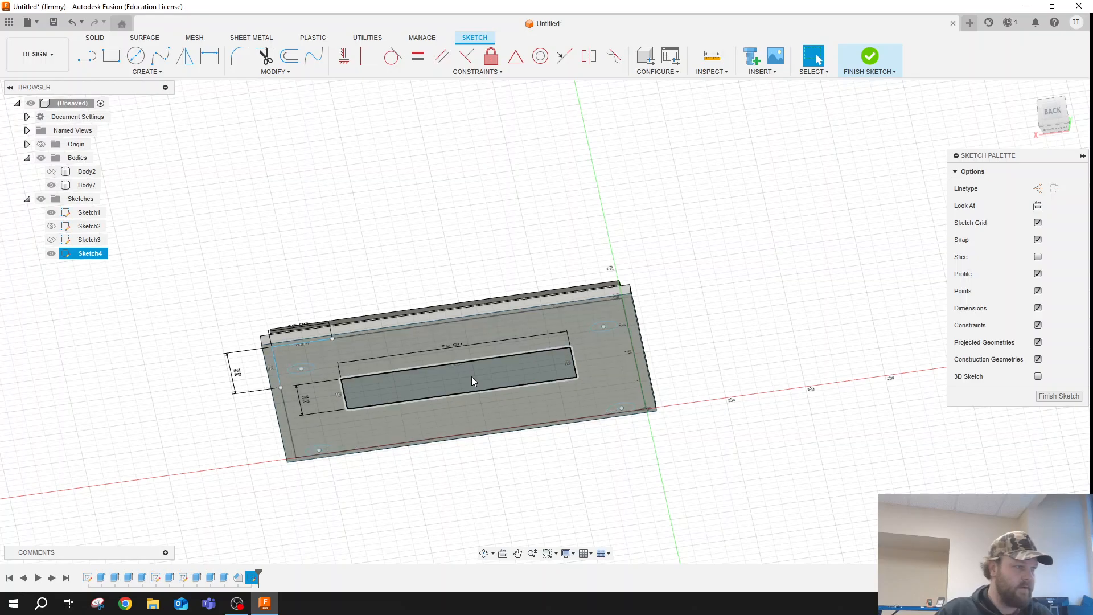
left_click(473, 378)
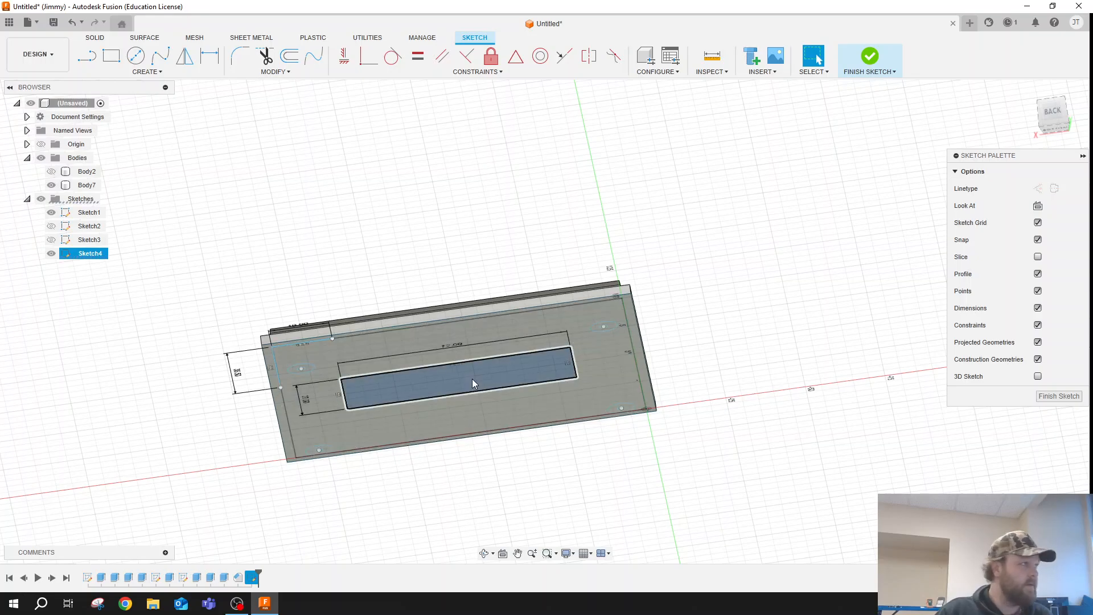
left_click(94, 38)
left_click(110, 55)
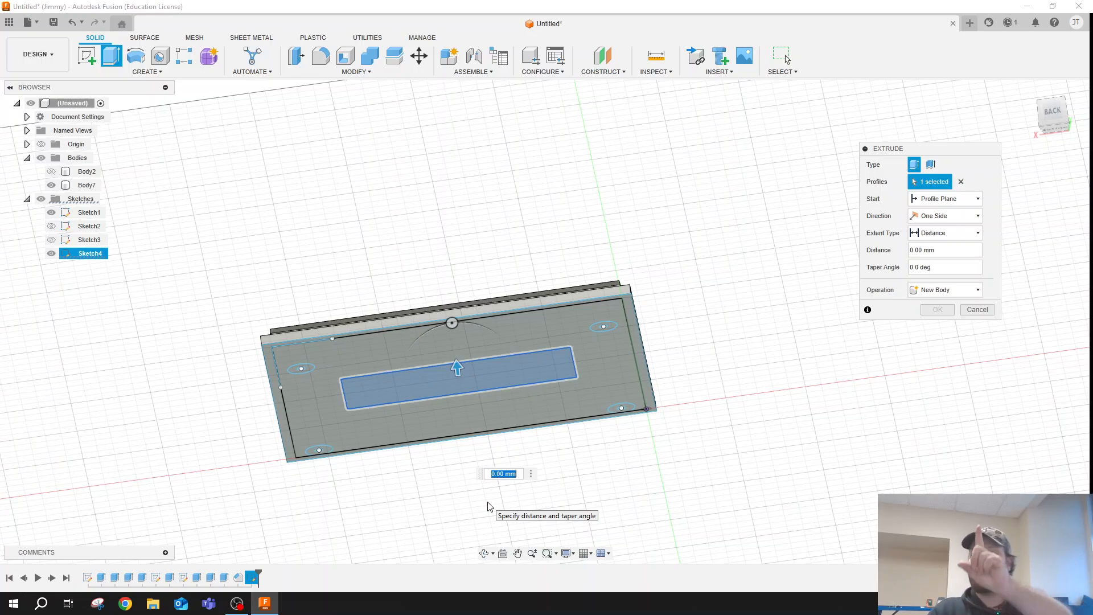
key("Return")
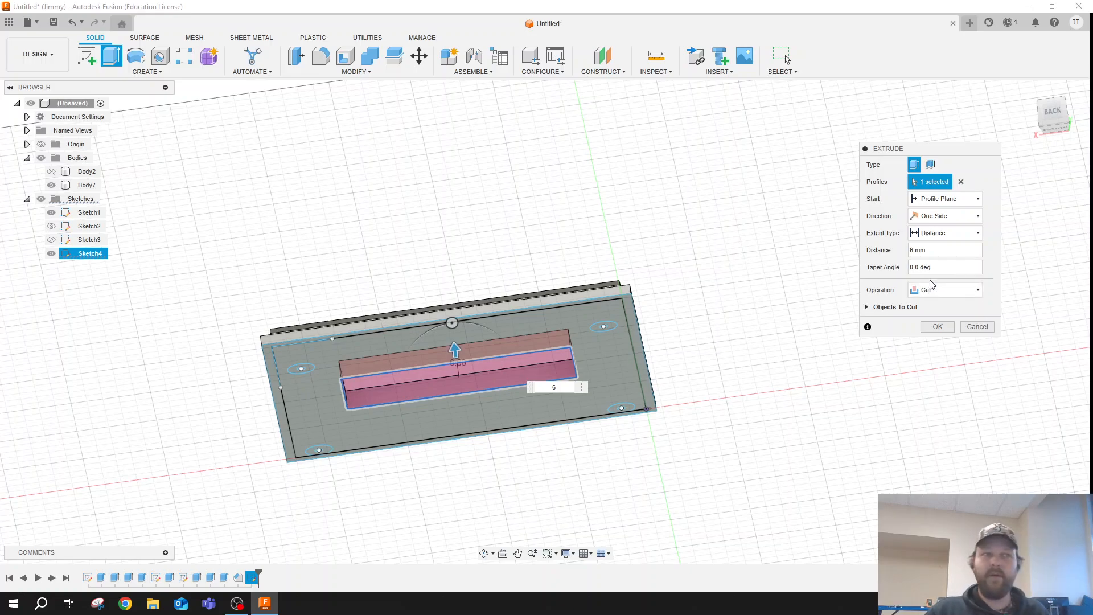
left_click(938, 327)
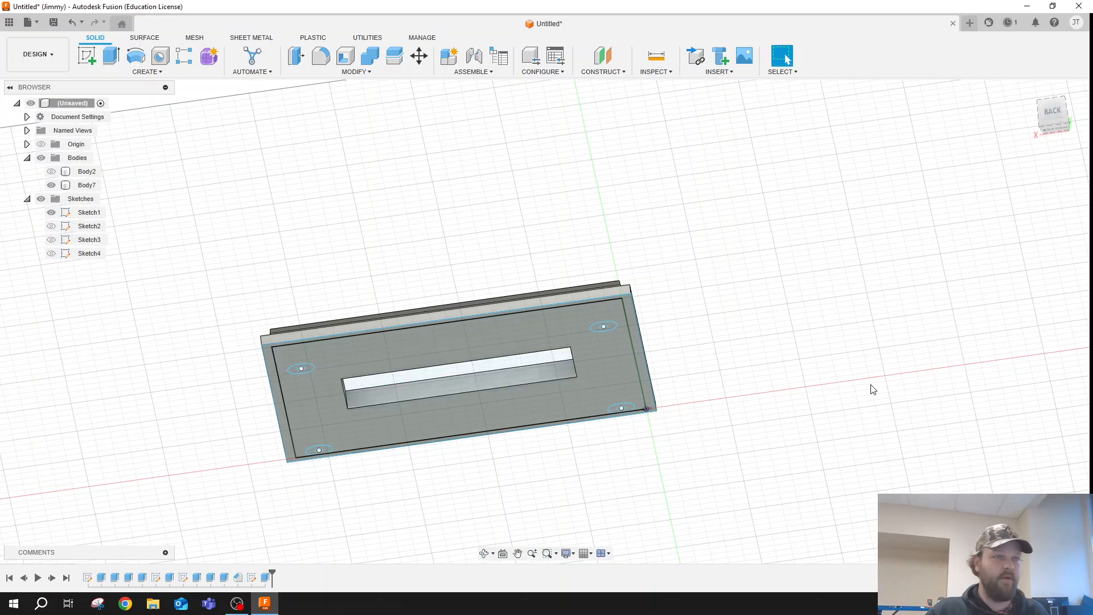
left_click(485, 554)
left_click_drag(501, 404, 550, 449)
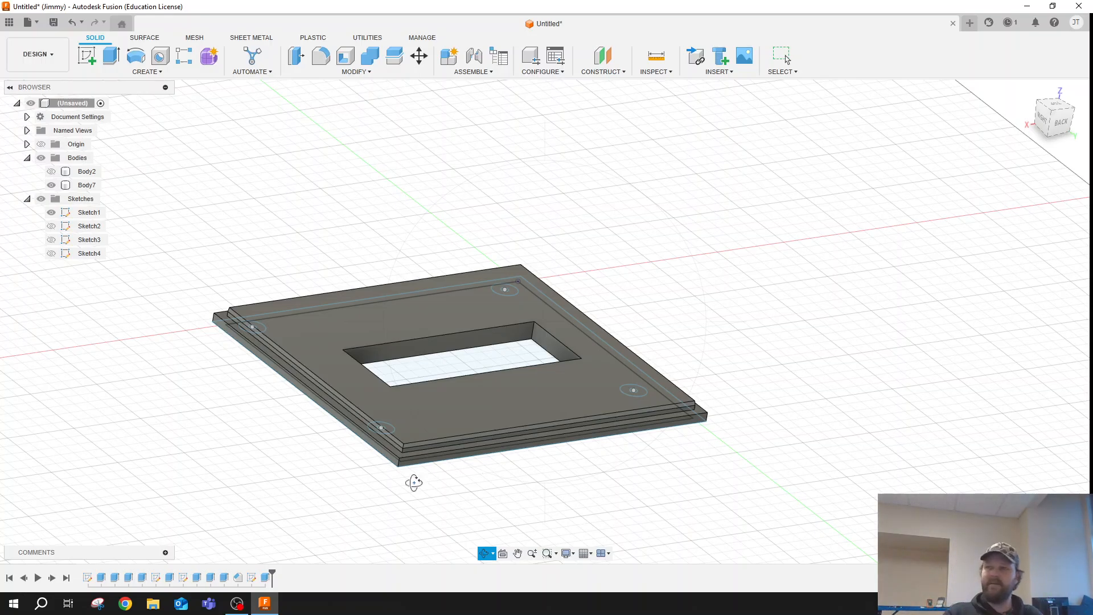
key("Escape")
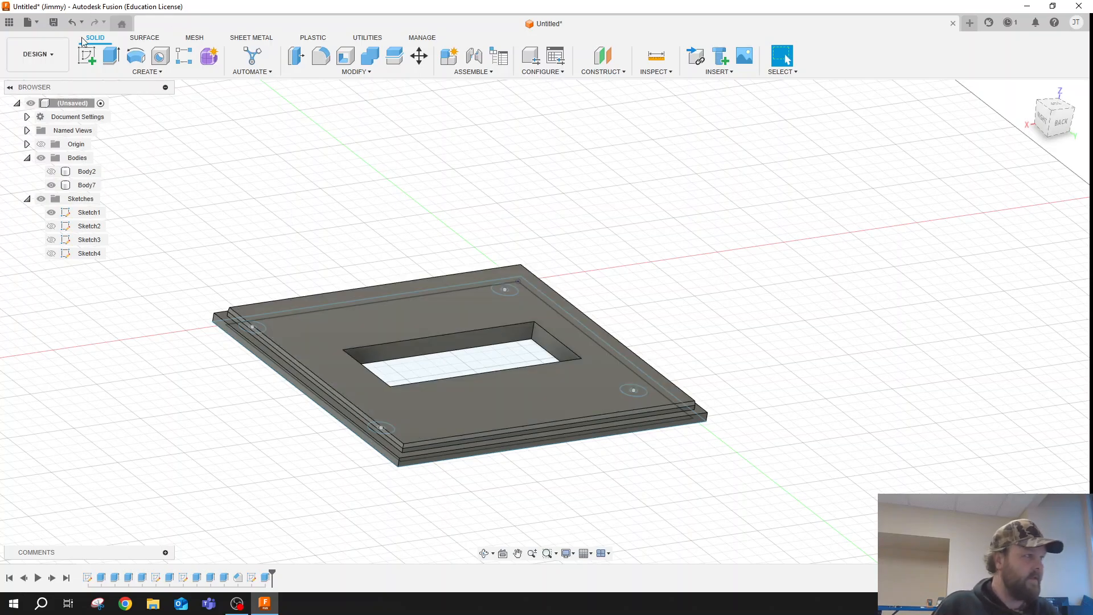
left_click(87, 55)
left_click(459, 415)
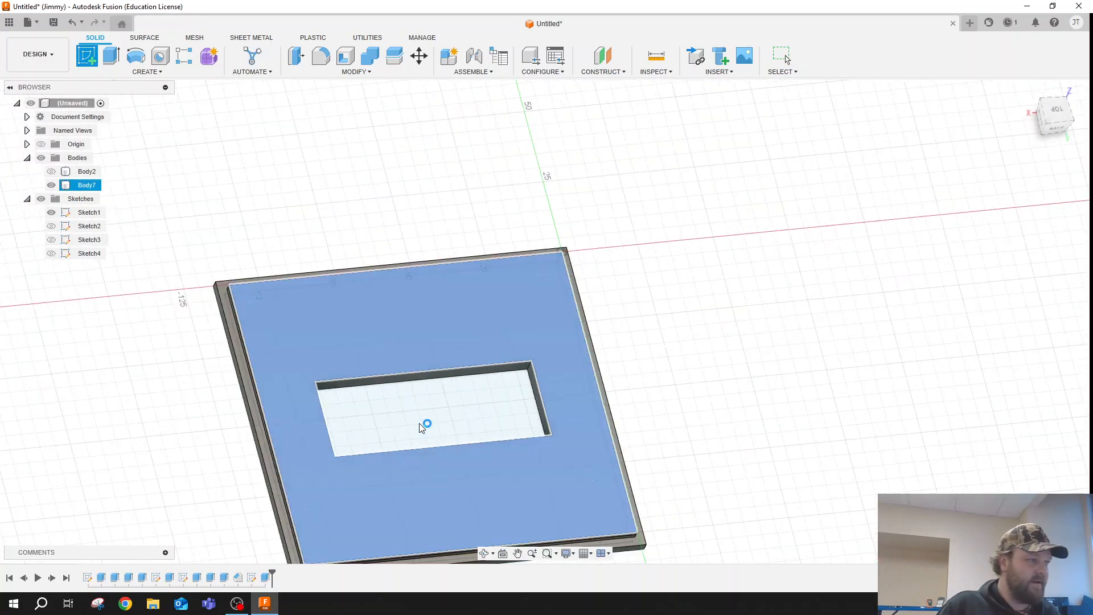
left_click(517, 553)
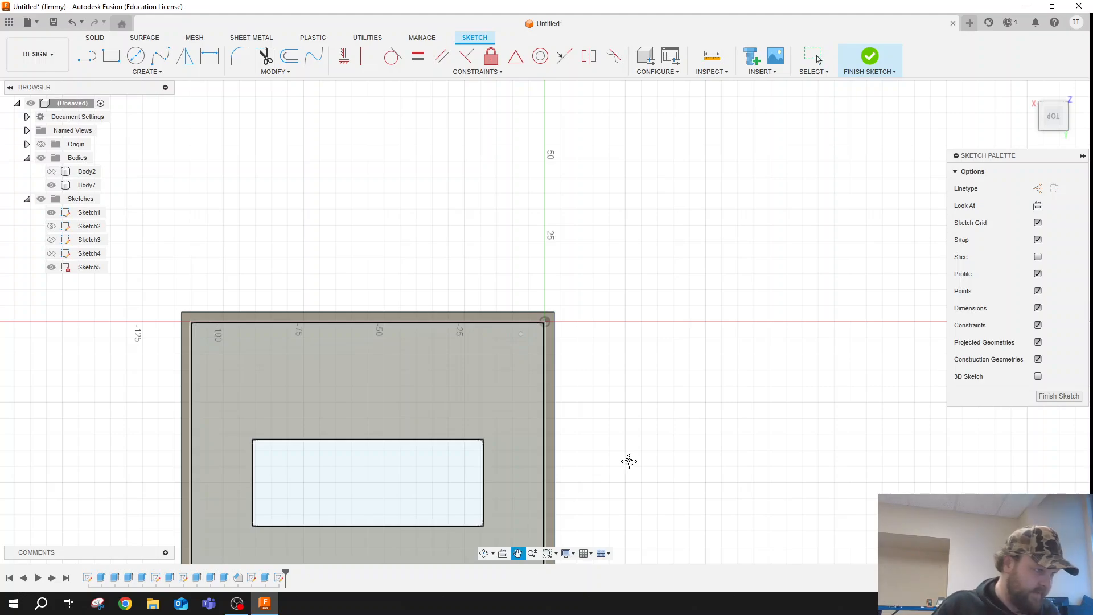
left_click_drag(629, 462, 752, 301)
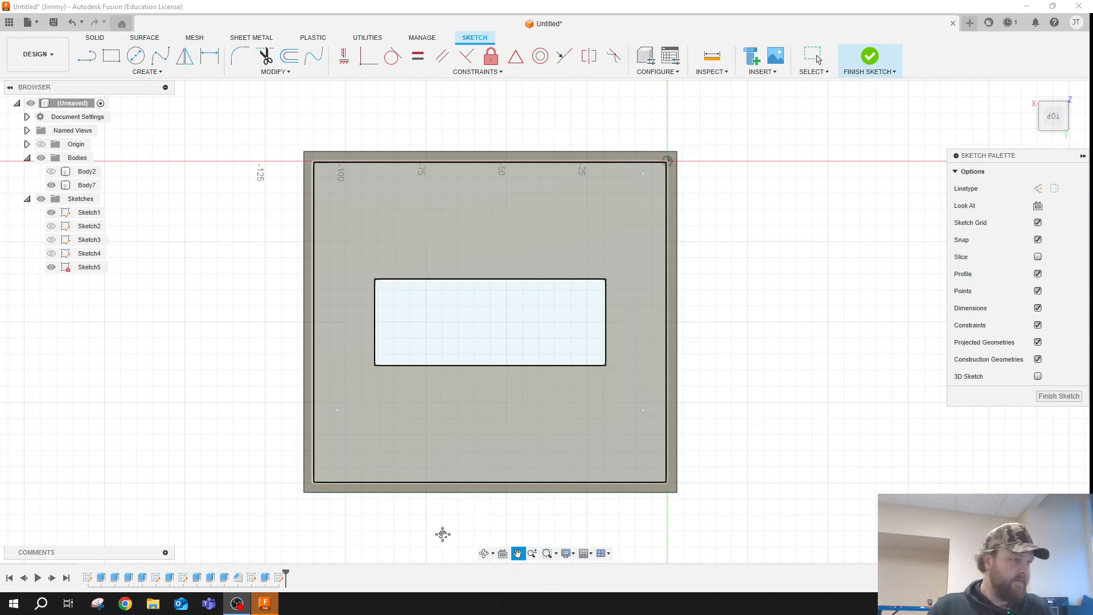
left_click(1044, 394)
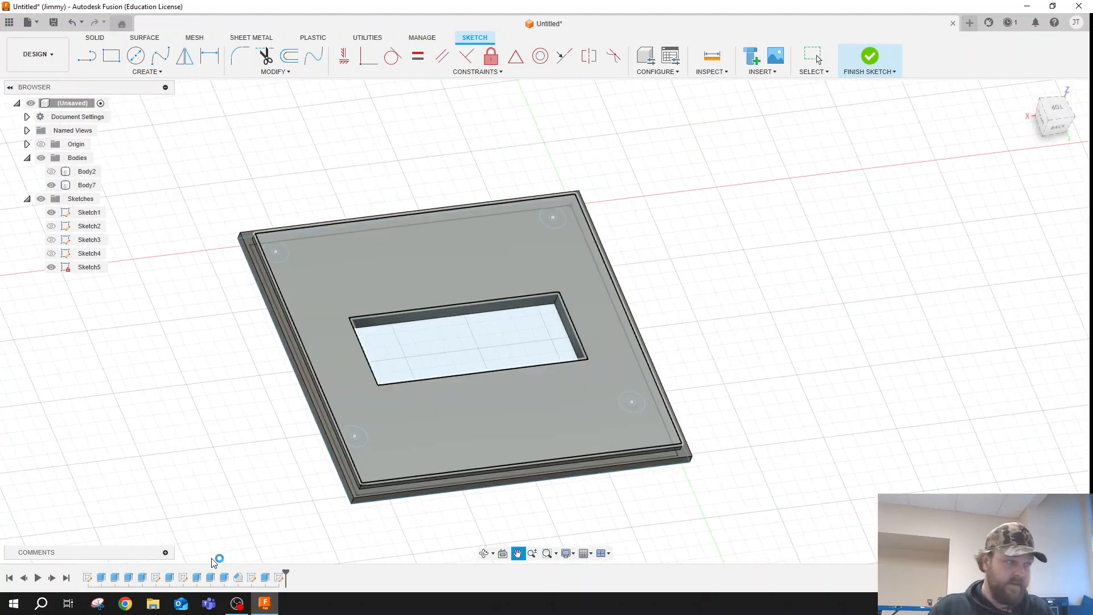
right_click(279, 581)
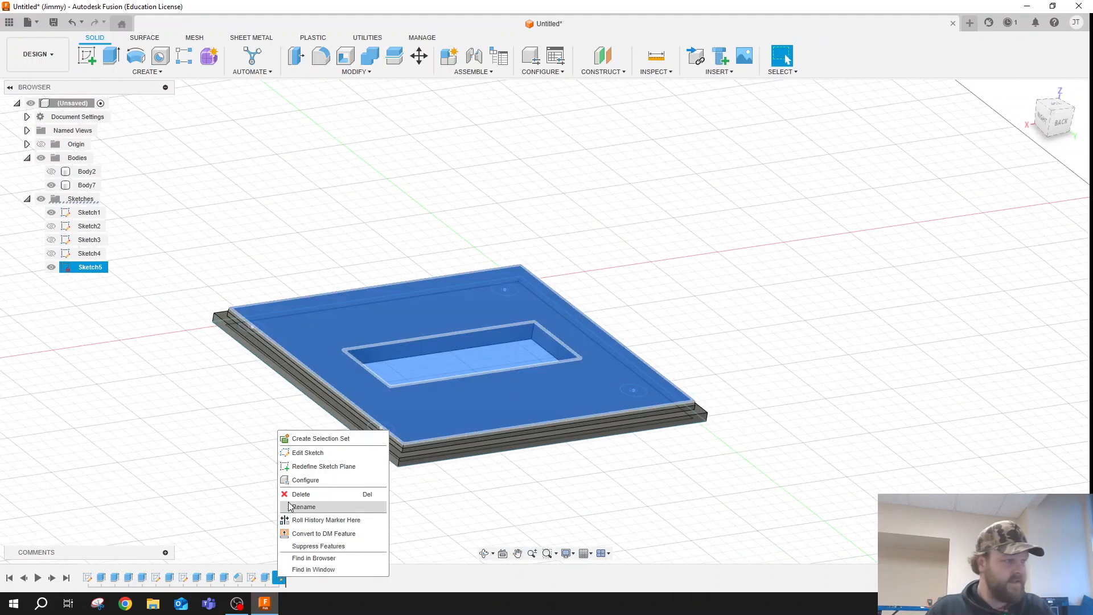
left_click(297, 503)
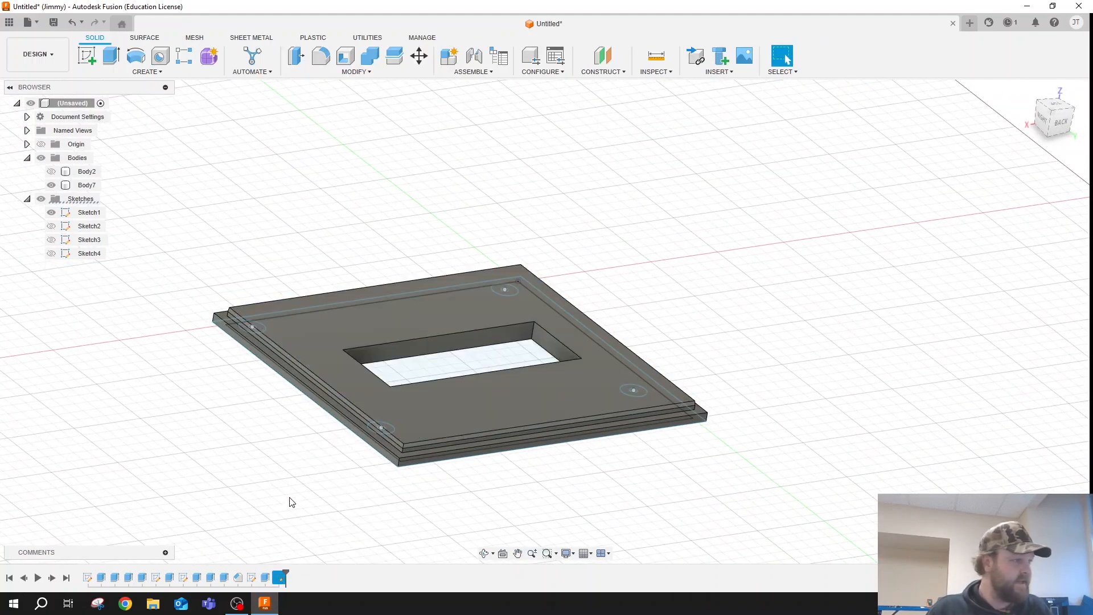
- Reopen the lid window sketch and draw a 4 by 1 mm locating rectangle outward from the window's lower-right corner
right_click(250, 580)
left_click(303, 449)
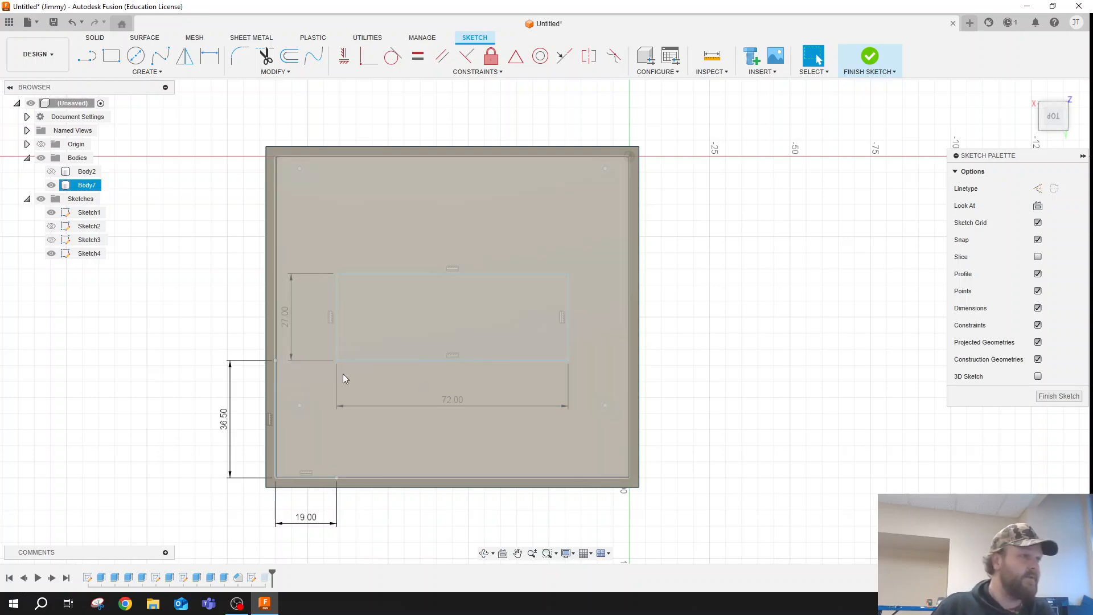
scroll(346, 287, "up", 3)
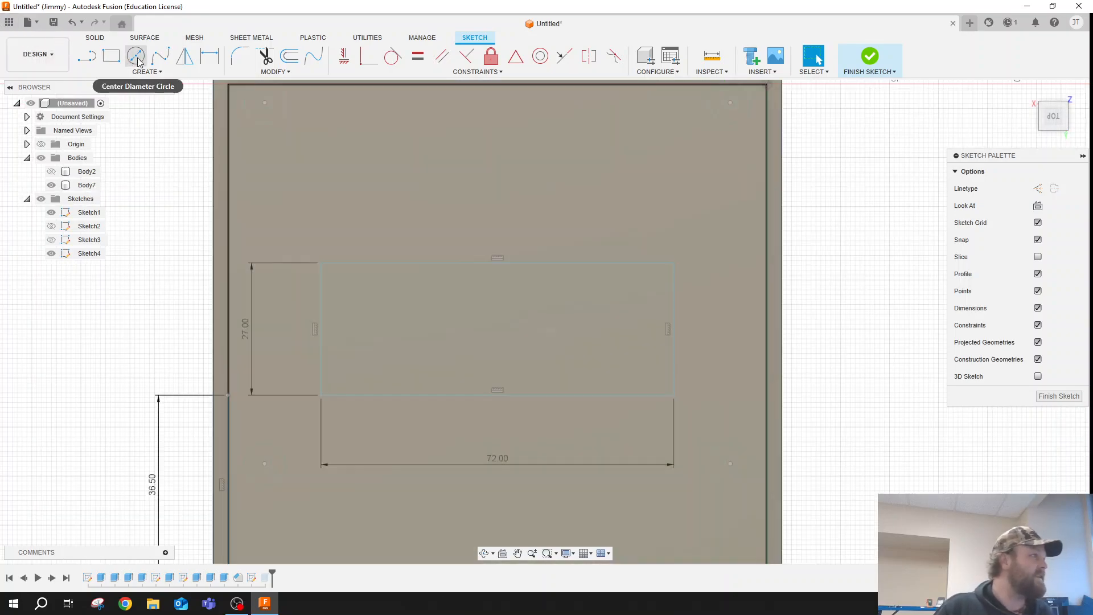
left_click(136, 56)
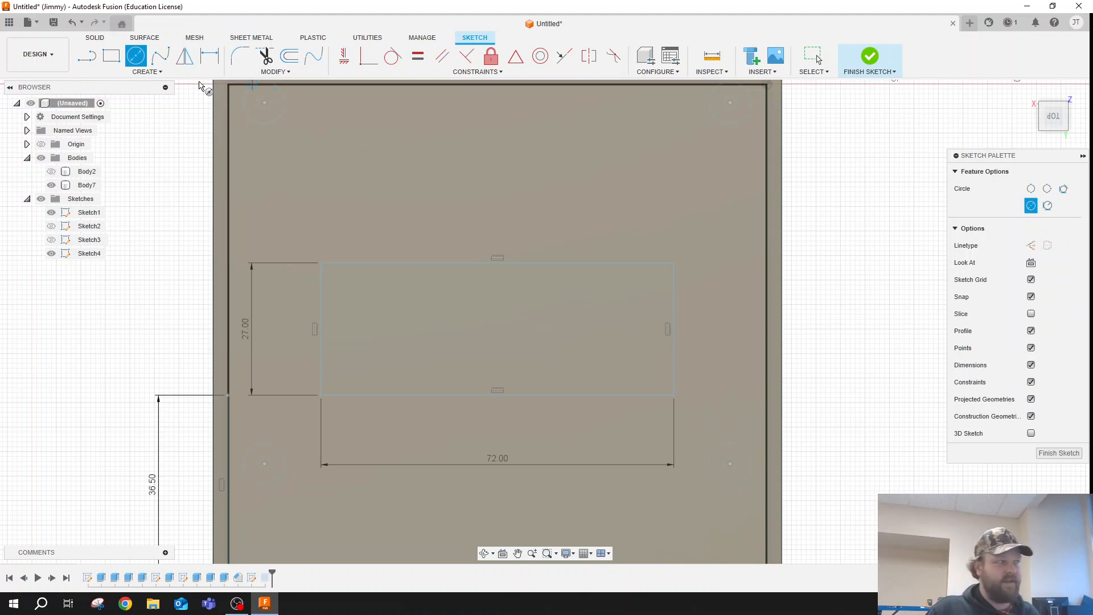
key("Escape")
left_click(103, 59)
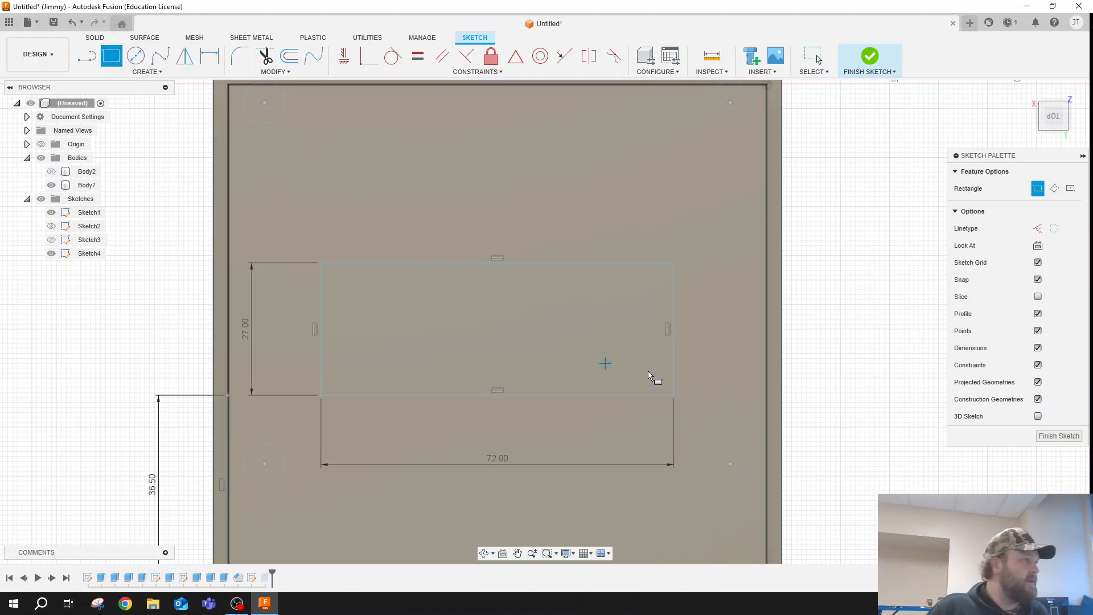
left_click(674, 395)
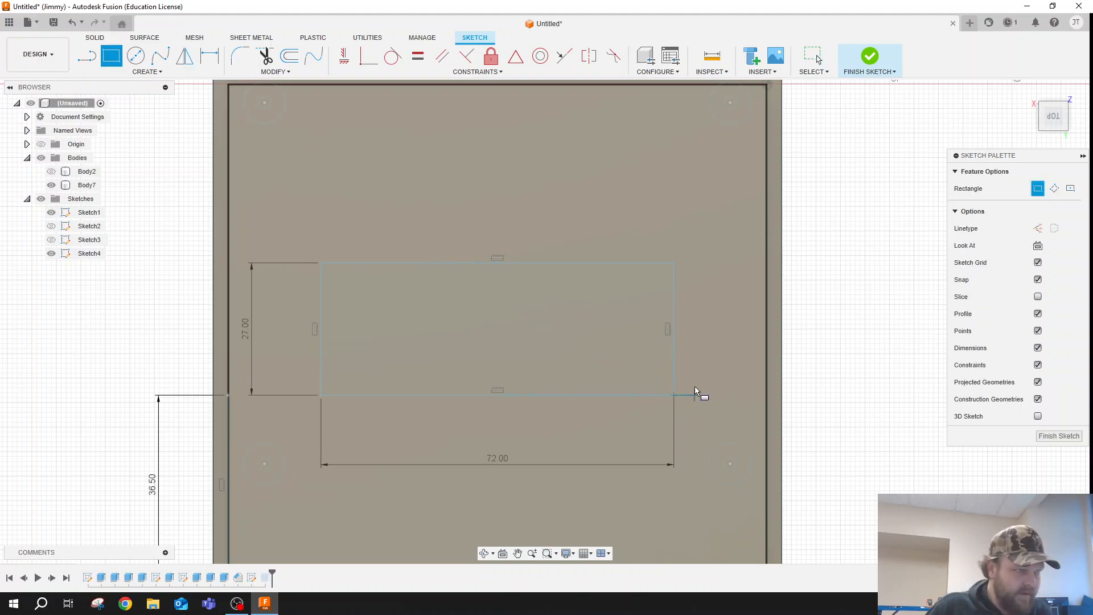
key("Tab")
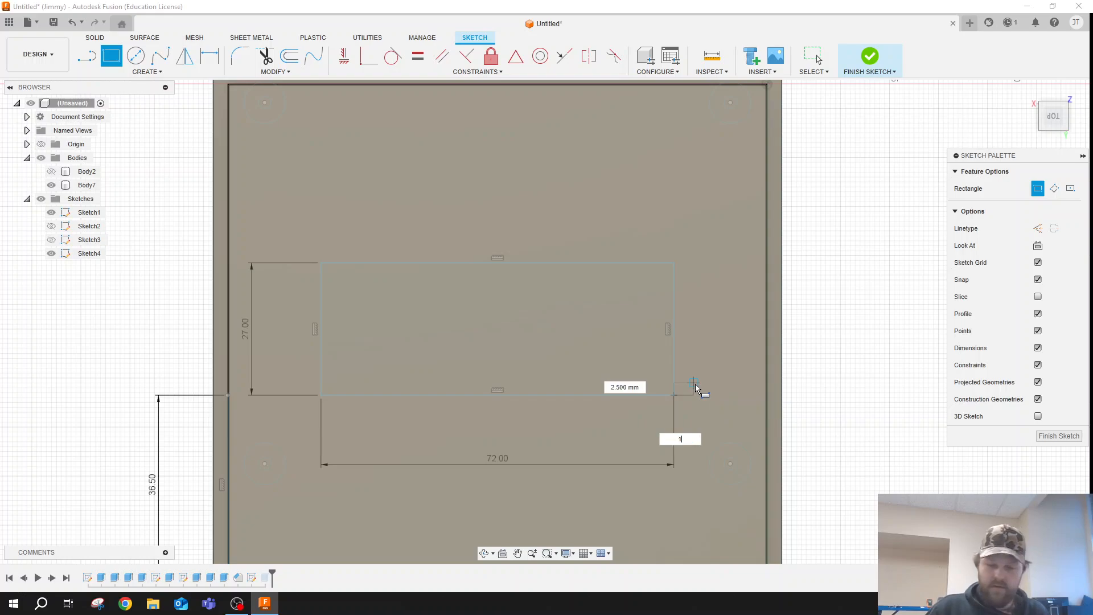
type("1")
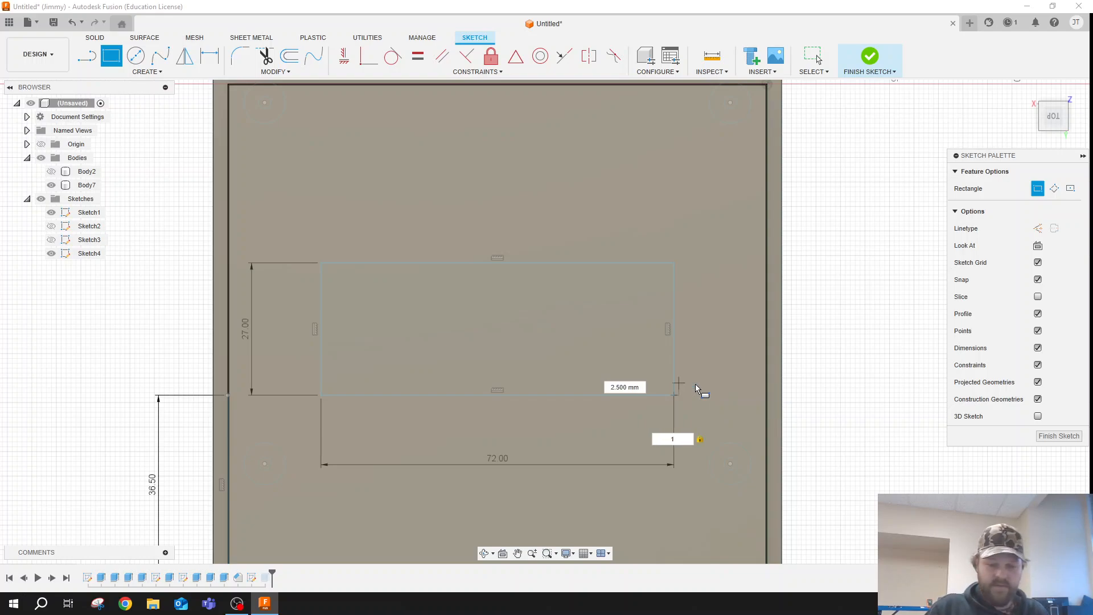
key("Tab")
type("1")
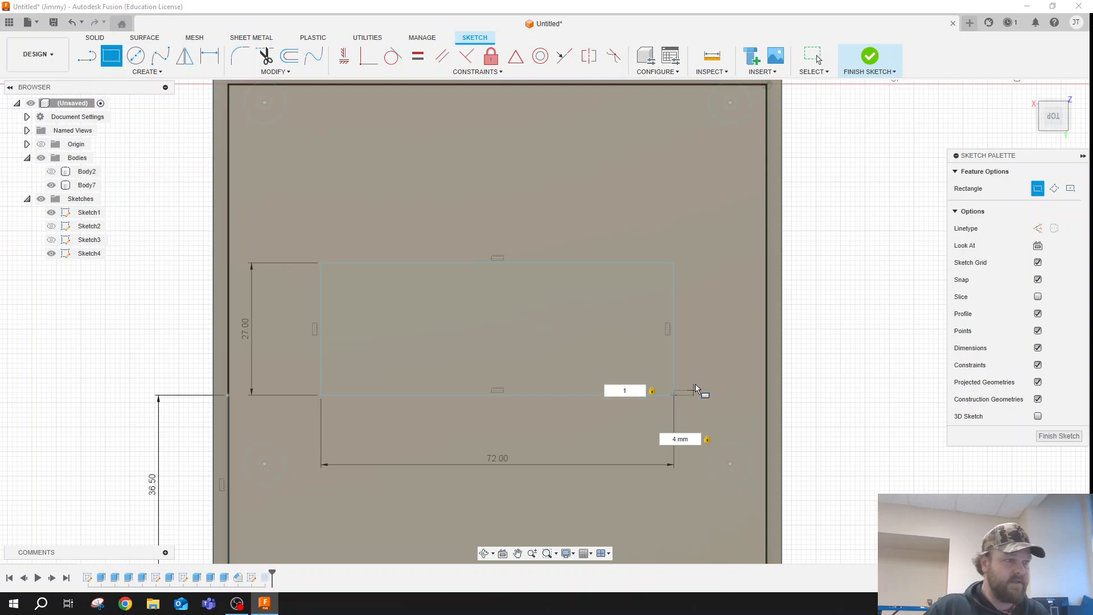
key("Return")
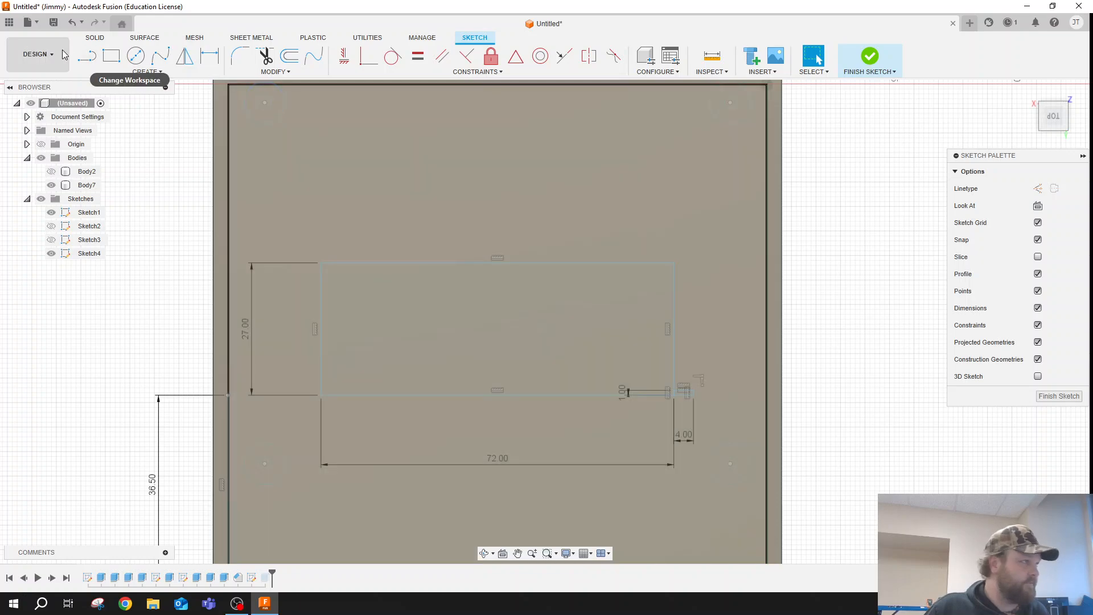
- Sketch an 80 by 25 mm rectangle around the window, starting from the locating rectangle's outer upper corner
left_click(111, 55)
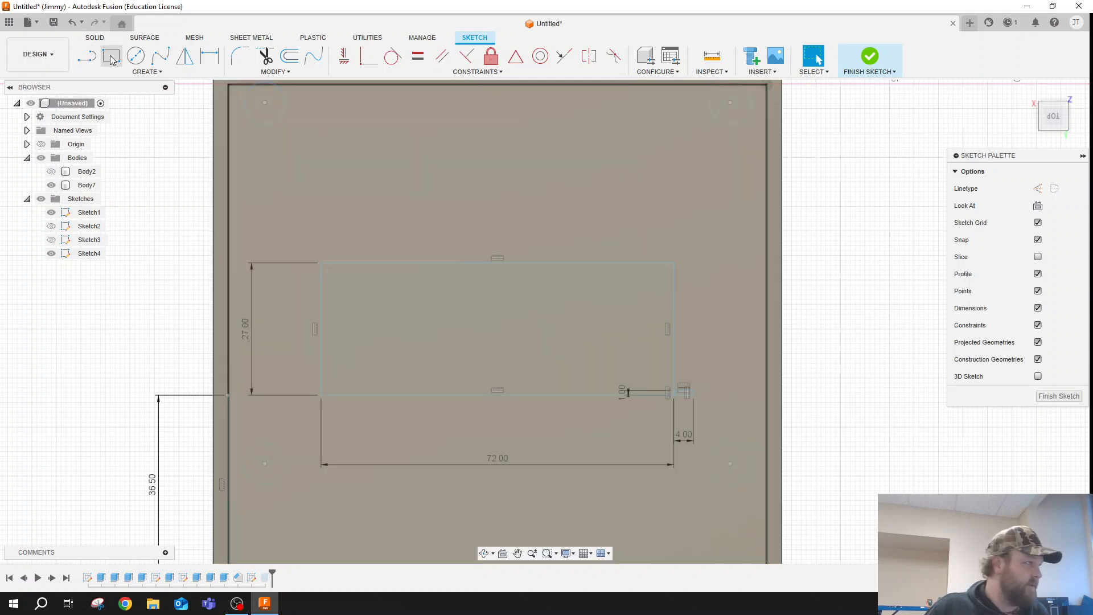
left_click(694, 390)
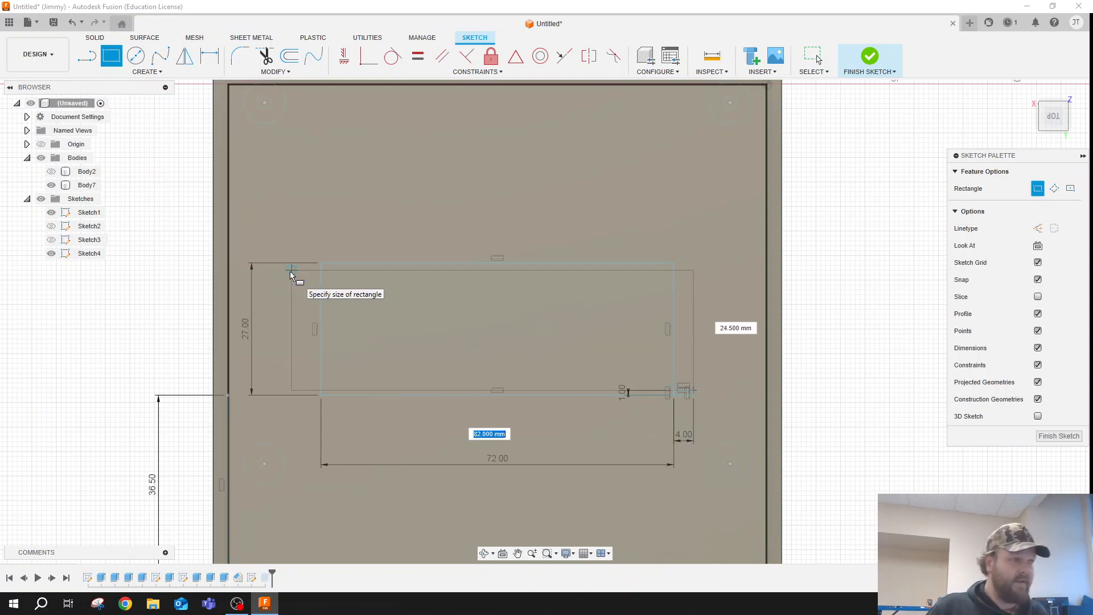
type("80")
key("Tab")
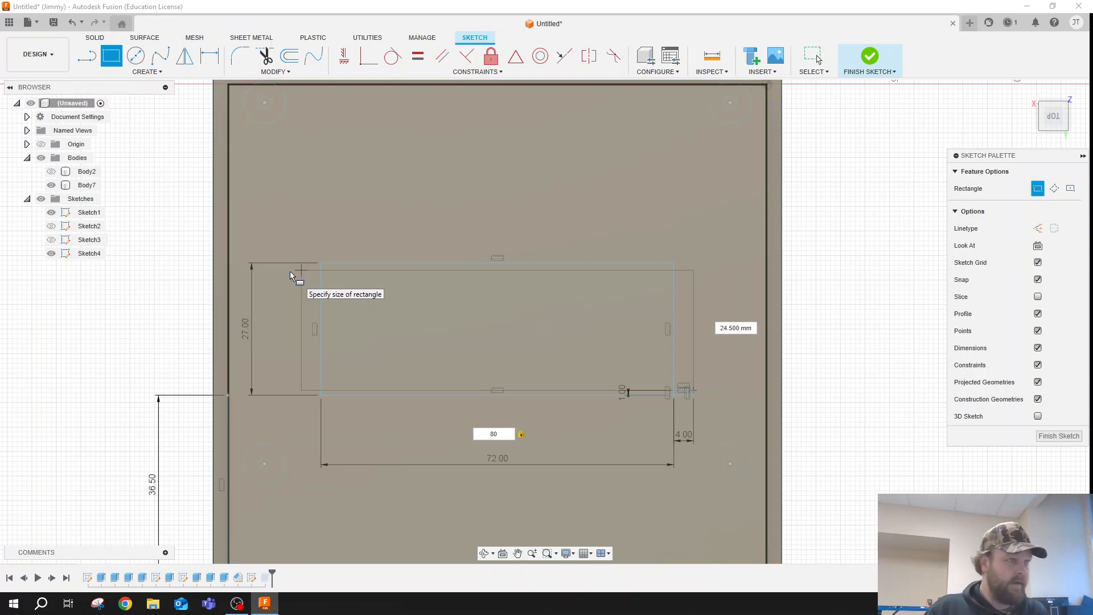
type("25")
key("Tab")
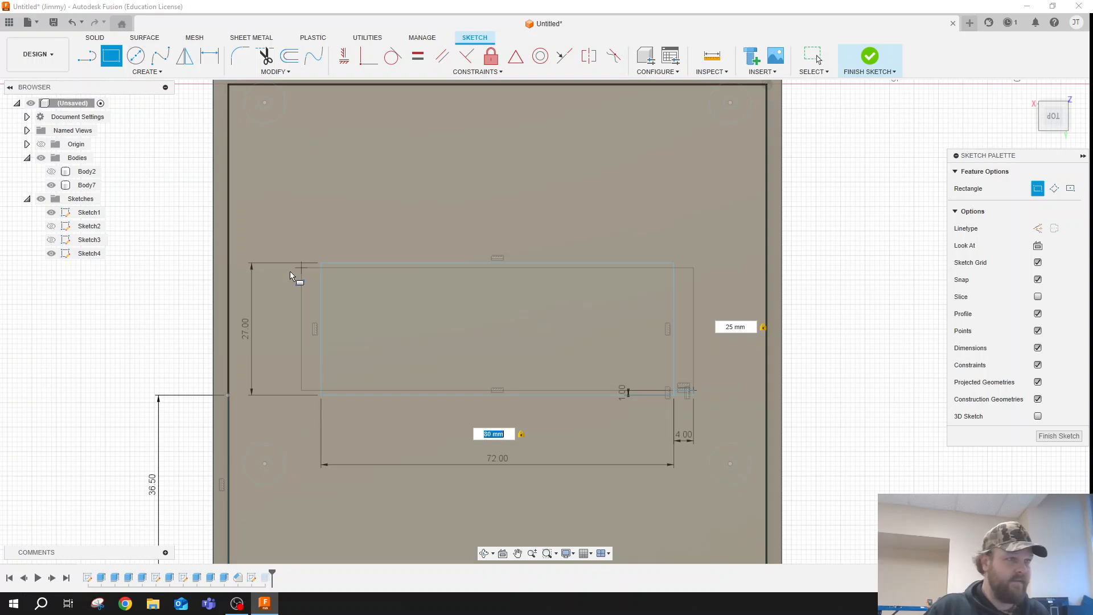
key("Return")
key("Escape")
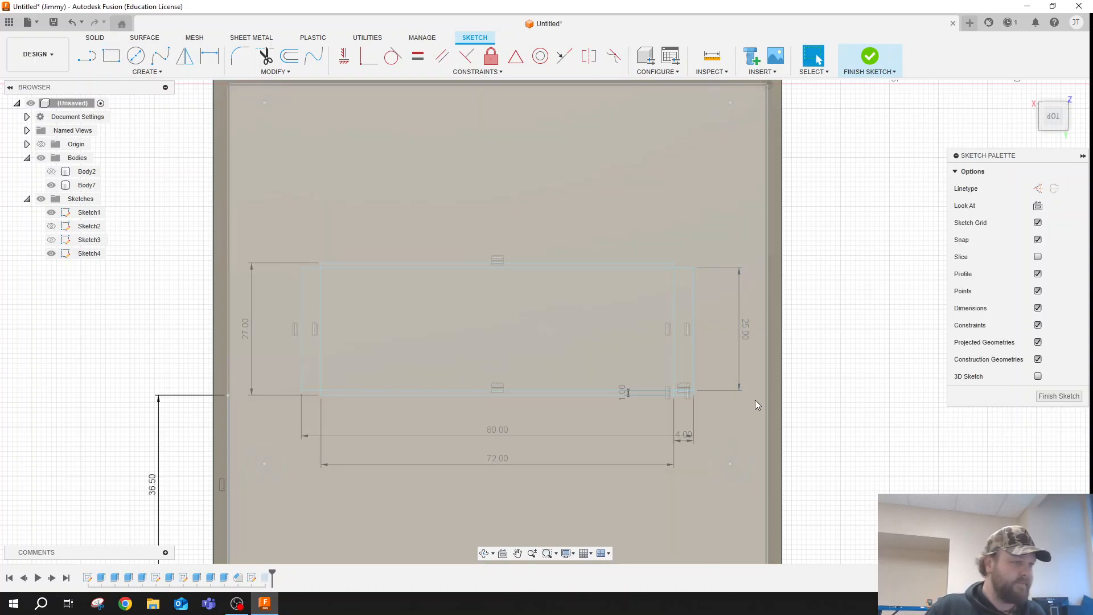
- Delete the small locating rectangle's 4 mm lower edge
scroll(692, 394, "up", 5)
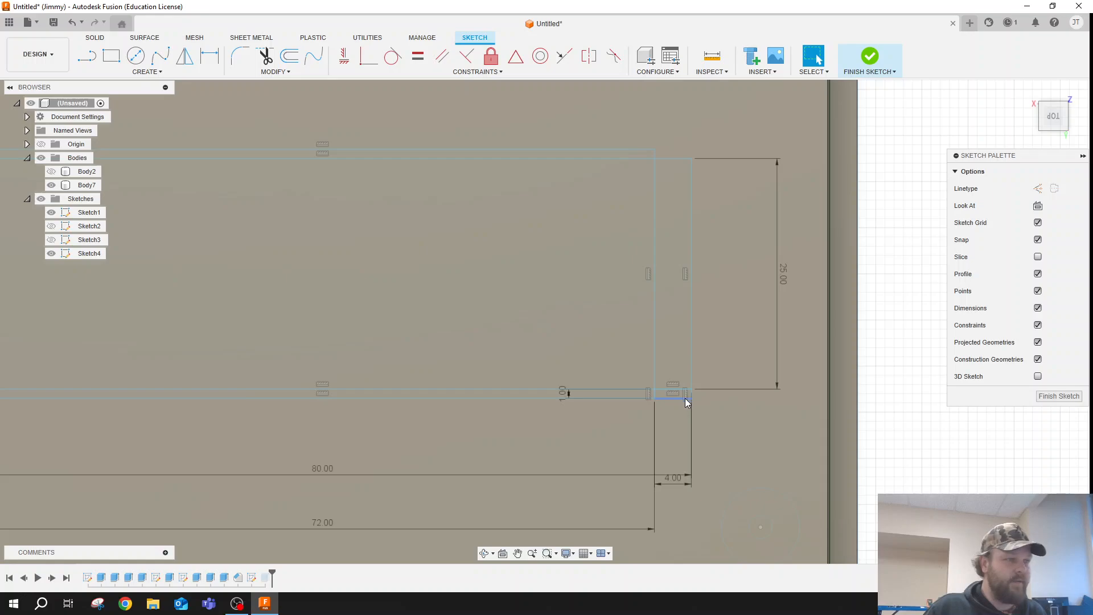
left_click(685, 399)
left_click(681, 390)
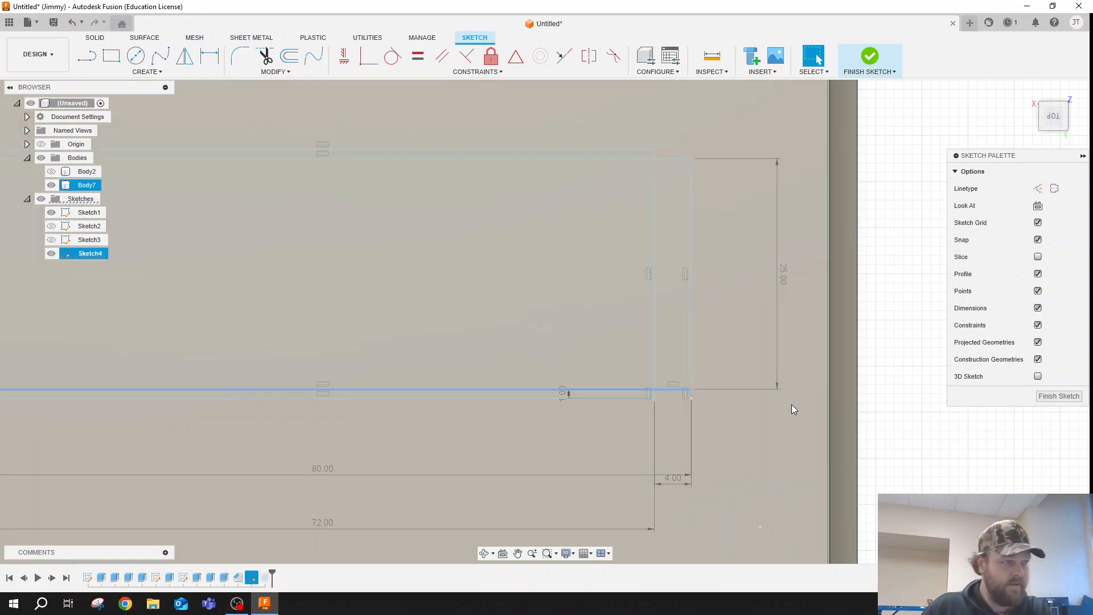
left_click(675, 395)
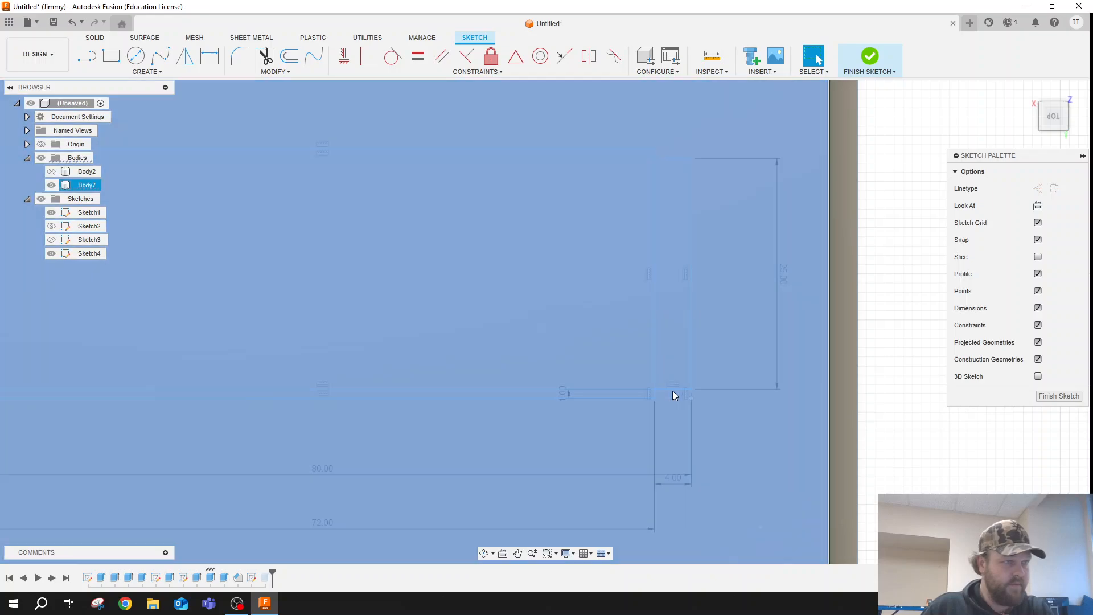
left_click(673, 391)
left_click(674, 389)
left_click(673, 392)
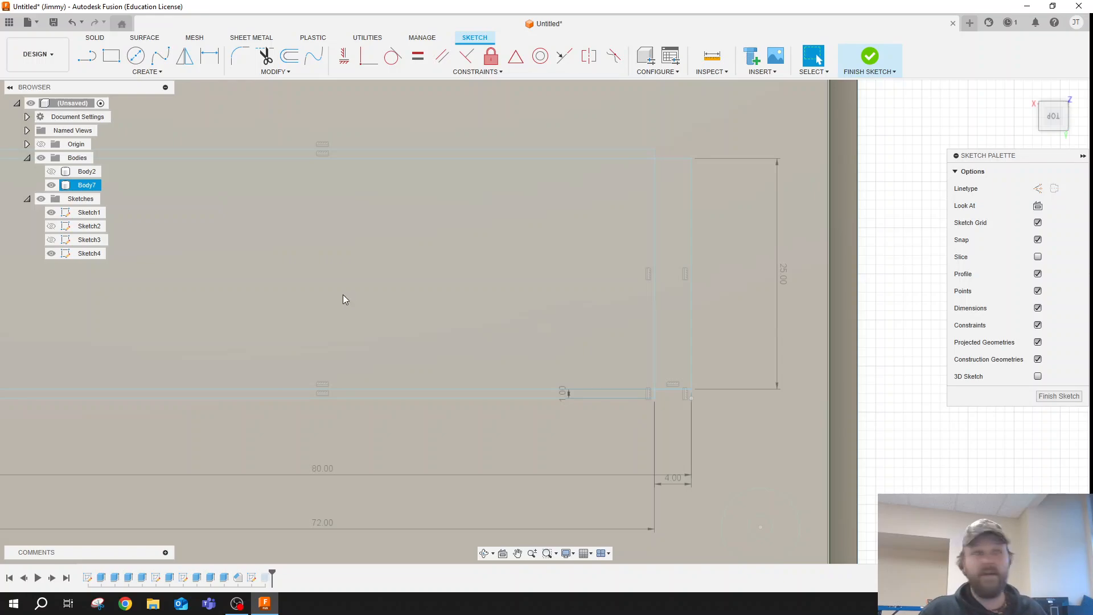
- Finish the lid window sketch and make it visible
scroll(708, 270, "down", 4)
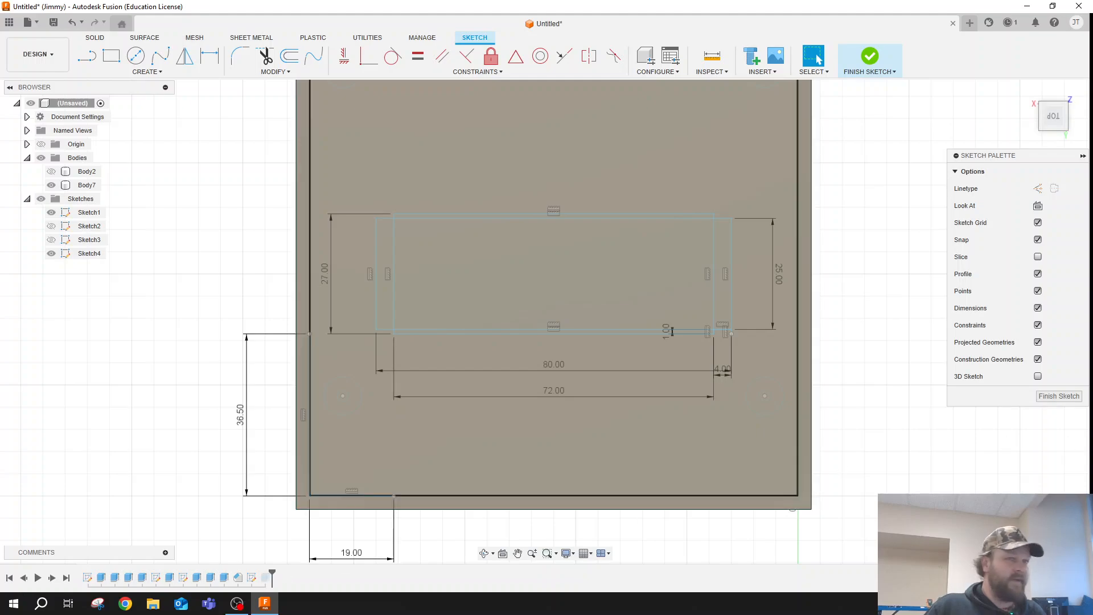
left_click(1060, 396)
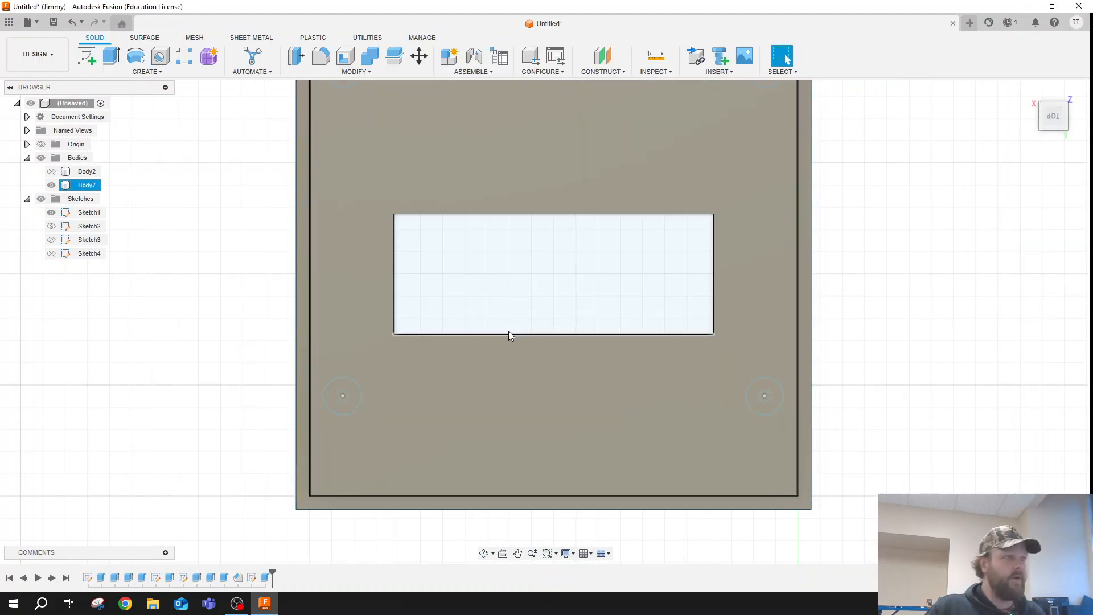
left_click(51, 254)
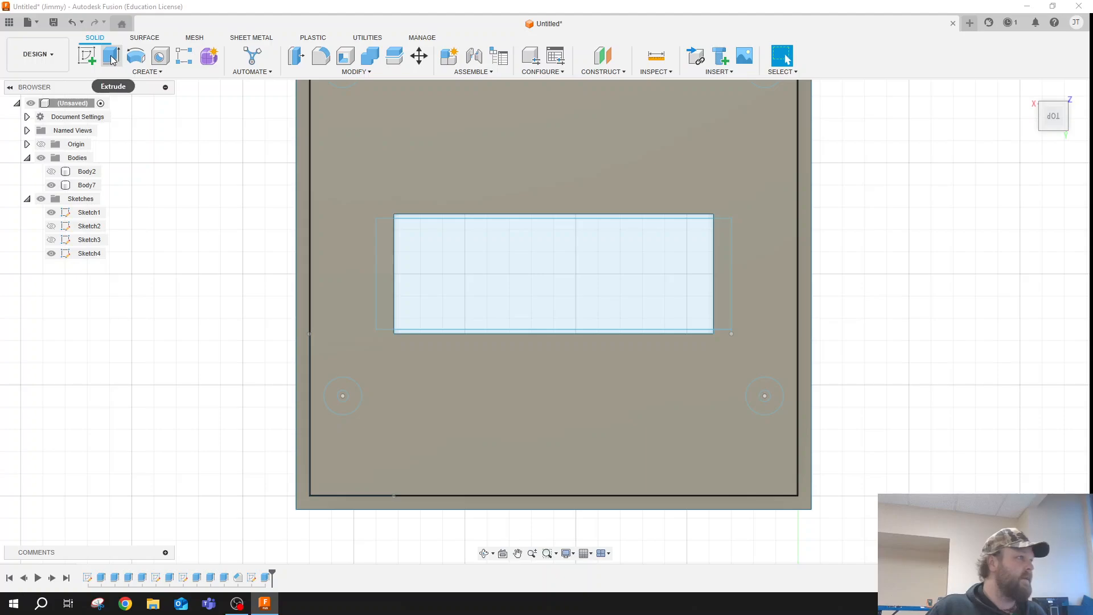
- Reopen the window sketch and draw a 2.5 mm diameter circle centred on the 80 by 25 mm rectangle's upper-left corner
right_click(252, 578)
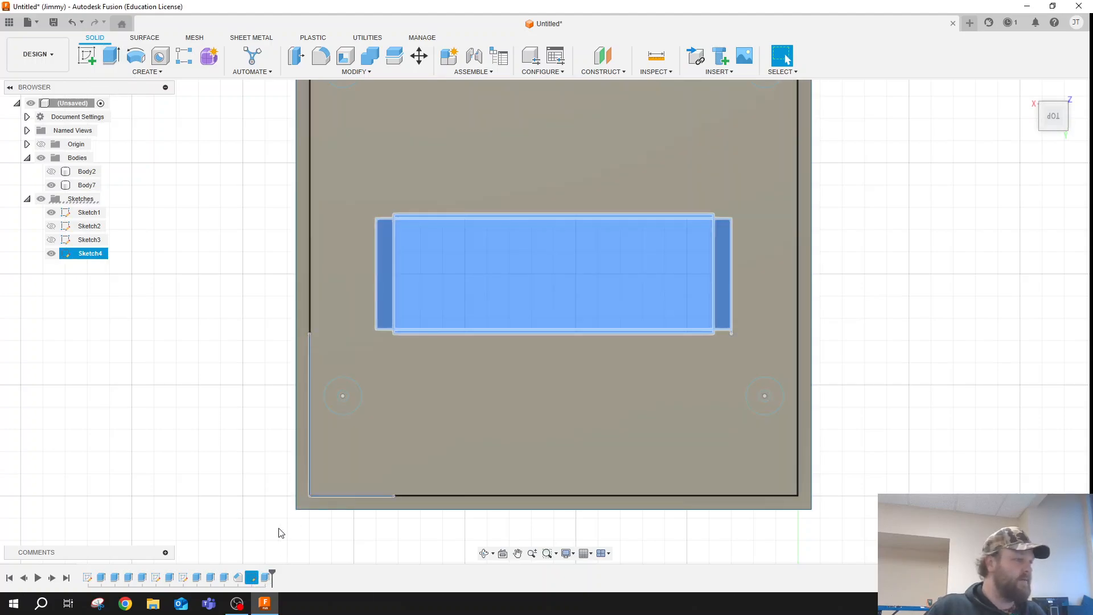
left_click(296, 491)
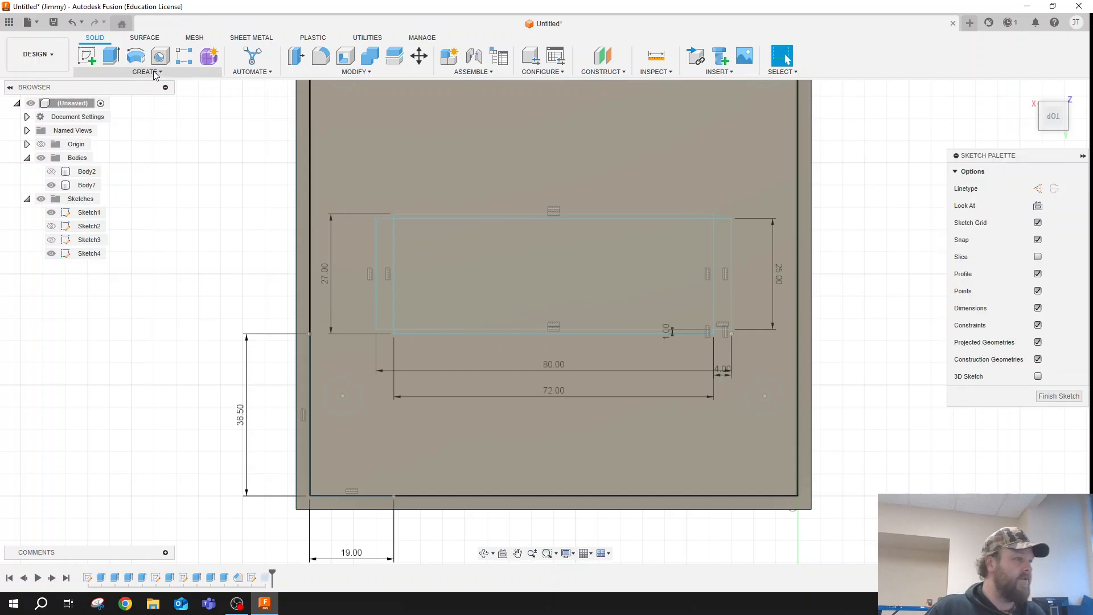
left_click(135, 55)
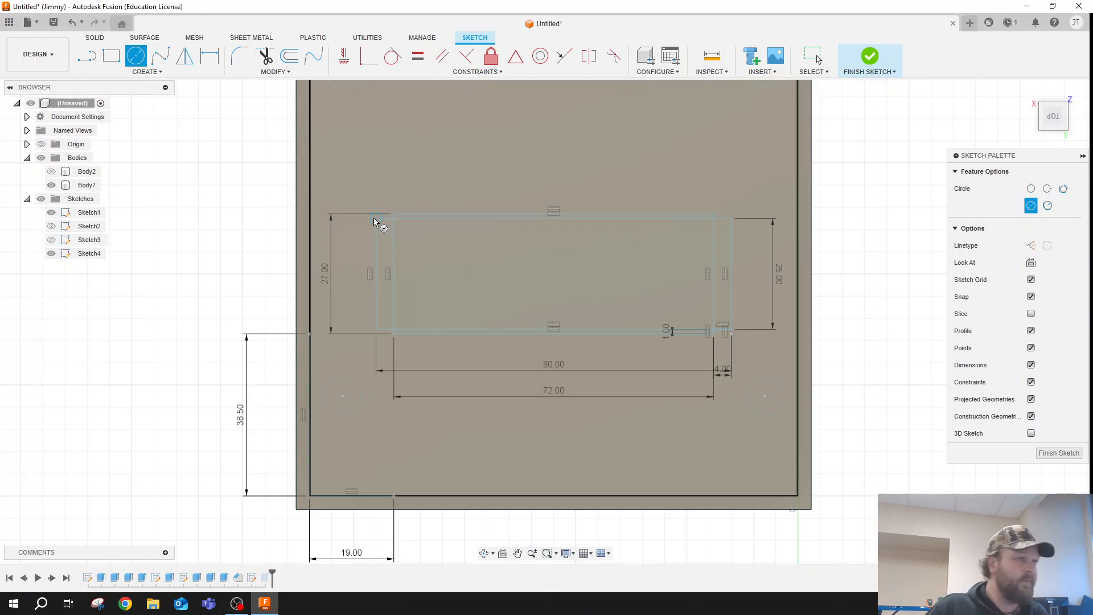
left_click(382, 216)
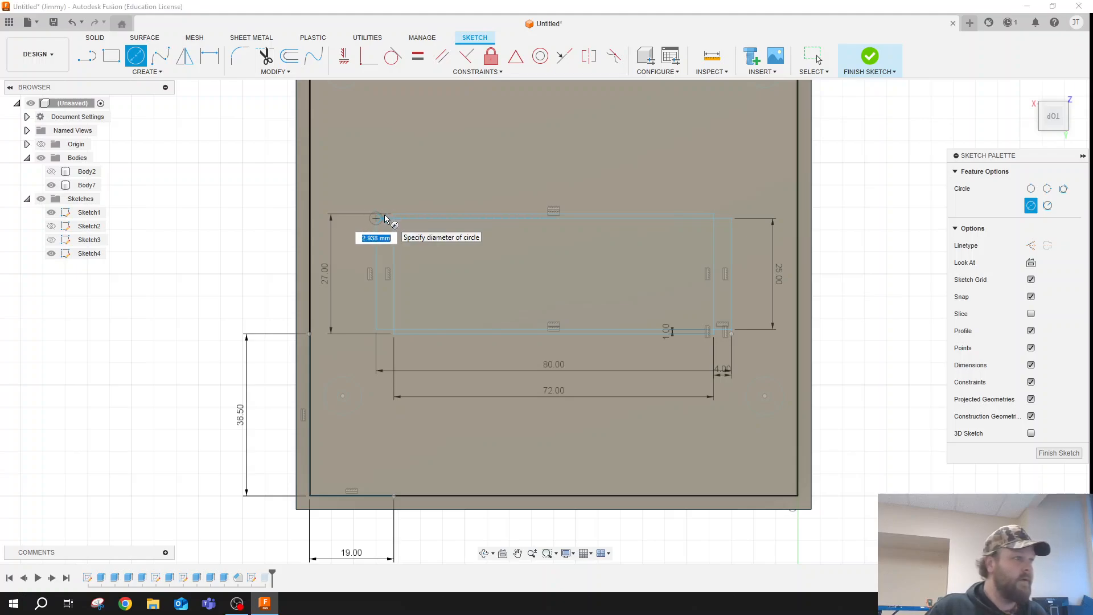
type("2.5")
key("Return")
key("Escape")
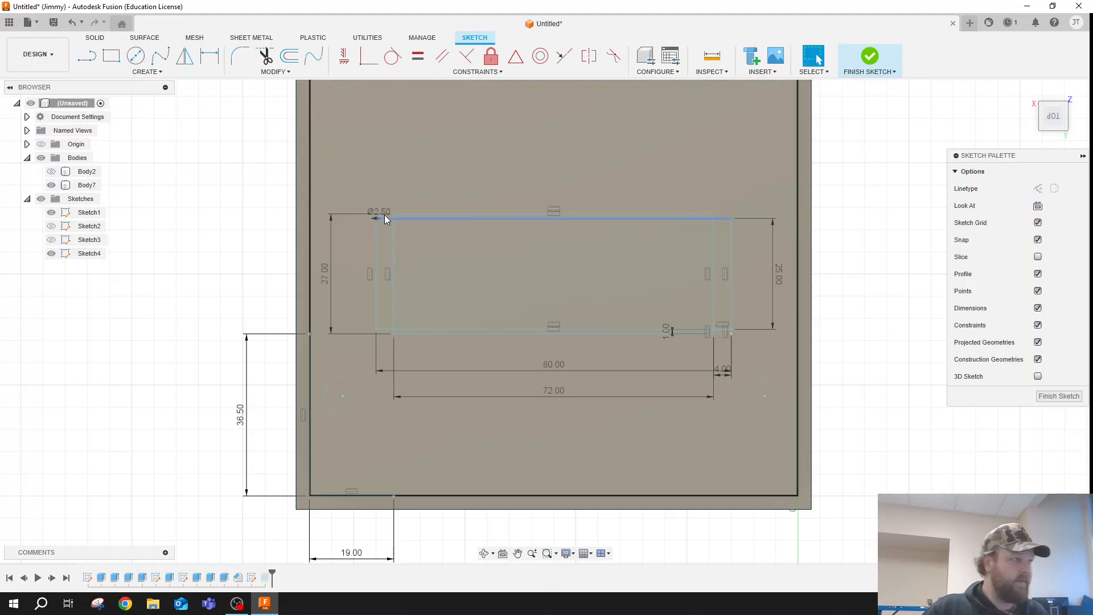
- Sketch a 2.5 mm diameter circle centred on the 80 by 25 mm rectangle's lower-left corner
left_click(376, 329)
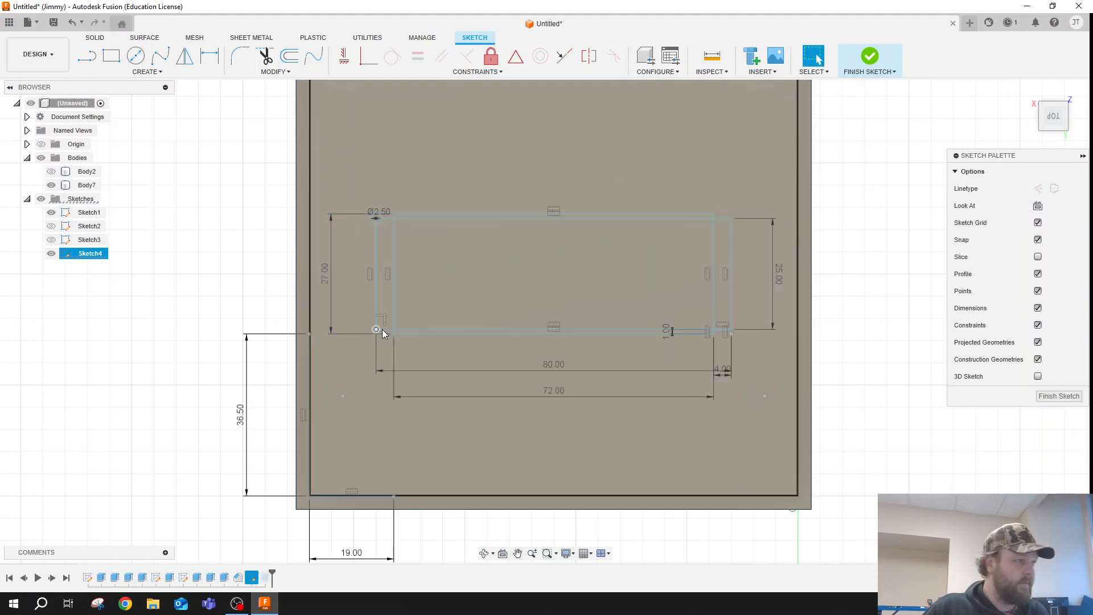
key("c")
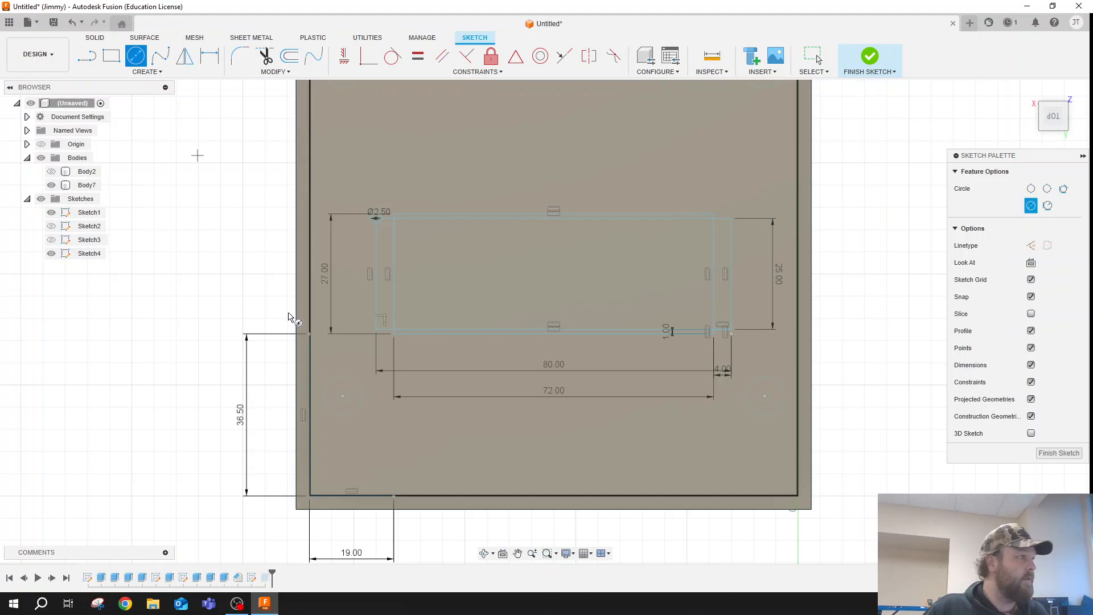
left_click(380, 330)
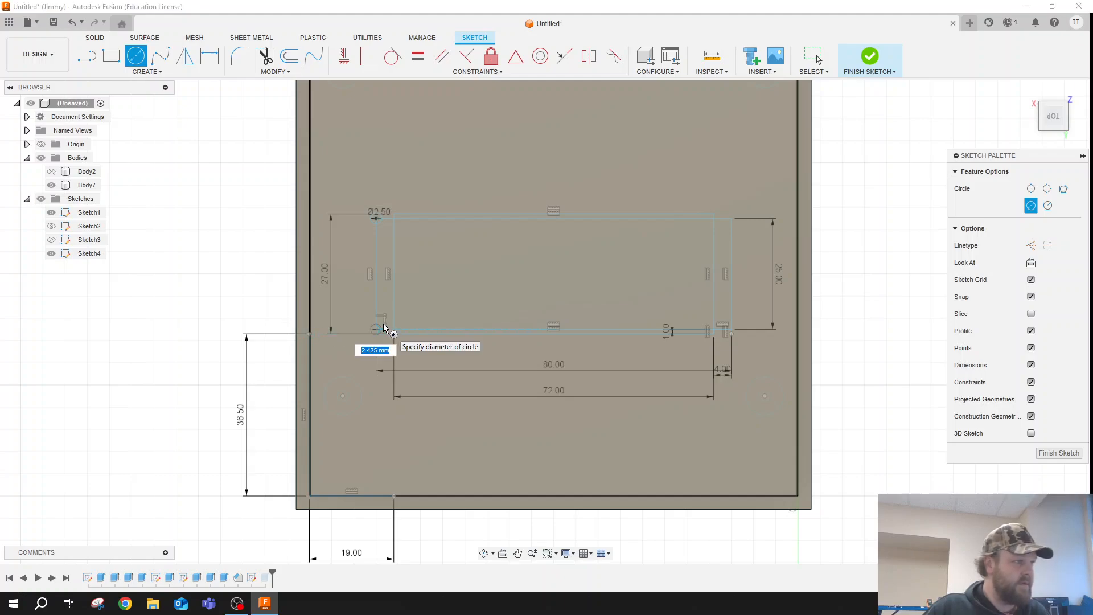
type("2.5")
key("Return")
key("Escape")
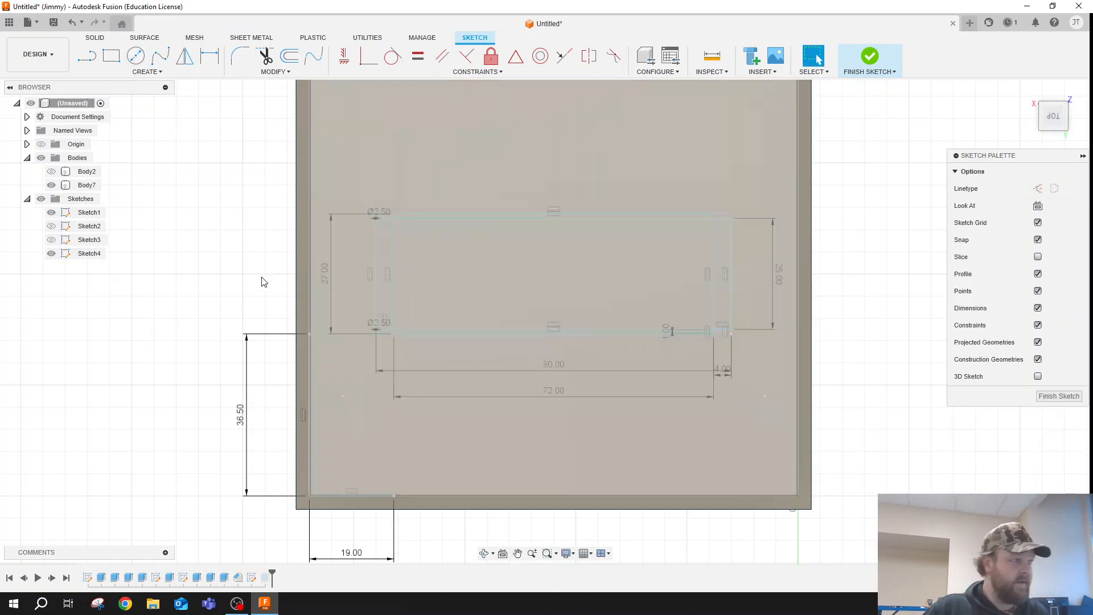
- Sketch a 2.5 mm diameter circle centred on the 80 by 25 mm rectangle's upper-right corner
left_click(111, 56)
left_click(136, 56)
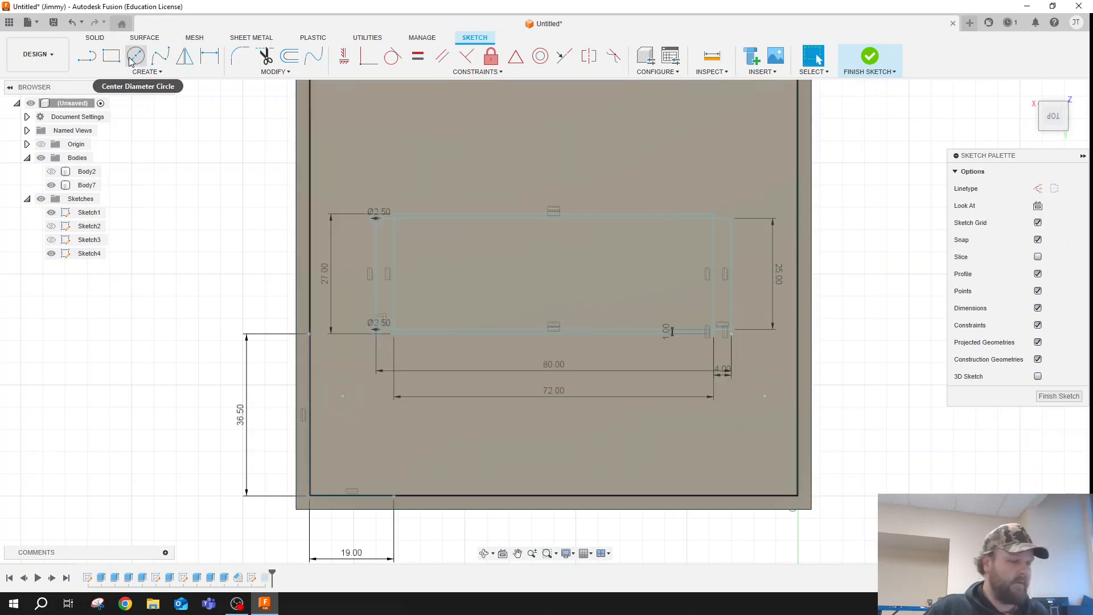
left_click(732, 217)
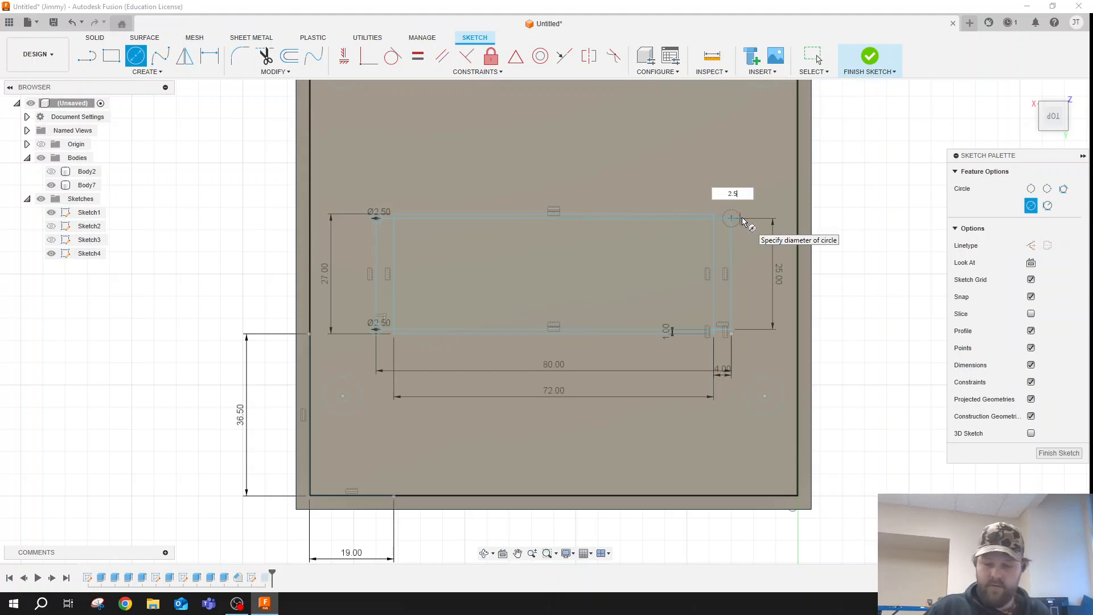
type("2.5")
key("Return")
key("Escape")
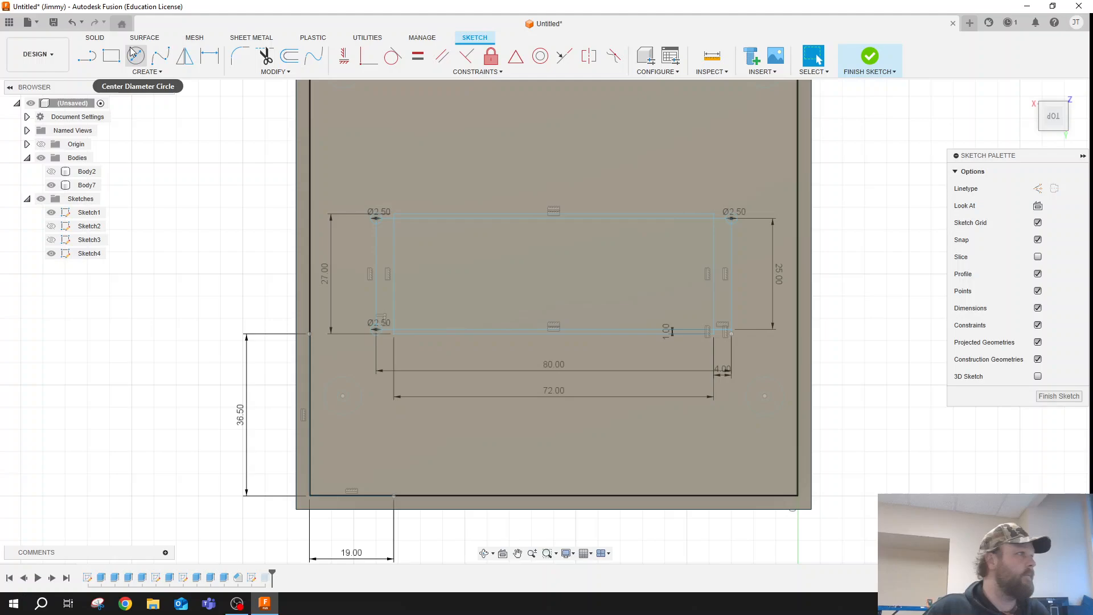
- Sketch a 2.5 mm diameter circle centred on the 80 by 25 mm rectangle's lower-right corner
left_click(135, 55)
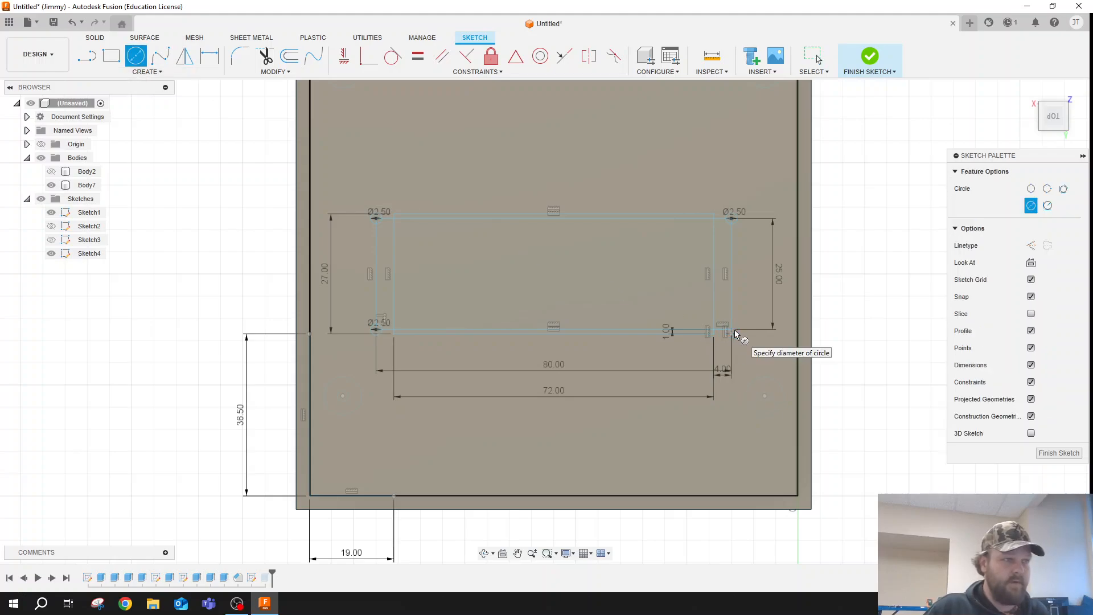
key("Escape")
left_click(136, 55)
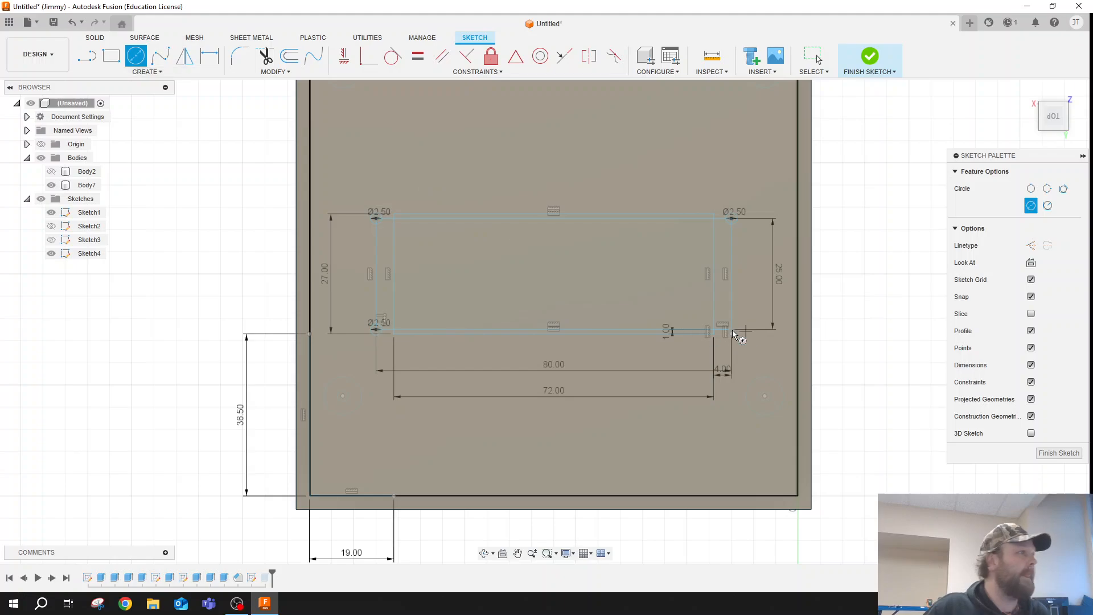
scroll(734, 332, "up", 3)
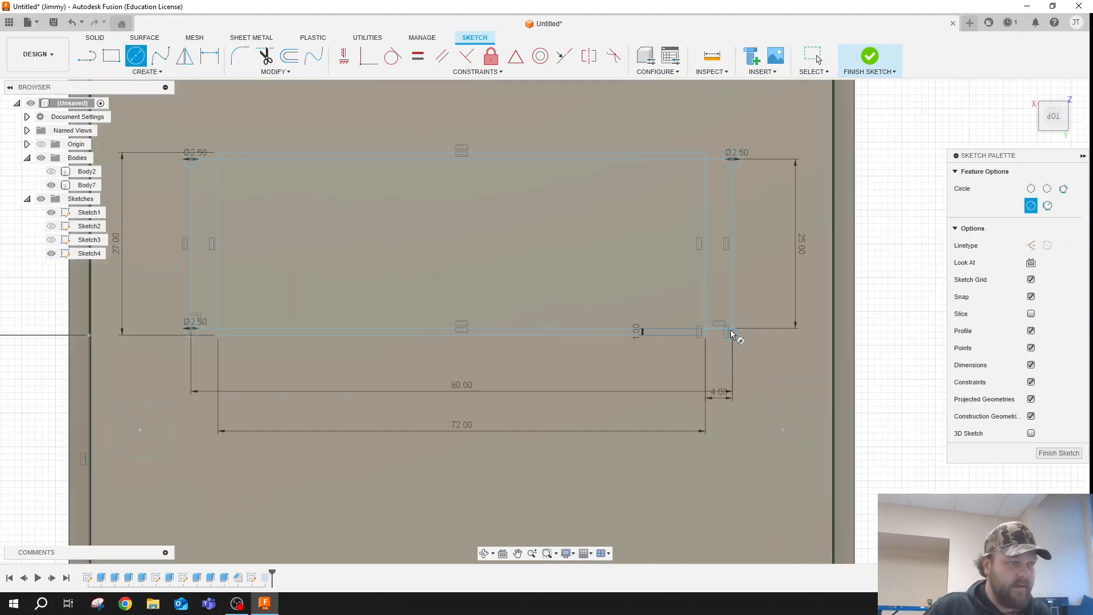
left_click(732, 331)
type("2.5")
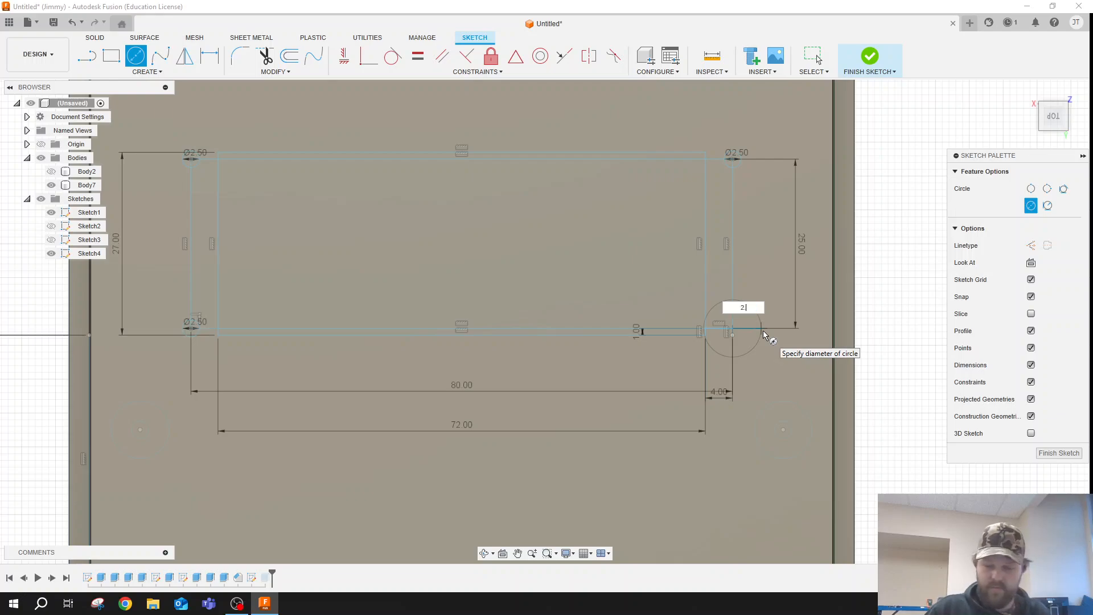
key("Return")
key("Escape")
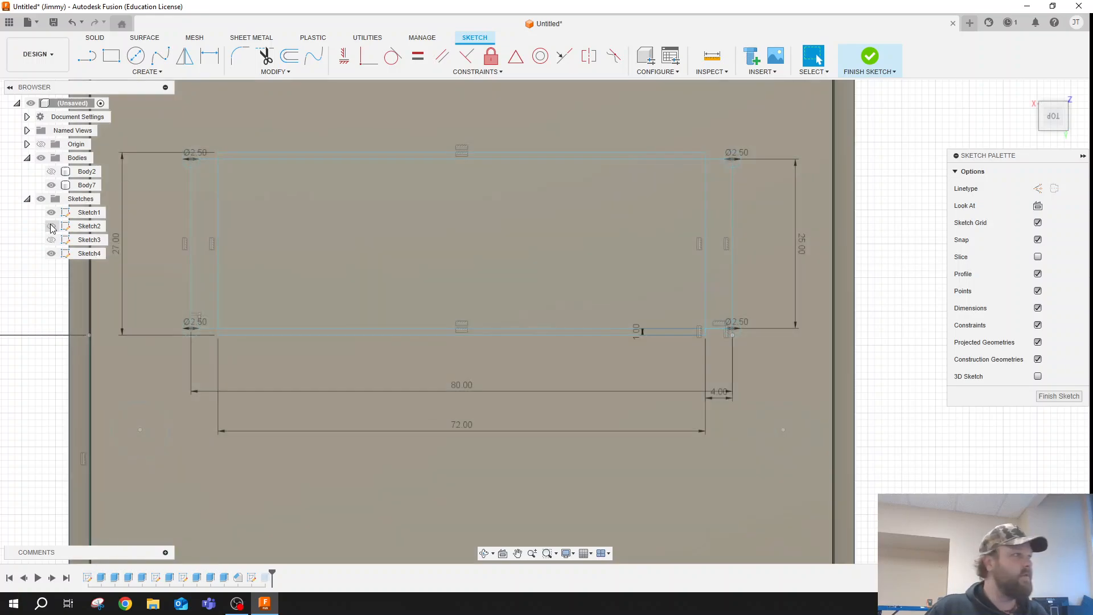
- Sketch 6.5 mm diameter circles concentric with the 2.5 mm circles at the 80 by 25 mm rectangle's two left corners
left_click(135, 56)
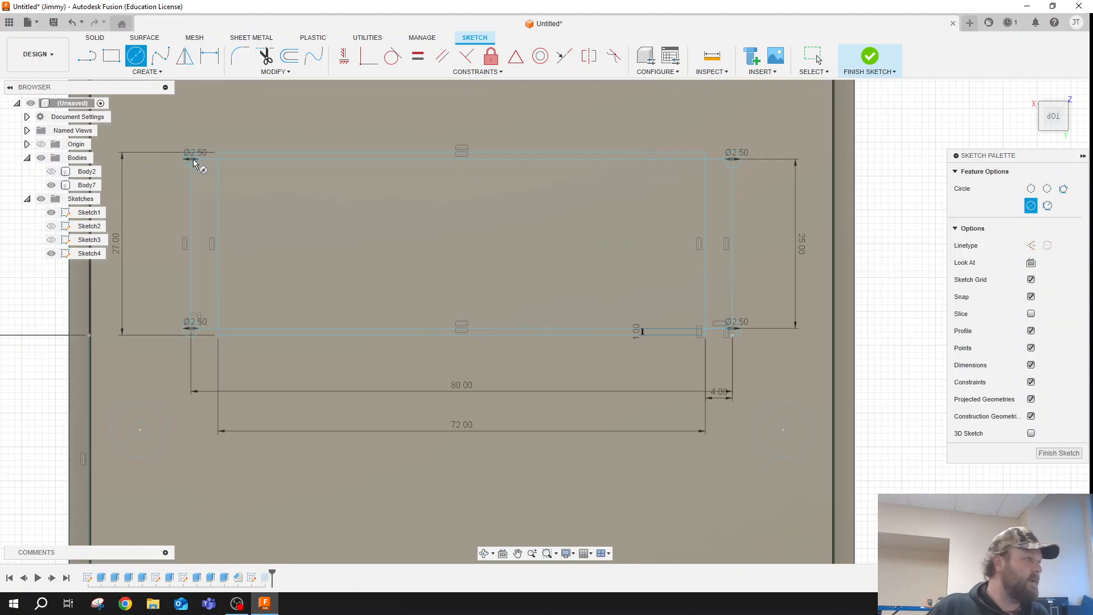
left_click(192, 159)
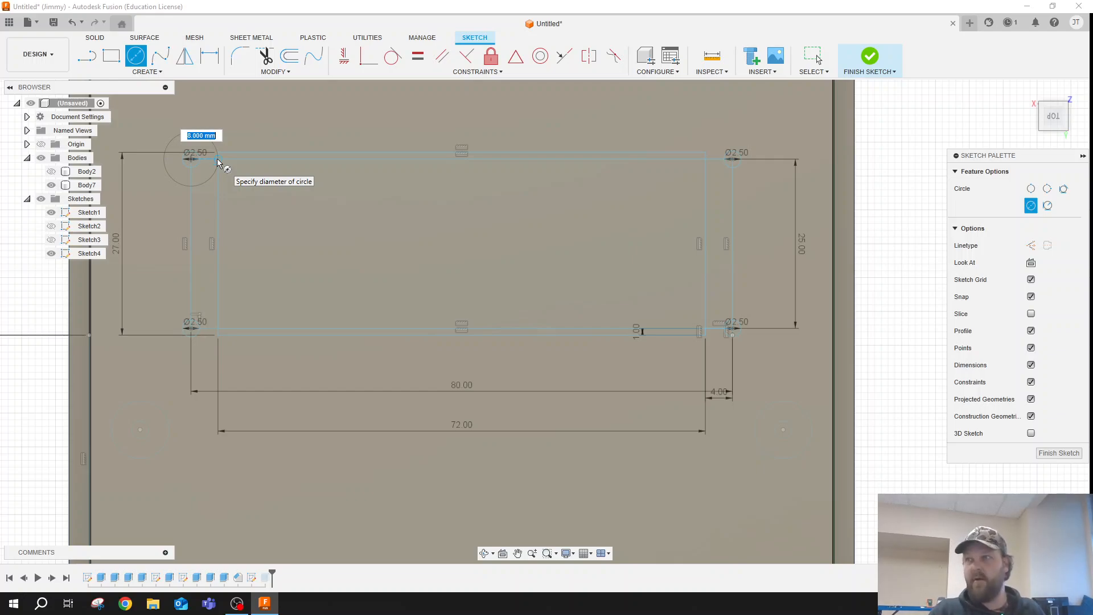
type("6.5")
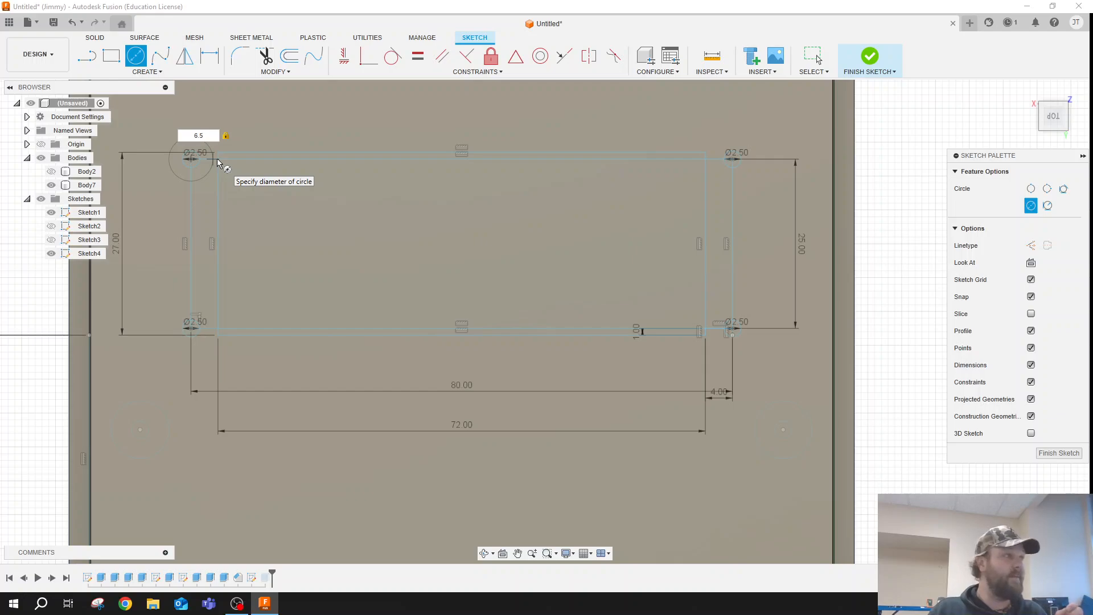
key("Return")
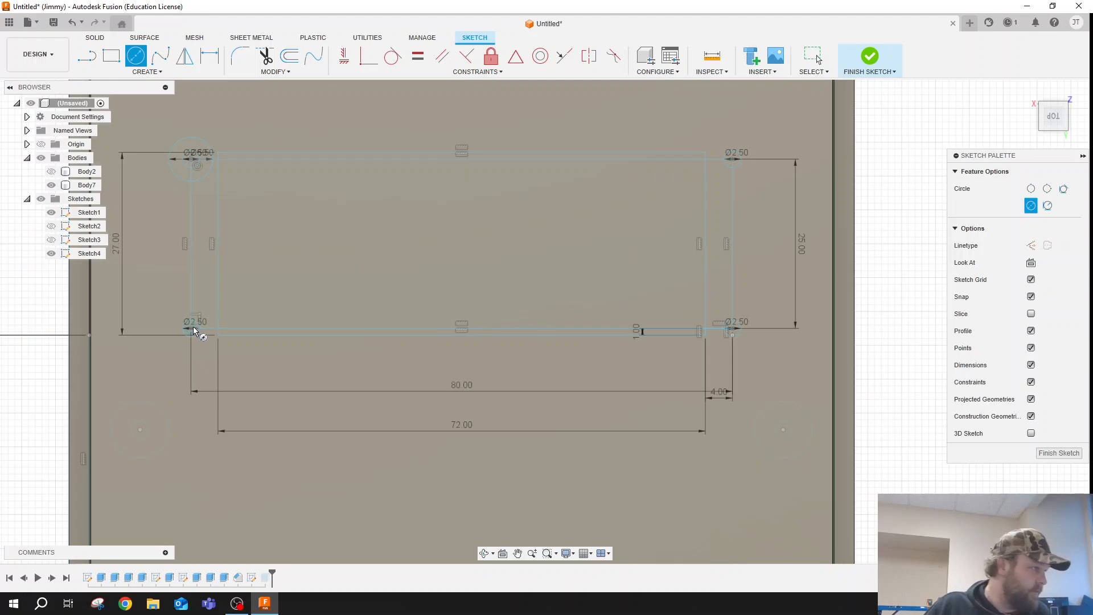
left_click(193, 328)
type("6.5")
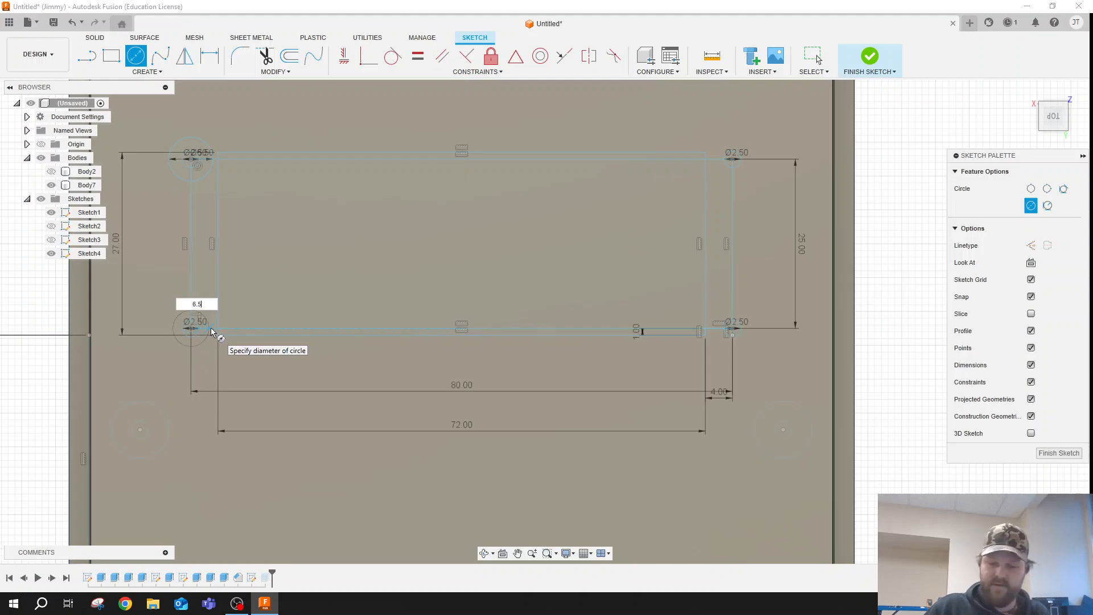
key("Return")
key("Escape")
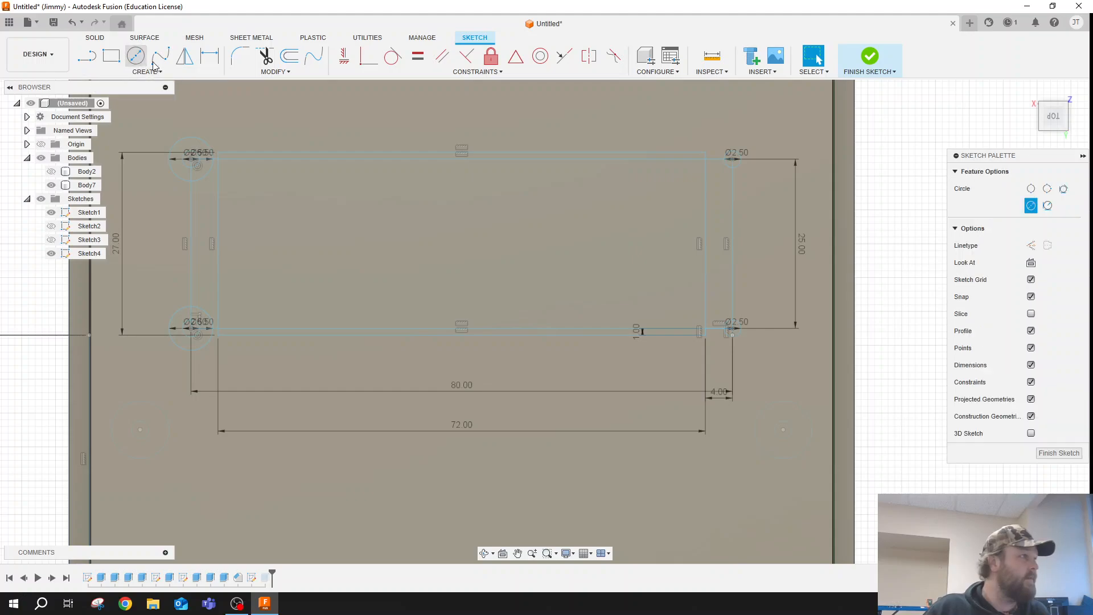
- Sketch a 6.5 mm diameter circle centred on the 80 by 25 mm rectangle's upper-right corner
left_click(136, 55)
left_click(733, 160)
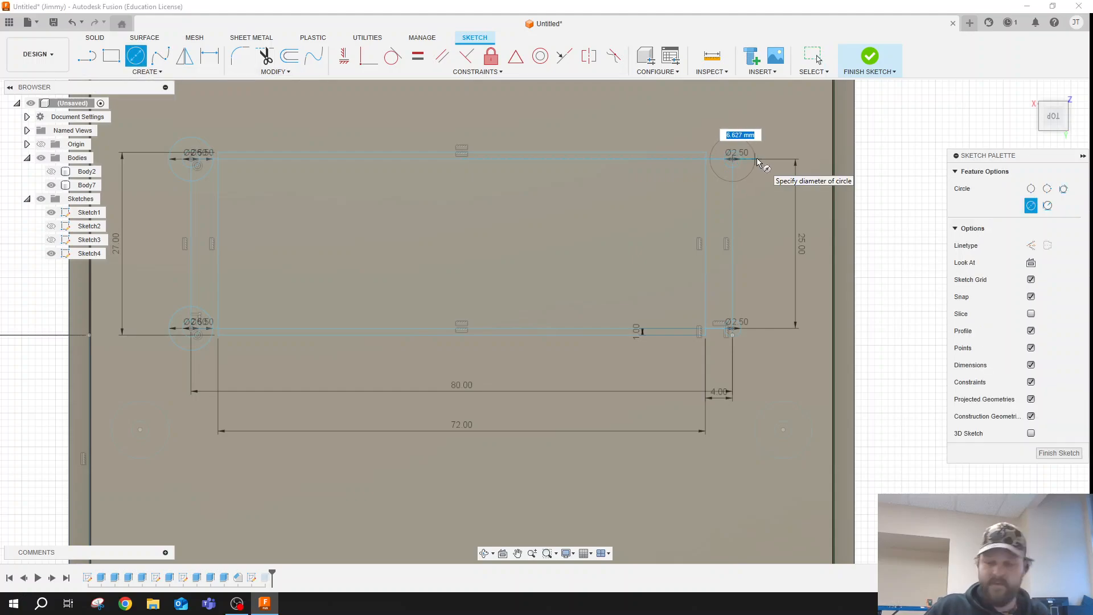
type("6.5")
key("Return")
key("Escape")
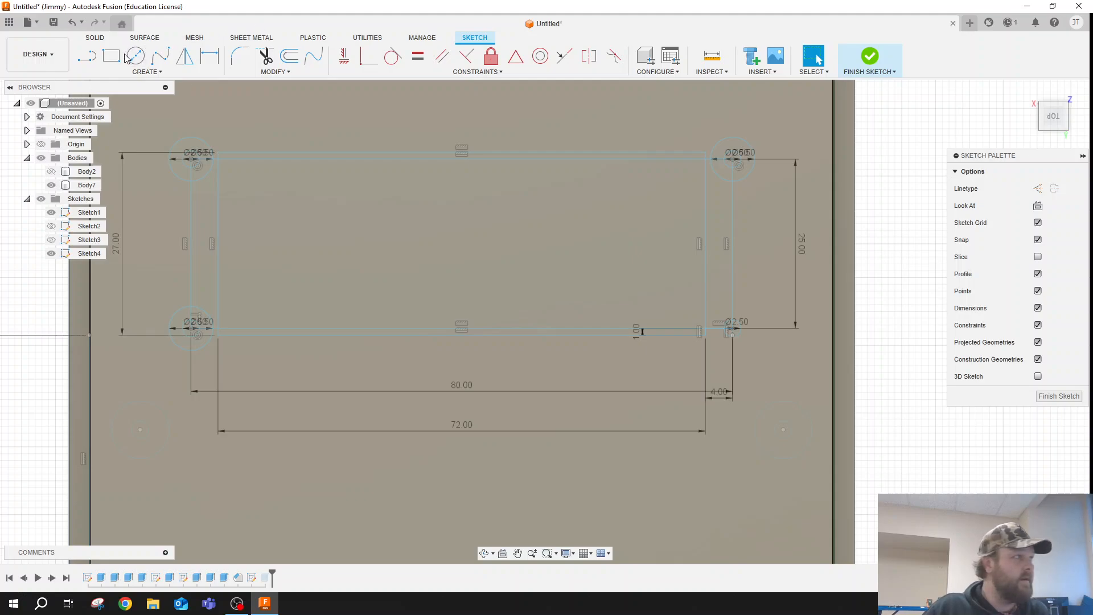
- Sketch a 6.5 mm diameter circle centred on the 80 by 25 mm rectangle's lower-right corner
left_click(128, 57)
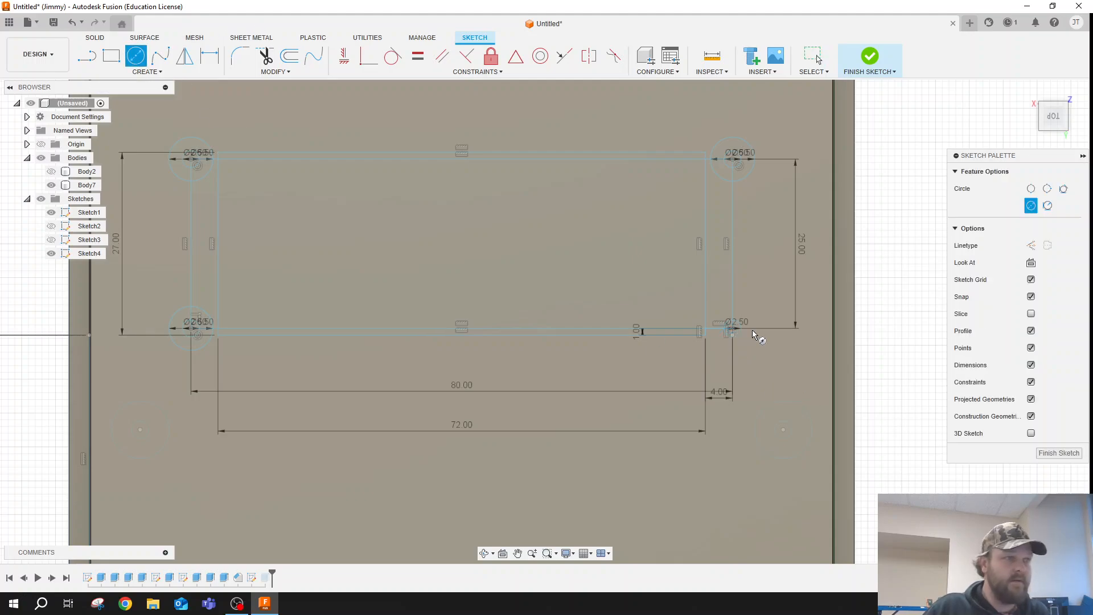
left_click(733, 332)
type("6.5")
key("Return")
key("Escape")
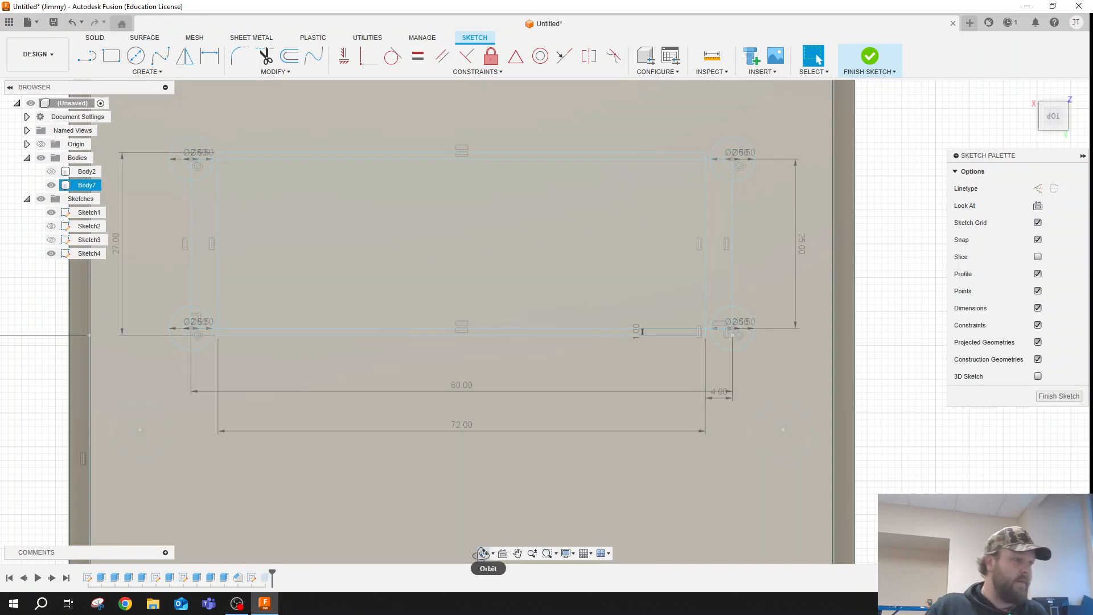
- Start an Extrude and select the ring profiles between the 2.5 and 6.5 mm circles at one short end of the window rectangle
left_click(484, 553)
mouse_move(482, 529)
left_mouse_down()
mouse_move(488, 459)
mouse_move(462, 476)
mouse_move(457, 439)
mouse_move(489, 404)
mouse_move(466, 379)
mouse_move(452, 433)
left_mouse_up()
key("Escape")
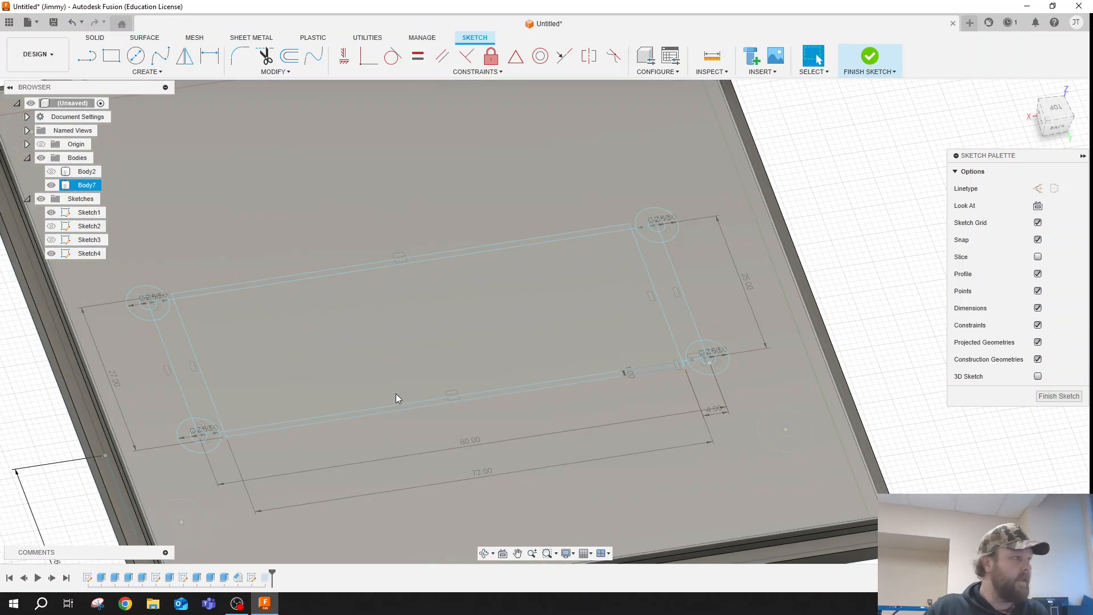
left_click(485, 553)
left_click_drag(484, 426, 480, 446)
key("Escape")
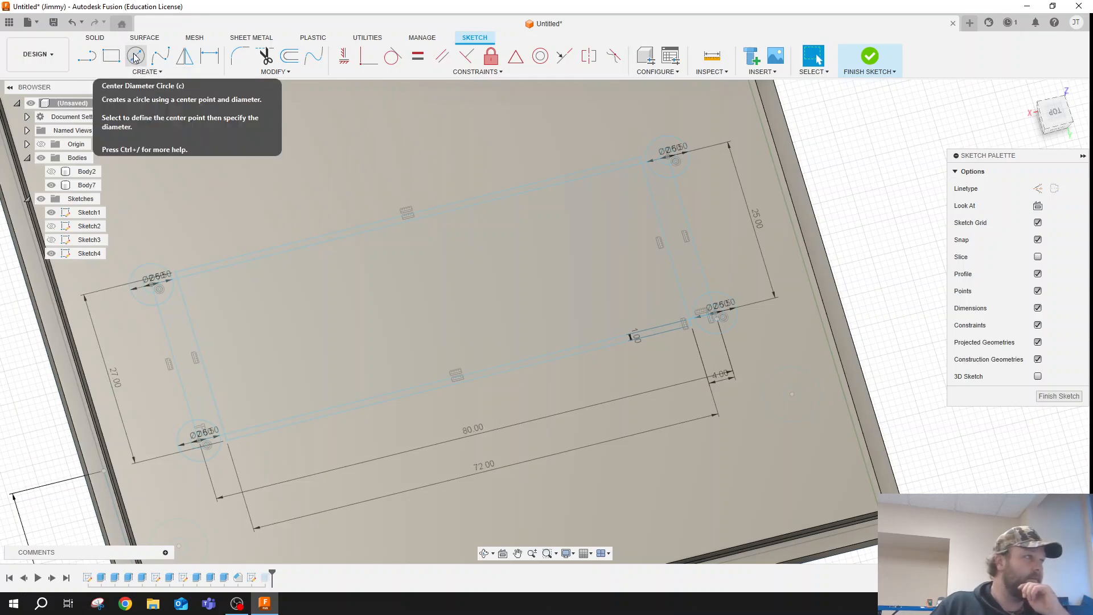
left_click(101, 39)
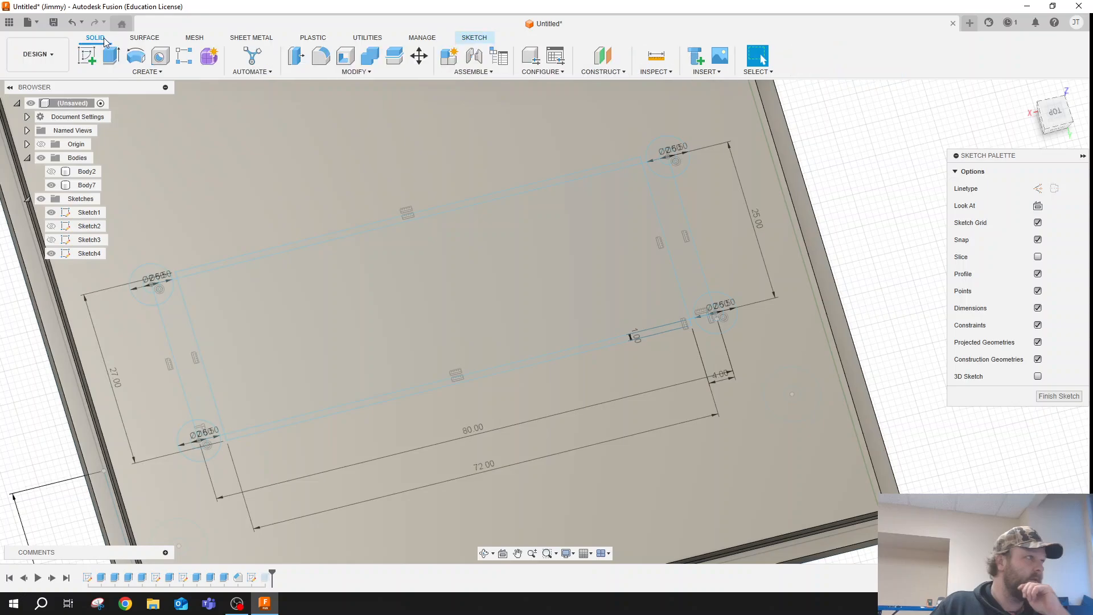
left_click(111, 56)
scroll(142, 285, "up", 3)
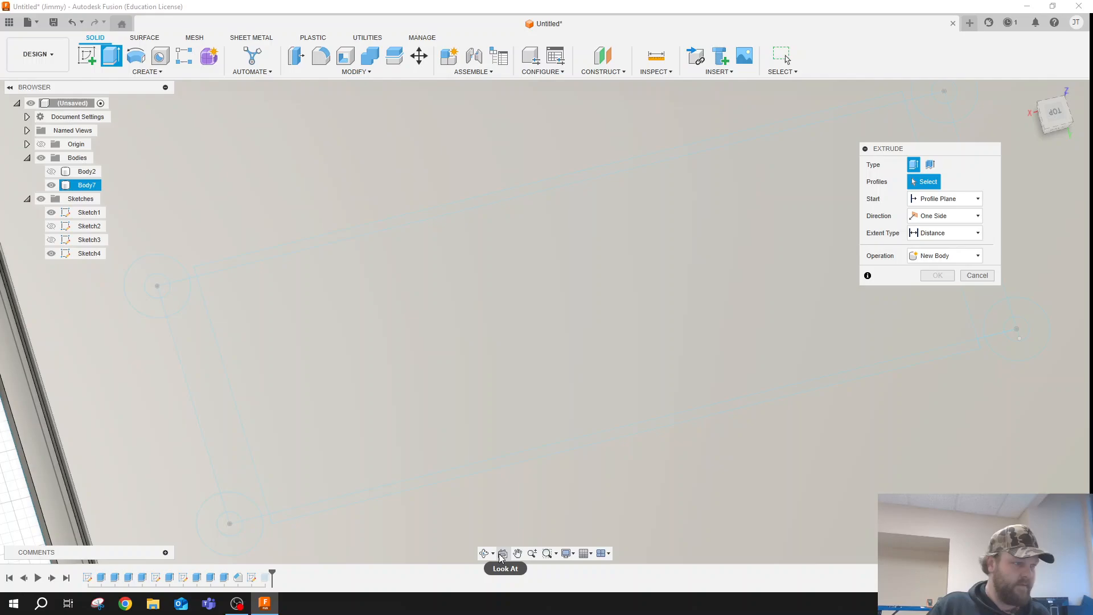
left_click(486, 554)
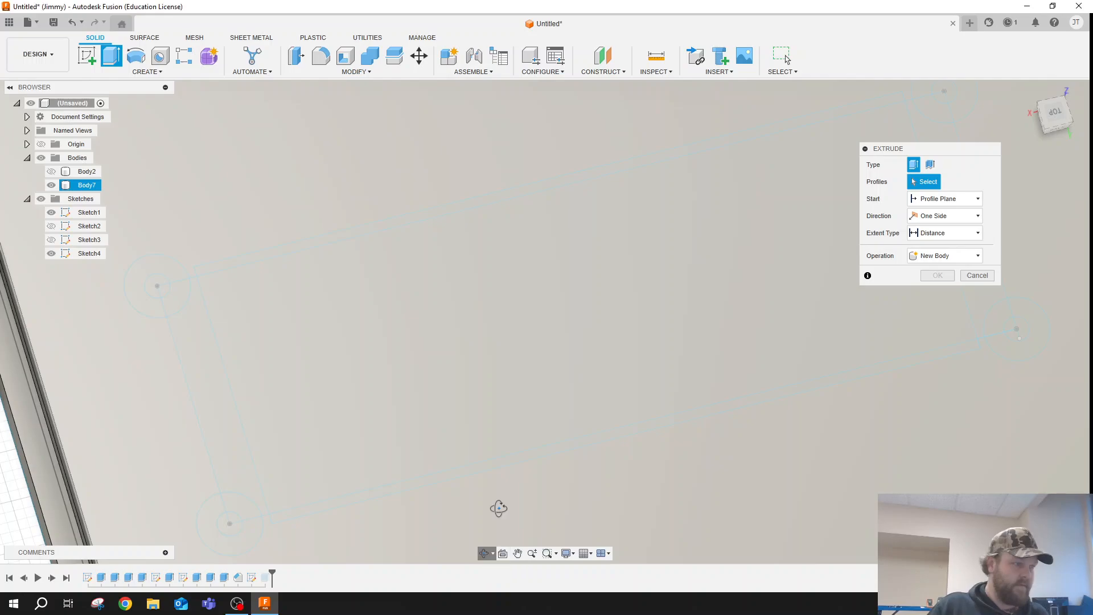
left_click_drag(517, 448, 552, 427)
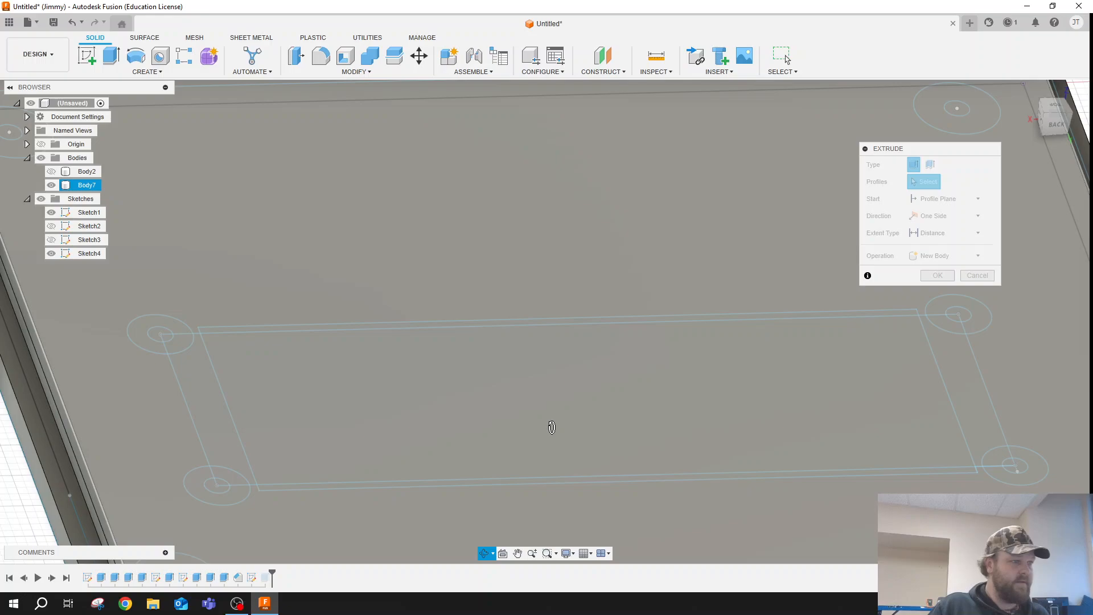
mouse_move(552, 427)
left_mouse_down()
mouse_move(695, 273)
mouse_move(521, 365)
left_mouse_up()
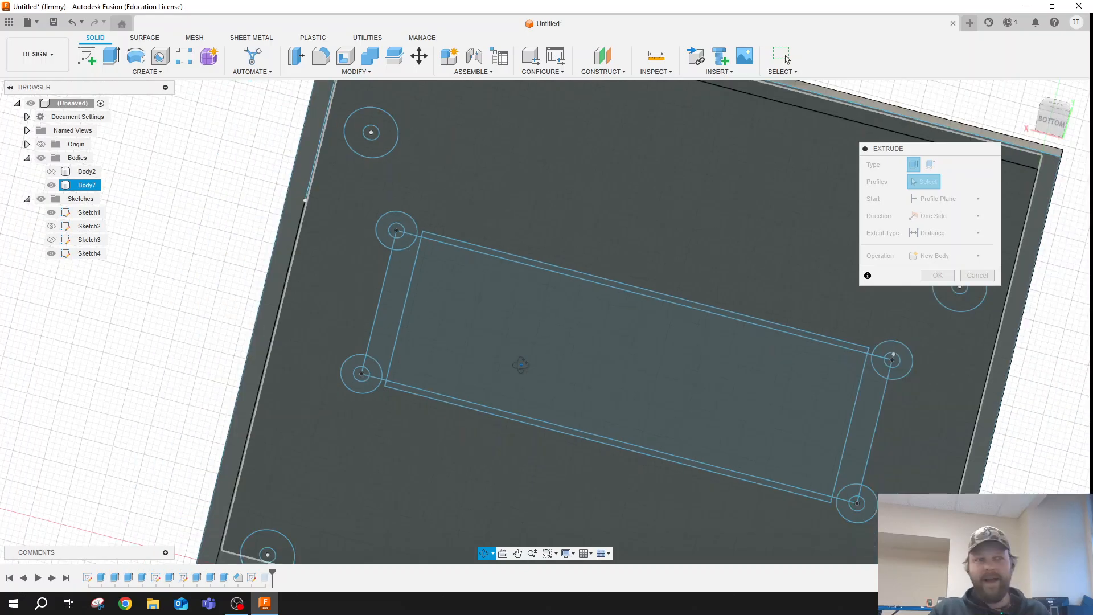
key("Escape")
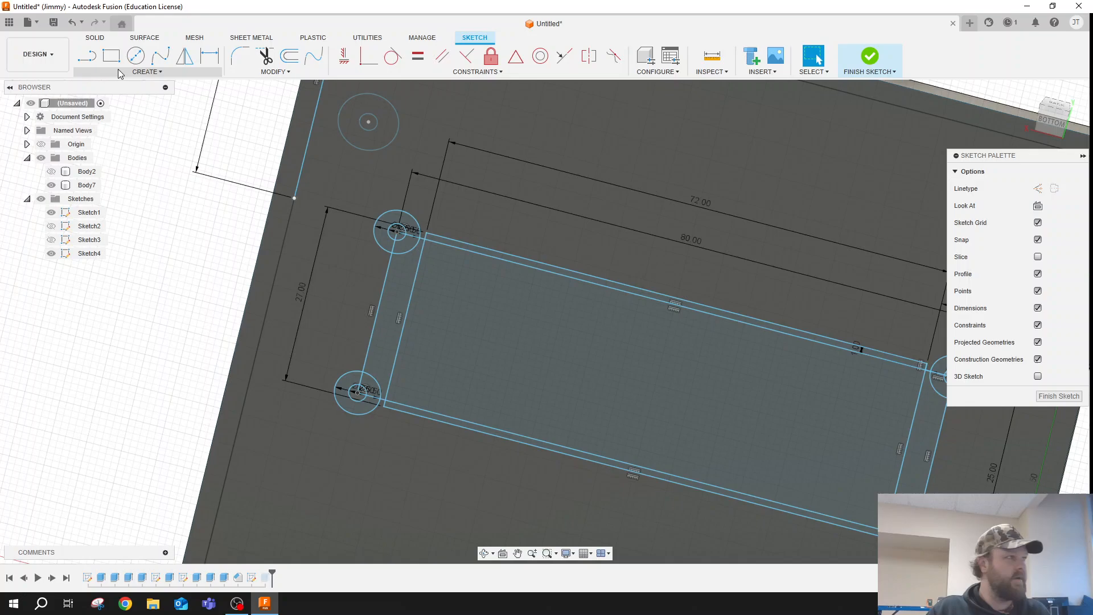
left_click(107, 51)
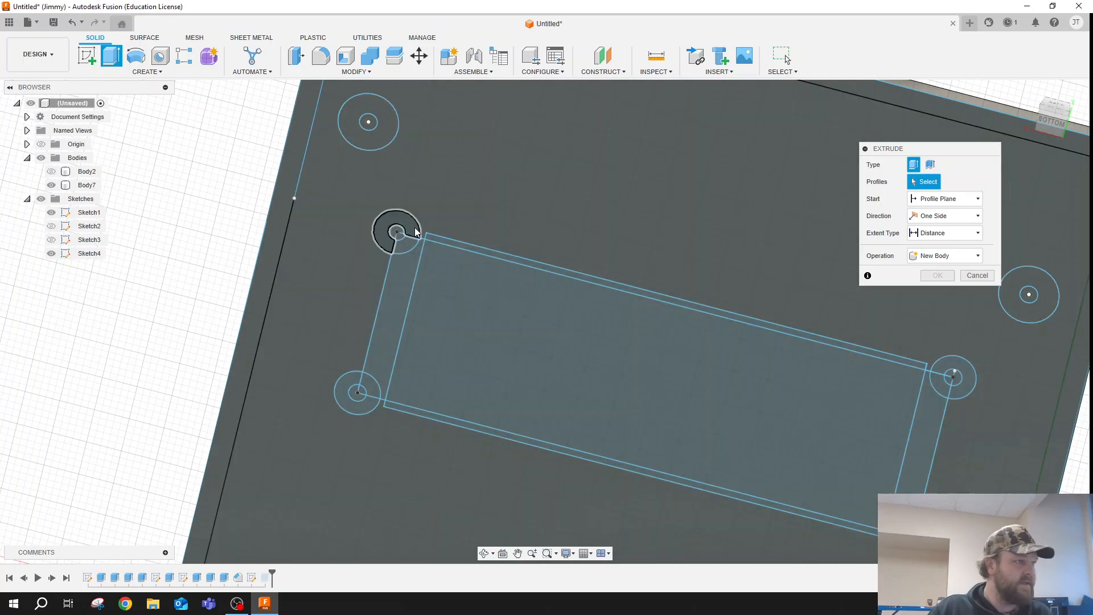
left_click(415, 232)
left_click(367, 380)
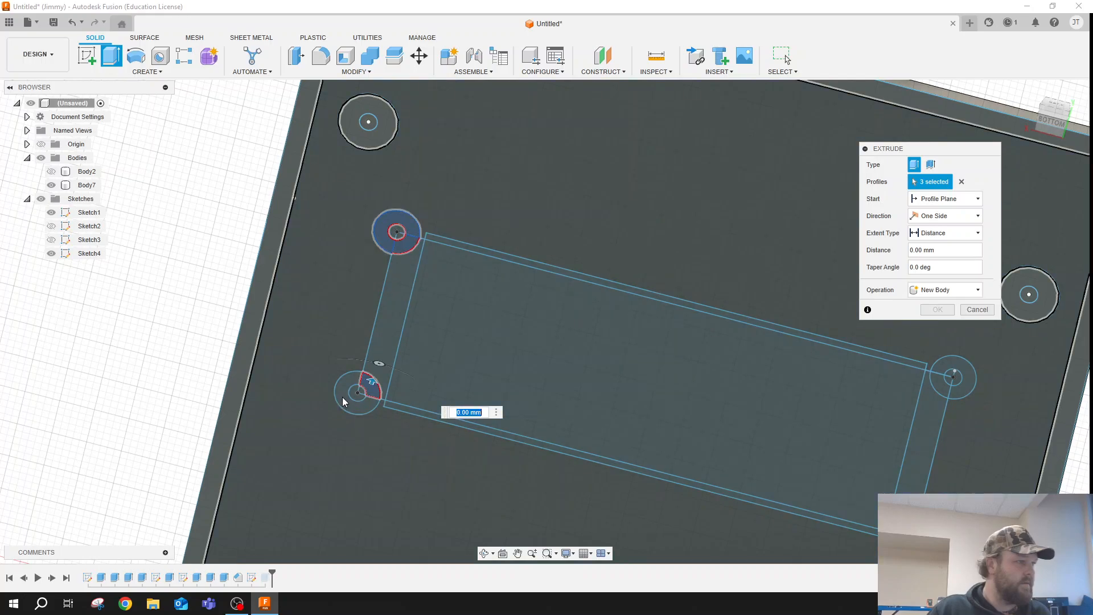
left_click(343, 402)
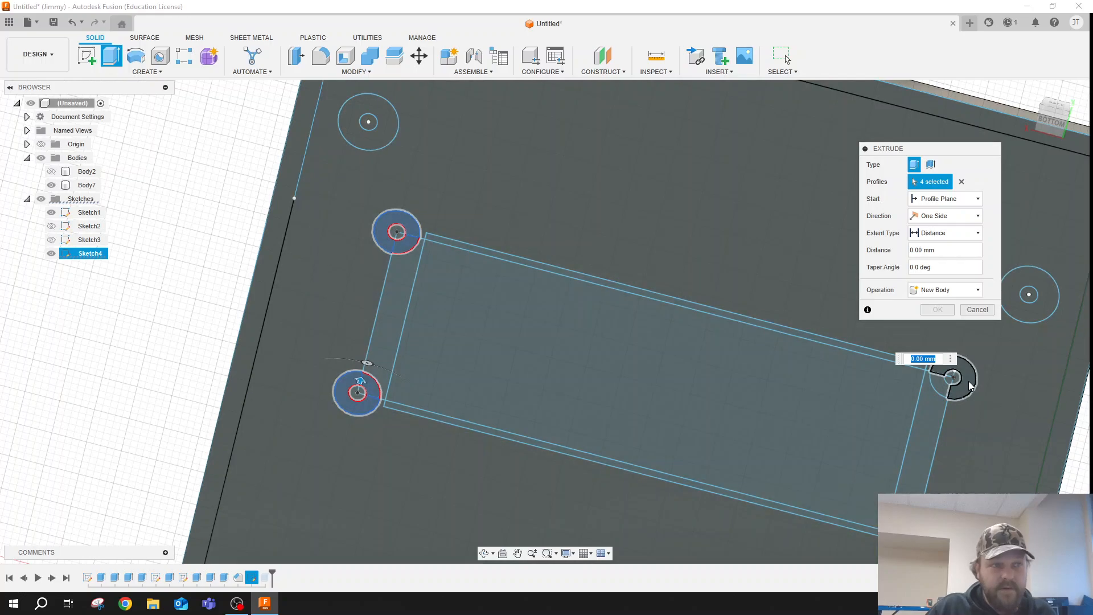
- Add the ring profiles between the 2.5 and 6.5 mm circles at the rectangle's other short end to the extrusion
left_click(968, 385)
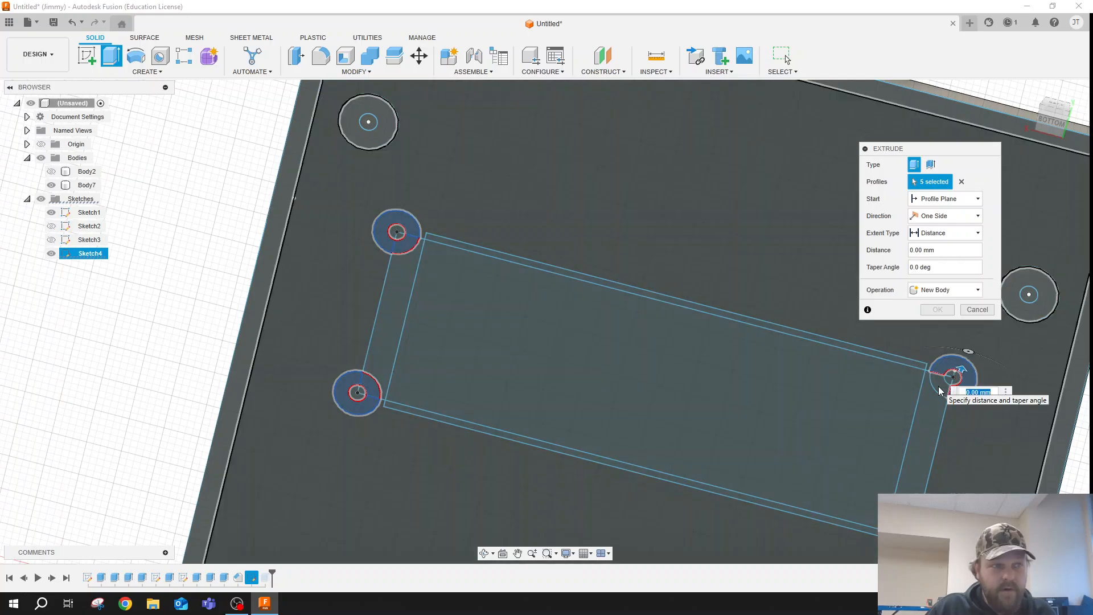
left_click(940, 391)
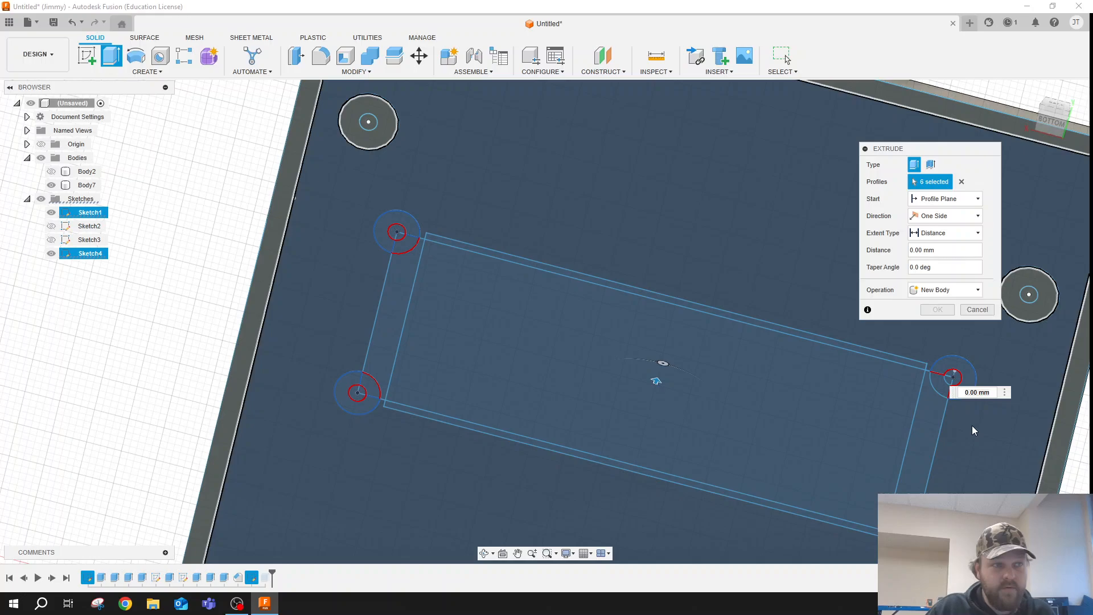
left_click(941, 387)
left_click(940, 387)
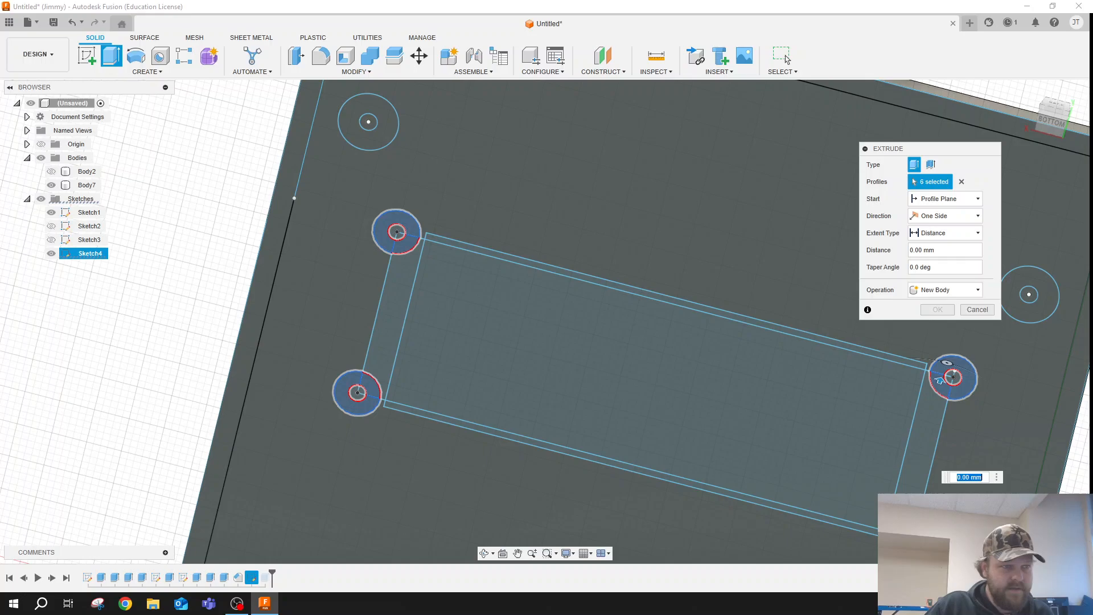
left_click(925, 545)
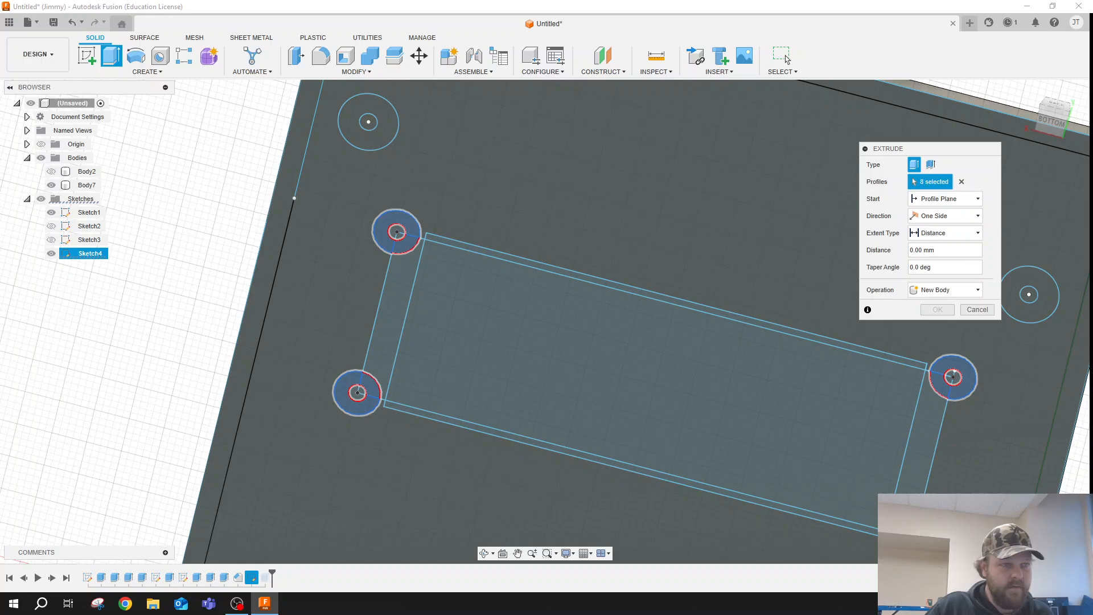
left_click(906, 525)
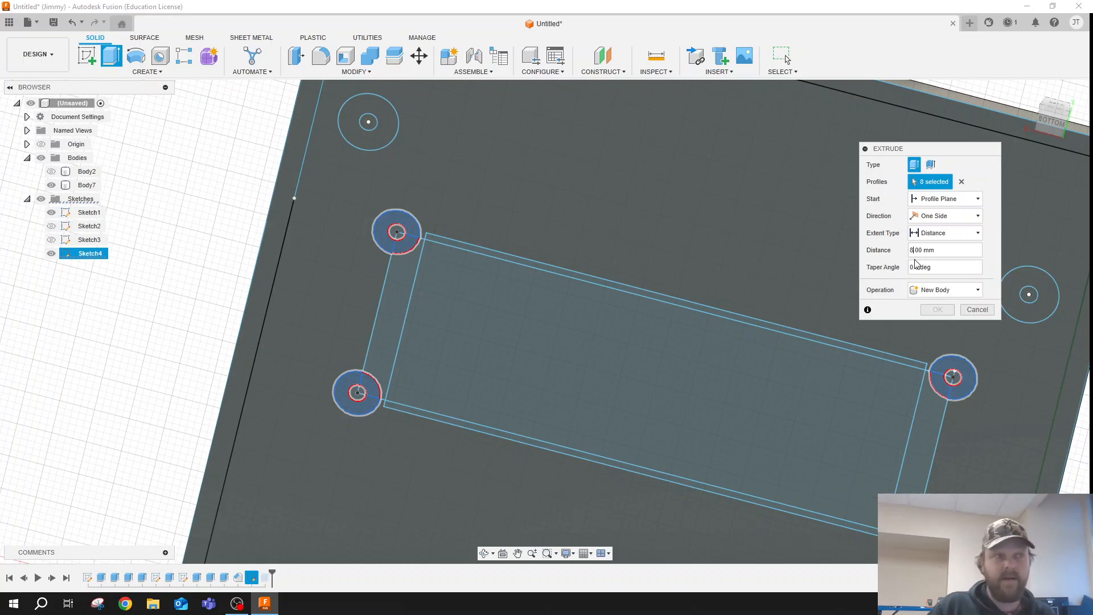
- Extrude the selected ring profiles 8 mm as a Join to form the four small posts around the window
left_click(916, 290)
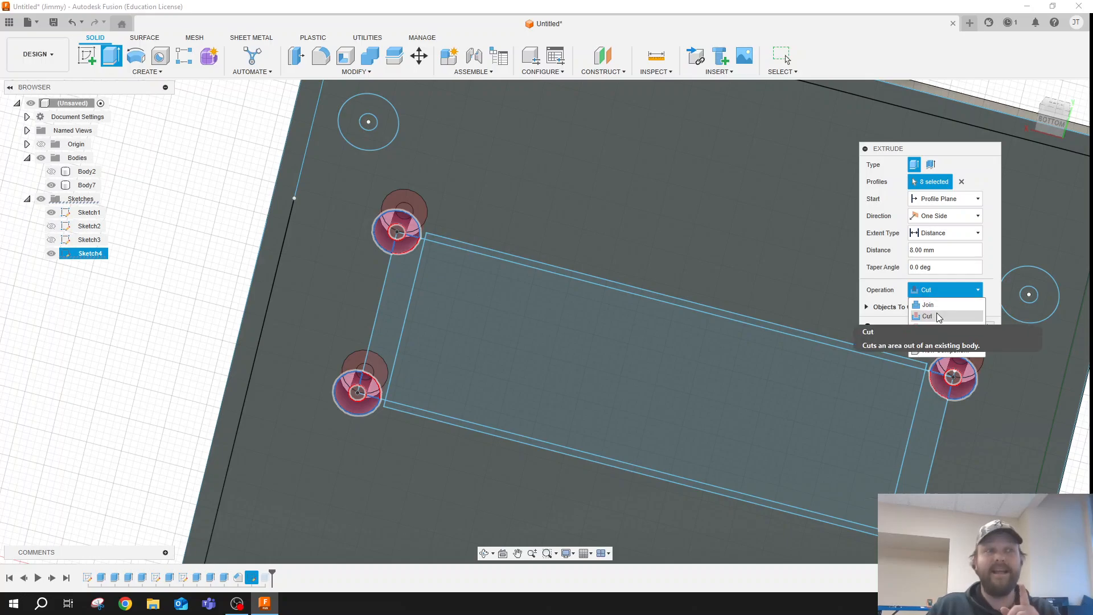
left_click(936, 309)
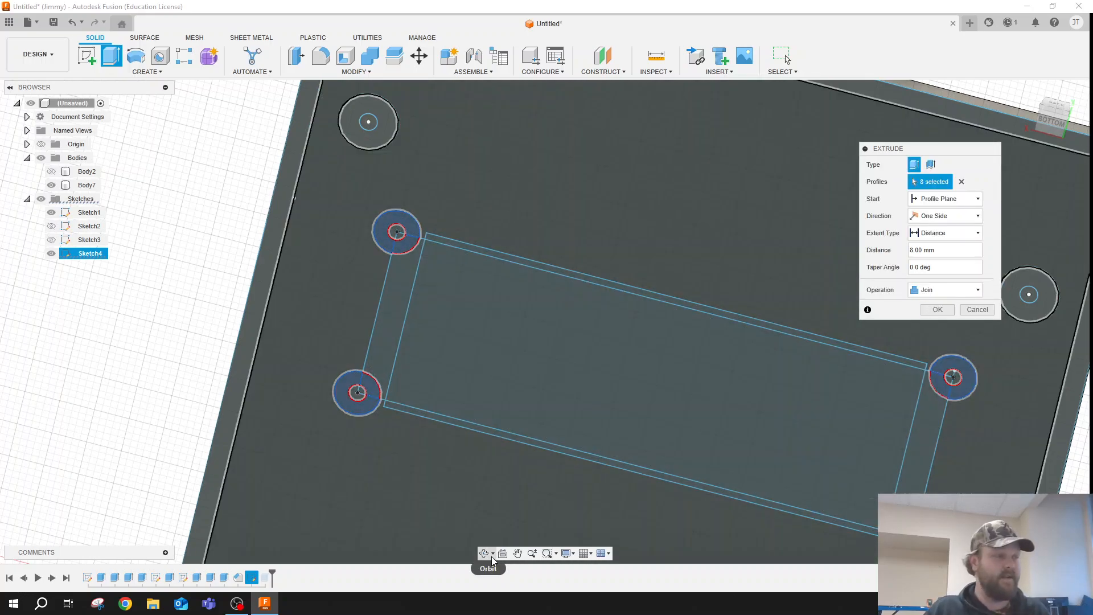
left_click(486, 555)
left_click_drag(641, 219, 634, 391)
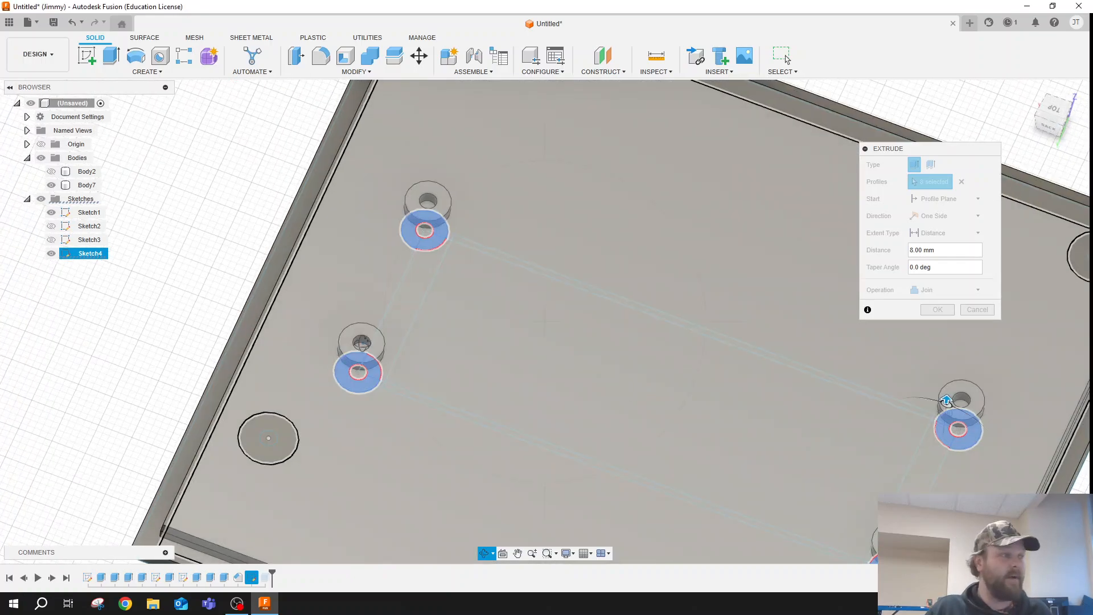
key("Escape")
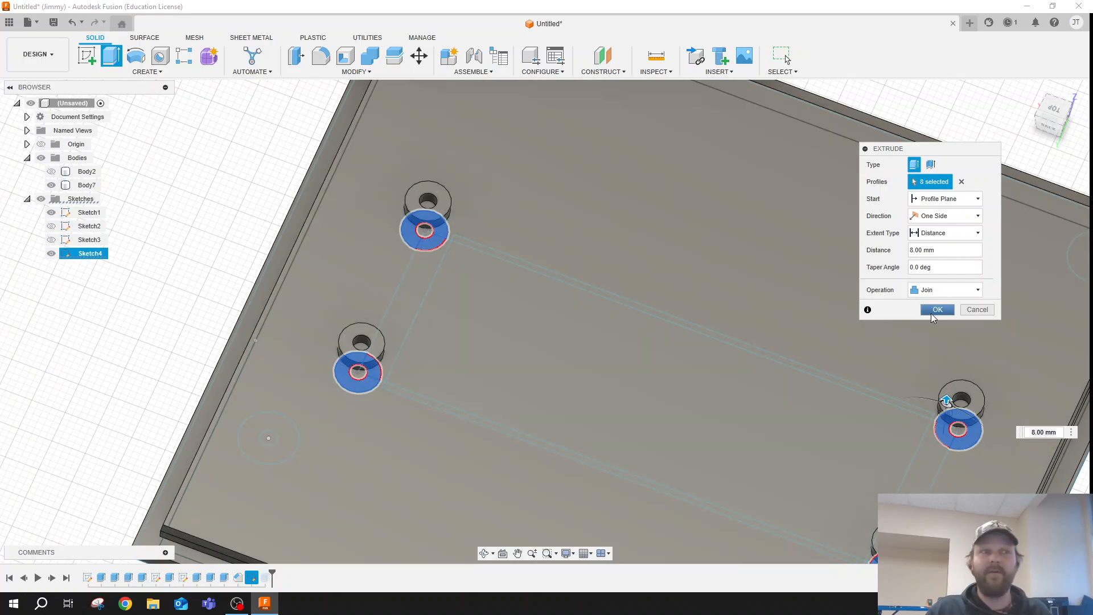
left_click(936, 310)
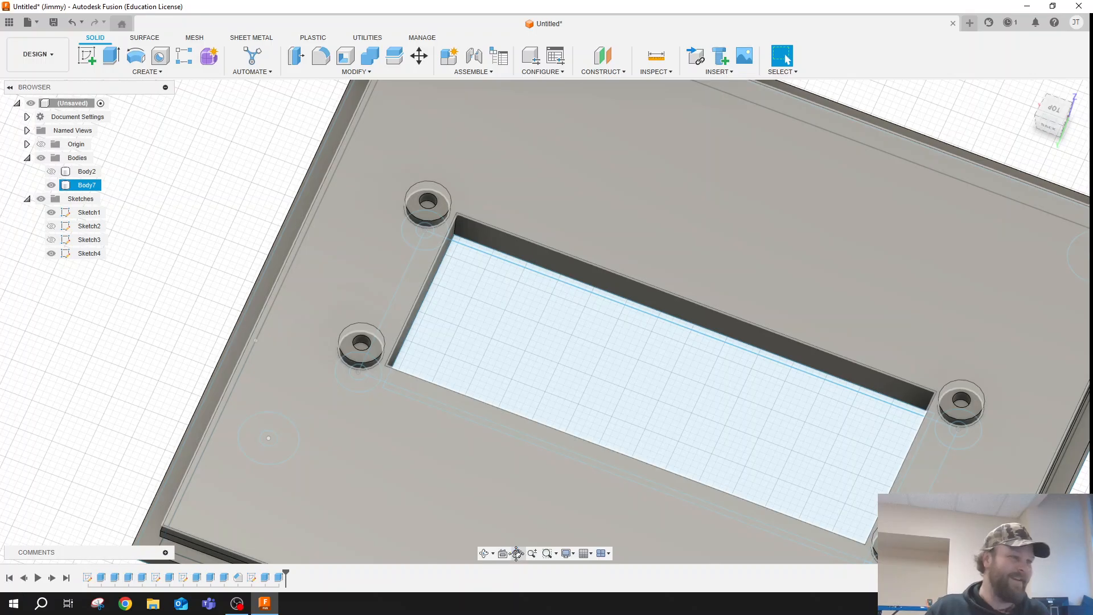
left_click(484, 553)
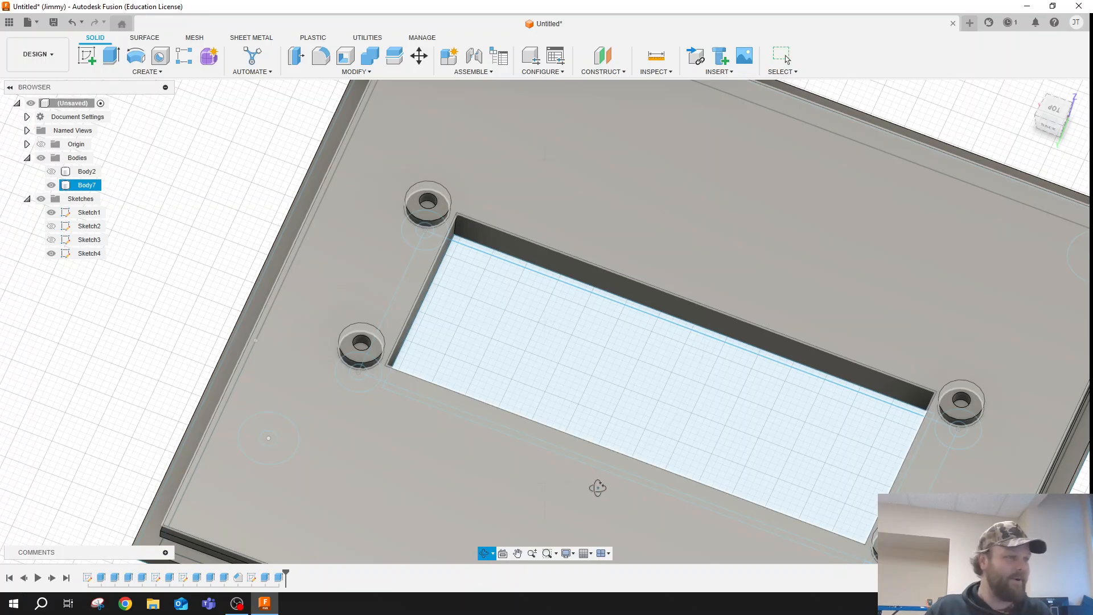
left_click_drag(597, 487, 632, 353)
key("Escape")
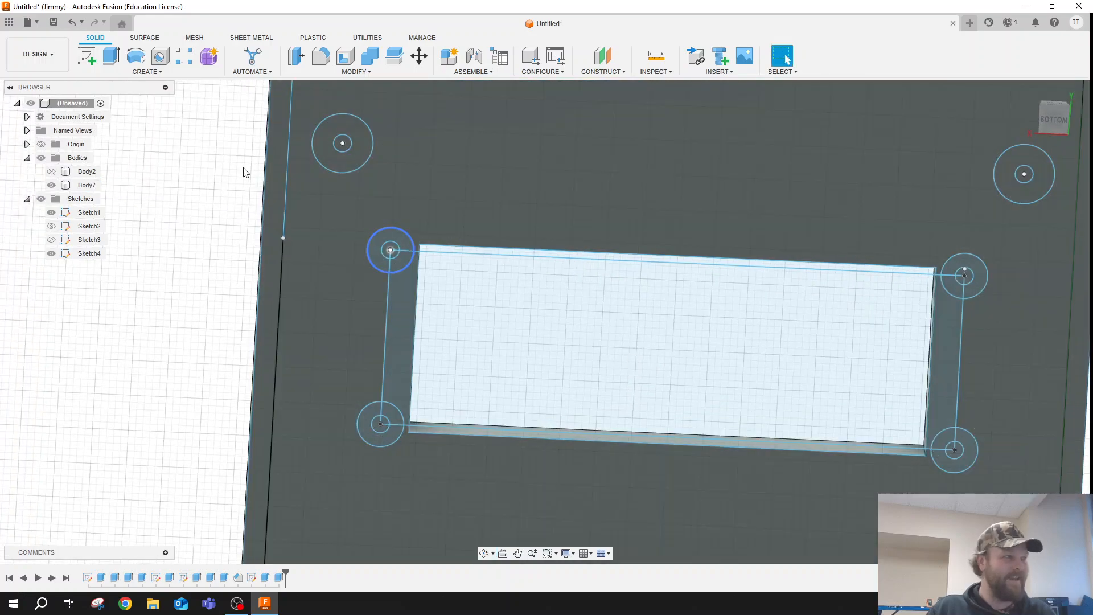
left_click(106, 54)
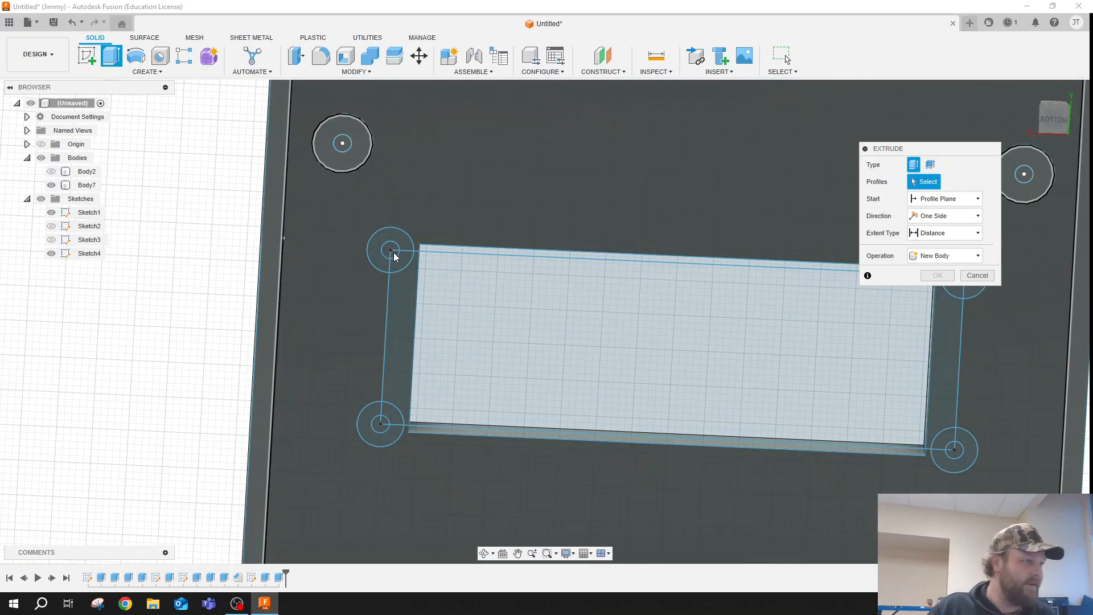
left_click(395, 256)
key("Escape")
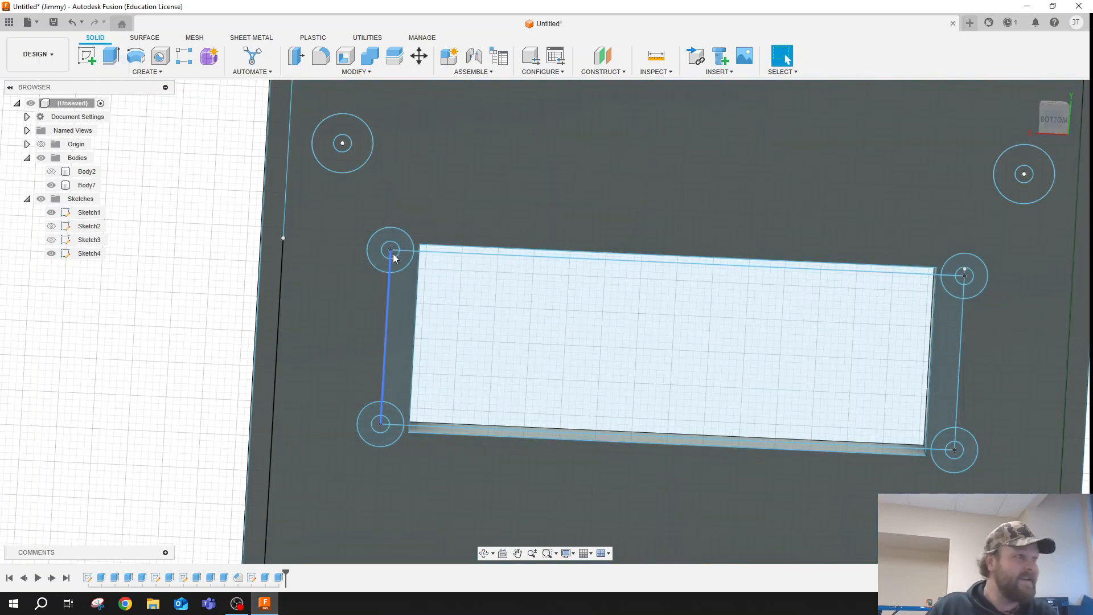
- Start an Extrude and select all profiles inside the two 2.5 mm circles at the window's left short end
key("e")
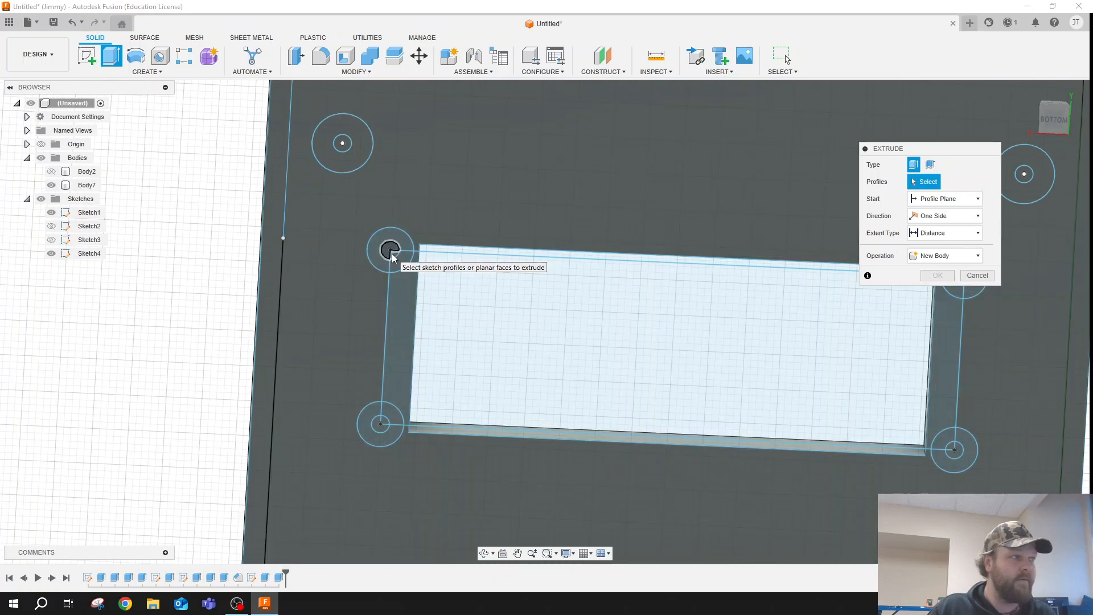
left_click(391, 257)
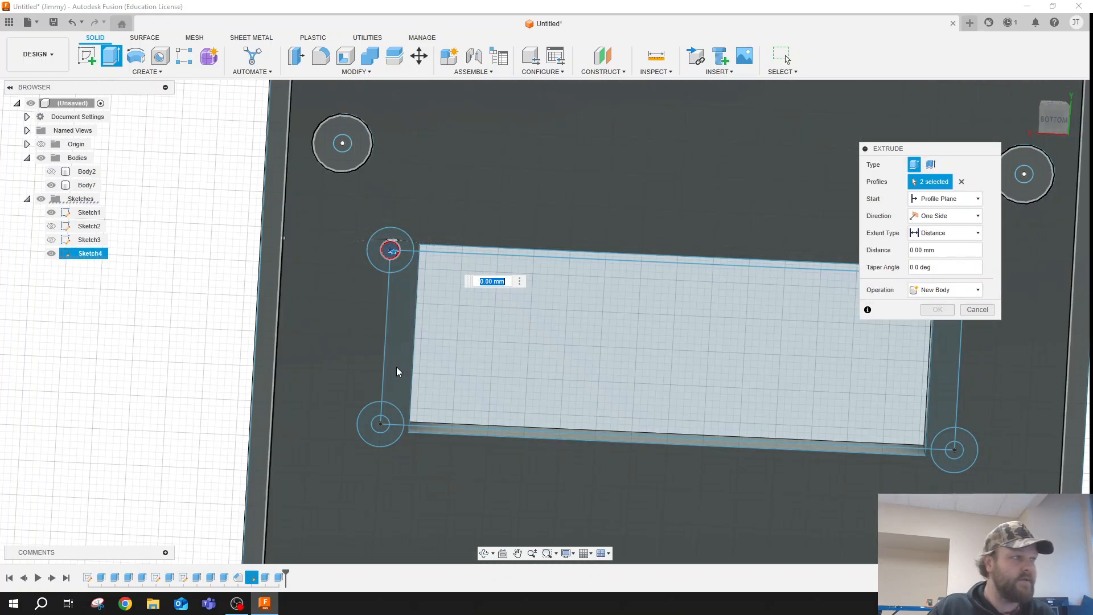
left_click(380, 425)
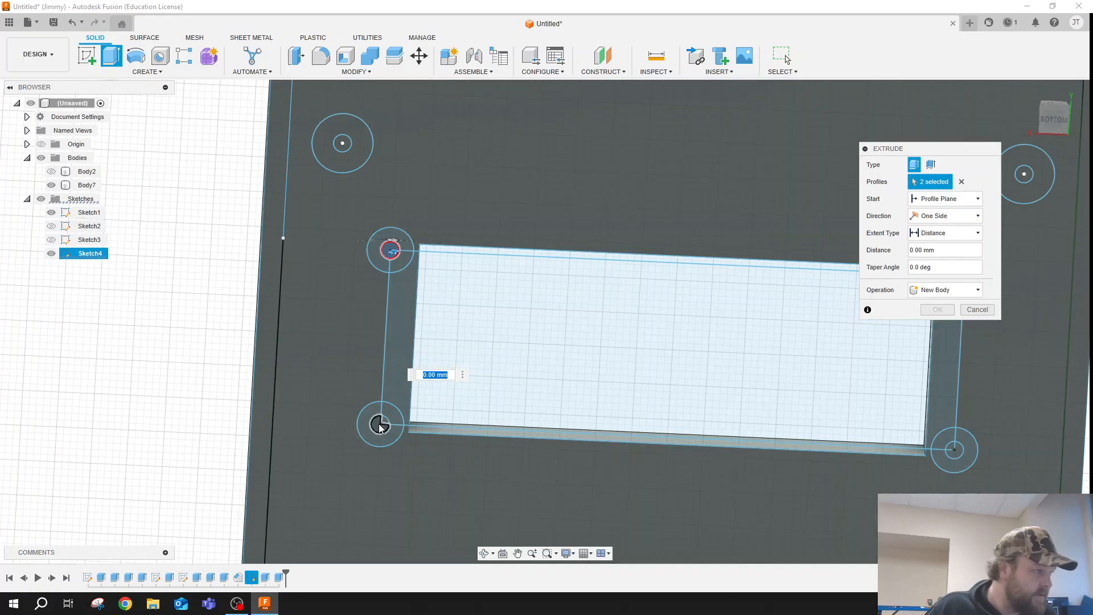
left_click(380, 424)
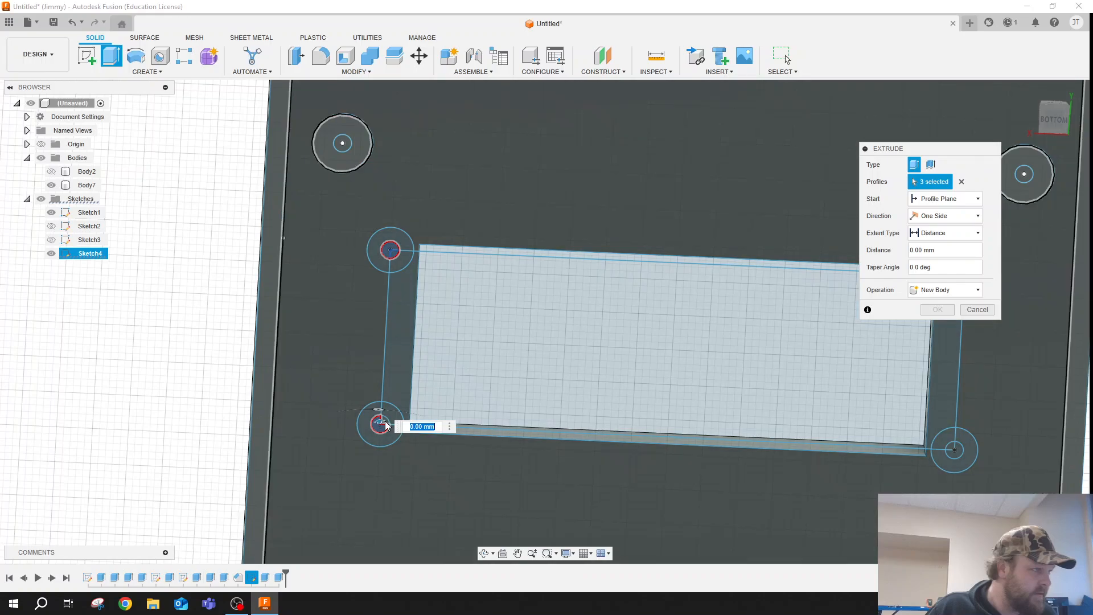
scroll(386, 426, "up", 5)
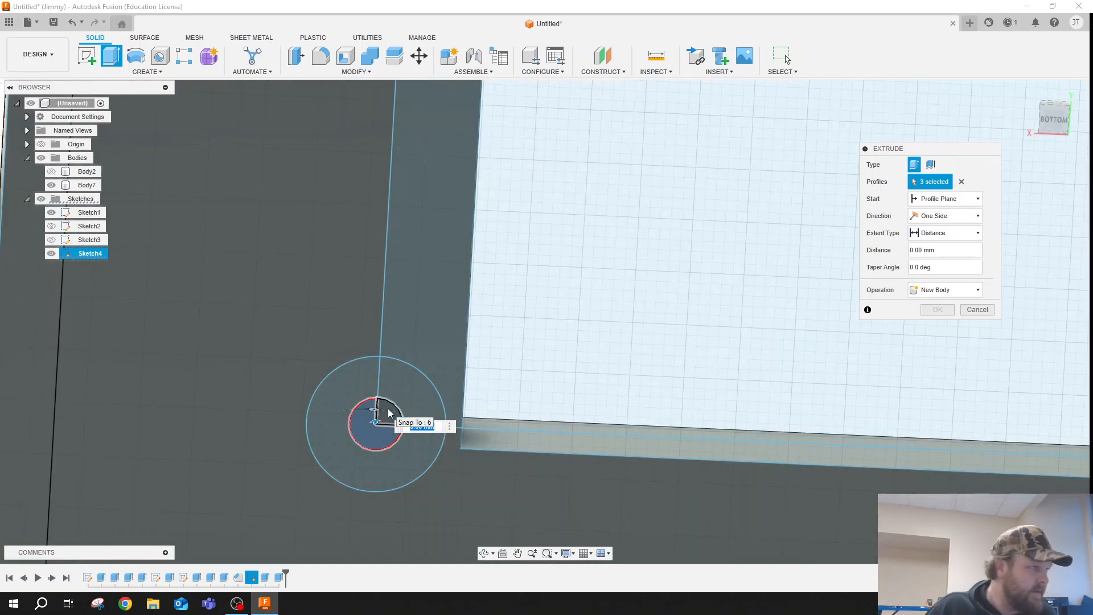
left_click(380, 392)
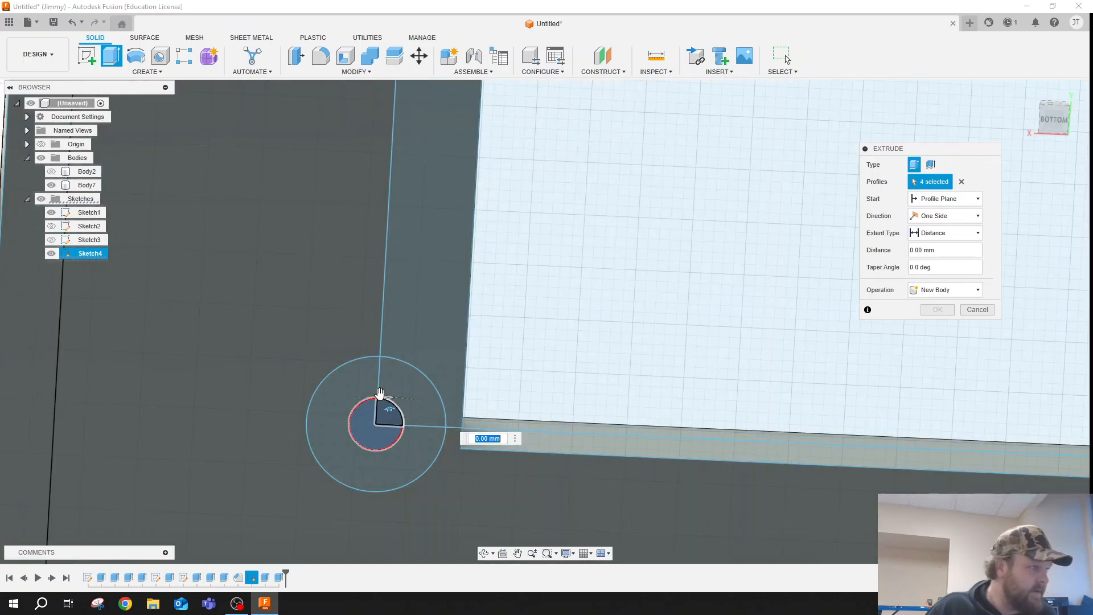
- Add the profiles inside the 2.5 mm circle at the 80 by 25 mm rectangle's lower-right corner to the extrusion
scroll(342, 370, "down", 8)
scroll(848, 393, "up", 5)
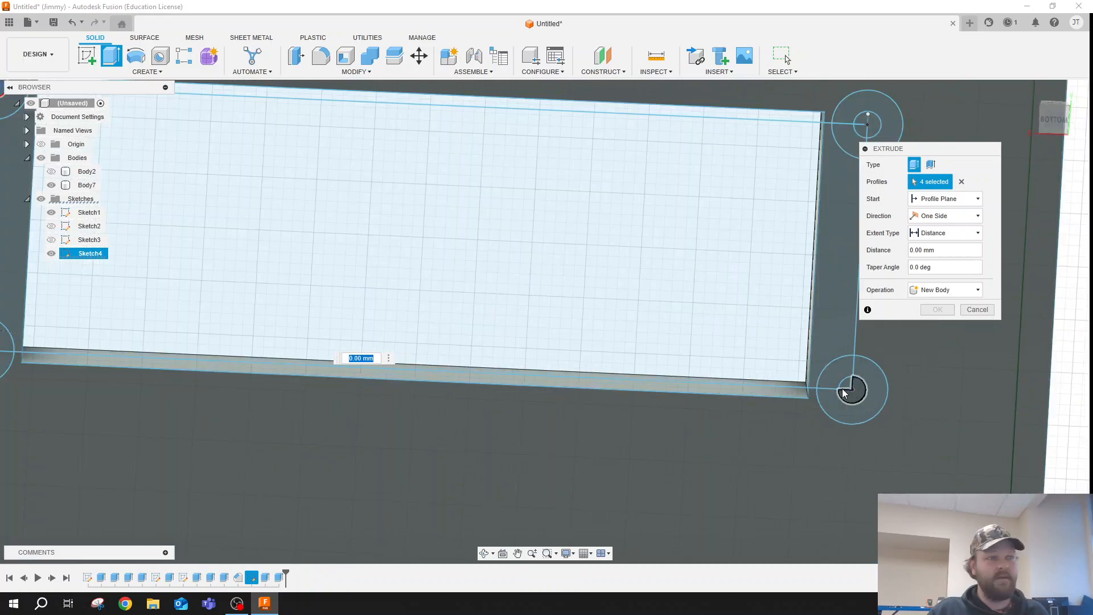
scroll(844, 393, "up", 3)
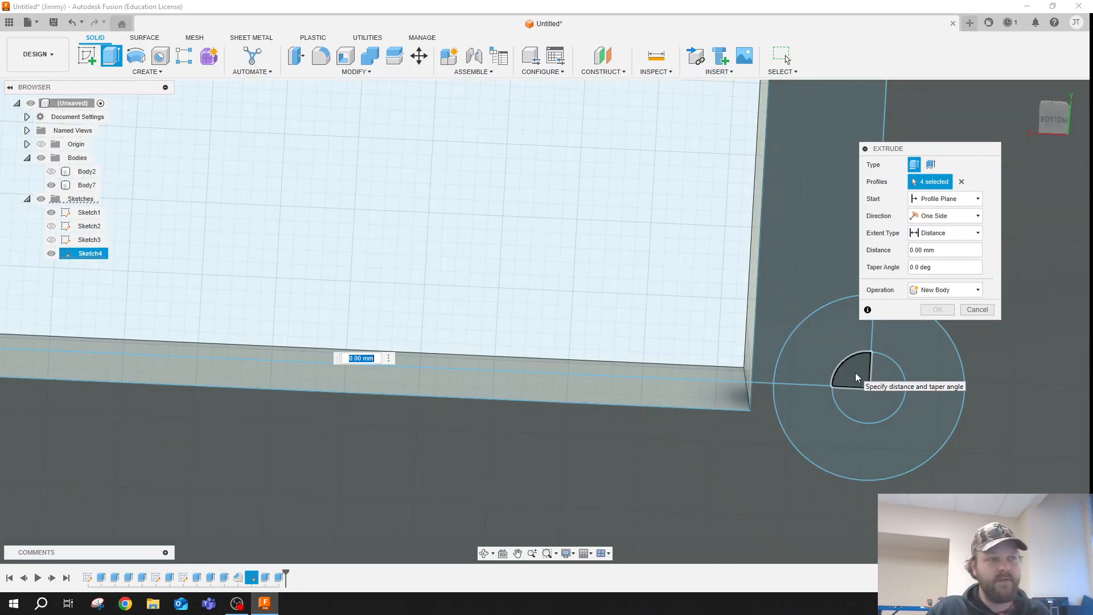
left_click(856, 377)
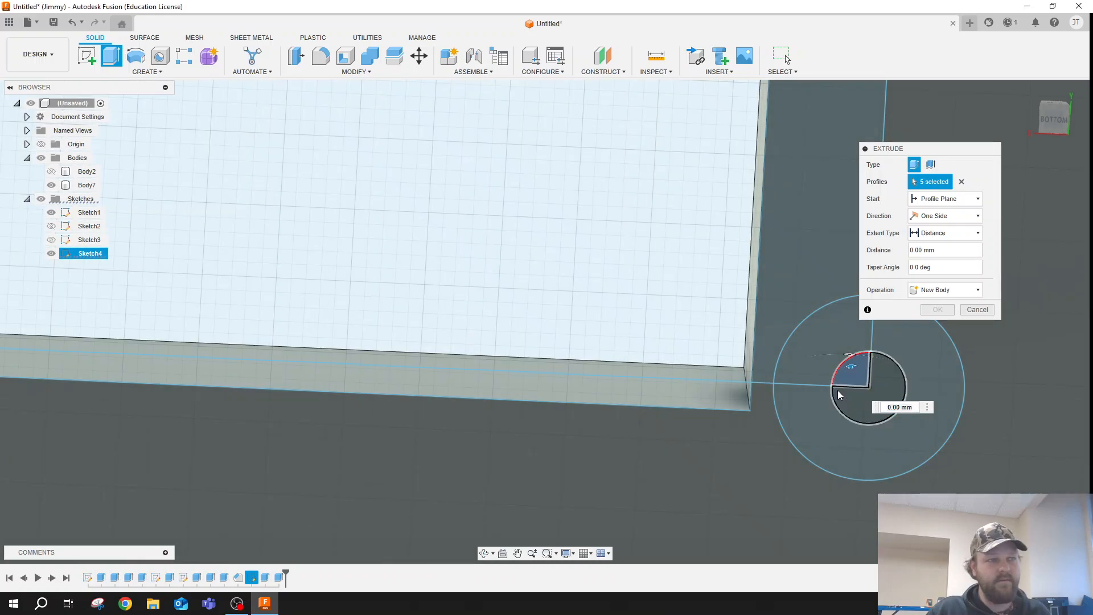
left_click(786, 323)
scroll(785, 319, "down", 8)
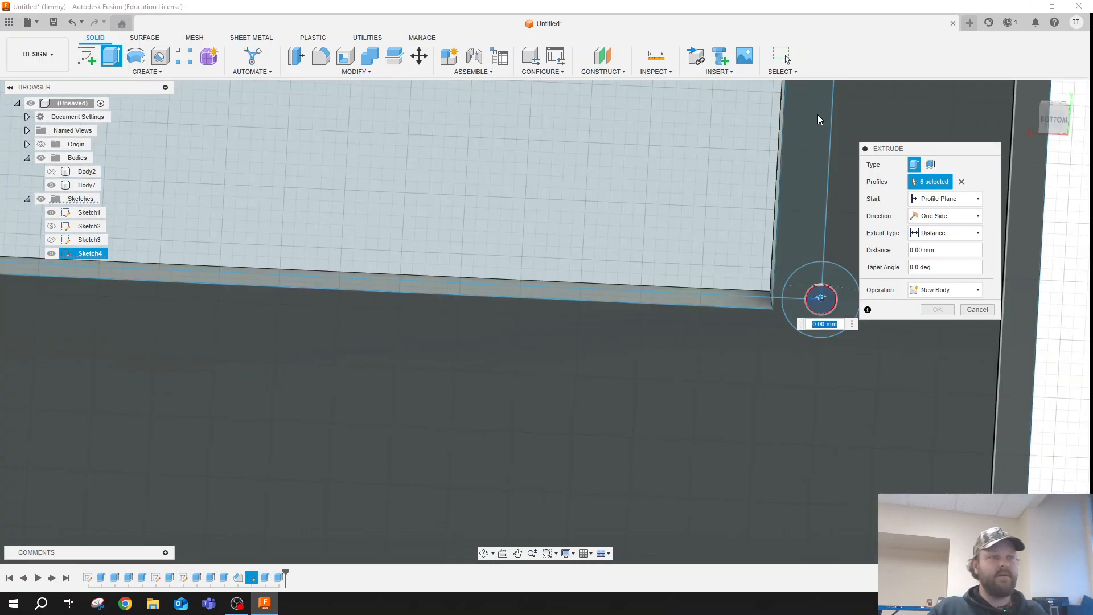
- Add the 2.5 mm circle's profiles at the rectangle's upper-right corner and cut all four holes 6 mm deep
scroll(730, 275, "down", 3)
scroll(800, 155, "up", 10)
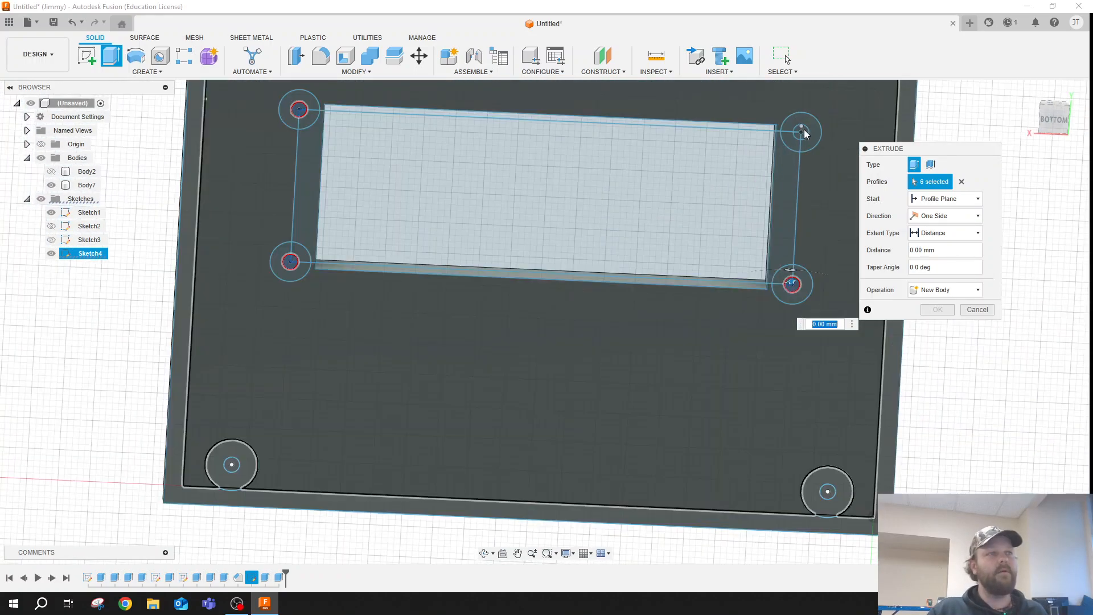
scroll(799, 155, "up", 2)
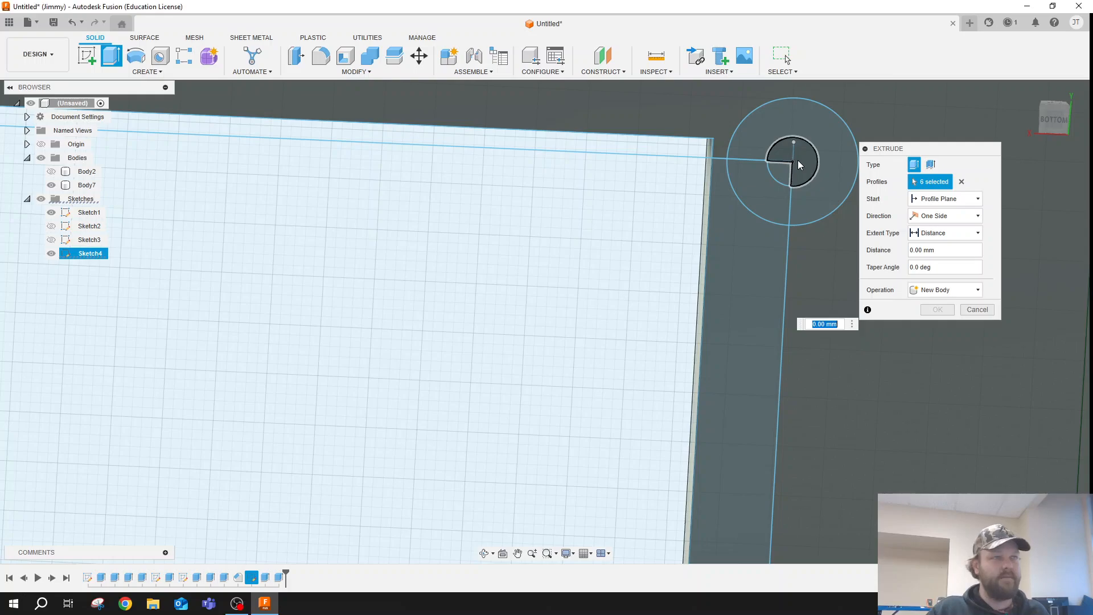
left_click(783, 171)
left_click(792, 174)
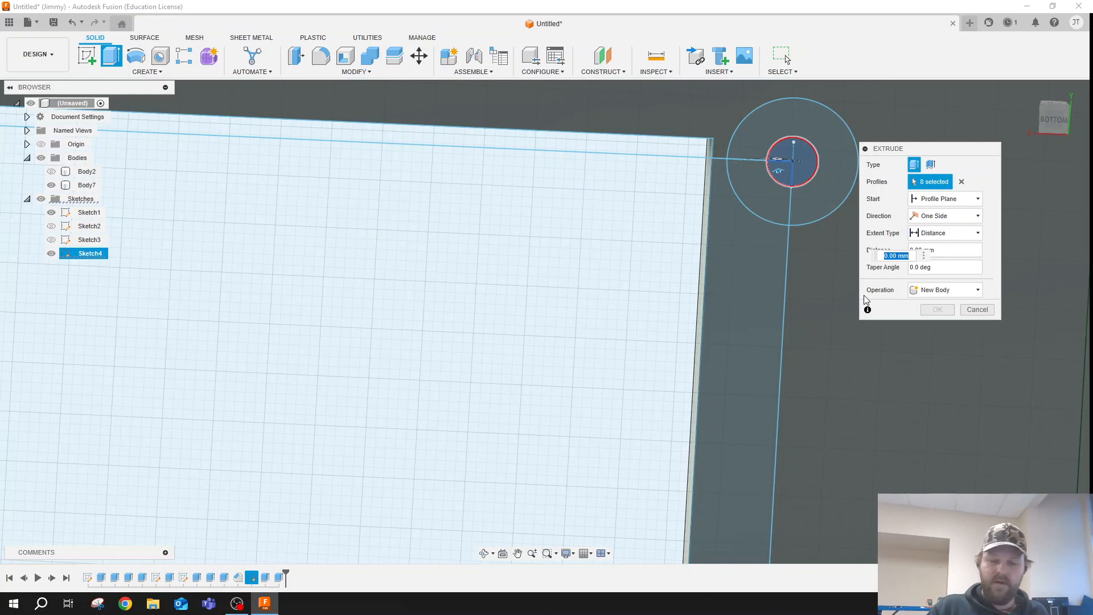
key("Return")
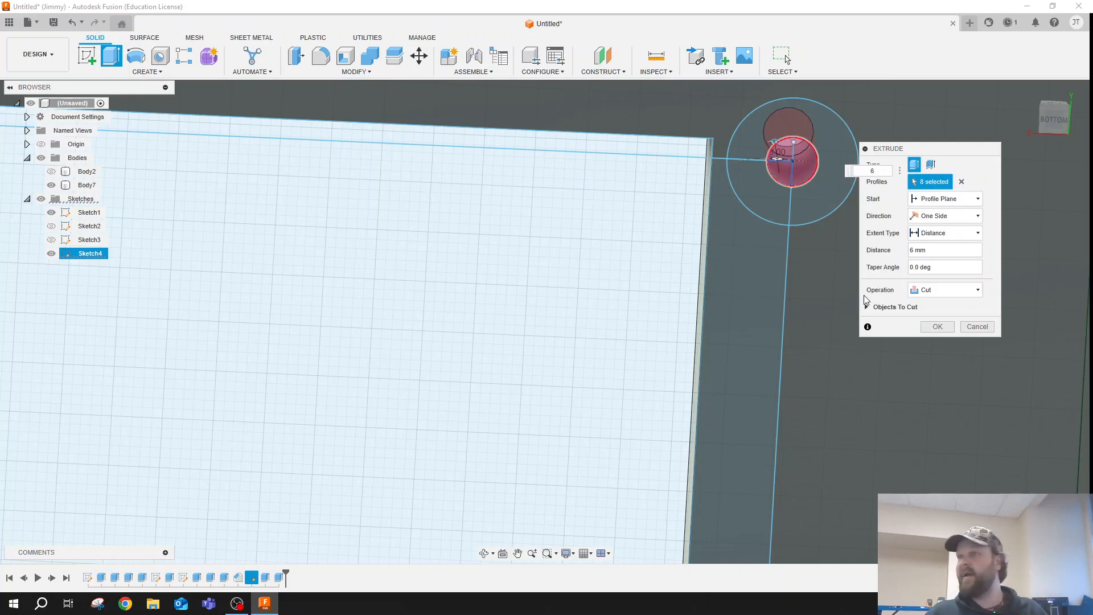
key("Return")
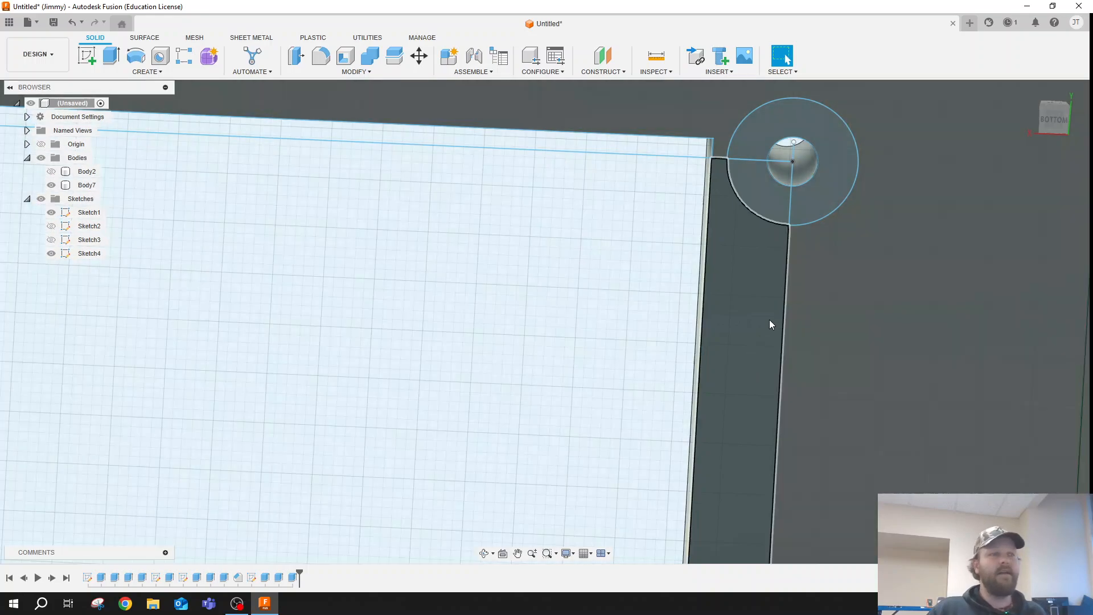
- Start a new Extrude and select both profiles of each 2.5 mm circle at the window's left short end
scroll(901, 188, "down", 5)
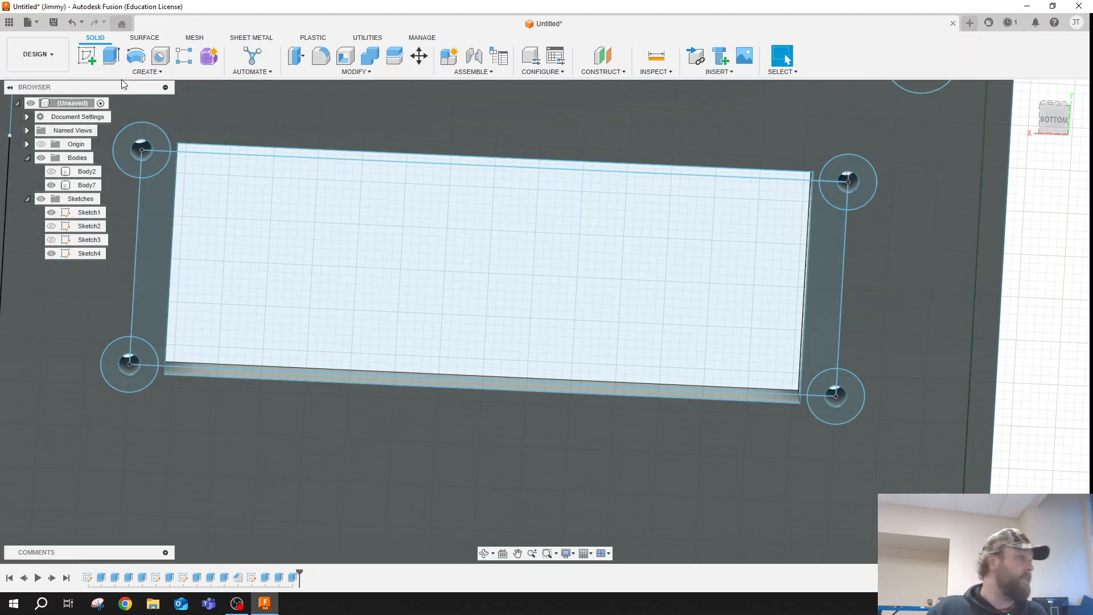
left_click(116, 55)
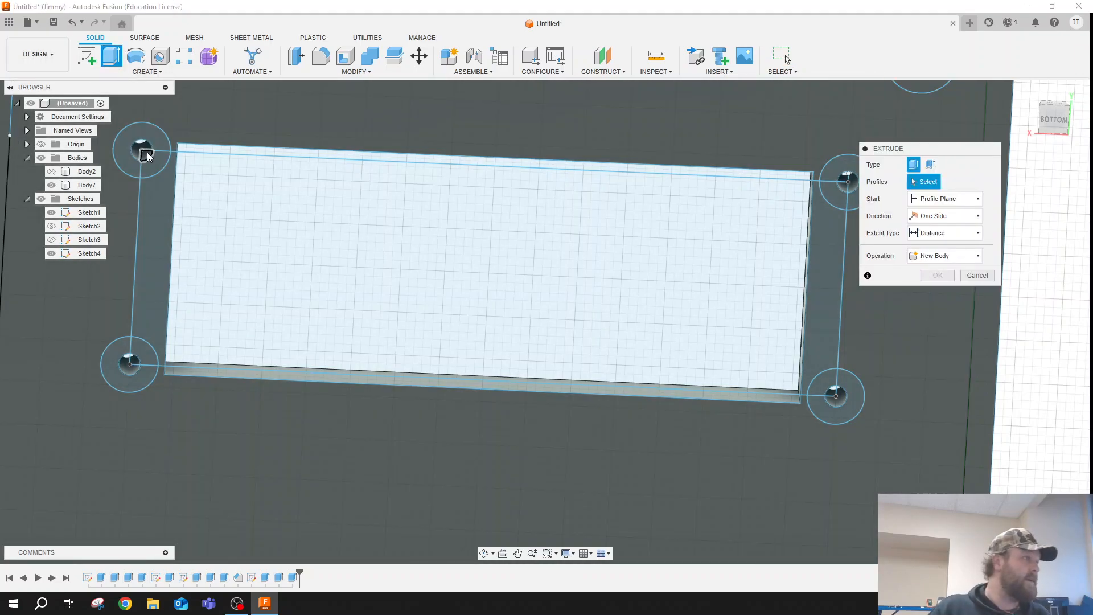
left_click(143, 149)
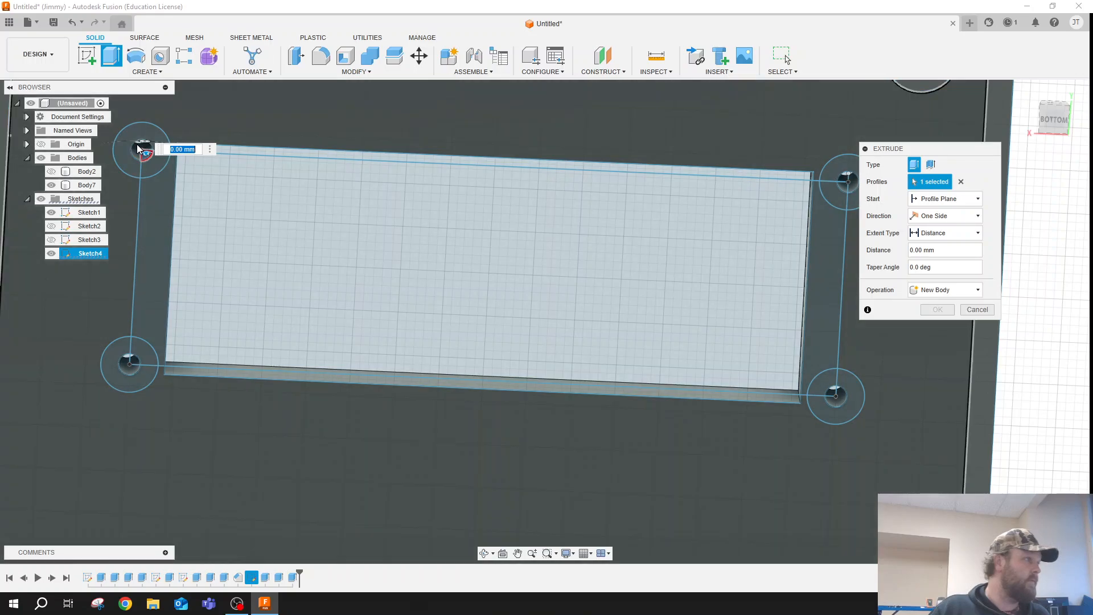
left_click(141, 149)
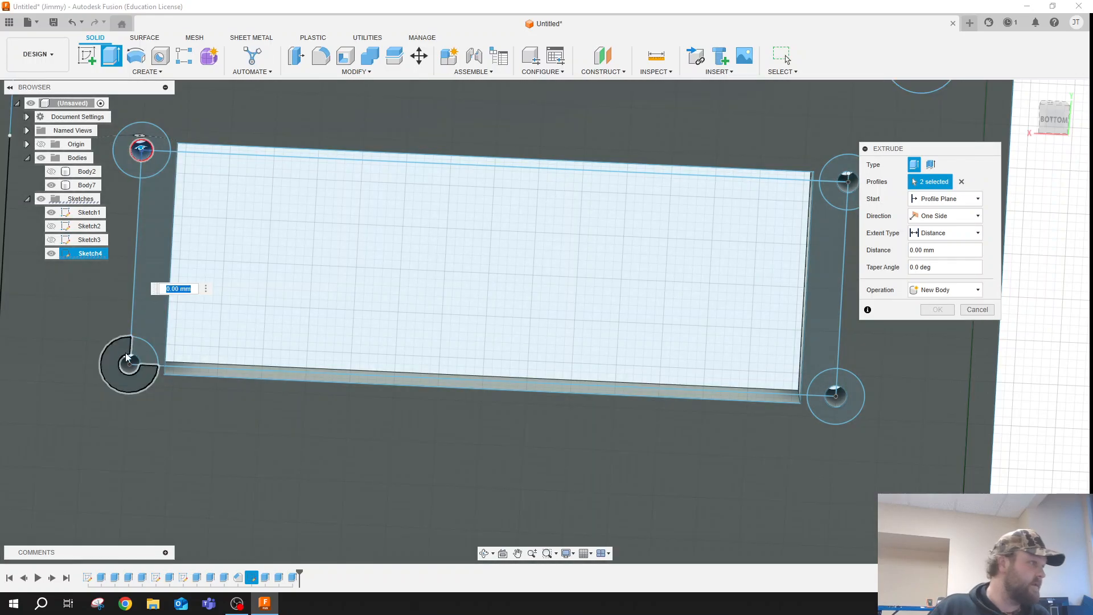
left_click(129, 360)
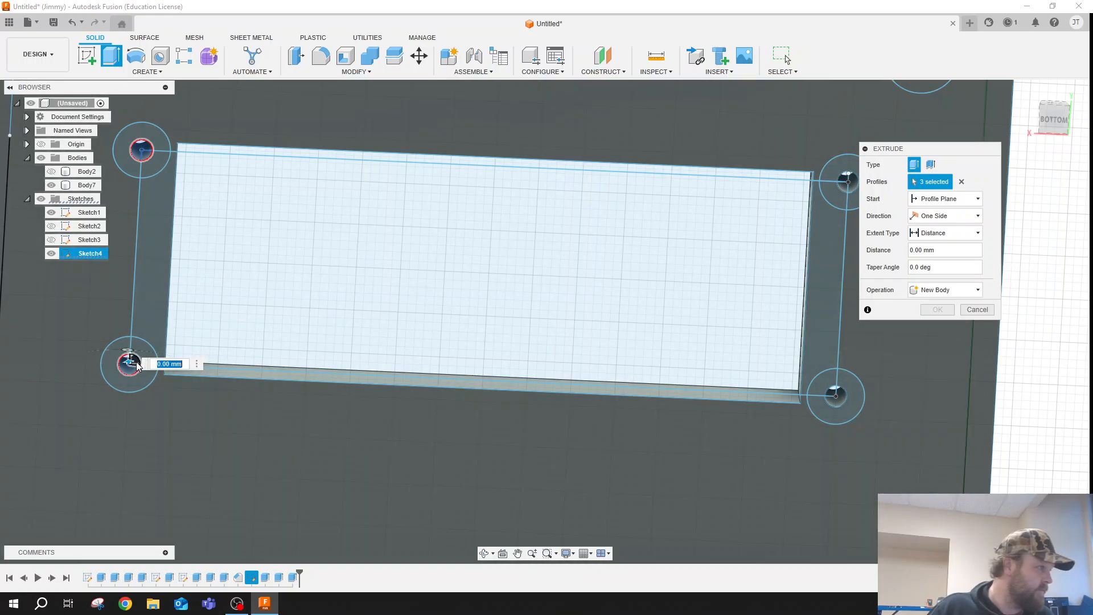
left_click(836, 394)
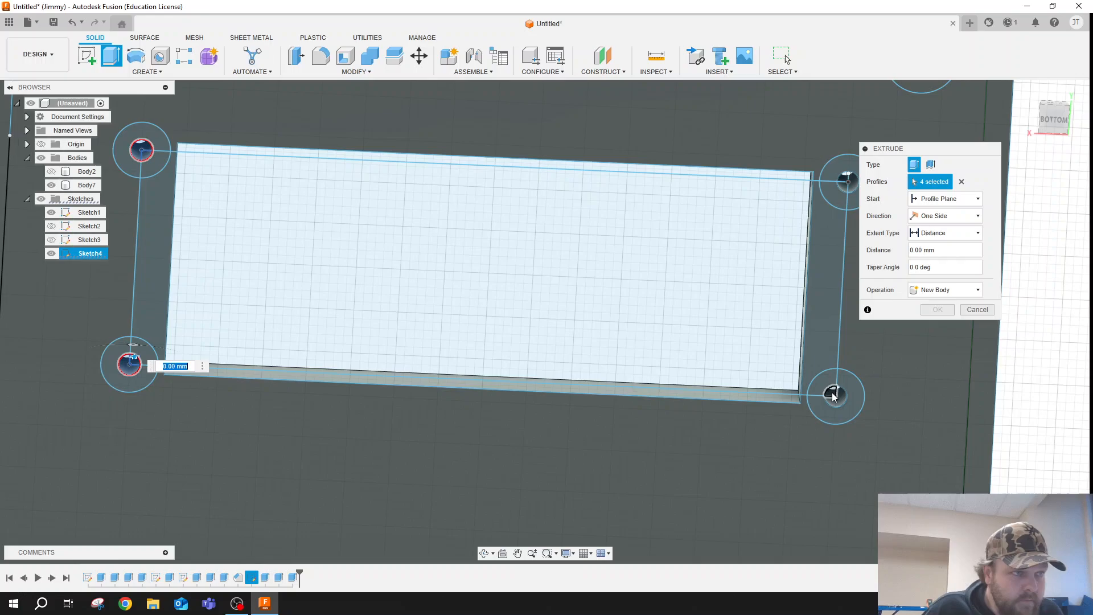
- Add the 2.5 mm circle profiles at the window's right short end and extrude all four circles 3 mm as a Join
left_click(836, 397)
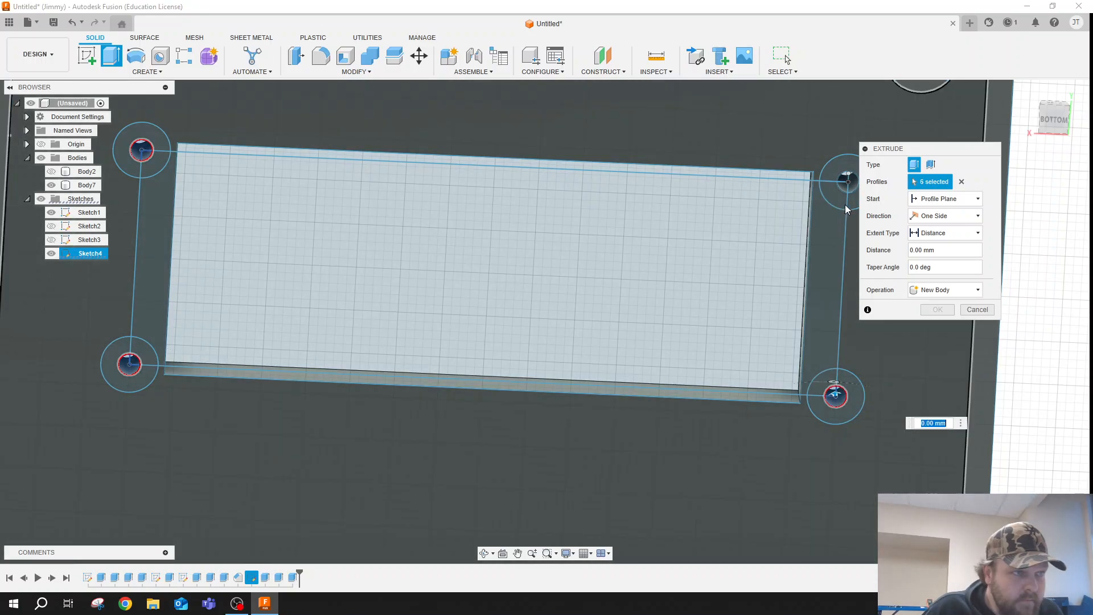
left_click(846, 183)
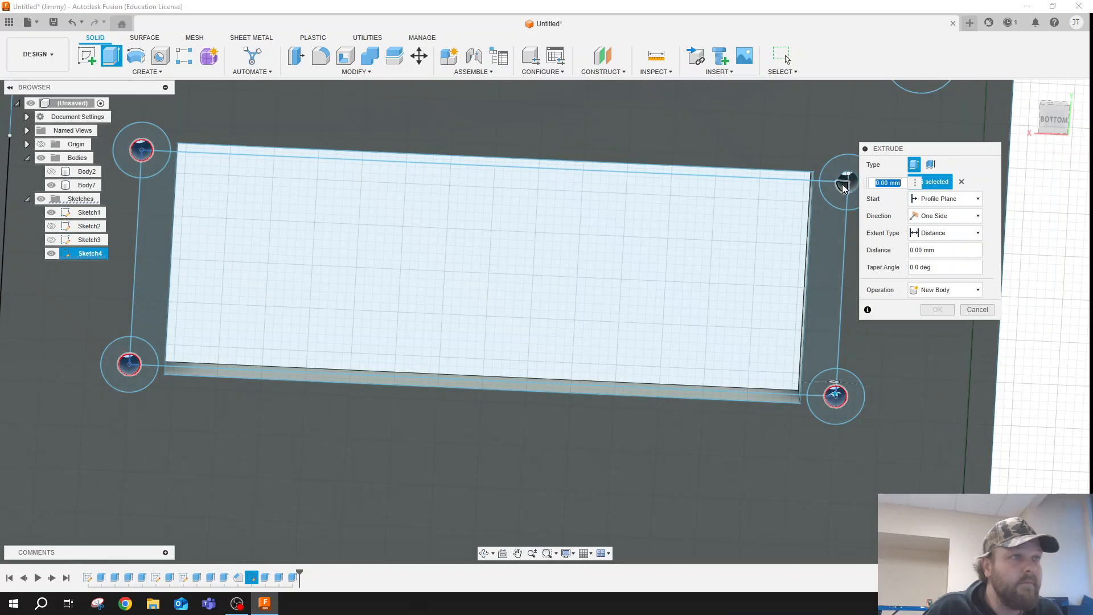
left_click(846, 181)
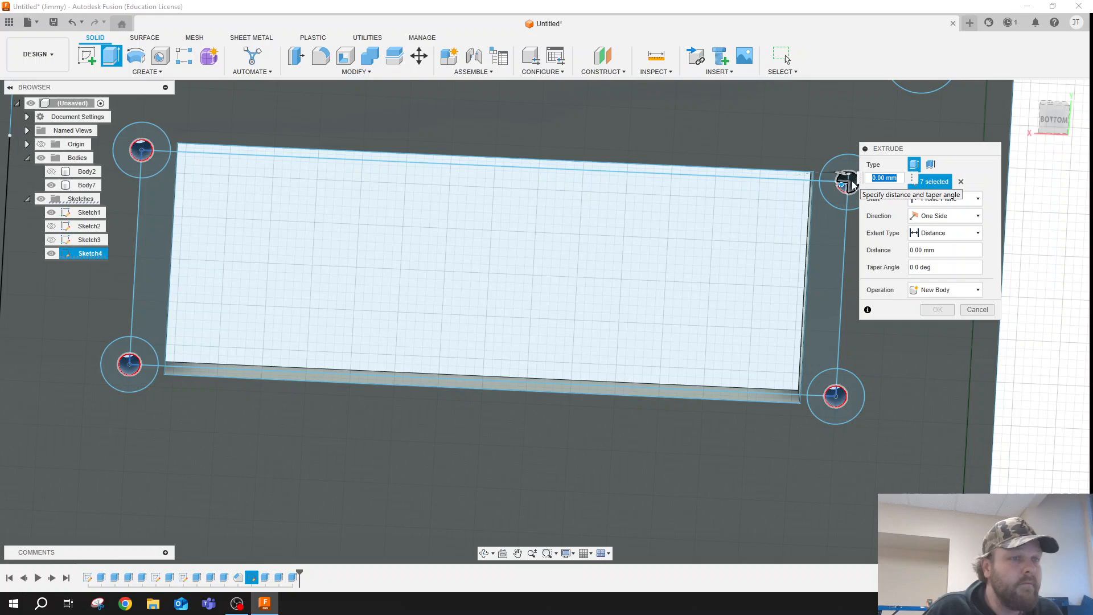
left_click(846, 181)
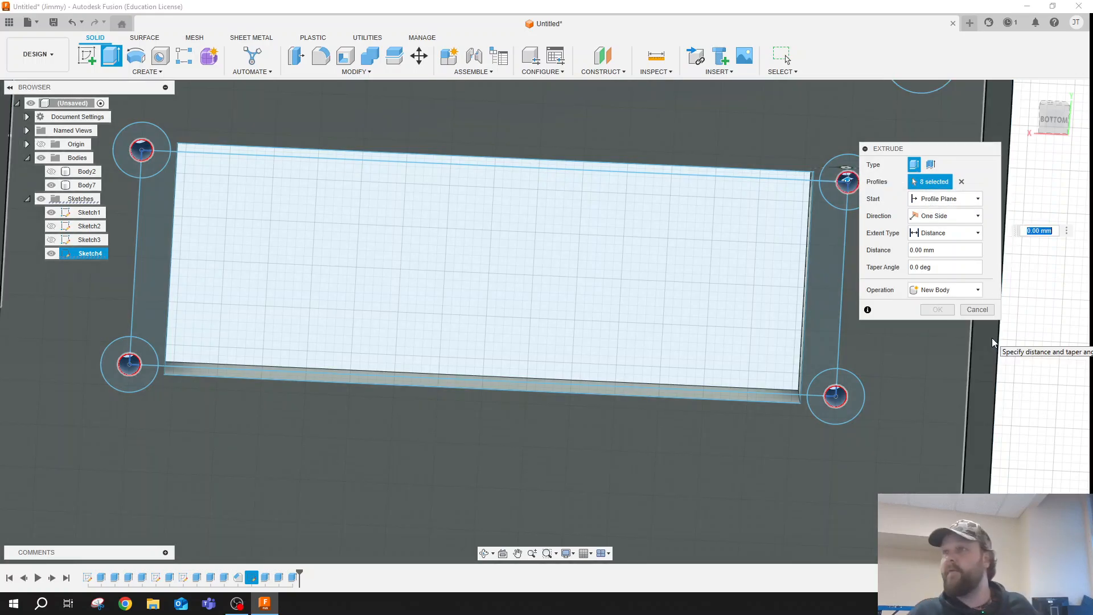
type("3")
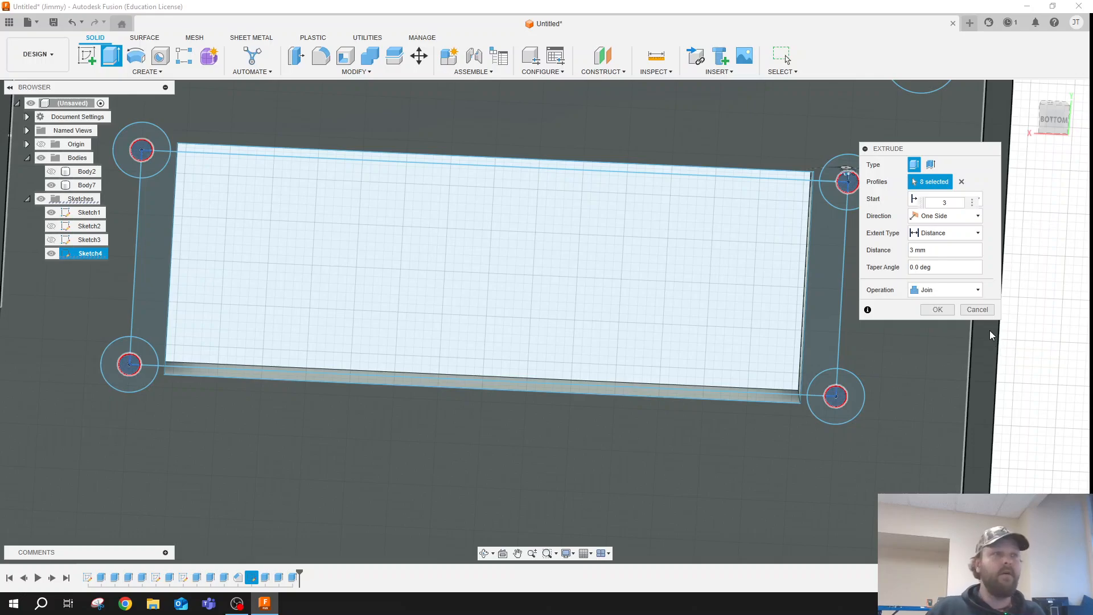
left_click(937, 310)
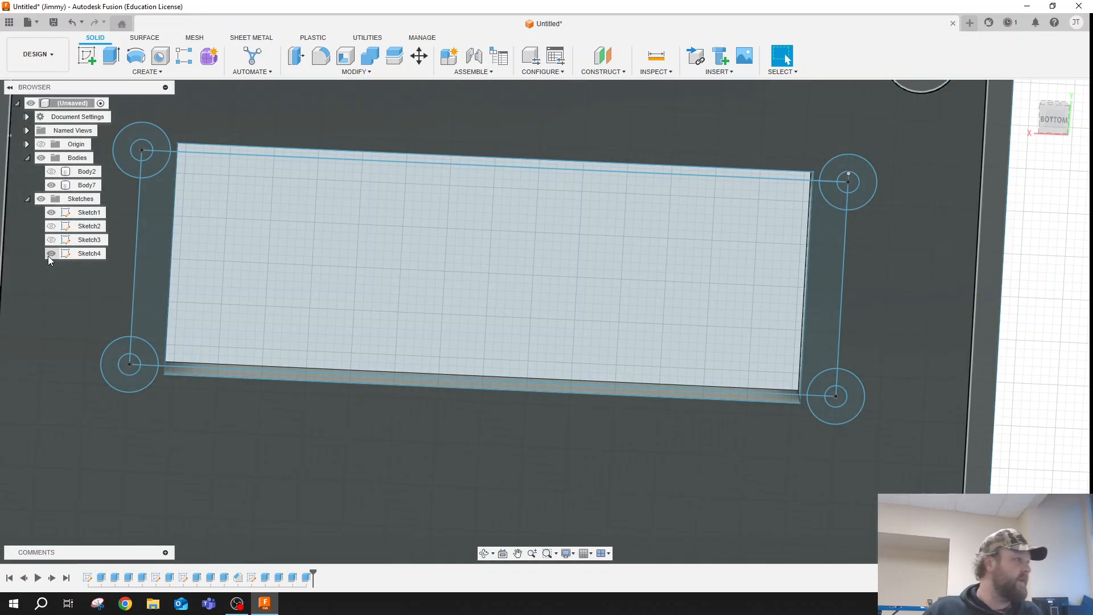
- Hide Sketch1 and Sketch4, and inspect the window posts and their holes on the lid's inner side
left_click(51, 253)
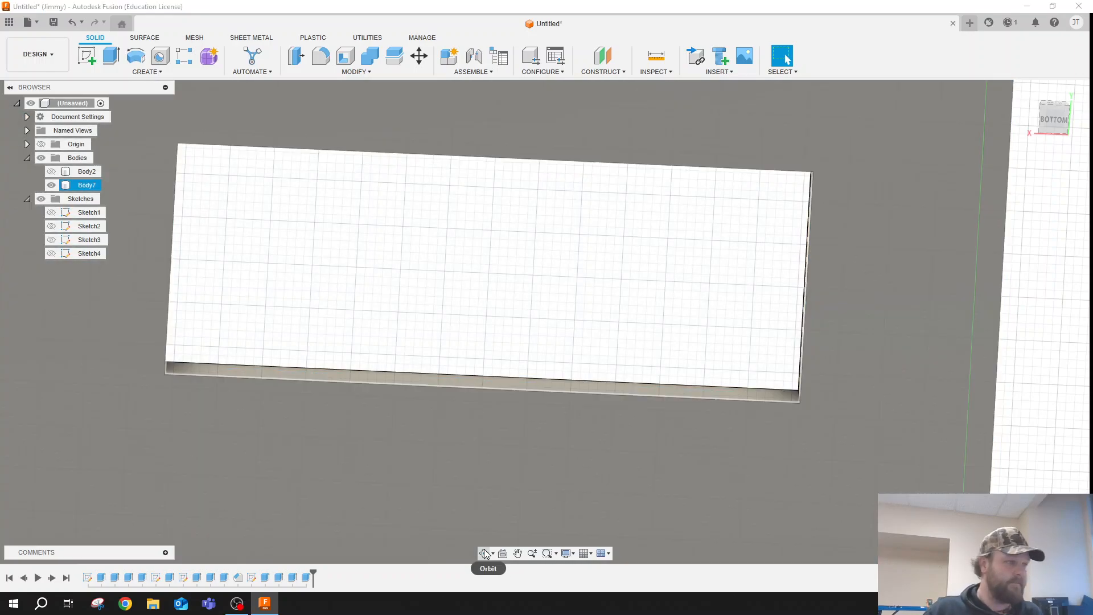
left_click(485, 553)
scroll(623, 357, "down", 5)
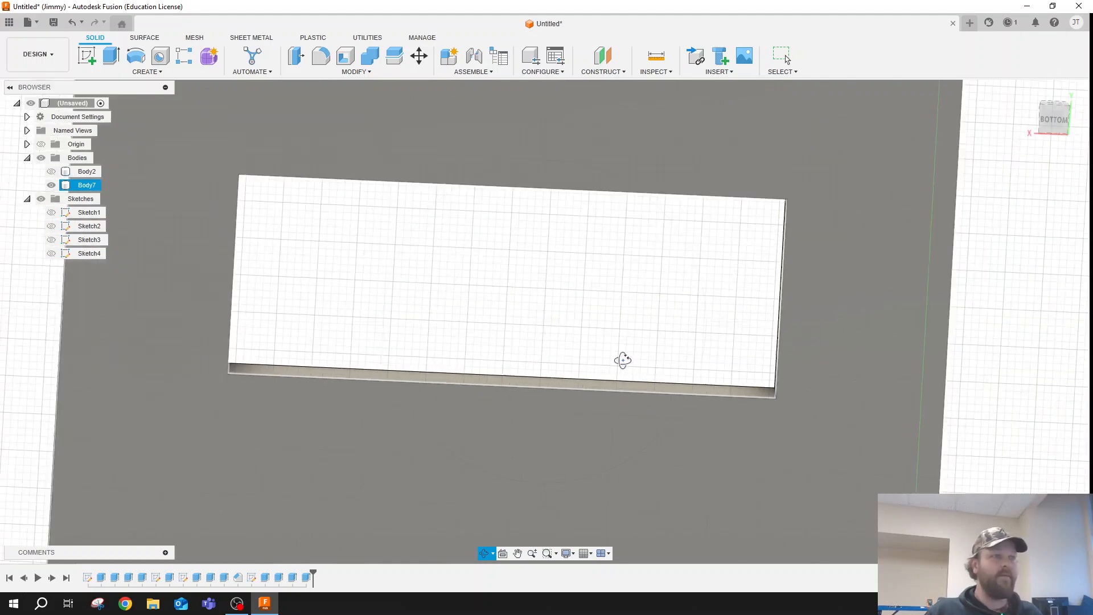
scroll(655, 344, "up", 1)
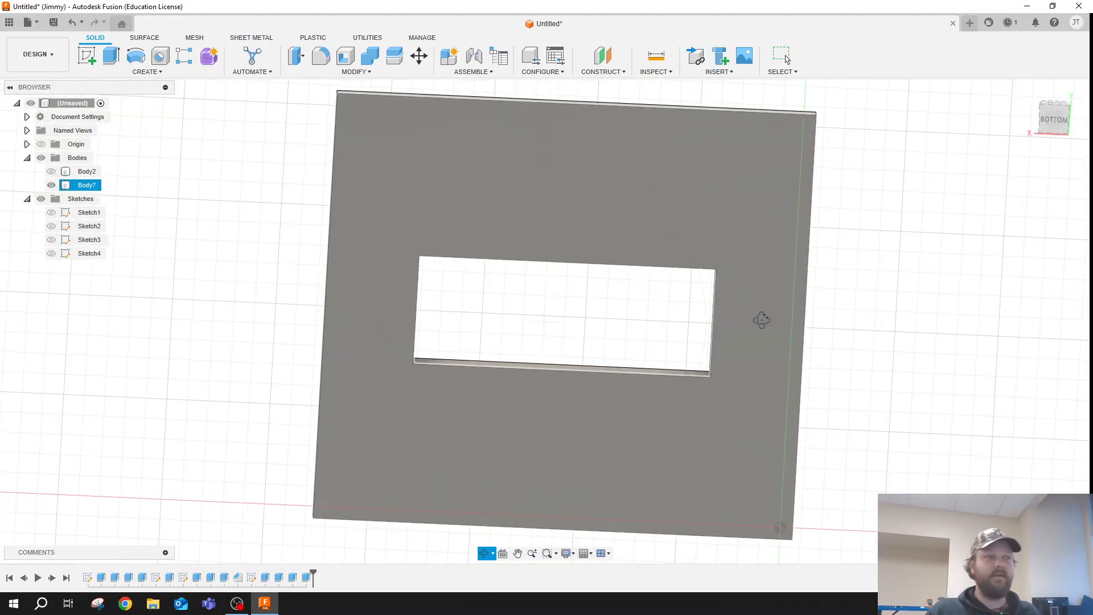
left_click_drag(782, 311, 613, 266)
scroll(637, 248, "up", 5)
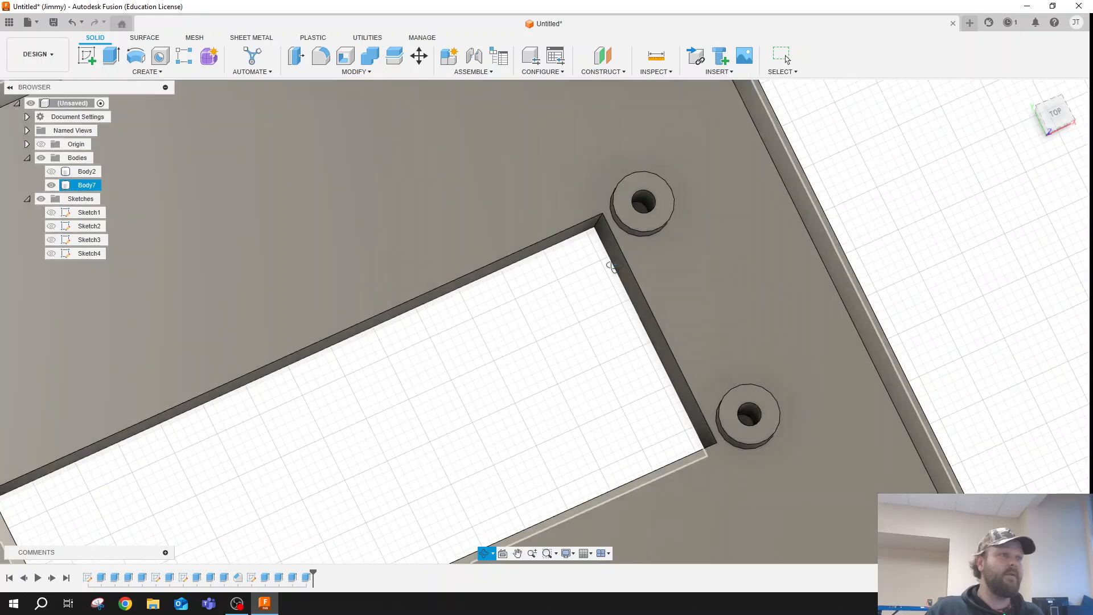
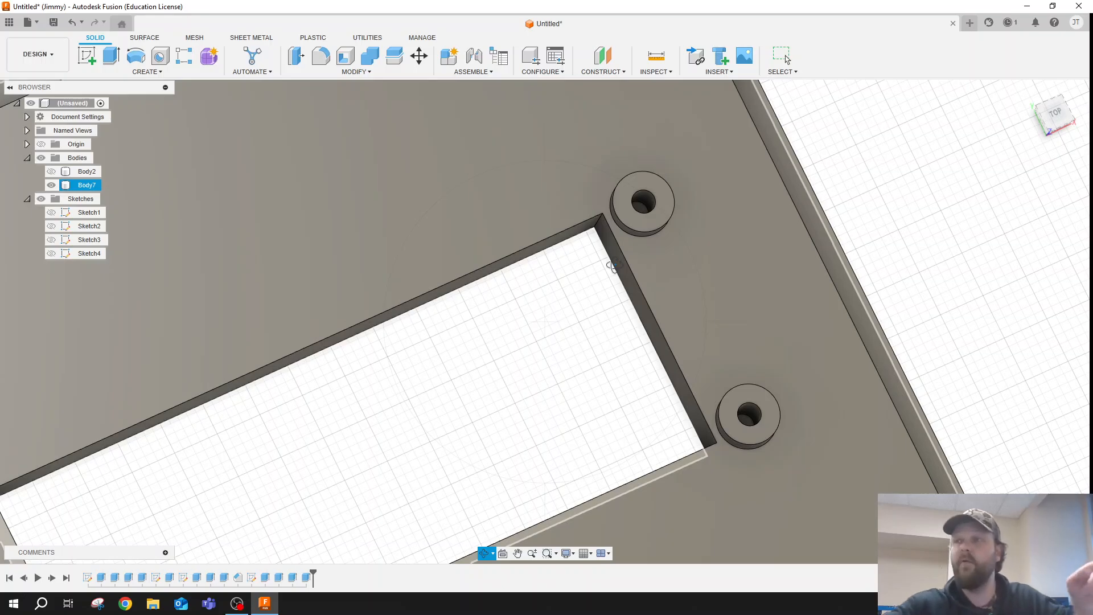
- Show the box body (Body2) together with the lid (Body7), checking how the lid sits at the box's base
scroll(754, 268, "down", 5)
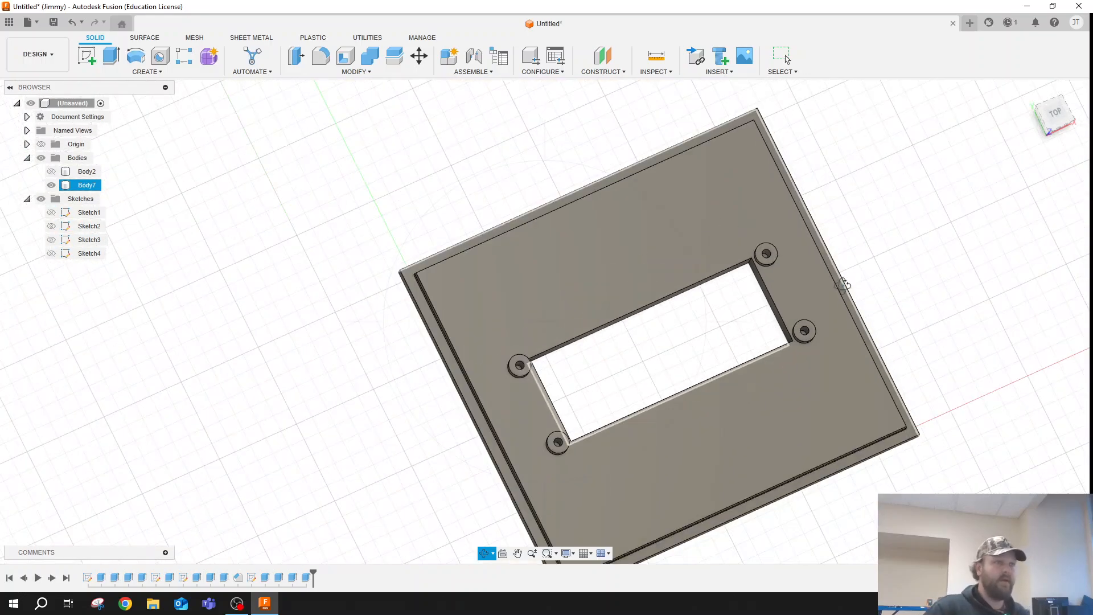
key("Escape")
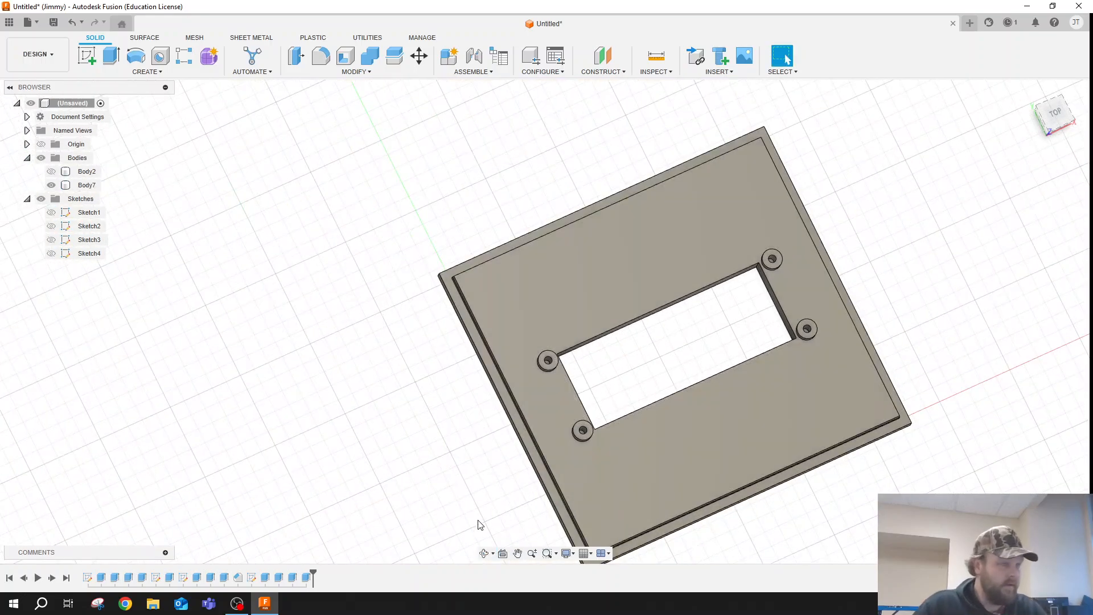
left_click(52, 171)
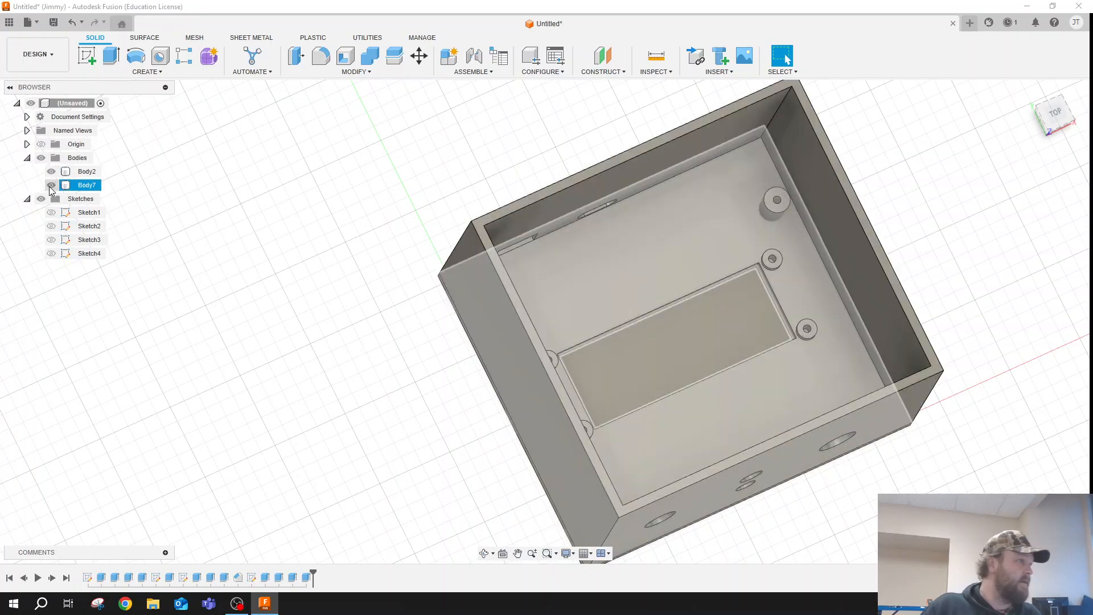
left_click(52, 185)
left_click(51, 185)
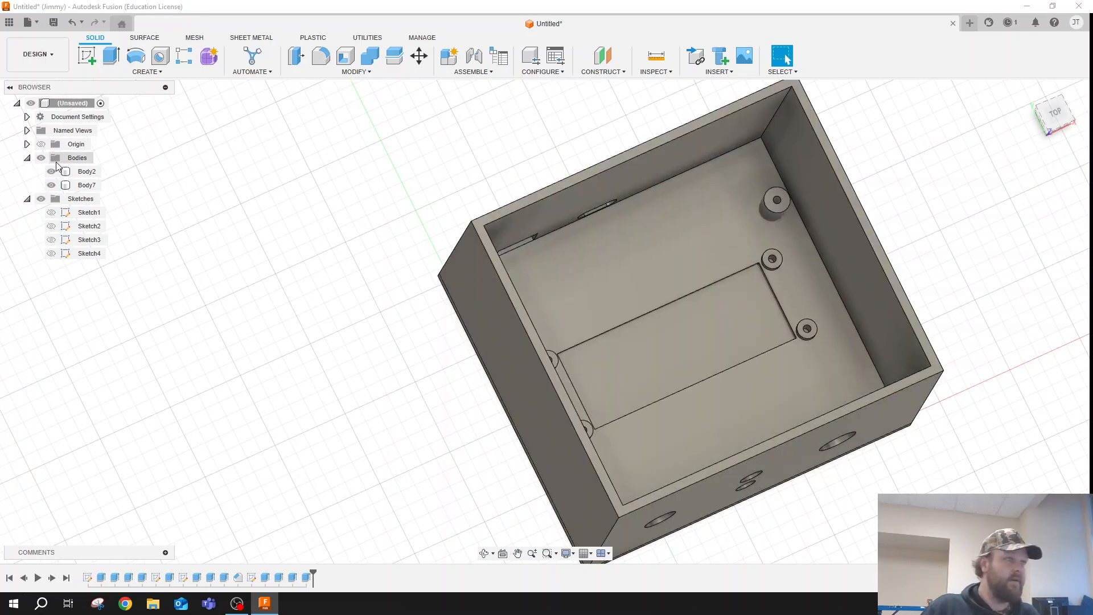
left_click(51, 172)
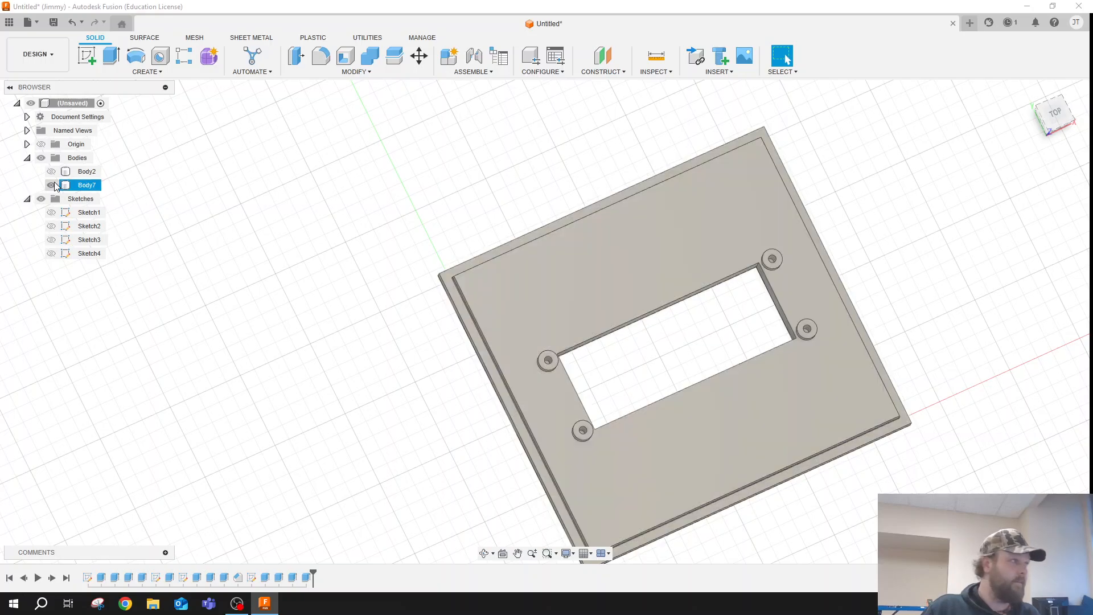
left_click(52, 171)
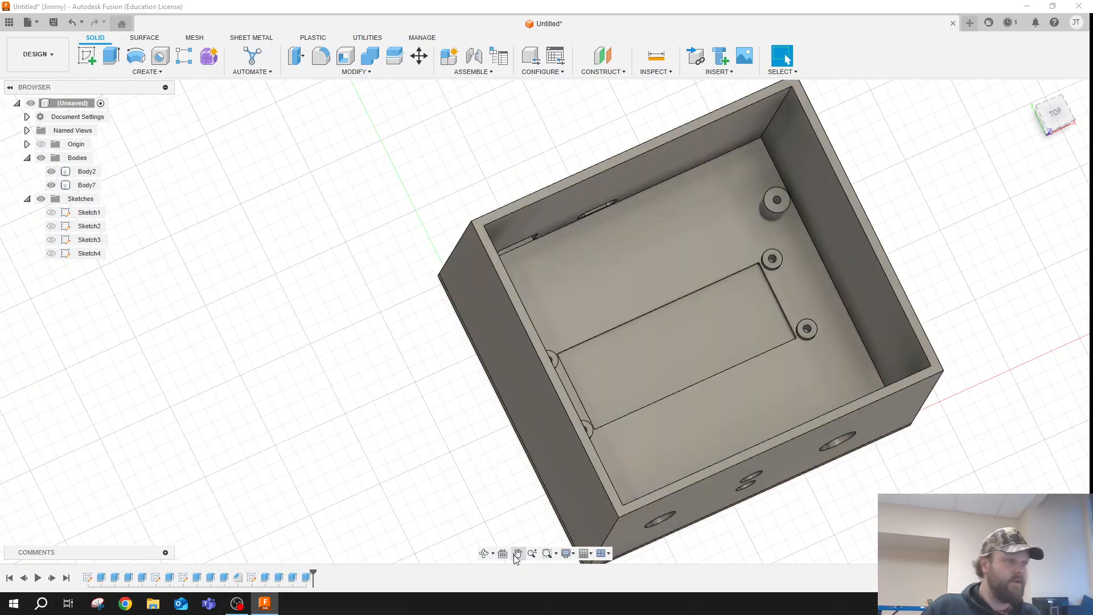
left_click(484, 553)
left_click_drag(481, 488, 477, 466)
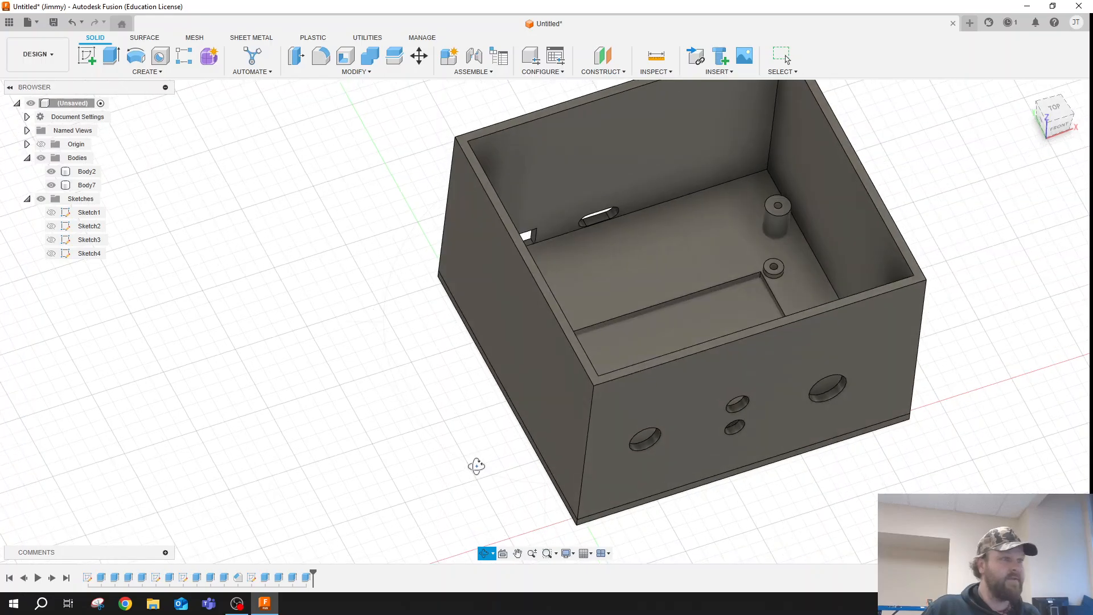
scroll(596, 329, "down", 3)
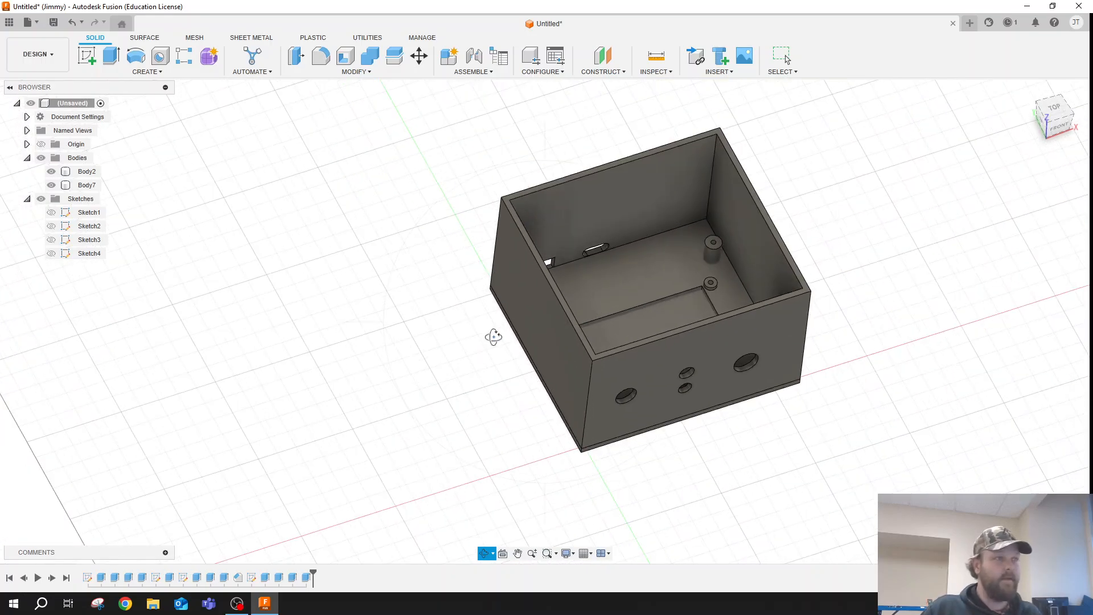
key("Escape")
left_click(637, 271)
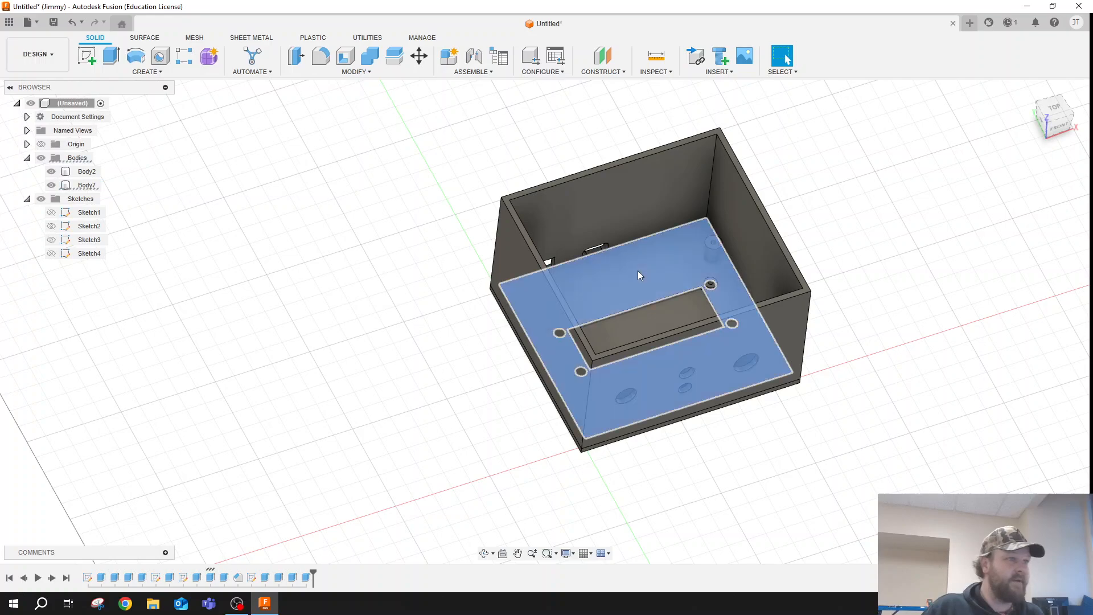
right_click(637, 271)
left_click(609, 286)
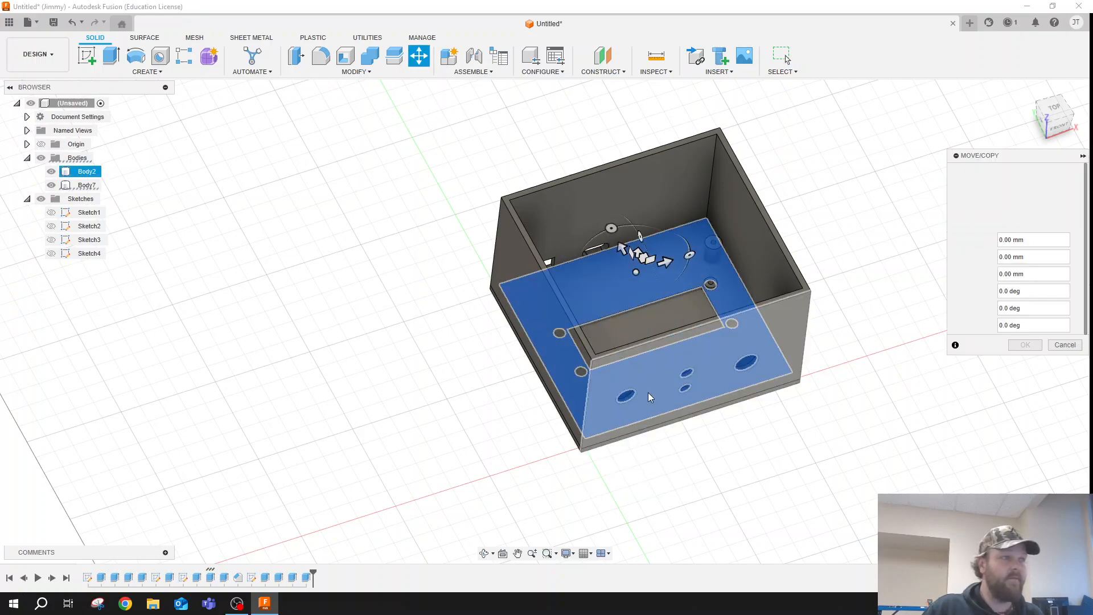
left_click_drag(636, 239, 643, 137)
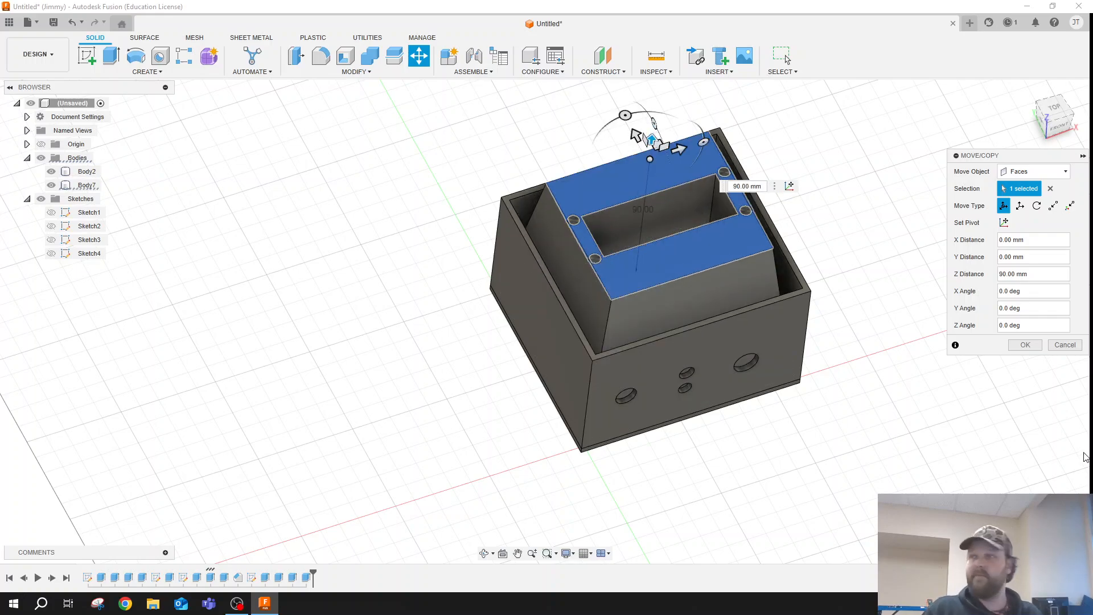
key("Escape")
key("Escape")
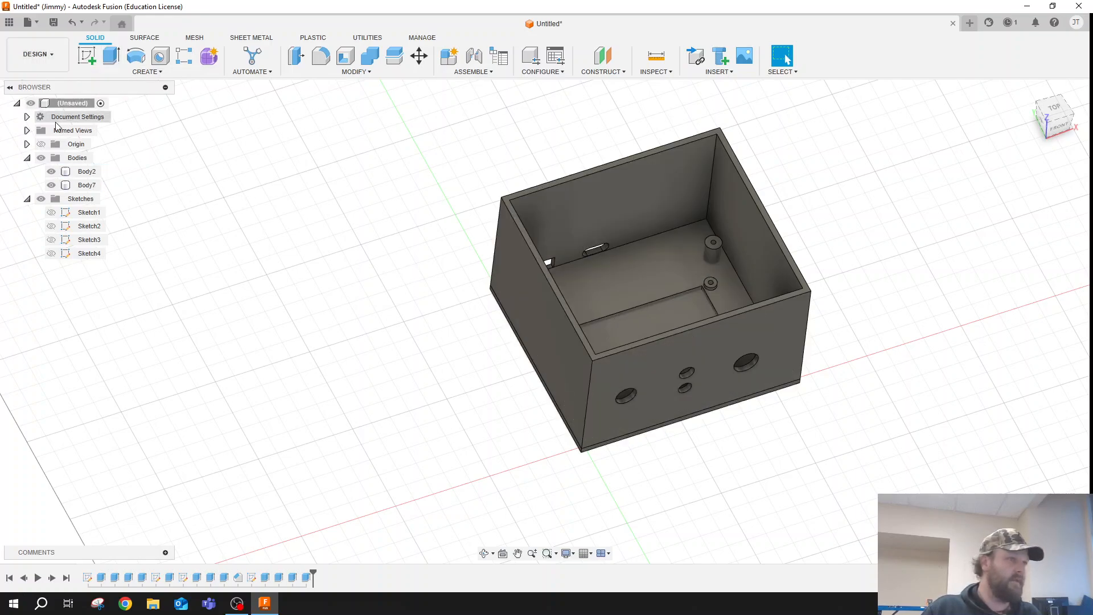
- Try to window-select the whole lid with the box body hidden, and show the box body again
left_click(54, 186)
left_click(52, 171)
left_click(52, 172)
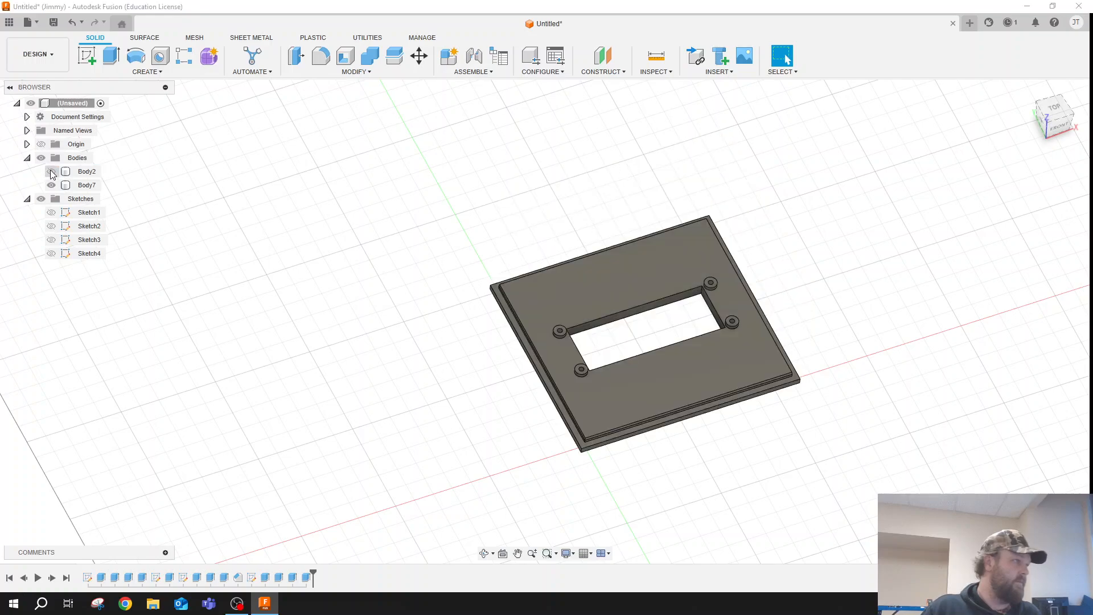
left_click_drag(444, 215, 916, 390)
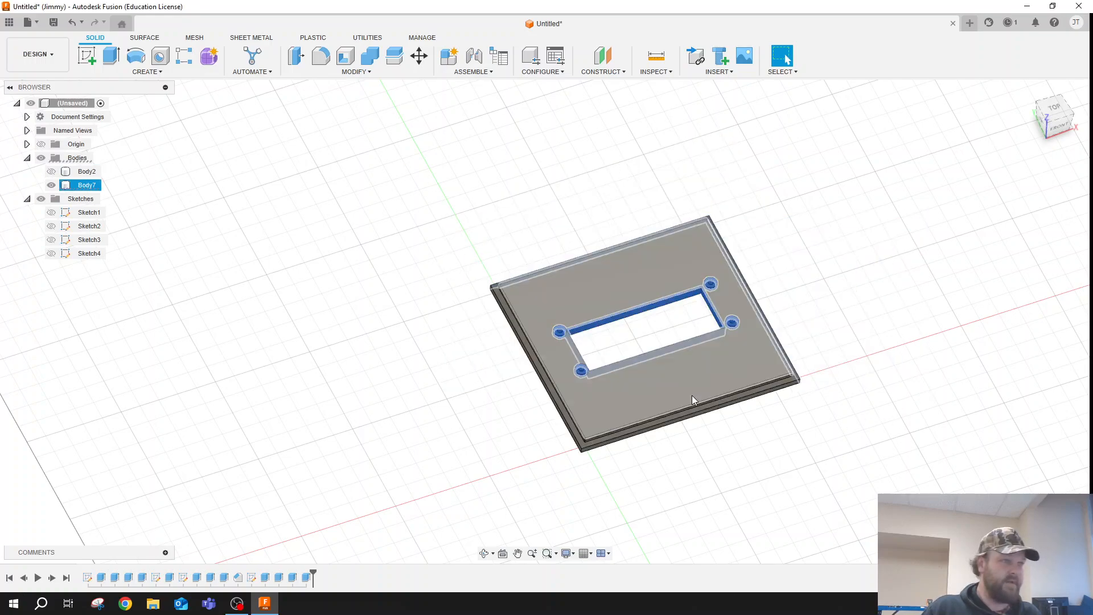
left_click_drag(812, 477, 403, 137)
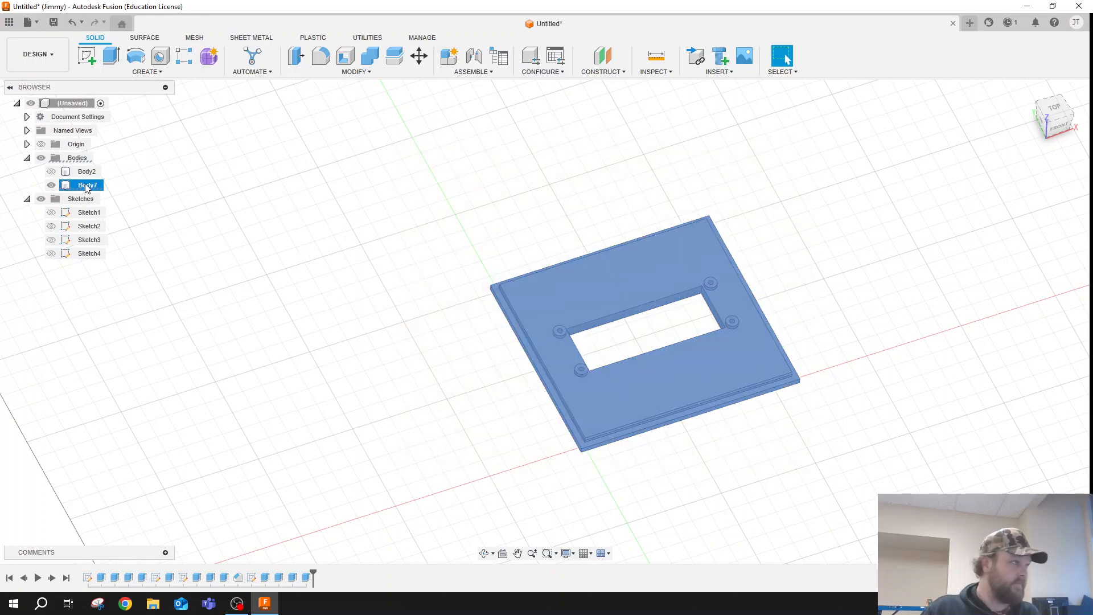
left_click(51, 171)
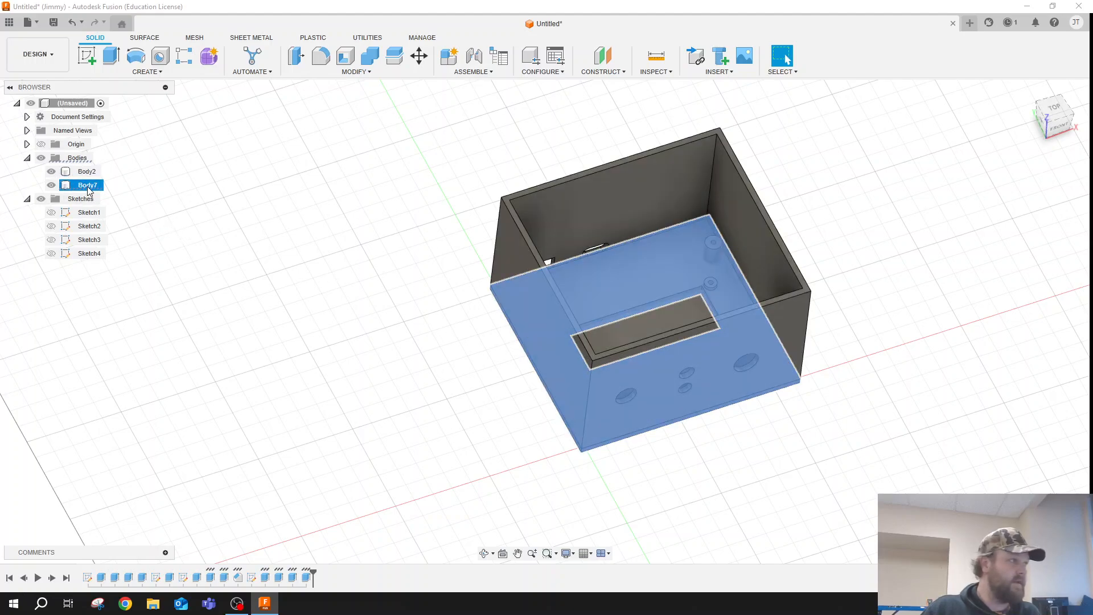
- Use Move/Copy on the lid body (Body7) to raise it 70 mm along Z and rotate it 180 degrees about Y
right_click(89, 190)
left_click(117, 196)
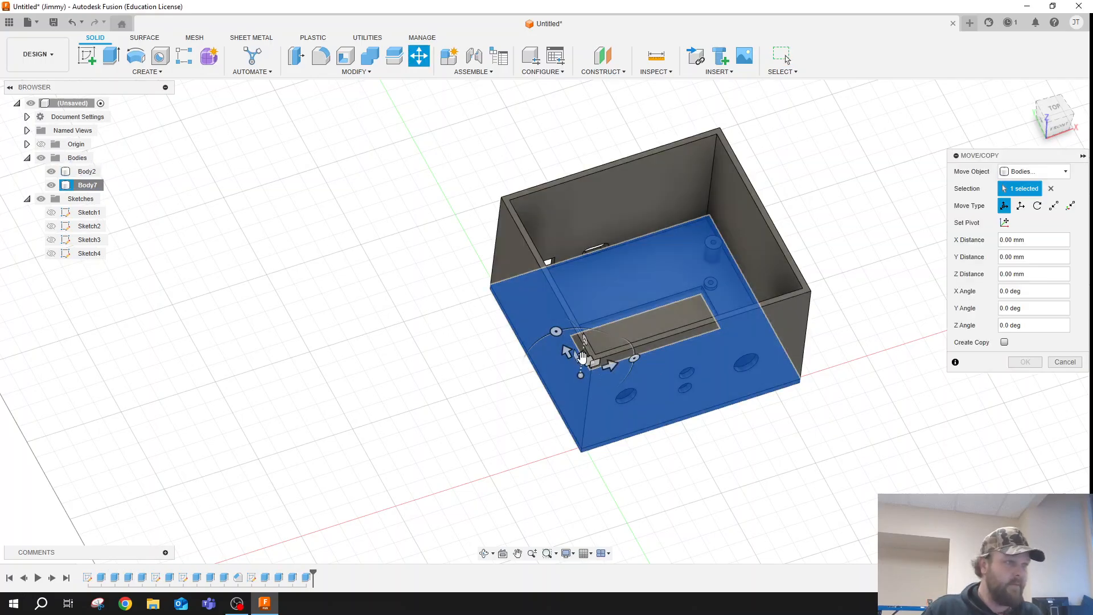
left_click_drag(581, 357, 595, 273)
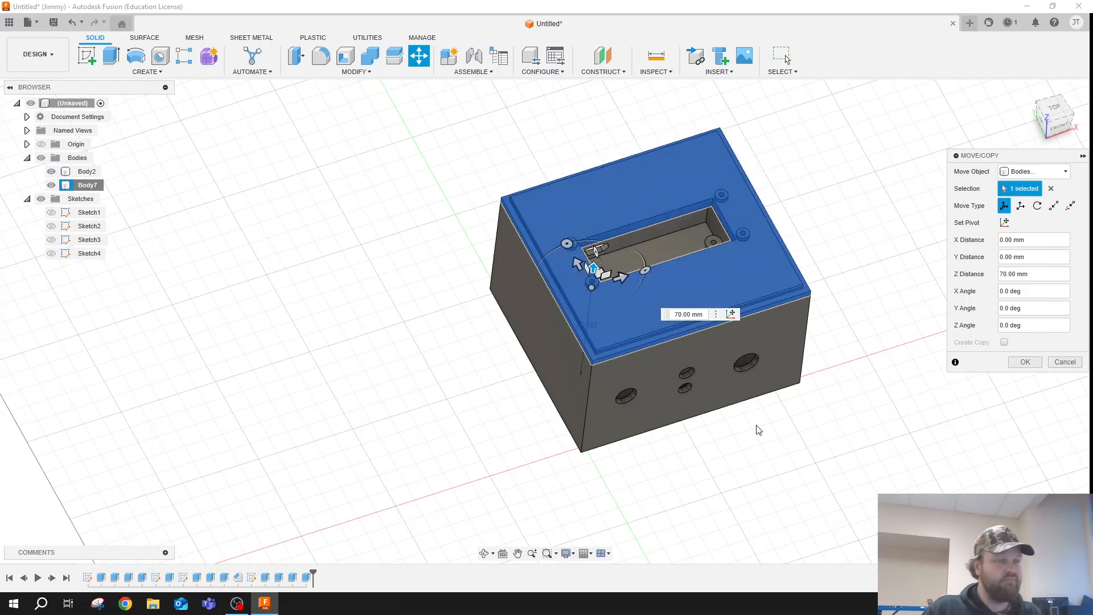
left_click(484, 553)
left_click_drag(595, 484, 613, 426)
key("Escape")
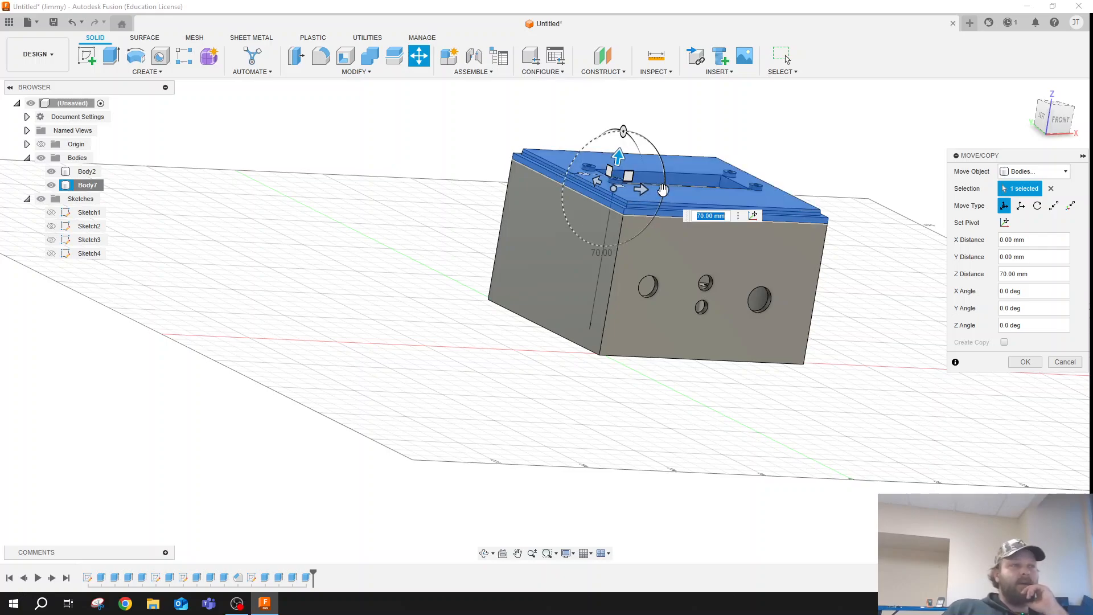
left_click_drag(664, 189, 555, 184)
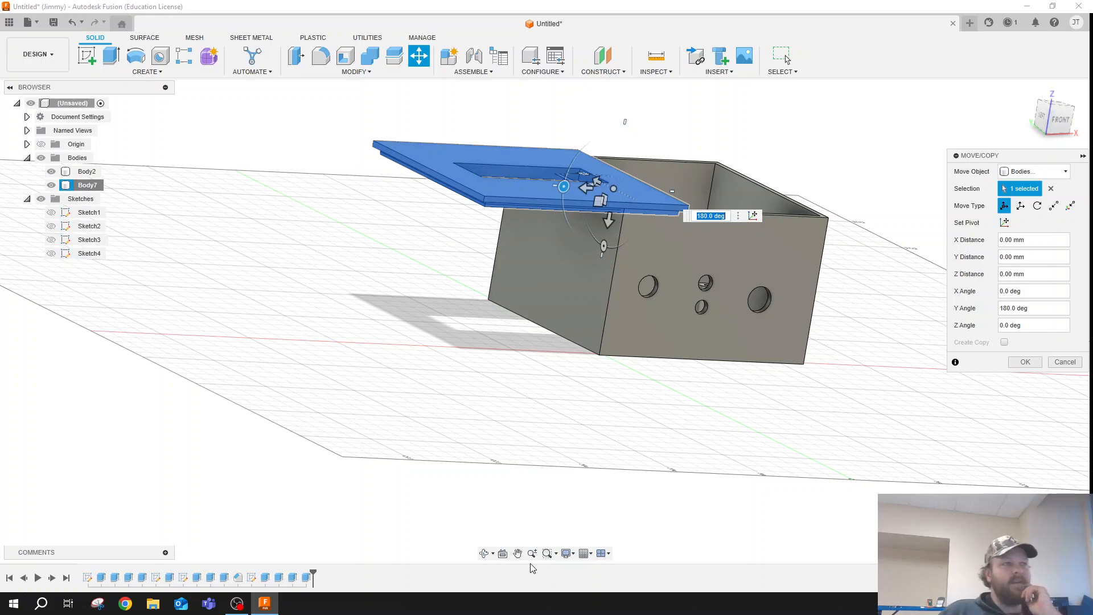
- Shift the lid -80 mm along X so it sits on the box, and confirm the move
left_click(484, 556)
mouse_move(521, 428)
left_mouse_down()
mouse_move(545, 429)
mouse_move(530, 425)
mouse_move(541, 403)
mouse_move(549, 417)
mouse_move(651, 422)
mouse_move(535, 422)
left_mouse_up()
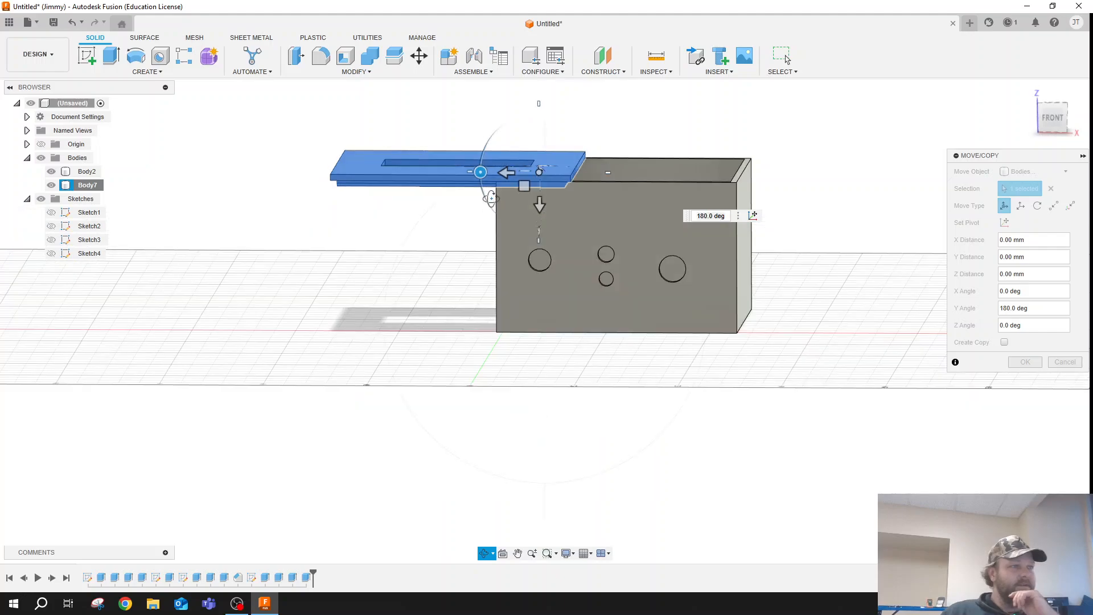
key("Escape")
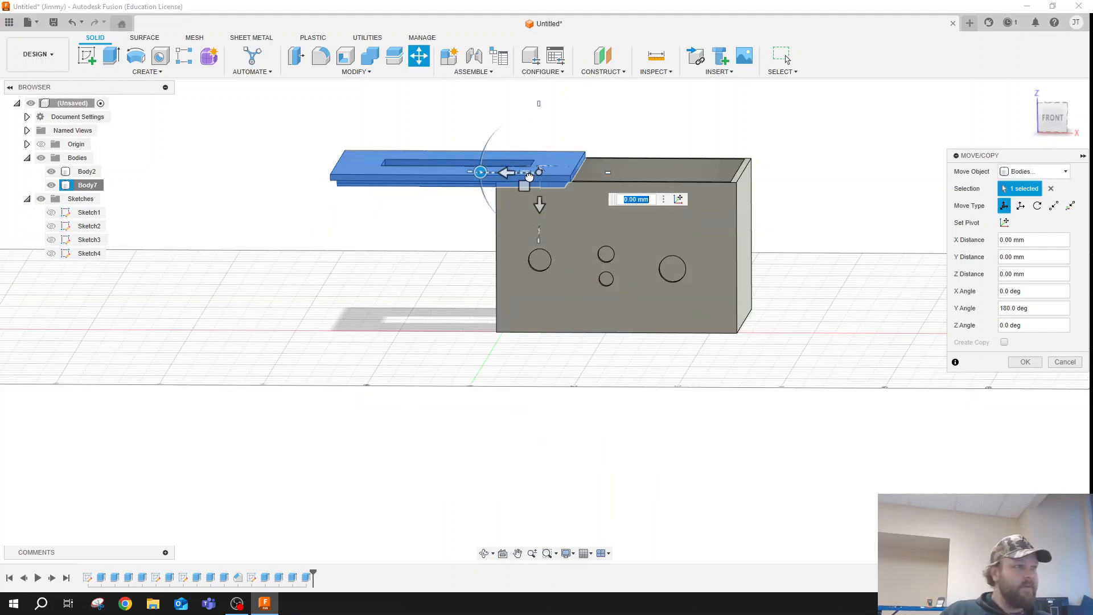
left_click_drag(529, 177, 694, 175)
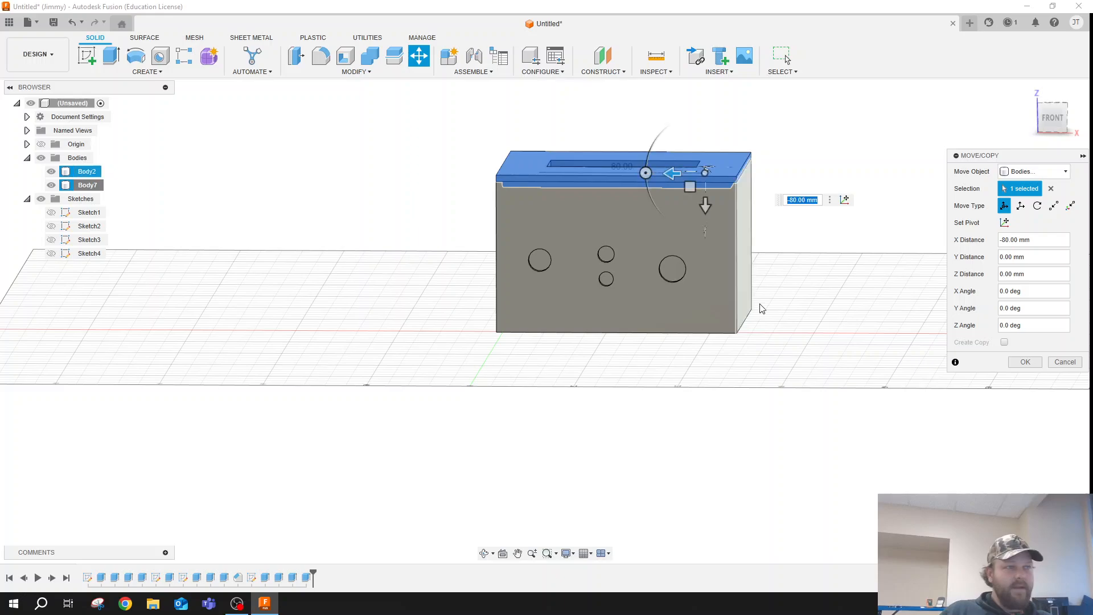
left_click(1015, 361)
left_click_drag(526, 434, 541, 352)
left_click(718, 395)
key("Escape")
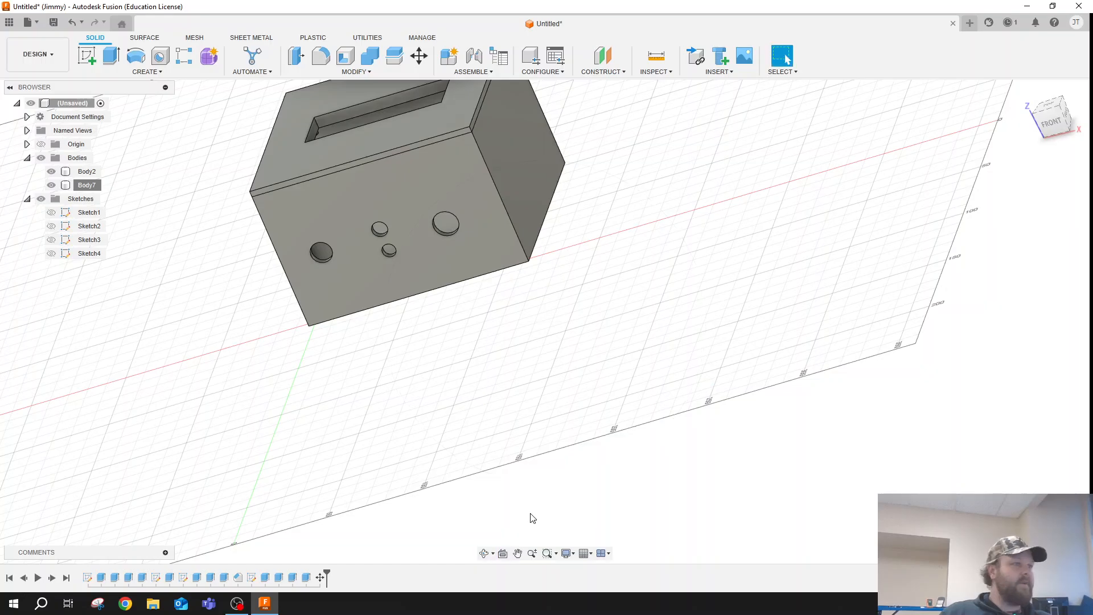
left_click(518, 553)
left_click_drag(540, 296, 664, 415)
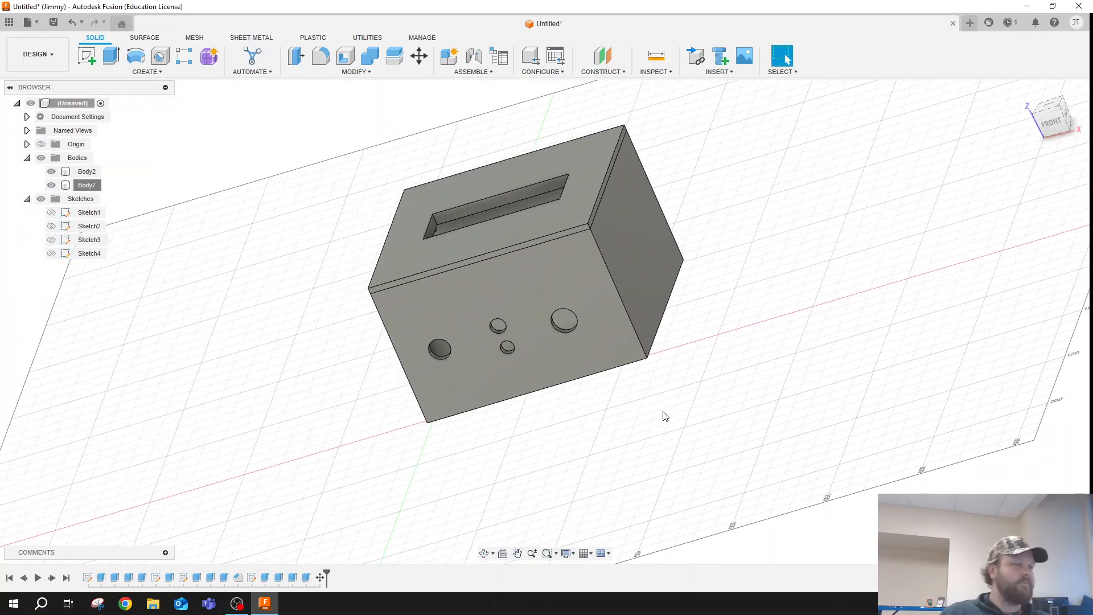
left_click(321, 57)
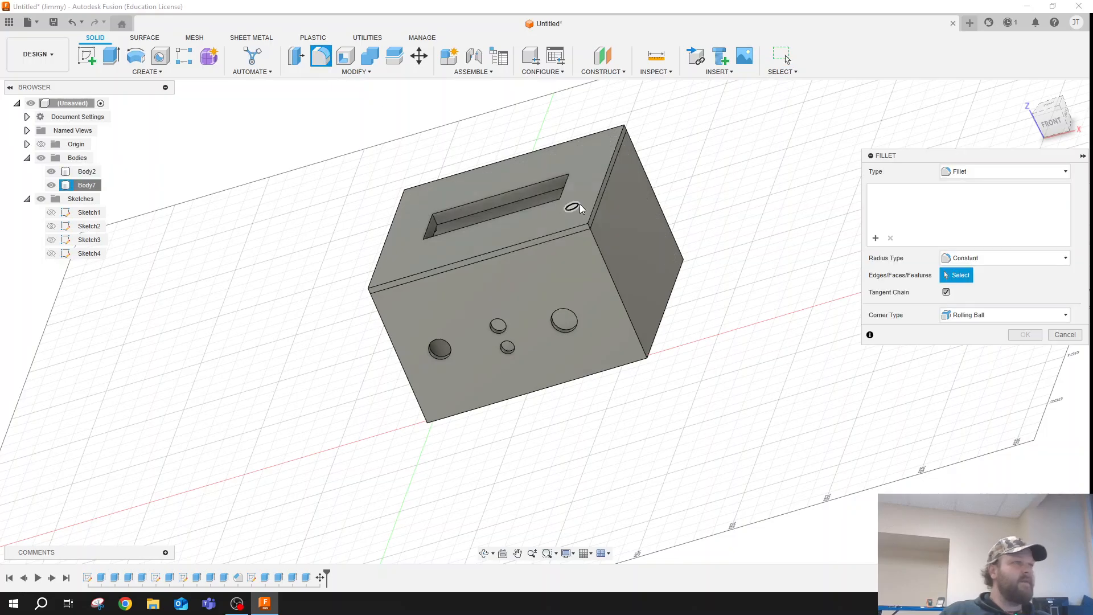
left_click(594, 212)
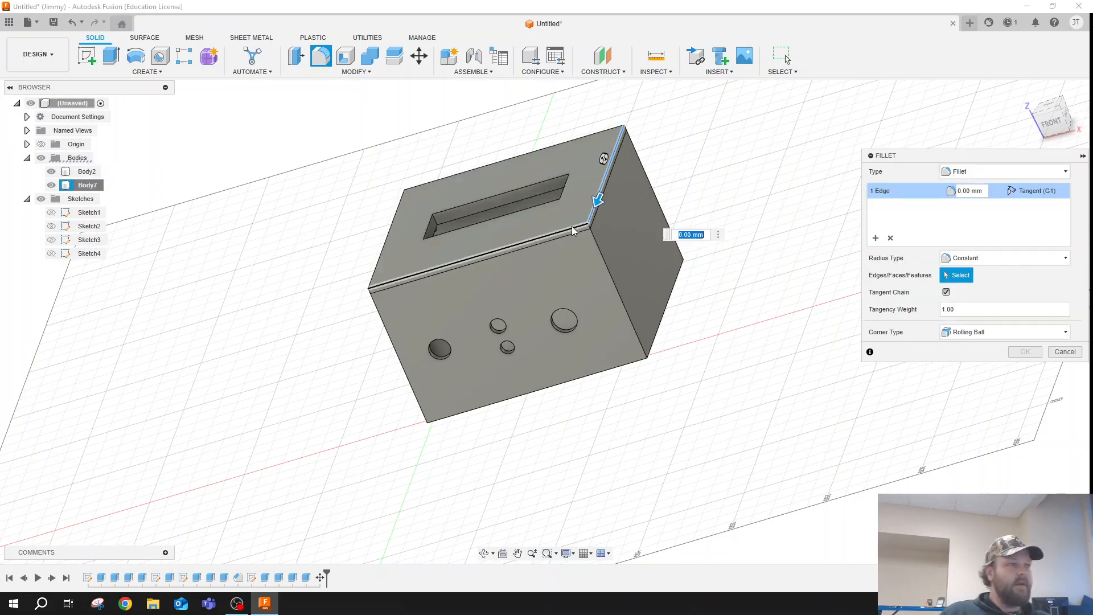
left_click(580, 229)
scroll(586, 229, "up", 5)
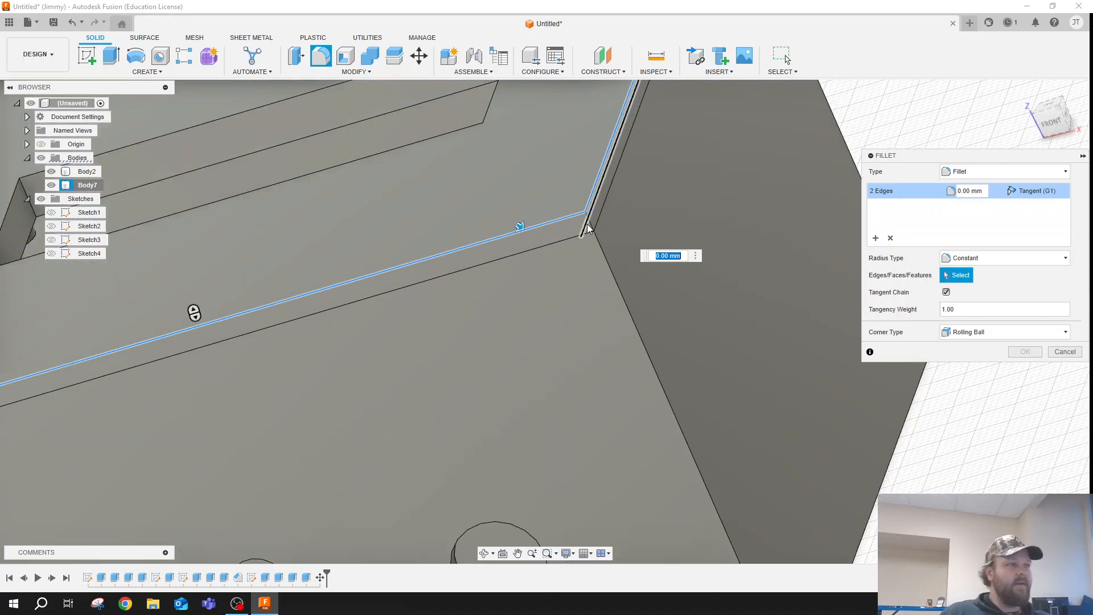
left_click(591, 222)
left_click(601, 249)
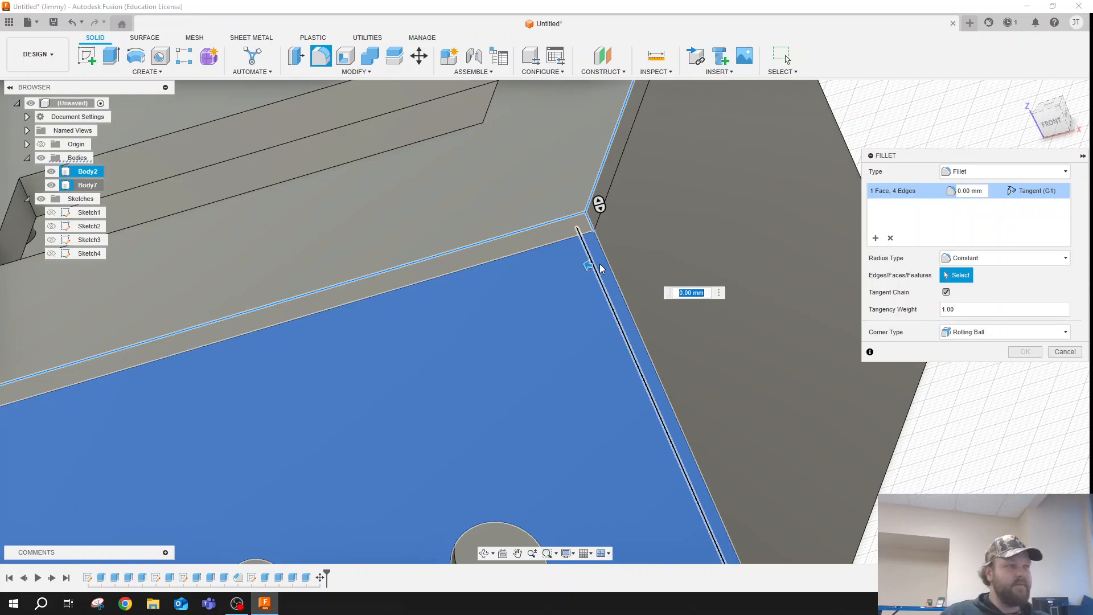
key("Escape")
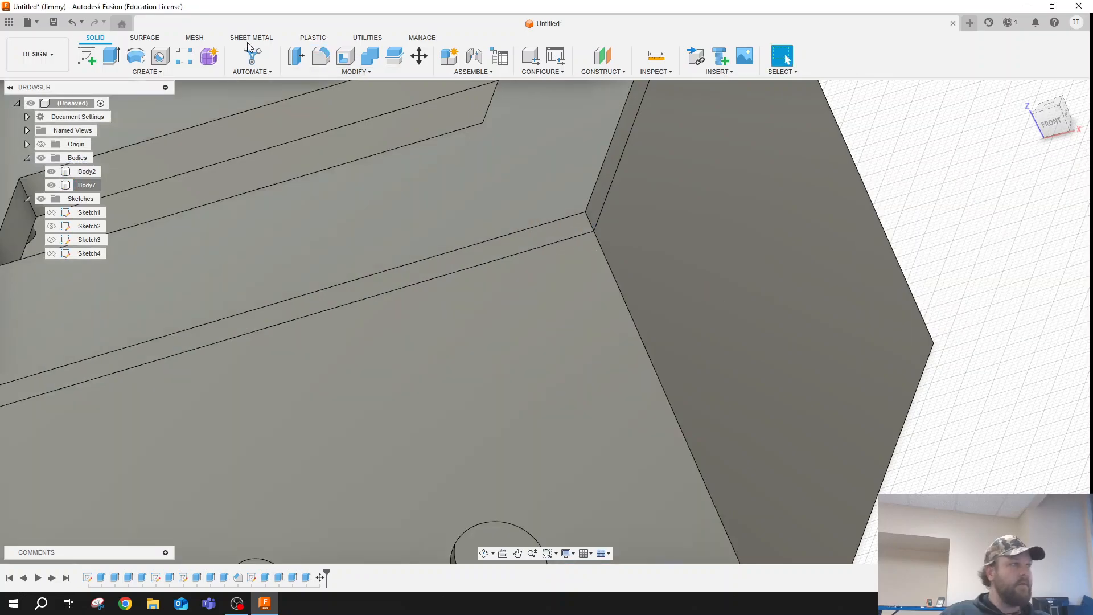
- Start a Fillet and select the lid's two top edges, its short corner edge and the box's vertical edge meeting at the front-right corner
left_click(316, 61)
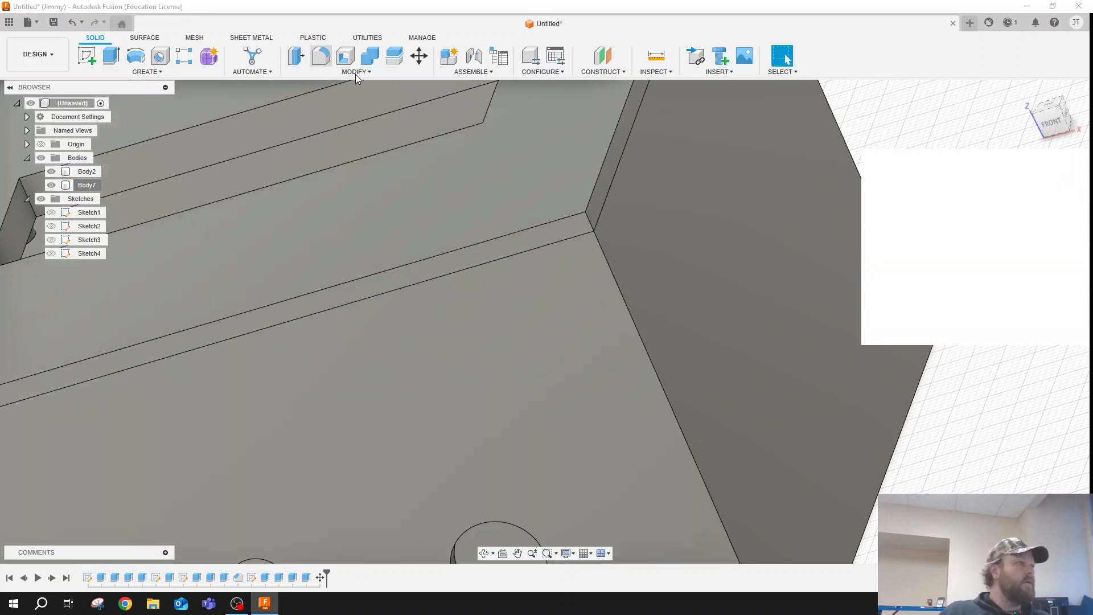
left_click(586, 208)
left_click(589, 220)
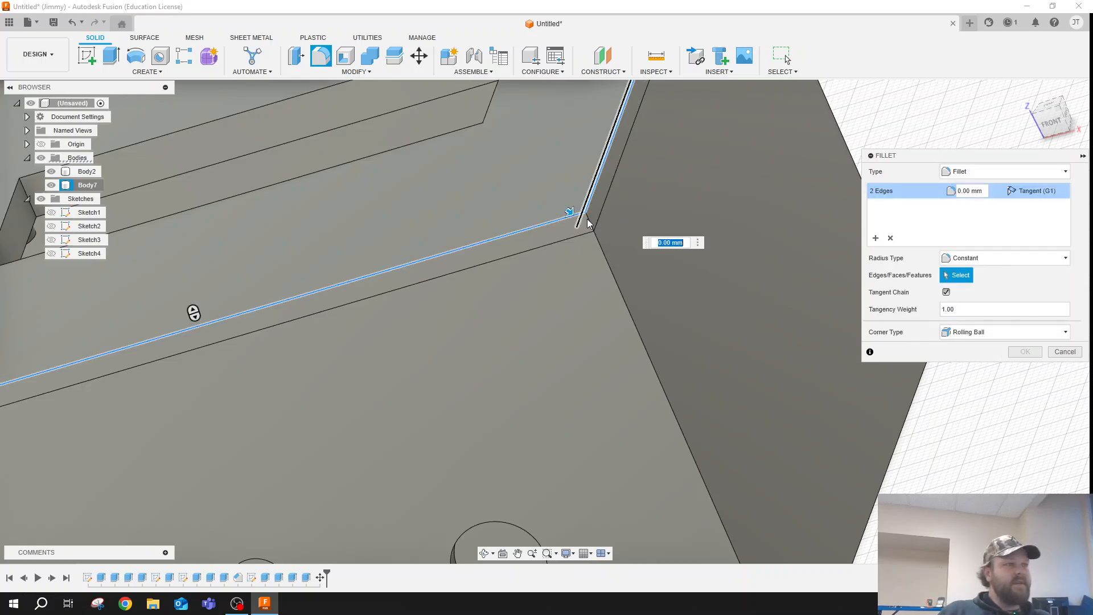
left_click(592, 225)
scroll(769, 162, "down", 3)
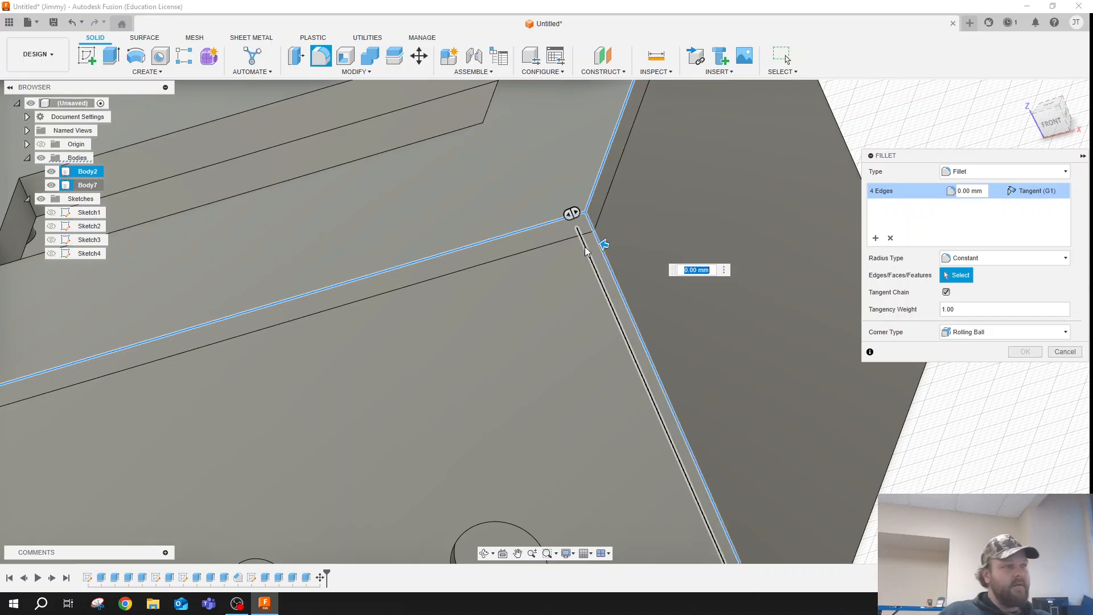
- Add the right and front bottom edges, the front-left corner edges and the lid's left and back top edges to the fillet
left_click(809, 455)
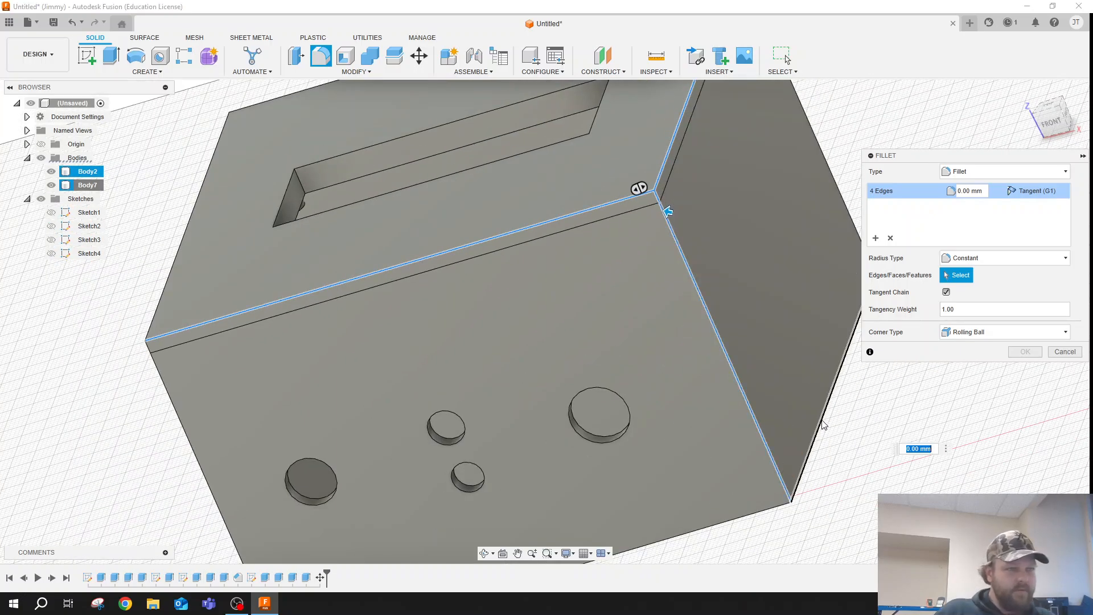
left_click(783, 511)
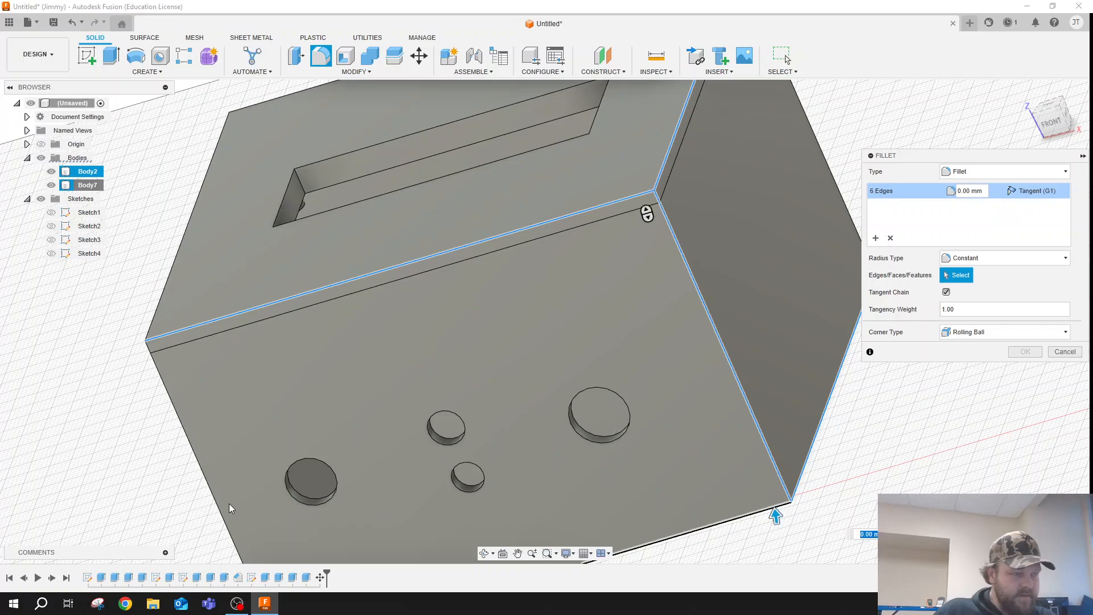
left_click(190, 454)
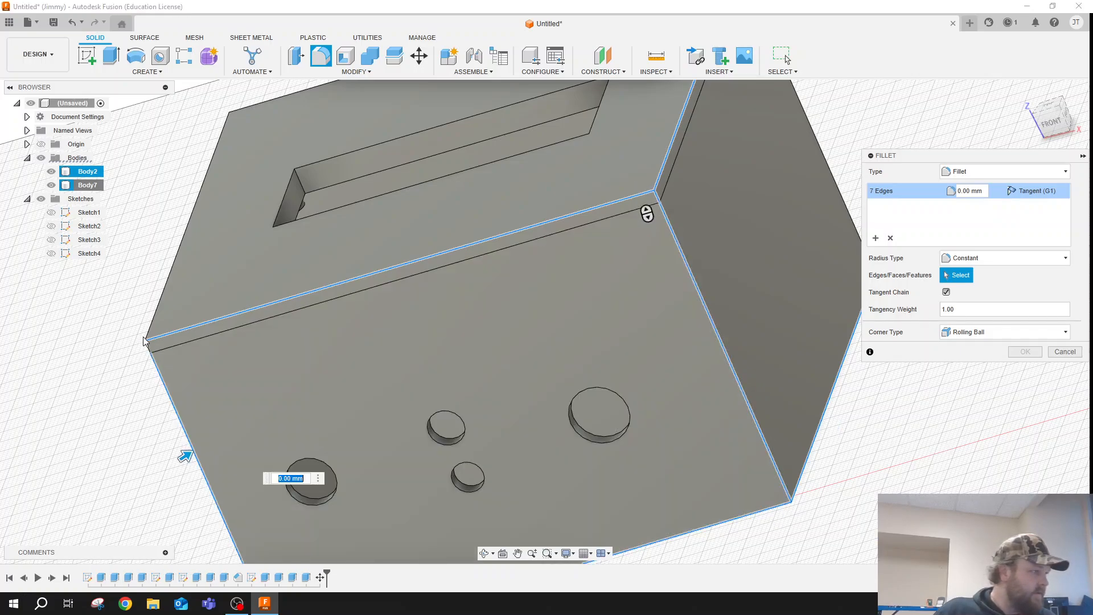
left_click(147, 348)
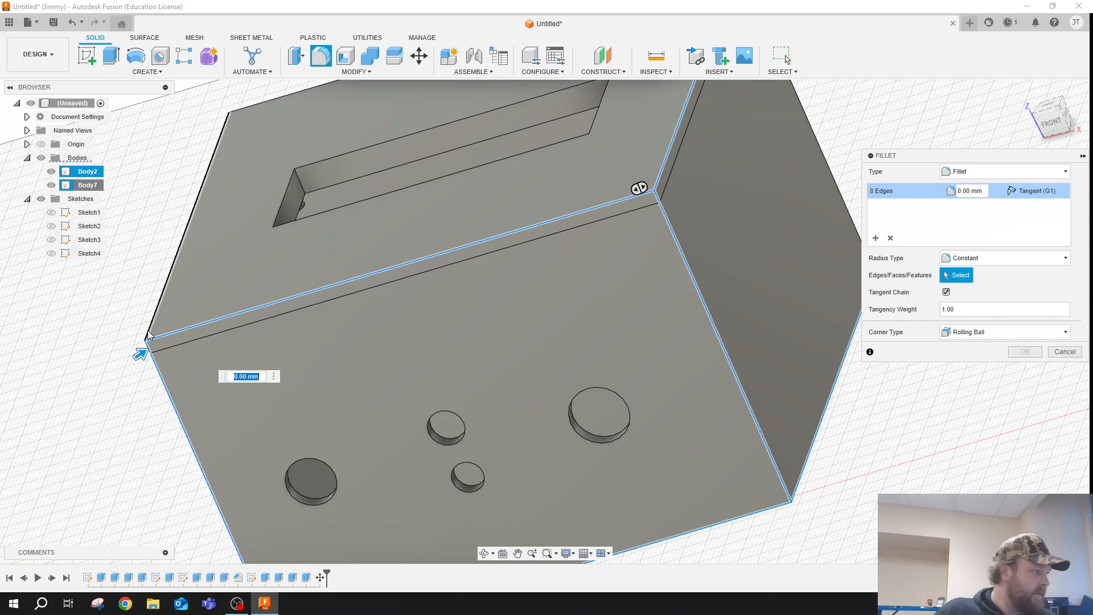
left_click(148, 332)
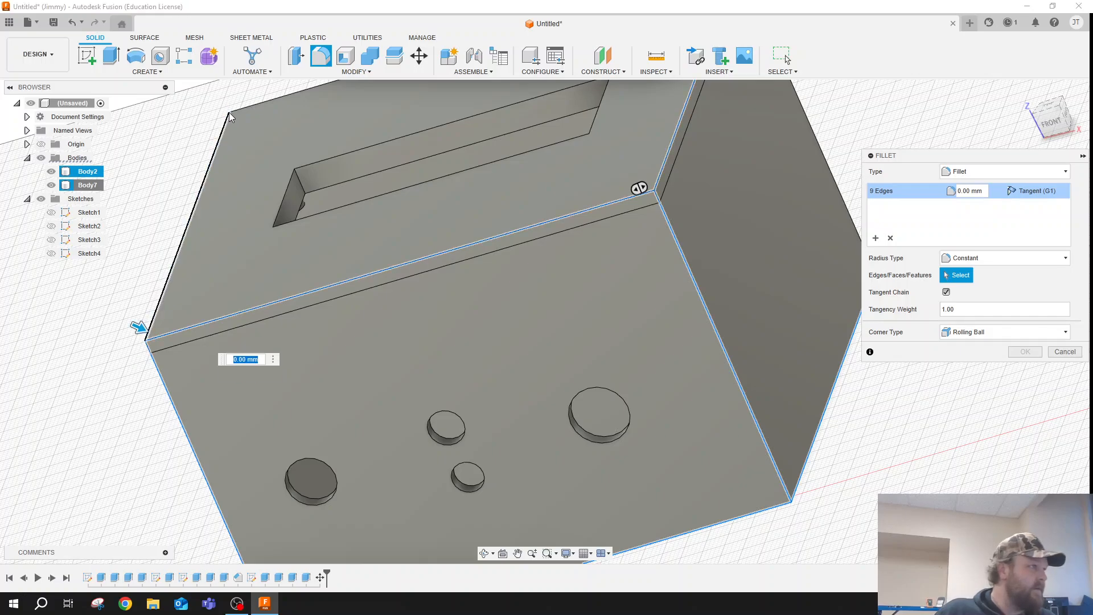
left_click(255, 104)
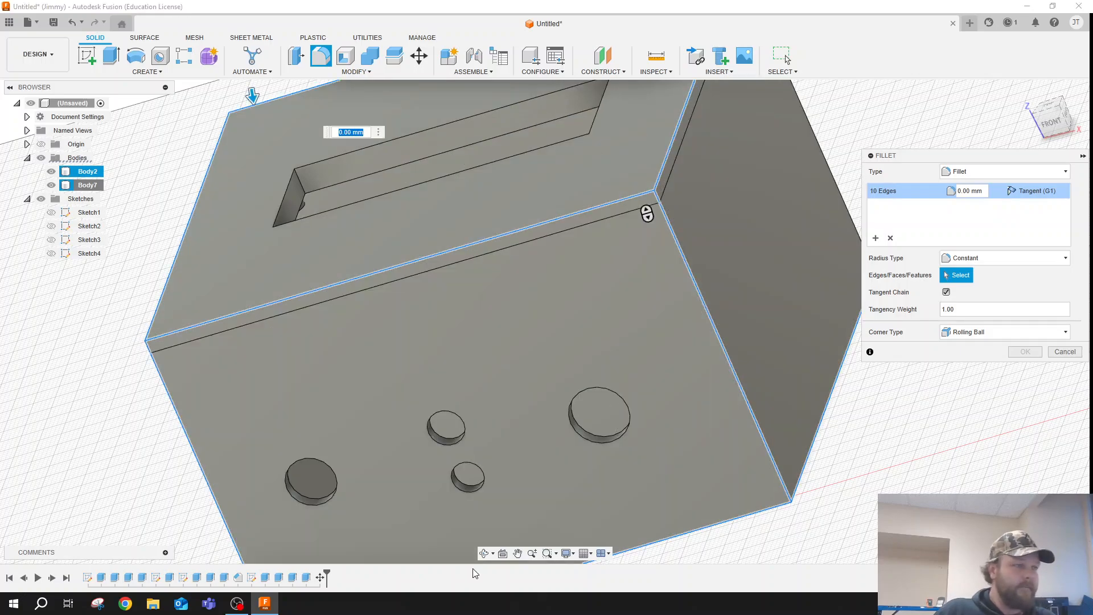
- Add the back wall's bottom edge and both rear vertical corner edges of the box and lid to the fillet selection
left_click(486, 555)
left_click_drag(679, 238, 600, 305)
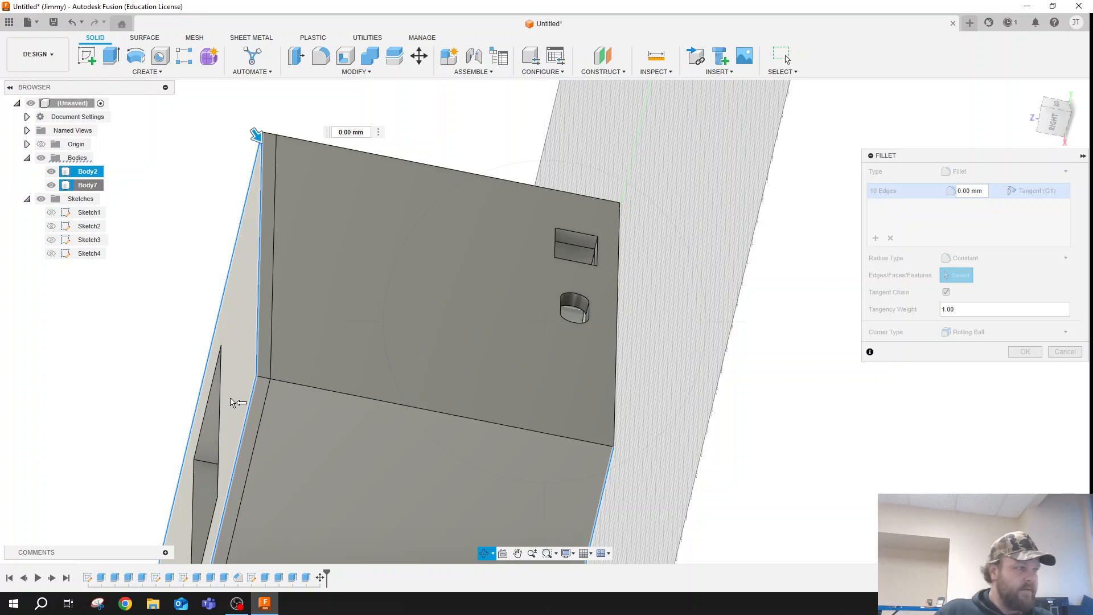
key("Escape")
left_click(266, 378)
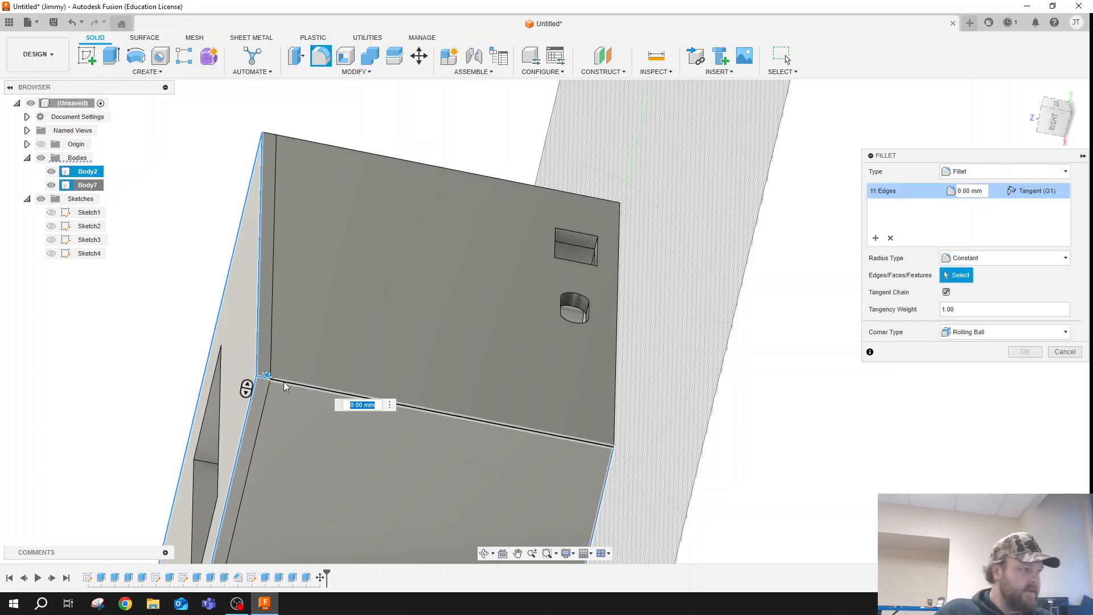
left_click(615, 363)
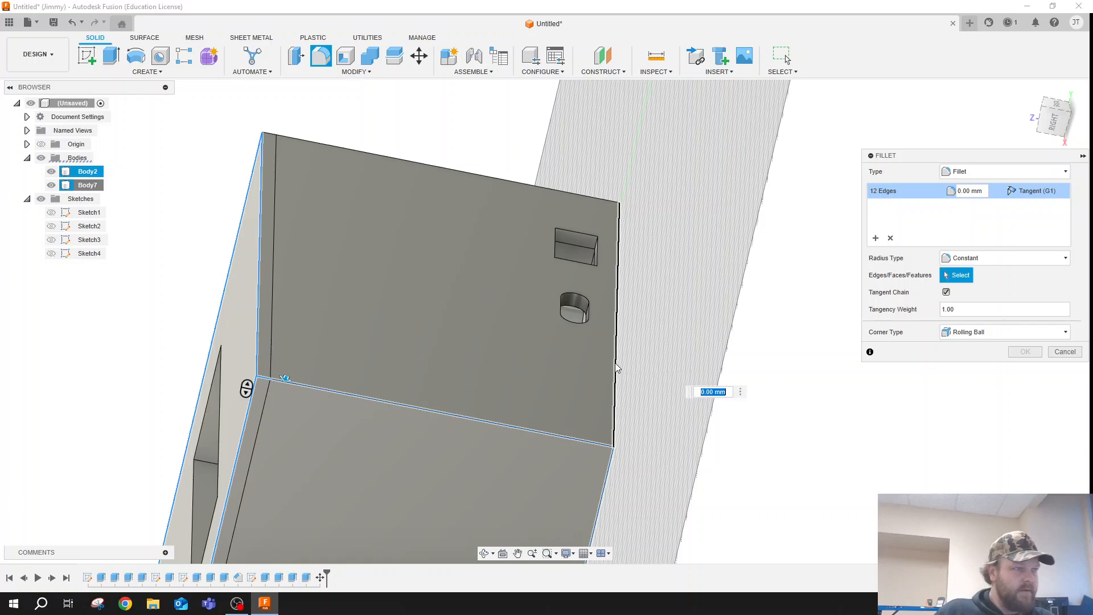
left_click(498, 181)
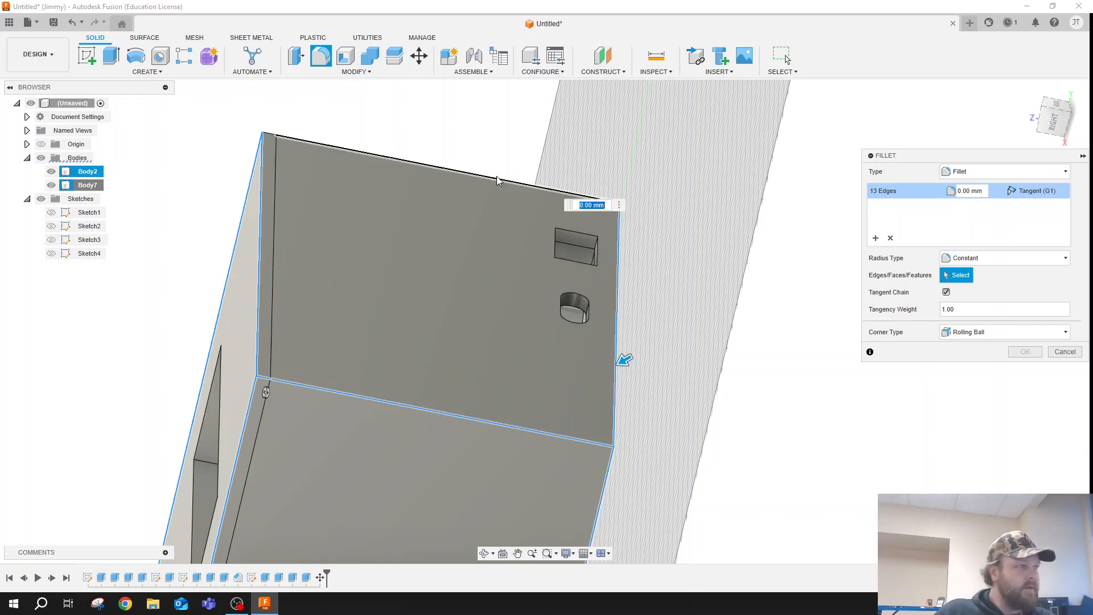
left_click(267, 251)
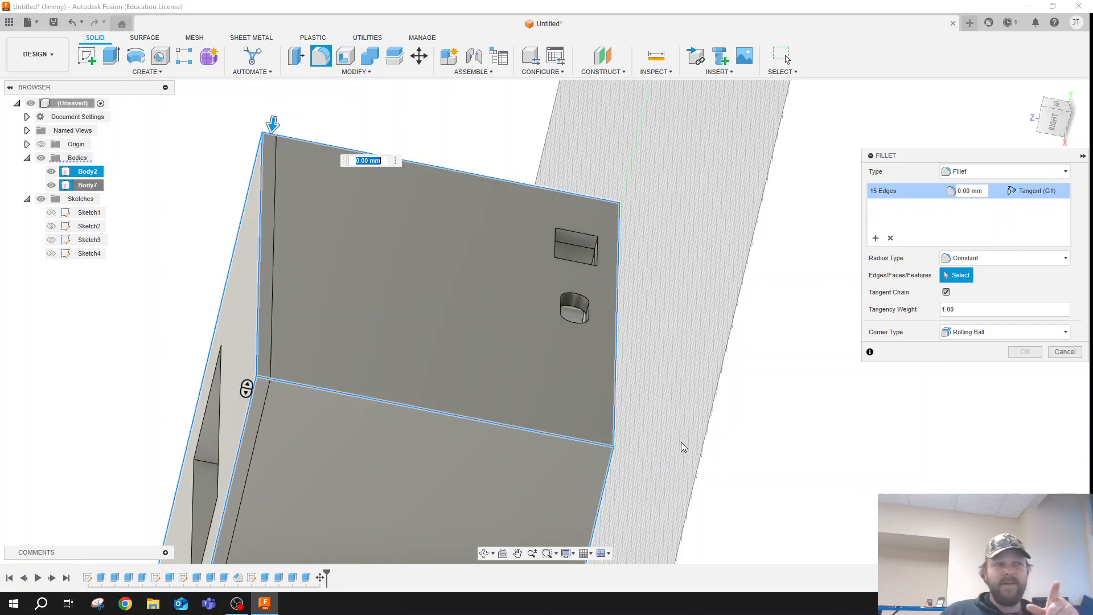
- Add the bottom edge of the left side wall to the fillet selection
scroll(666, 399, "down", 1)
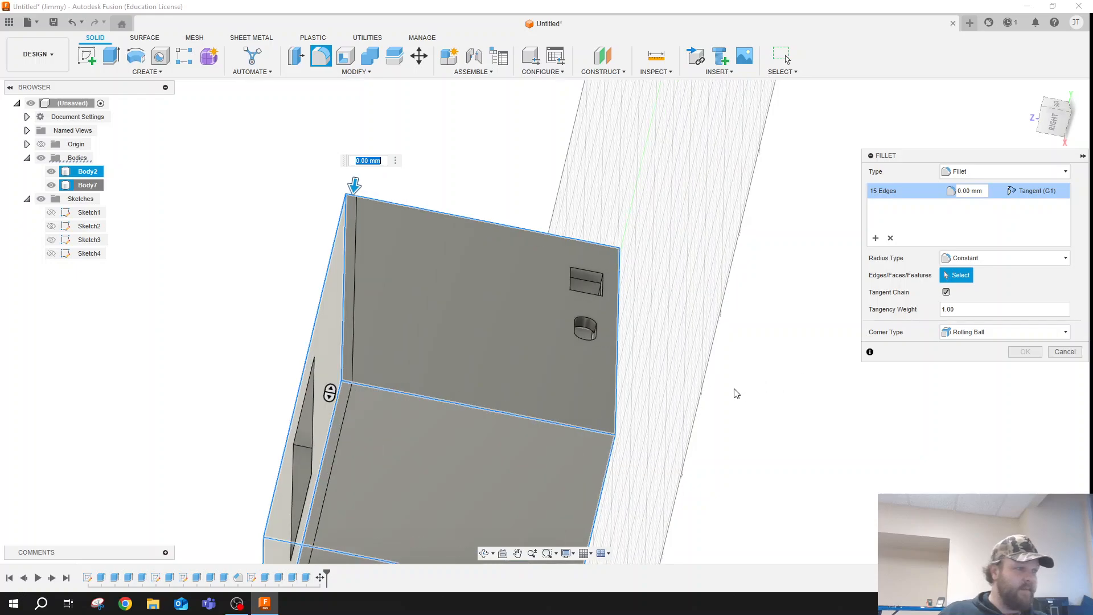
scroll(697, 353, "up", 2)
scroll(573, 299, "down", 1)
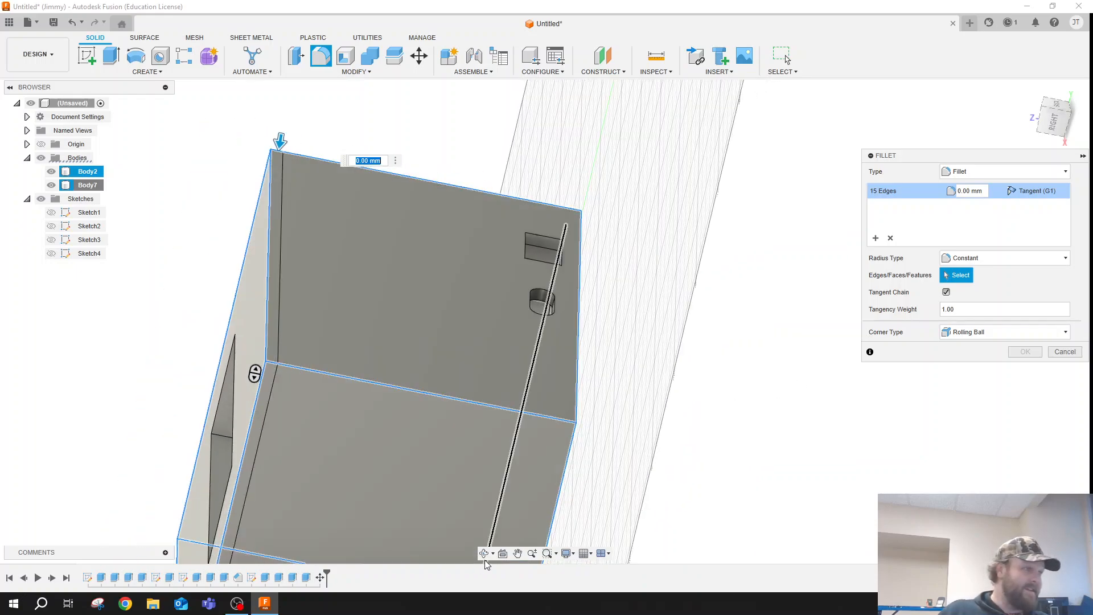
left_click(484, 553)
left_click_drag(465, 434, 566, 333)
key("Escape")
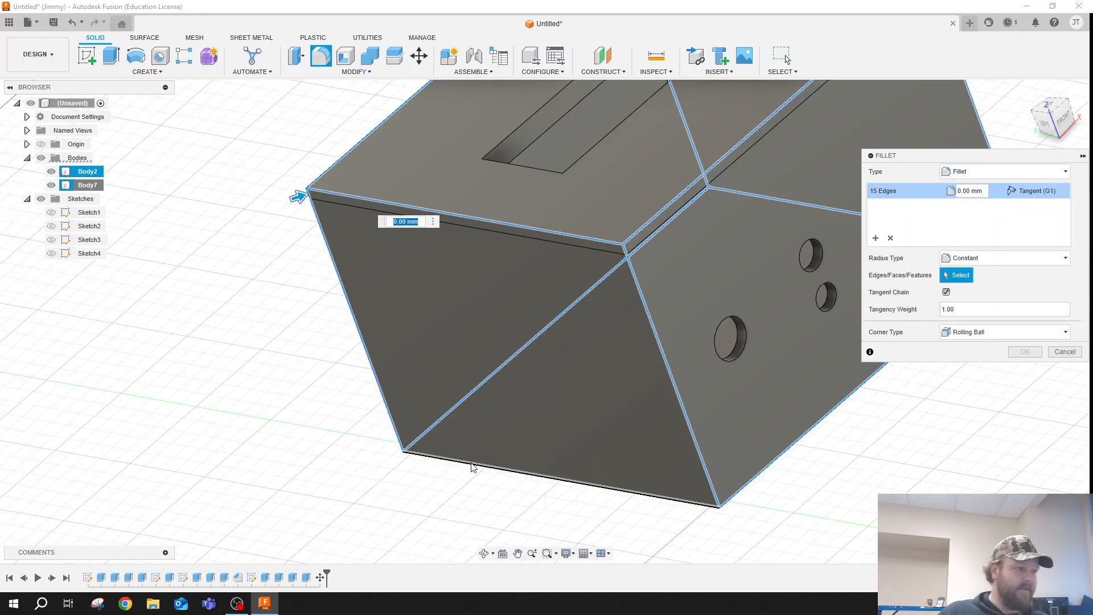
left_click(490, 470)
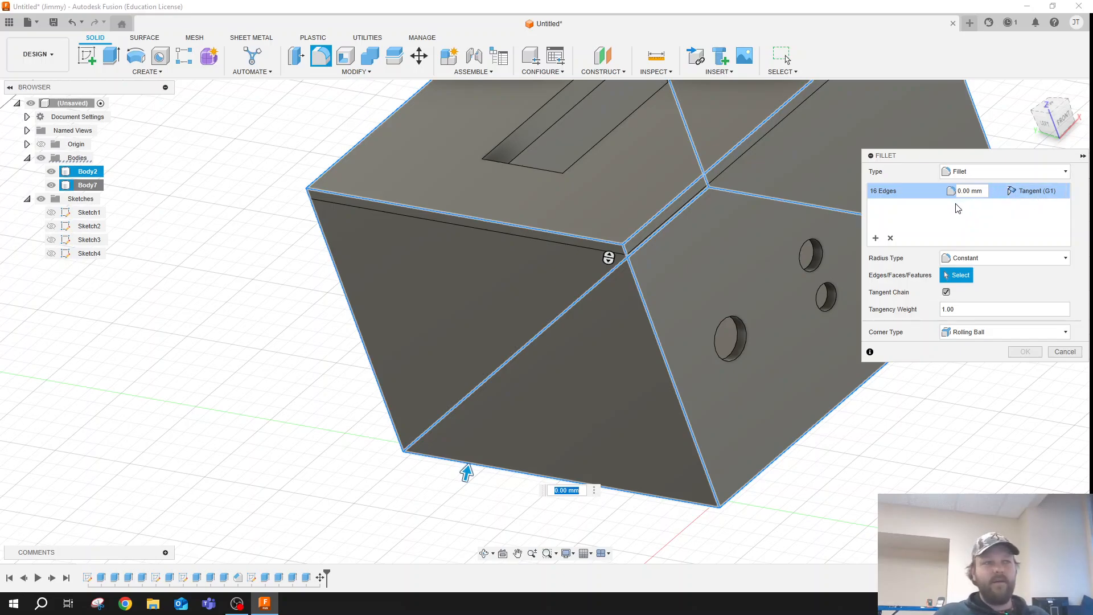
- Set the constant fillet radius to 1 mm and apply it to the selected outer edges
left_click(980, 261)
left_click(971, 271)
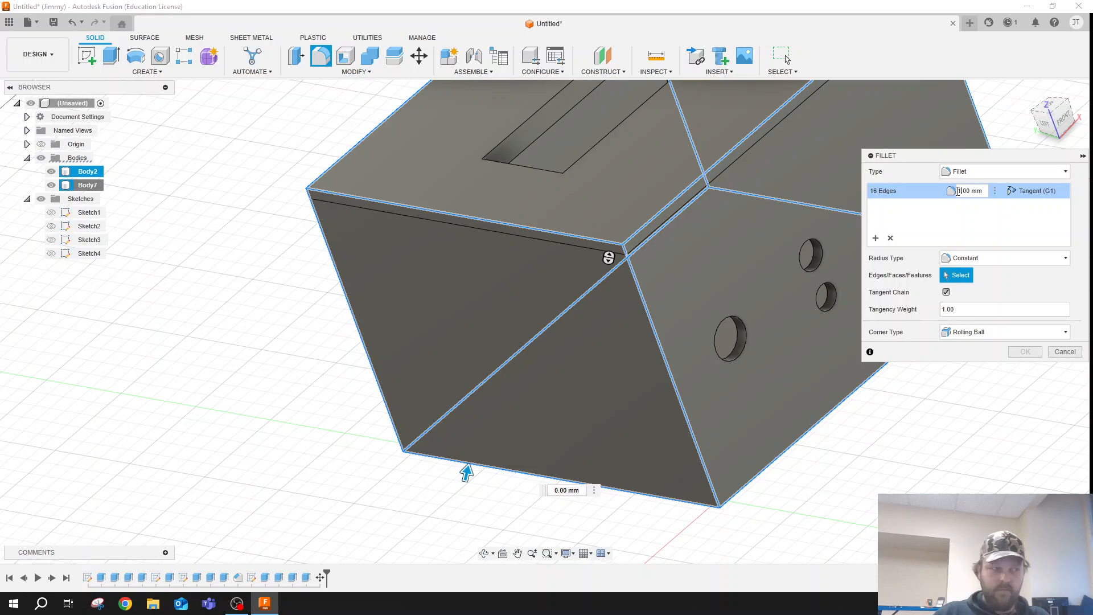
type("1")
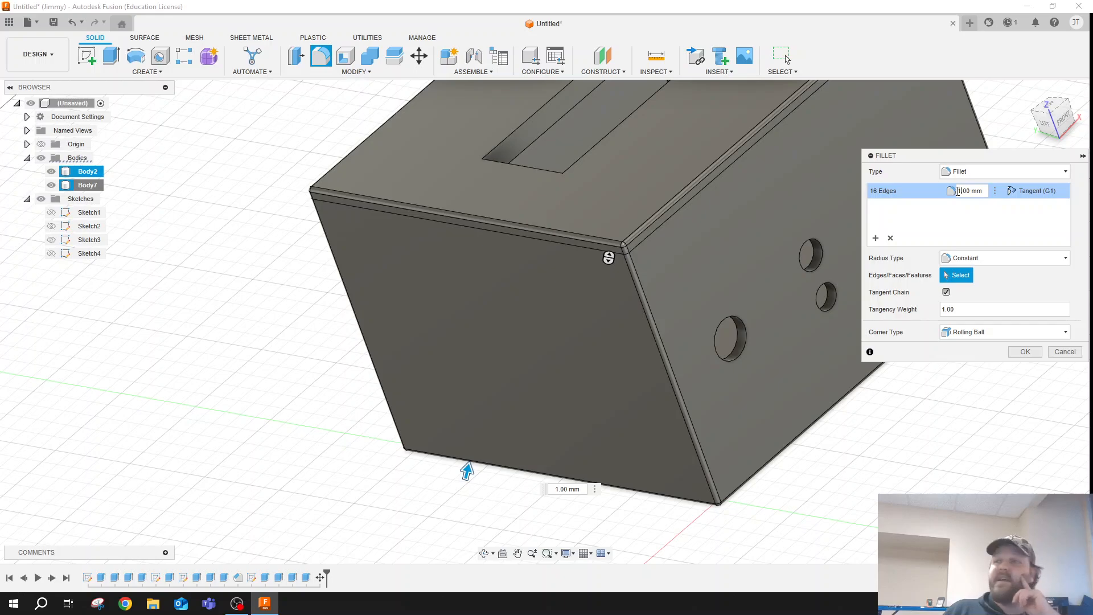
key("Return")
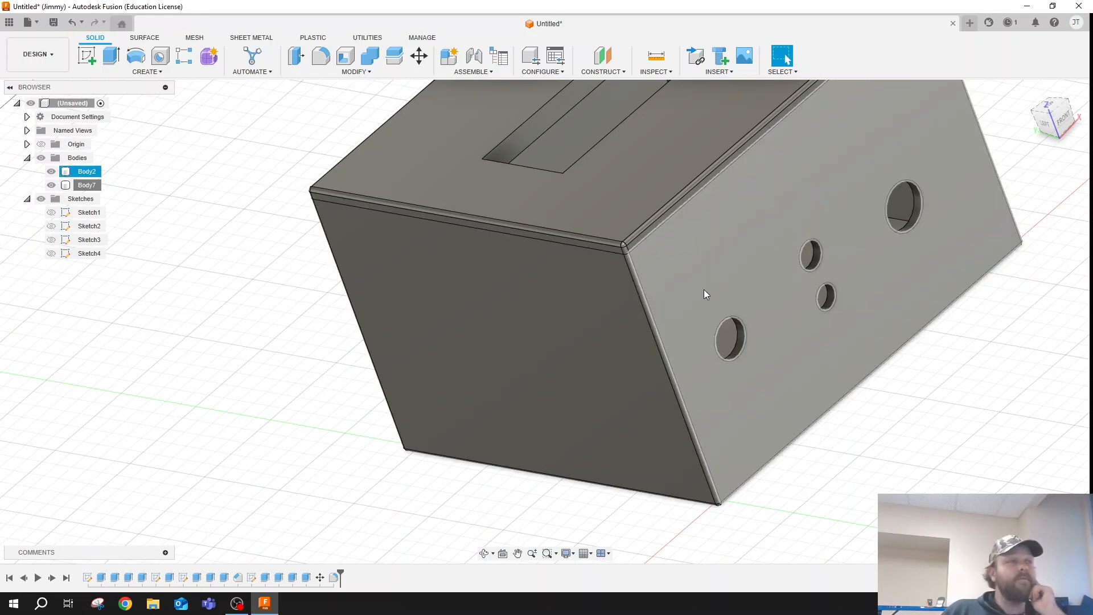
- Hide the lid (Body7) and export the box body (Body2) for 3D printing as binary STL in millimetres
scroll(319, 378, "down", 5)
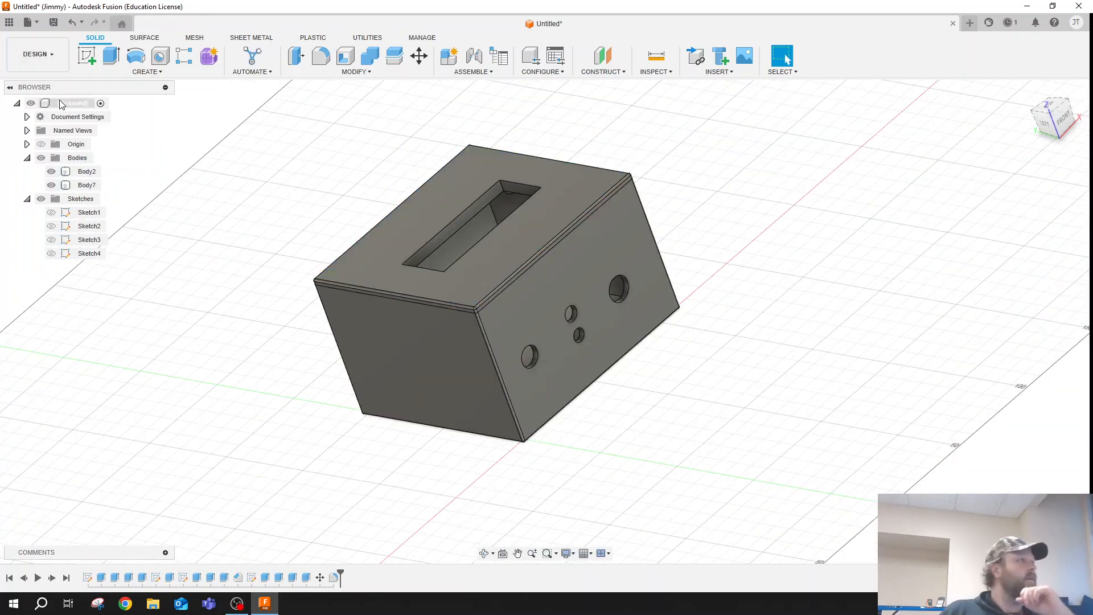
left_click(51, 185)
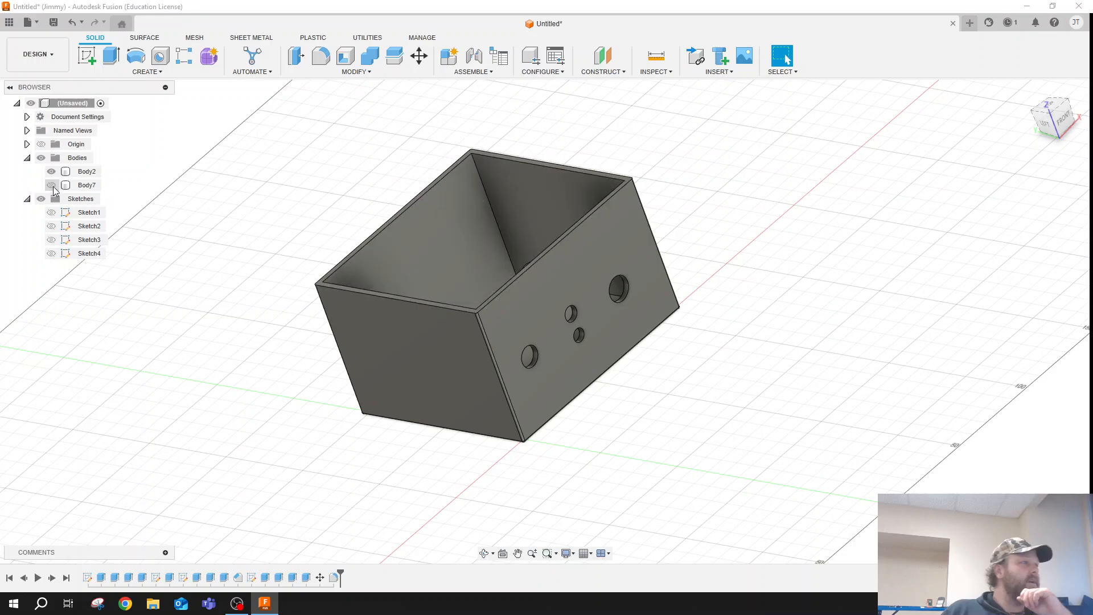
left_click(60, 56)
left_click(28, 22)
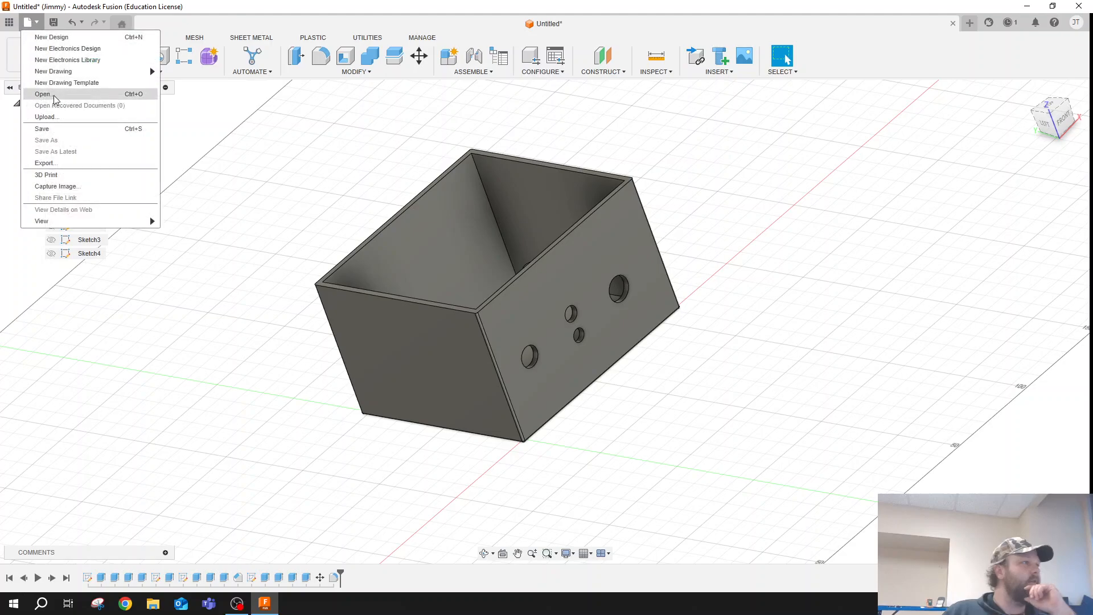
left_click(76, 174)
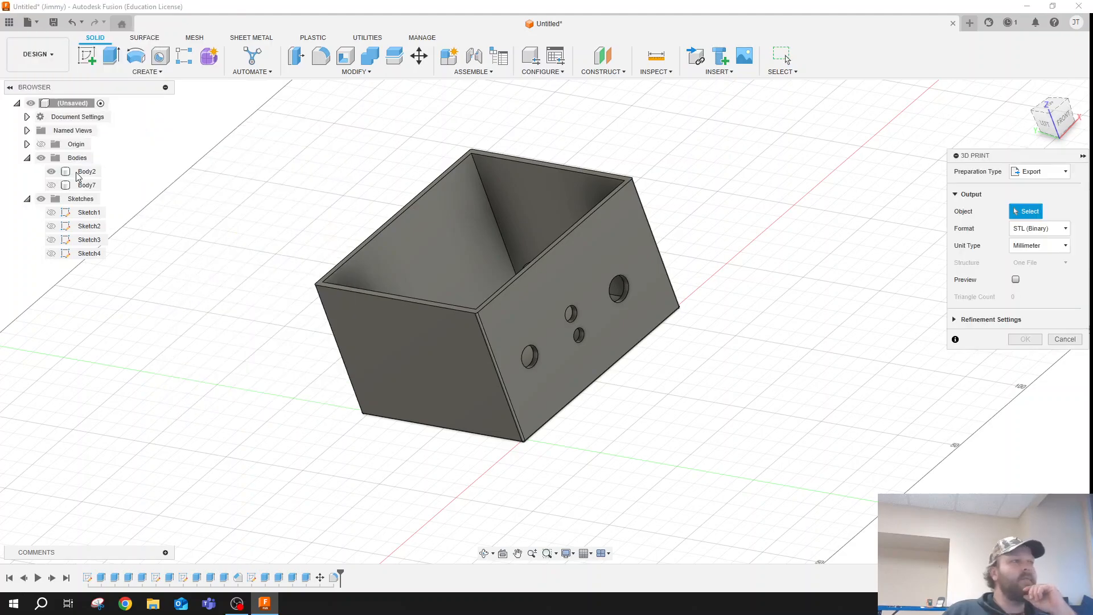
left_click(79, 172)
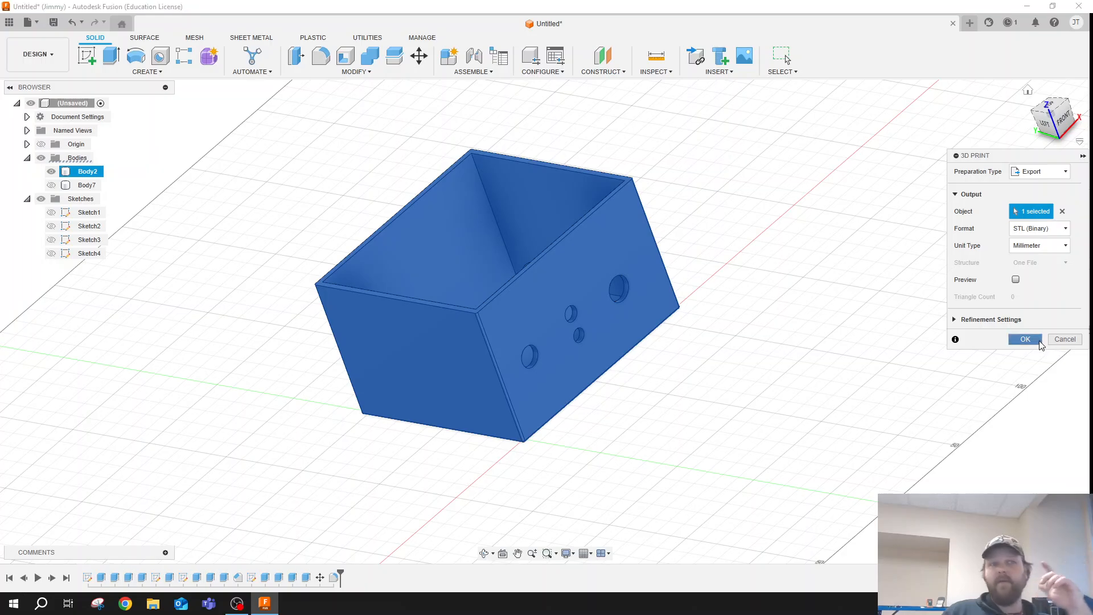
left_click(1025, 338)
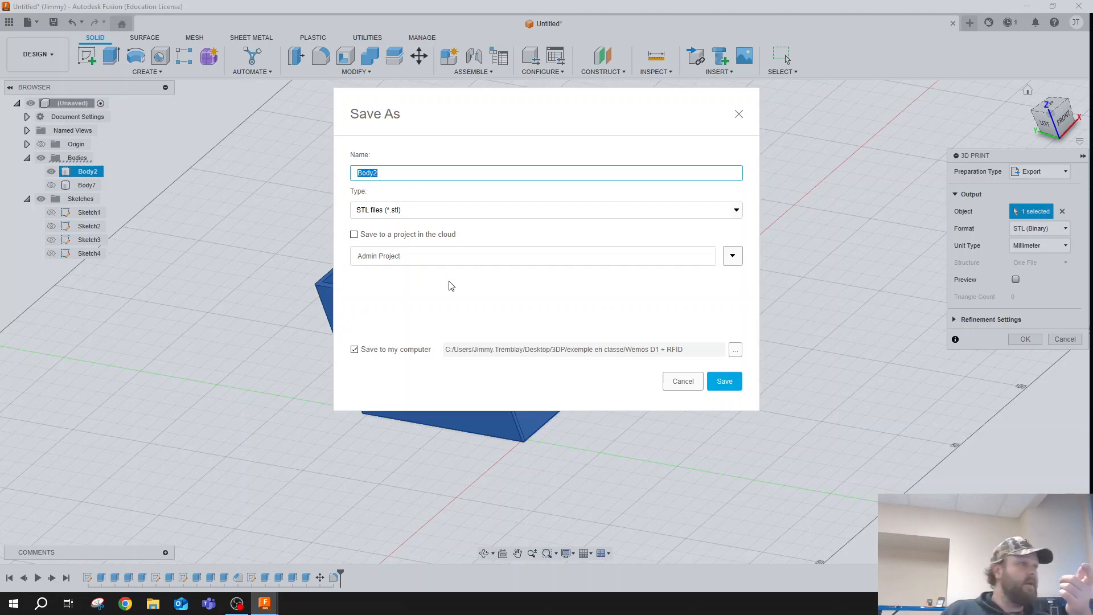
- Choose the 3D-Session-Video folder inside 24-25 as the local save location for the STL file
left_click(735, 350)
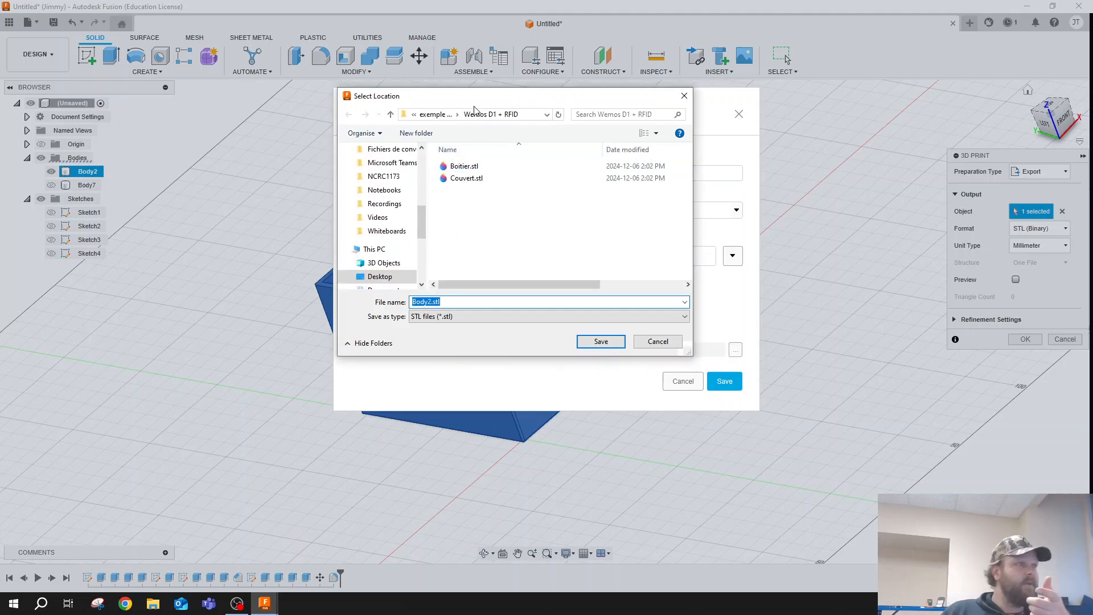
left_click(438, 114)
left_click(431, 115)
scroll(388, 240, "down", 5)
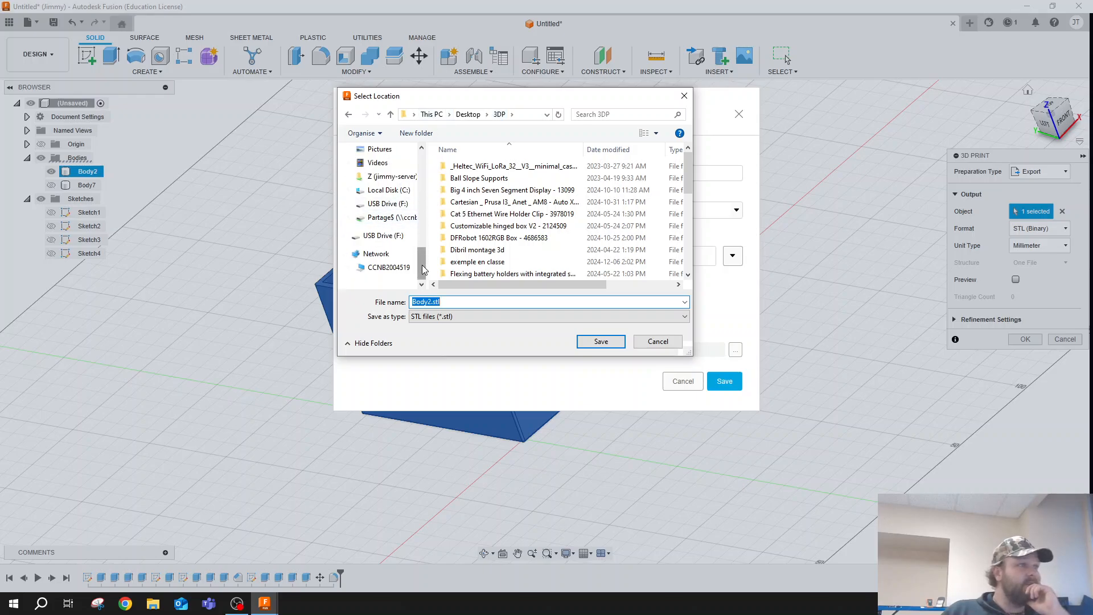
scroll(400, 200, "up", 5)
left_click(400, 199)
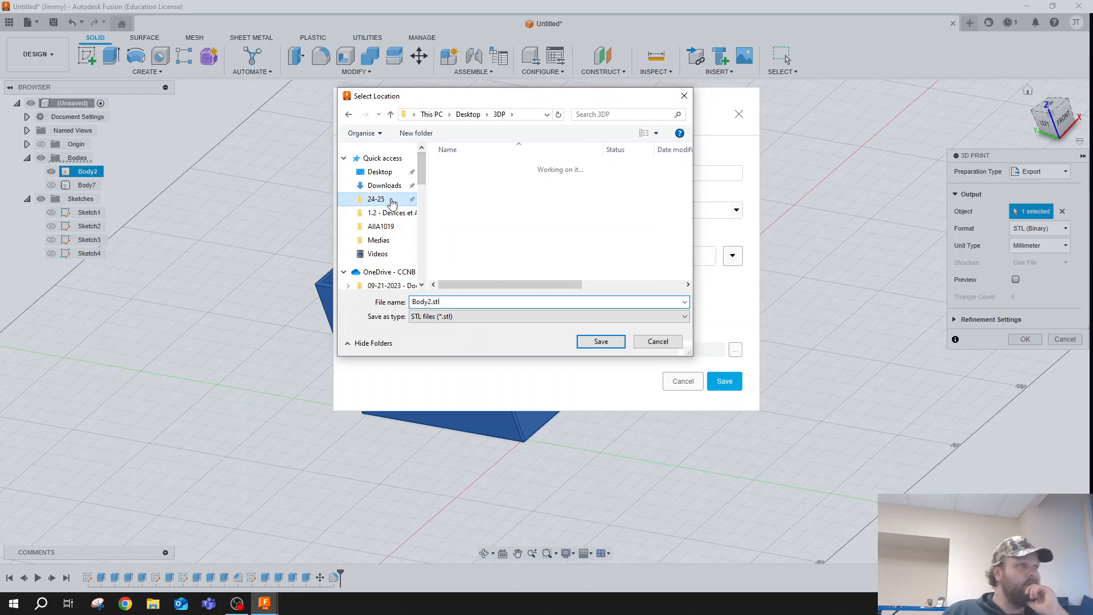
double_click(467, 179)
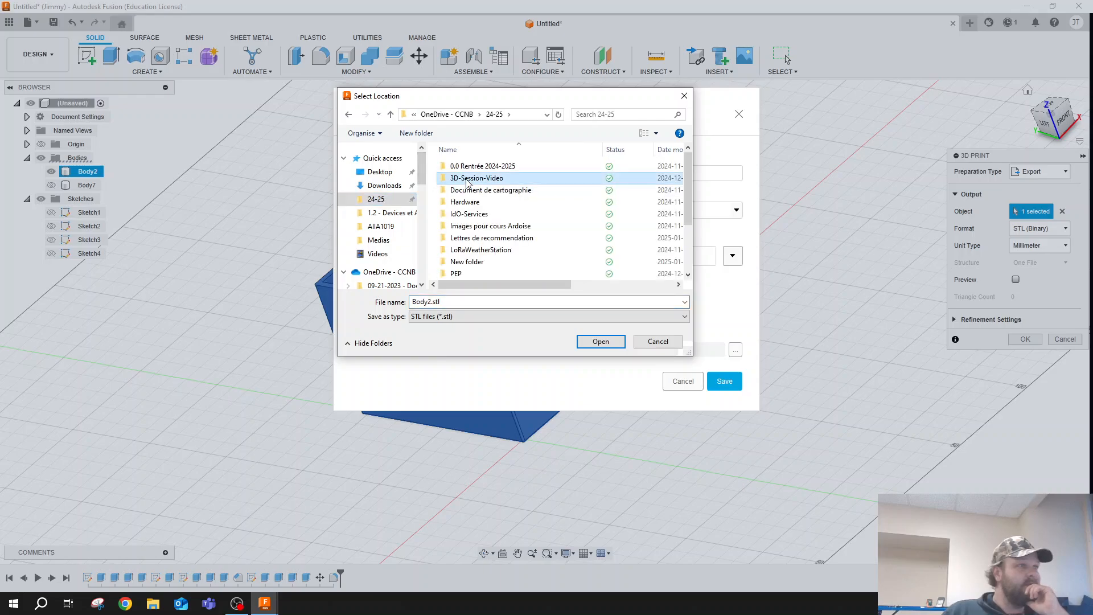
left_click(457, 303)
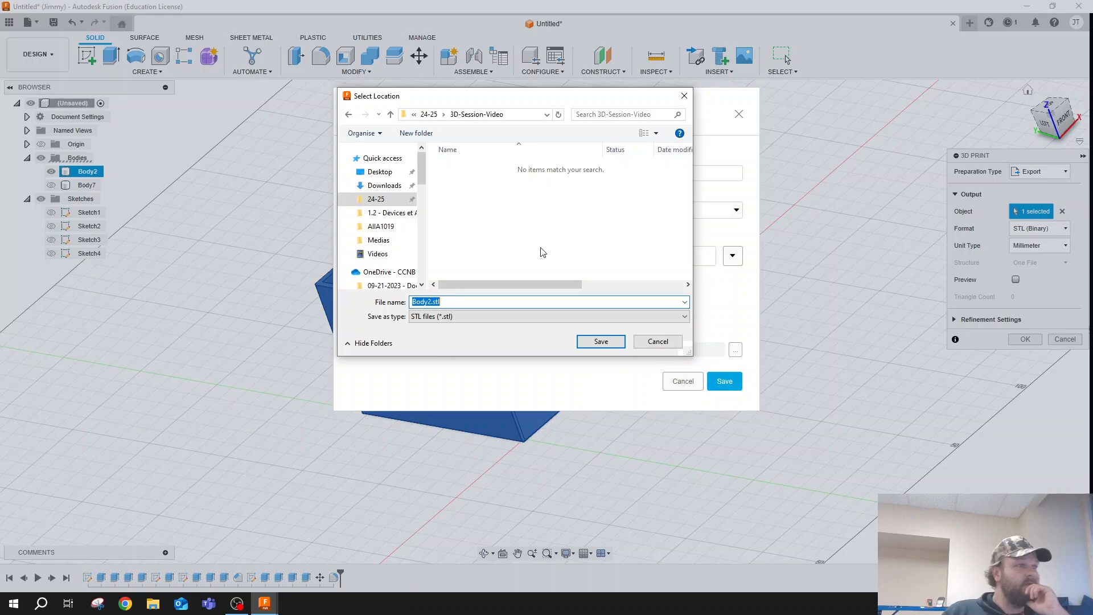
- Create a folder named Boite-Aquacultre inside 3D-Session-Video and open it as the save location
left_click(426, 134)
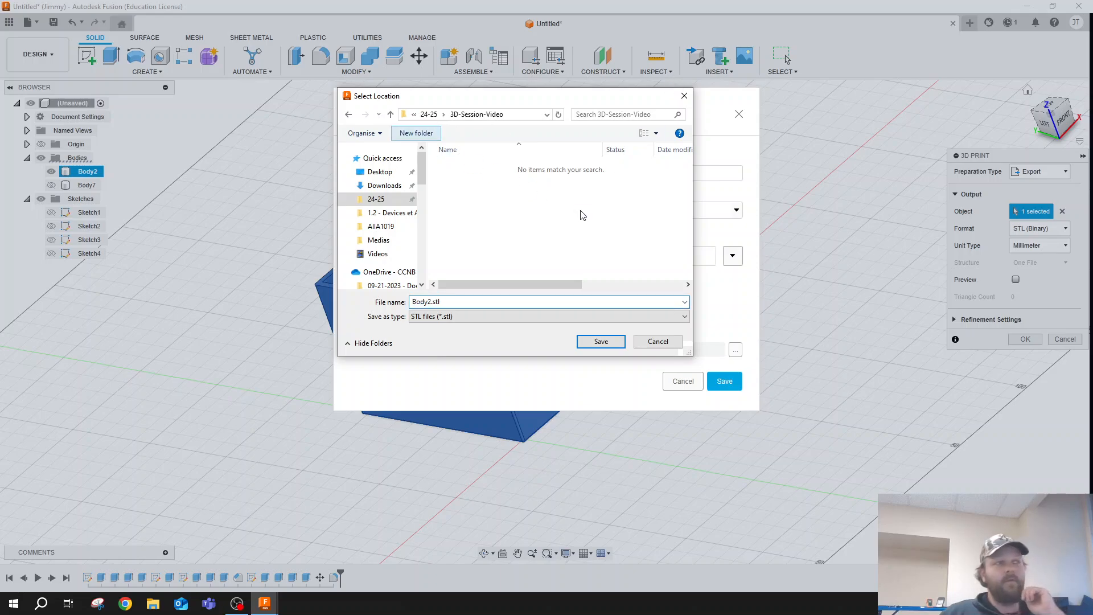
type("Boite")
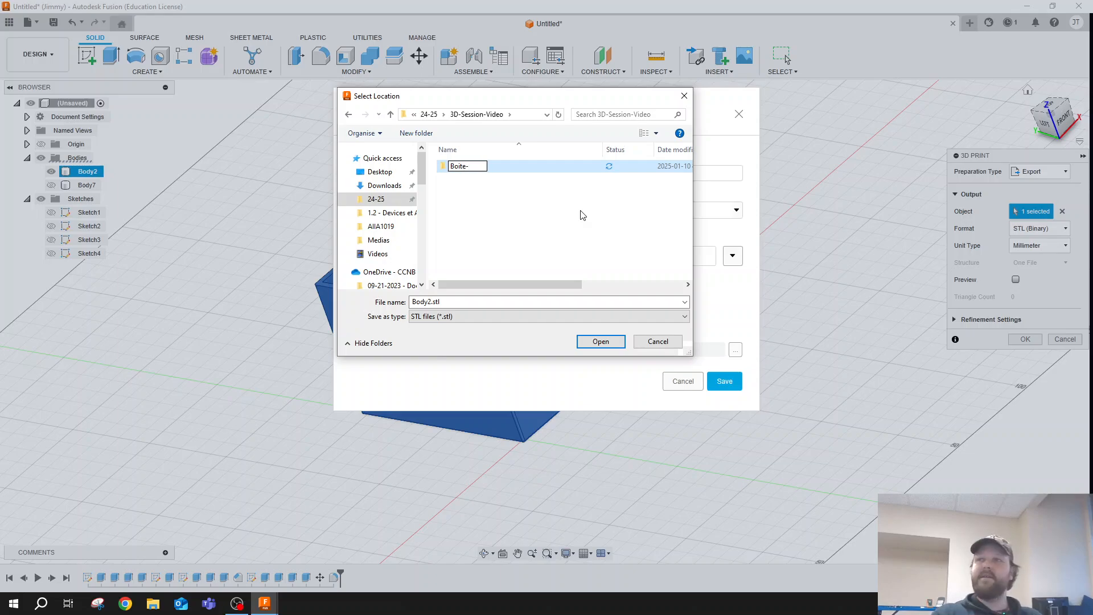
type("-Aqu")
key("BackSpace")
key("BackSpace")
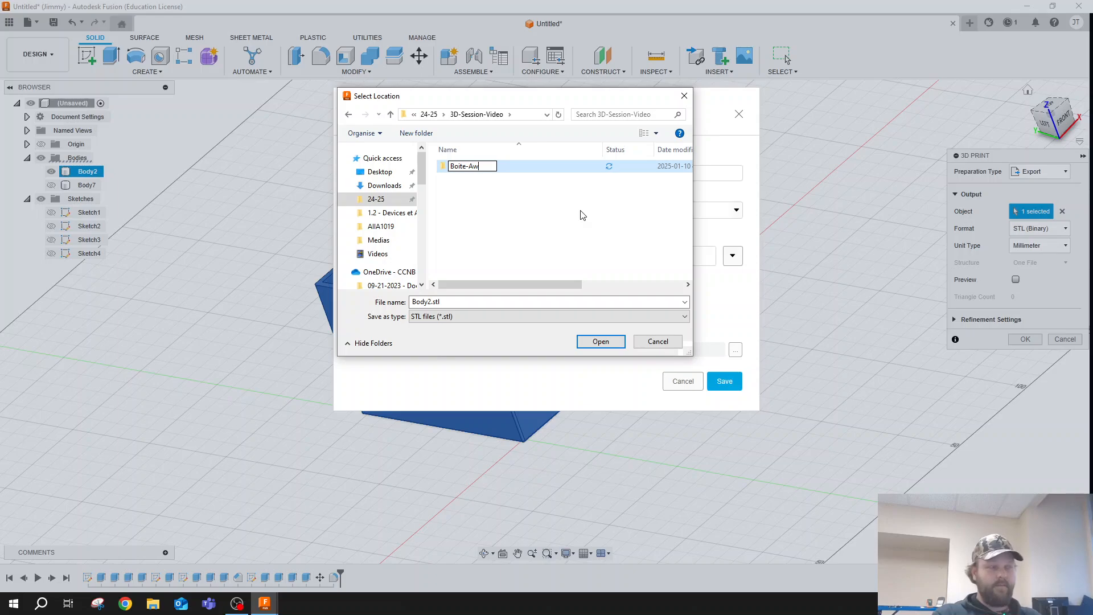
type("quacultre")
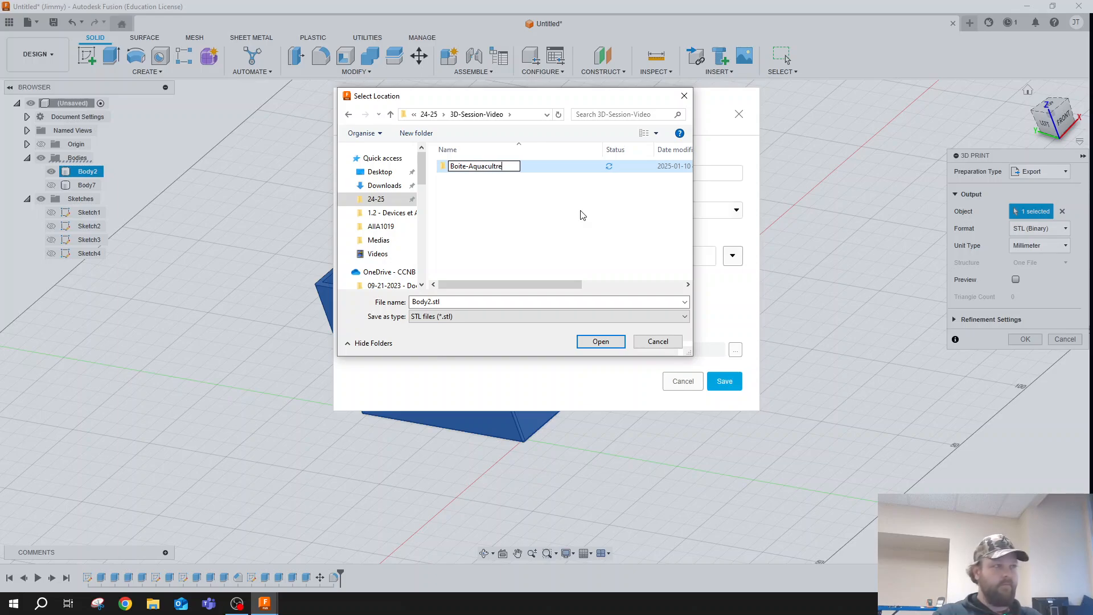
key("Return")
double_click(487, 166)
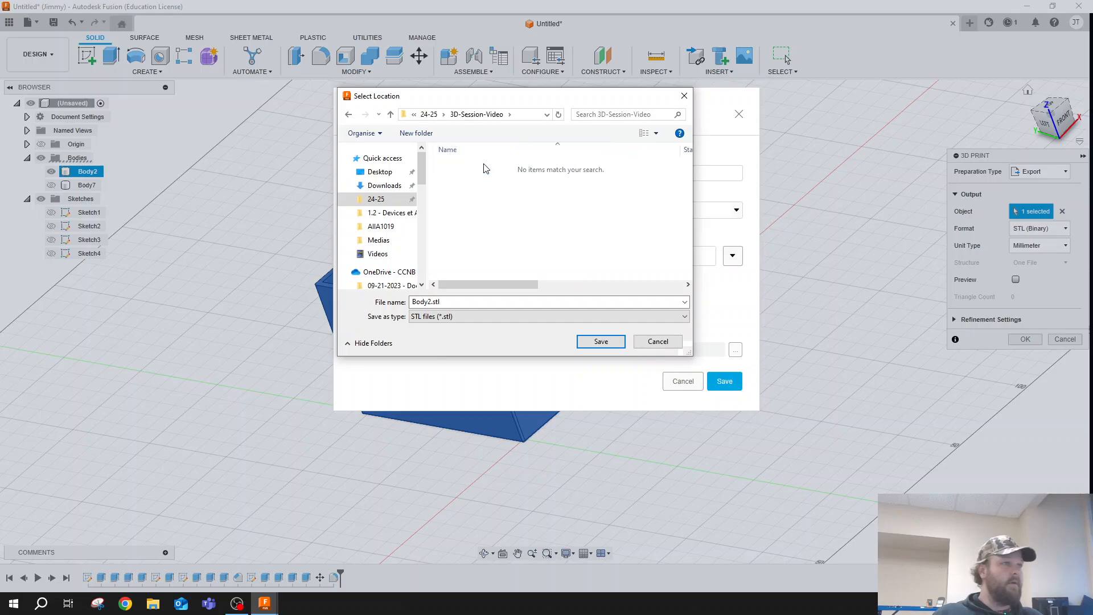
- Name the box's STL file boitier-V1.0 and save the export to the computer
left_click(421, 302)
type("boitier-V1.0")
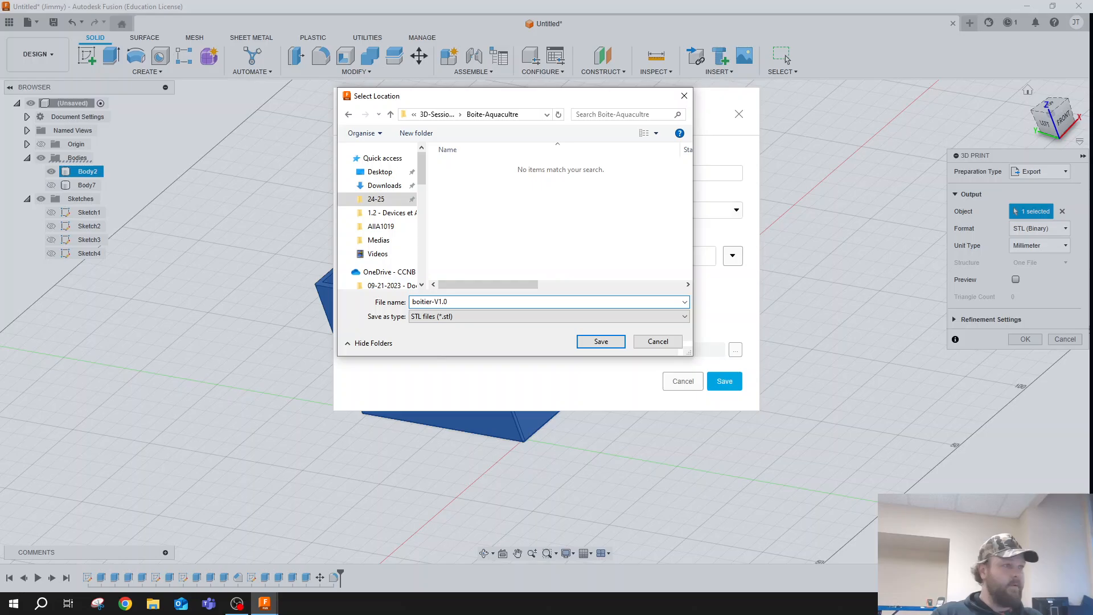
key("Return")
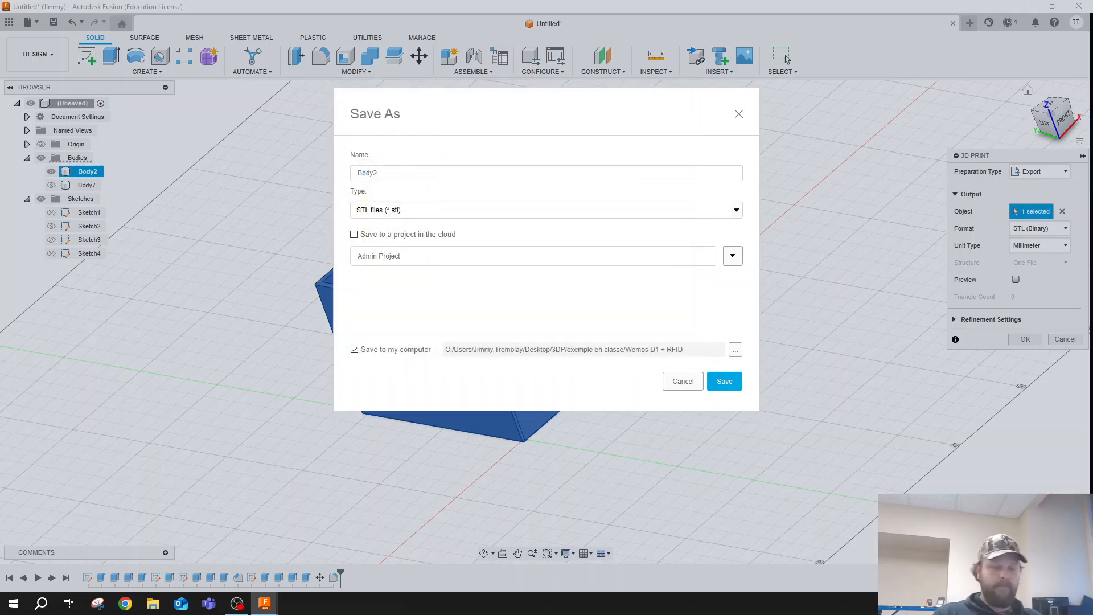
left_click(725, 382)
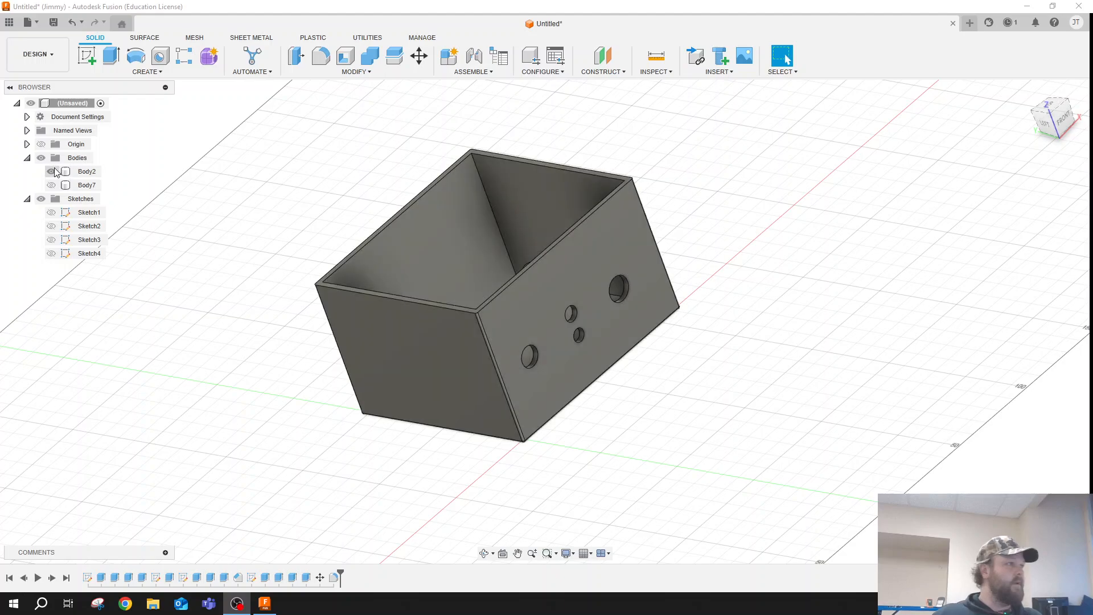
- Hide the box body (Body2), show the lid (Body7) and export the lid for 3D printing as binary STL in millimetres
left_click(51, 172)
left_click(51, 185)
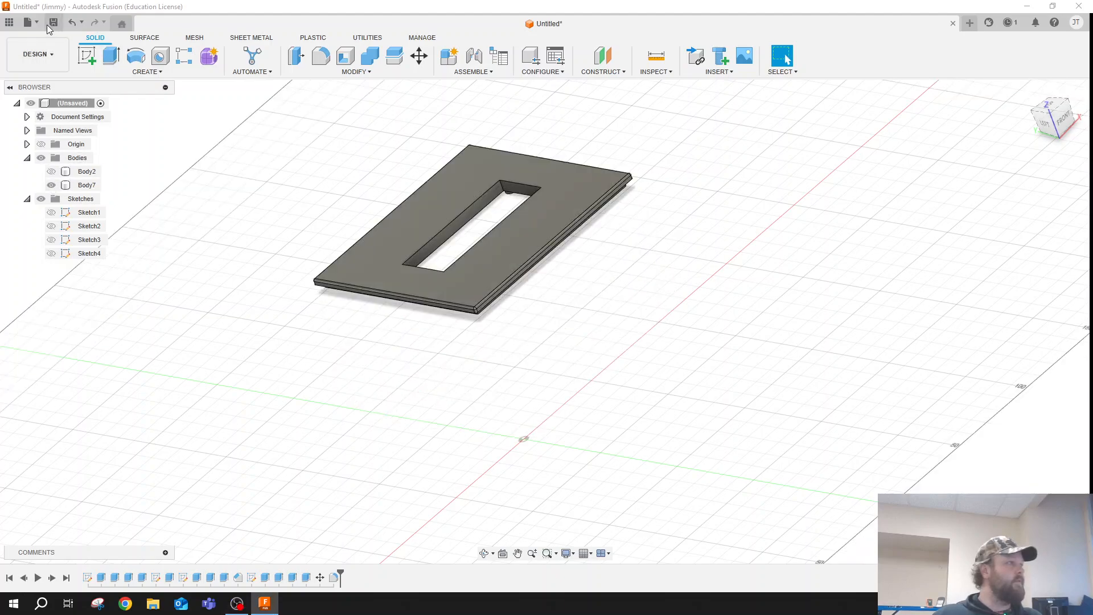
left_click(28, 22)
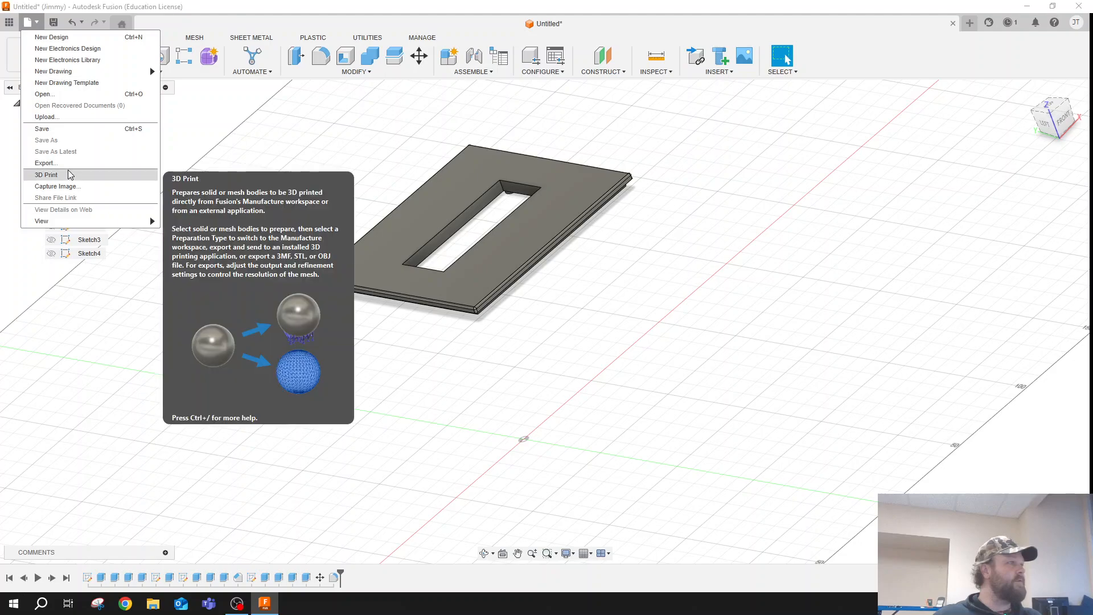
left_click(57, 175)
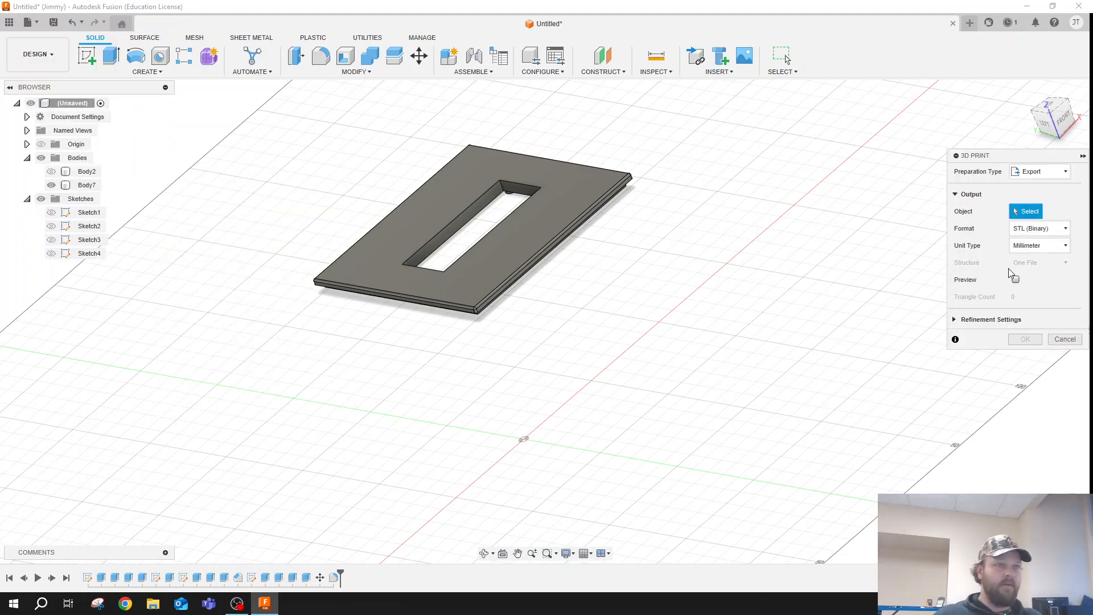
left_click(417, 225)
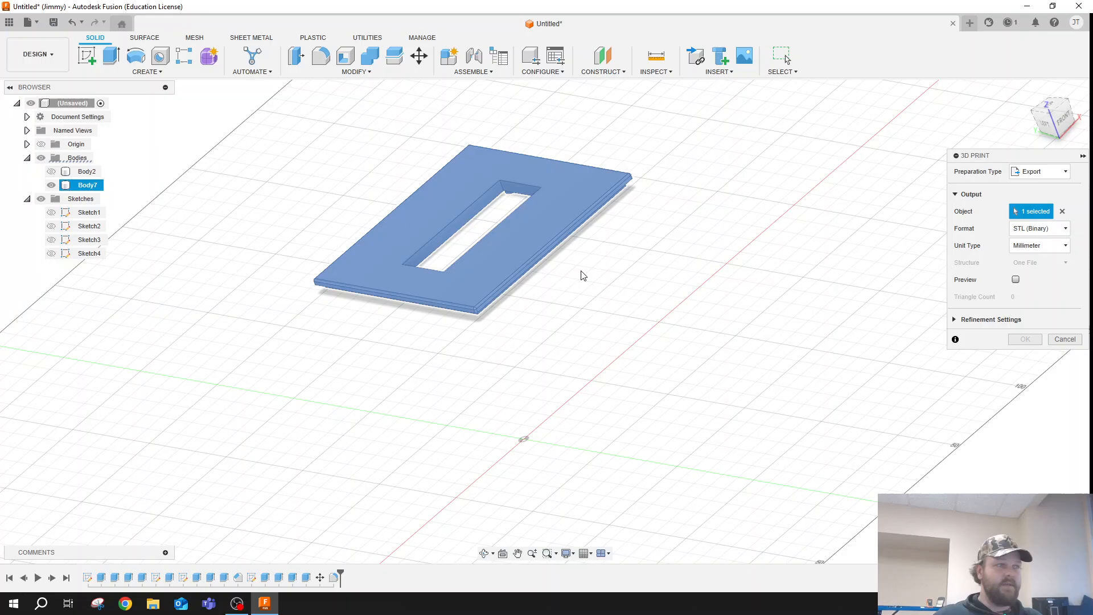
left_click(1025, 339)
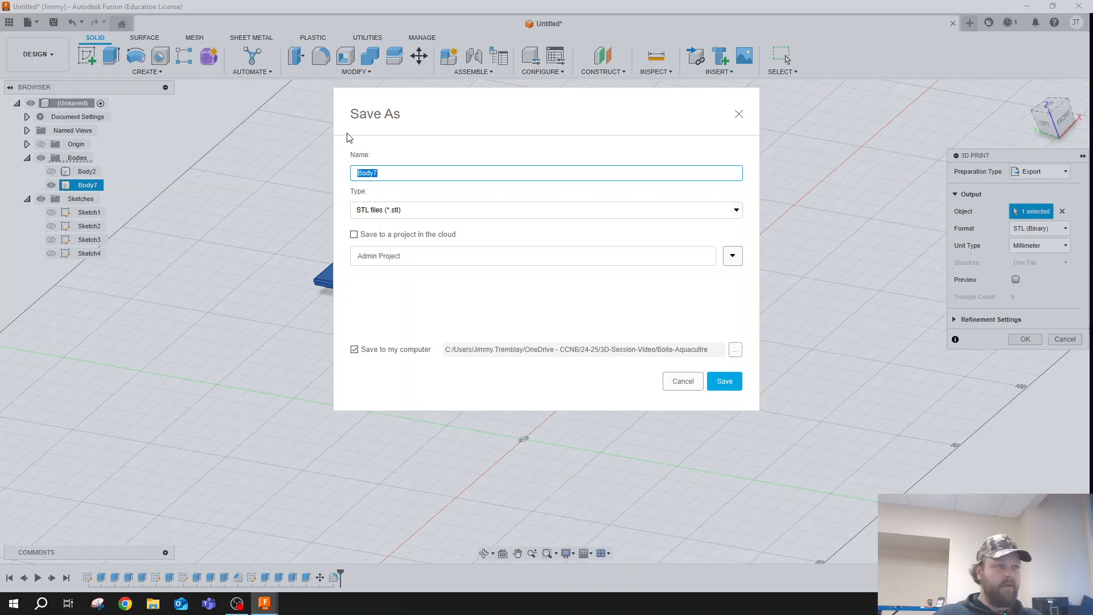
- Save the lid's STL as couvercle-V1.0 in Boite-Aquacultre and check the exported files in that folder
left_click(397, 173)
key("ctrl+a")
type("cou")
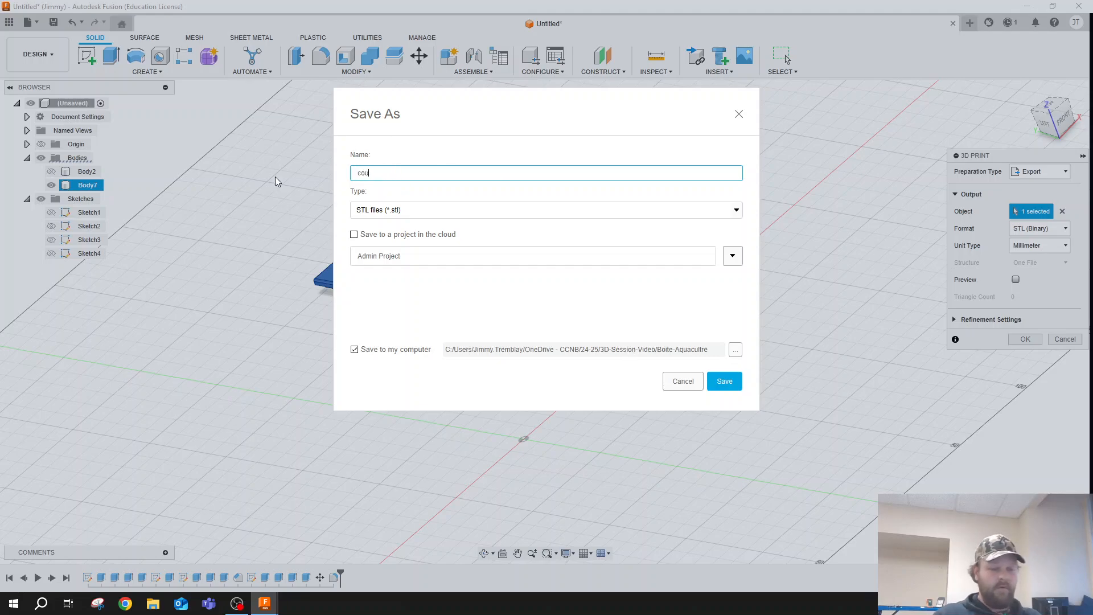
type("vercle")
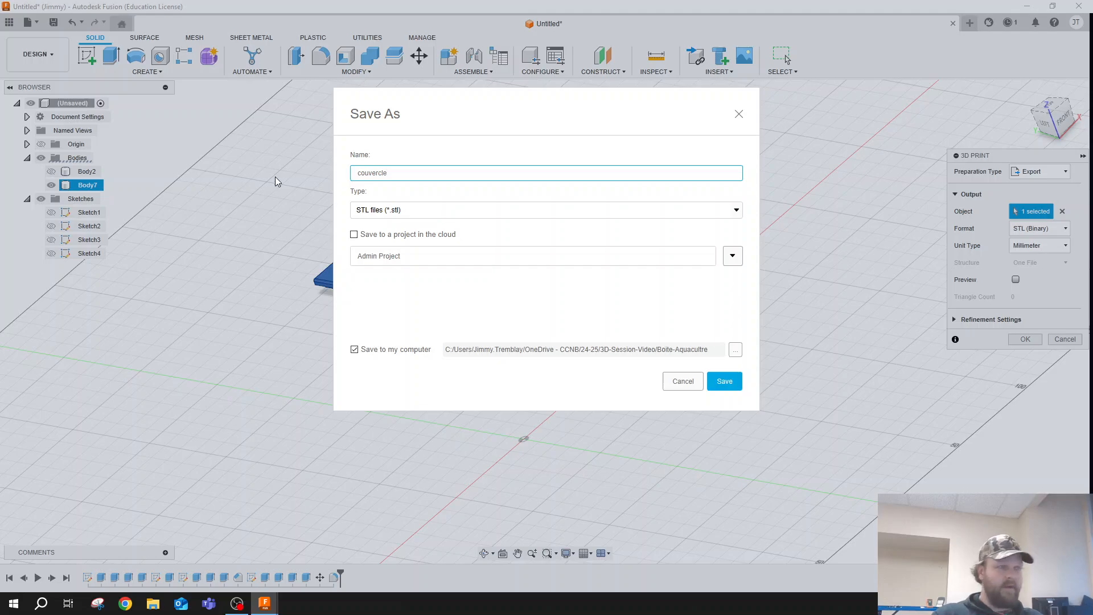
type("-V1.0")
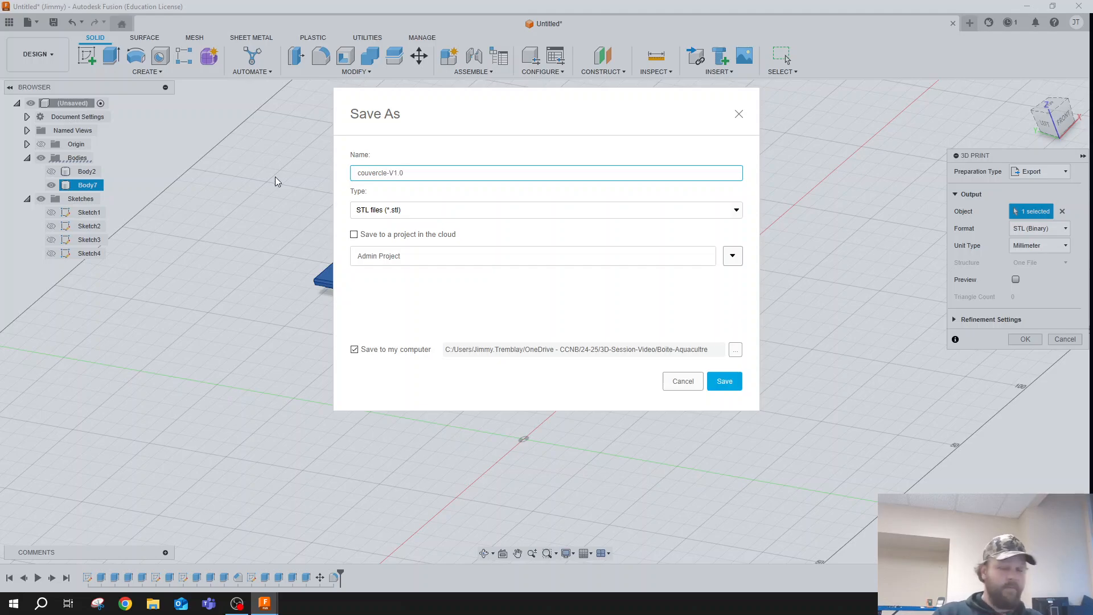
key("Return")
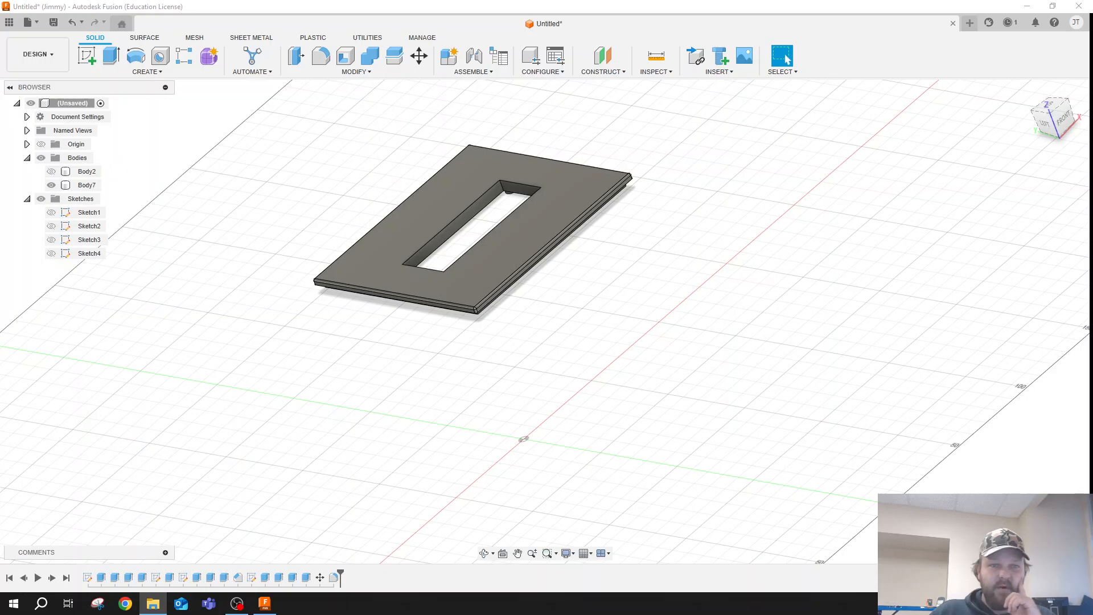
left_click_drag(1092, 183, 388, 0)
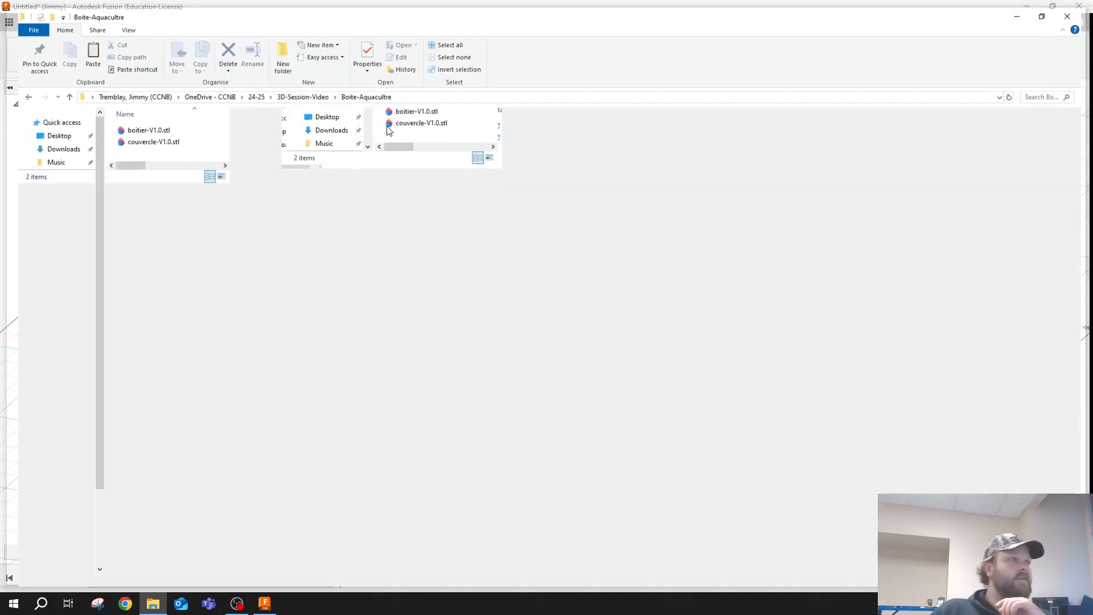
left_click_drag(476, 2, 1092, 205)
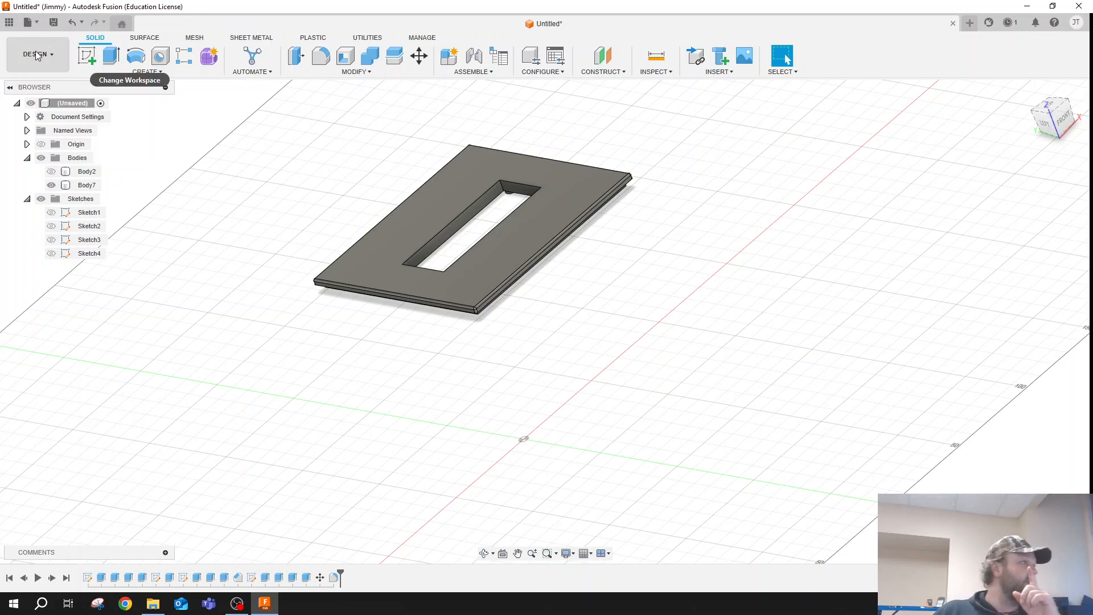
- Save the design as Boitier-Aquaculture in Admin Project, keeping Fusion open
left_click(29, 22)
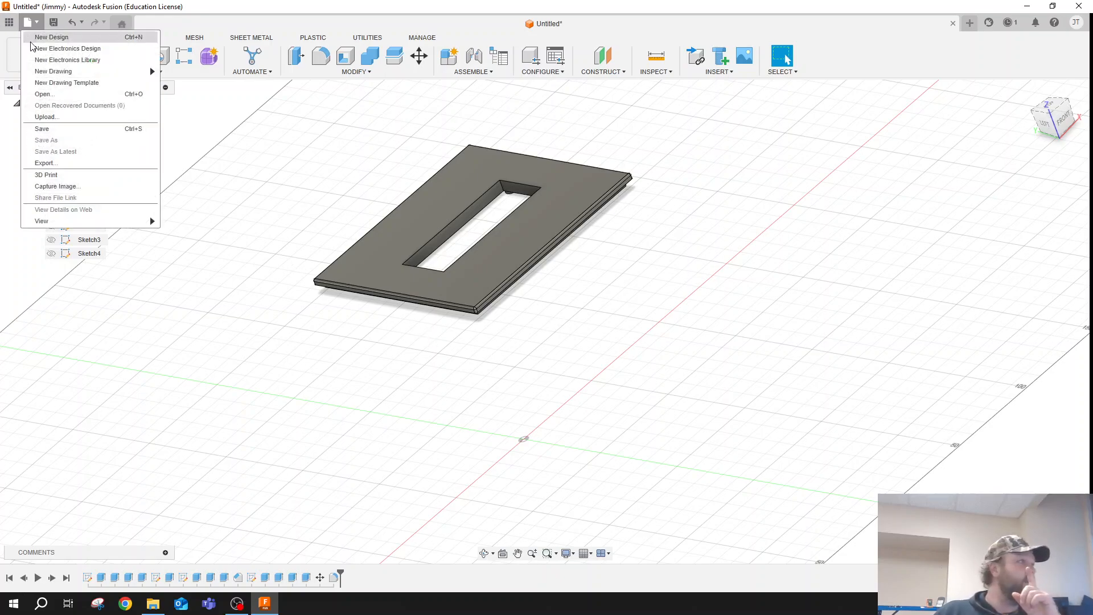
left_click(60, 131)
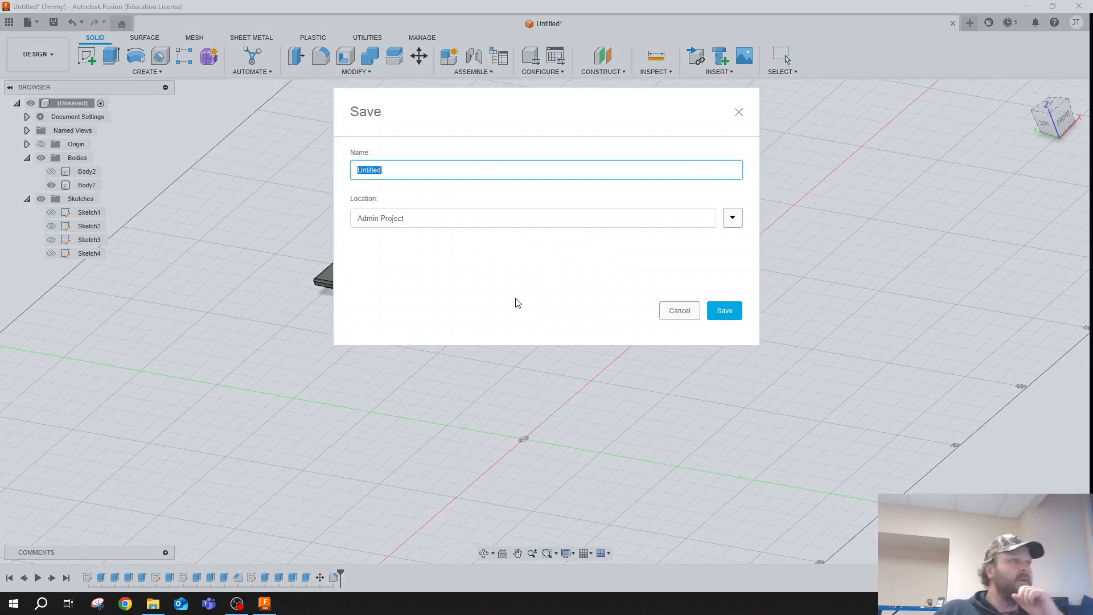
type("Co")
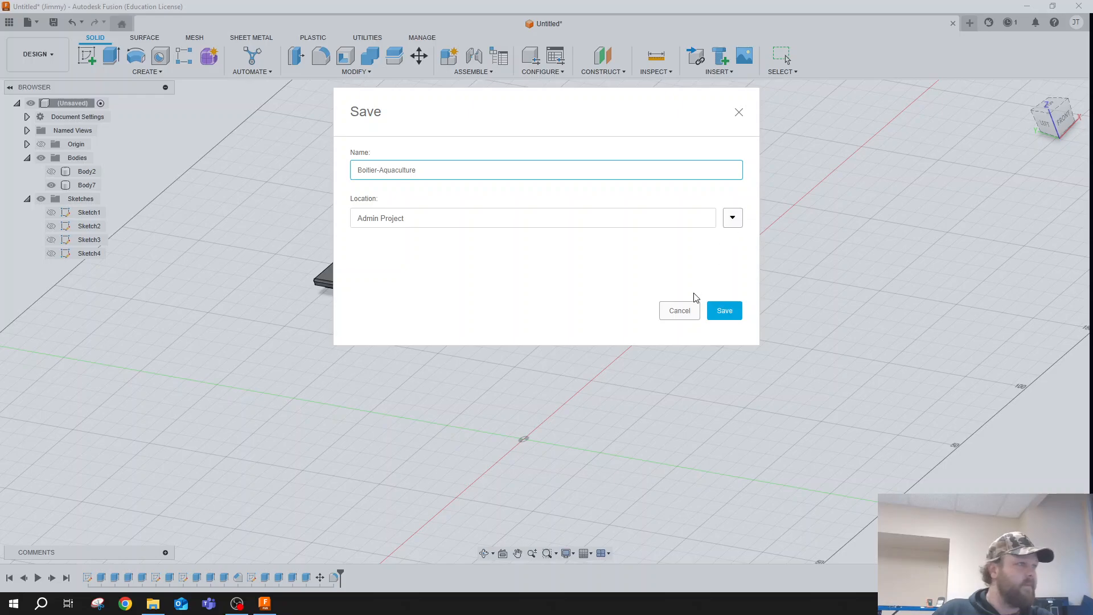
left_click(719, 310)
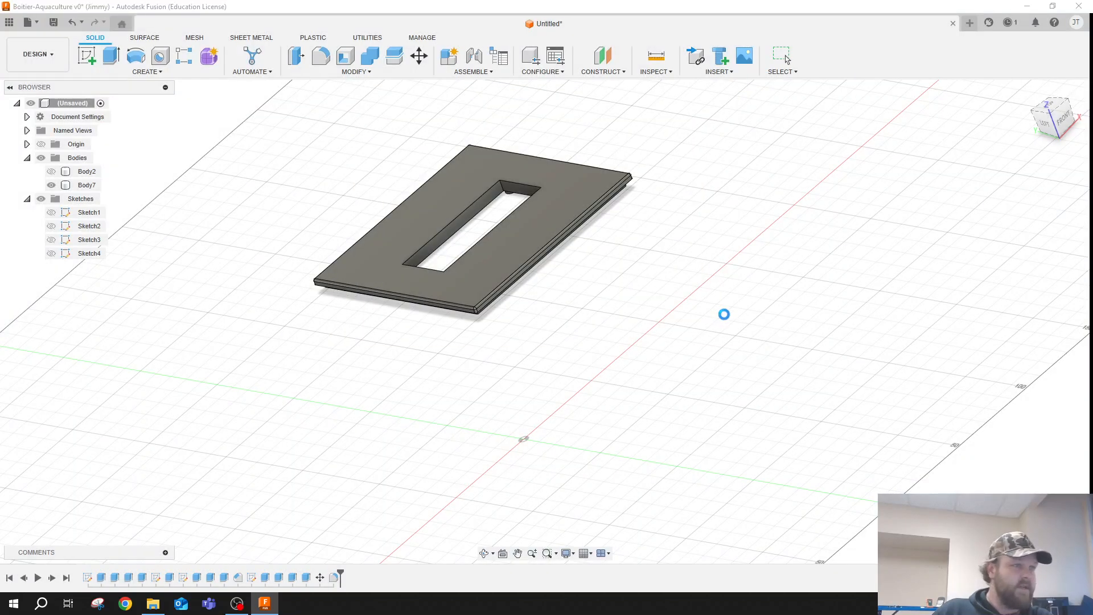
left_click(1078, 8)
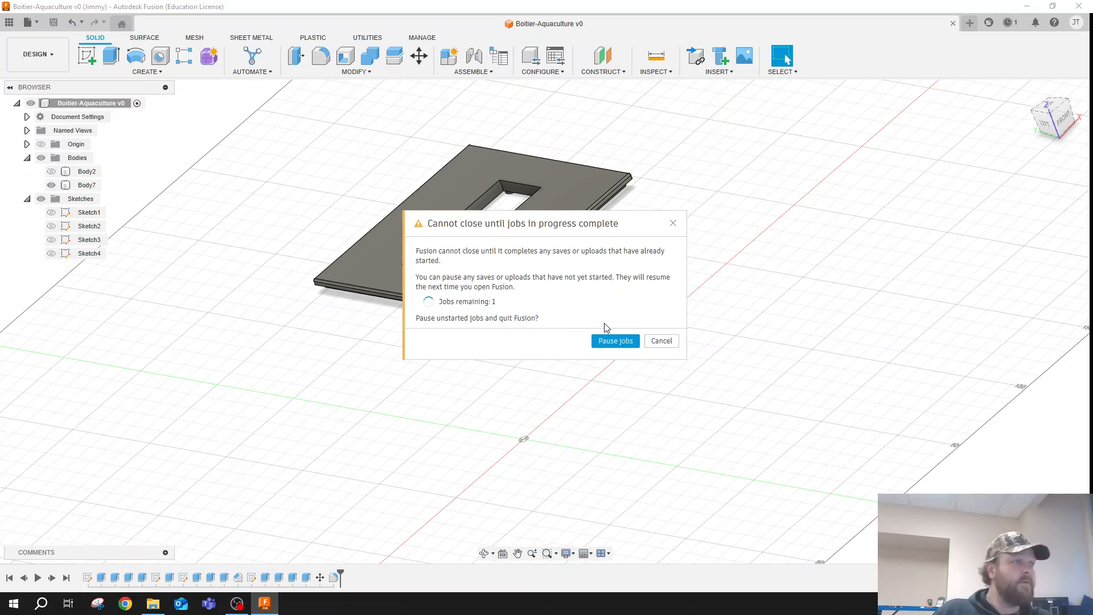
left_click(675, 221)
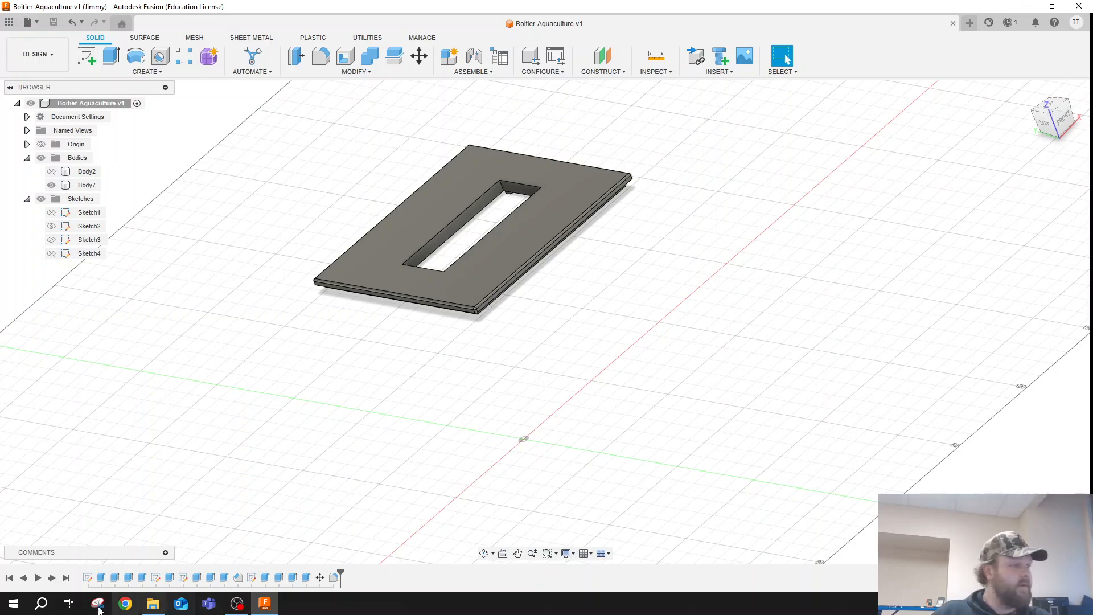
- Find PrusaSlicer 2.7.4 on the computer and launch it
left_click(41, 603)
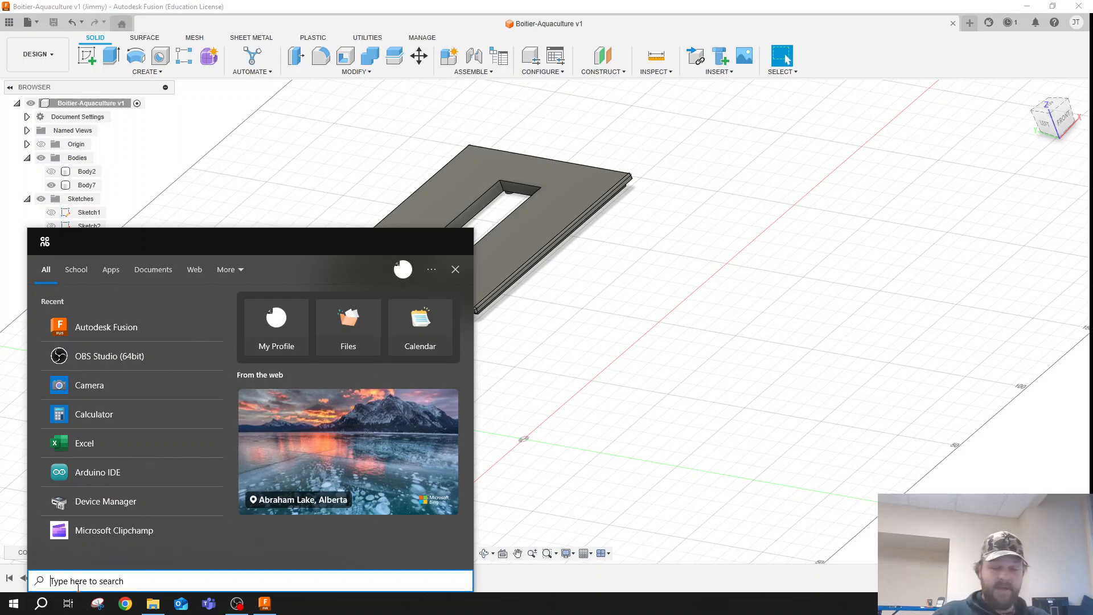
type("pr")
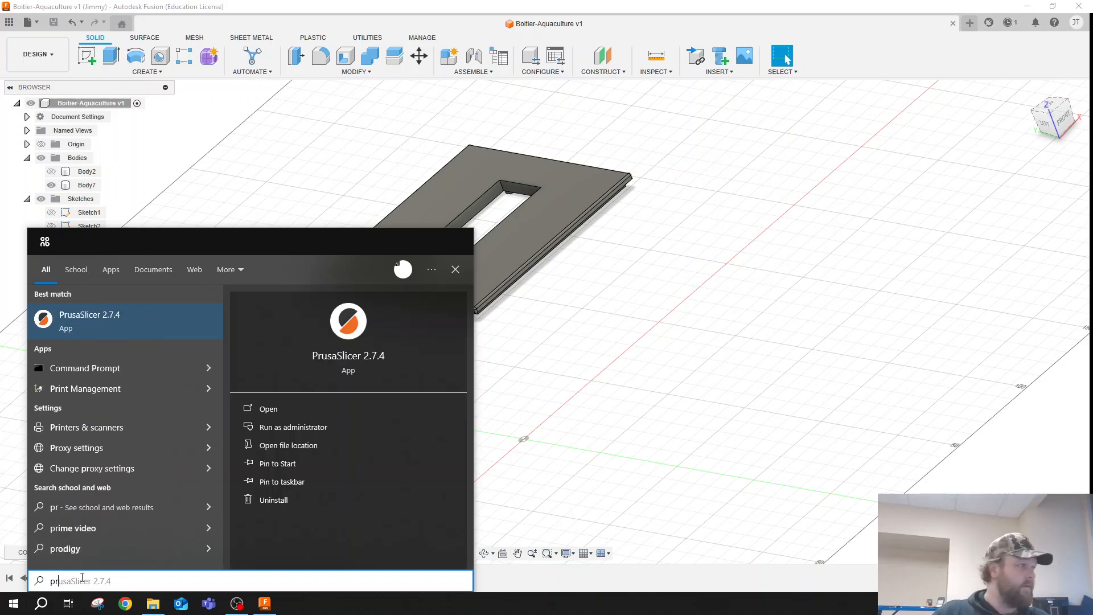
left_click(80, 328)
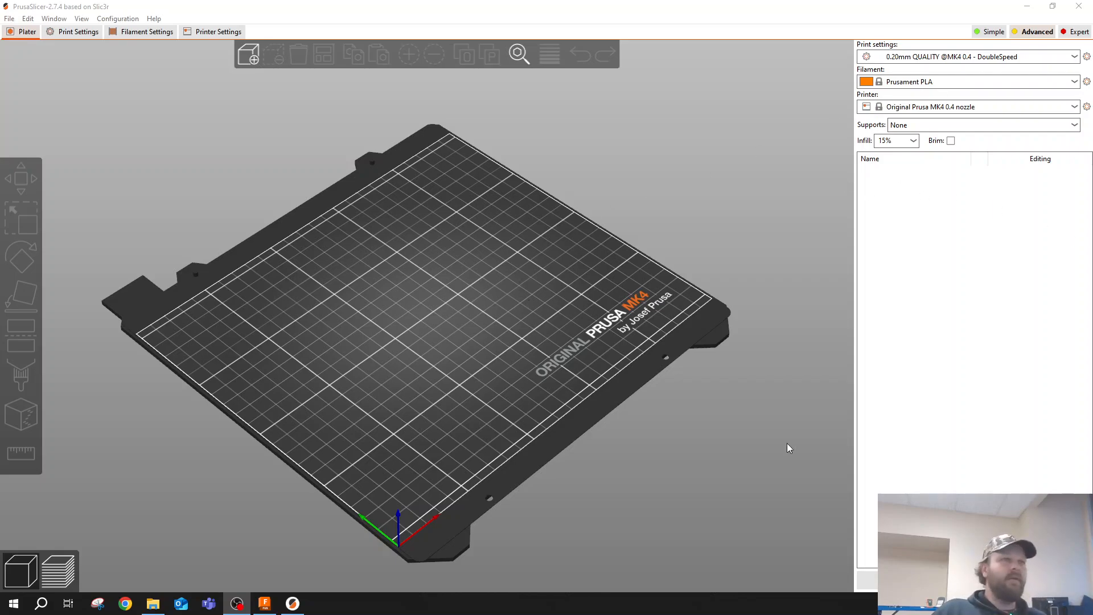
- Load boitier-V1.0.stl and couvercle-V1.0.stl from the Boite-Aquacultre folder onto the print bed and arrange the two parts side by side
left_click_drag(1092, 104, 807, 80)
left_click(827, 208)
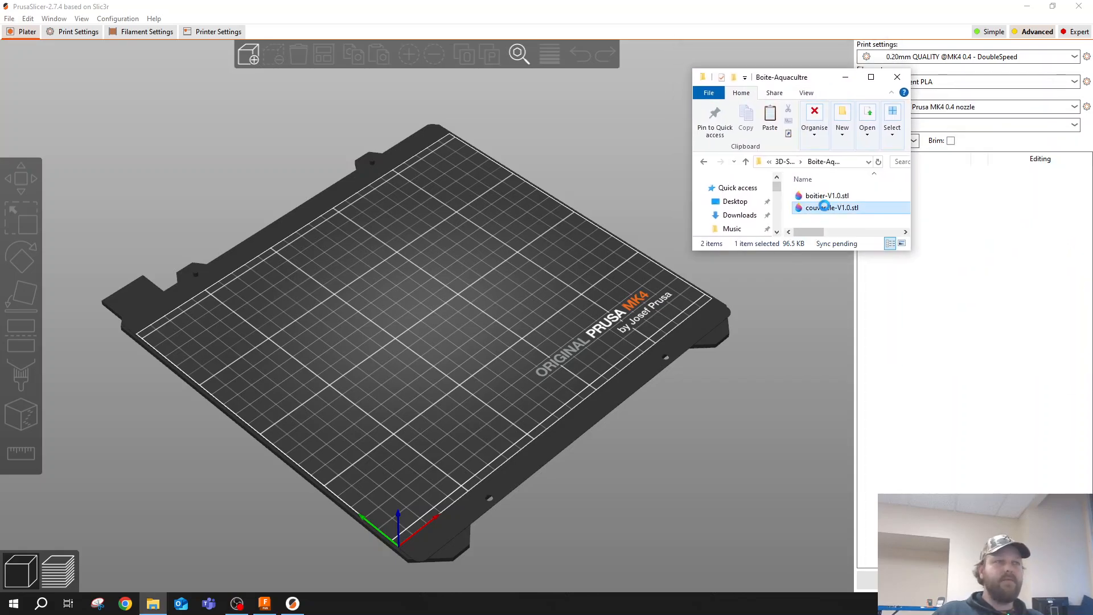
left_click(828, 195, "shift")
left_click_drag(829, 196, 430, 270)
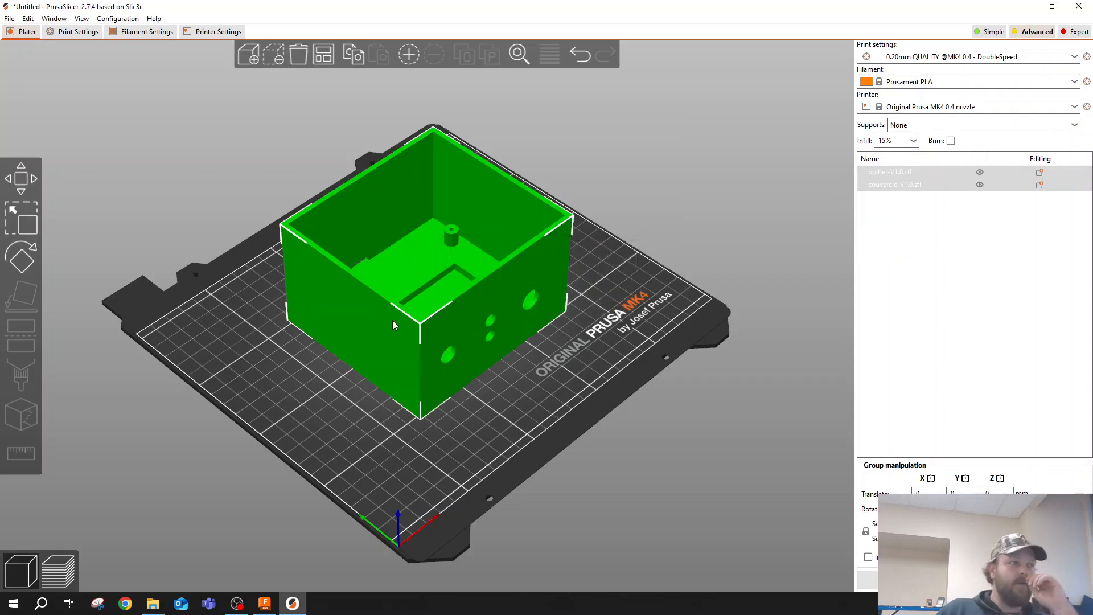
left_click(324, 54)
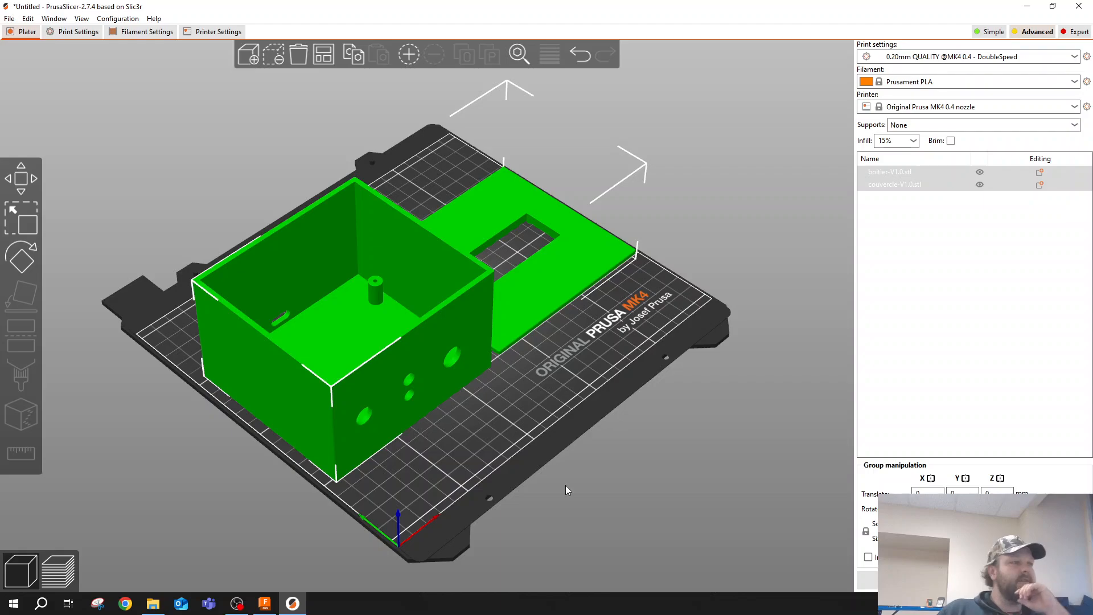
- Flip the lid with Place on face so that its flat outer surface rests on the bed
left_click_drag(565, 486, 457, 411)
left_click(638, 447)
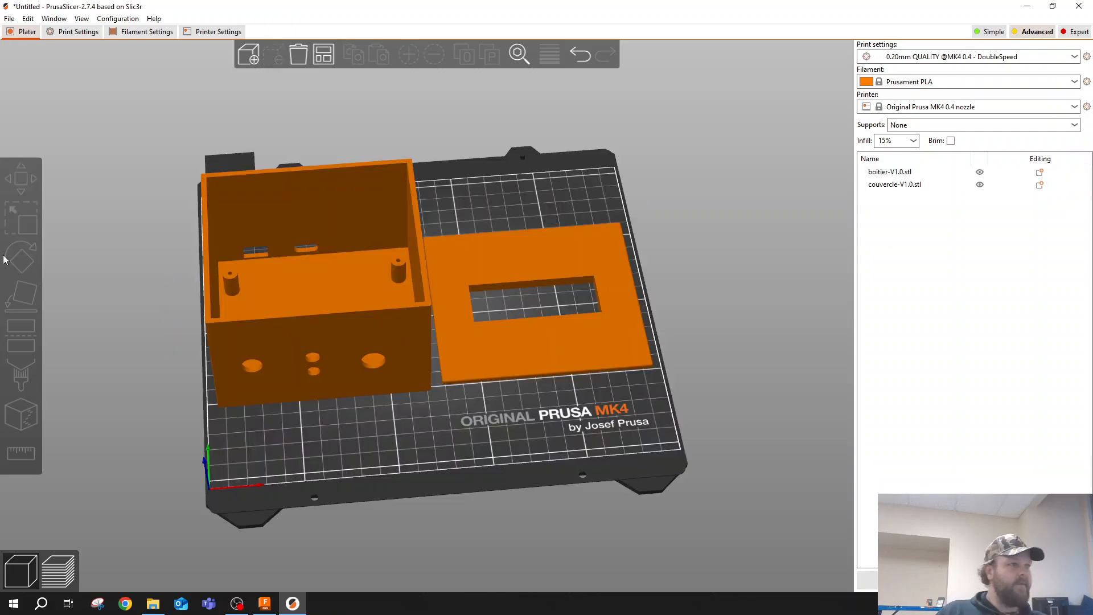
left_click(589, 316)
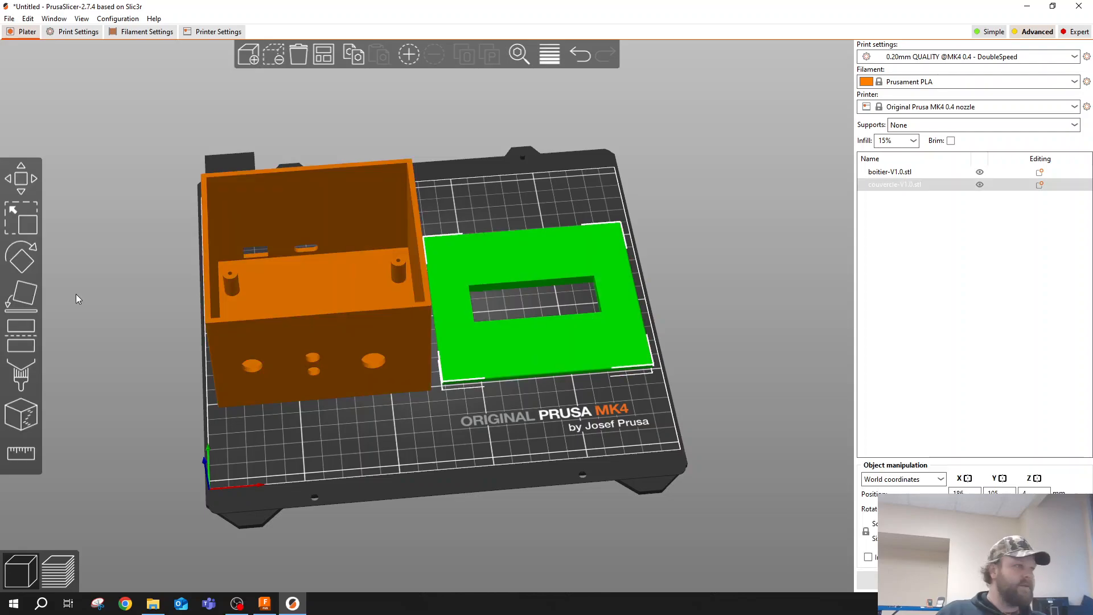
left_click(22, 293)
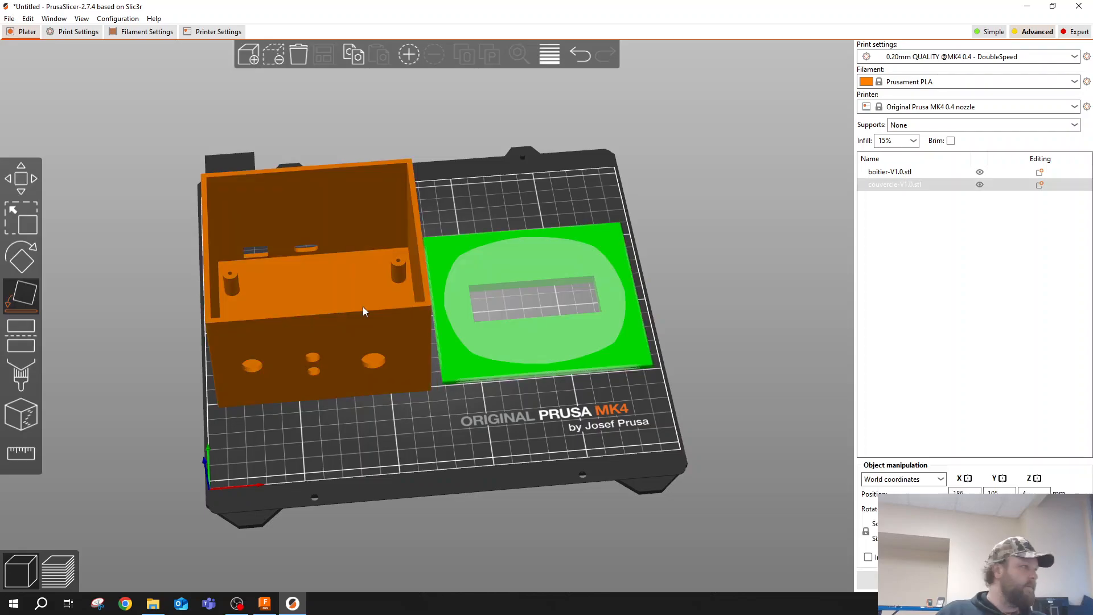
left_click(472, 330)
mouse_move(651, 442)
left_mouse_down()
mouse_move(692, 412)
mouse_move(609, 404)
mouse_move(652, 444)
left_mouse_up()
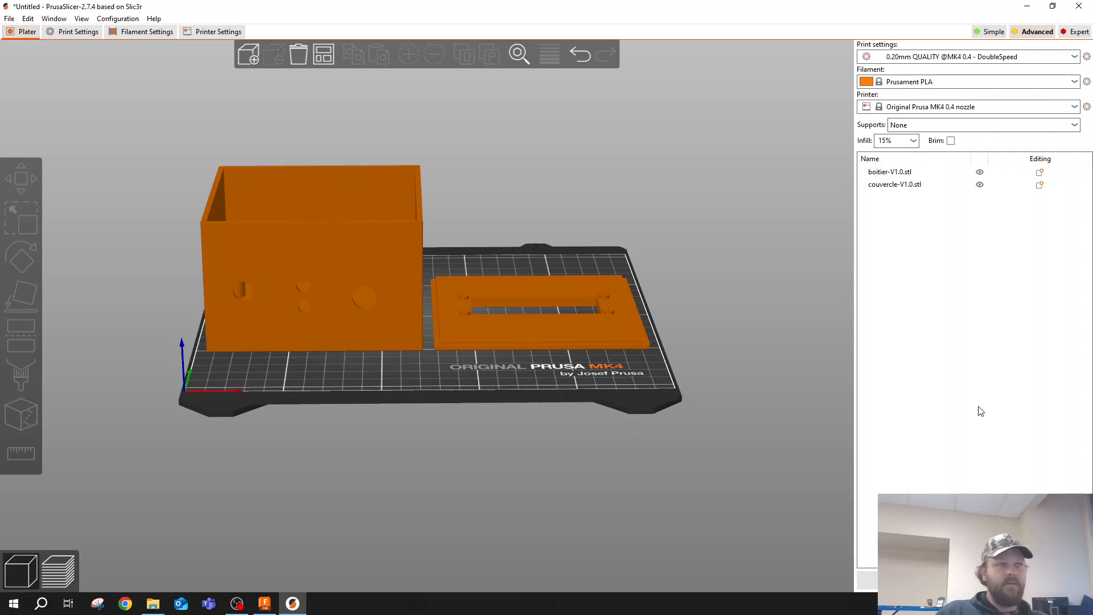
- Slice both parts and preview the toolpaths from the full height down to the first layer and back up
left_click(968, 580)
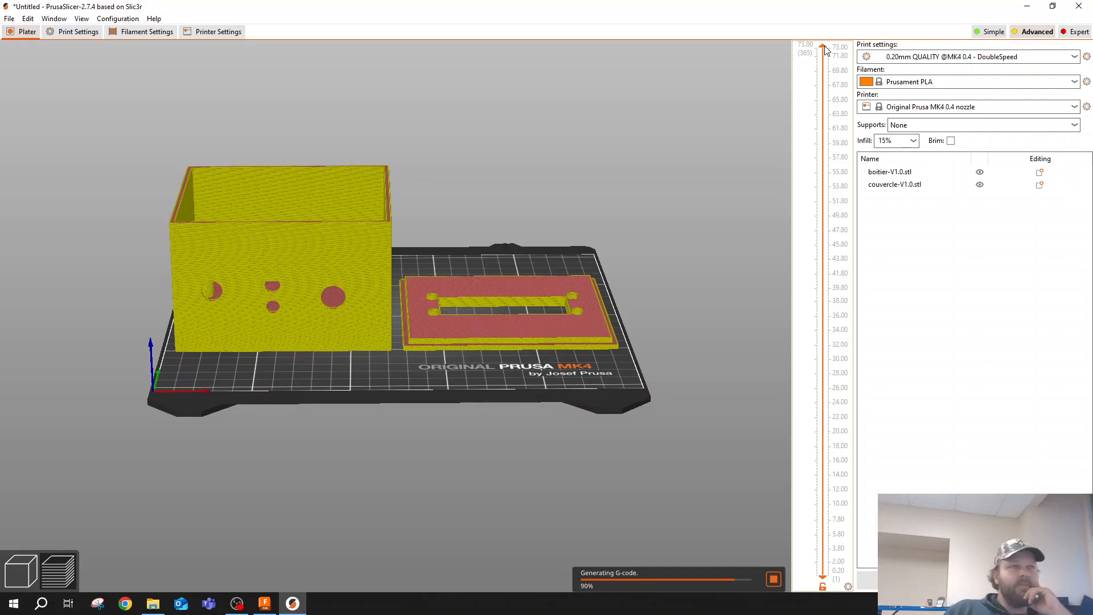
left_click_drag(823, 47, 823, 575)
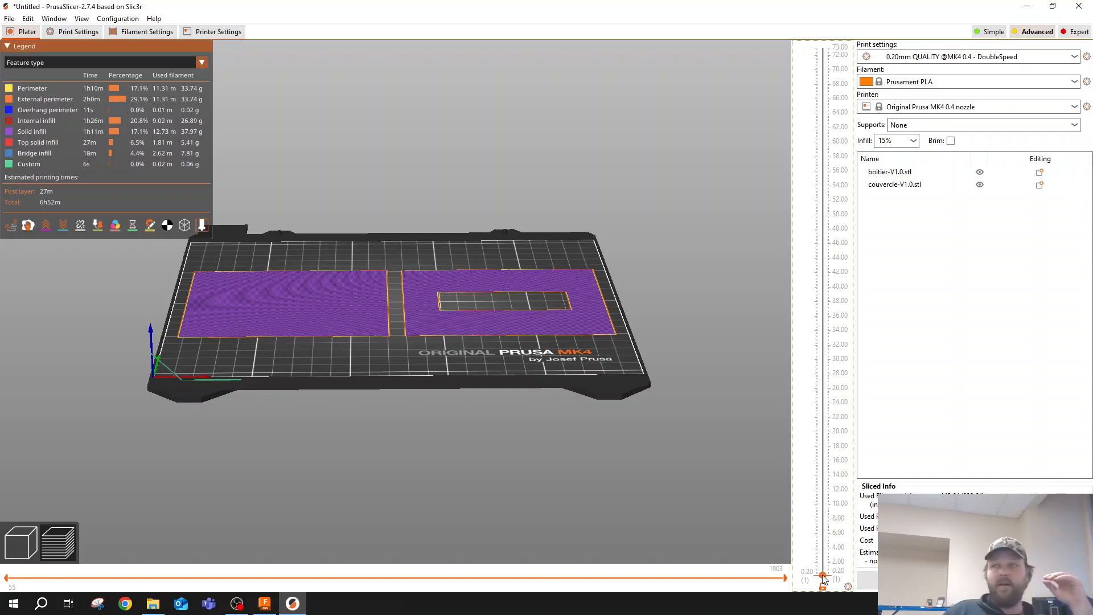
left_click_drag(824, 579, 810, 5)
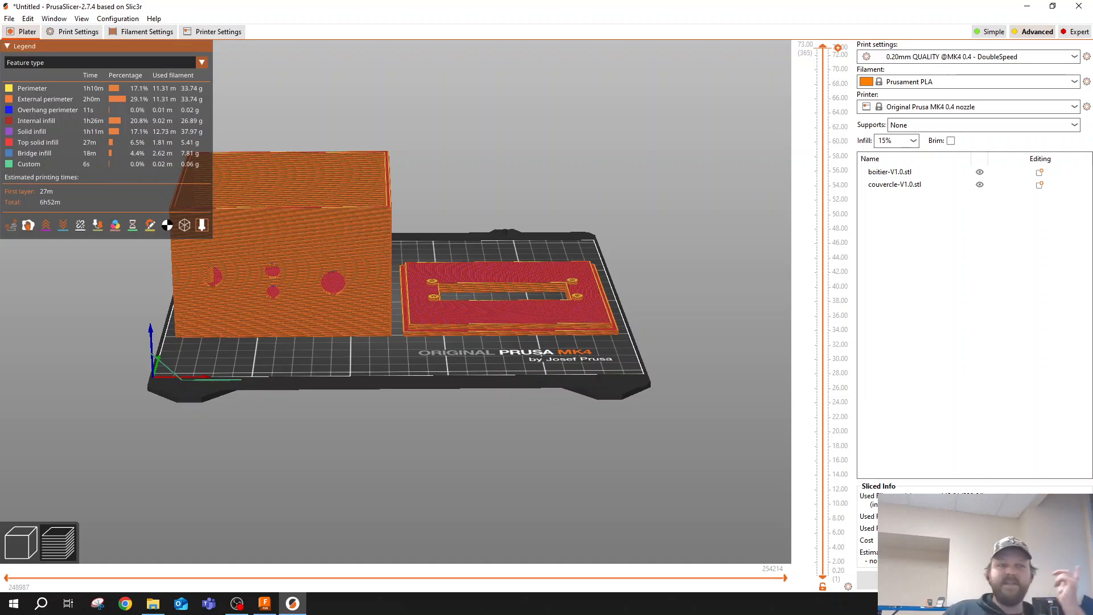
- Export the G-code as boitier-V1.0.bgcode into the Boite-Aquacultre folder under 24-25 > 3D-Session-Video, accepting the binary G-code format
left_click(975, 580)
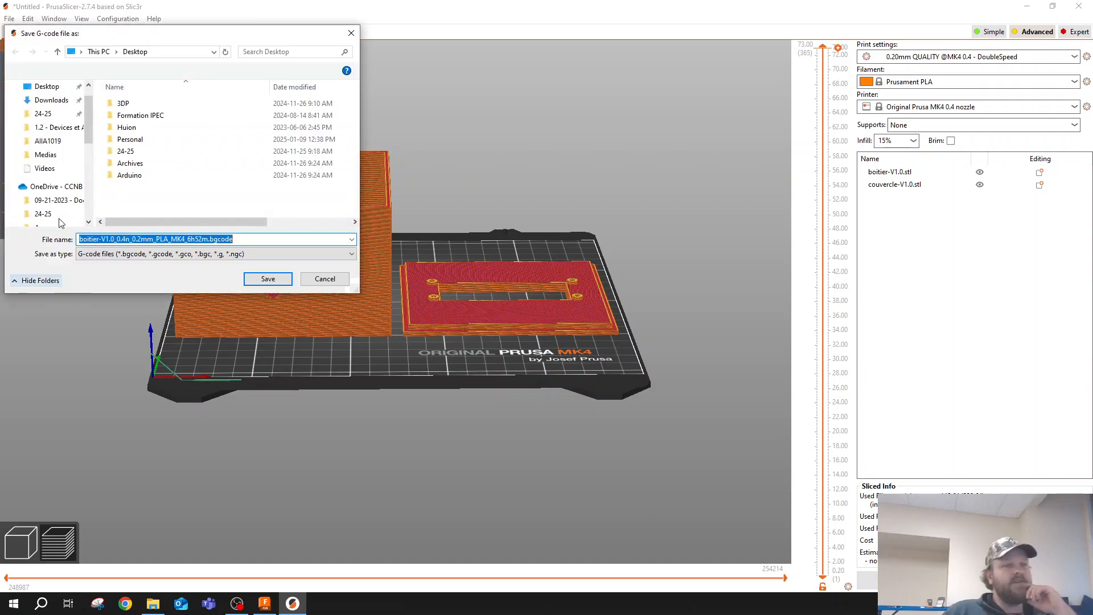
double_click(128, 151)
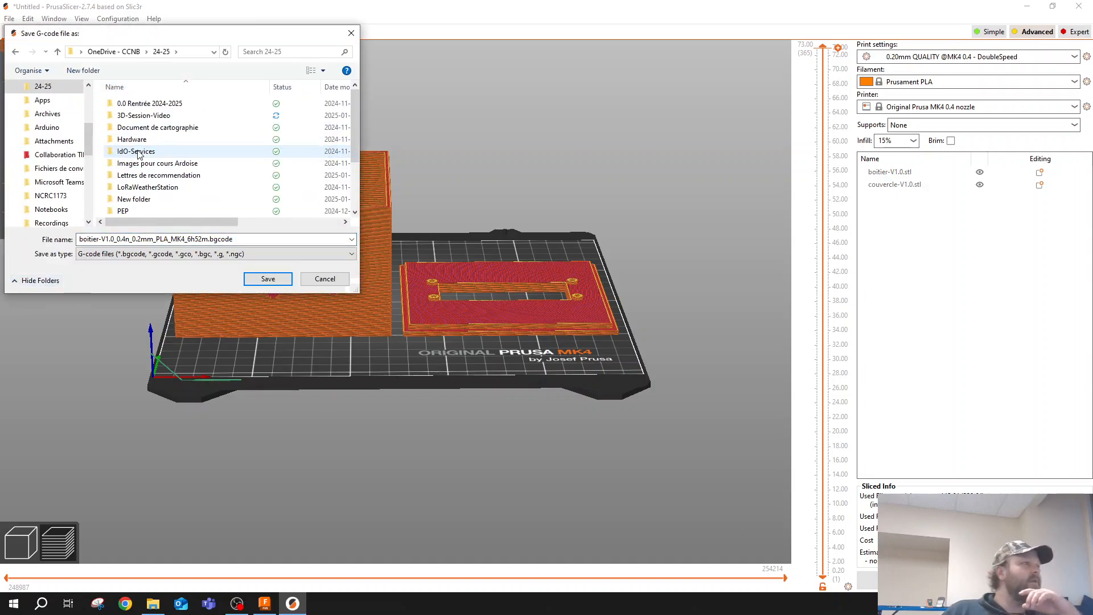
double_click(151, 116)
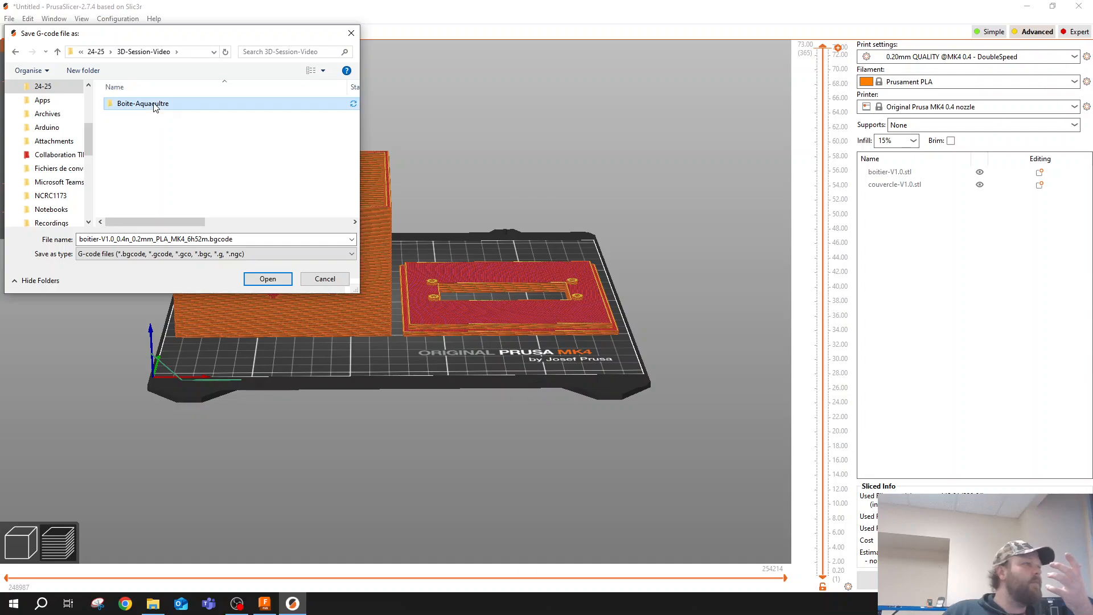
double_click(142, 103)
left_click(128, 239)
double_click(125, 236)
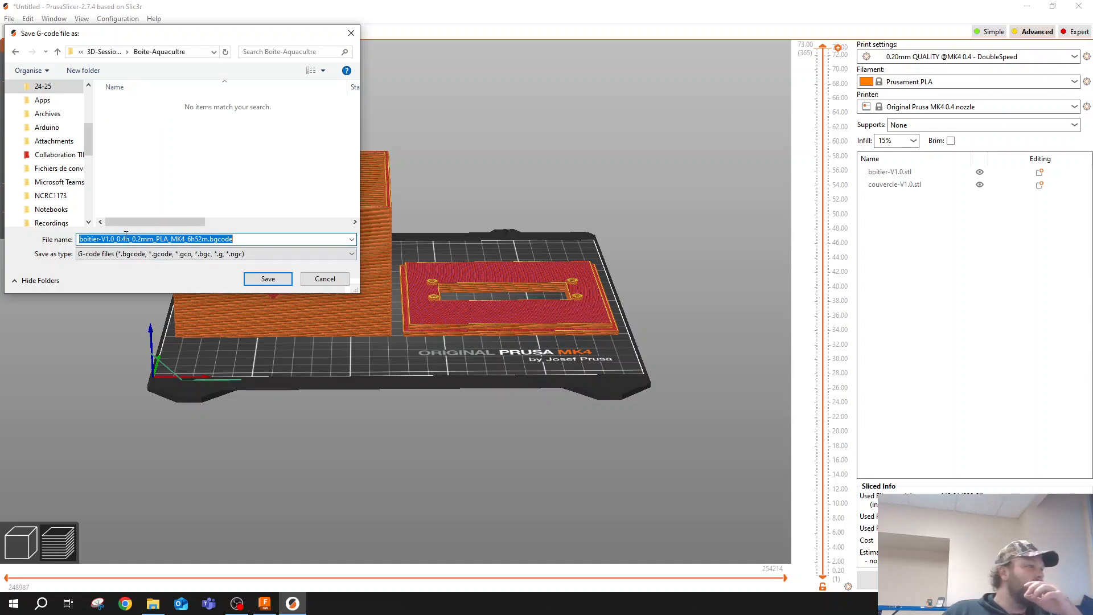
left_click_drag(210, 240, 117, 242)
key("BackSpace")
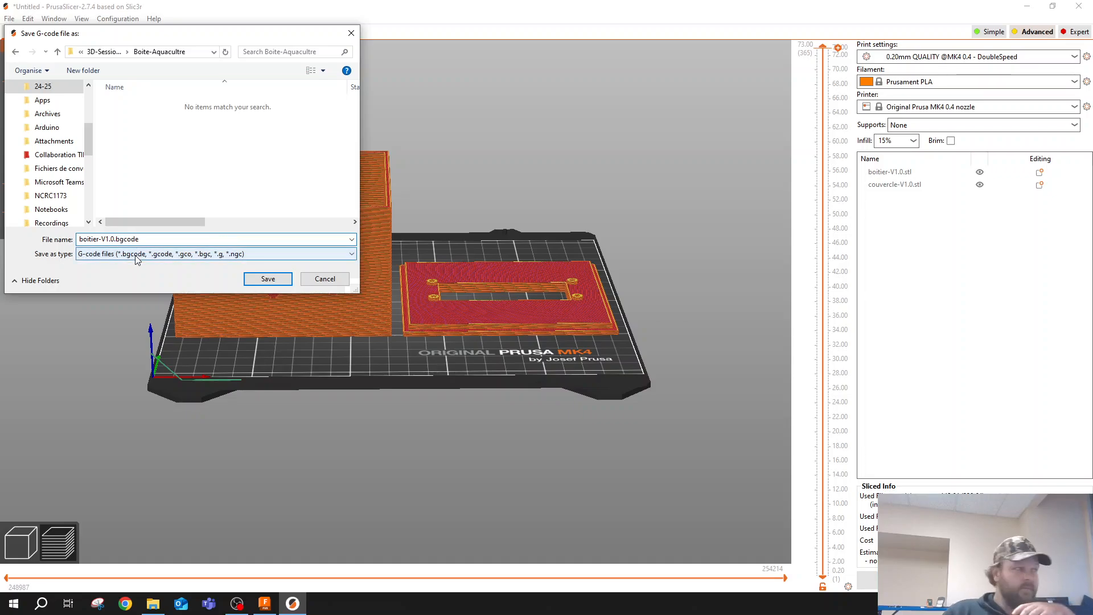
key("Return")
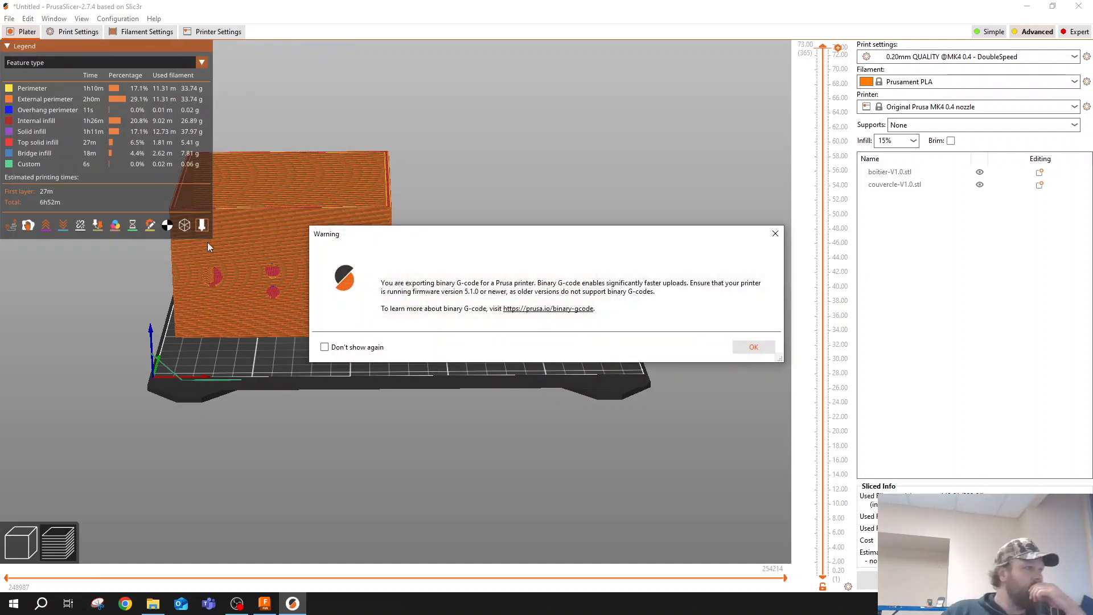
left_click(754, 347)
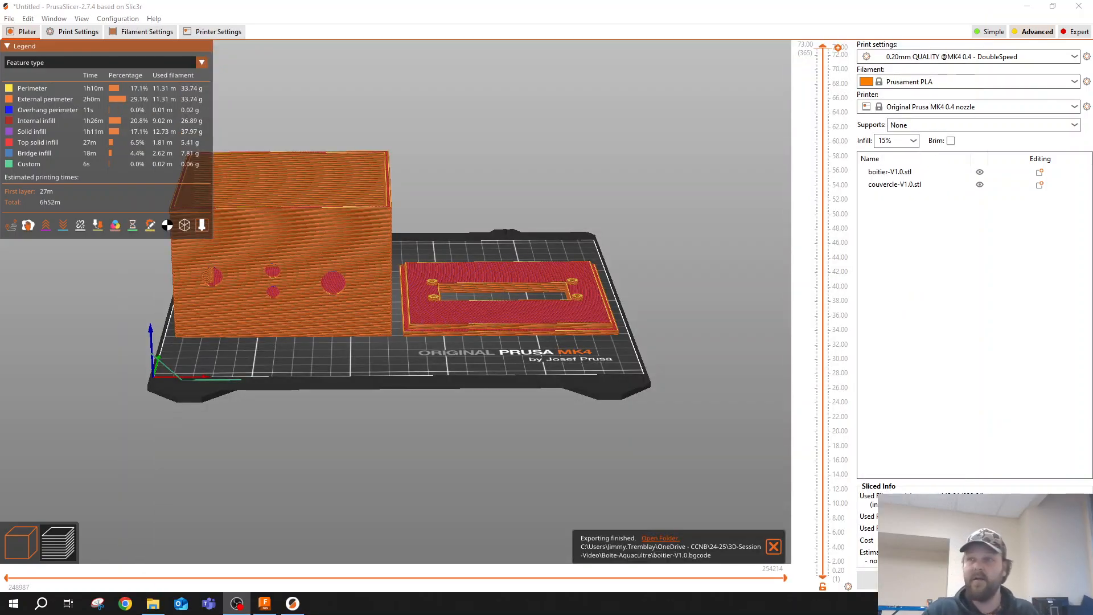
left_click_drag(501, 450, 551, 454)
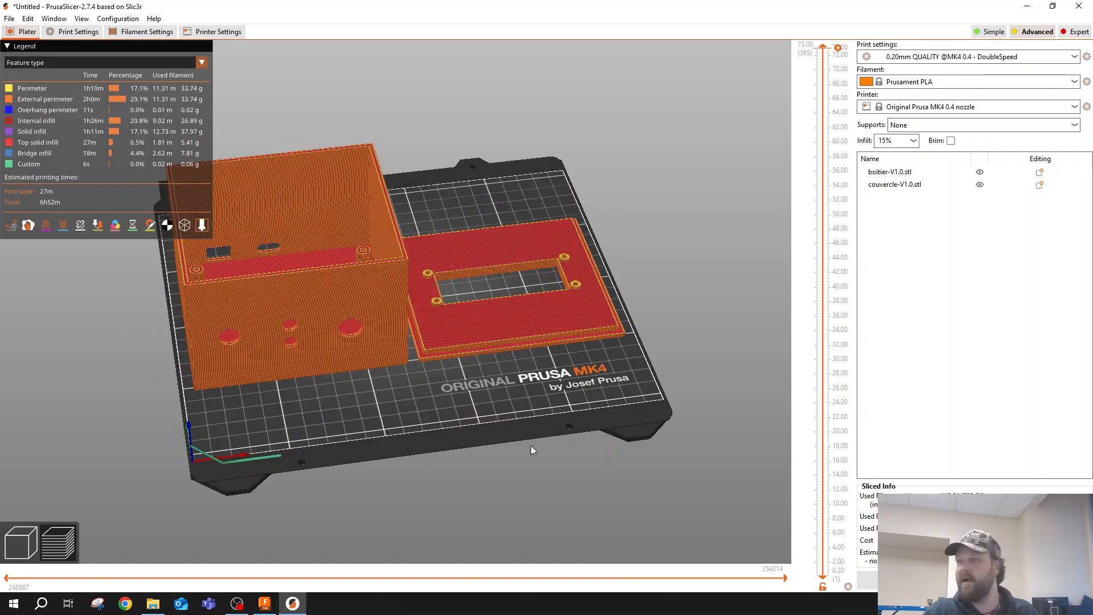